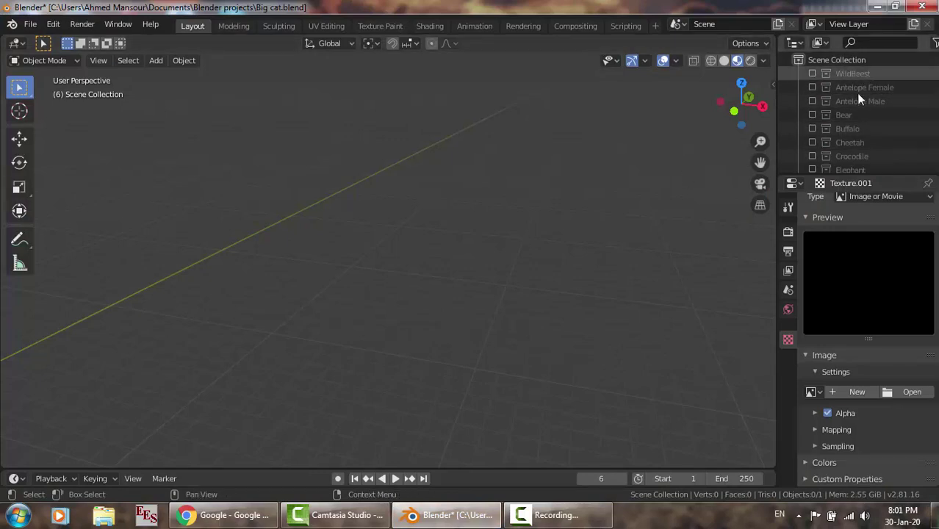
In Chrome, search Google for 'zebra side view' and filter to Images.
scroll(860, 122, down, 3)
scroll(861, 127, down, 2)
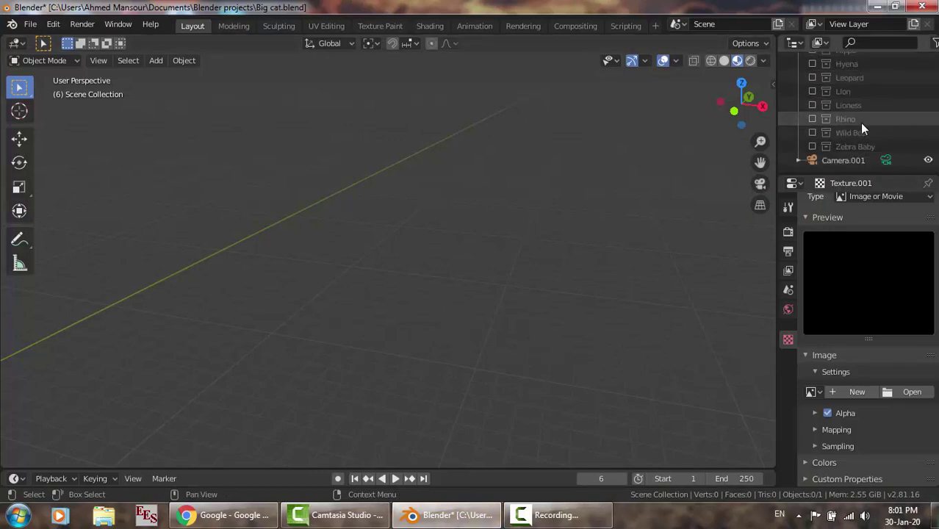
scroll(860, 123, up, 2)
scroll(860, 123, up, 3)
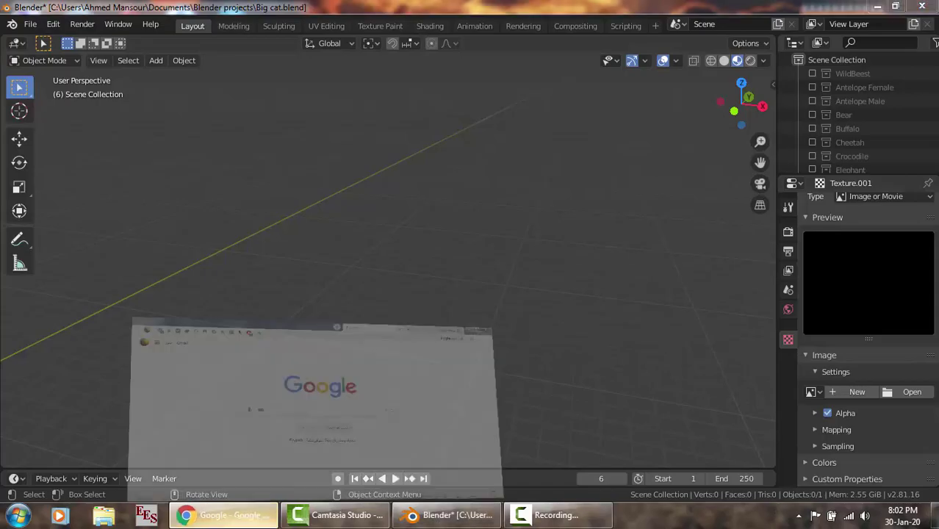
click(224, 514)
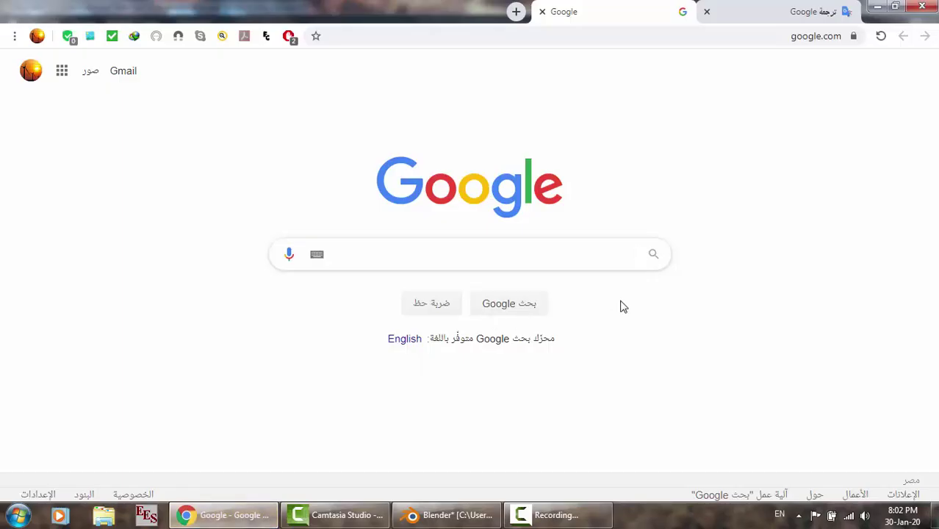
text(zeb)
text(ra)
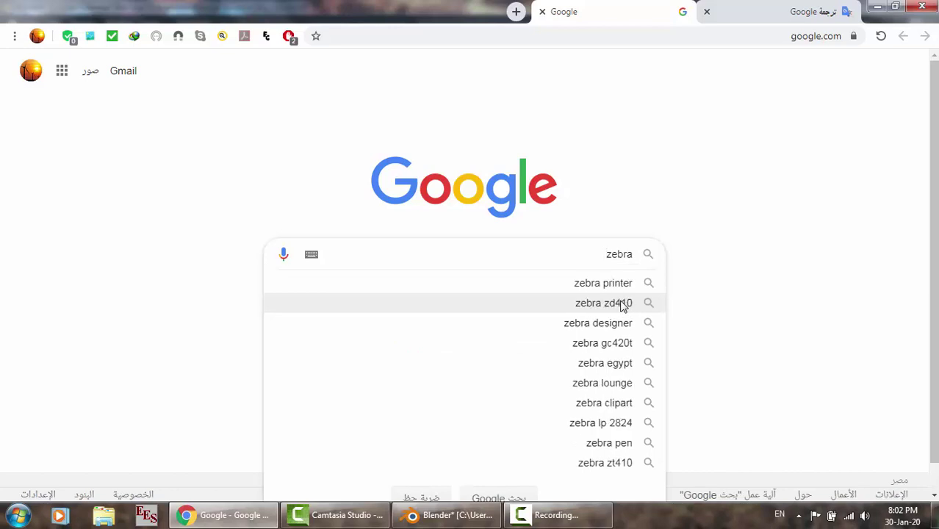
text( sn)
key(BackSpace)
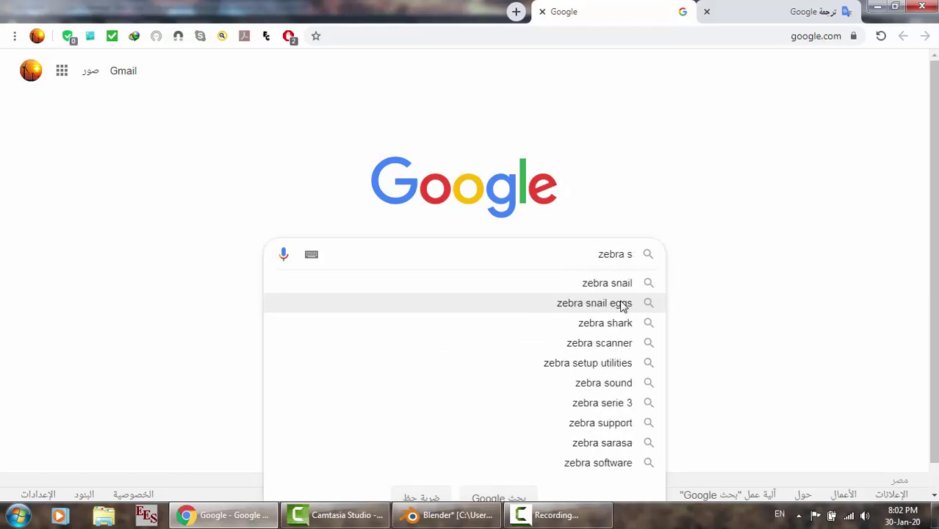
text(ide view)
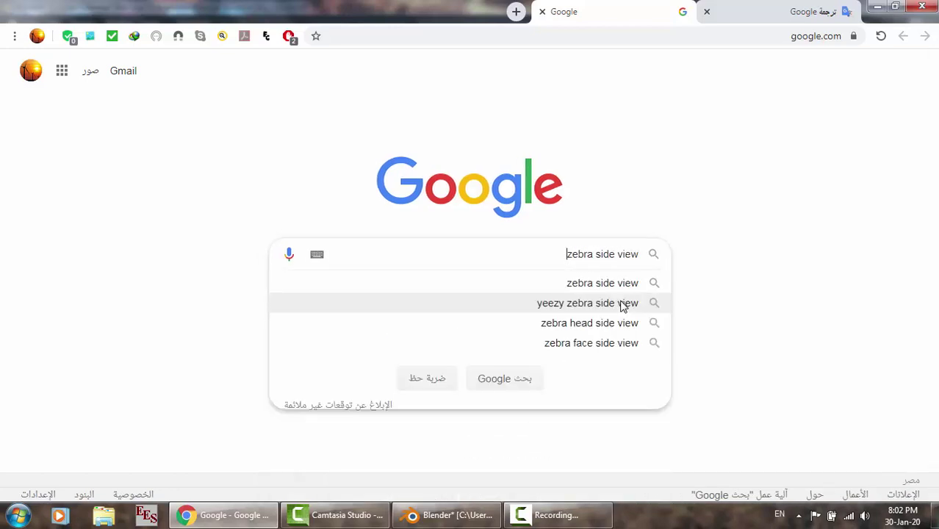
key(Return)
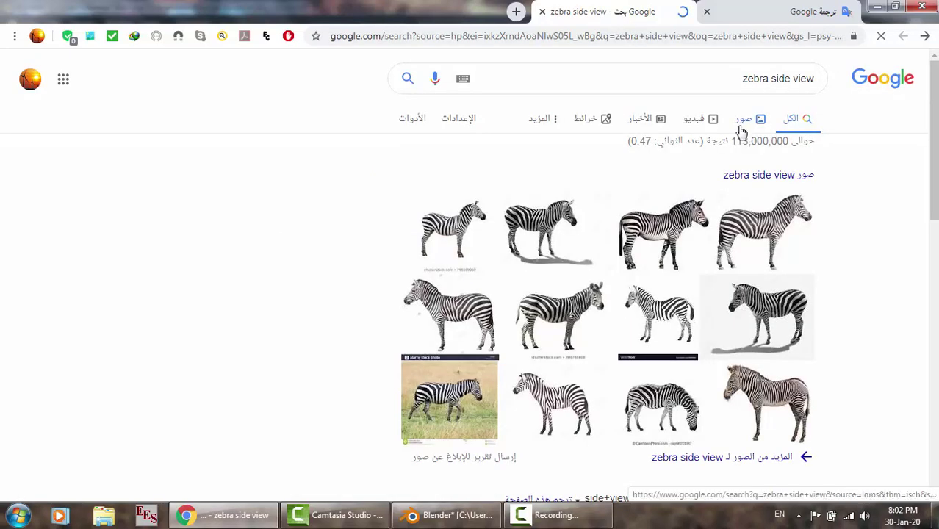
click(741, 131)
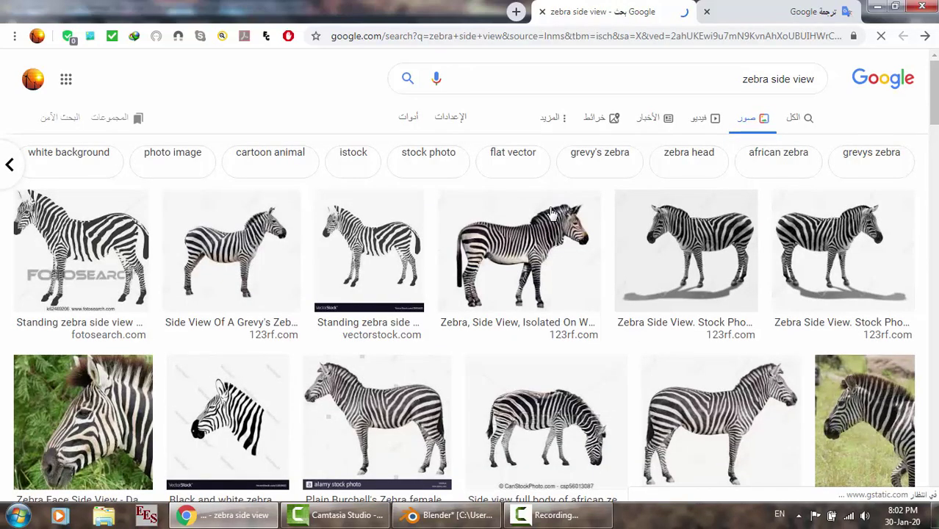
Preview the zebra-on-white and zebra-walking-in-grass photos, closing each preview.
scroll(553, 213, down, 1)
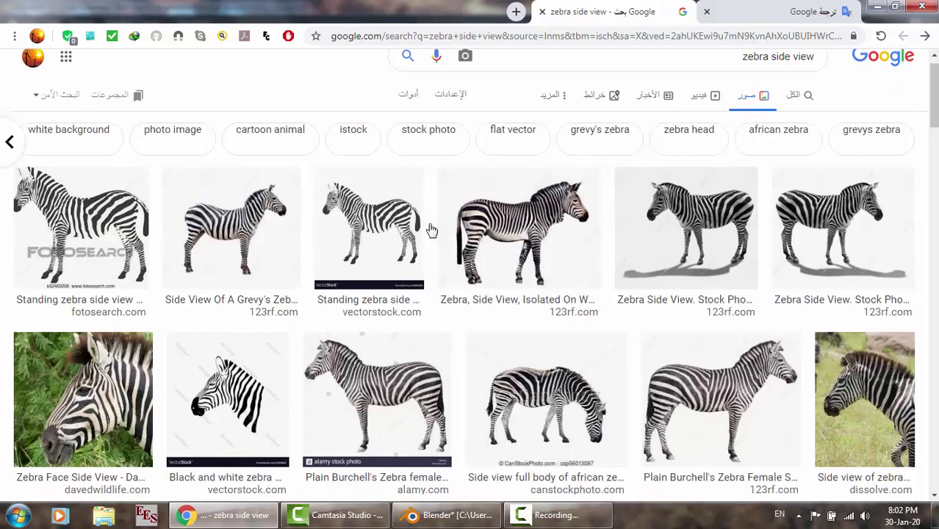
click(506, 233)
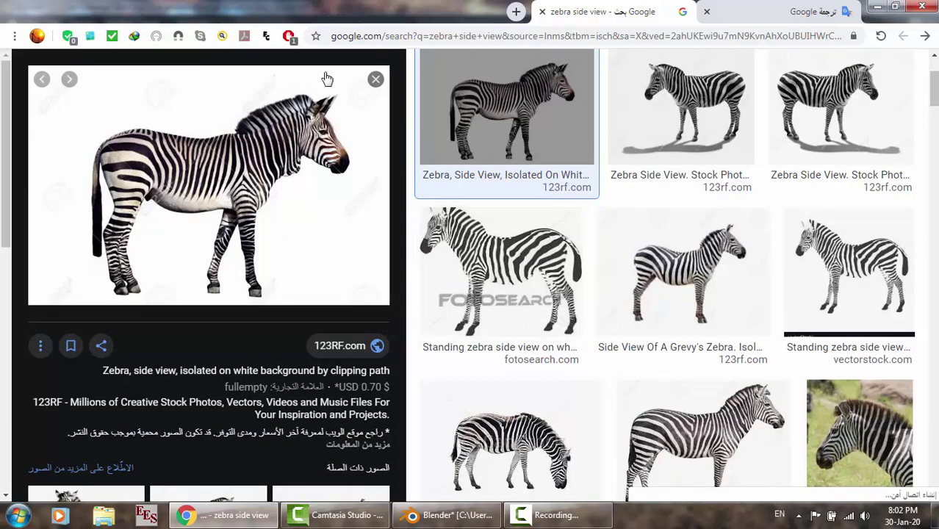
click(376, 79)
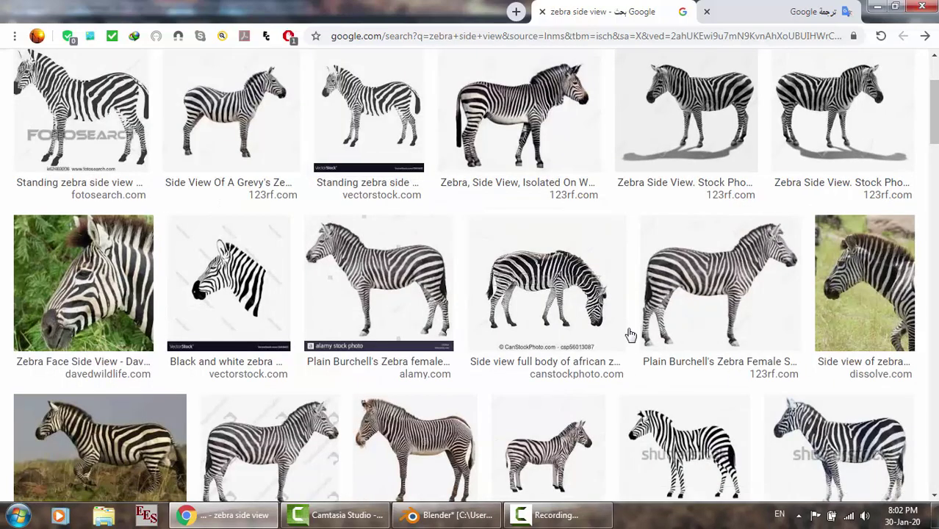
scroll(630, 333, down, 2)
scroll(630, 333, down, 2)
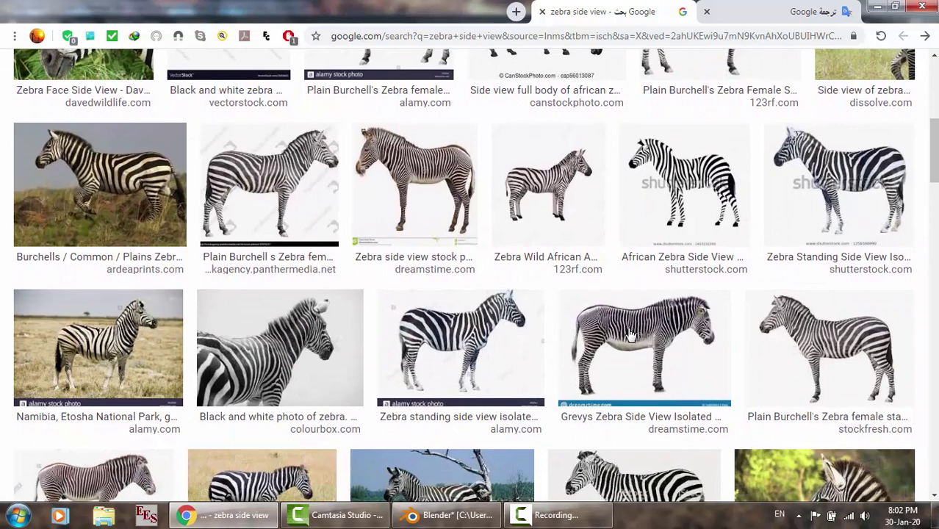
scroll(630, 333, down, 1)
scroll(630, 333, down, 2)
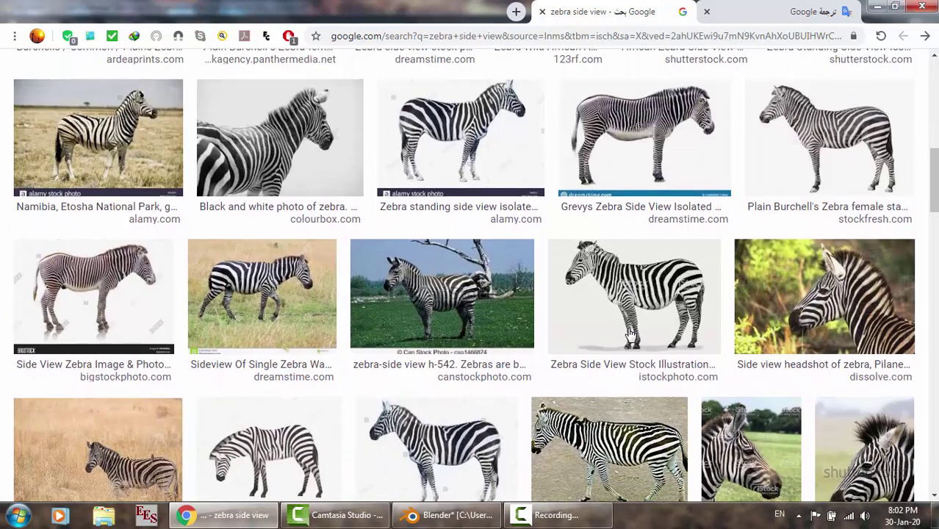
mouse_move(262, 294)
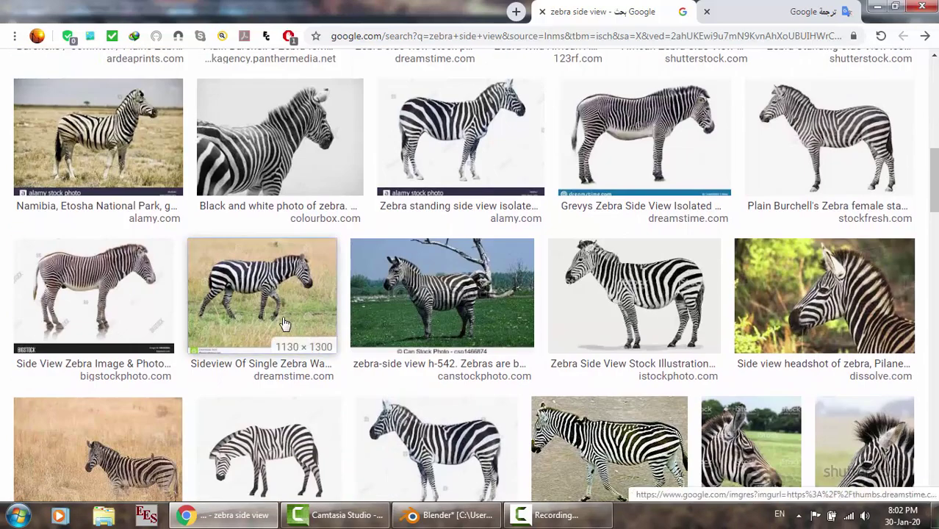
click(285, 324)
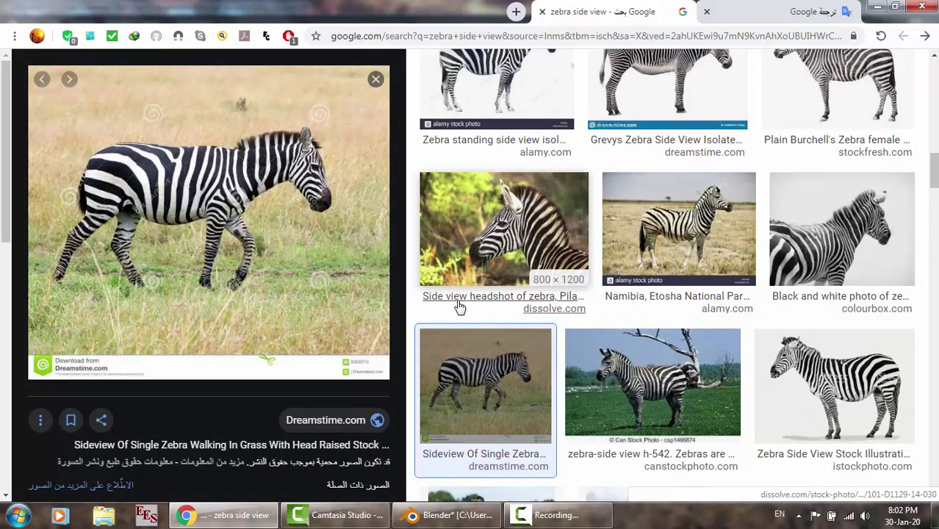
click(375, 83)
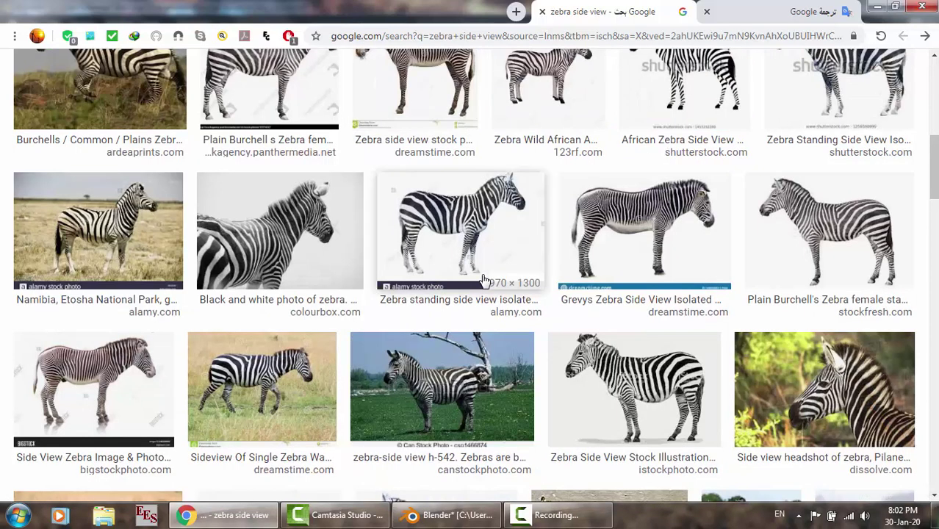
Scroll further through the results and preview the standing zebra side-view photo.
scroll(485, 281, down, 1)
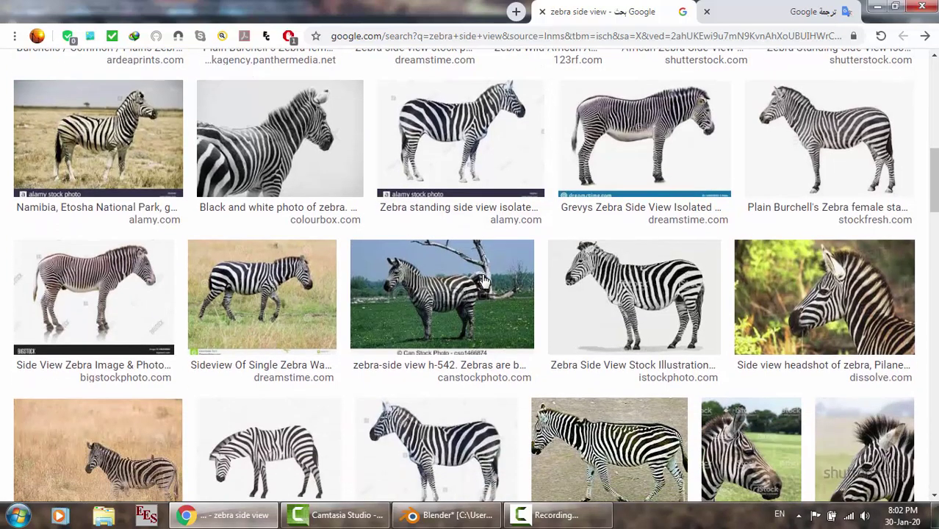
scroll(484, 281, down, 1)
scroll(485, 281, down, 1)
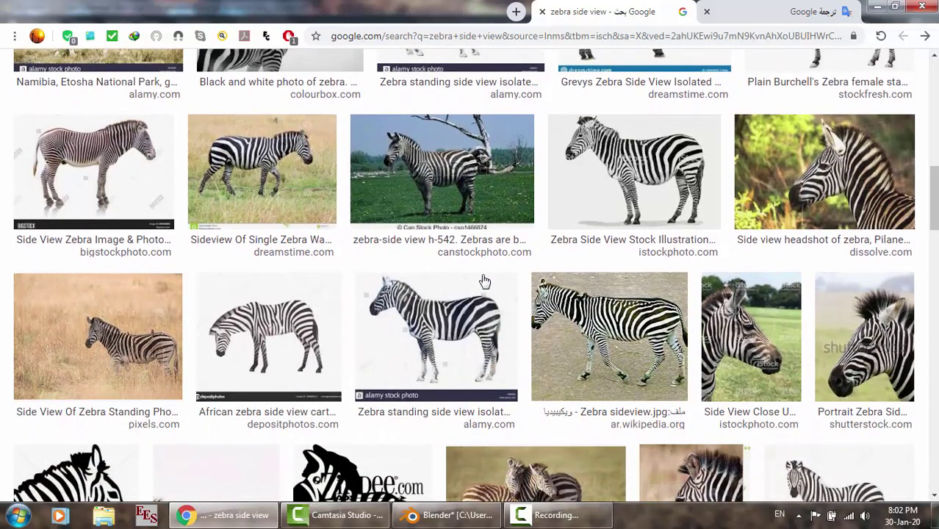
scroll(485, 281, down, 1)
scroll(485, 281, down, 1)
scroll(485, 281, down, 2)
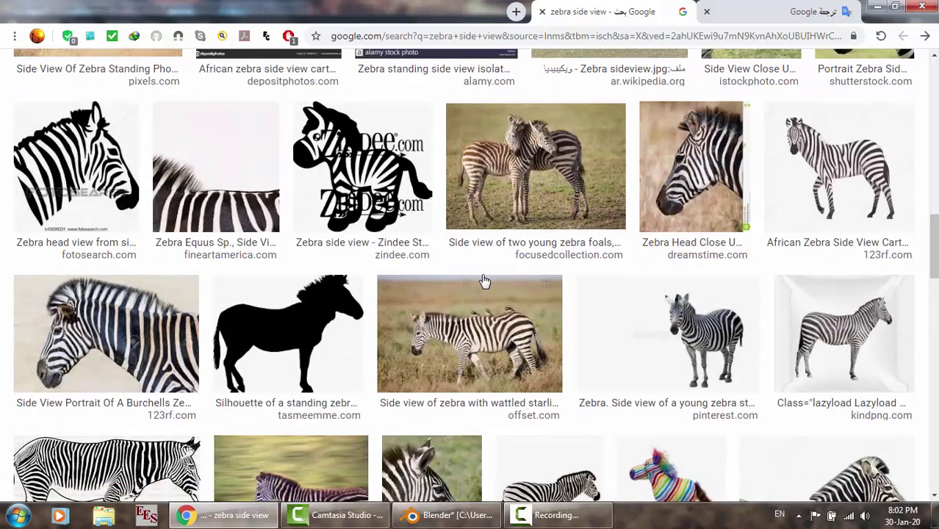
scroll(485, 280, down, 2)
scroll(484, 280, down, 2)
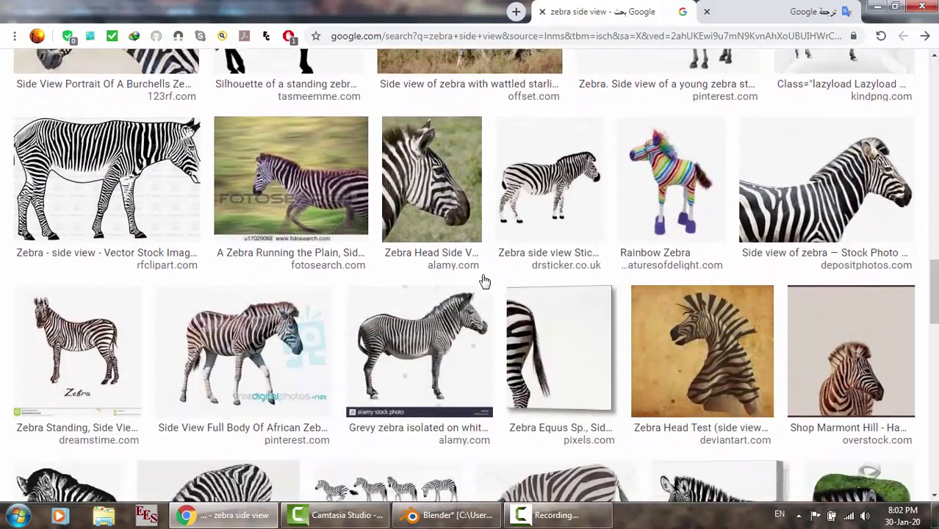
scroll(484, 281, down, 1)
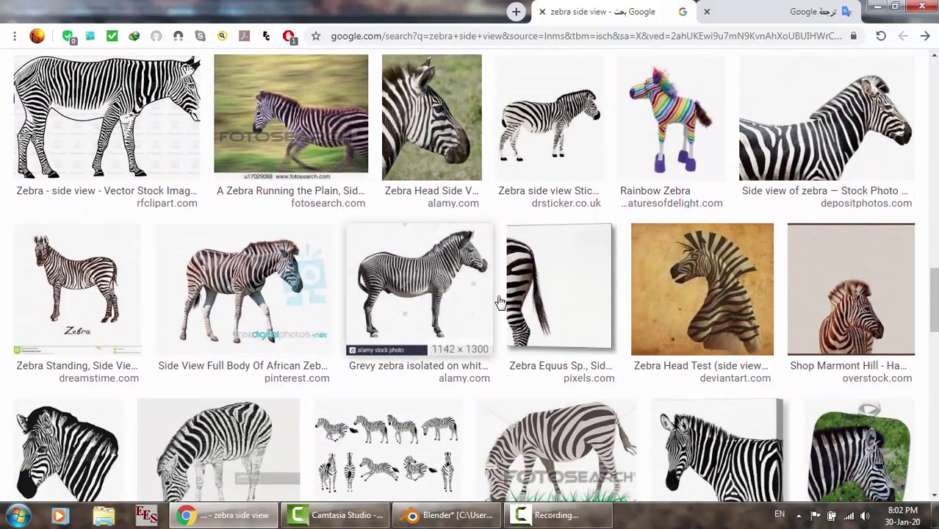
scroll(499, 300, down, 1)
scroll(500, 303, down, 1)
scroll(499, 302, down, 2)
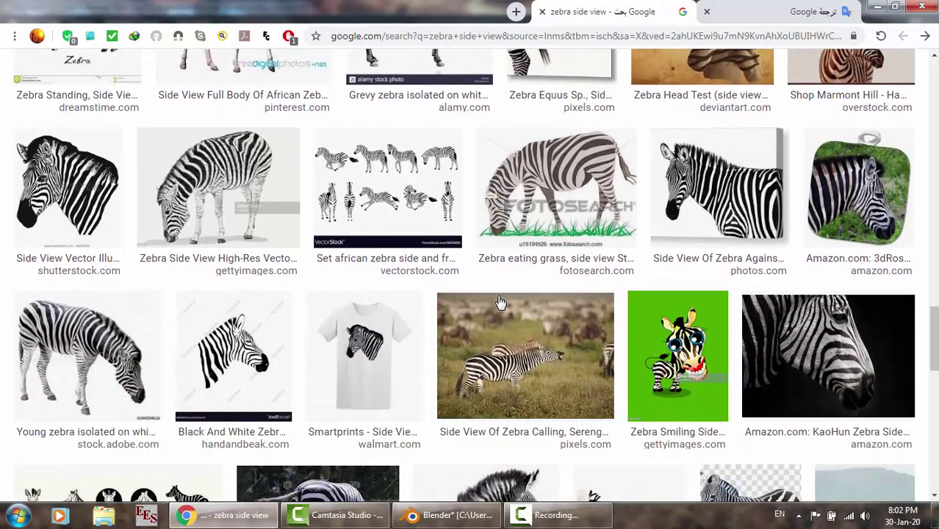
scroll(499, 301, down, 2)
scroll(499, 302, up, 3)
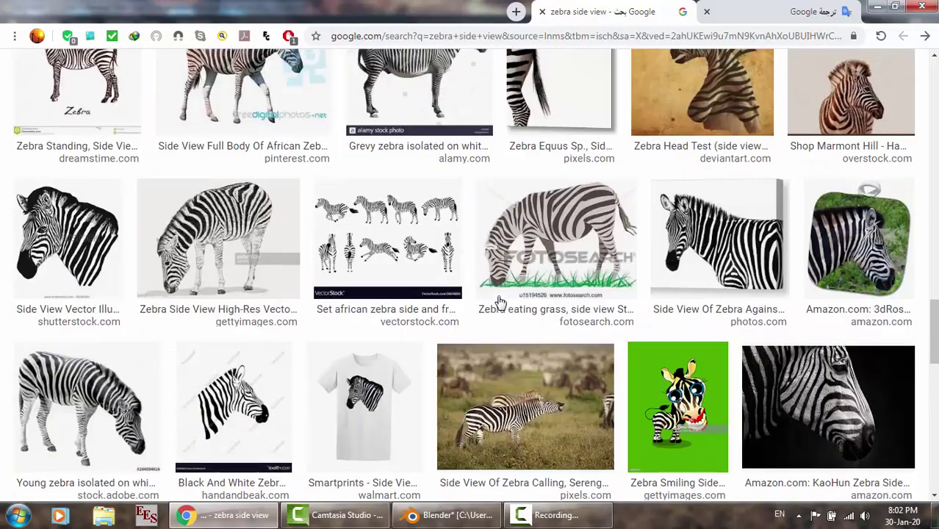
scroll(499, 301, up, 5)
scroll(499, 302, up, 5)
scroll(499, 301, up, 2)
click(499, 300)
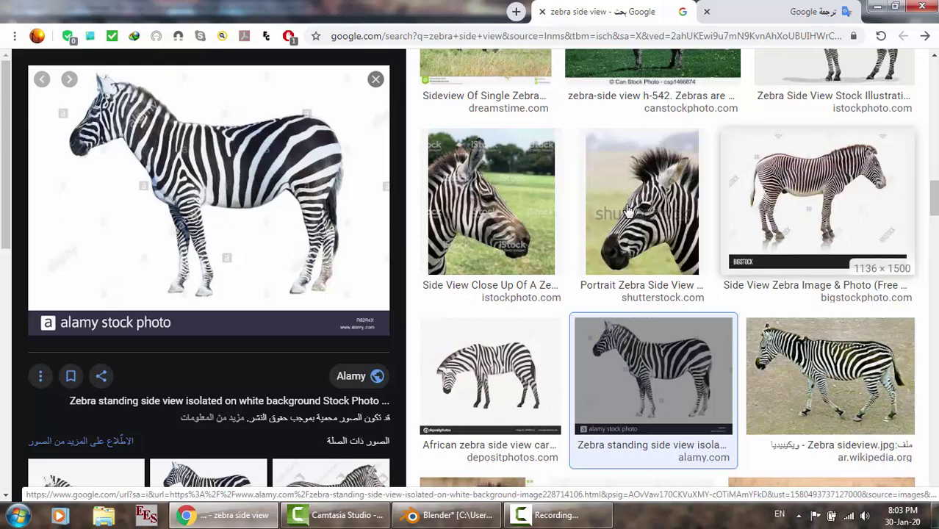
click(382, 86)
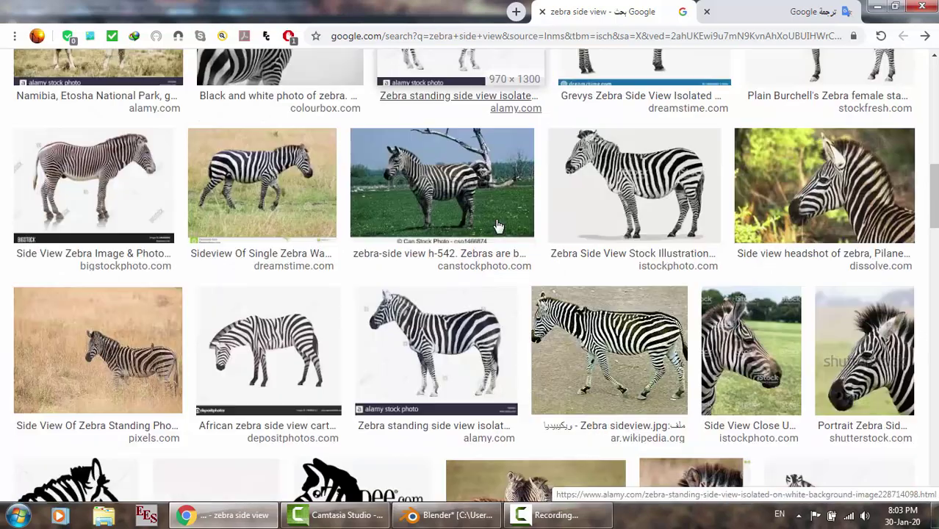
scroll(495, 228, down, 1)
scroll(494, 228, down, 5)
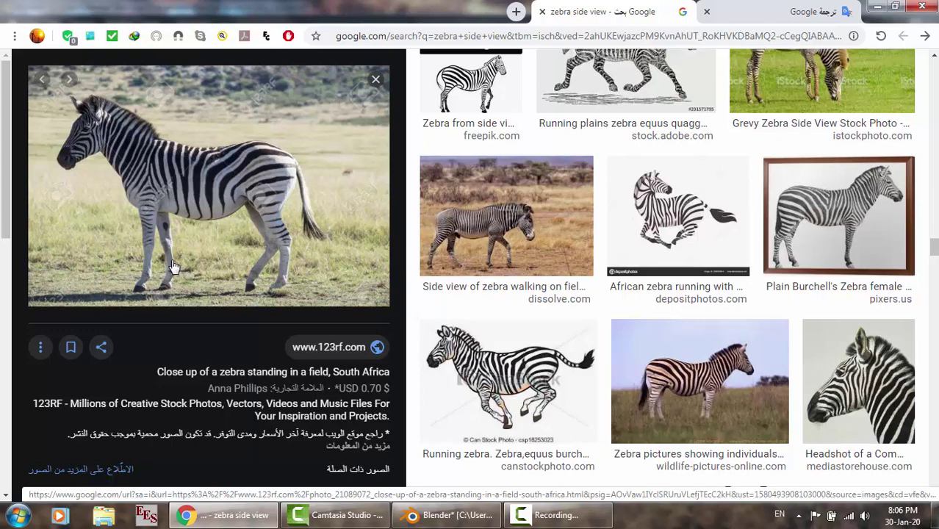
Check the photo's save options, glance at the Desktop, and return to the image results.
right_click(218, 216)
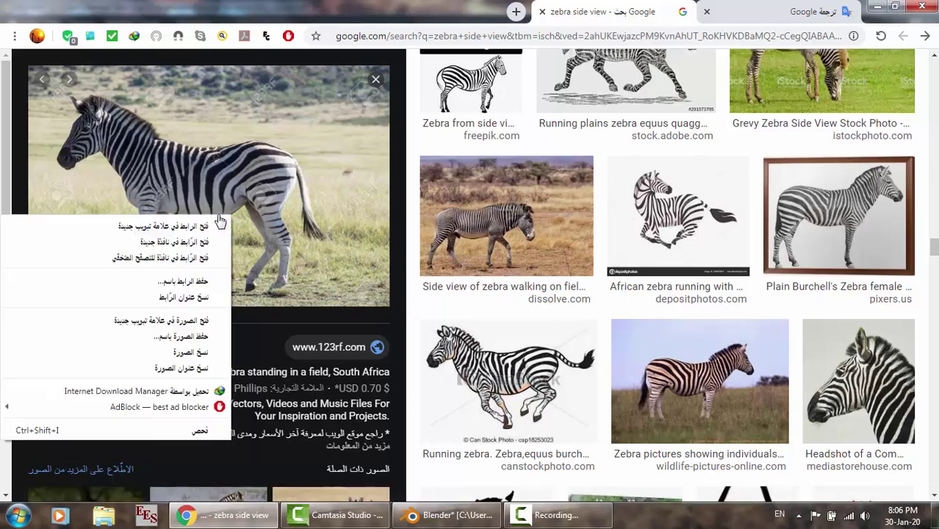
click(188, 338)
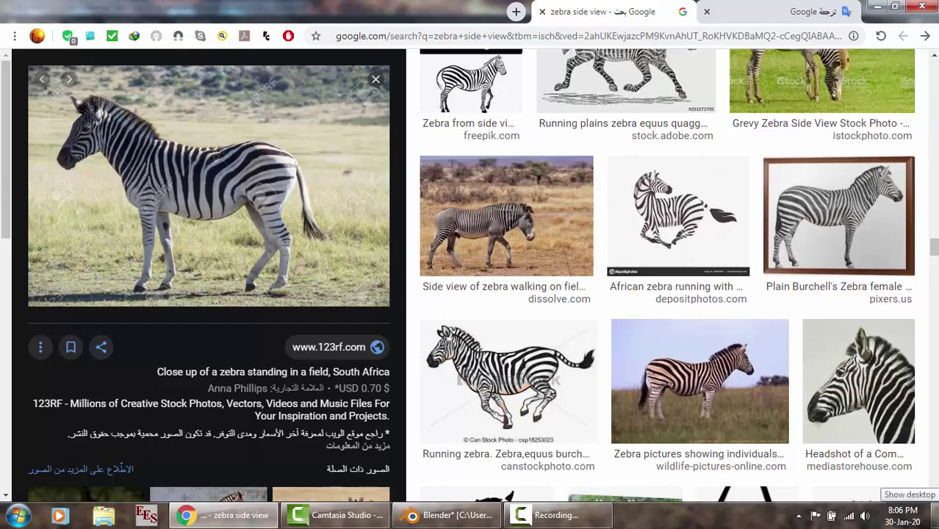
click(936, 515)
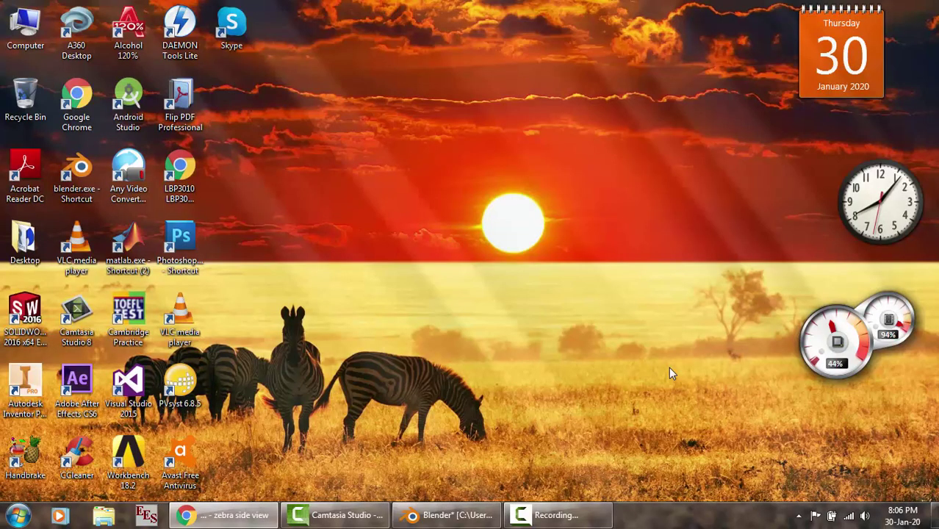
key(super+d)
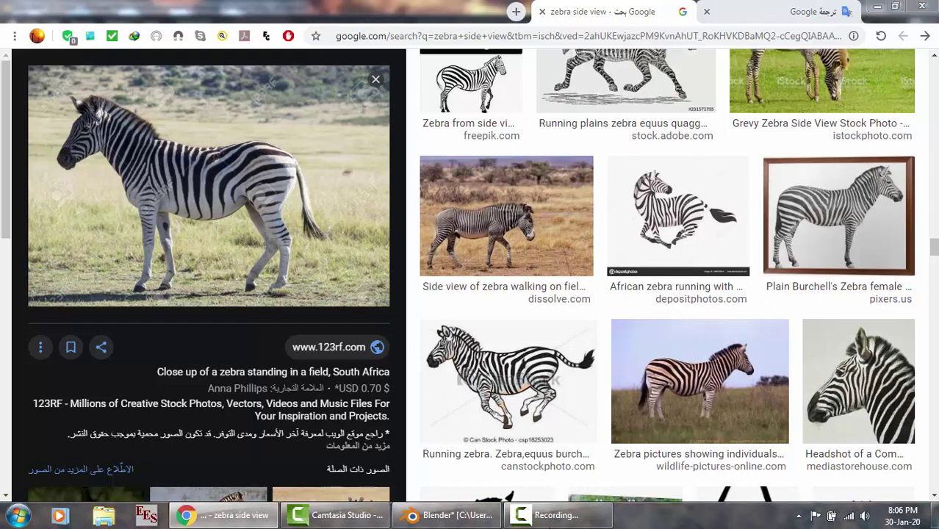
In the Save As dialog, name the zebra photo 1 and save it to the Desktop.
click(580, 513)
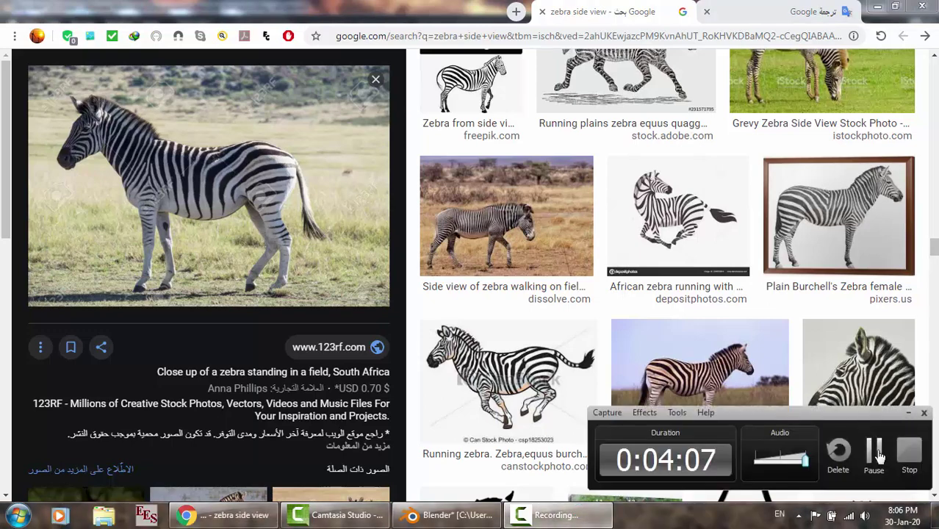
click(882, 454)
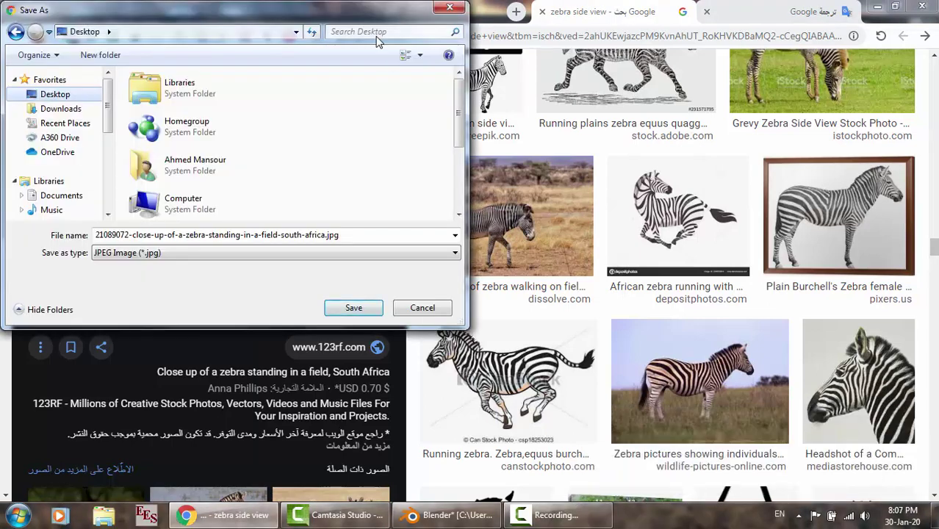
mouse_move(356, 11)
mouse_down()
mouse_move(609, 63)
mouse_move(587, 65)
mouse_up()
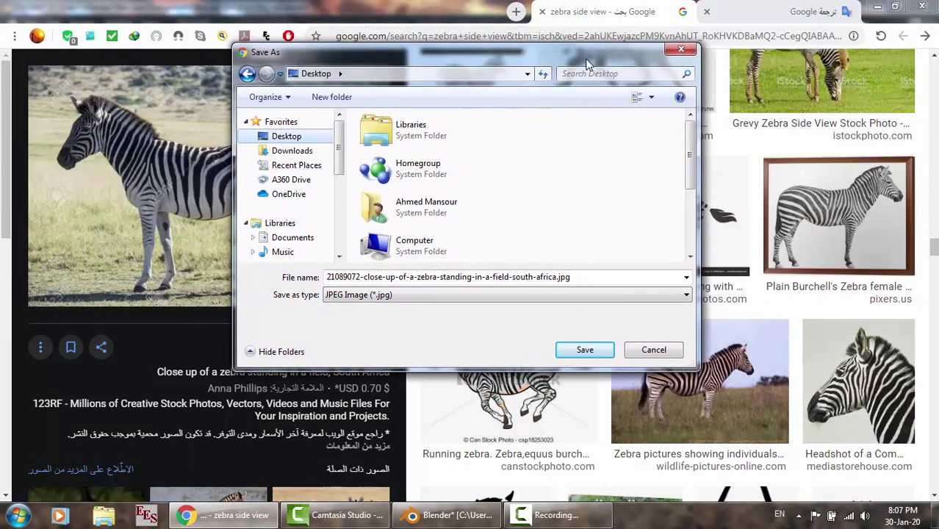
click(522, 278)
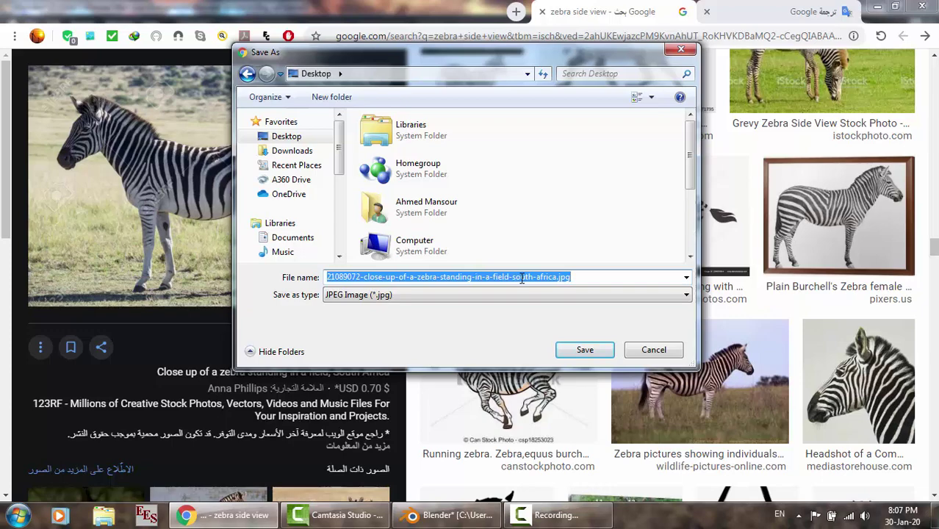
text(1)
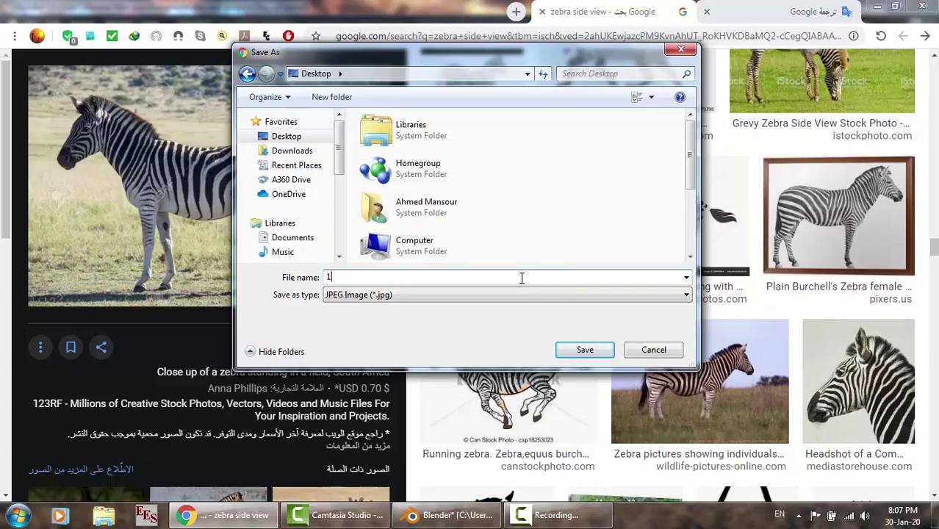
key(Return)
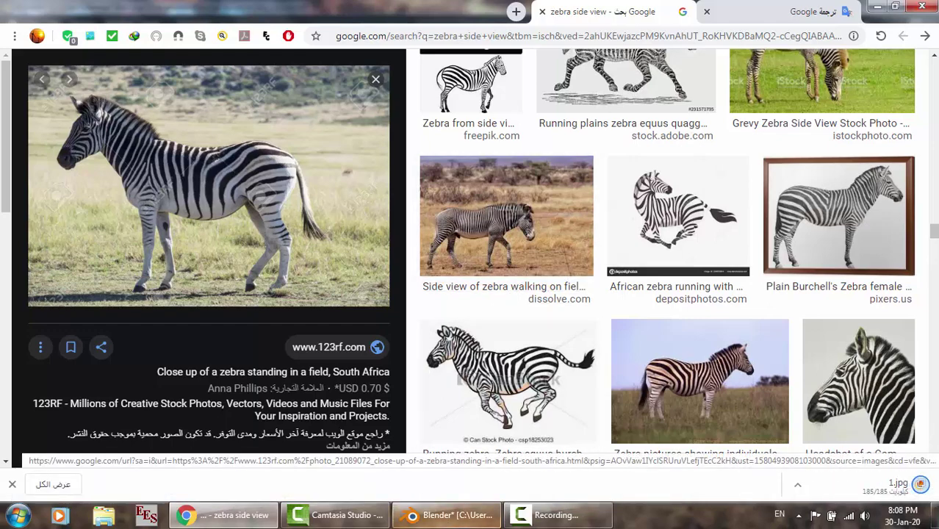
In Blender's Right Ortho view, load Desktop/1.jpg as a reference image.
click(448, 516)
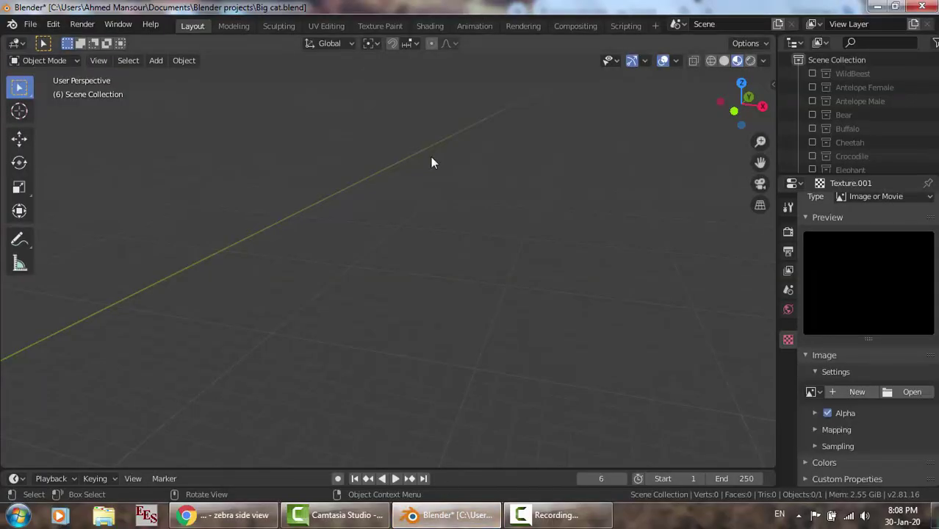
key(KP_3)
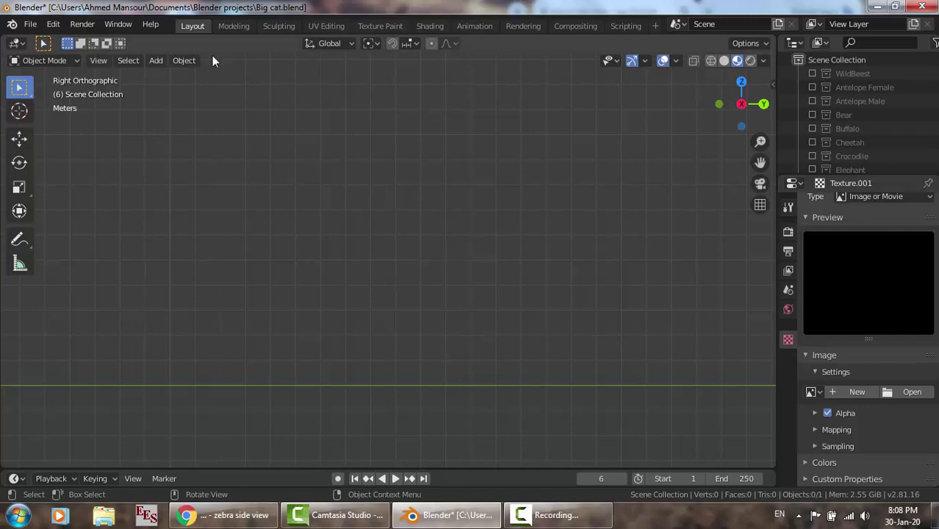
click(155, 61)
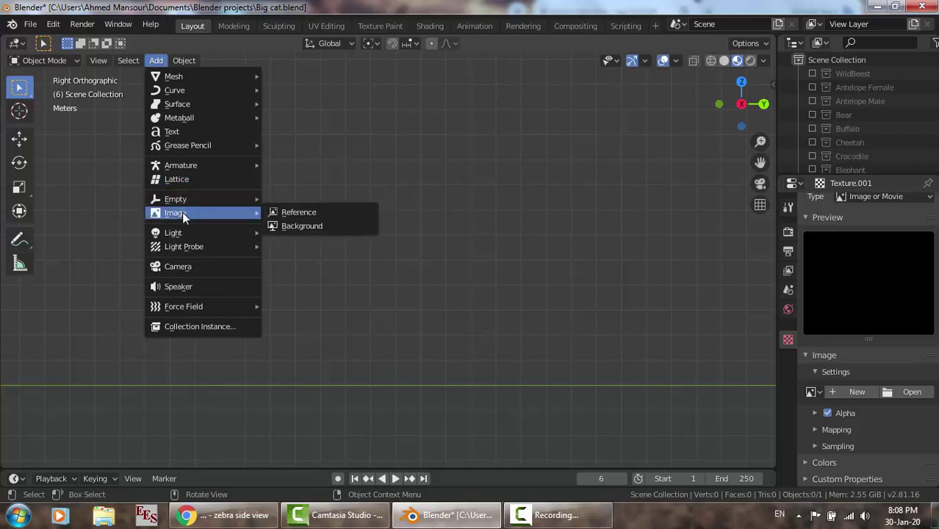
mouse_move(176, 213)
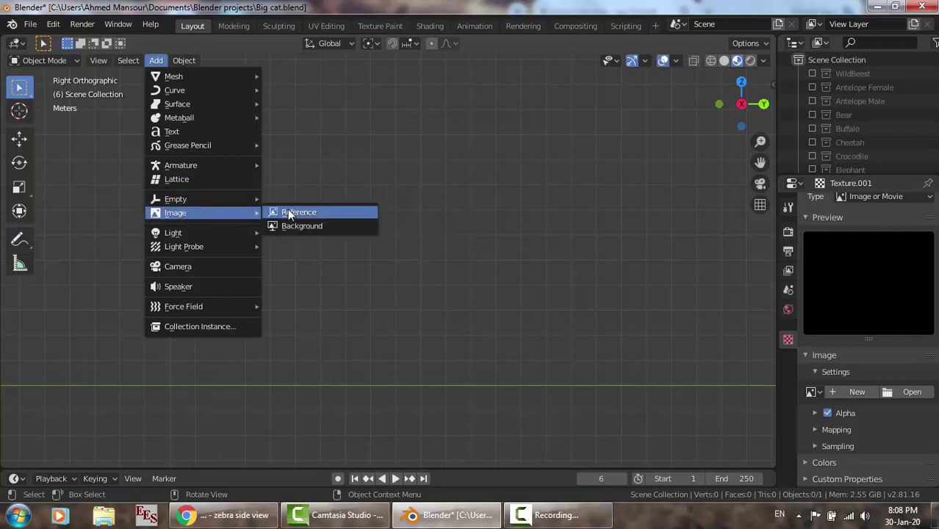
click(287, 212)
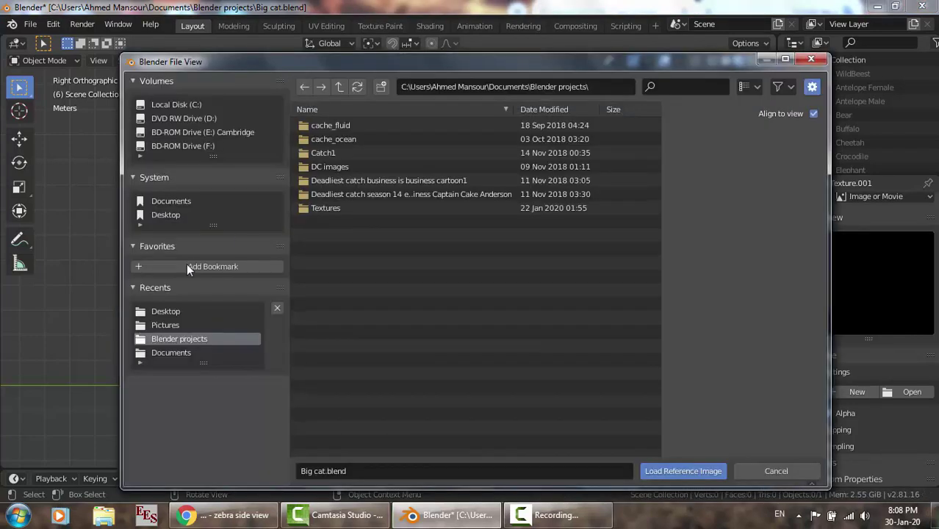
click(172, 312)
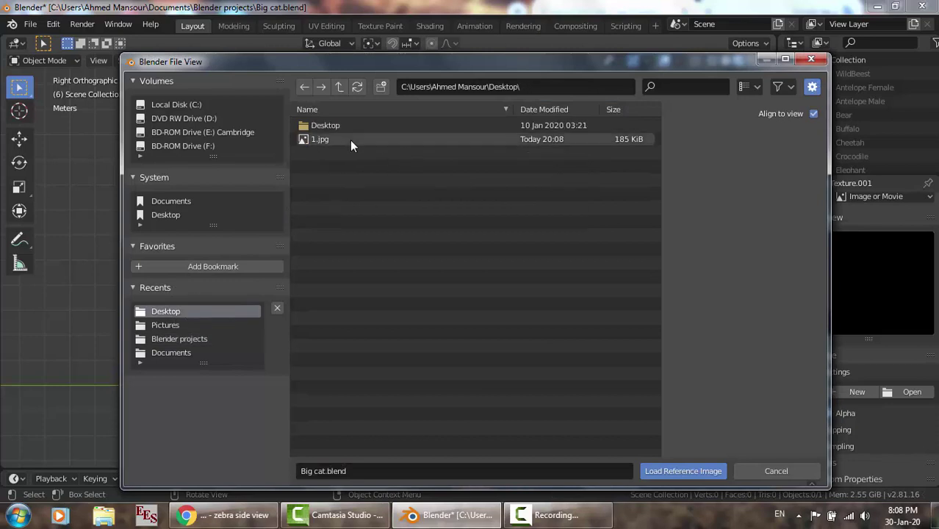
click(339, 140)
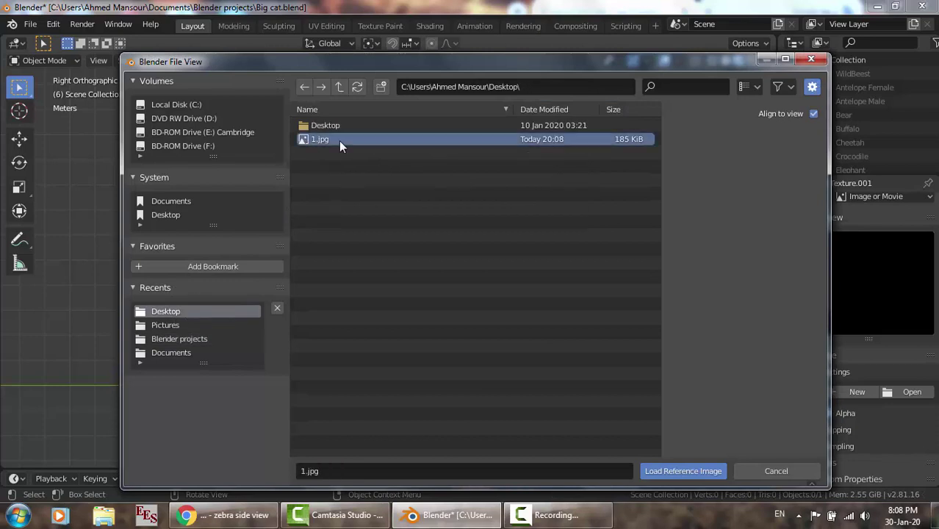
click(707, 471)
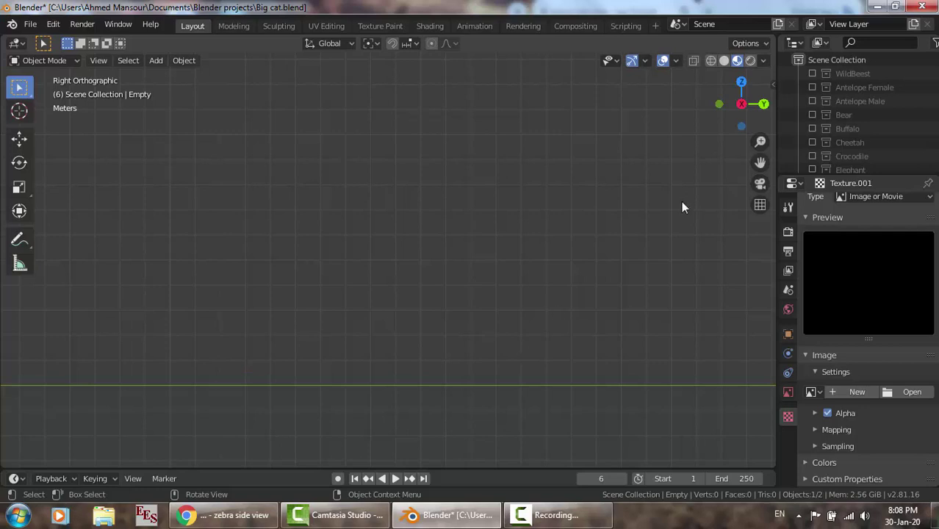
Pan the view to bring the zebra reference image toward the centre.
drag(760, 162, 919, 100)
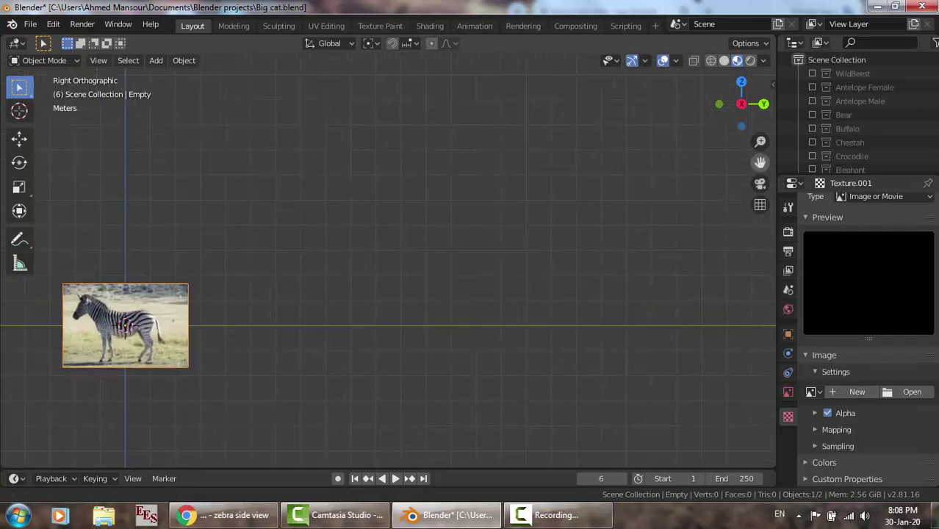
drag(761, 161, 895, 121)
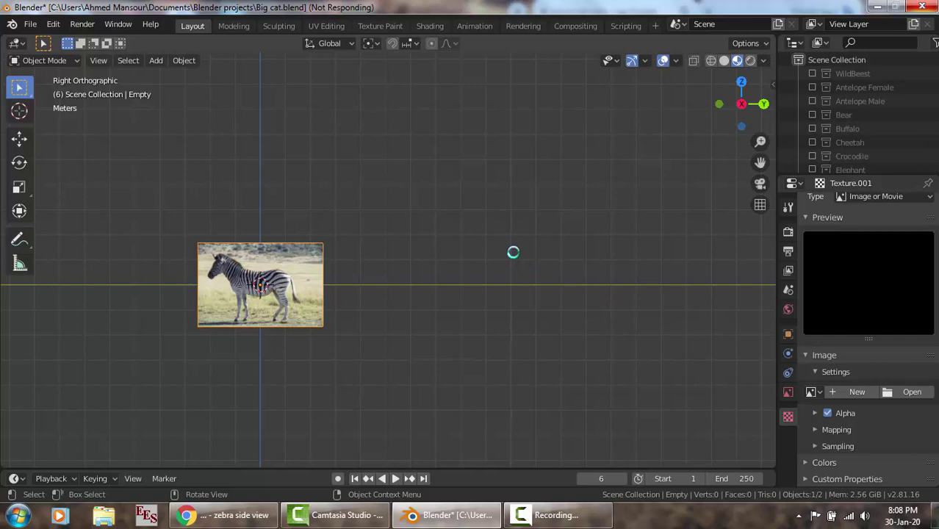
click(557, 516)
click(871, 452)
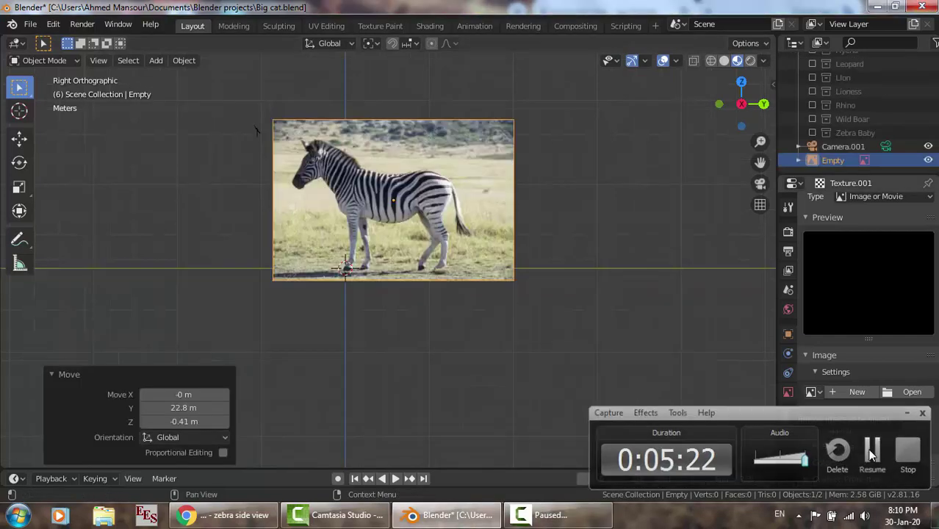
click(872, 453)
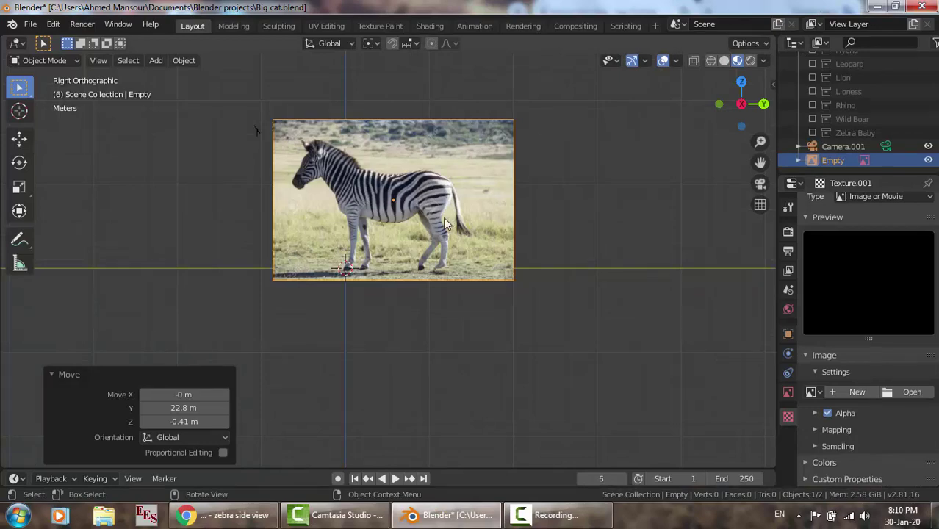
Scale the zebra reference image up slightly to 1.011.
click(838, 160)
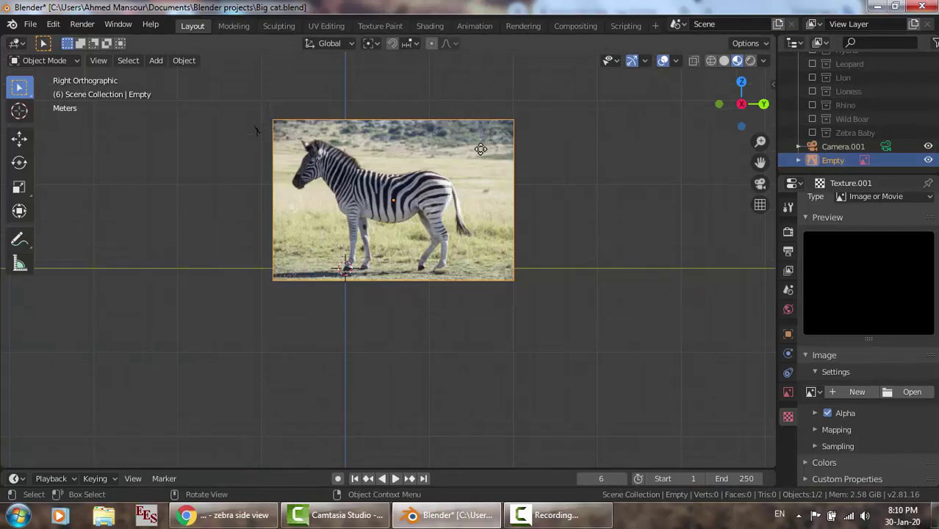
key(s)
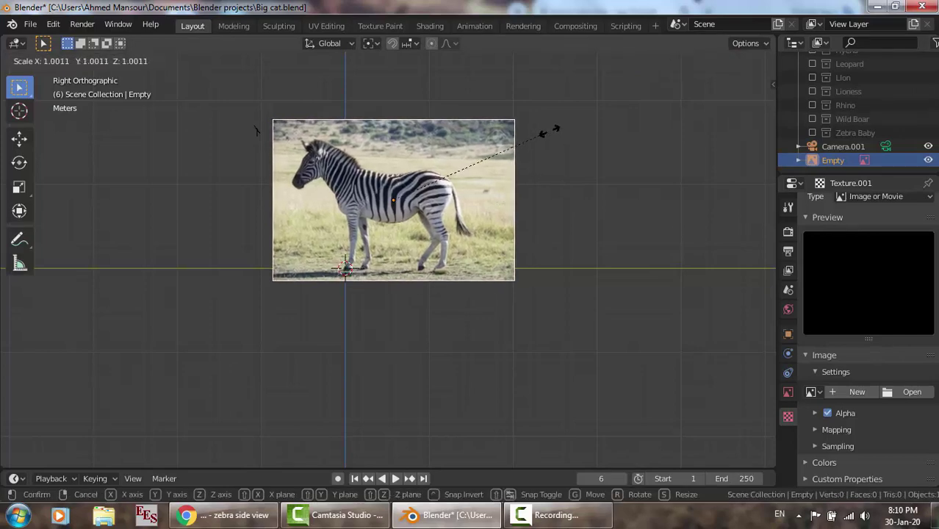
click(552, 133)
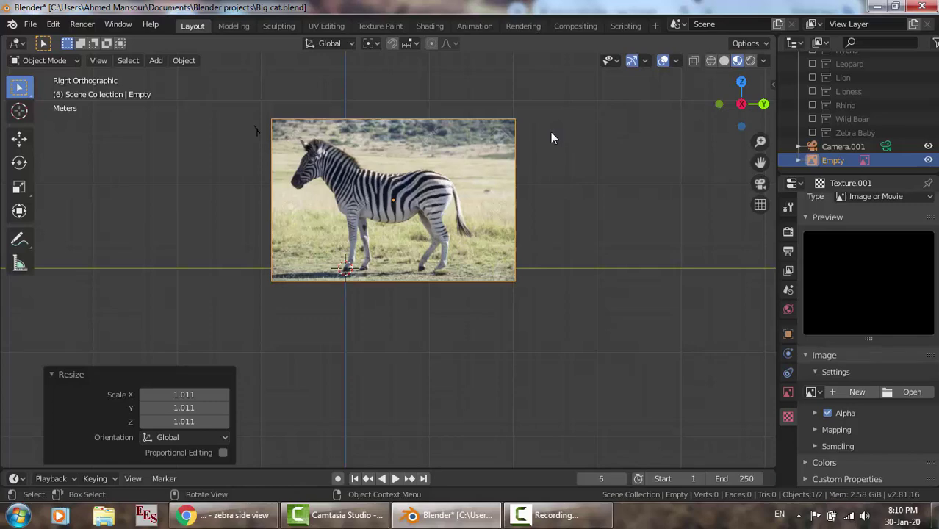
Add a Cube mesh at the origin and reselect it for editing.
click(155, 64)
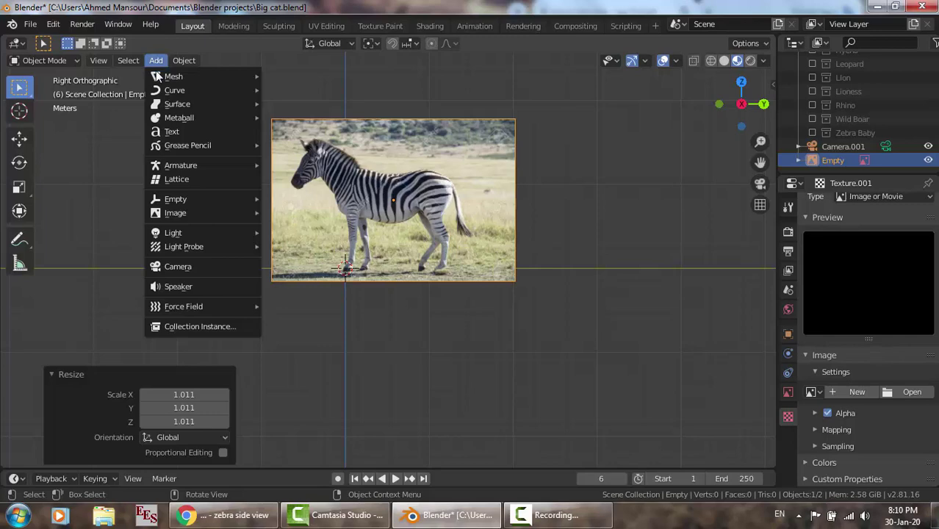
mouse_move(175, 76)
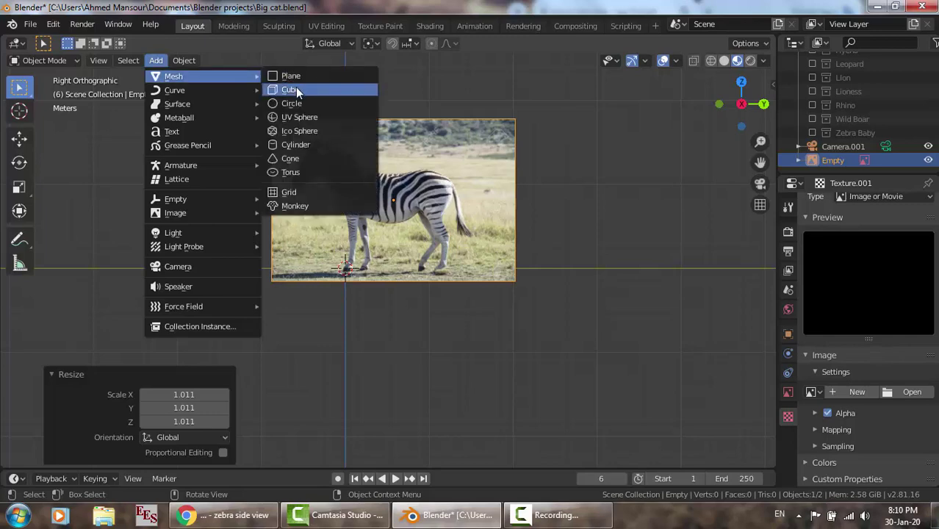
click(297, 91)
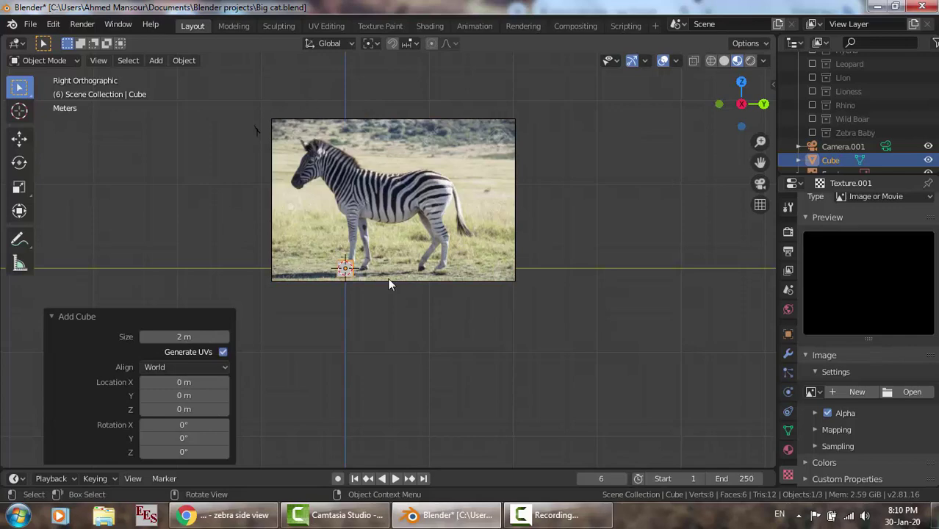
click(57, 61)
key(Up)
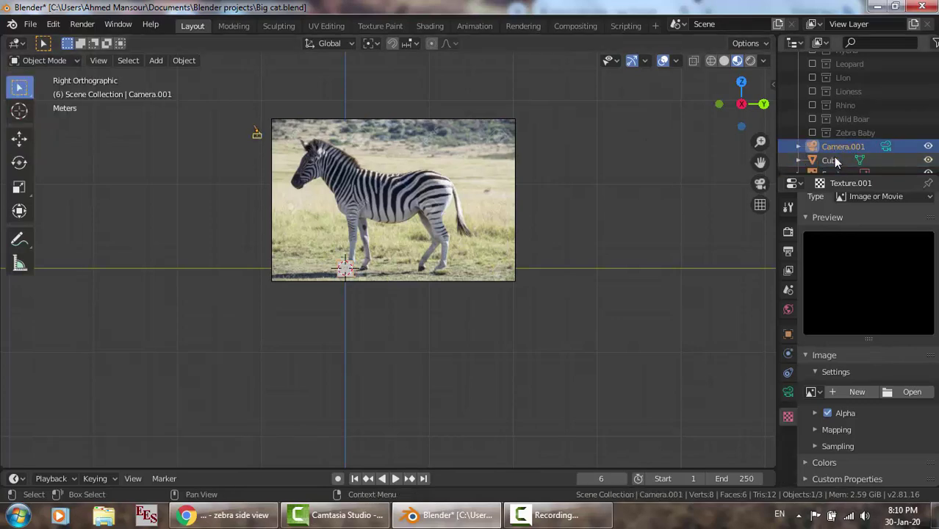
click(832, 161)
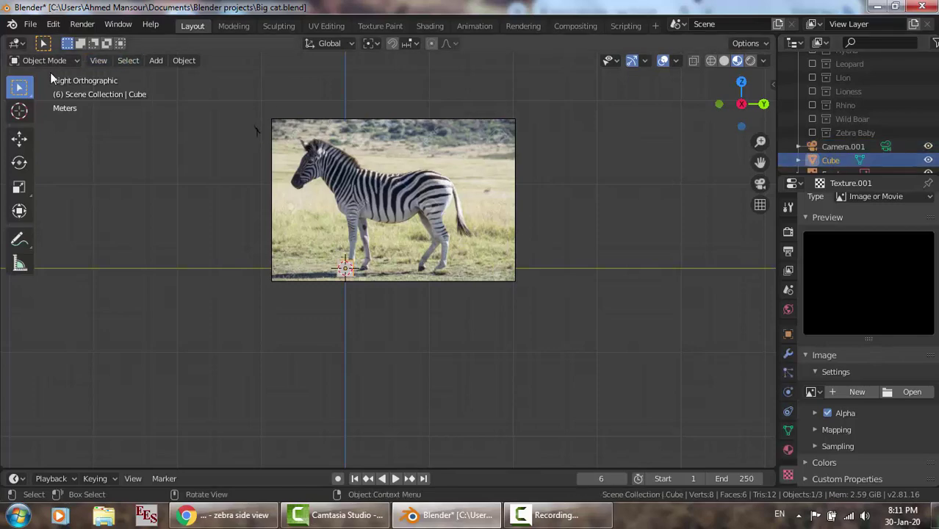
click(48, 62)
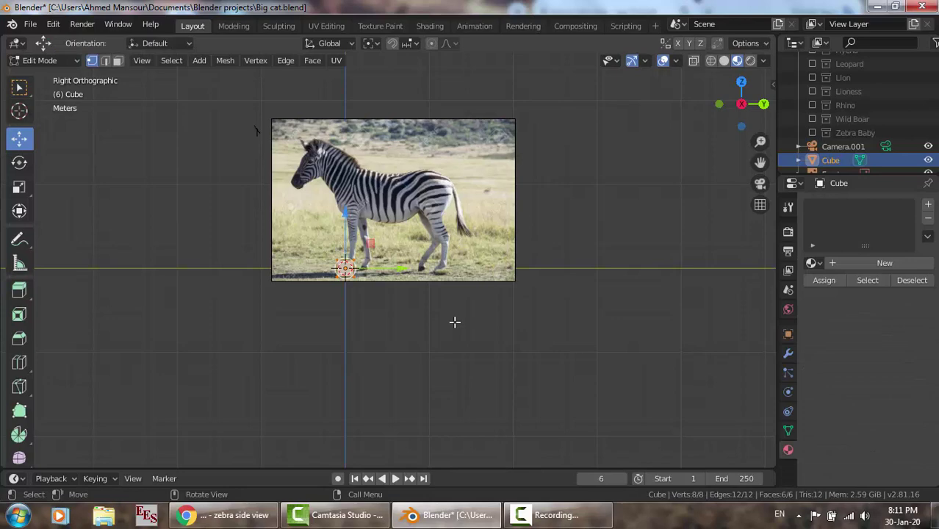
Merge all eight cube vertices At Center into a single vertex.
key(alt+m)
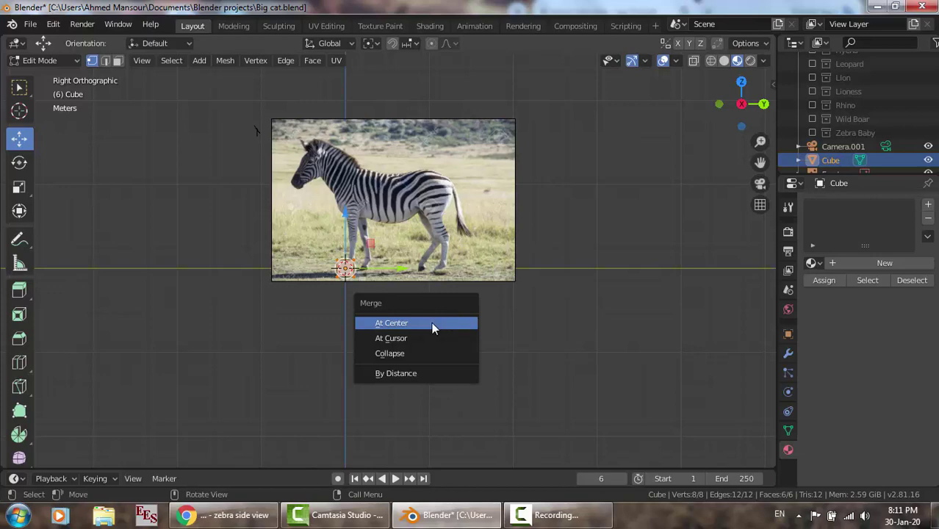
click(432, 324)
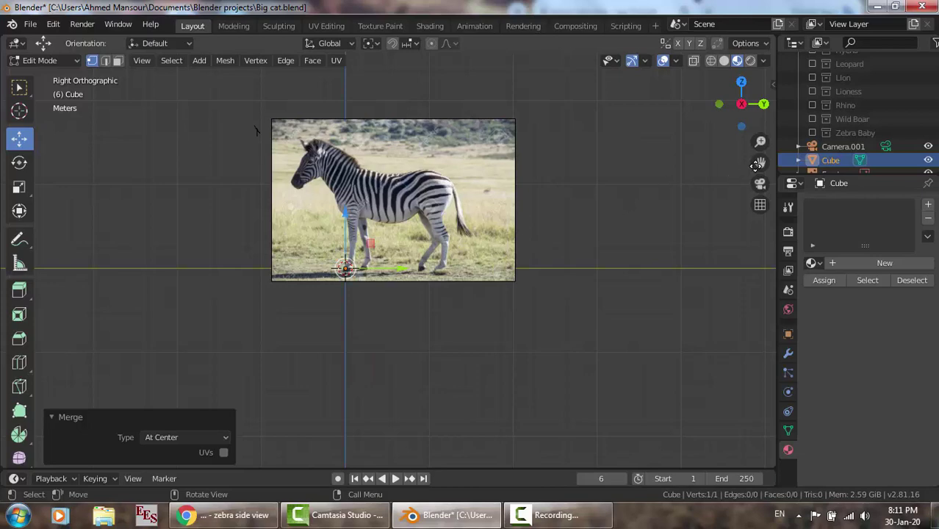
Pan and zoom the Right Ortho view until the zebra photo fills the viewport.
drag(256, 130, 529, 131)
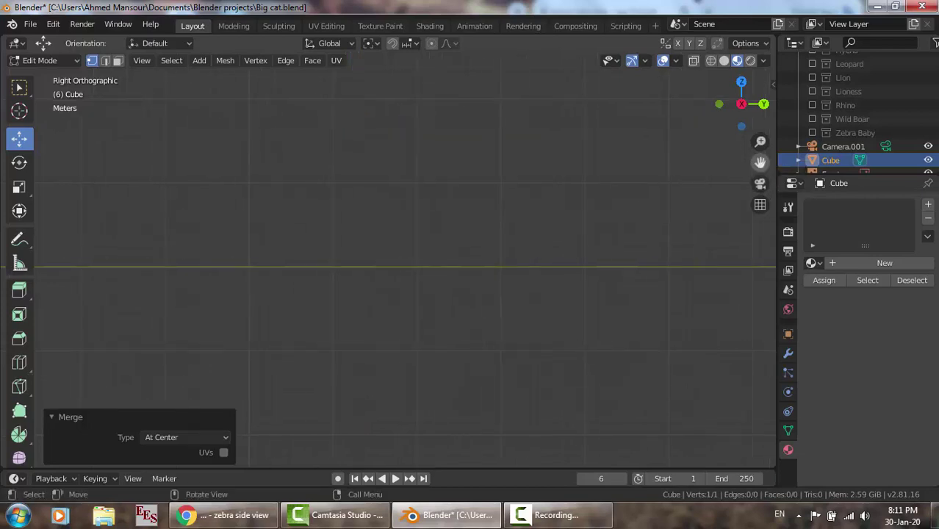
drag(475, 249, 475, 240)
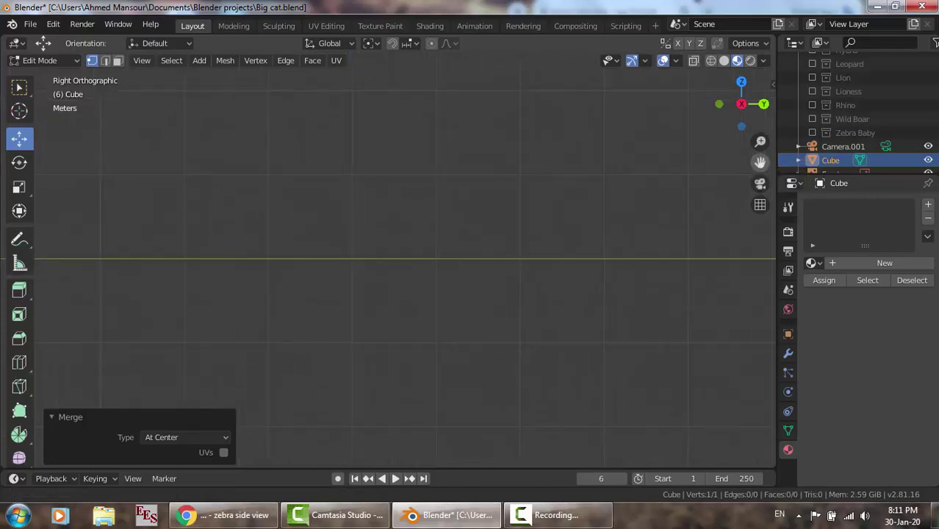
scroll(475, 242, down, 4)
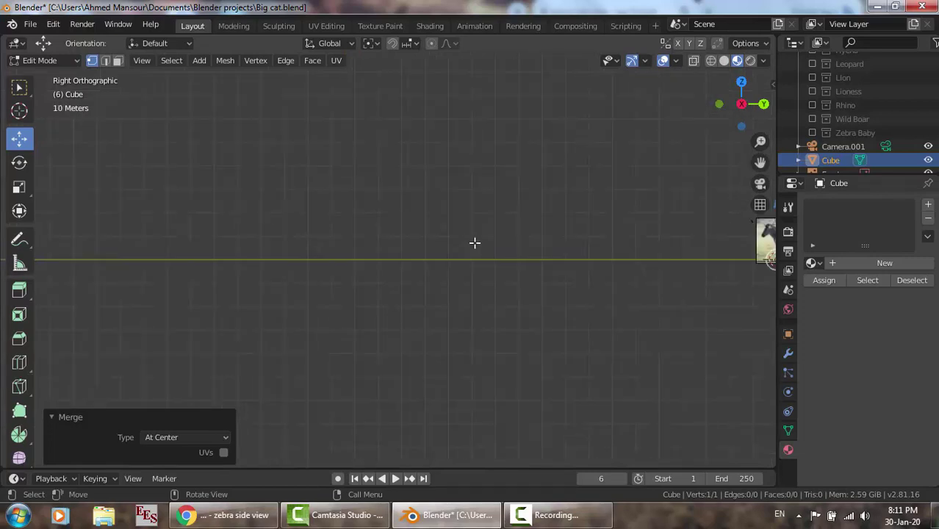
drag(760, 162, 510, 161)
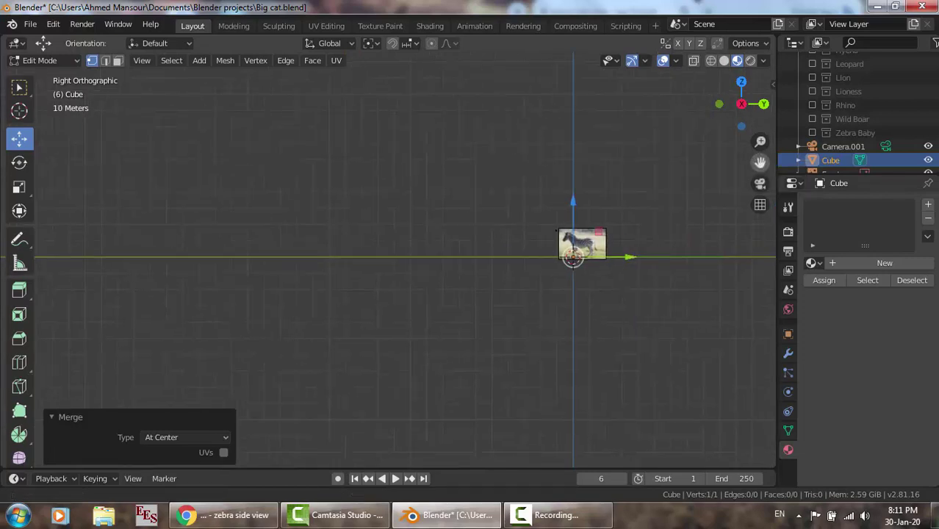
drag(760, 161, 760, 144)
scroll(579, 185, up, 4)
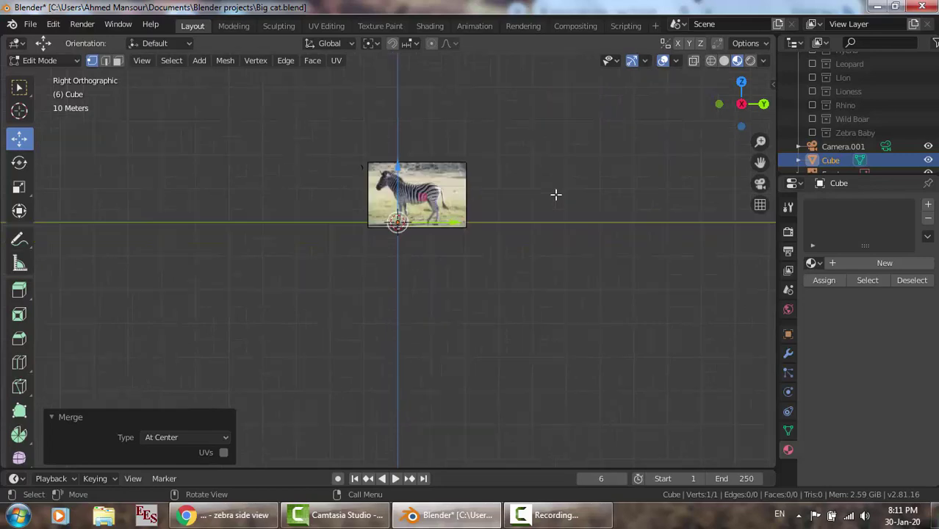
scroll(556, 195, up, 2)
scroll(557, 194, up, 3)
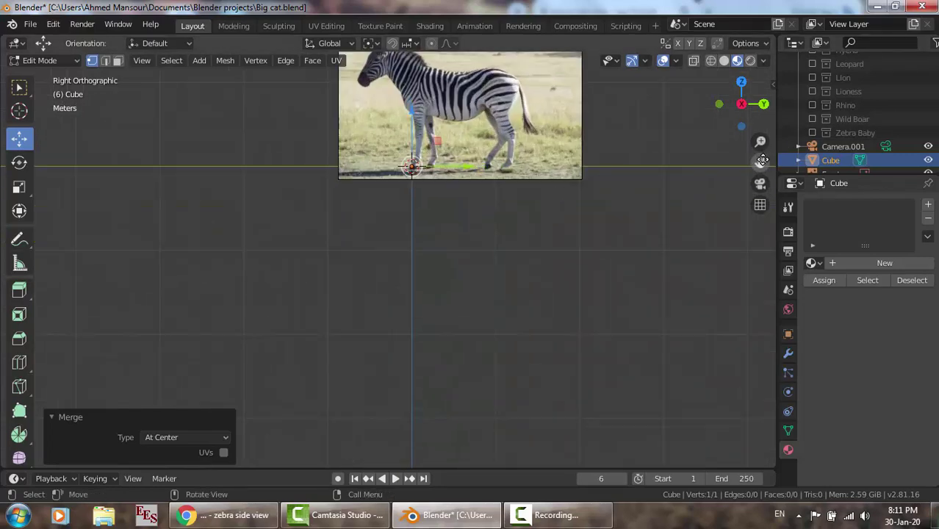
drag(761, 162, 760, 224)
drag(318, 68, 298, 130)
scroll(558, 128, up, 3)
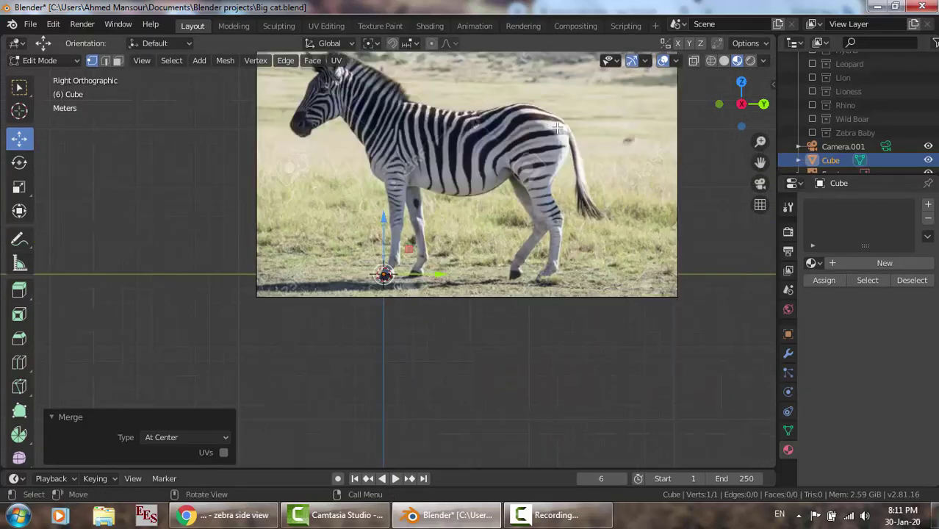
scroll(558, 128, up, 1)
drag(760, 162, 732, 248)
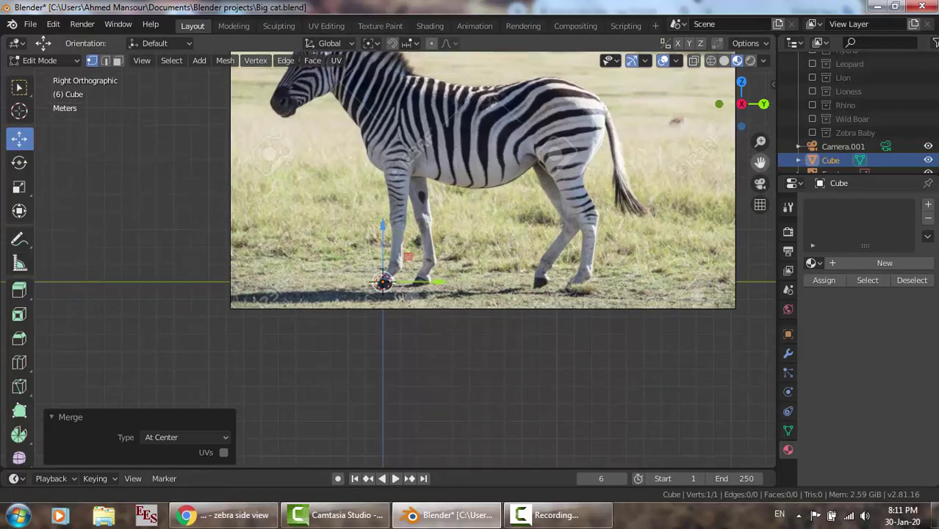
drag(170, 76, 165, 92)
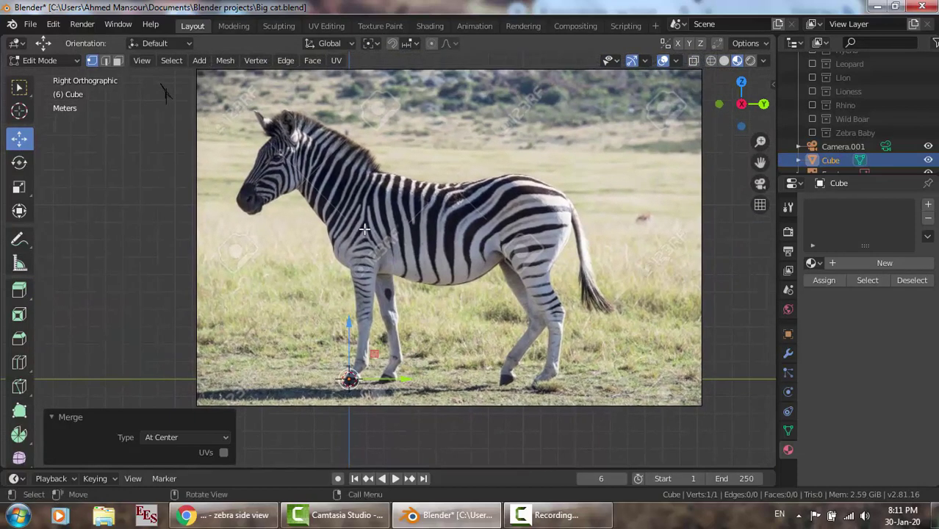
Extrude a 7-edge vertex chain from the front hoof up the leg, chest and withers onto the back.
key(e)
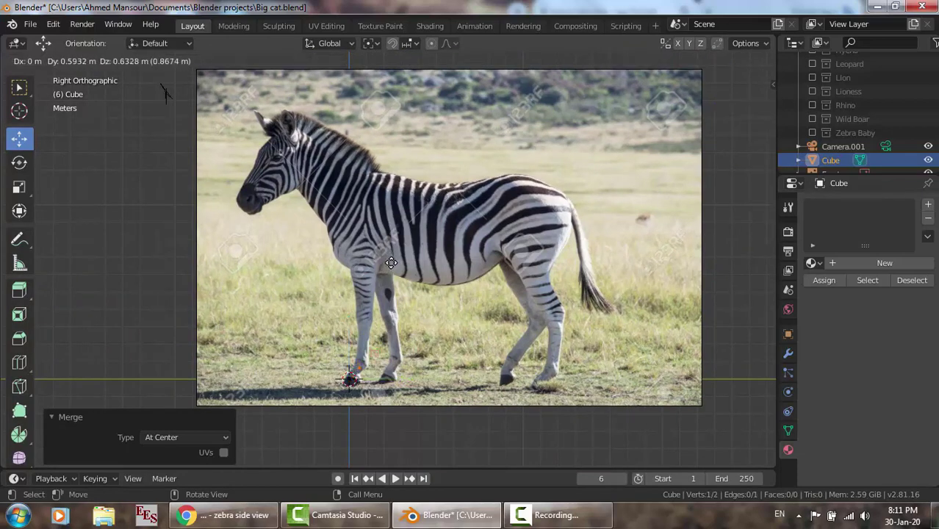
click(394, 259)
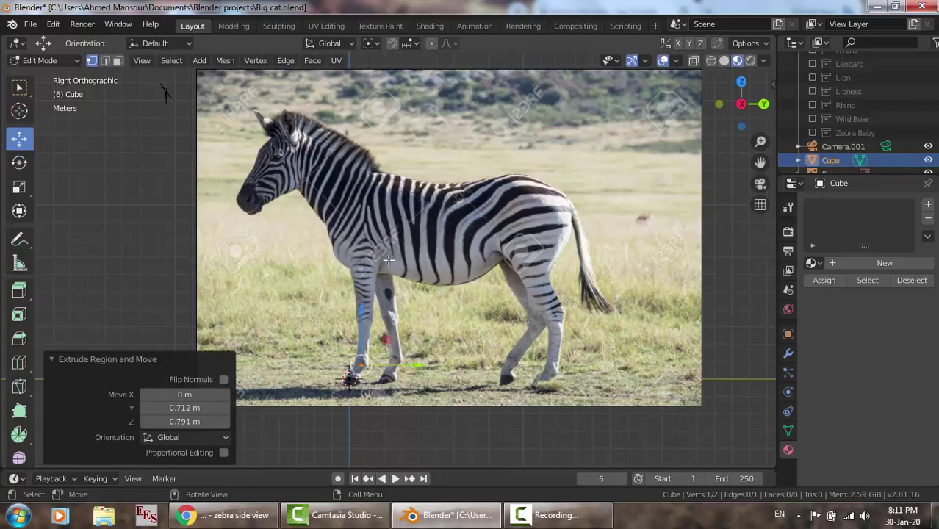
key(e)
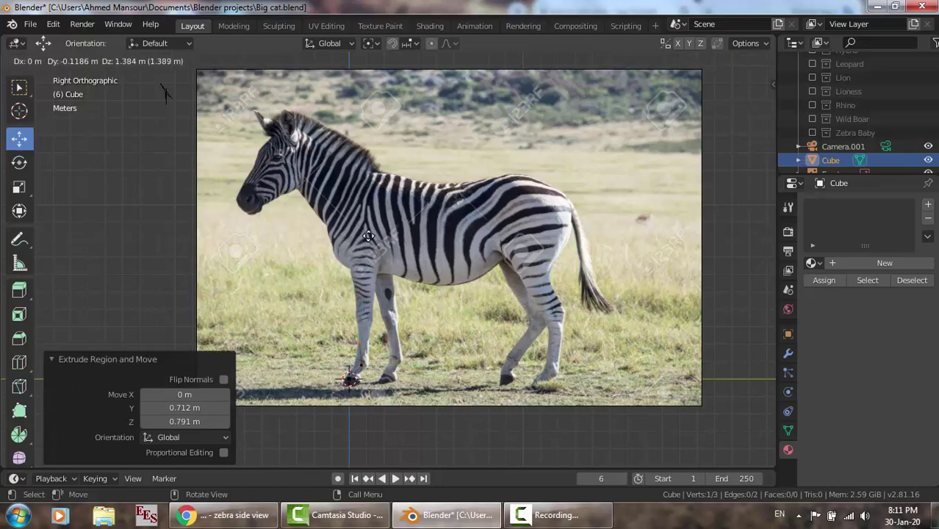
click(374, 215)
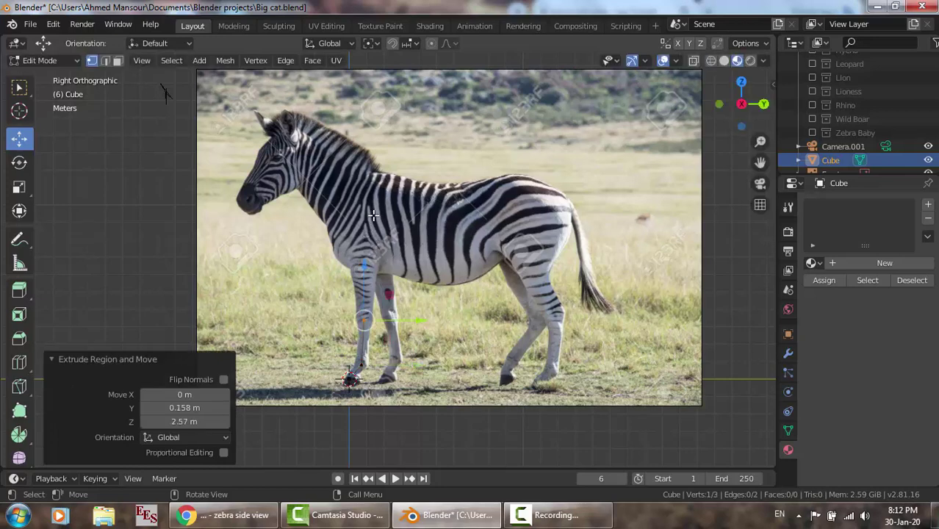
key(e)
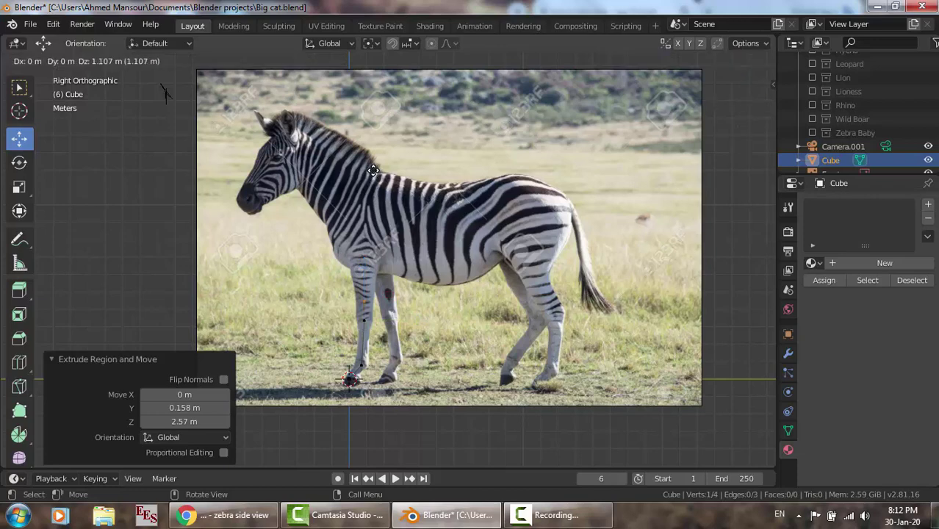
click(374, 146)
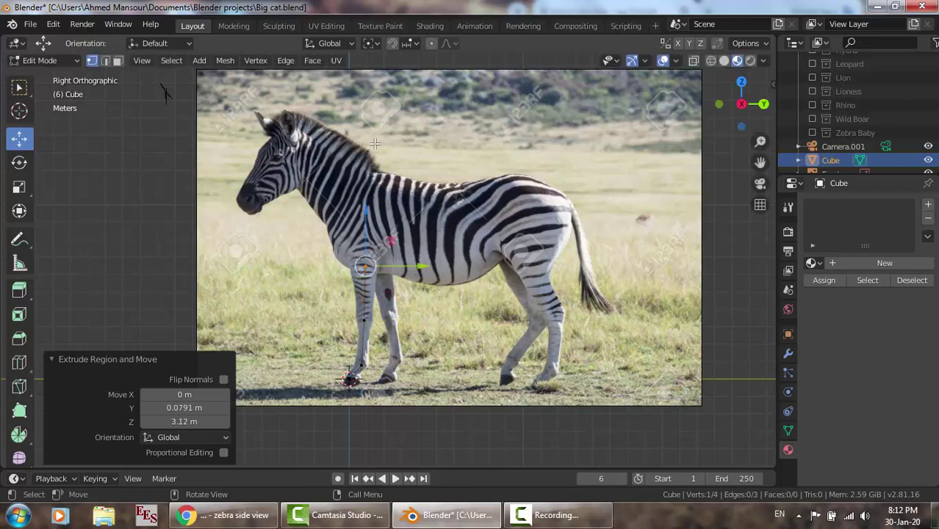
key(e)
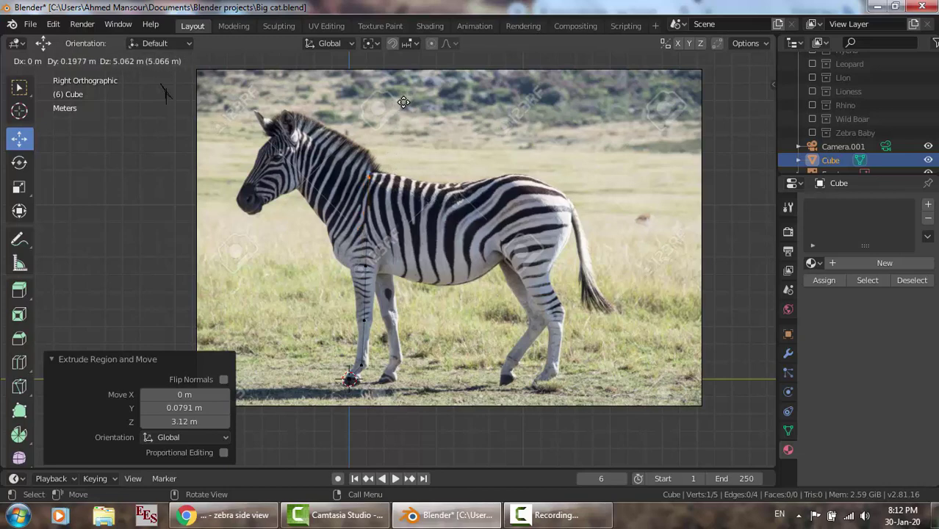
click(370, 166)
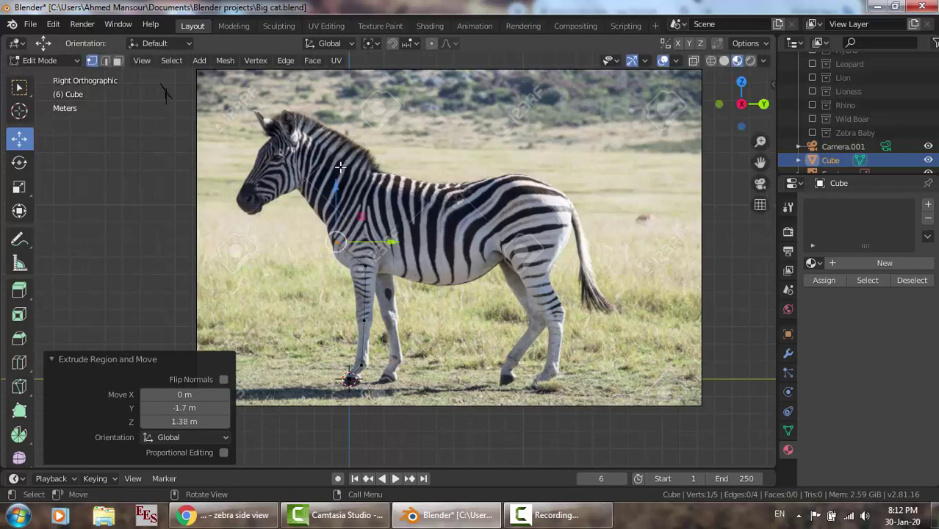
key(e)
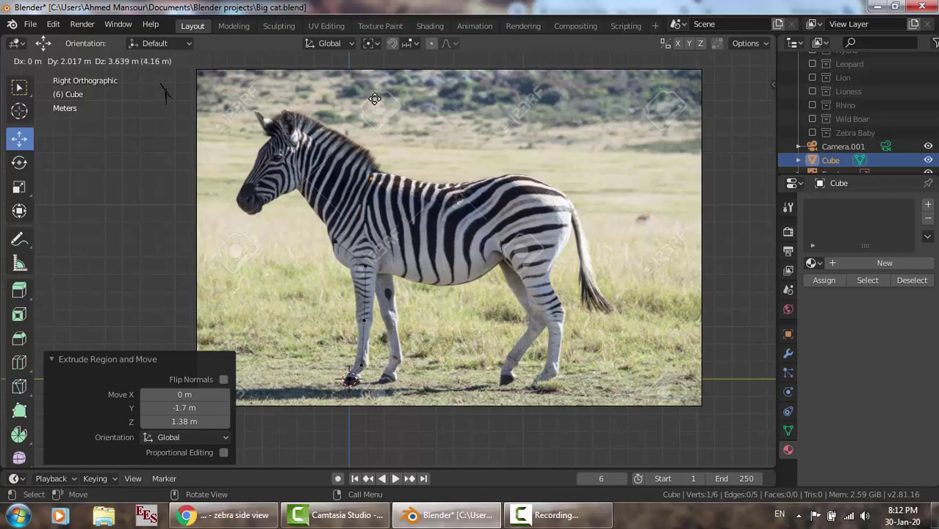
click(374, 99)
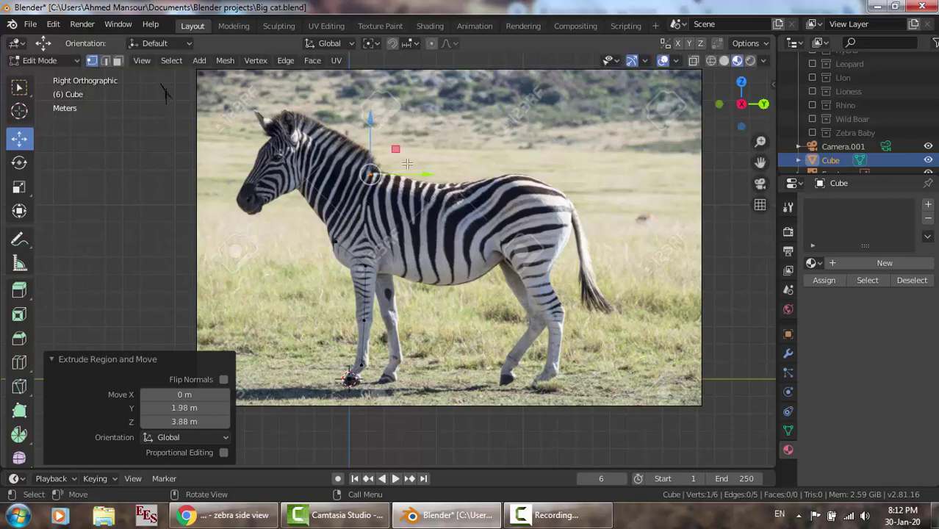
key(e)
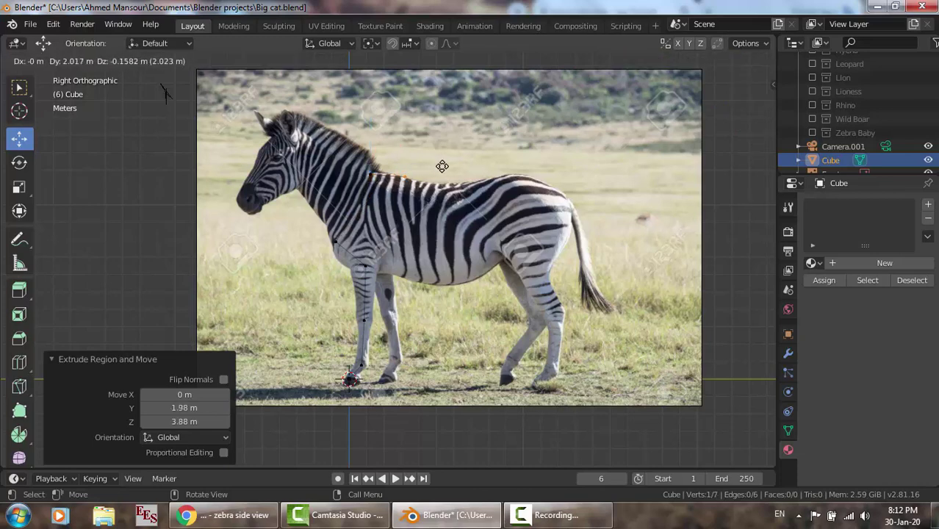
click(442, 168)
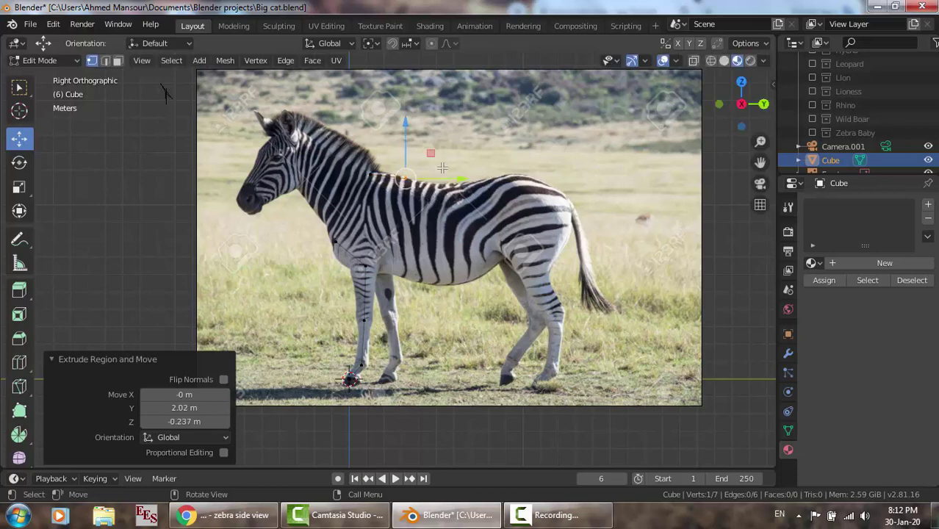
key(e)
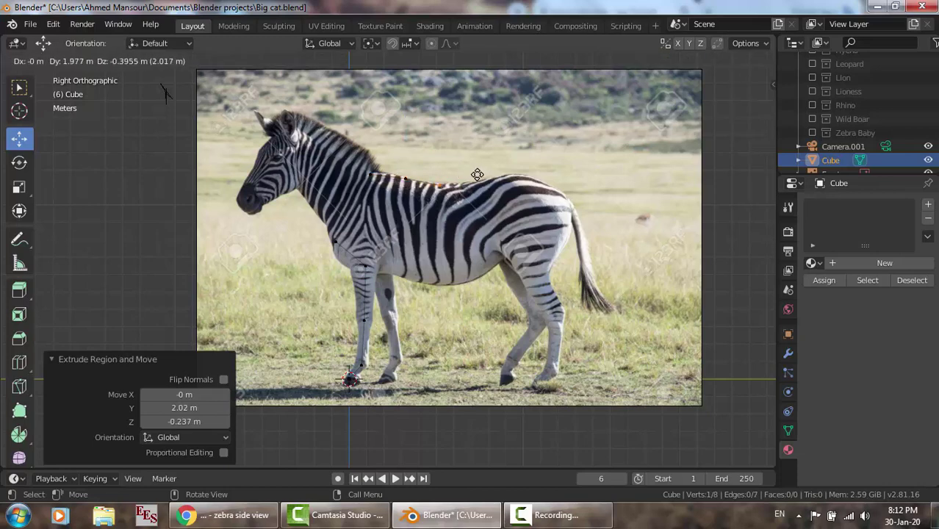
Extend the vertex chain along the back and over the curve of the rump.
click(477, 174)
key(e)
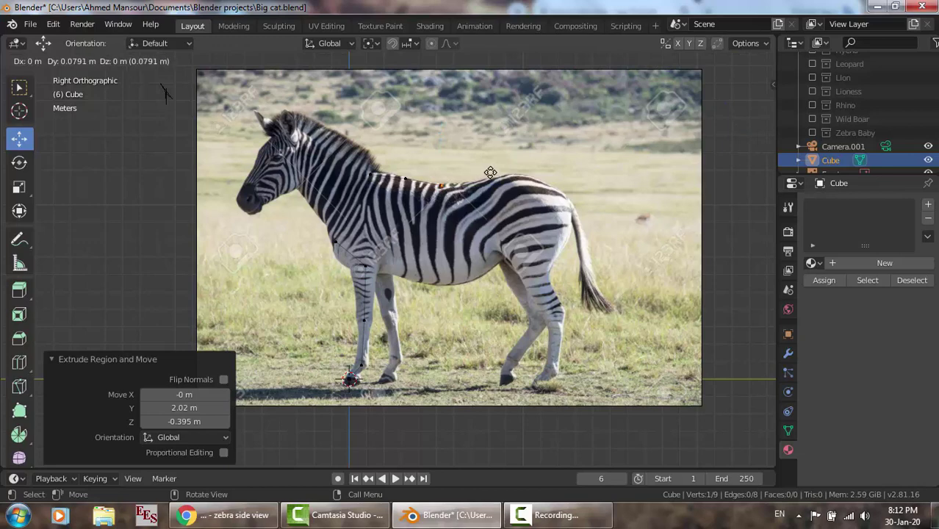
click(533, 167)
key(e)
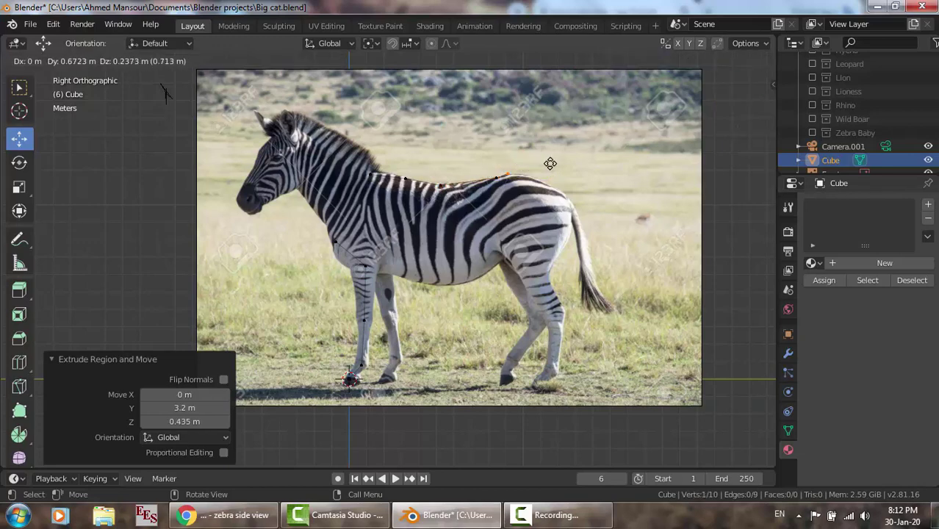
click(551, 164)
key(e)
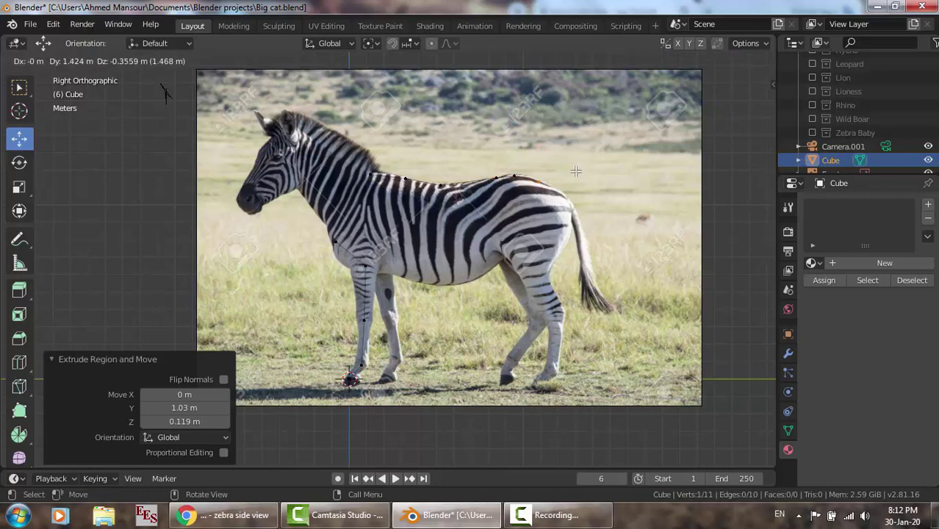
click(576, 171)
key(e)
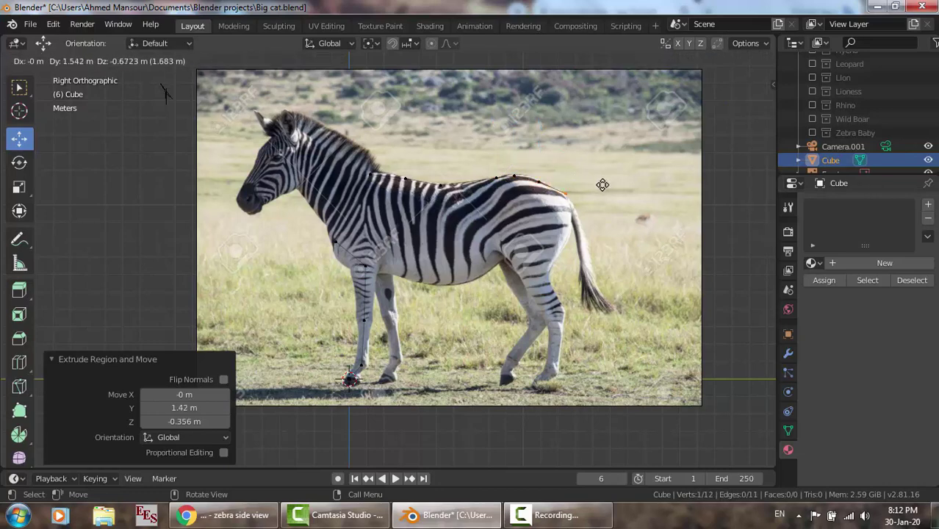
click(607, 190)
Continue the chain below the tail and down the hind leg to the hoof, then open Add Modifier.
key(e)
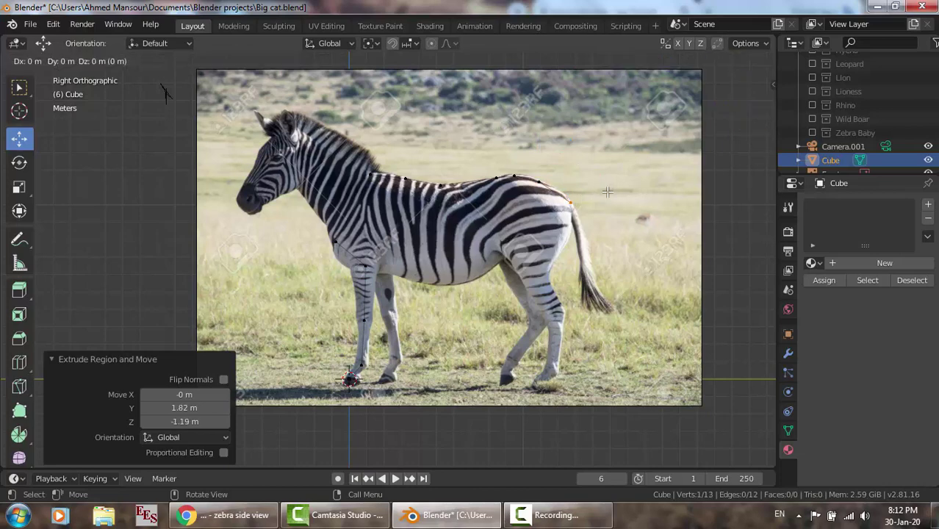
click(606, 220)
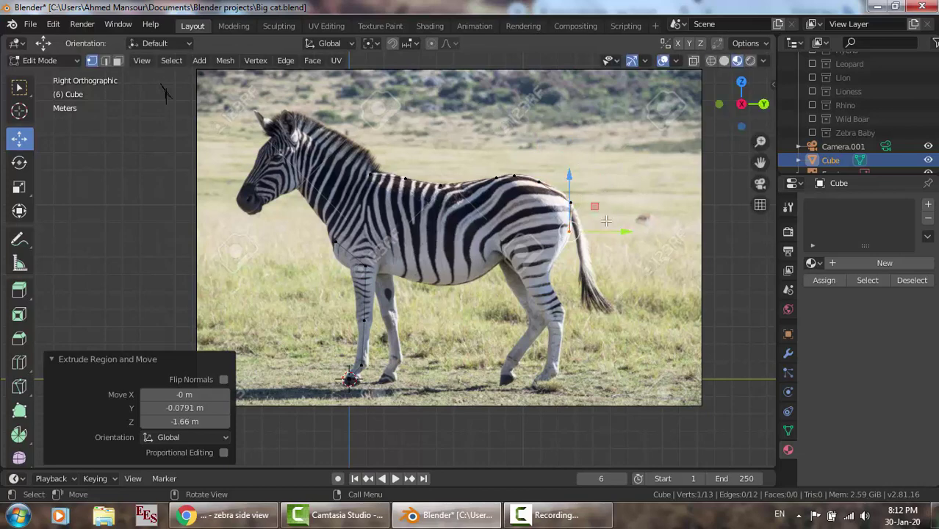
key(e)
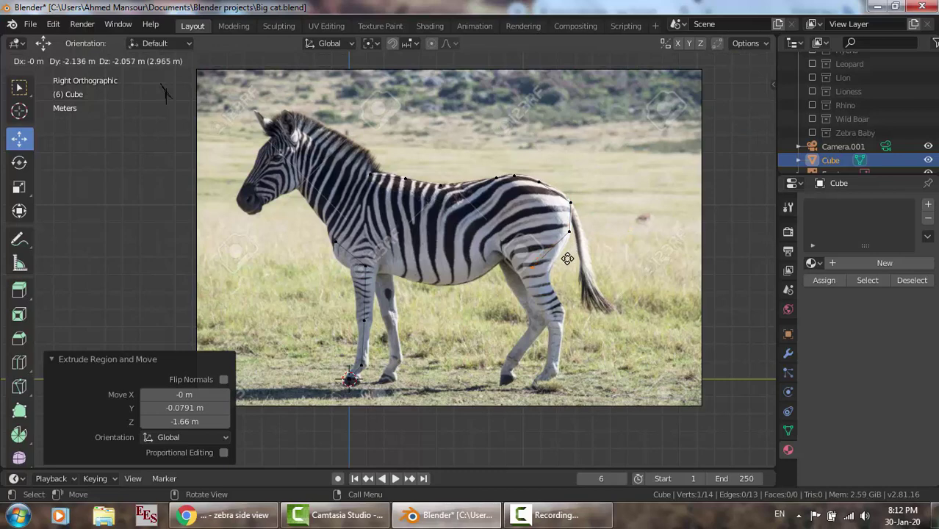
click(571, 258)
key(e)
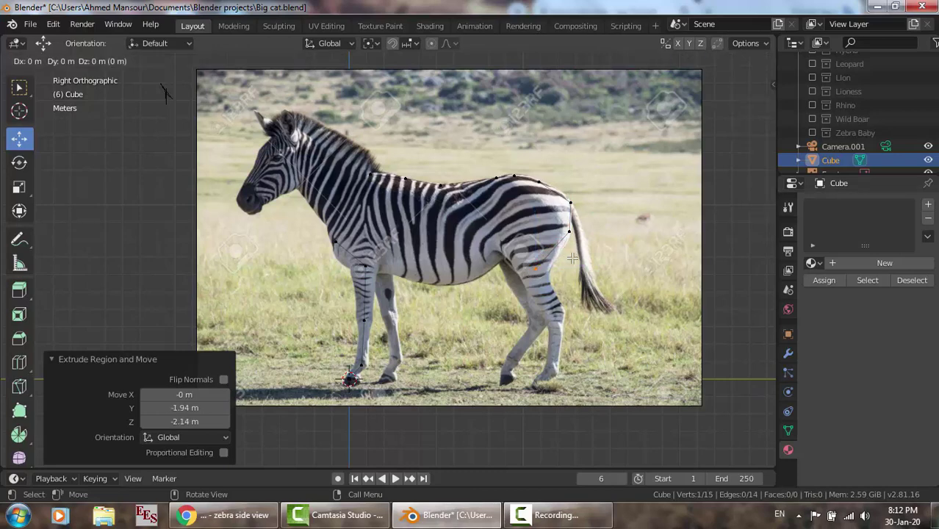
click(591, 304)
key(e)
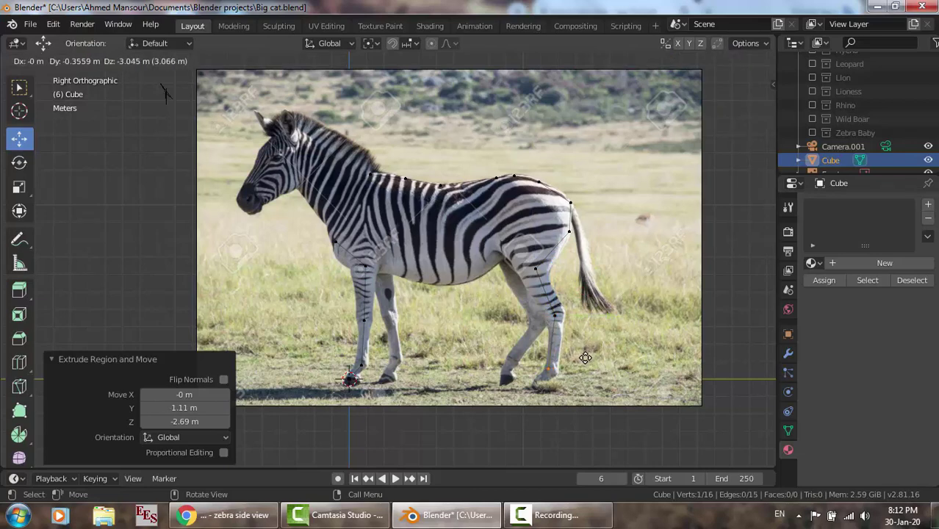
click(589, 358)
key(e)
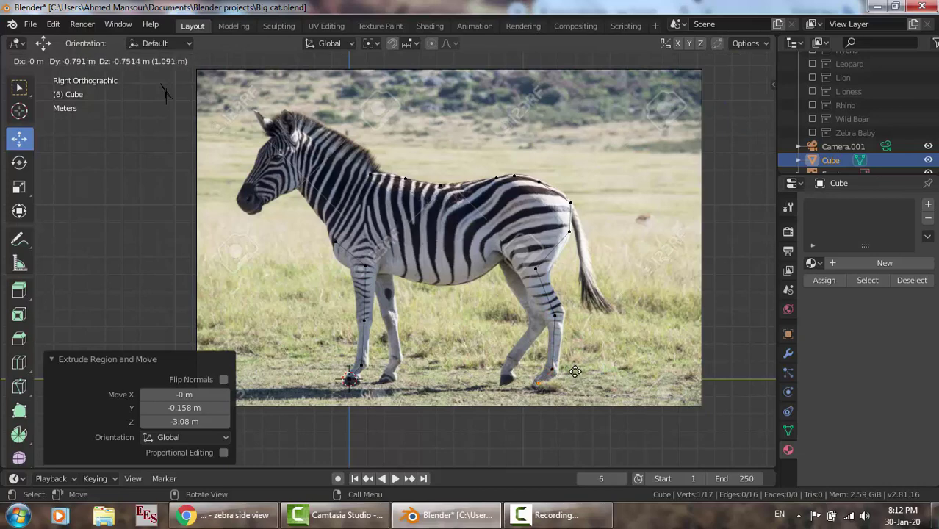
click(576, 374)
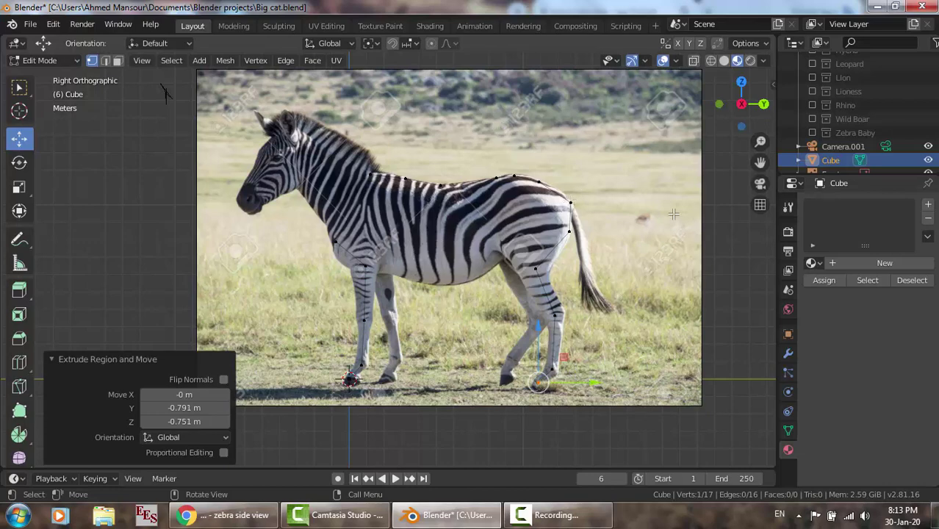
click(790, 352)
click(867, 202)
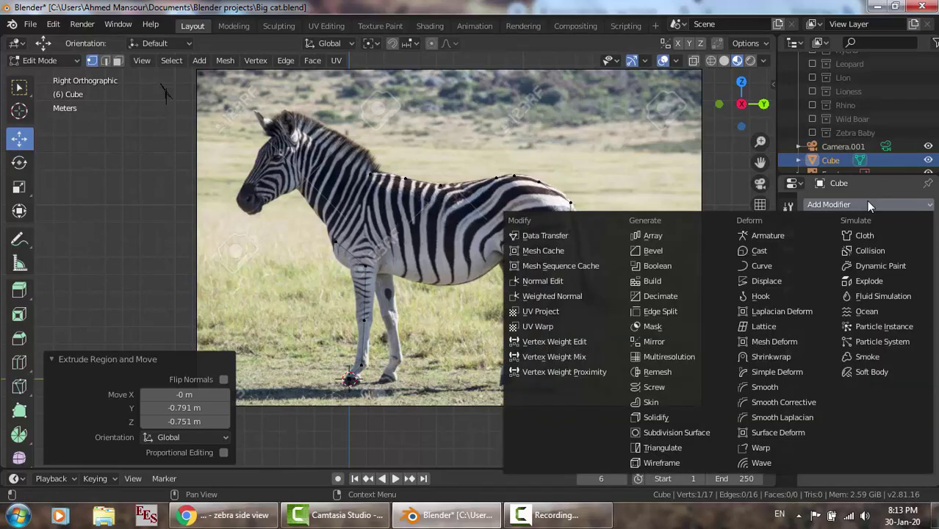
click(652, 403)
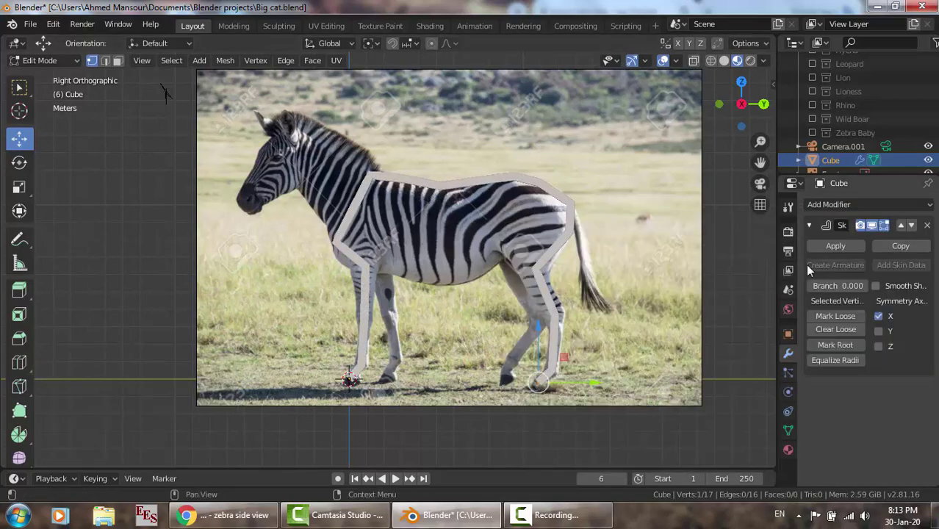
click(927, 226)
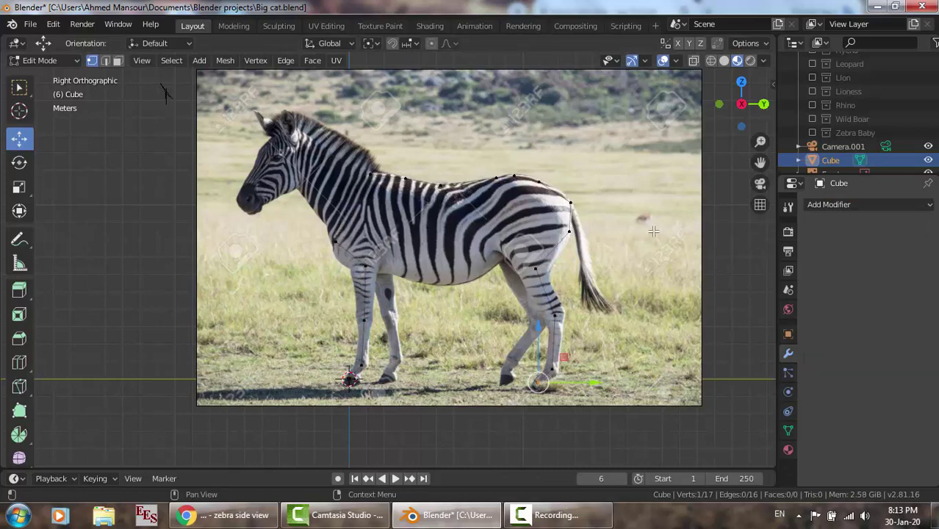
Extrude a chain of three vertices from the rump down to the tail tip.
click(568, 200)
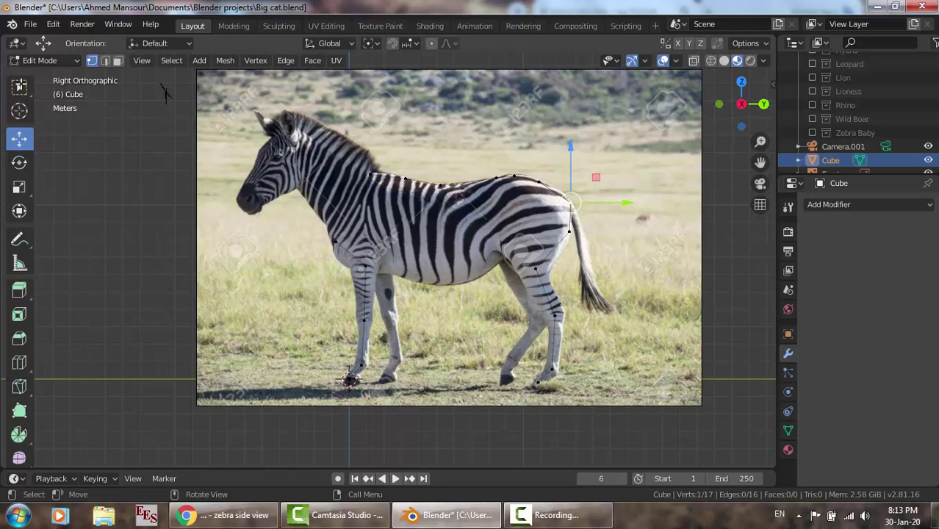
key(e)
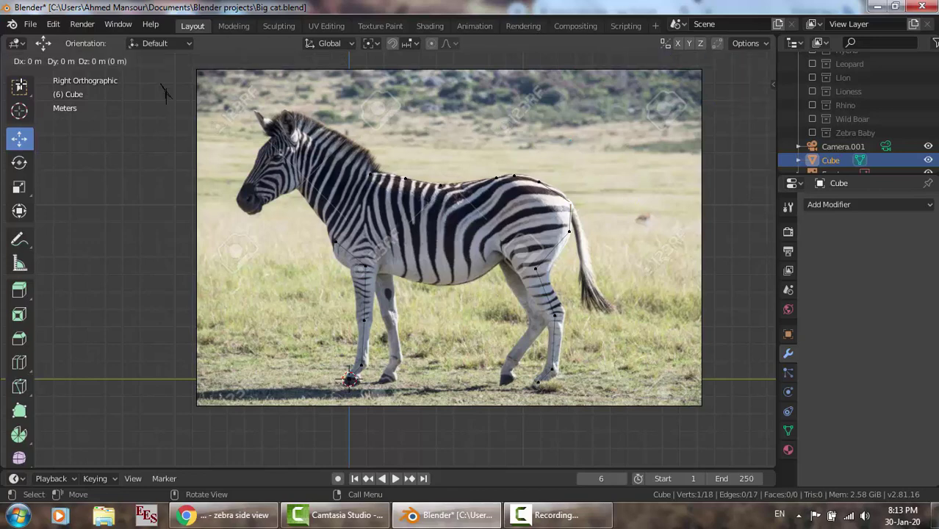
right_click(378, 161)
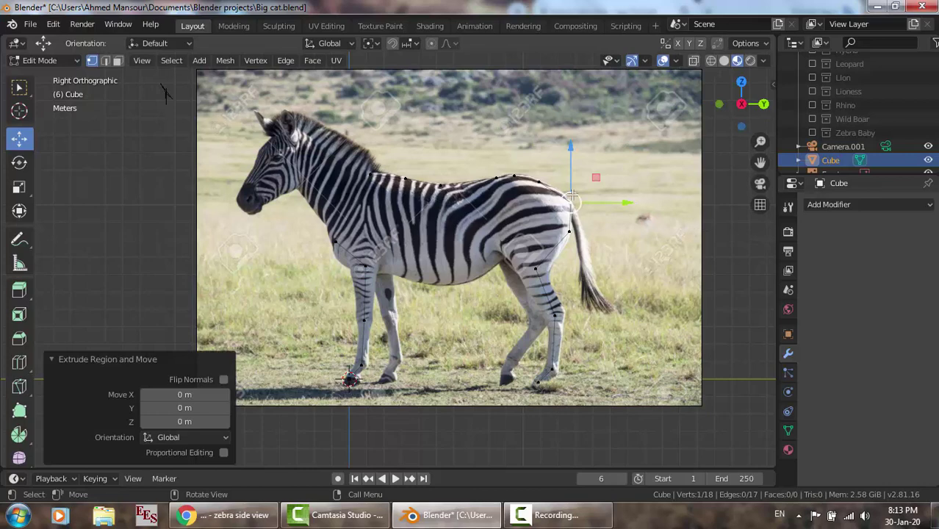
key(e)
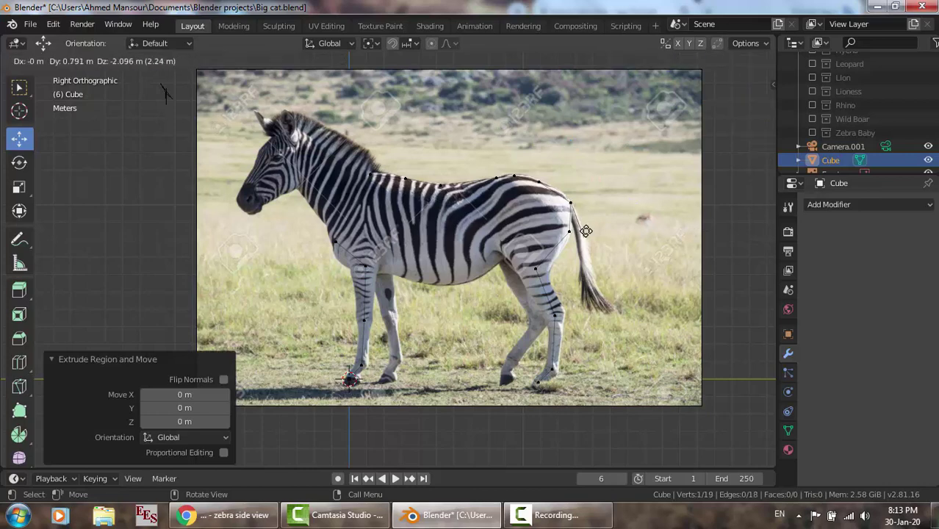
click(586, 232)
key(e)
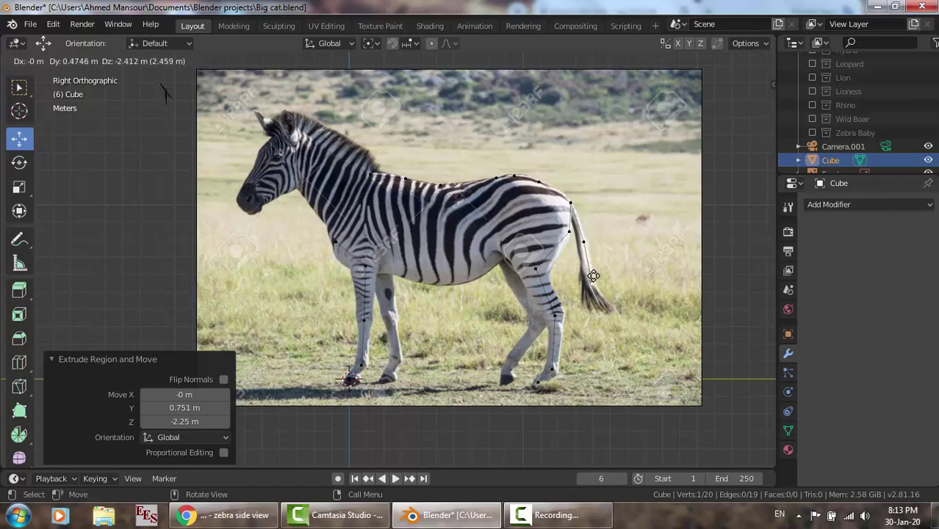
click(592, 281)
key(e)
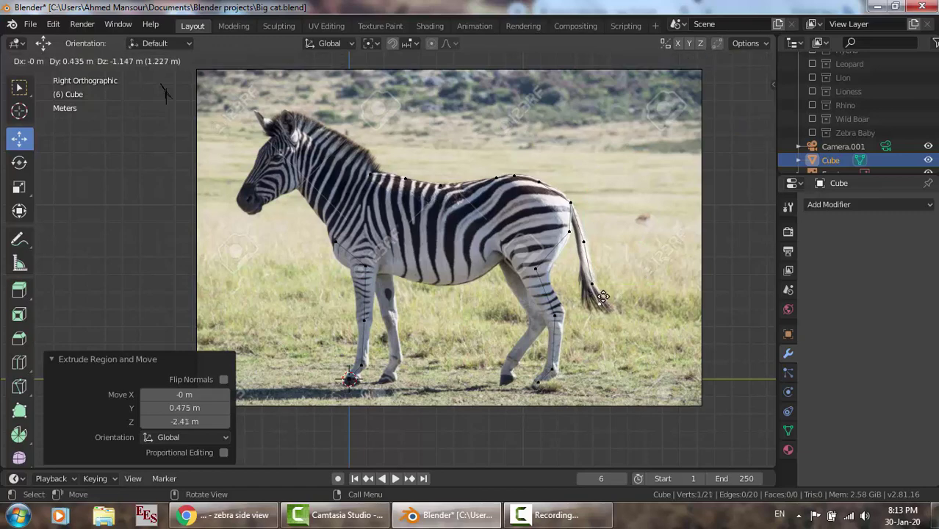
click(603, 297)
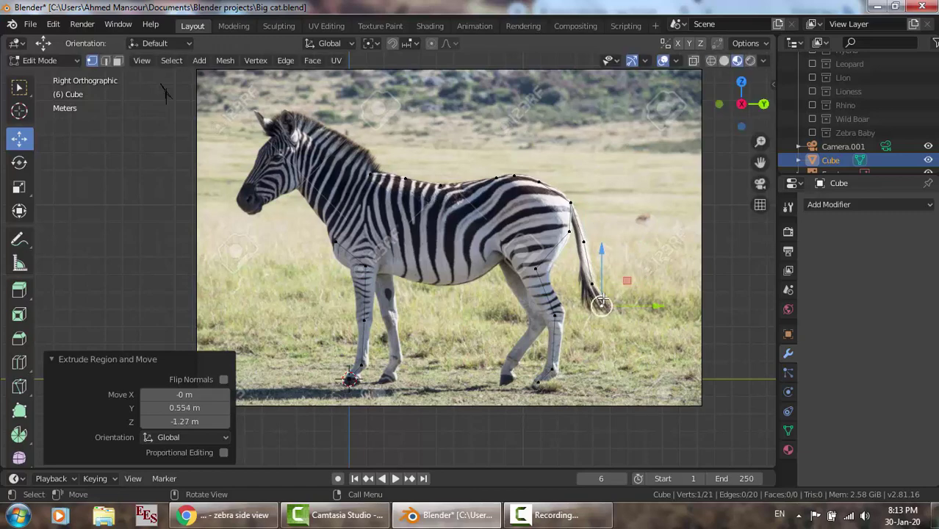
Extrude a branch from the neck base up to the ear, then down to the jaw.
click(371, 173)
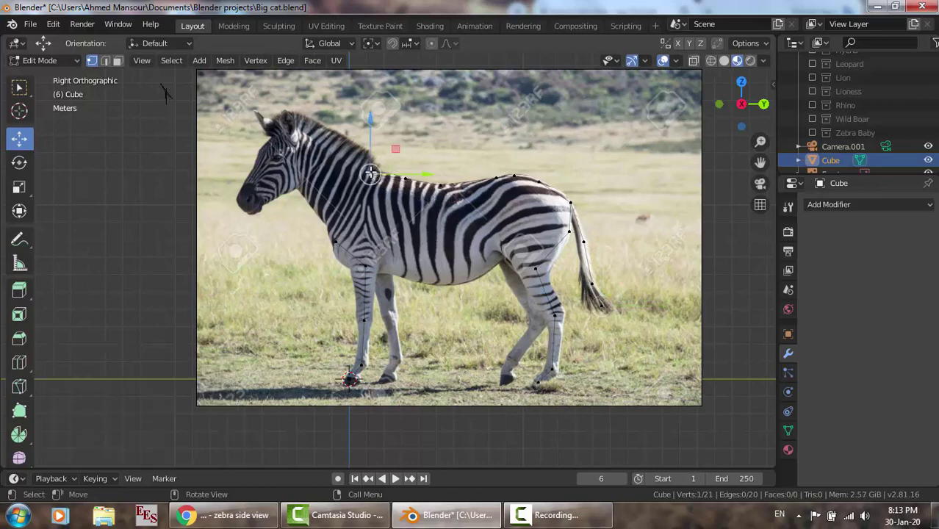
key(e)
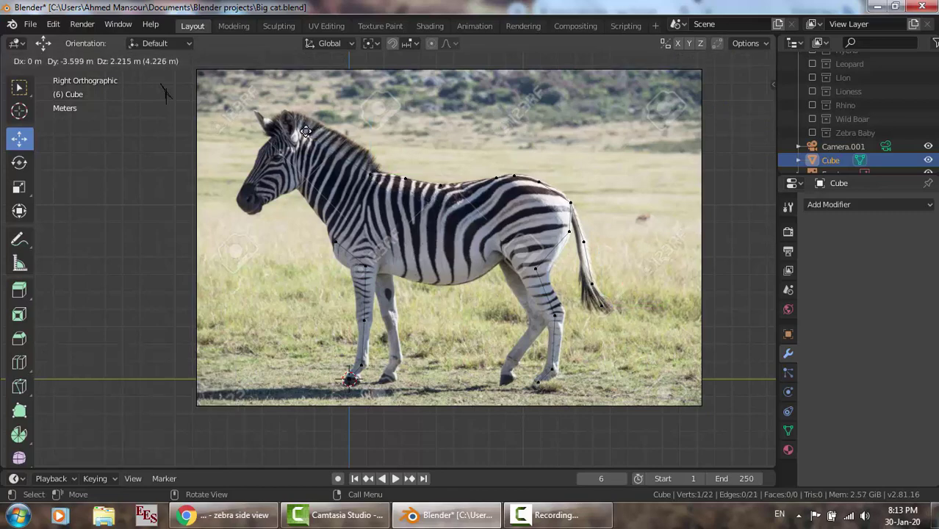
click(300, 127)
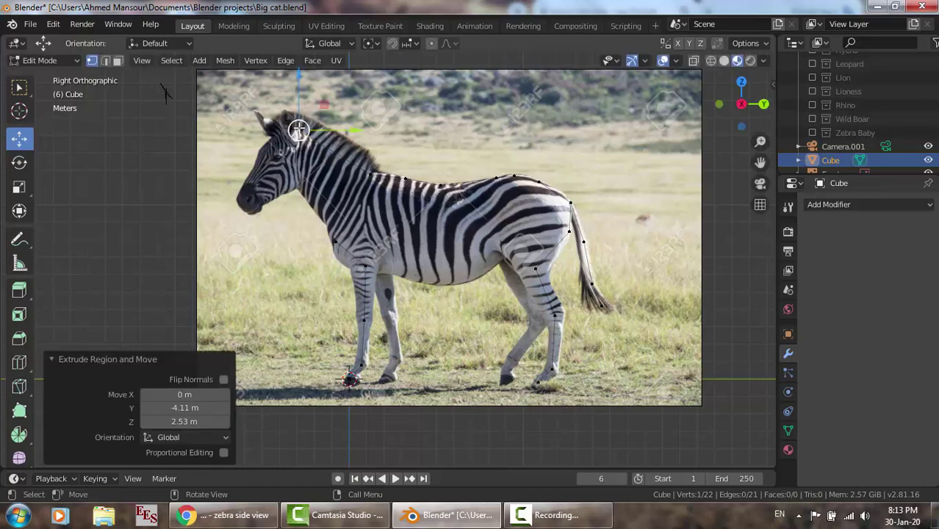
key(e)
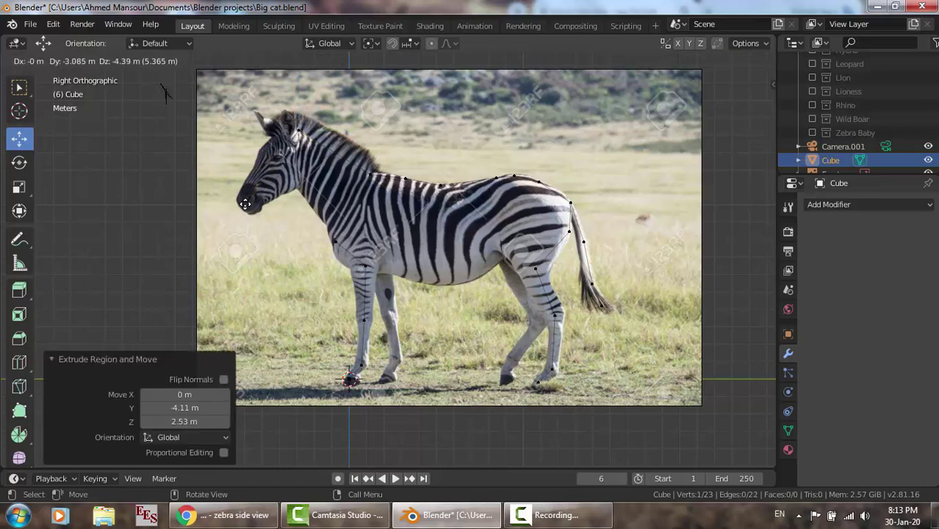
click(245, 203)
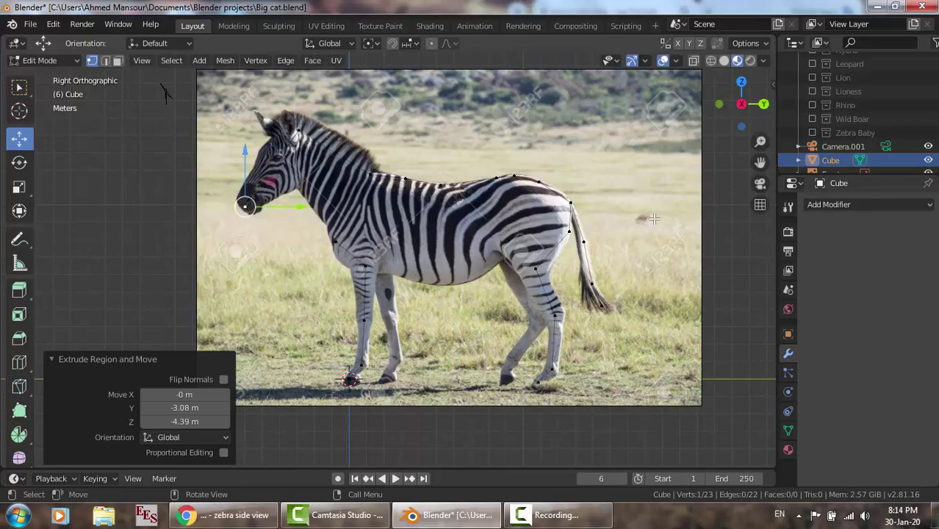
Add a Skin modifier and then a Subdivision Surface modifier to the vertex chain.
click(840, 202)
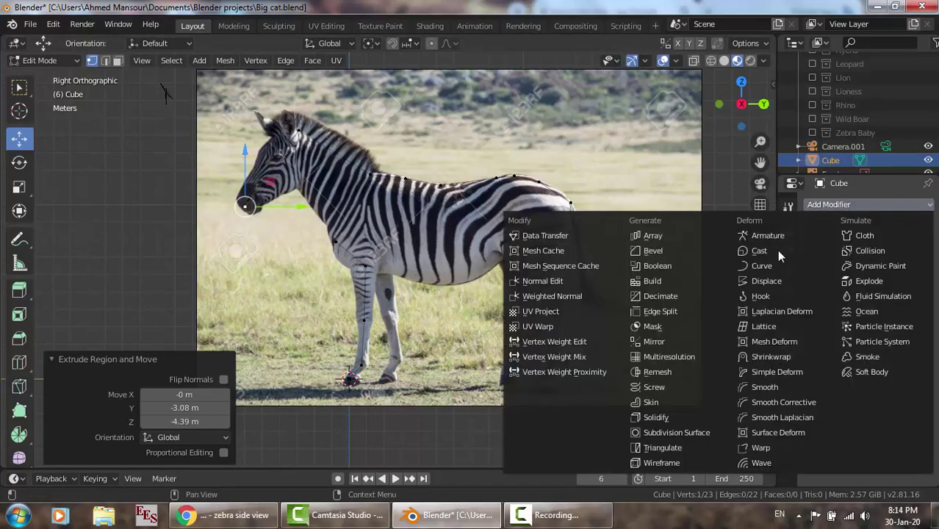
click(660, 401)
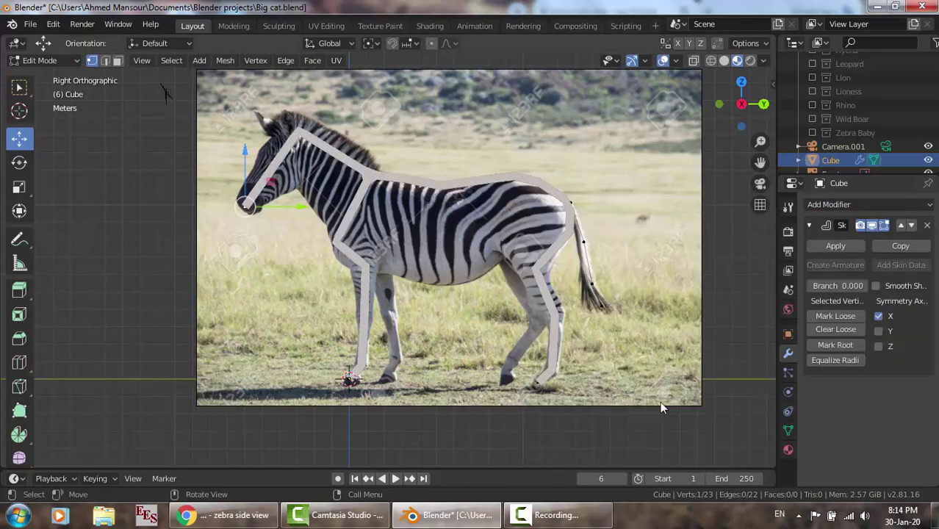
click(894, 206)
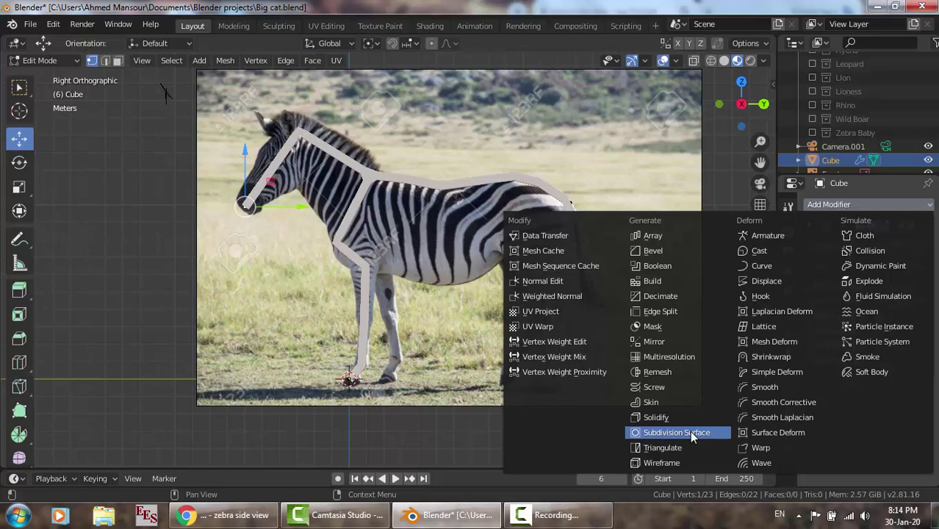
click(692, 435)
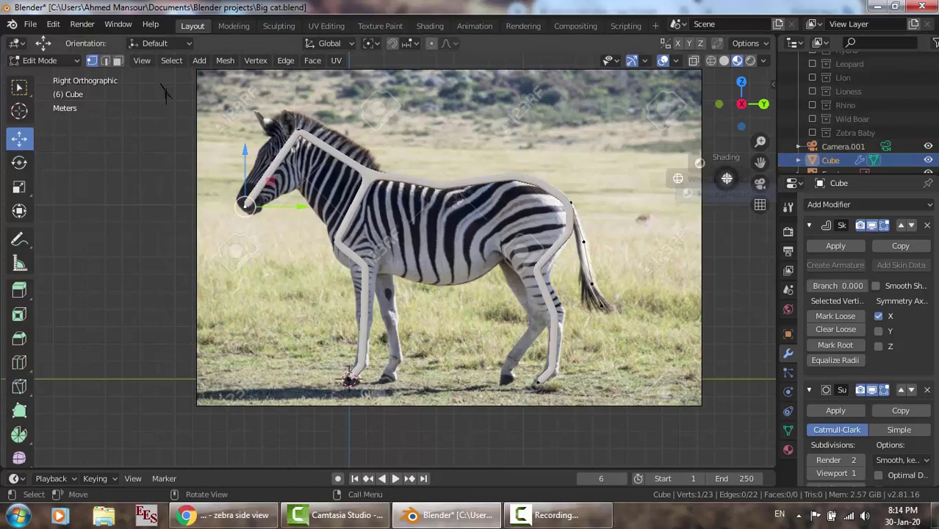
Switch the viewport to Wireframe shading and hide the zebra reference image.
key(z)
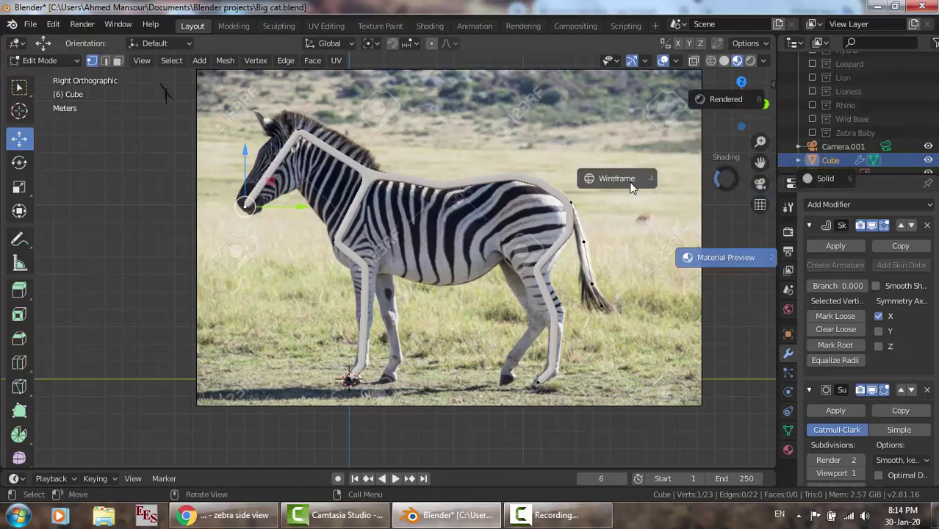
click(631, 188)
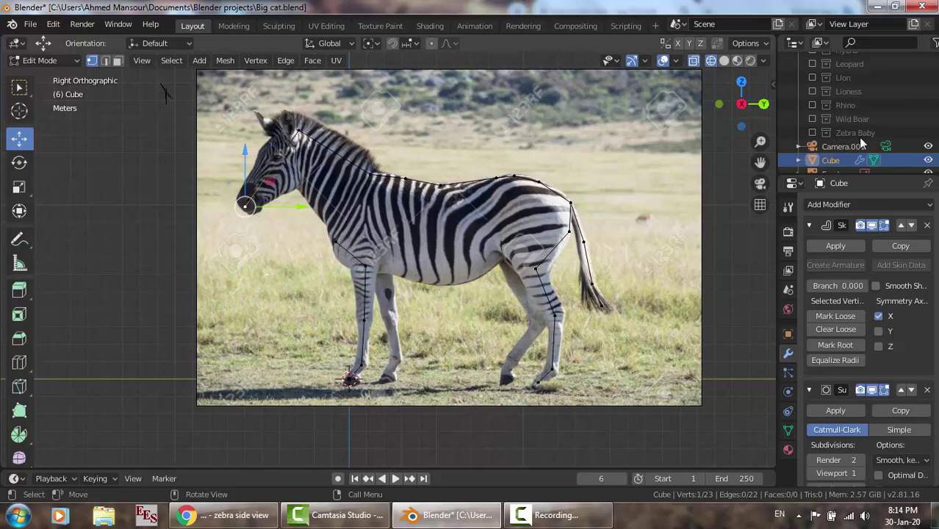
scroll(872, 132, down, 1)
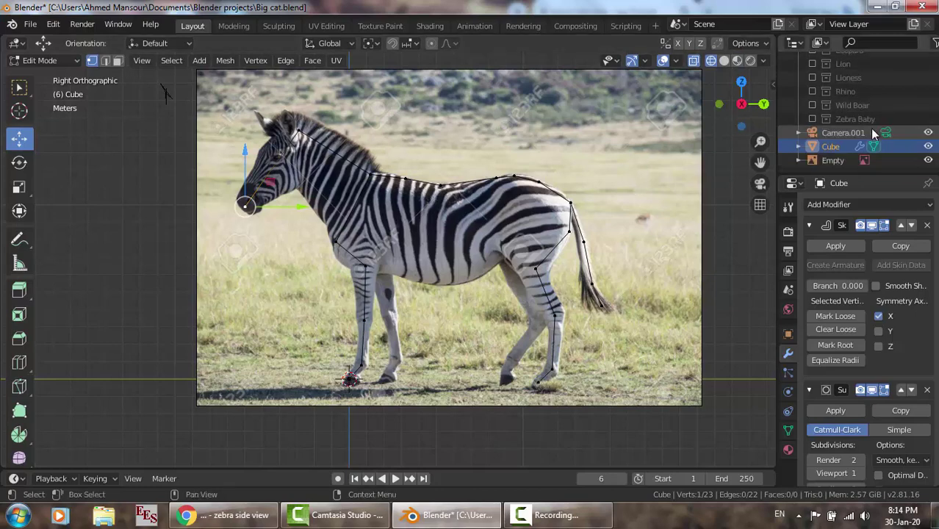
click(928, 161)
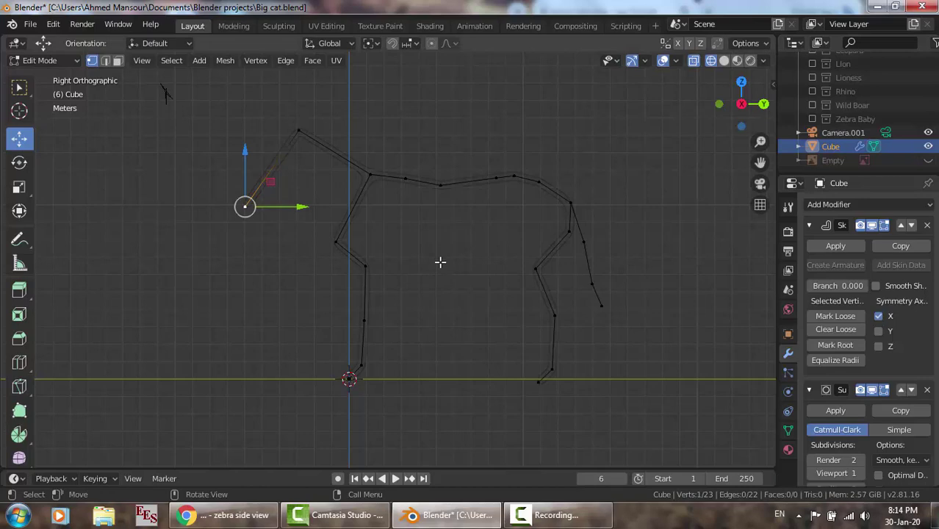
Orbit and pan around the skinned mesh, then show the reference image again.
middle_drag(440, 261, 614, 266)
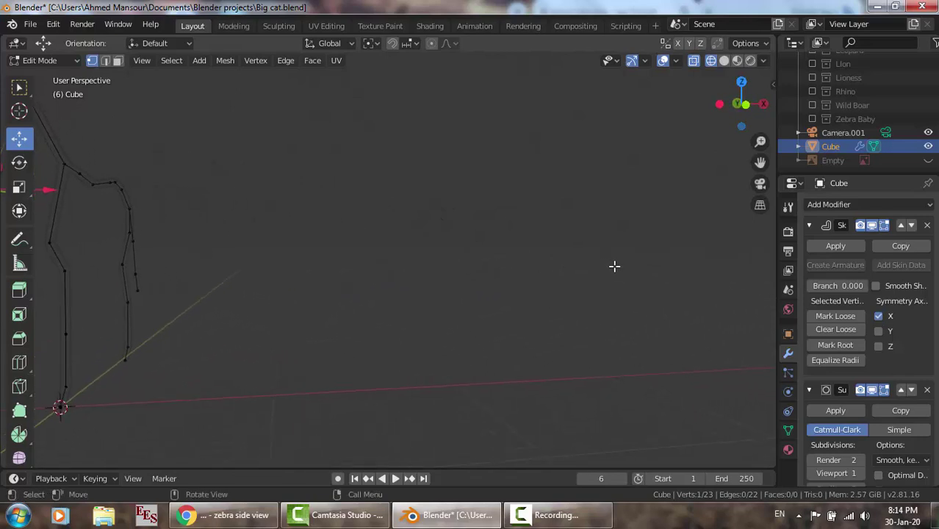
scroll(614, 266, down, 2)
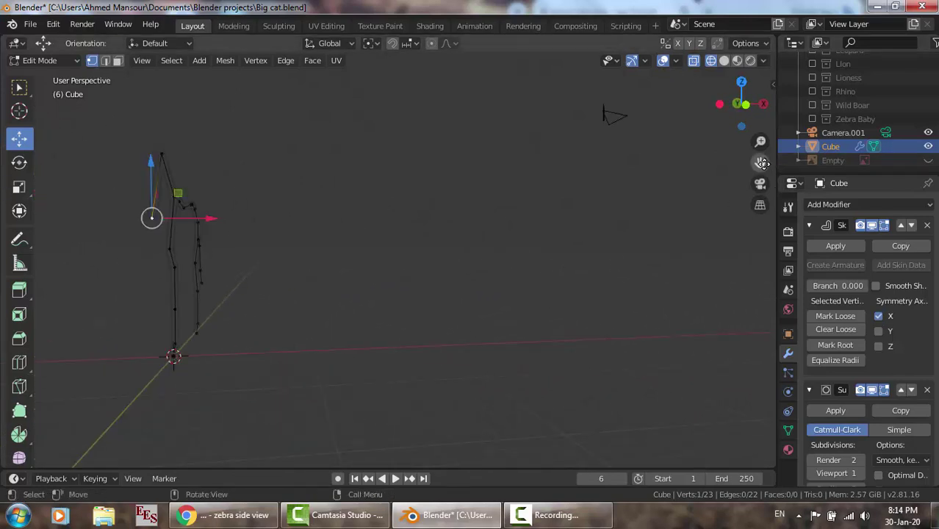
drag(761, 162, 489, 218)
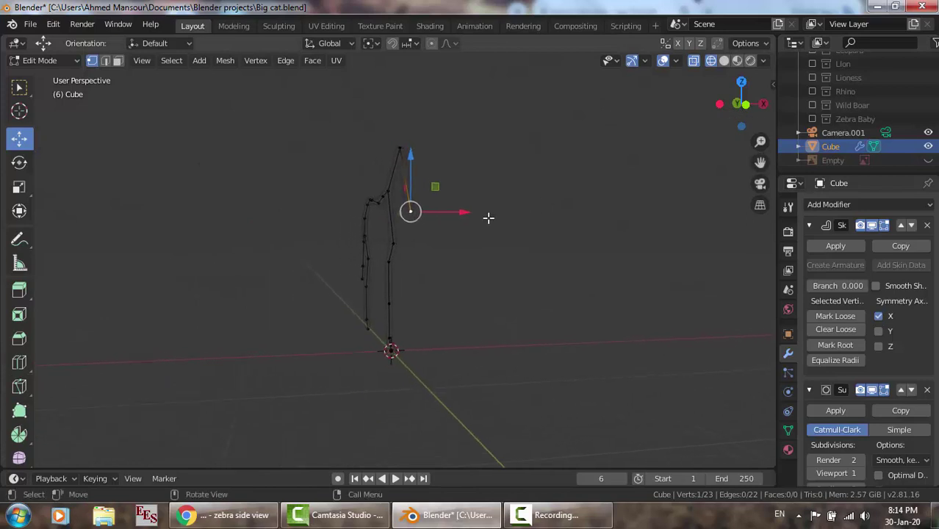
middle_drag(411, 224, 477, 230)
scroll(476, 230, up, 1)
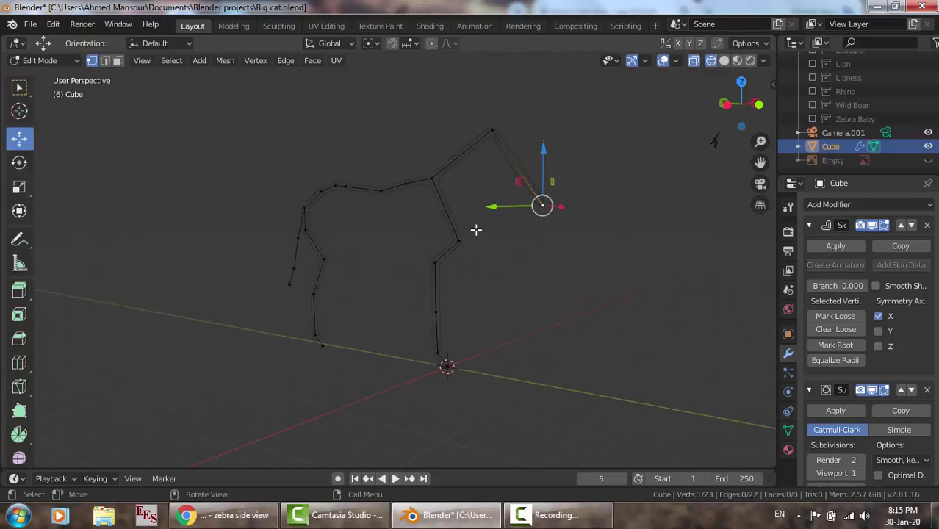
scroll(477, 230, up, 1)
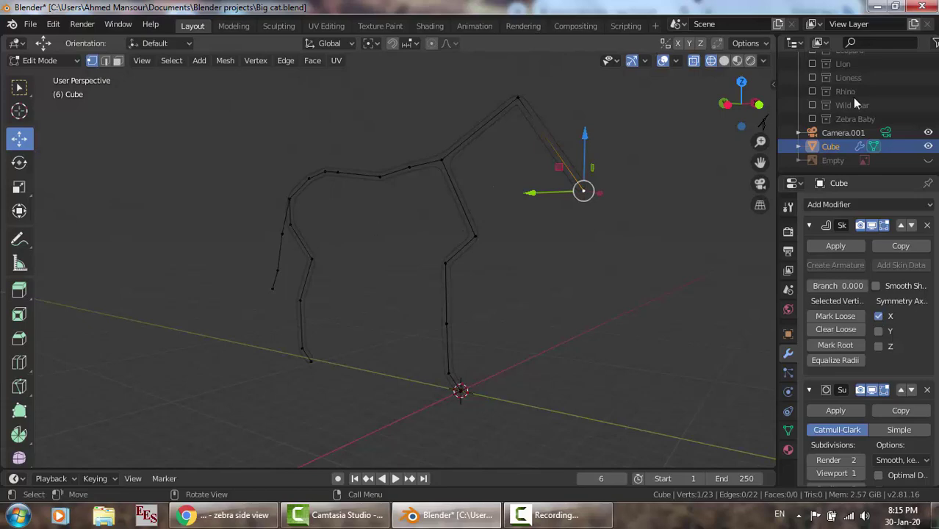
click(930, 161)
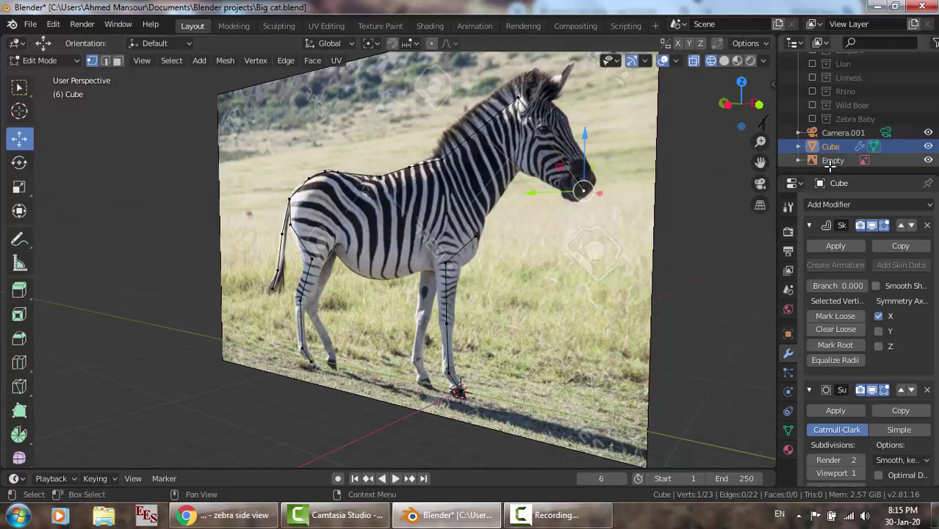
Hide the reference image and box-select the lower leg vertices.
click(928, 160)
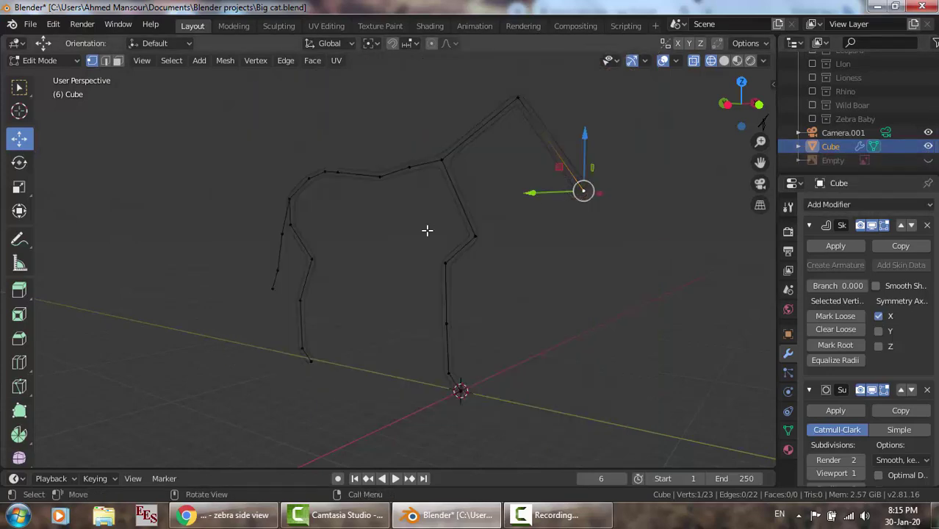
click(20, 89)
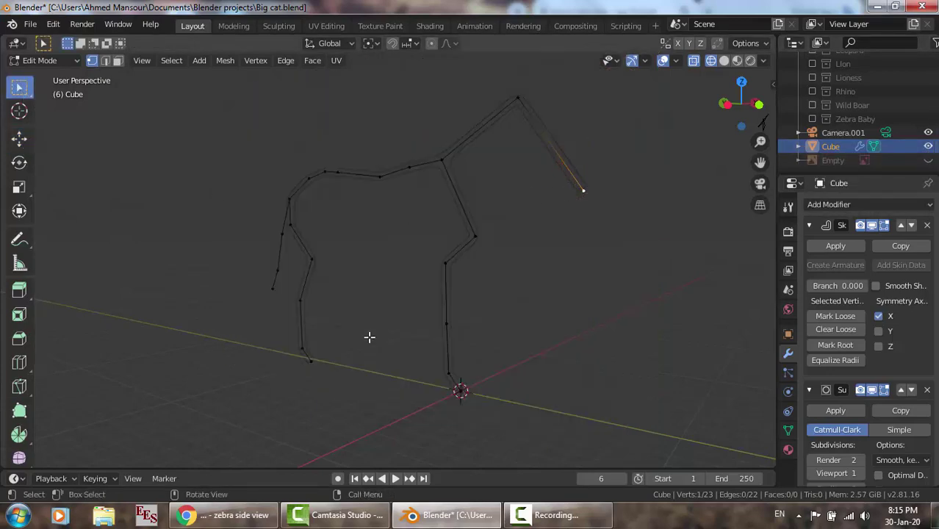
click(496, 412)
drag(497, 413, 292, 253)
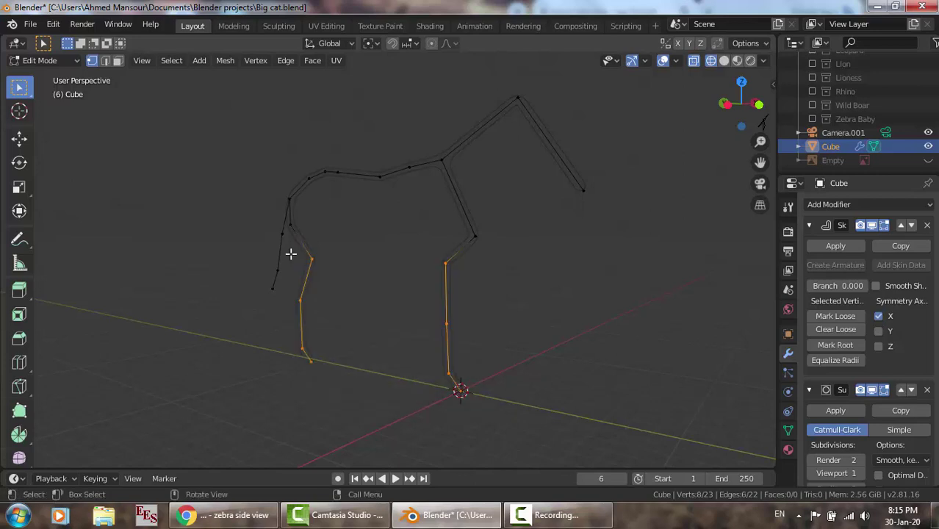
Move the selected lower leg vertices exactly -1.5 m along X.
click(19, 140)
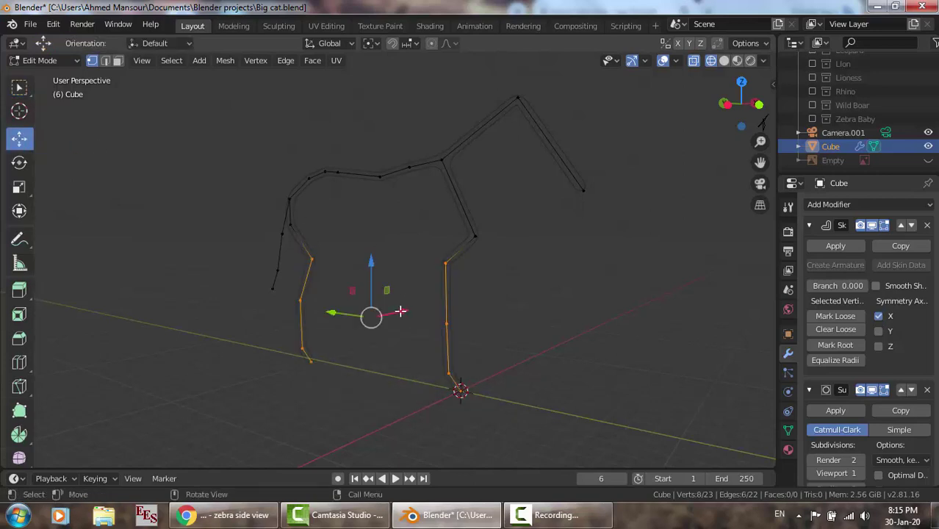
drag(399, 312, 385, 315)
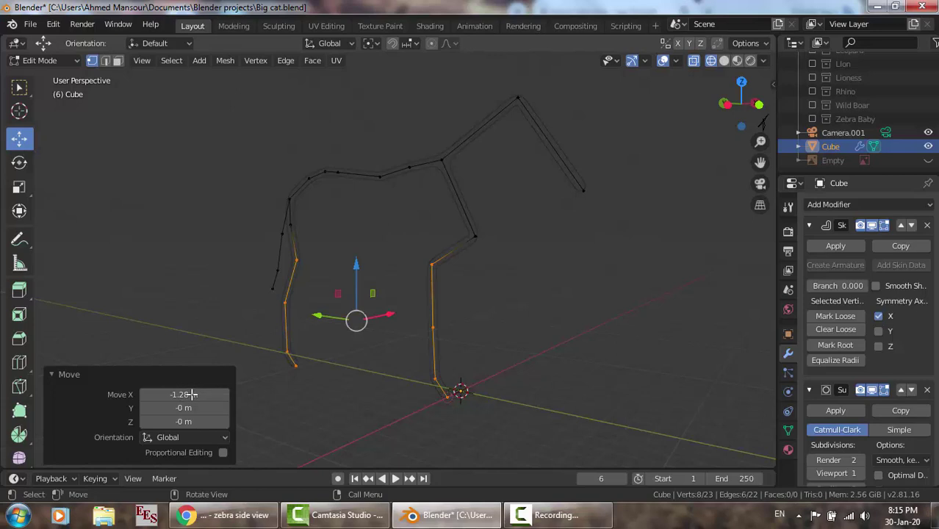
click(191, 395)
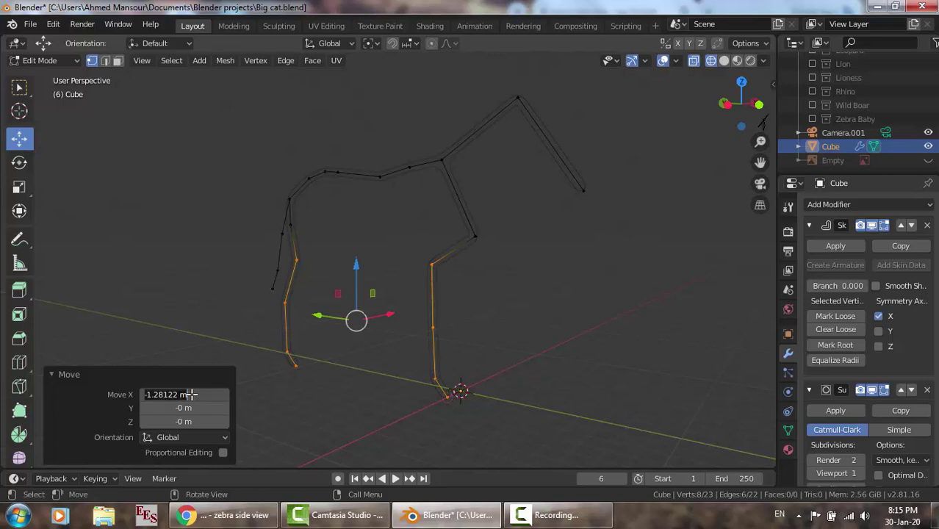
text(-1.5)
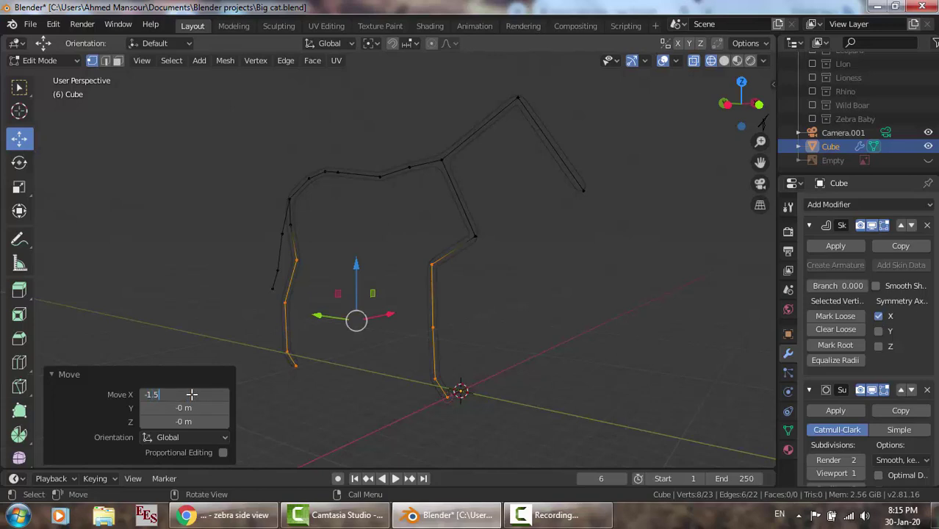
key(Return)
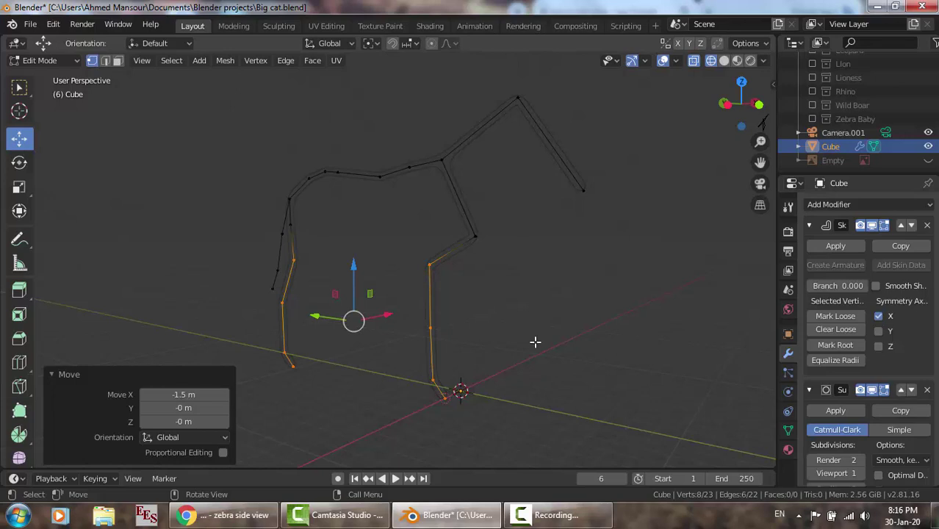
Switch to the Right Ortho view and enlarge the head's skin to 3.86.
mouse_move(535, 342)
middle_down()
mouse_move(420, 332)
mouse_move(345, 339)
middle_up()
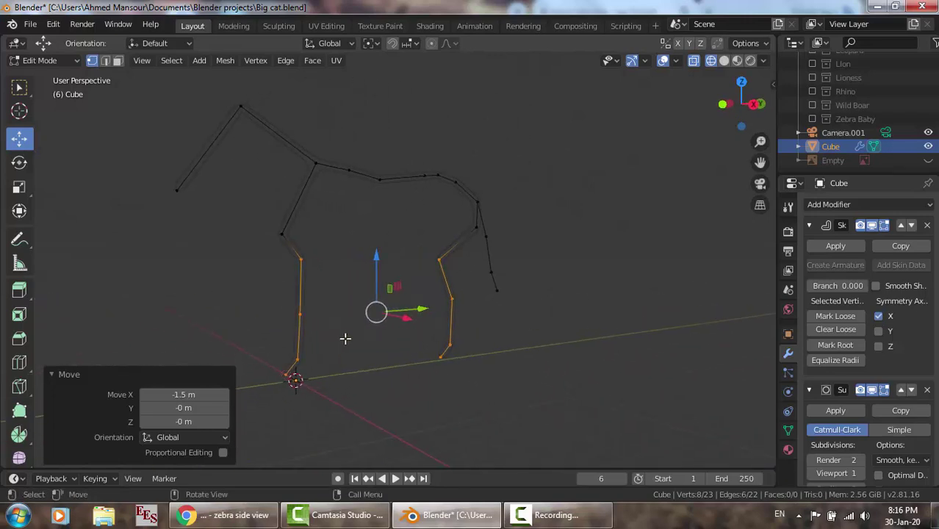
key(KP_3)
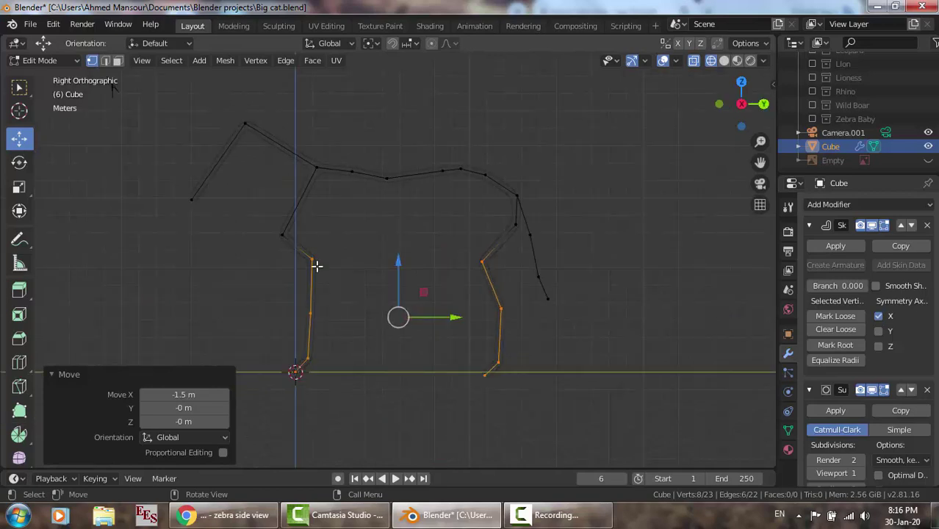
click(195, 196)
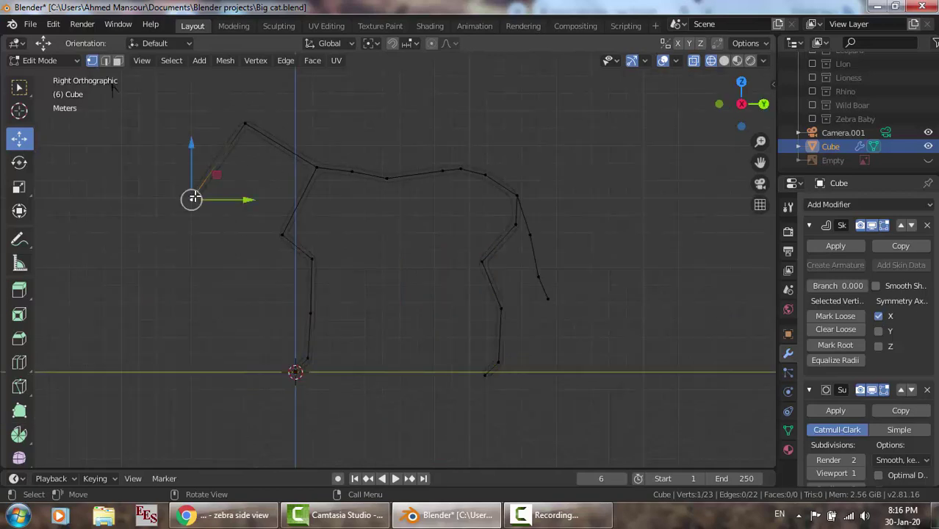
click(13, 89)
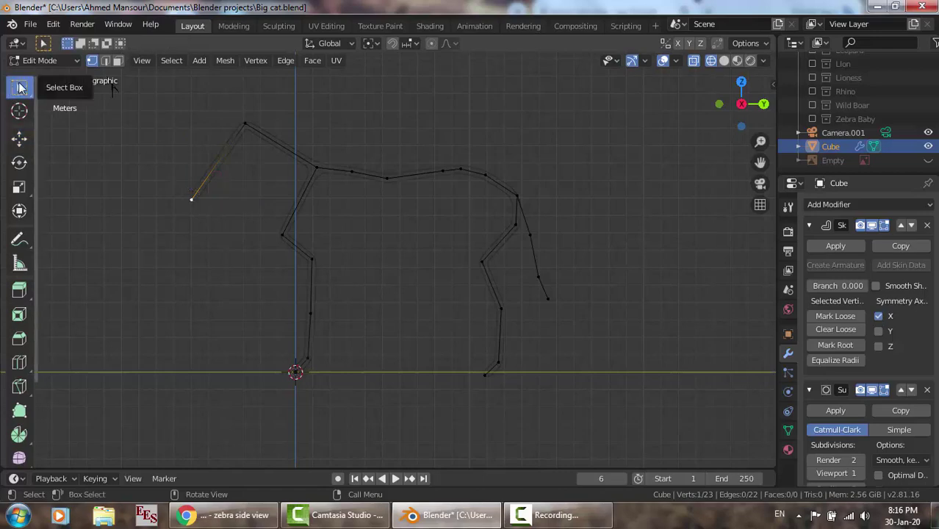
ctrl+click(244, 125)
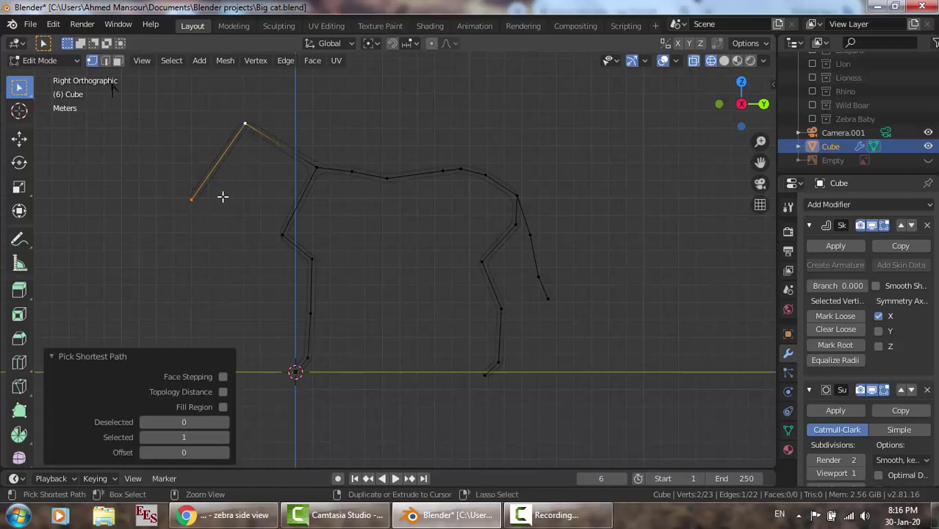
key(s)
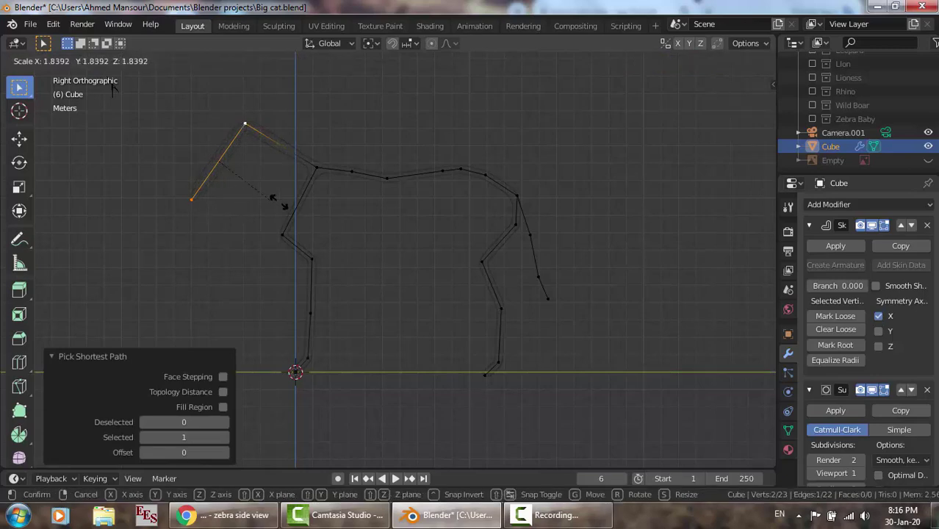
click(338, 219)
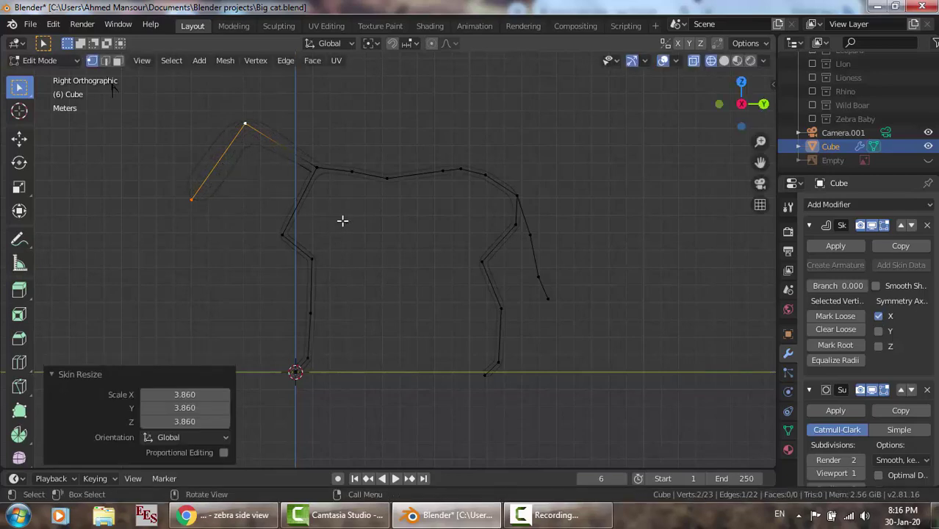
Select the back vertices from the neck to the hip and scale their skin by 2.888.
click(316, 166)
ctrl+click(351, 171)
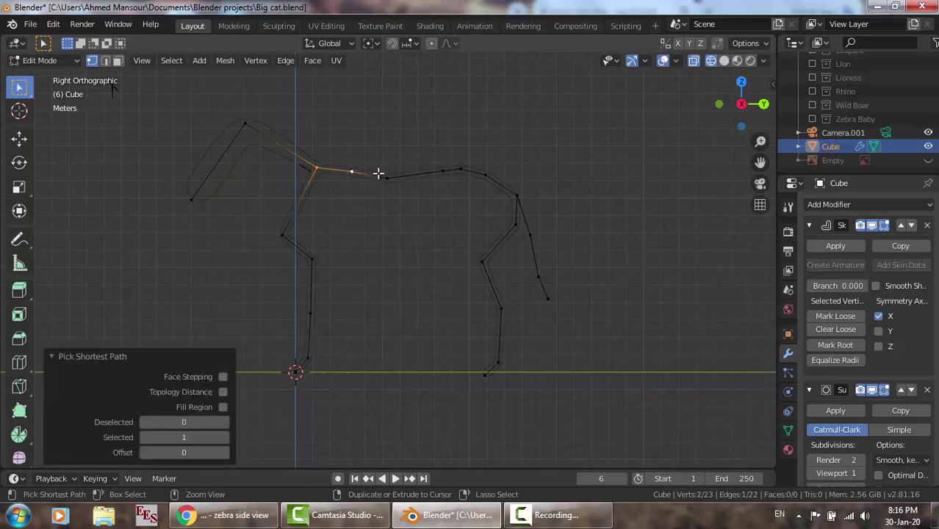
ctrl+click(442, 171)
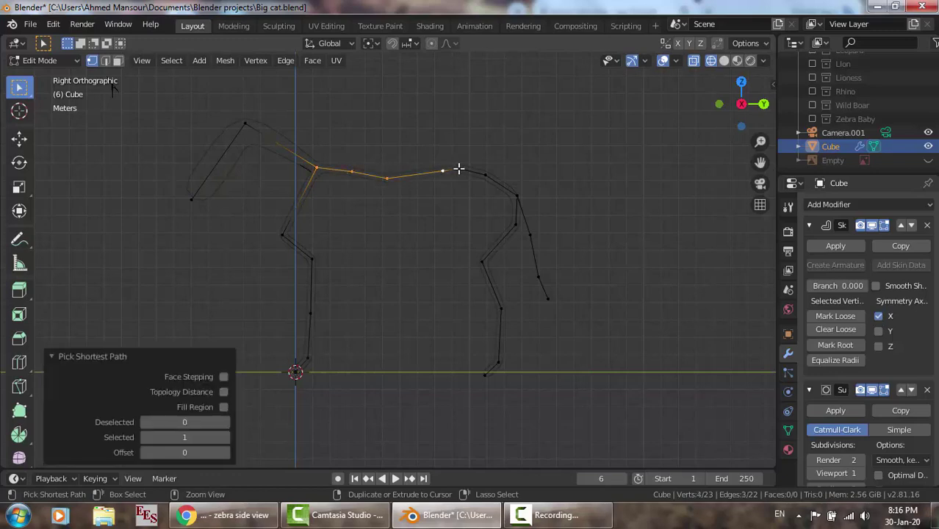
ctrl+click(463, 169)
ctrl+click(485, 175)
key(ctrl+a)
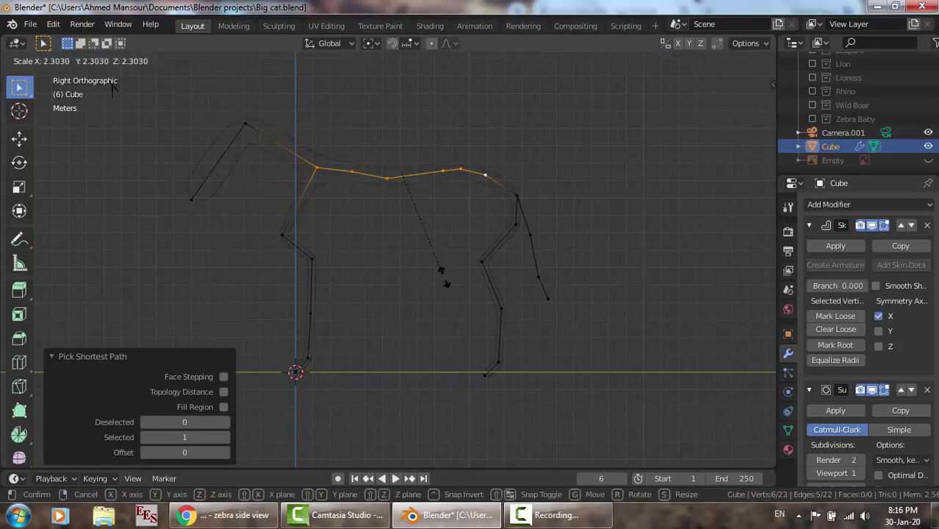
click(447, 302)
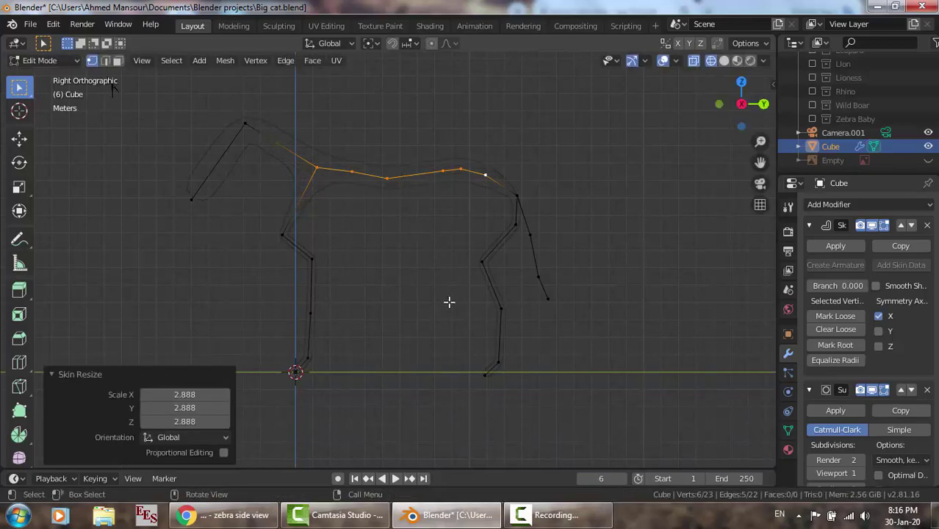
ctrl+right_click(548, 294)
Show the skin in Solid shading and undo the 2.888 back skin resize.
key(z)
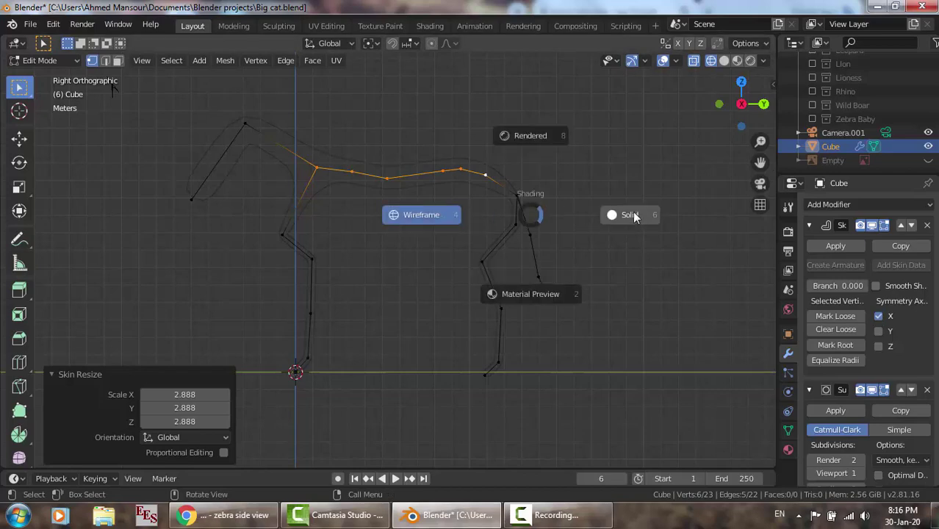
click(634, 215)
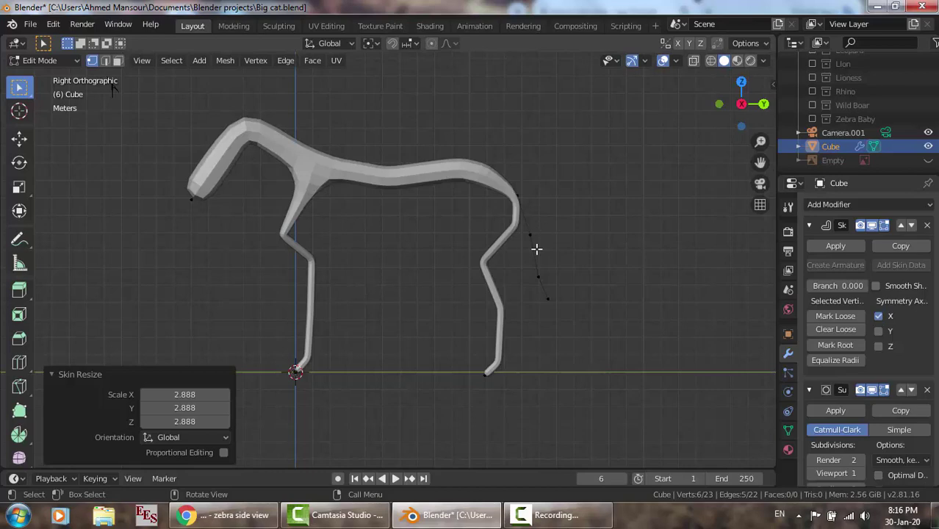
key(ctrl+z)
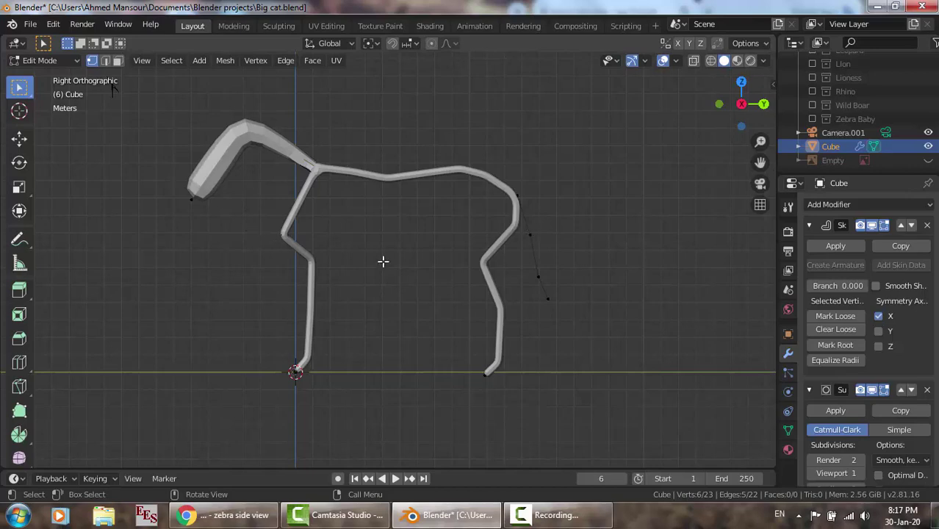
click(559, 515)
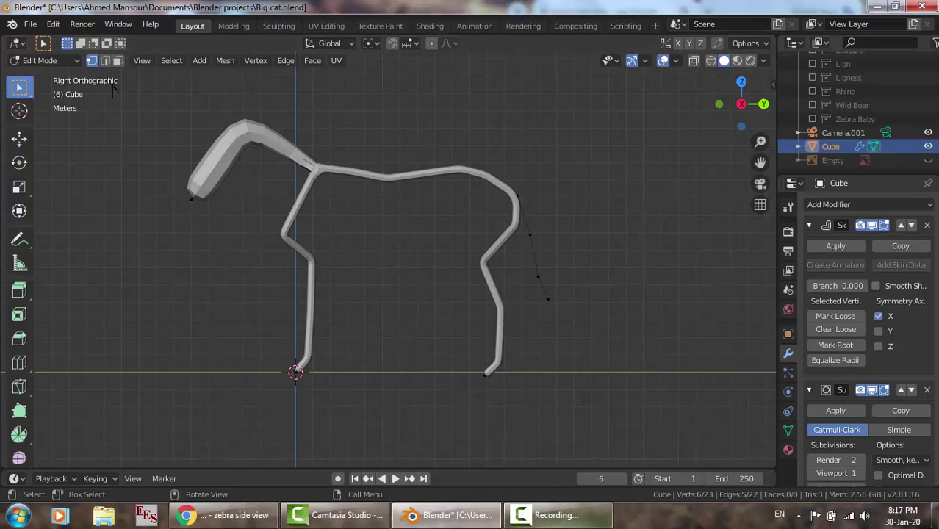
click(873, 450)
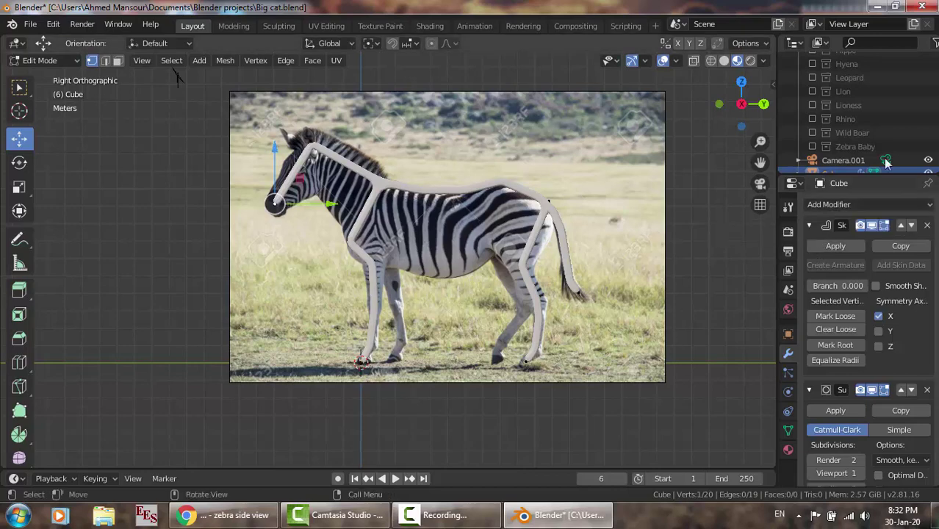
Hide the zebra reference image and switch back to Wireframe shading.
scroll(915, 150, down, 2)
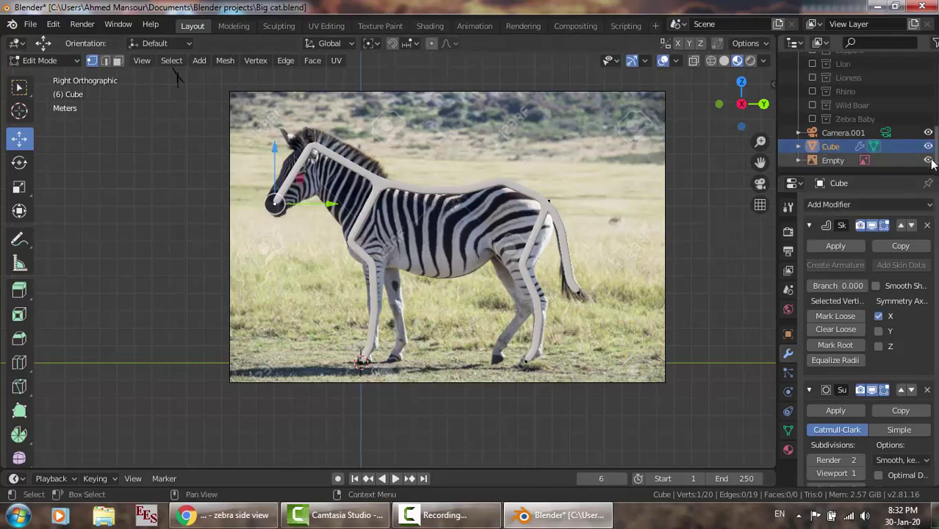
click(928, 161)
key(z)
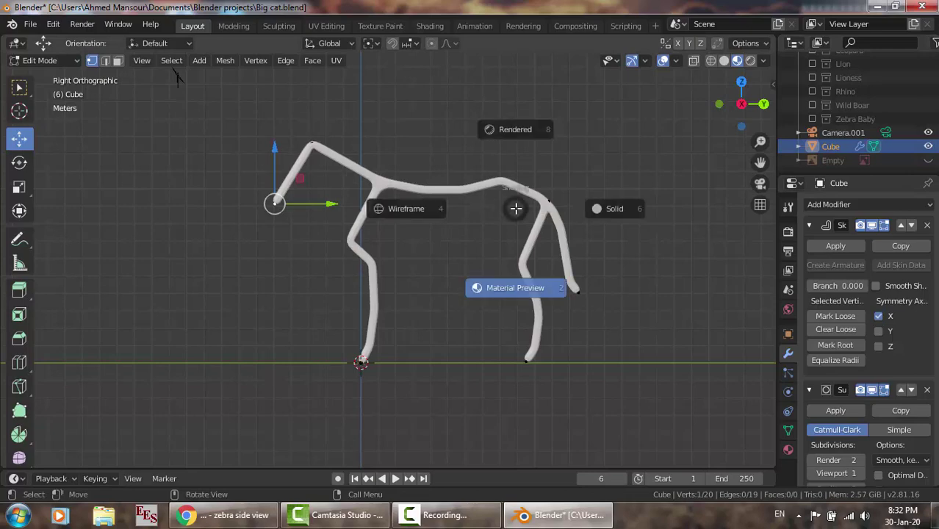
click(385, 201)
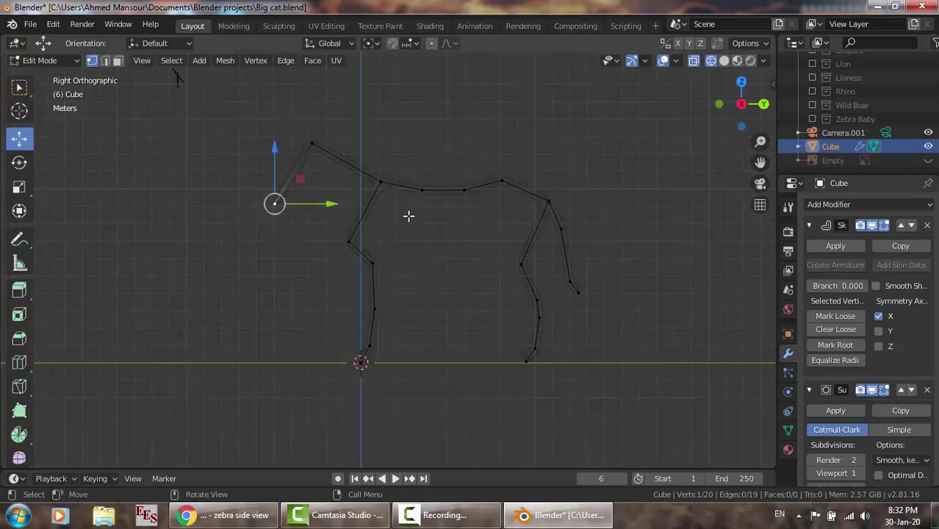
Reframe the skeleton and box-select the lower leg vertices.
mouse_move(428, 229)
middle_down()
mouse_move(604, 241)
mouse_move(667, 231)
middle_up()
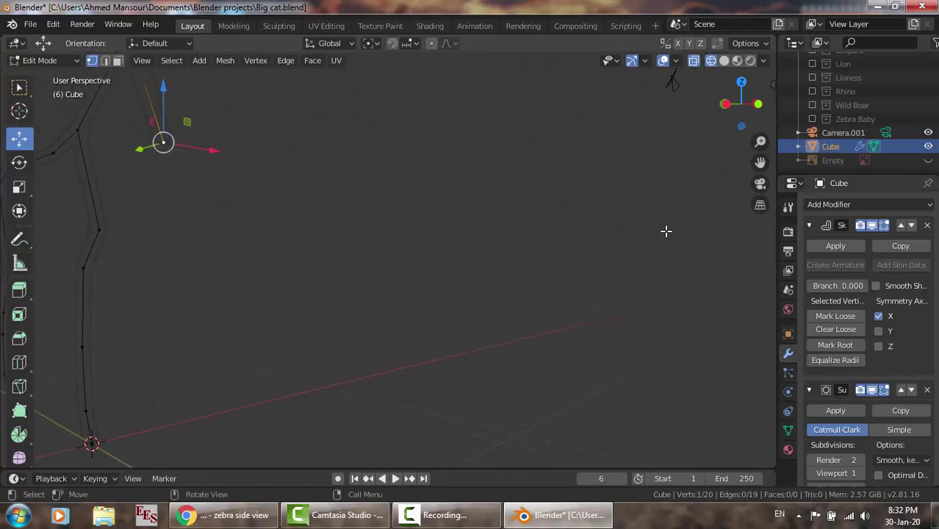
scroll(666, 231, down, 3)
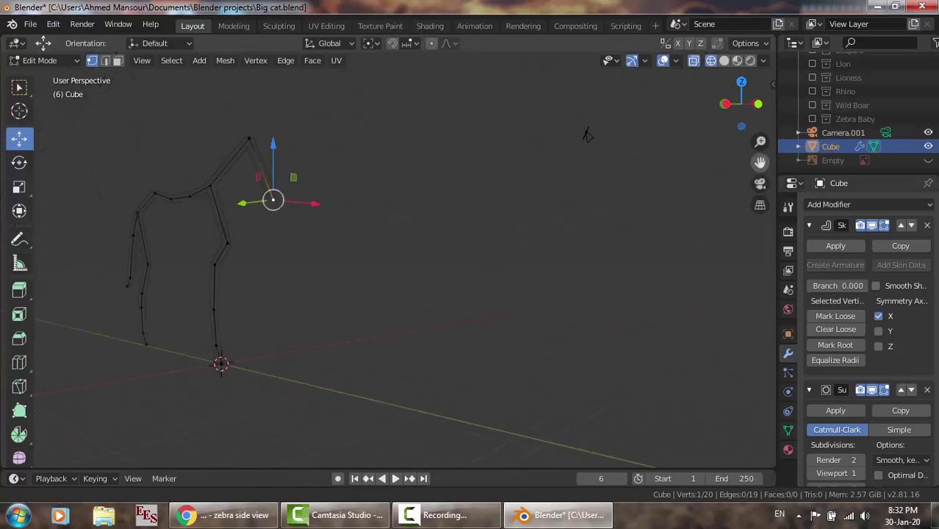
drag(761, 162, 919, 164)
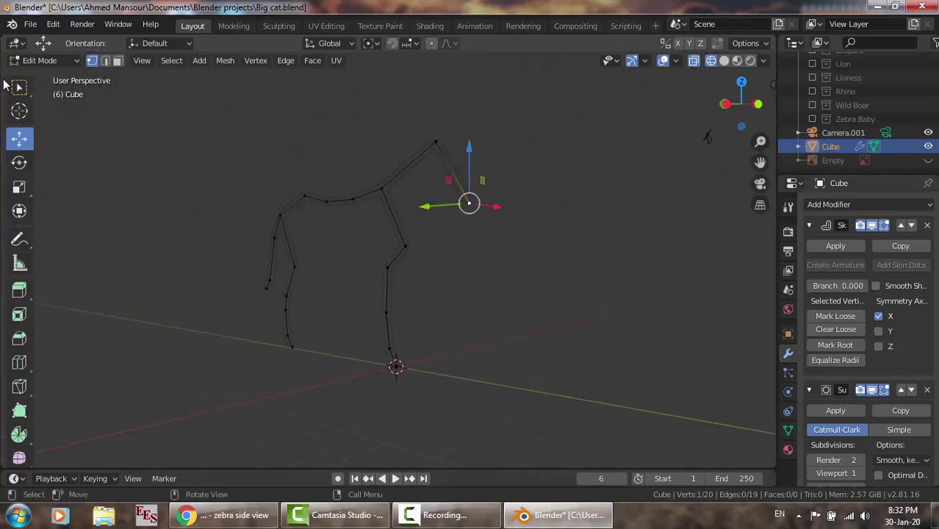
click(19, 87)
drag(445, 410, 280, 260)
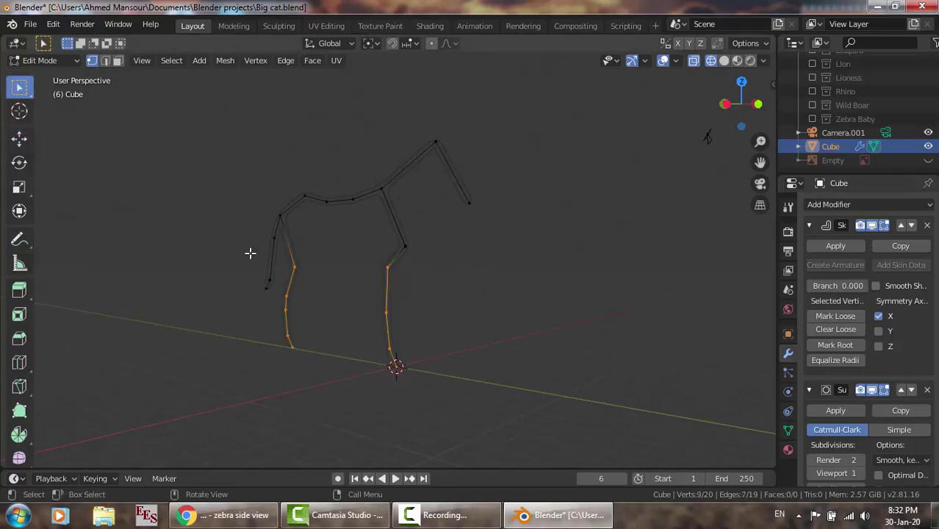
Move the selected leg vertices exactly -1.5 m along X.
click(13, 144)
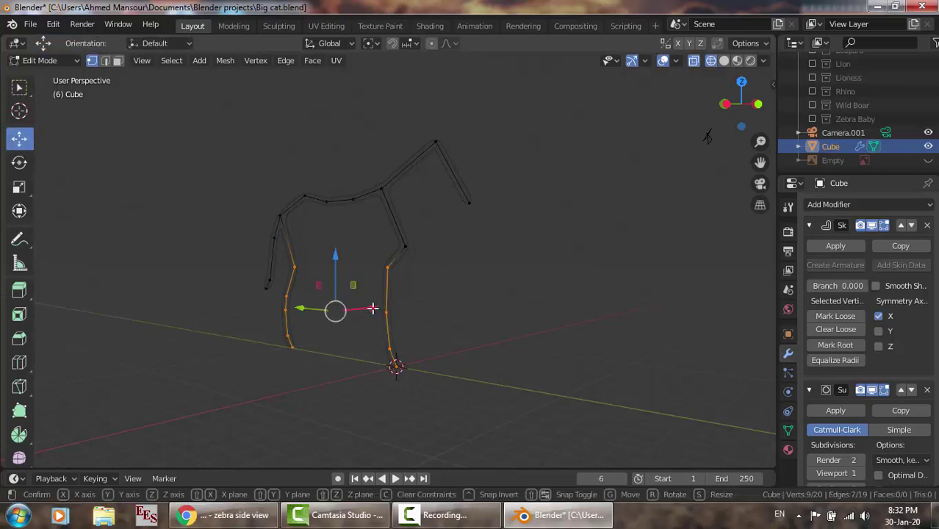
drag(380, 308, 356, 308)
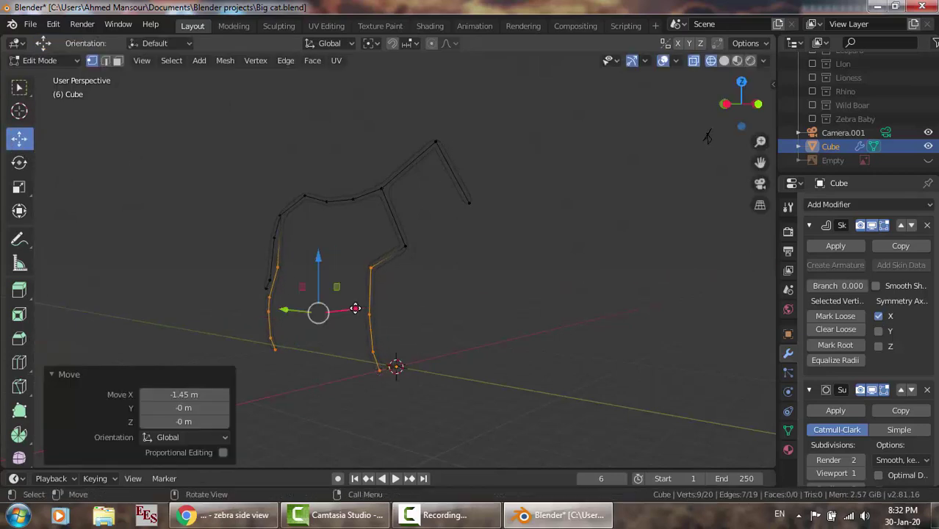
click(184, 395)
text(-1)
key(Return)
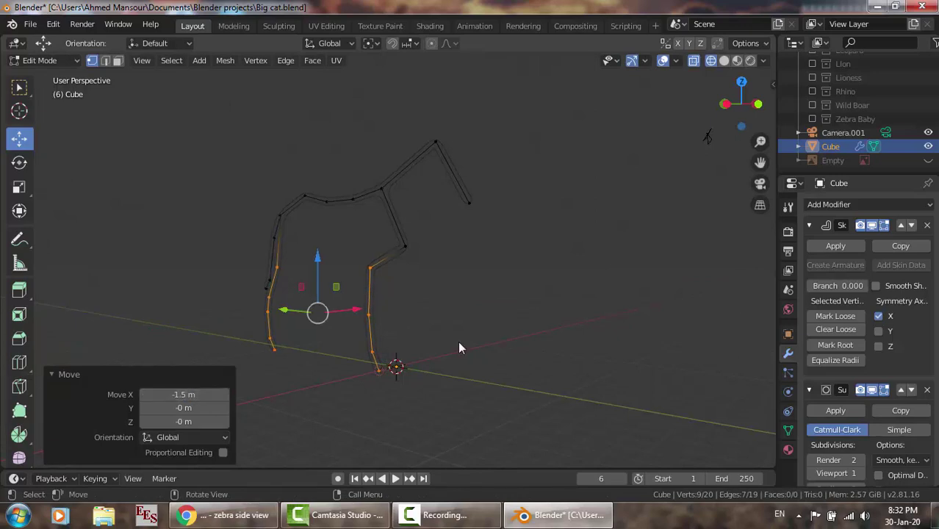
Frame the whole skeleton in the right-side view and pick Select Box.
key(KP_3)
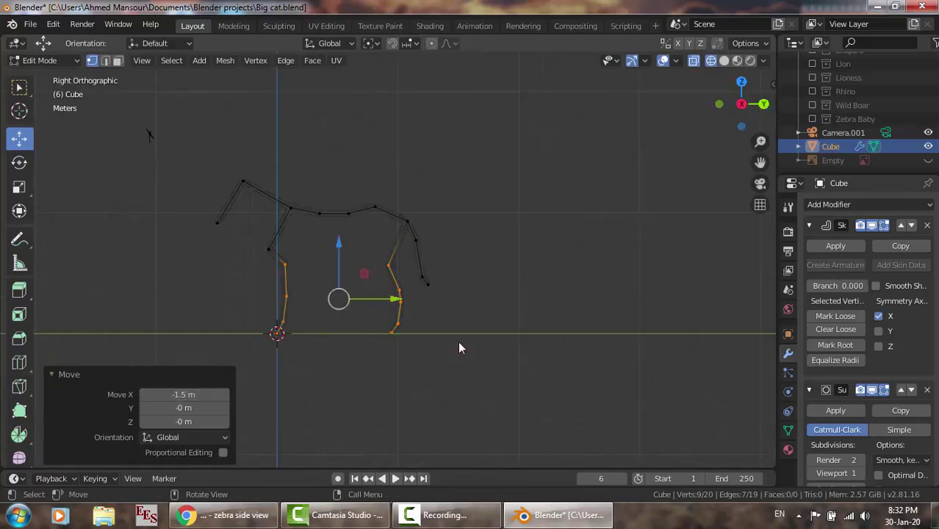
key(z)
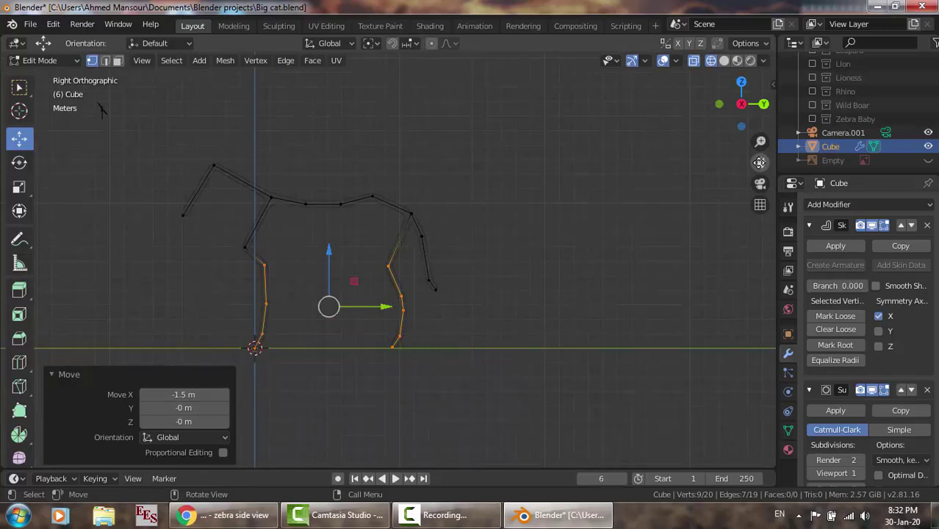
mouse_move(761, 161)
mouse_down()
mouse_move(808, 163)
mouse_move(761, 139)
mouse_up()
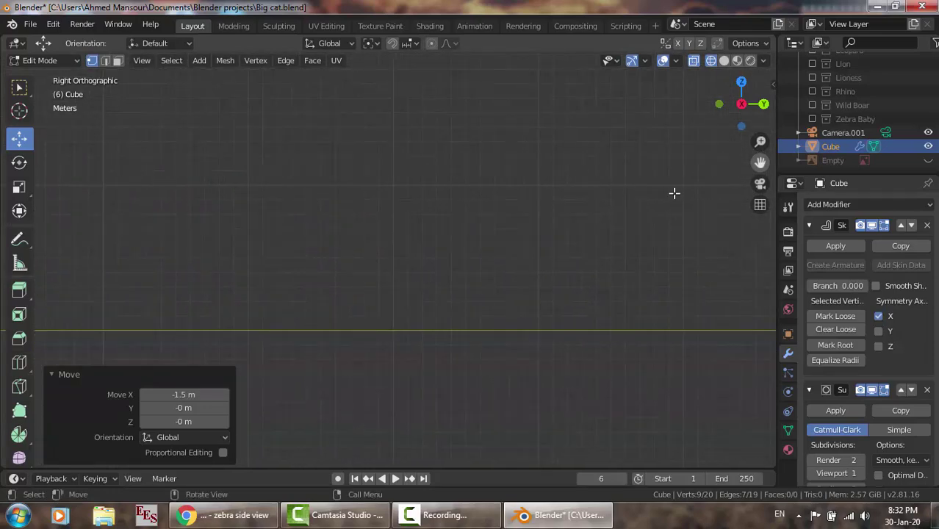
scroll(633, 213, down, 4)
scroll(633, 213, down, 3)
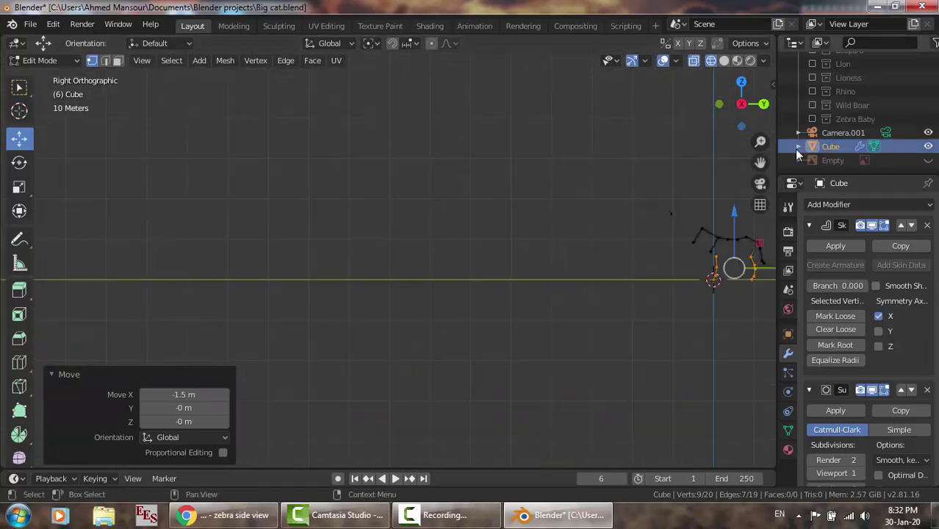
shift+middle_drag(670, 214, 371, 223)
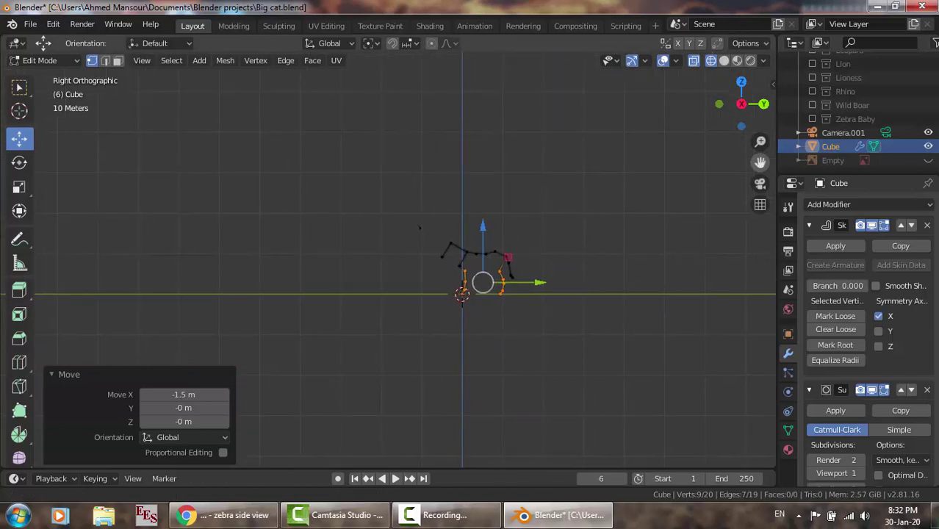
scroll(509, 273, up, 3)
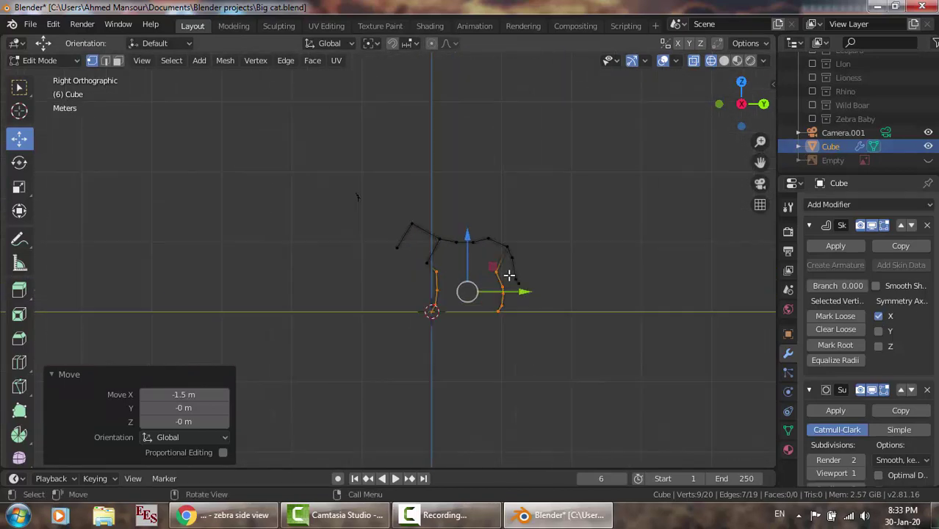
scroll(510, 274, up, 1)
scroll(509, 275, up, 1)
scroll(510, 275, up, 1)
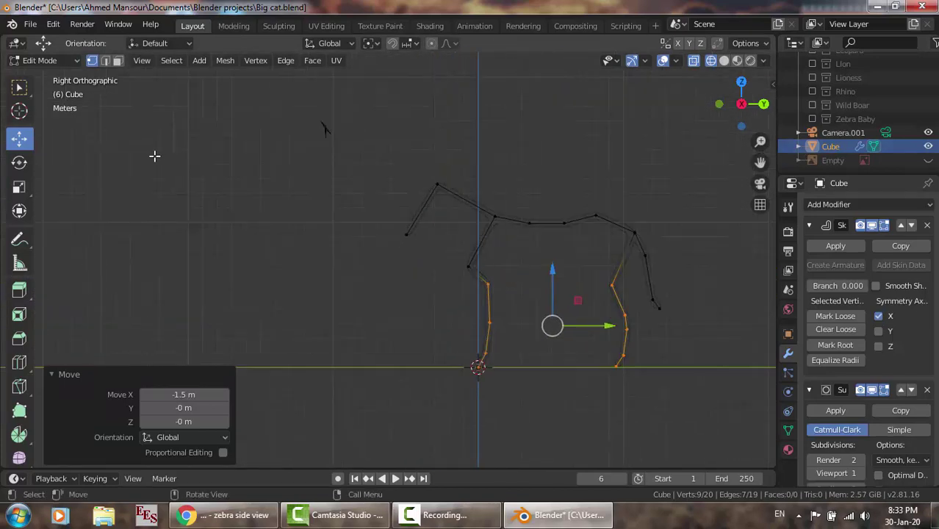
click(19, 88)
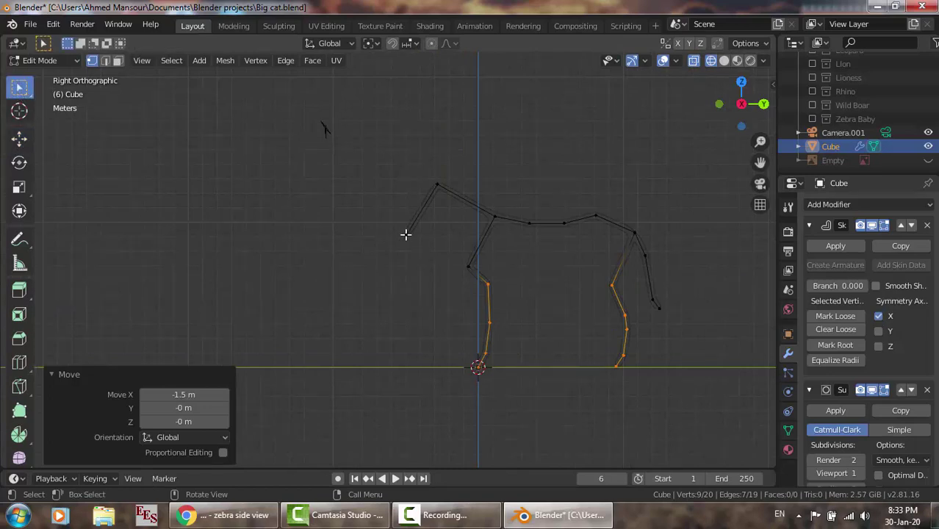
Enlarge the head's skin radius to 2.971.
click(406, 234)
ctrl+click(437, 183)
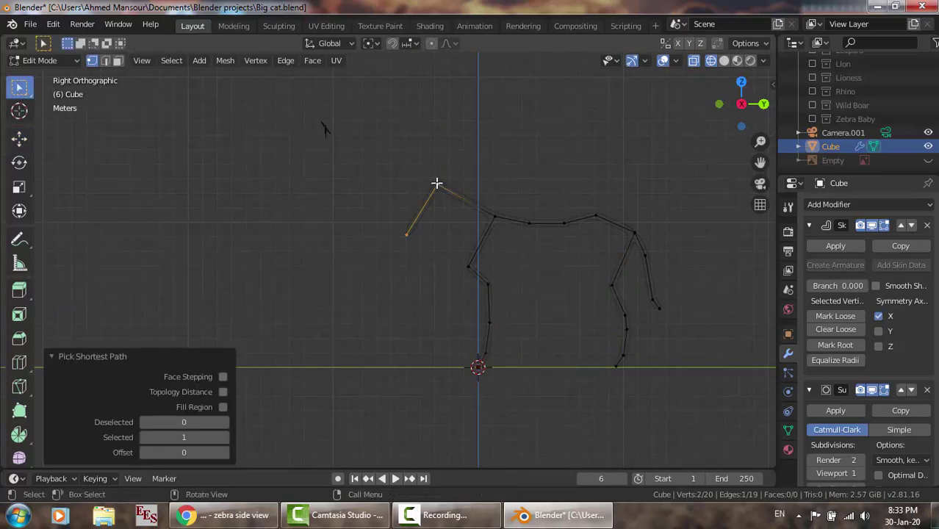
key(s)
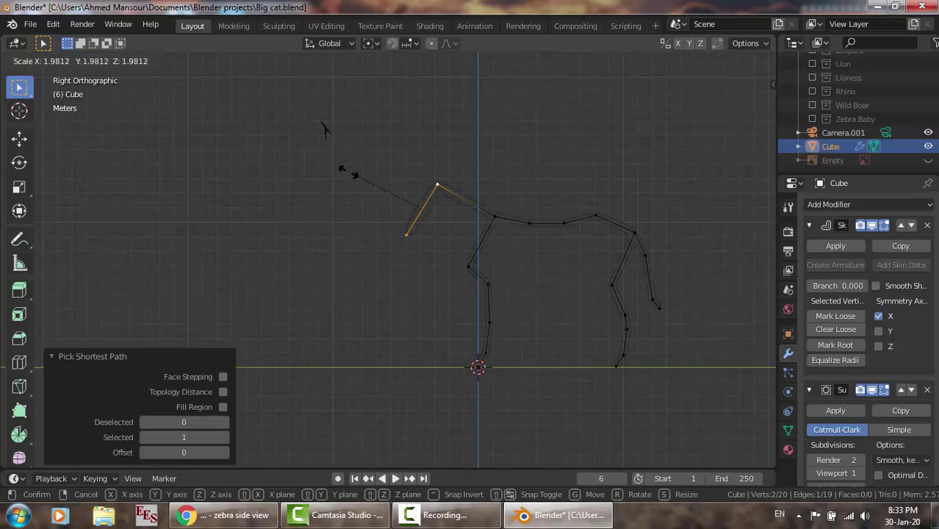
click(310, 156)
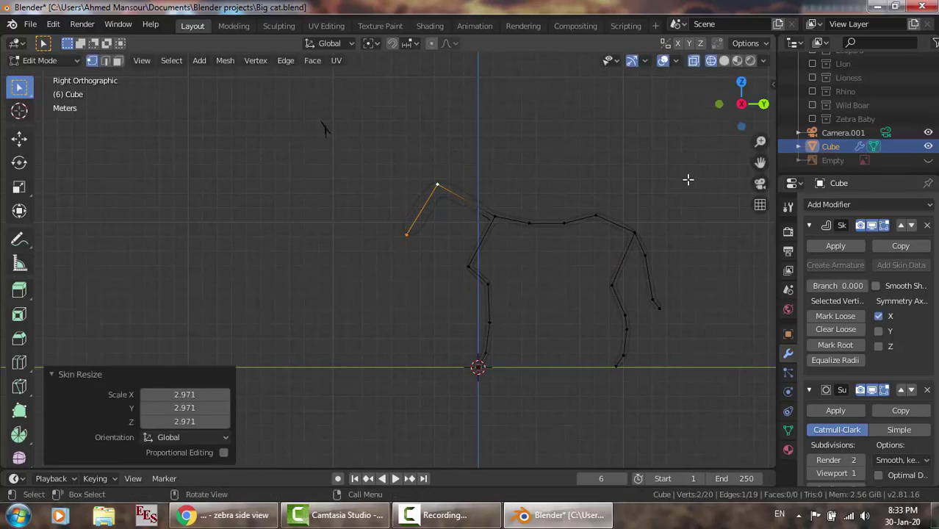
Scale the skin along the back, from neck to rear, by 2.344.
drag(760, 162, 679, 153)
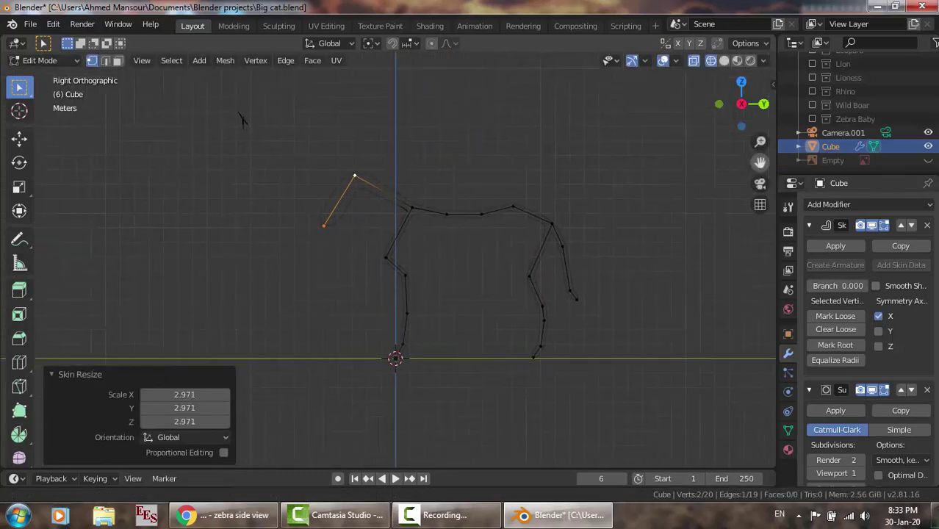
scroll(519, 253, up, 1)
scroll(520, 253, up, 2)
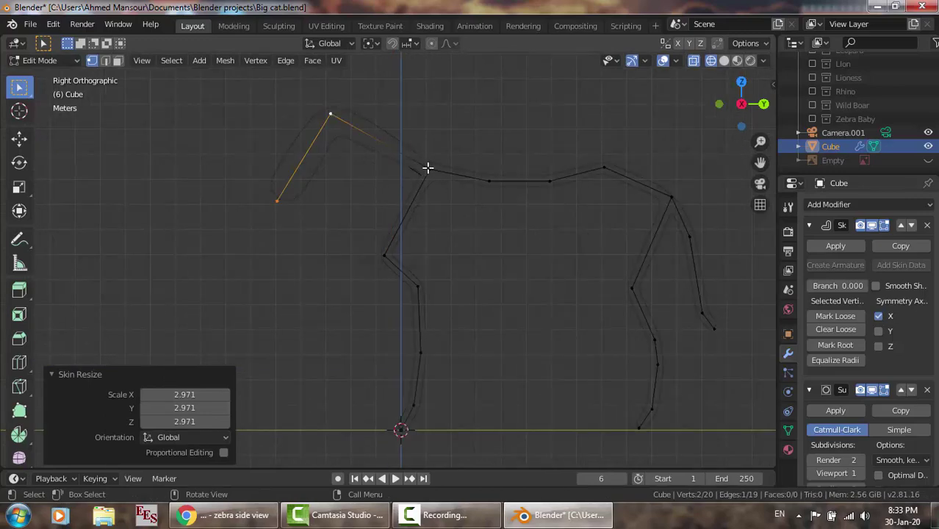
click(429, 169)
ctrl+click(543, 180)
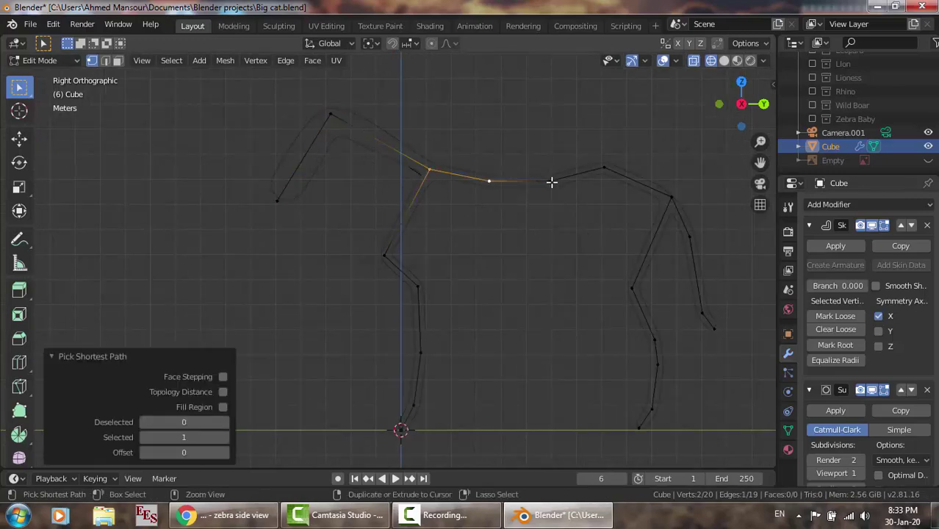
ctrl+click(551, 182)
ctrl+click(602, 168)
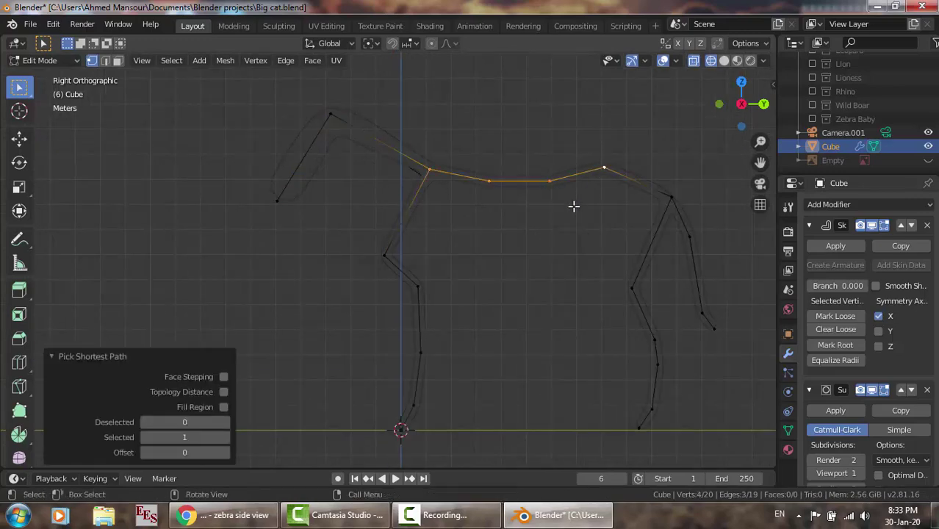
key(s)
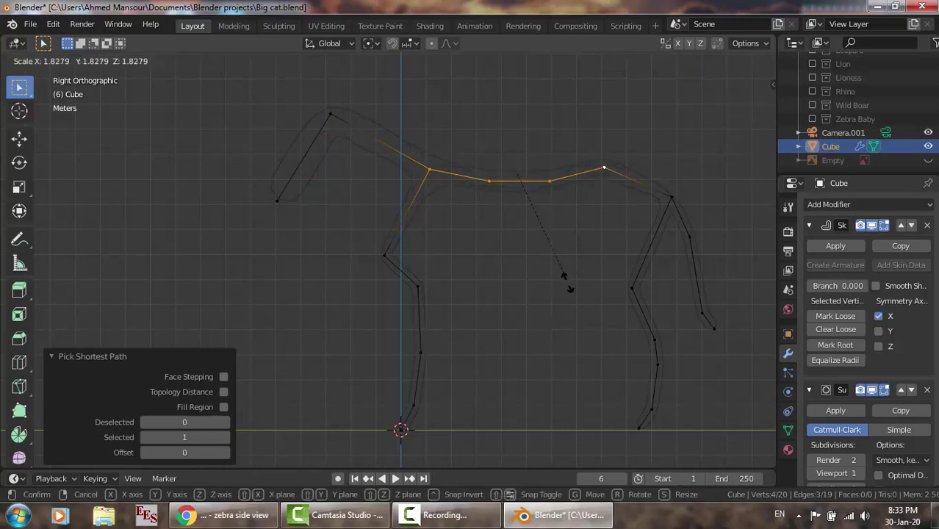
click(575, 314)
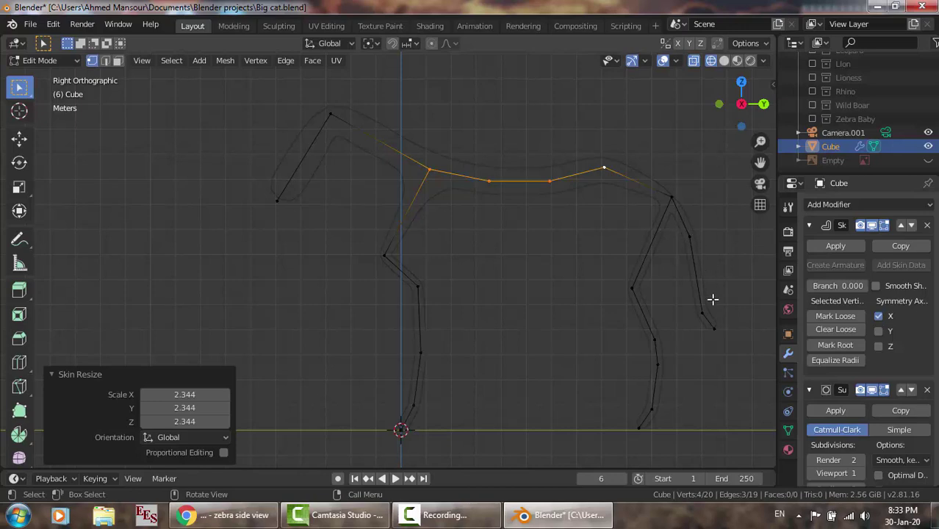
Thicken the right leg's skin: upper leg to 1.713, lower leg to 1.542.
click(650, 253)
ctrl+click(669, 200)
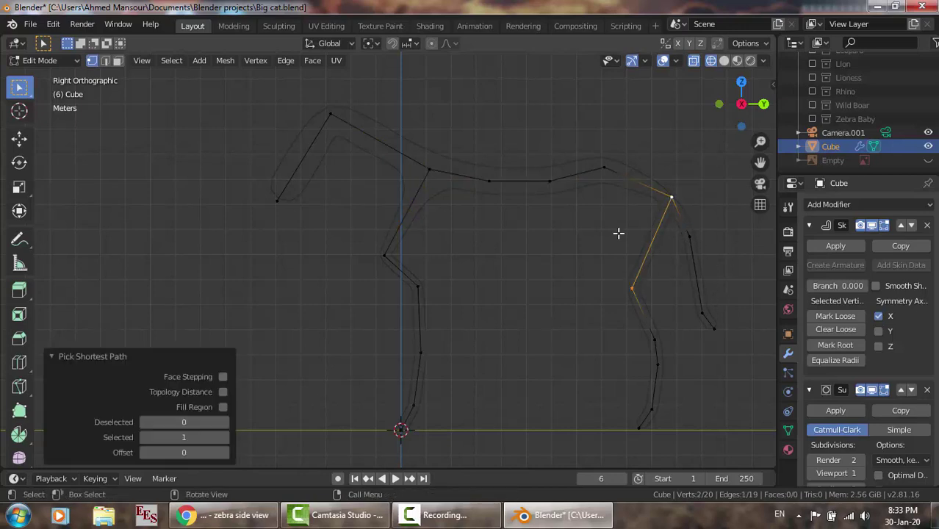
key(s)
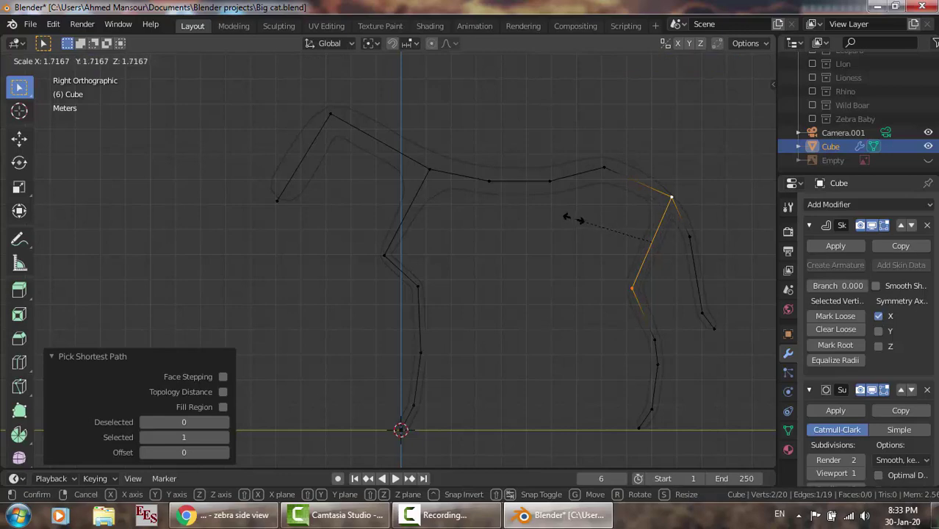
click(573, 219)
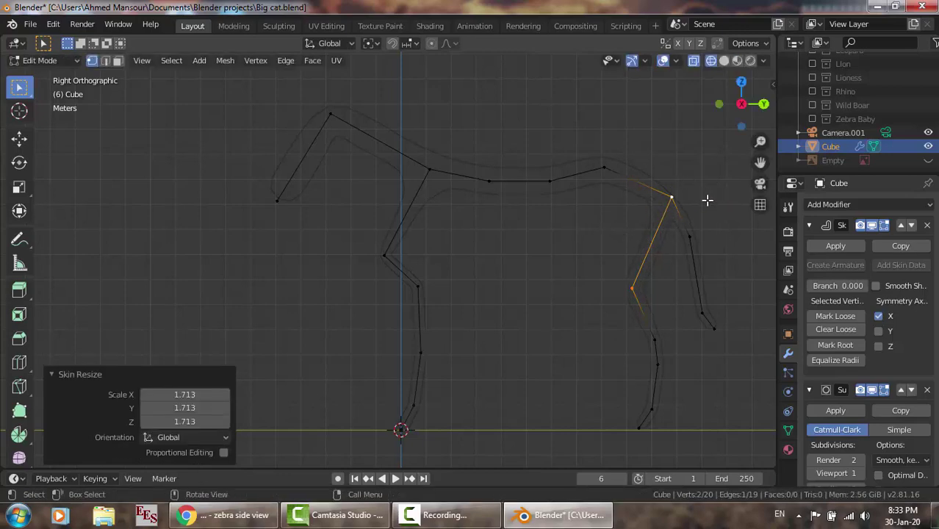
click(654, 341)
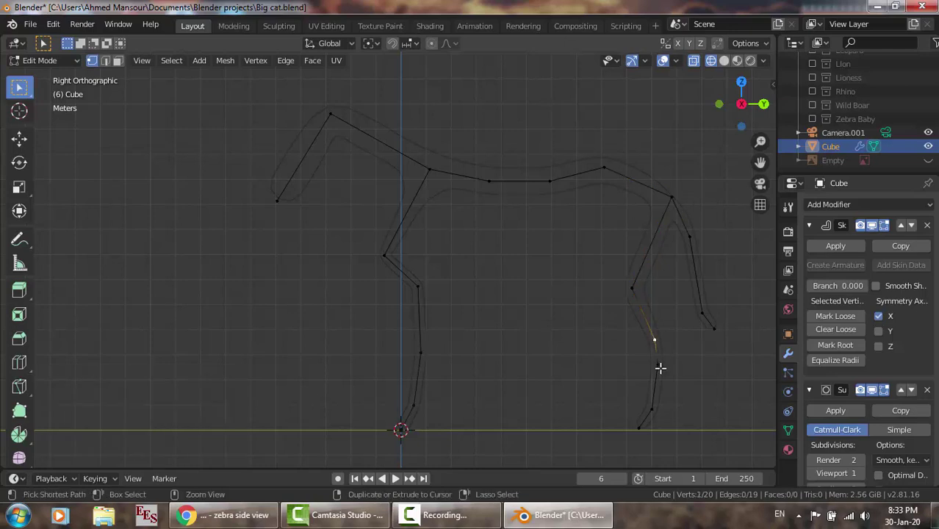
ctrl+click(657, 365)
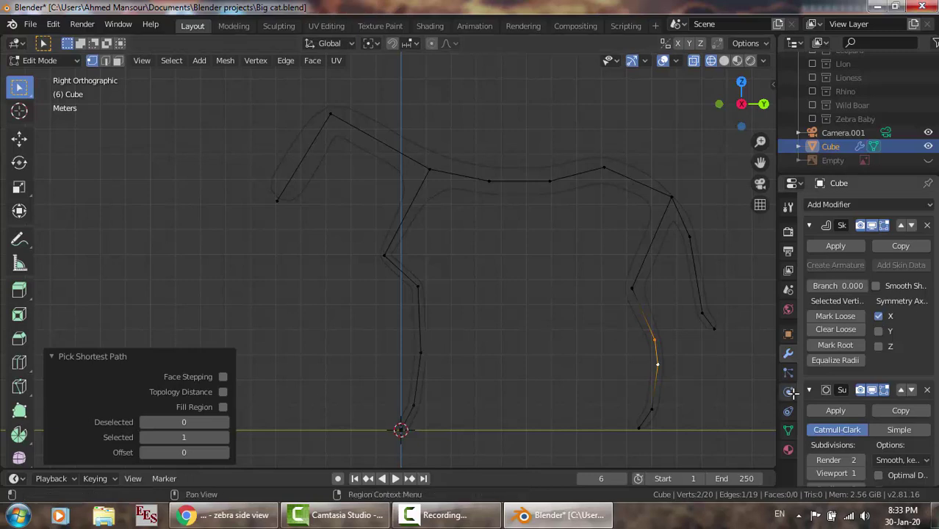
ctrl+click(652, 410)
key(s)
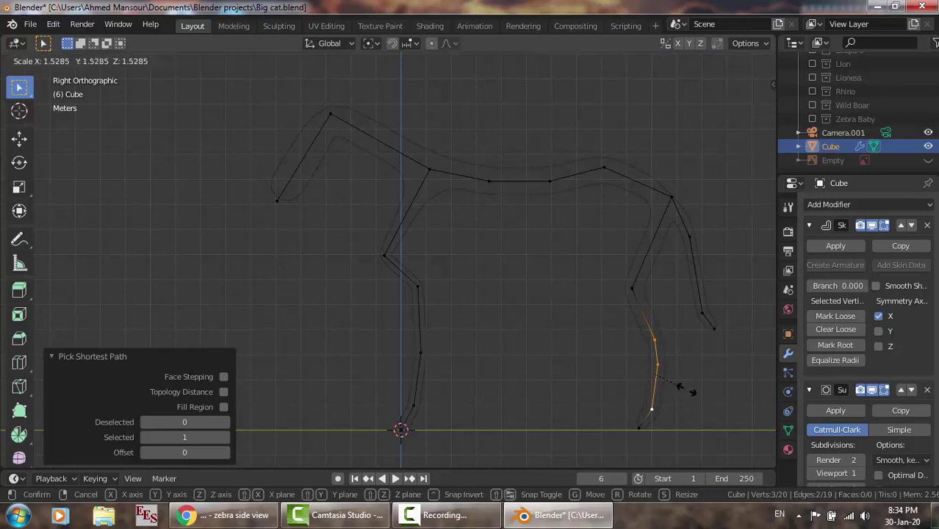
click(687, 391)
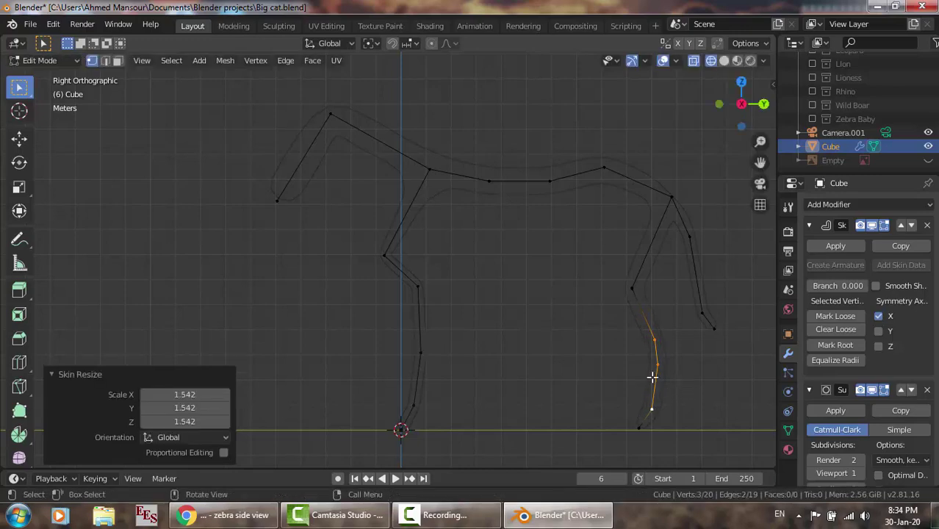
Thicken the skin down the left front leg by 1.355.
click(392, 265)
ctrl+click(419, 288)
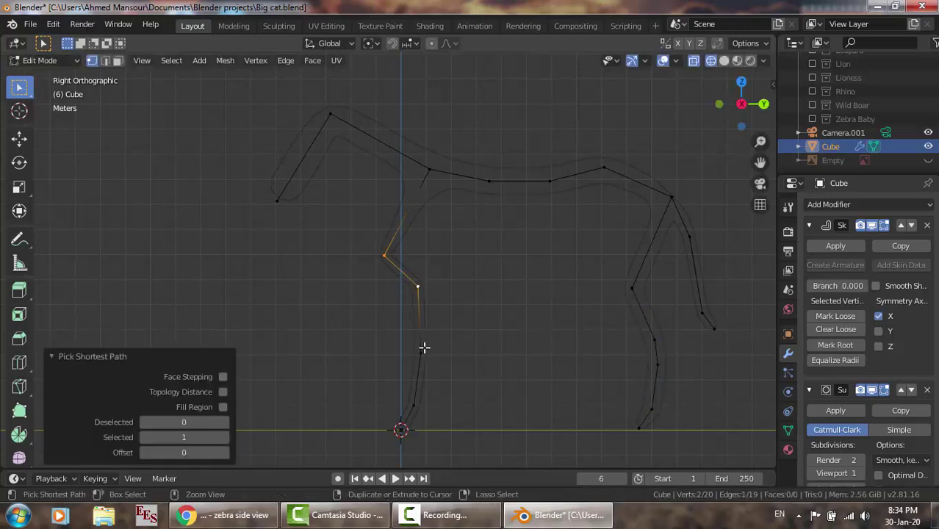
ctrl+click(423, 350)
ctrl+click(413, 403)
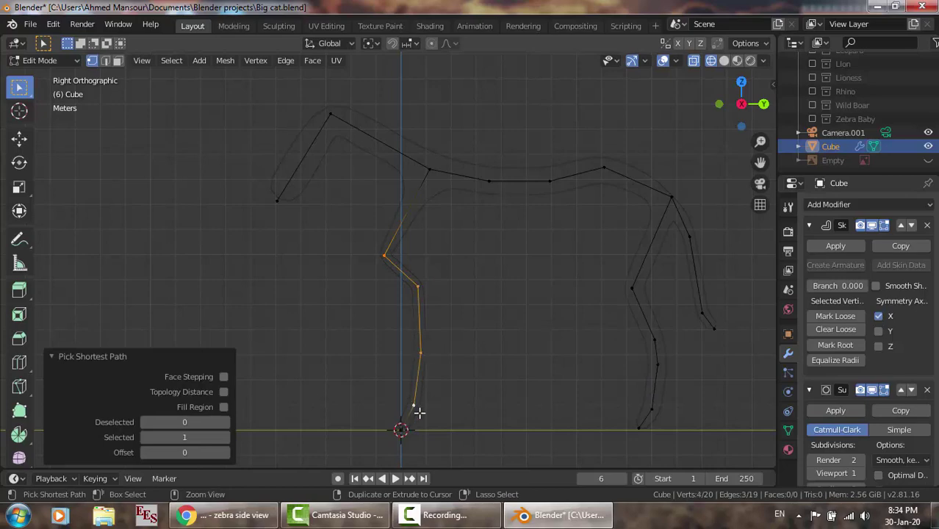
key(s)
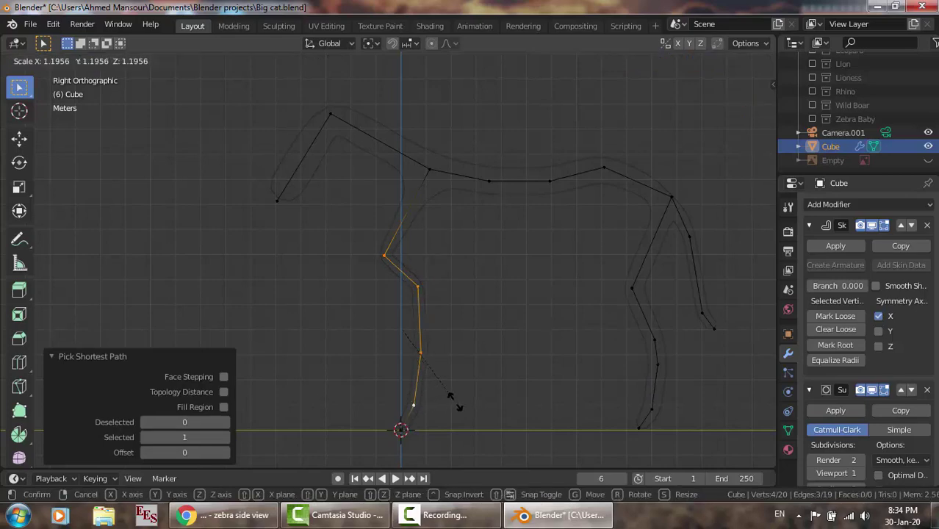
click(469, 405)
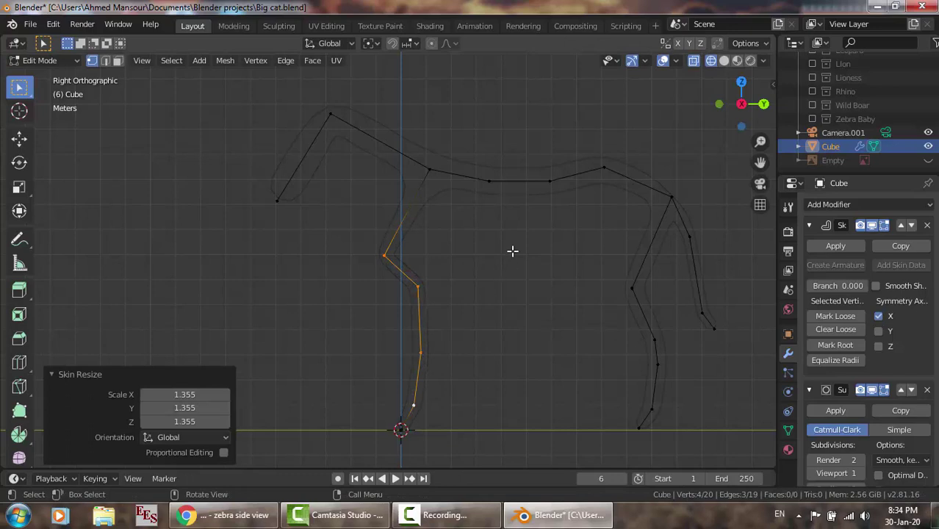
Thicken the skin along the back vertices again by 1.639.
click(433, 171)
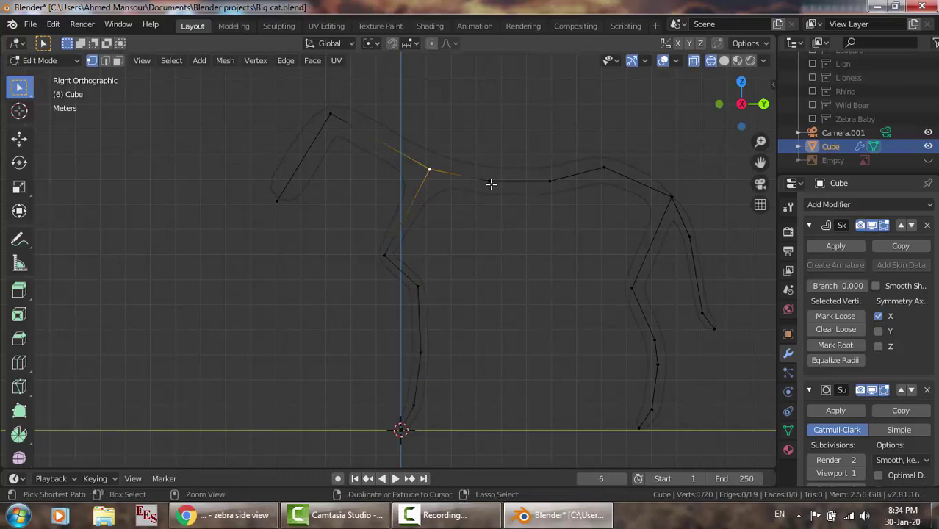
ctrl+click(534, 185)
ctrl+click(549, 182)
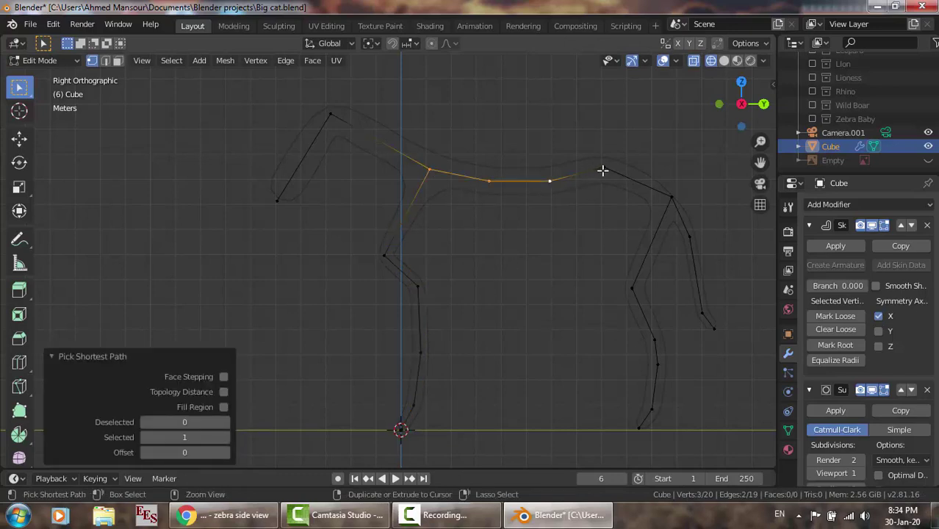
ctrl+click(604, 168)
key(s)
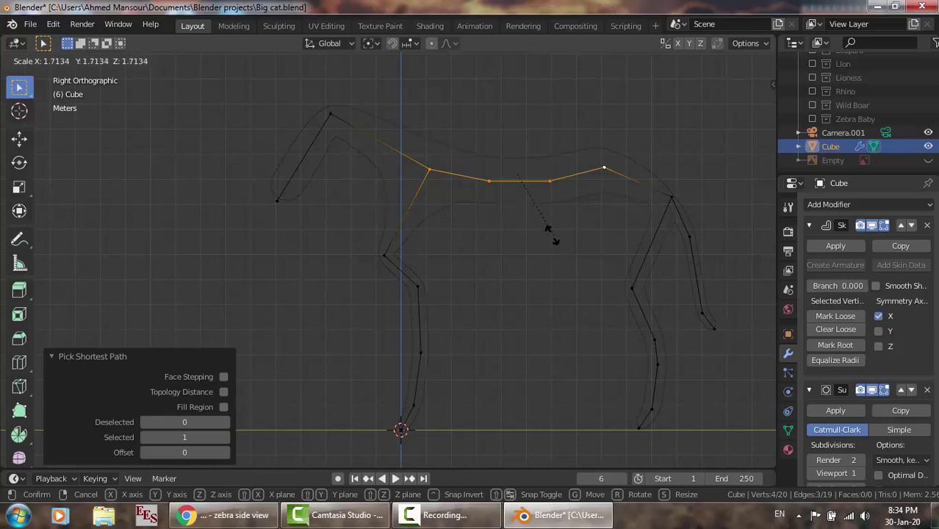
click(550, 234)
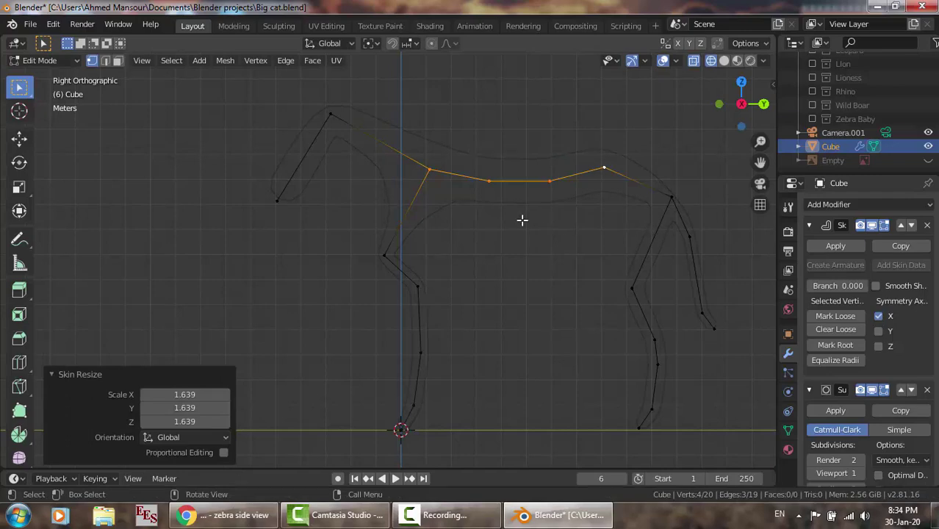
Return to Object Mode with the horse shown in Solid shading.
key(z)
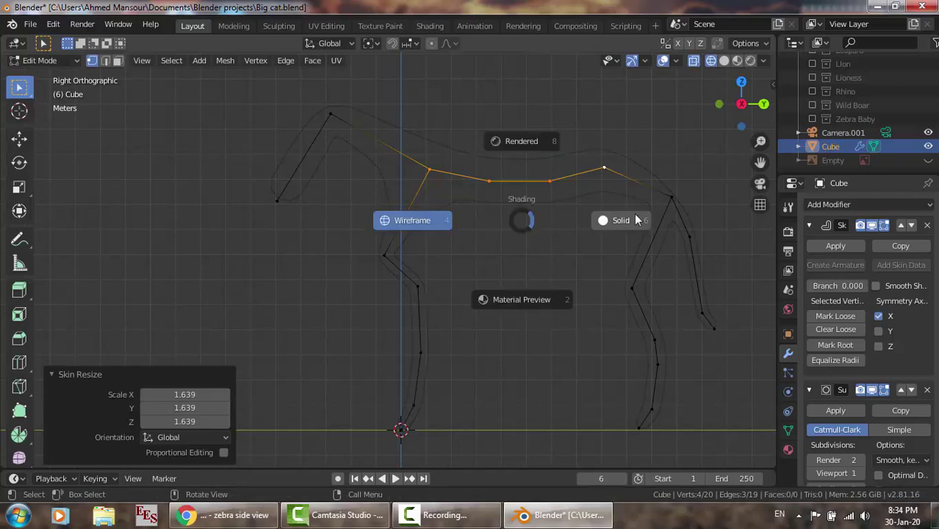
click(636, 217)
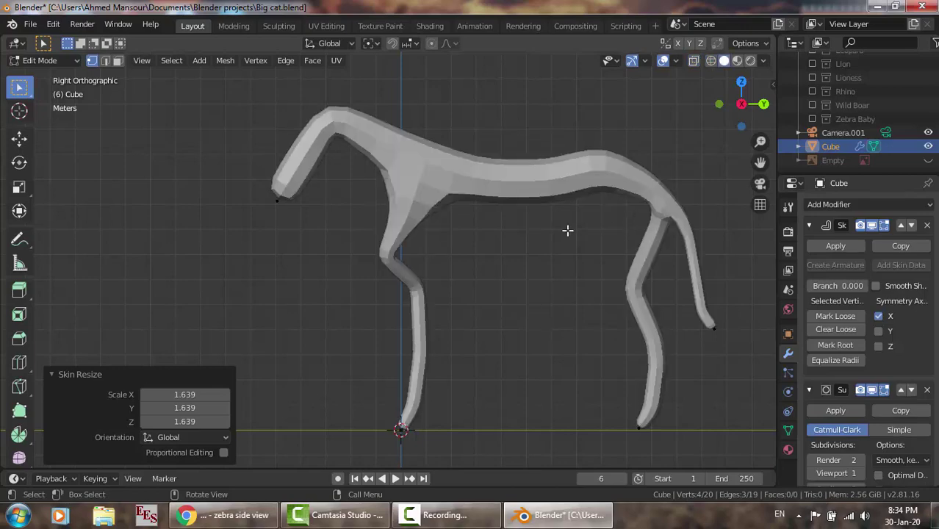
key(z)
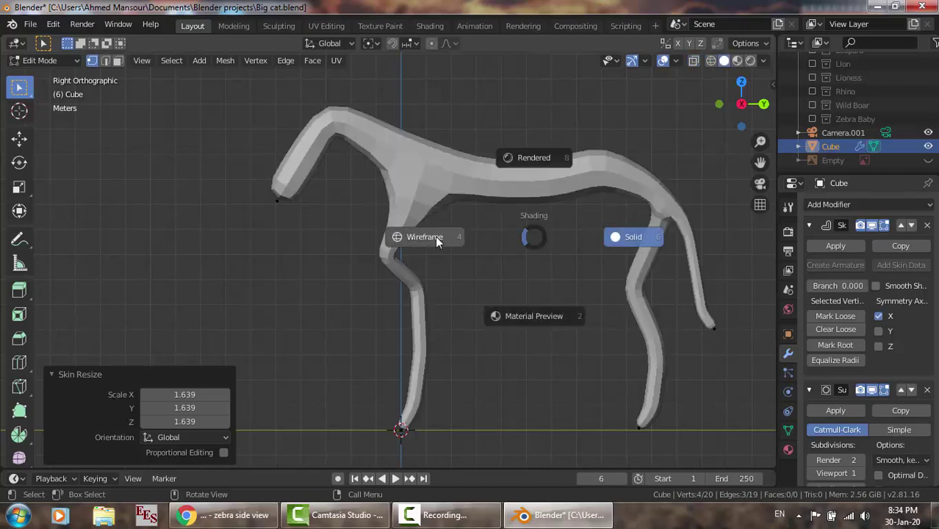
click(434, 241)
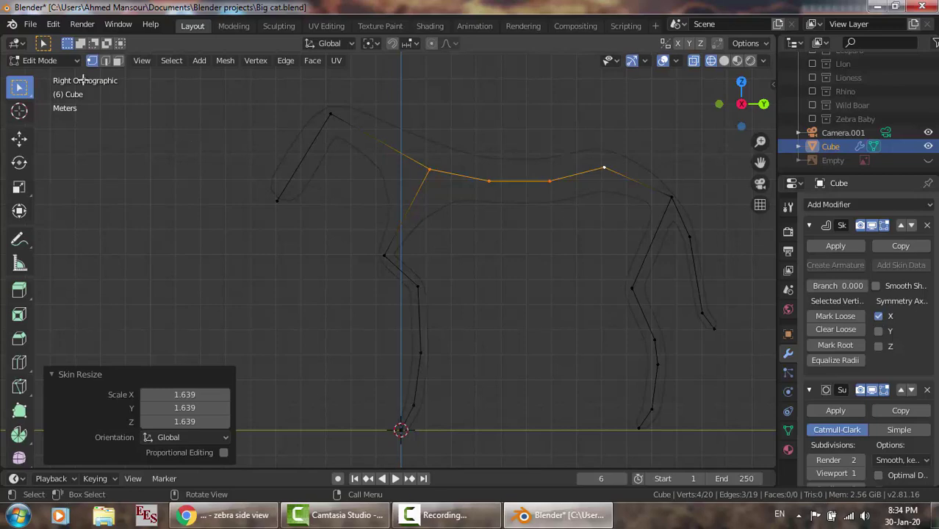
click(60, 60)
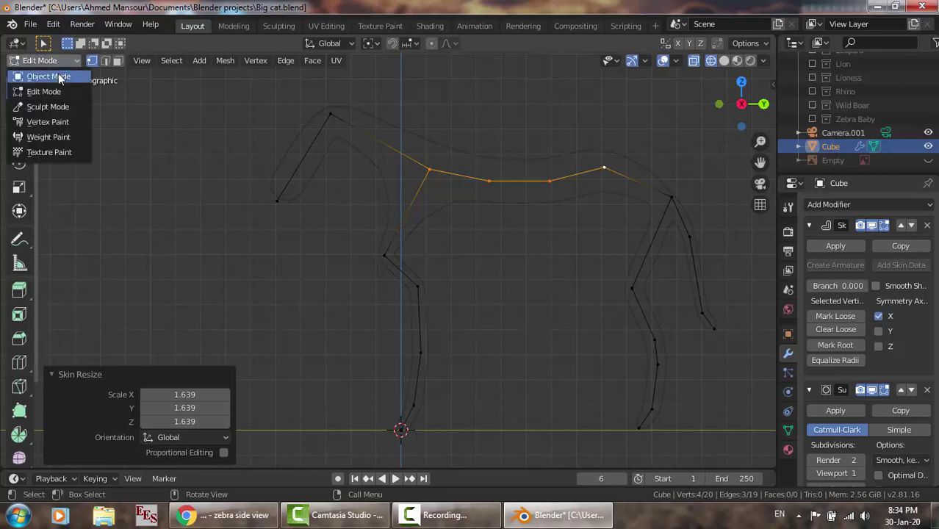
key(Return)
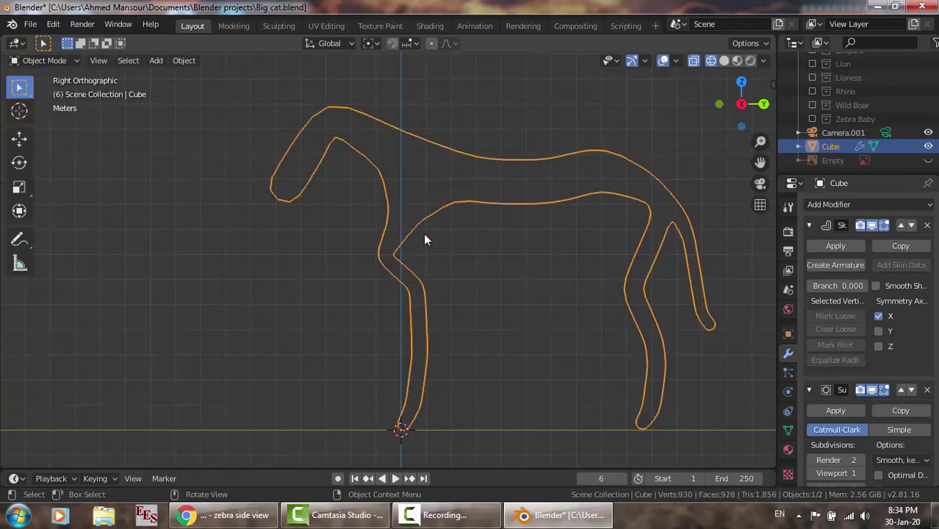
key(z)
click(579, 272)
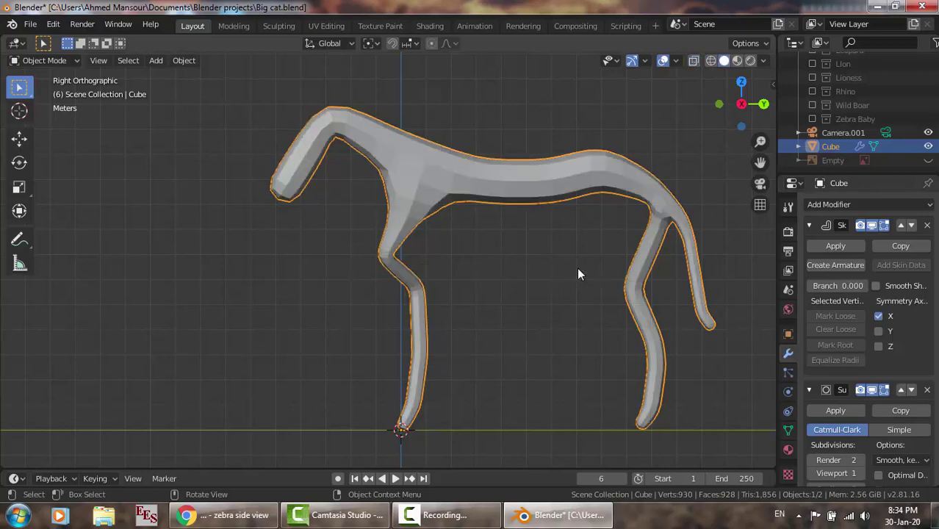
Apply the Skin and Subdivision modifiers and save the file as Big cat.blend.
scroll(577, 272, down, 1)
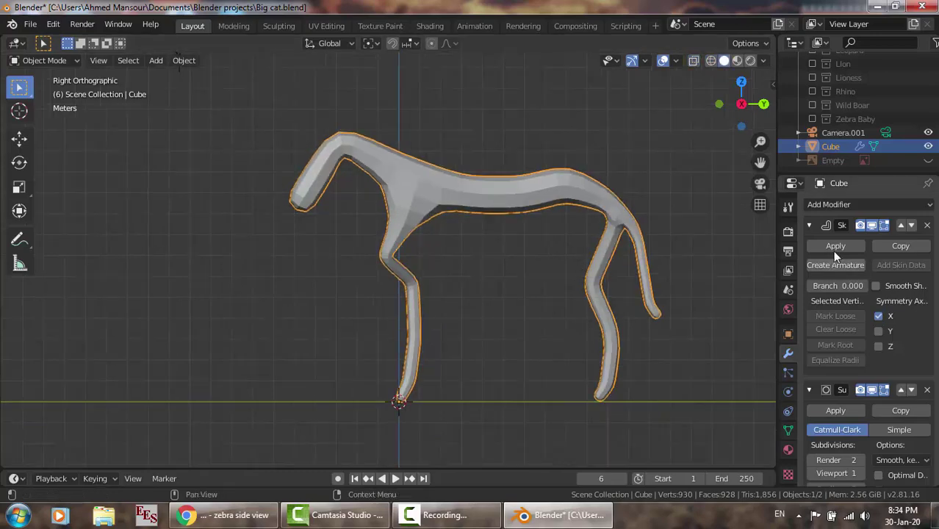
click(835, 249)
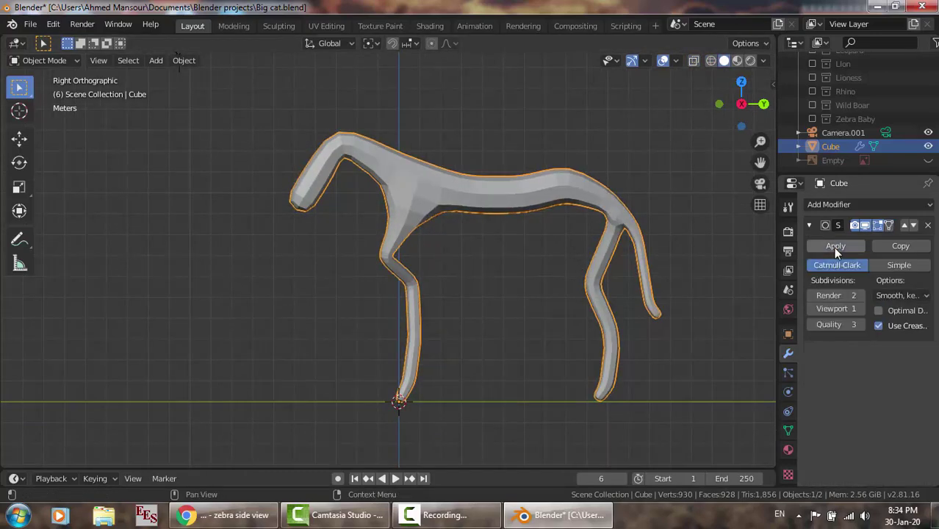
click(835, 250)
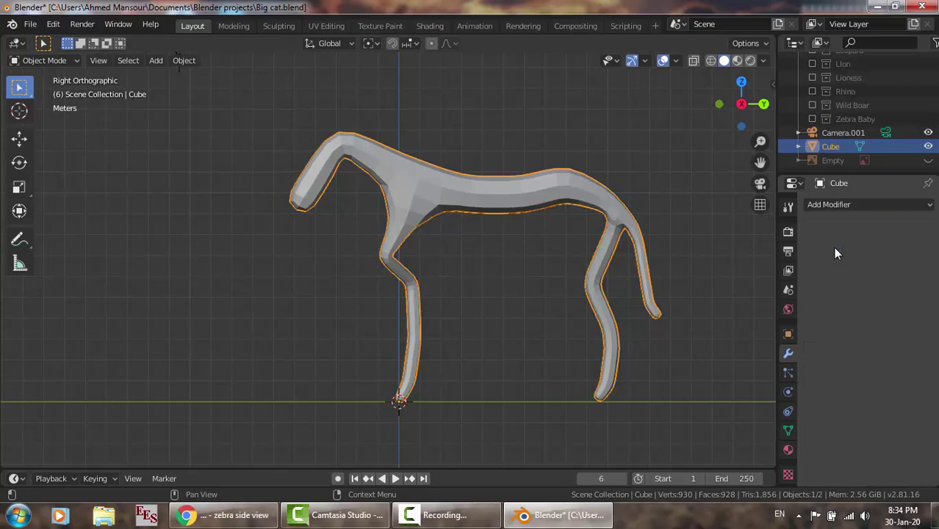
click(33, 23)
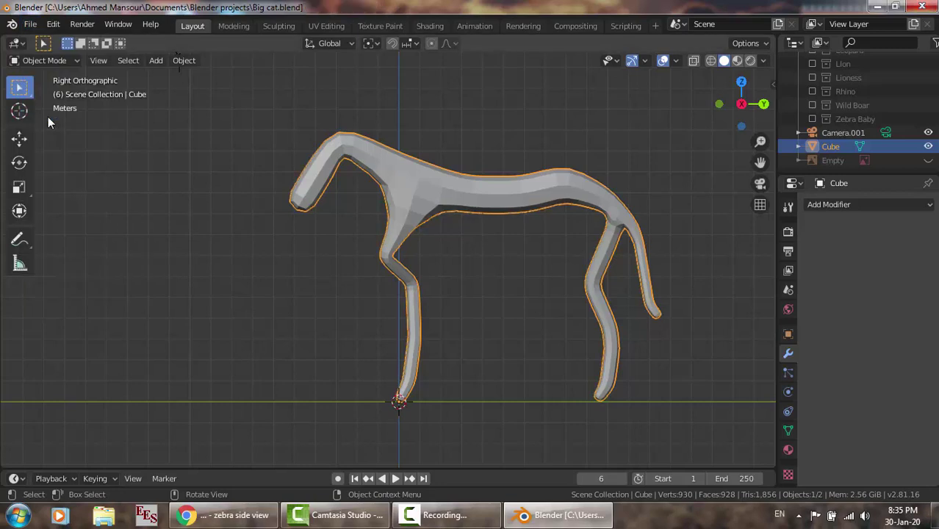
click(445, 516)
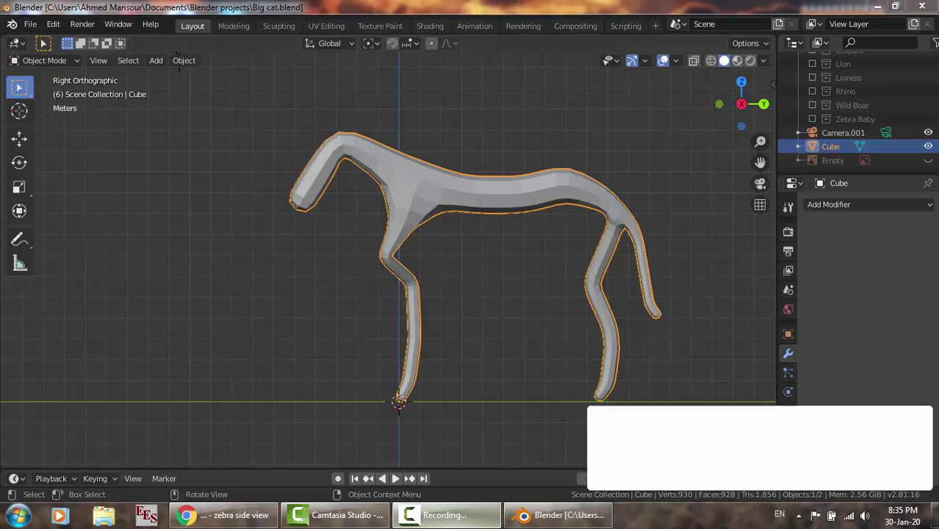
click(874, 454)
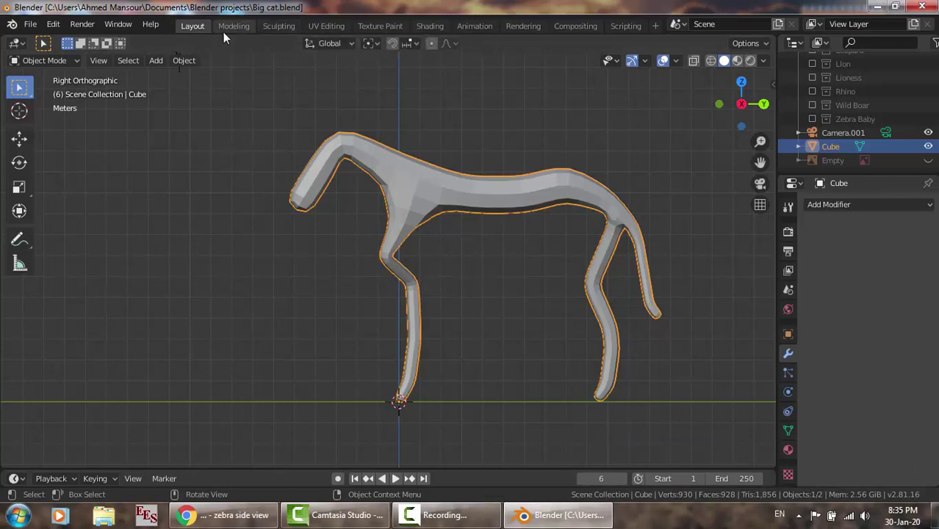
Switch to the Sculpting workspace and pan and zoom to centre the horse in the viewport.
click(283, 26)
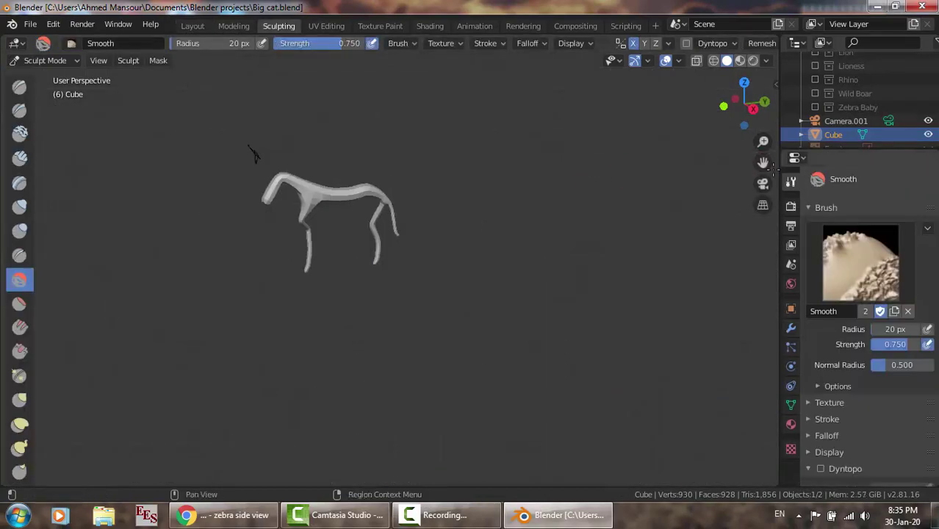
drag(763, 163, 474, 218)
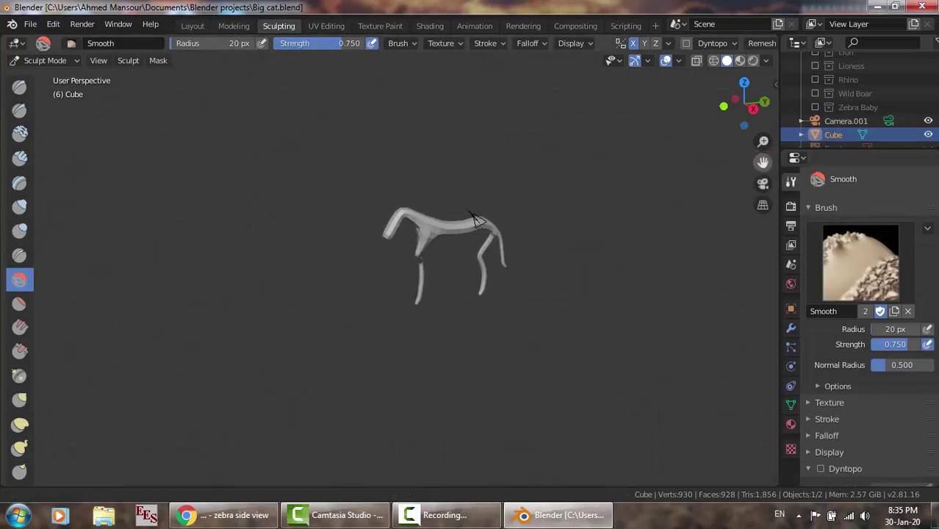
scroll(496, 218, up, 2)
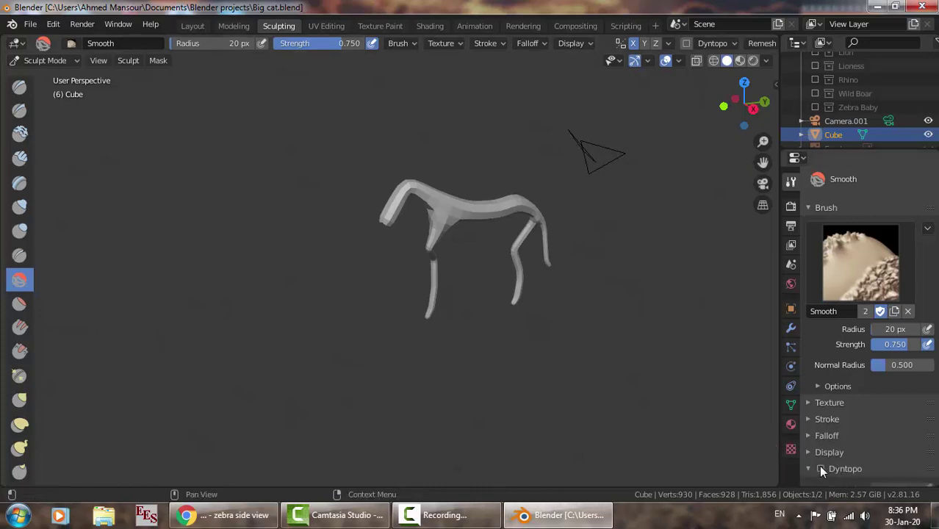
Enable Dyntopo and set its Constant Detail resolution to 5.
click(821, 469)
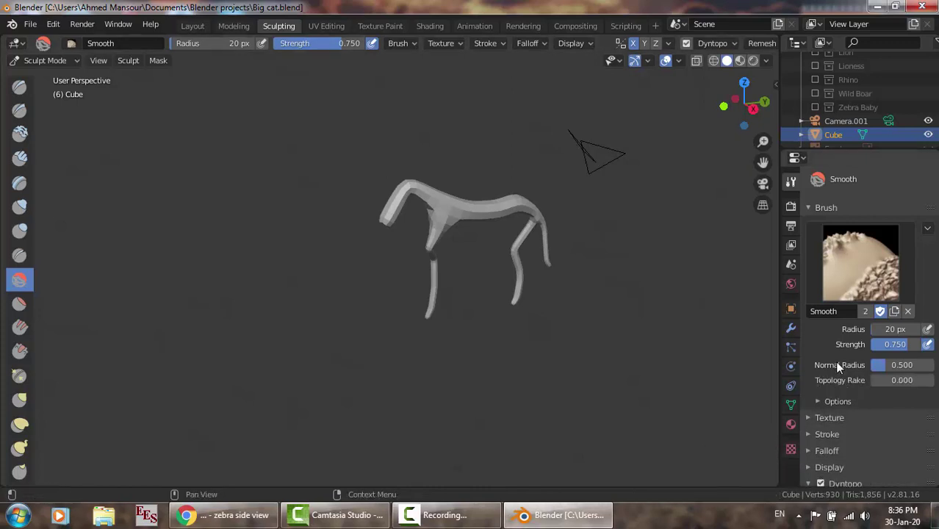
scroll(837, 367, down, 2)
scroll(838, 366, down, 1)
scroll(840, 364, down, 1)
scroll(853, 366, down, 1)
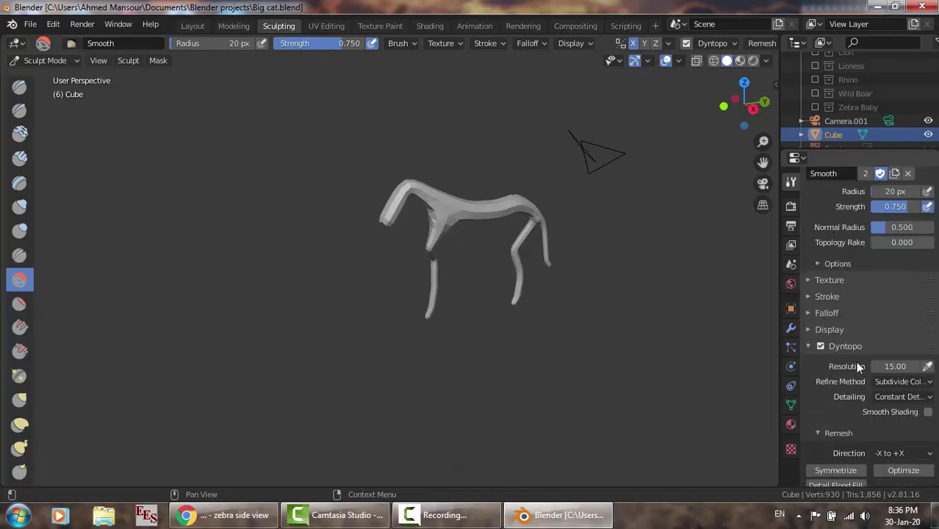
click(882, 366)
text(5)
key(Return)
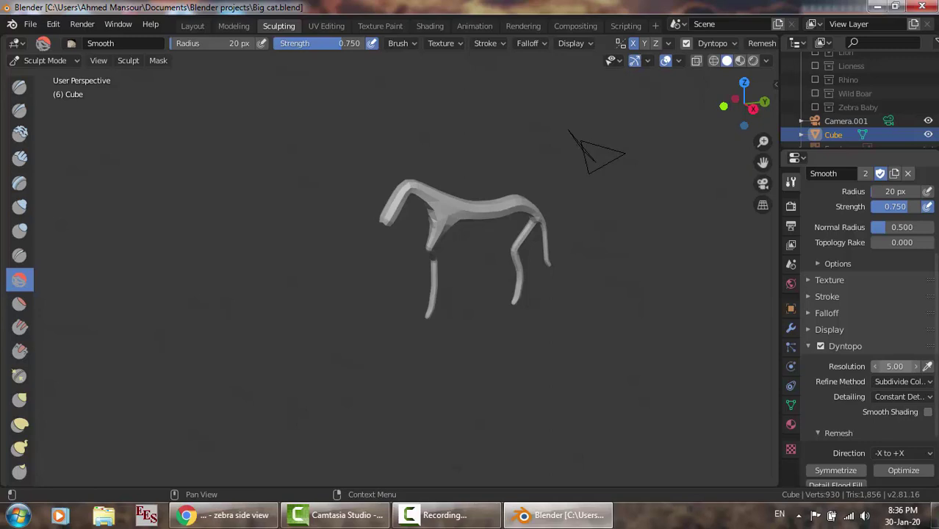
Symmetrize the mesh so both sides have legs, then Optimize the dynamic topology.
scroll(849, 414, down, 2)
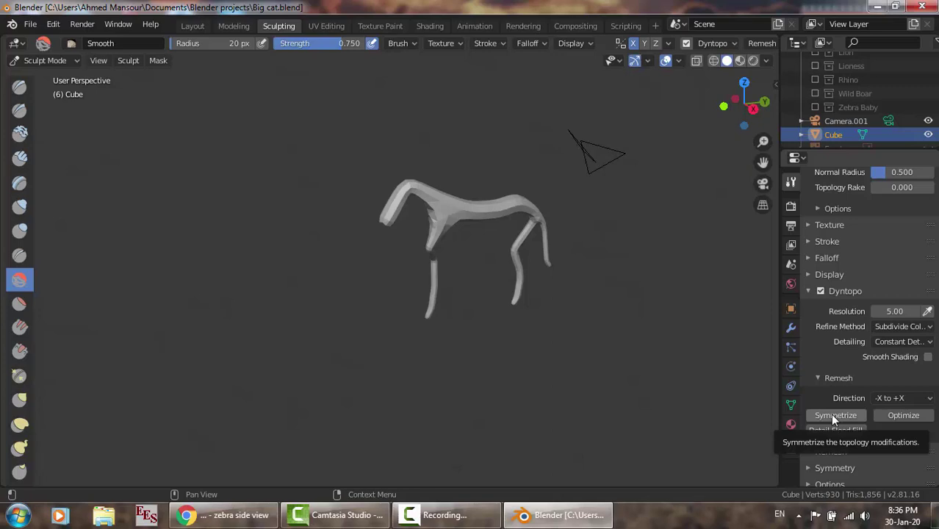
click(831, 414)
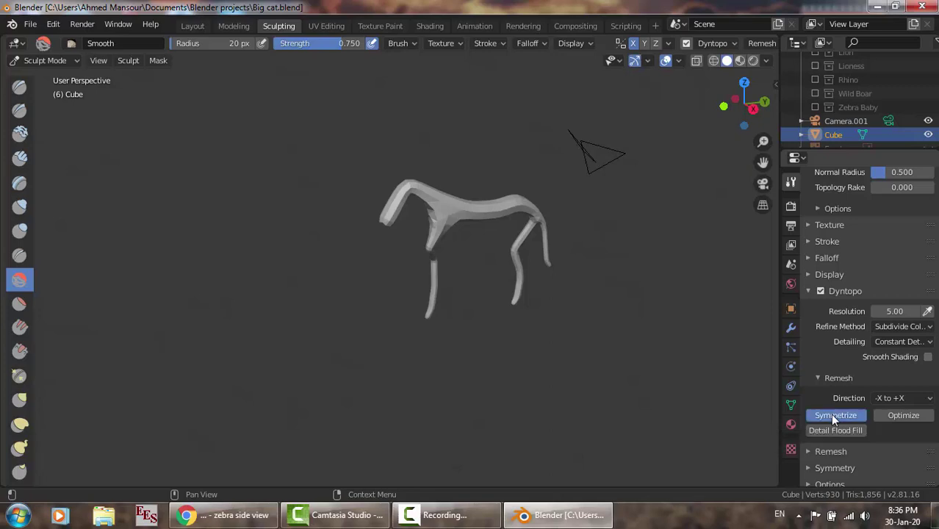
click(903, 416)
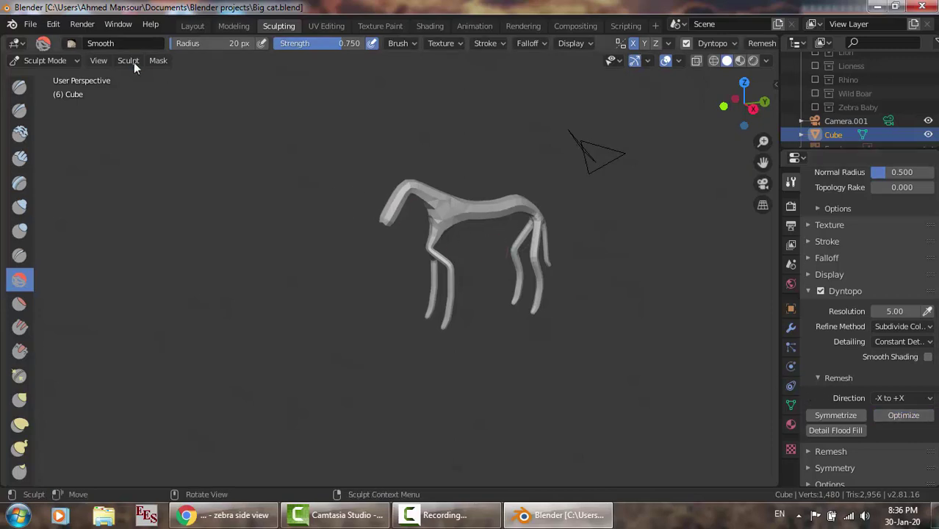
click(30, 24)
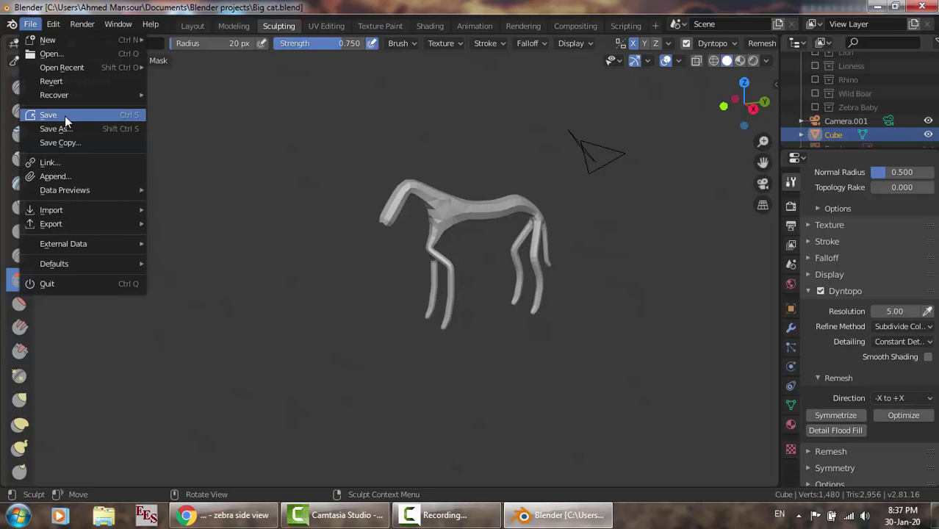
click(65, 115)
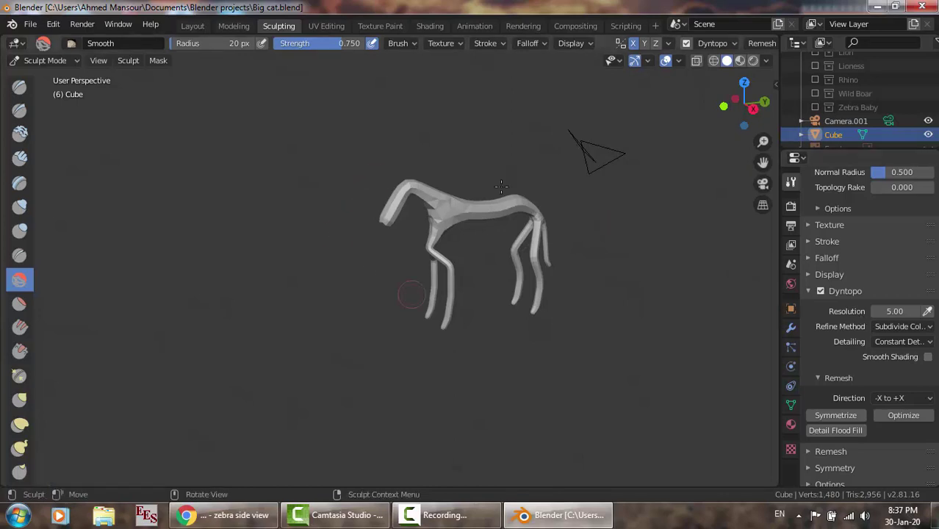
drag(764, 162, 698, 156)
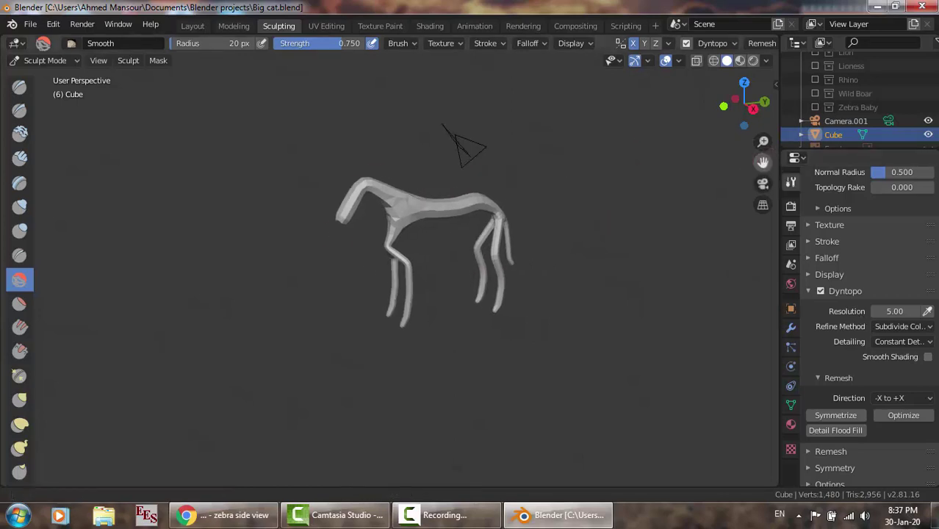
scroll(516, 204, up, 1)
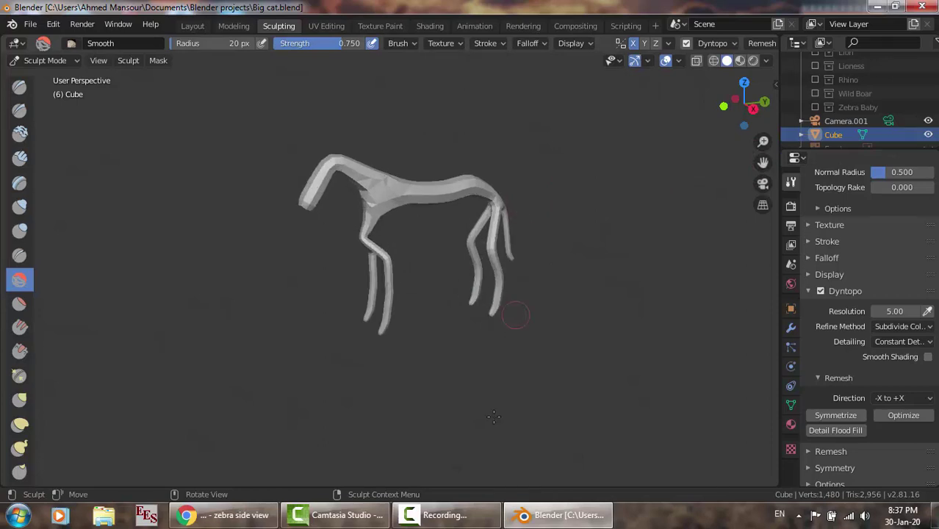
click(441, 515)
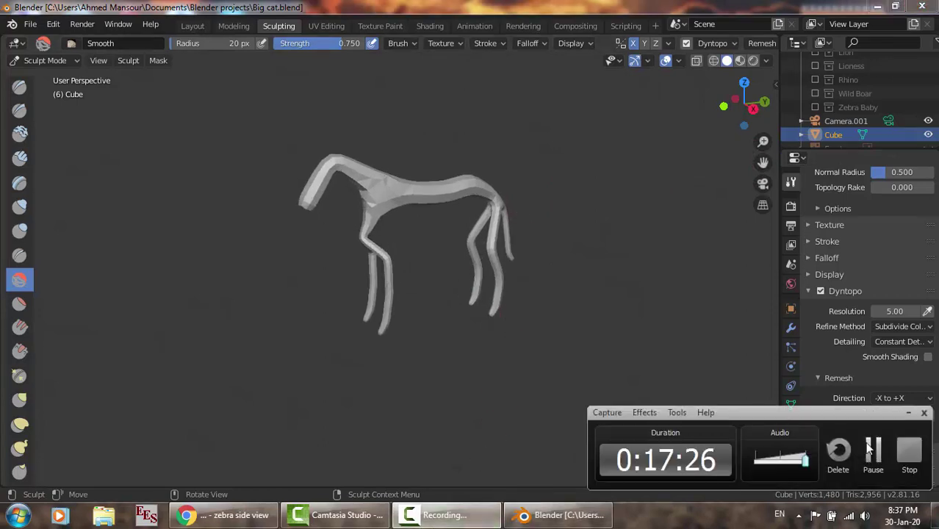
click(868, 449)
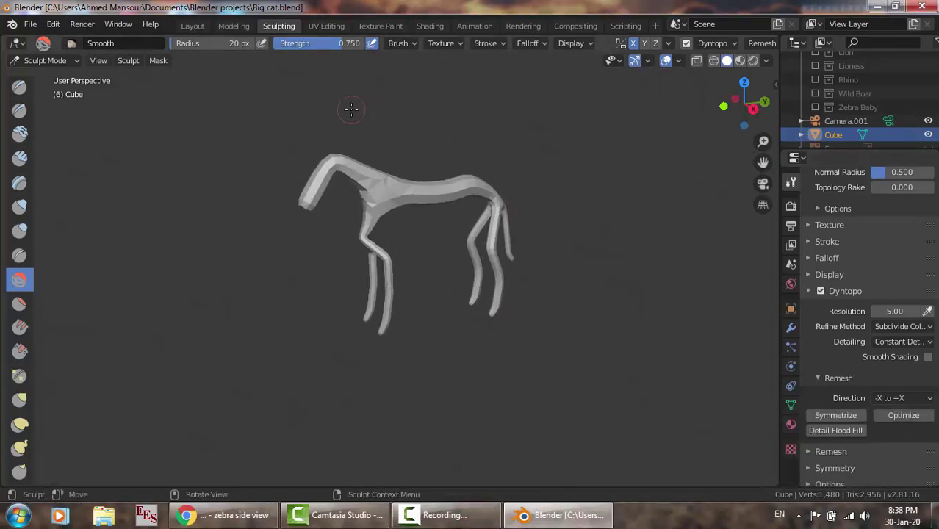
scroll(868, 113, down, 1)
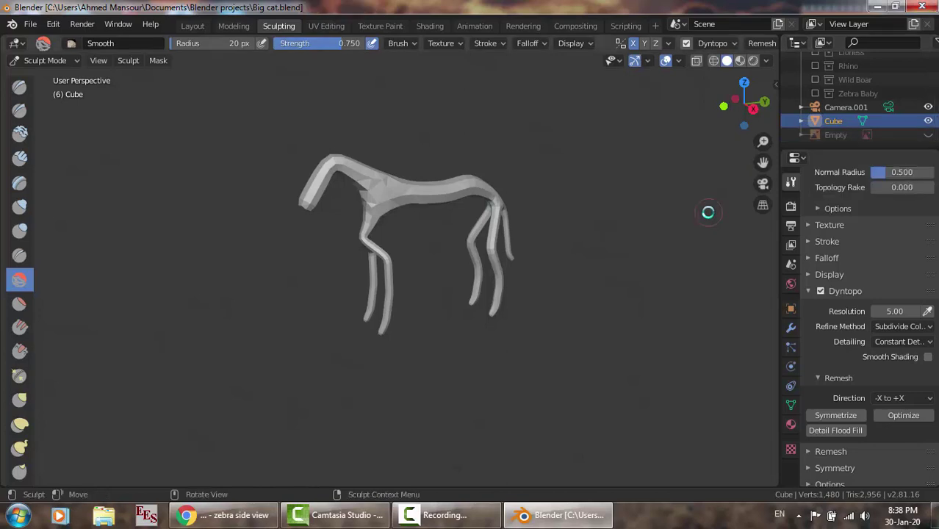
Show the zebra reference image again and view the model from the right side at a slight angle.
click(929, 134)
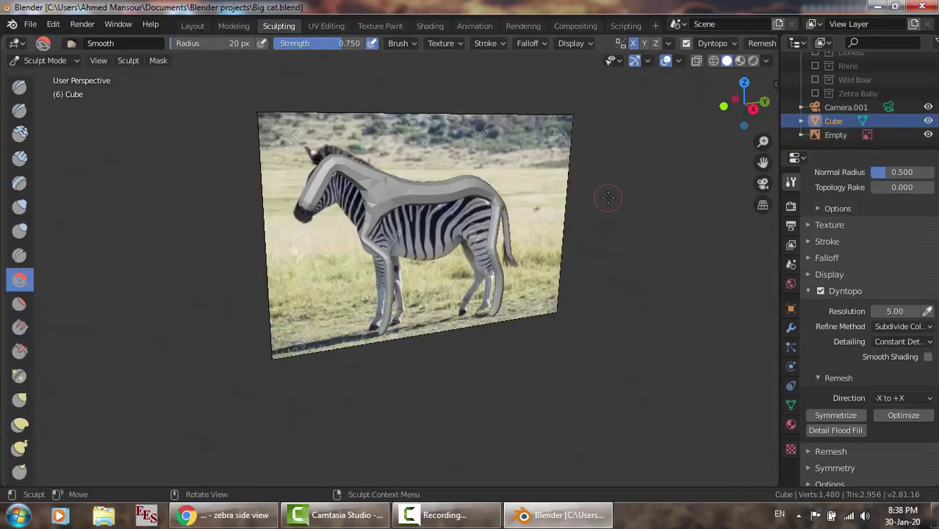
key(KP_3)
scroll(608, 197, up, 1)
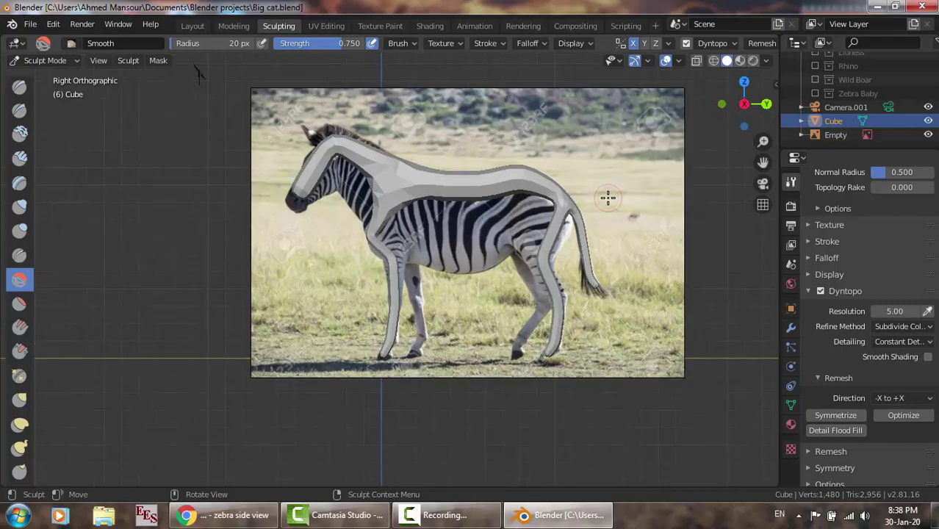
scroll(607, 197, up, 2)
middle_drag(608, 197, 637, 168)
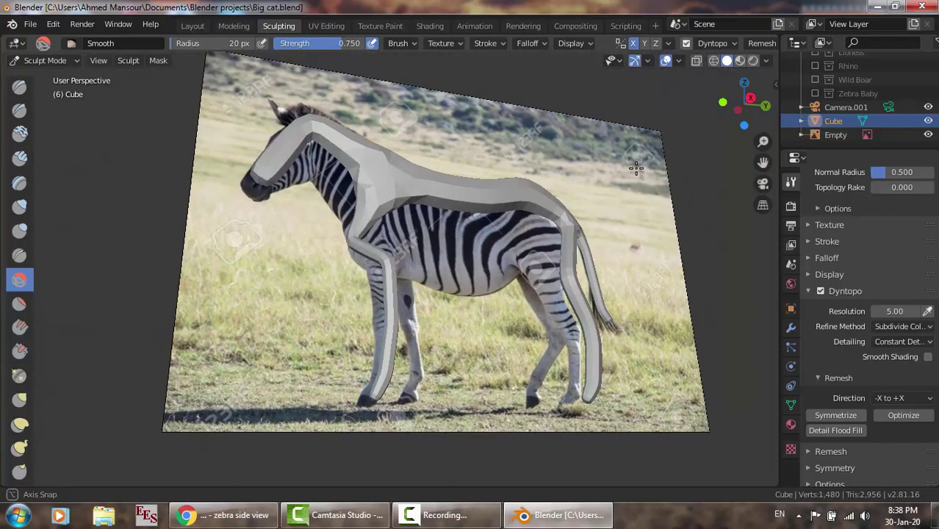
Select the Draw brush, keeping Dyntopo's refine method and Constant Detail mode unchanged.
click(18, 87)
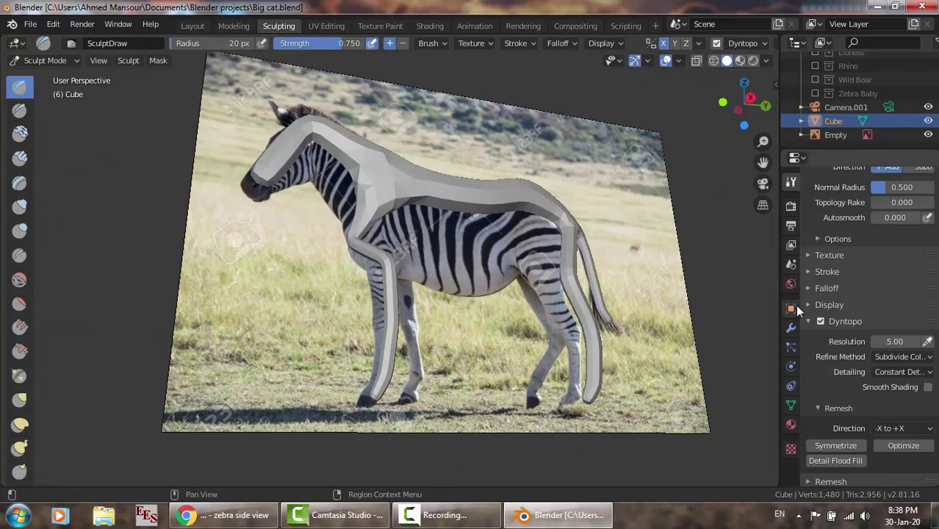
click(898, 356)
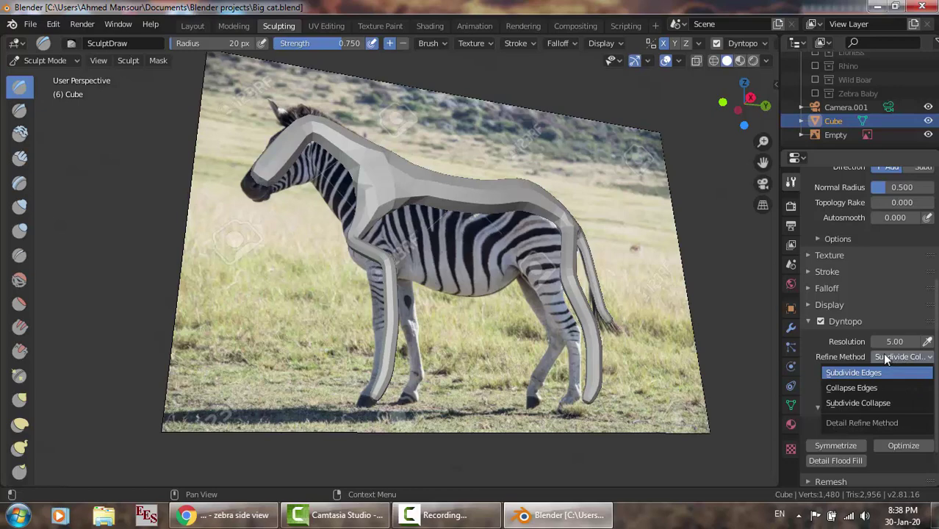
click(883, 352)
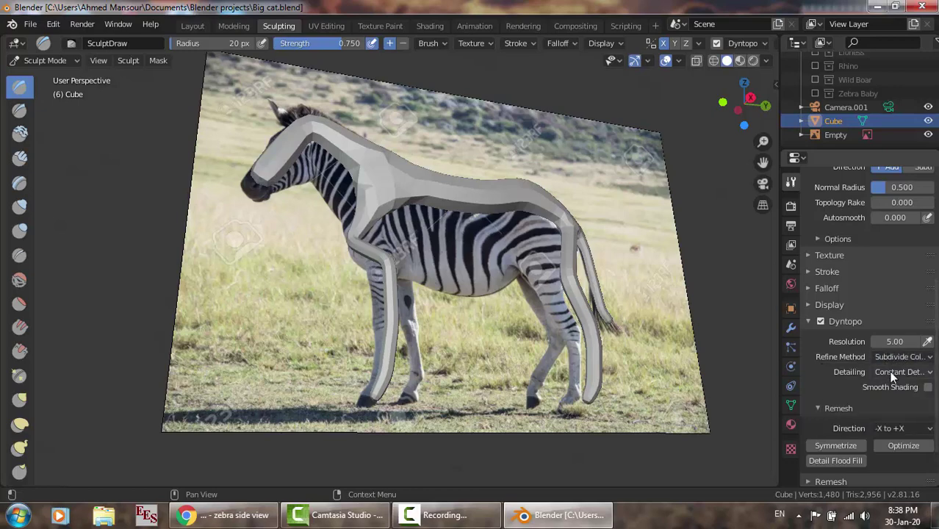
click(893, 372)
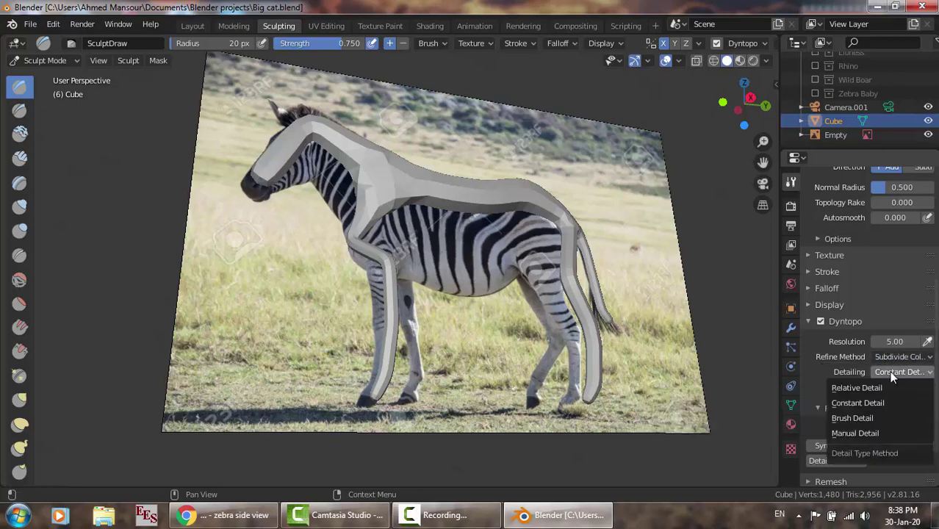
click(862, 402)
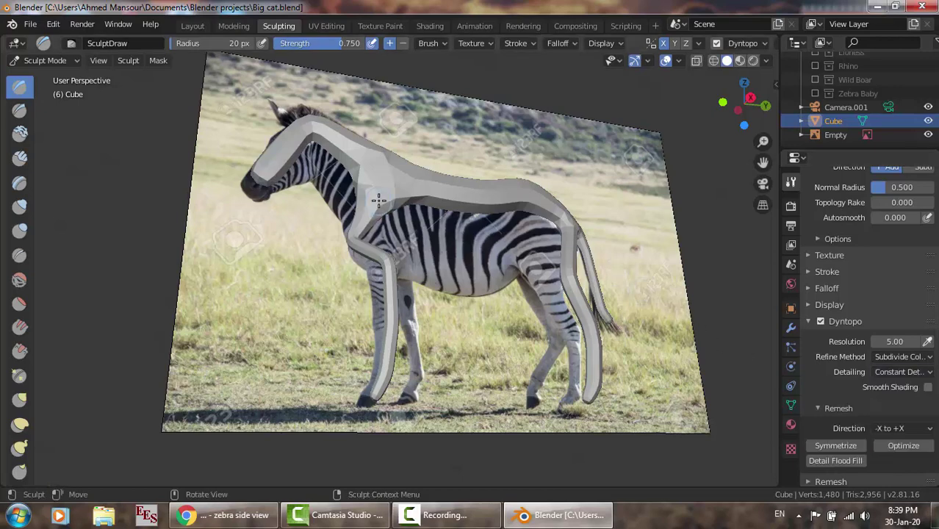
Build up the mesh along the zebra's back from shoulder to rump.
drag(386, 202, 458, 205)
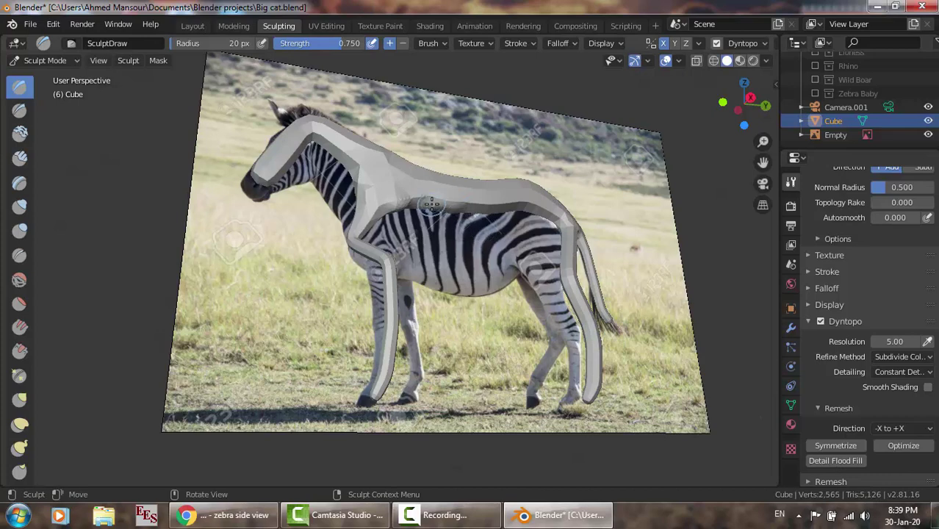
mouse_move(431, 206)
mouse_down()
mouse_move(484, 206)
mouse_move(564, 249)
mouse_move(539, 214)
mouse_up()
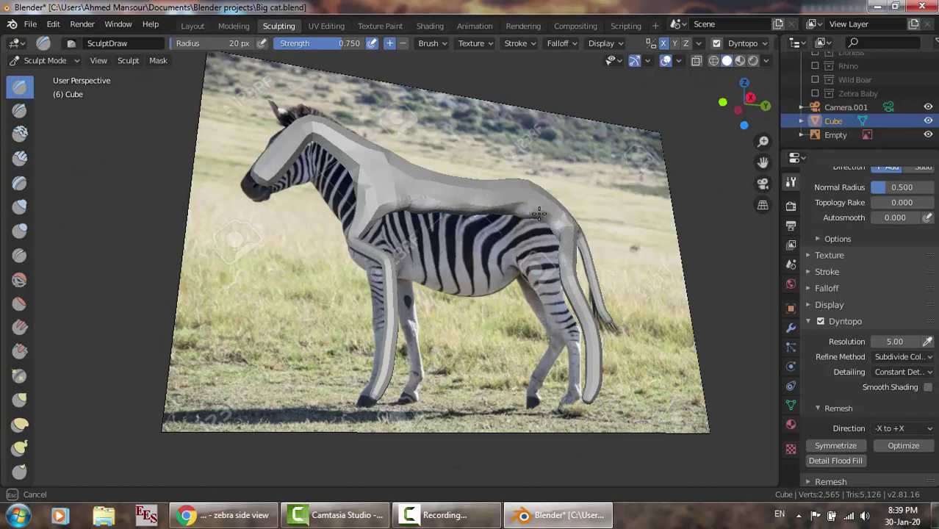
drag(539, 214, 594, 211)
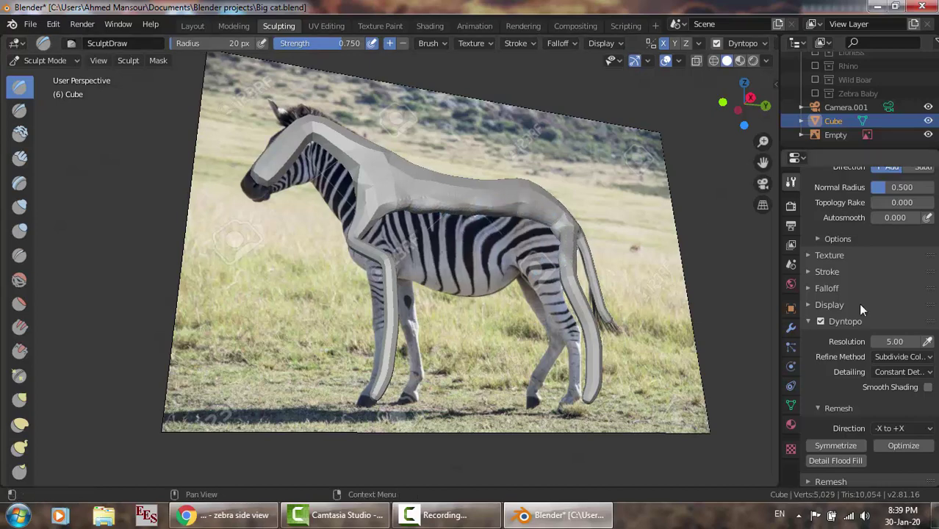
Set the brush radius to 50 px and bulk up the torso, lower body and belly.
scroll(859, 303, up, 3)
scroll(858, 303, up, 2)
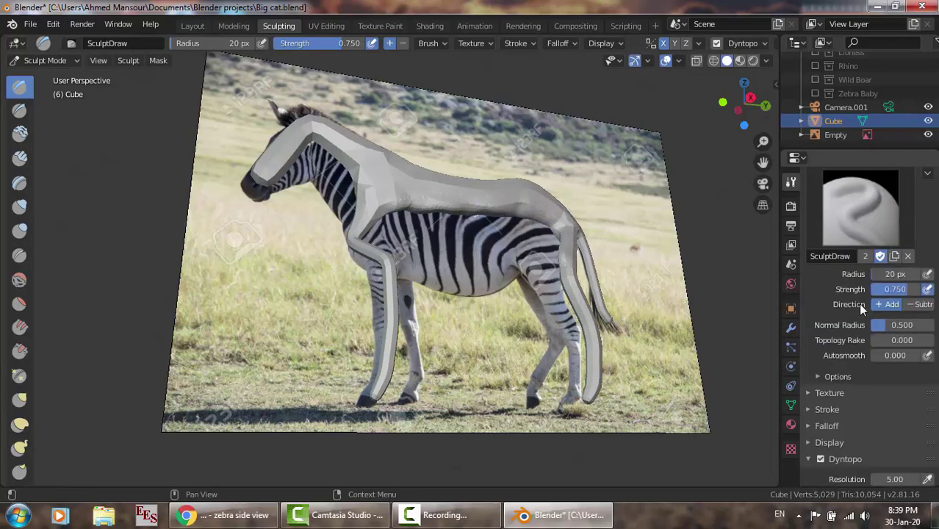
click(897, 273)
text(5)
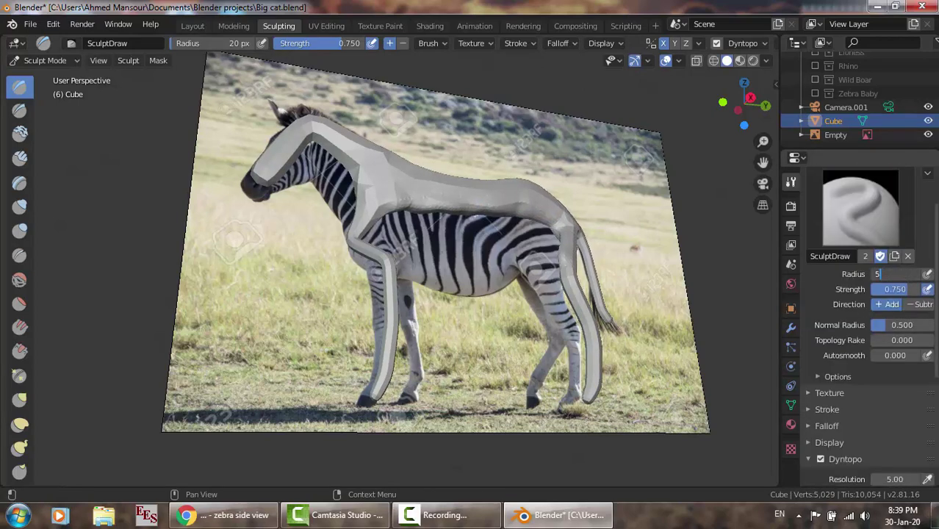
text(0)
key(Return)
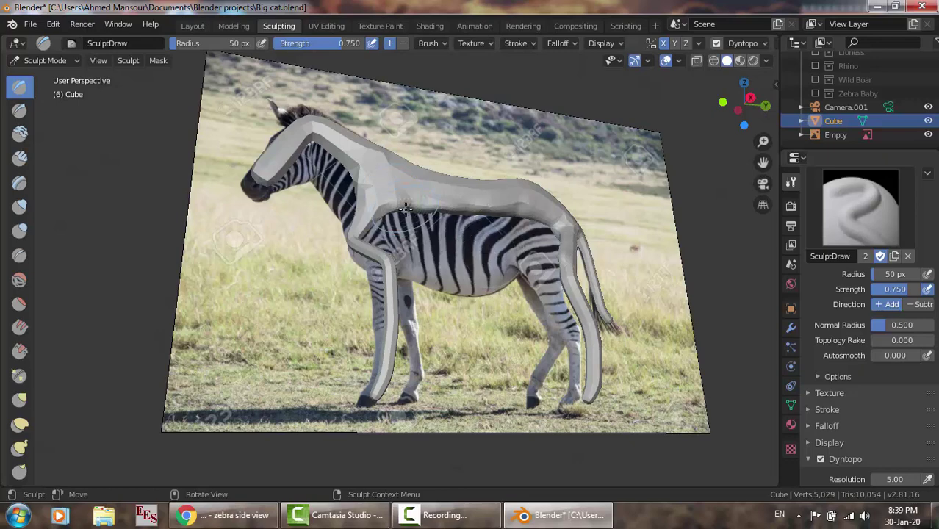
mouse_move(405, 210)
mouse_down()
mouse_move(522, 213)
mouse_move(553, 228)
mouse_up()
drag(420, 206, 550, 230)
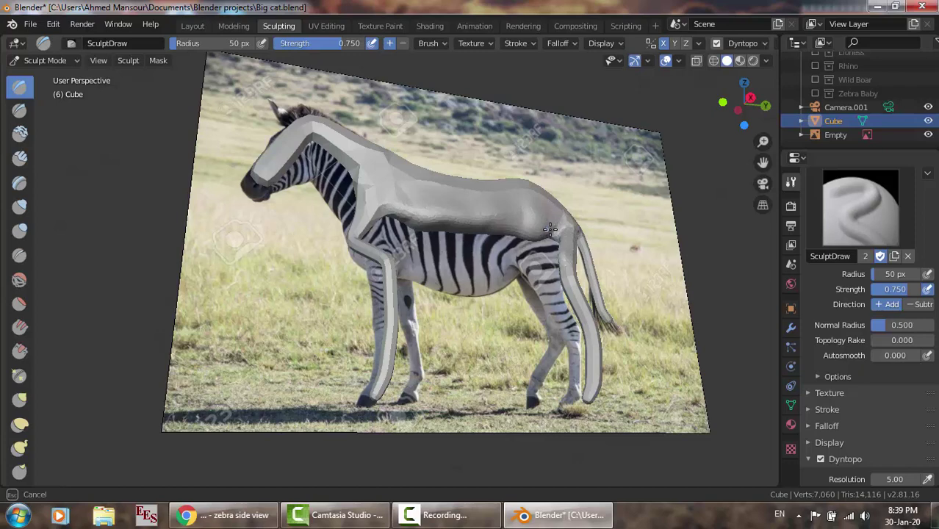
mouse_move(423, 221)
mouse_down()
mouse_move(381, 214)
mouse_move(441, 234)
mouse_up()
drag(378, 224, 553, 235)
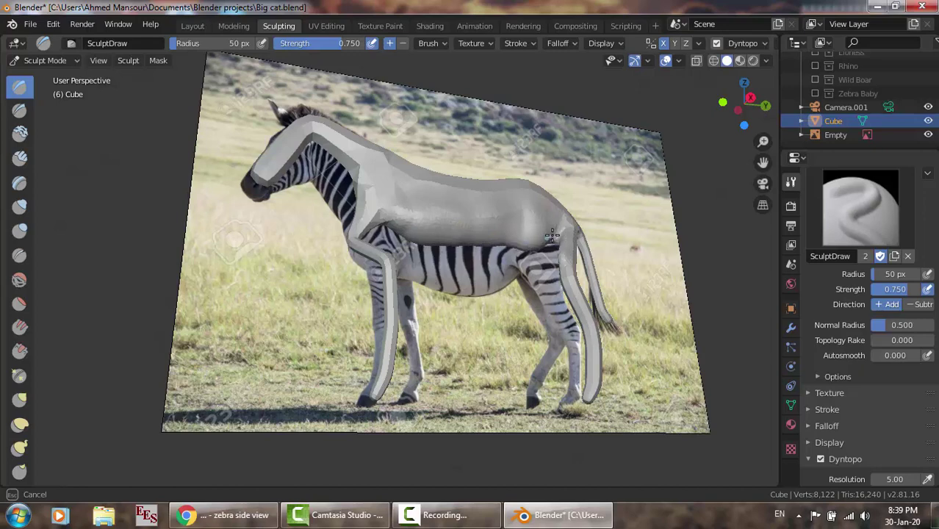
mouse_move(382, 232)
mouse_down()
mouse_move(547, 242)
mouse_move(402, 237)
mouse_move(434, 256)
mouse_move(504, 265)
mouse_move(456, 273)
mouse_move(413, 255)
mouse_move(441, 273)
mouse_move(489, 278)
mouse_move(518, 257)
mouse_up()
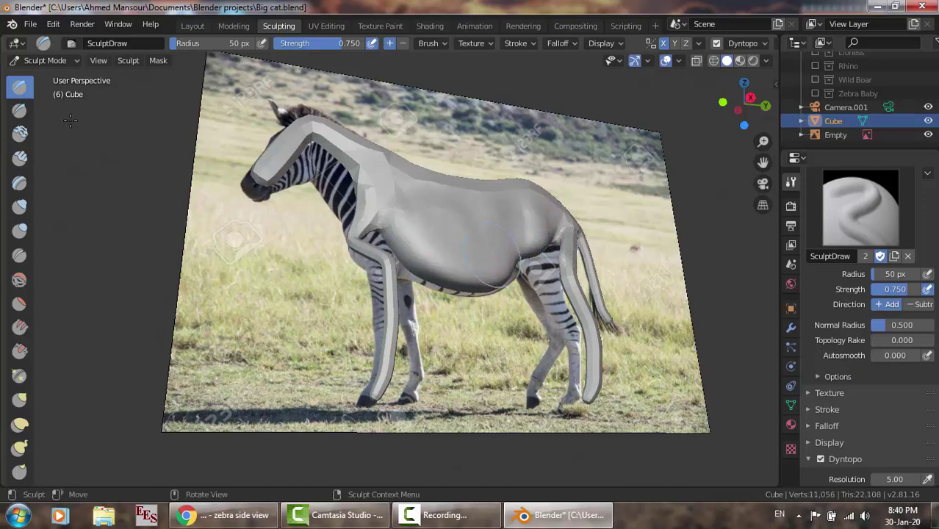
Switch to the Inflate/Deflate brush and swell the hind leg and belly.
click(19, 207)
mouse_move(558, 250)
mouse_down()
mouse_move(588, 349)
mouse_move(577, 316)
mouse_up()
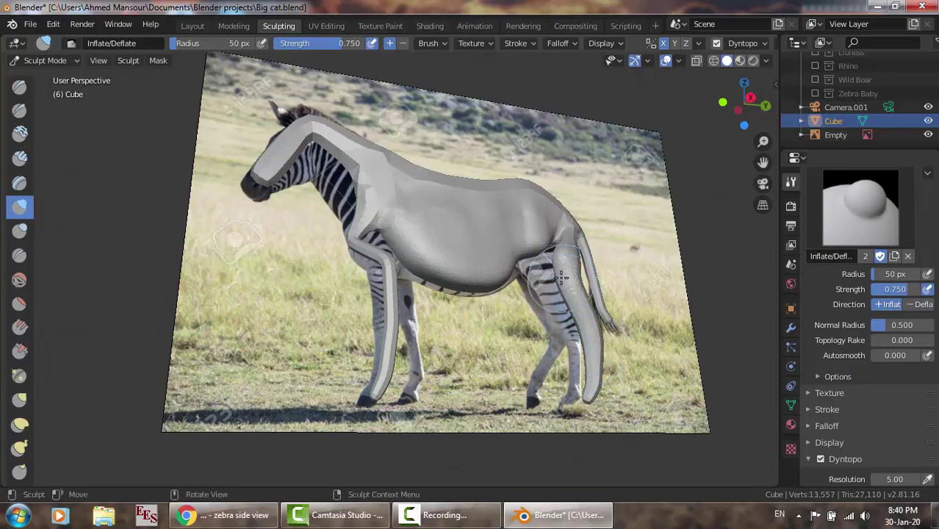
key(KP_3)
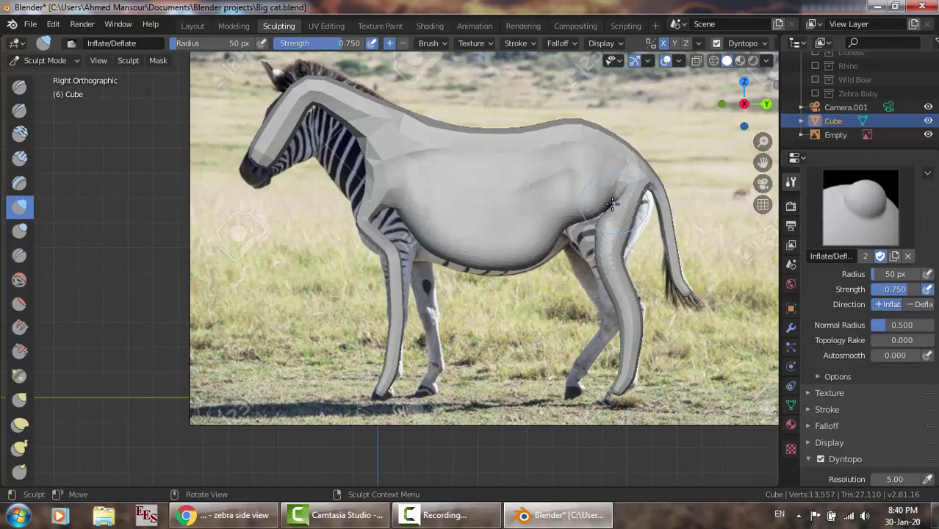
mouse_move(612, 207)
middle_down()
mouse_move(637, 172)
mouse_move(663, 92)
middle_up()
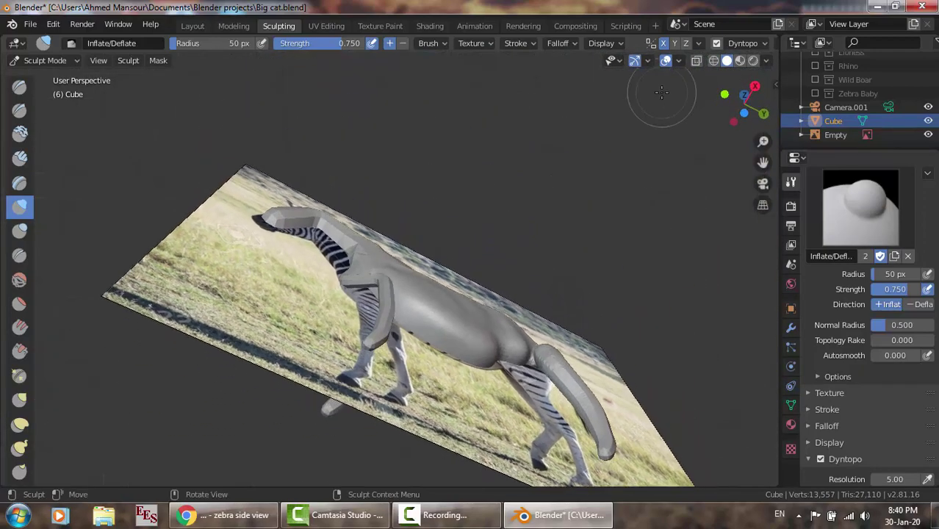
mouse_move(507, 360)
mouse_down()
mouse_move(511, 348)
mouse_move(535, 357)
mouse_up()
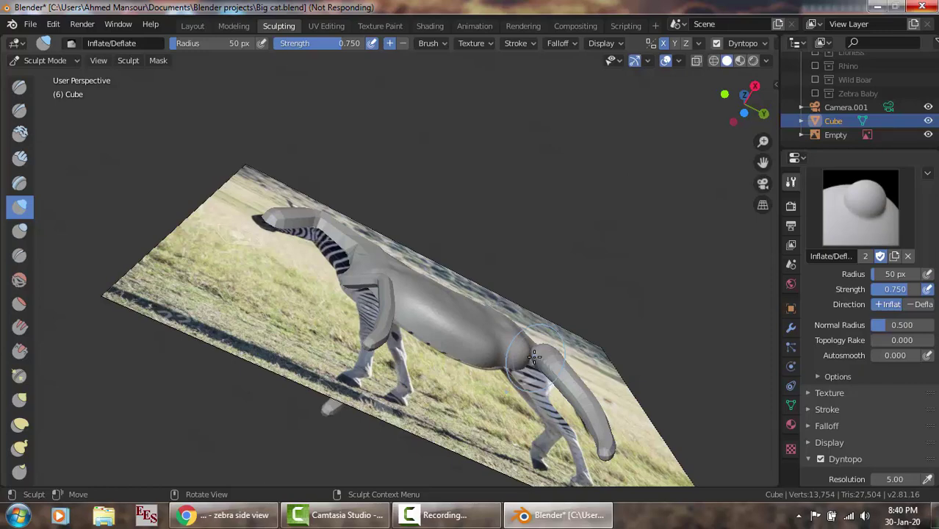
Inflate the belly near the rear leg from side and top views.
key(KP_3)
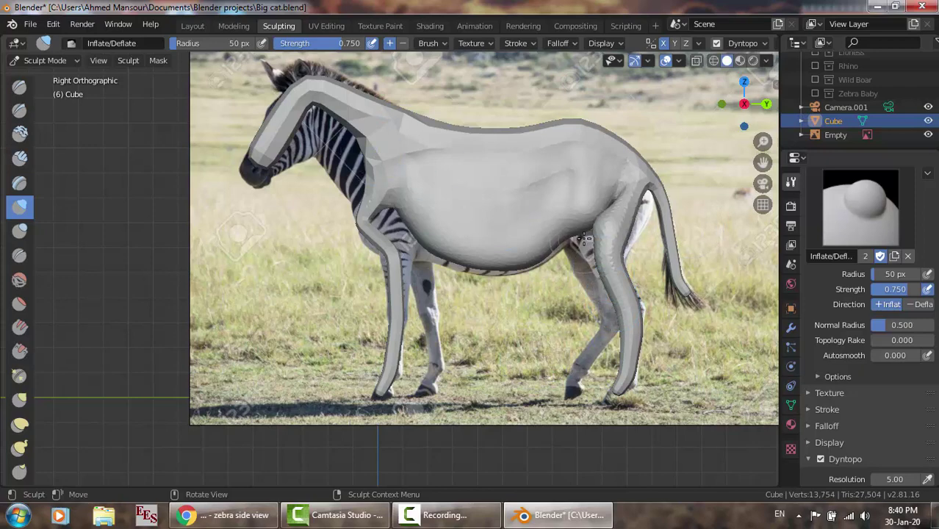
middle_drag(583, 239, 544, 234)
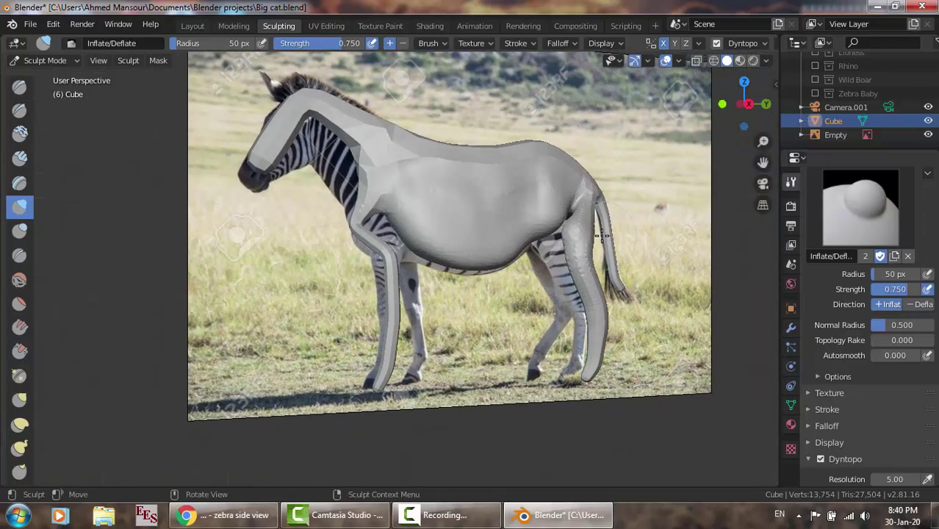
drag(544, 234, 551, 233)
mouse_move(551, 234)
middle_down()
mouse_move(547, 166)
mouse_move(547, 176)
middle_up()
drag(547, 316, 561, 285)
middle_drag(560, 285, 526, 357)
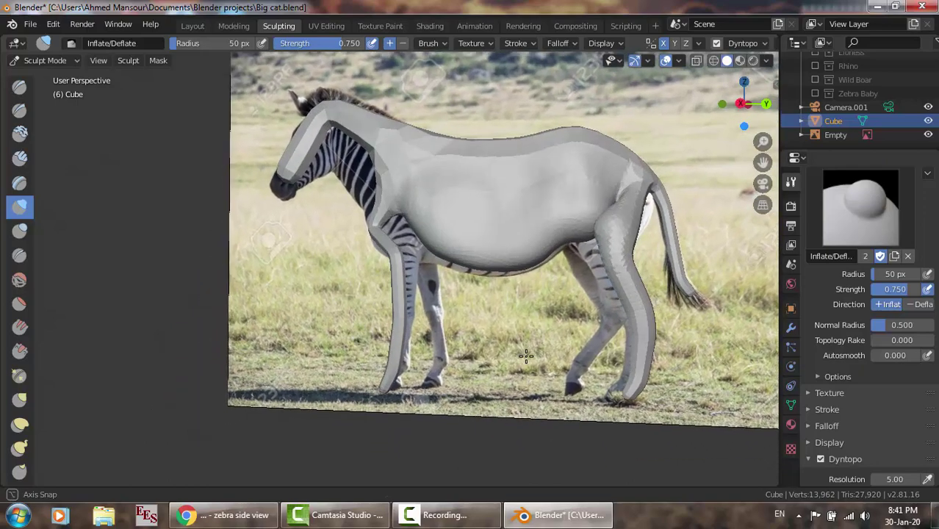
Inflate the hip, chest and hind thigh, finishing in straight Right Orthographic view.
mouse_move(581, 239)
mouse_down()
mouse_move(614, 196)
mouse_move(599, 217)
mouse_up()
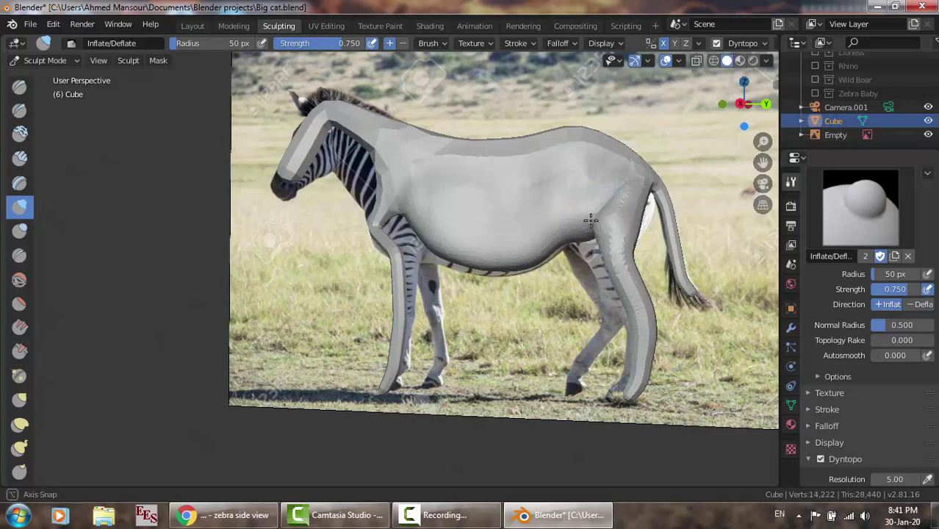
mouse_move(610, 205)
middle_down()
mouse_move(494, 225)
mouse_move(596, 214)
mouse_move(609, 222)
middle_up()
mouse_move(384, 206)
mouse_down()
mouse_move(373, 235)
mouse_move(386, 253)
mouse_move(379, 224)
mouse_move(418, 244)
mouse_move(392, 219)
mouse_move(396, 300)
mouse_move(380, 220)
mouse_move(396, 221)
mouse_move(406, 240)
mouse_move(401, 223)
mouse_up()
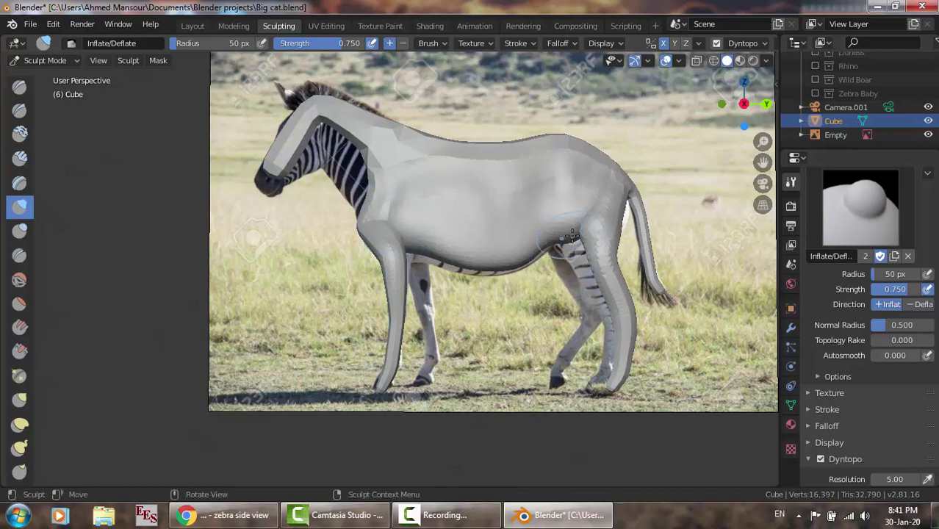
key(KP_3)
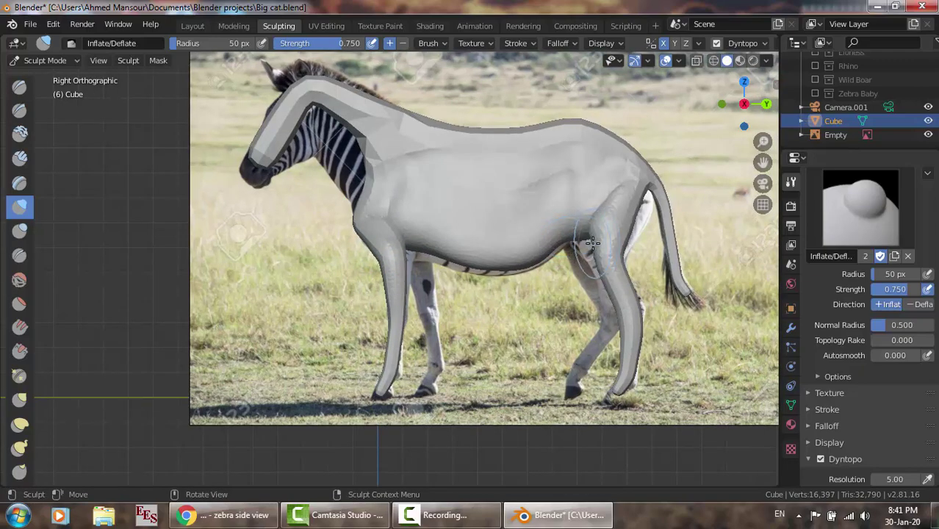
mouse_move(582, 235)
mouse_down()
mouse_move(591, 233)
mouse_move(593, 253)
mouse_move(616, 242)
mouse_move(633, 233)
mouse_move(644, 206)
mouse_move(624, 242)
mouse_move(582, 247)
mouse_move(606, 213)
mouse_up()
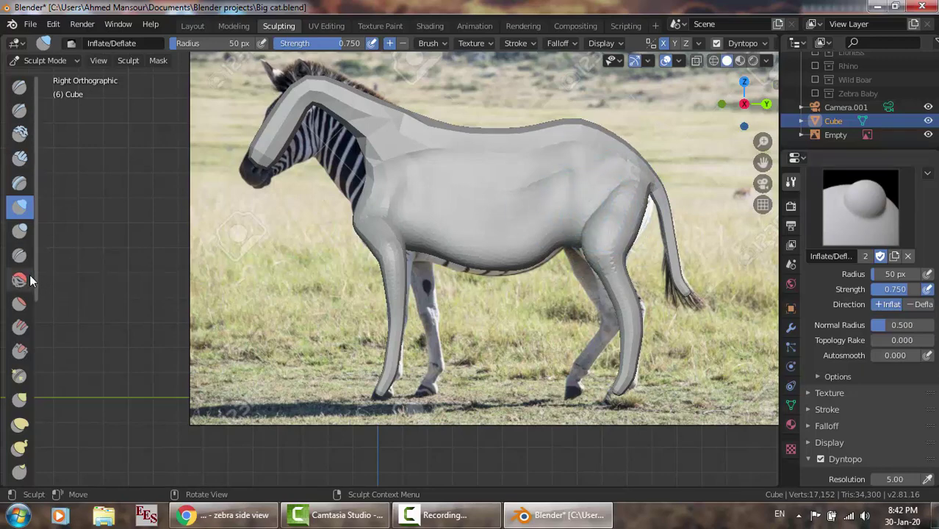
Use the Fill/Deepen brush to fill in the rump and shoulder surfaces.
click(20, 327)
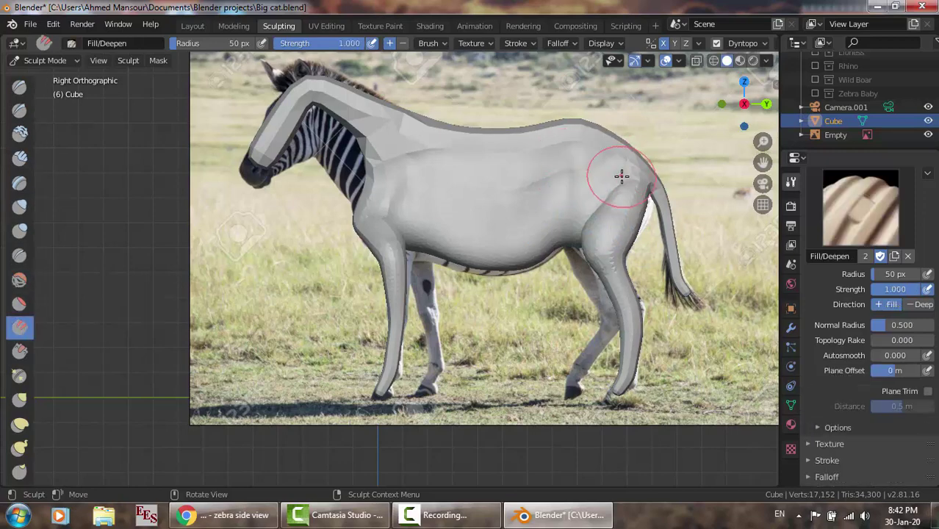
mouse_move(621, 182)
mouse_down()
mouse_move(587, 239)
mouse_move(594, 209)
mouse_up()
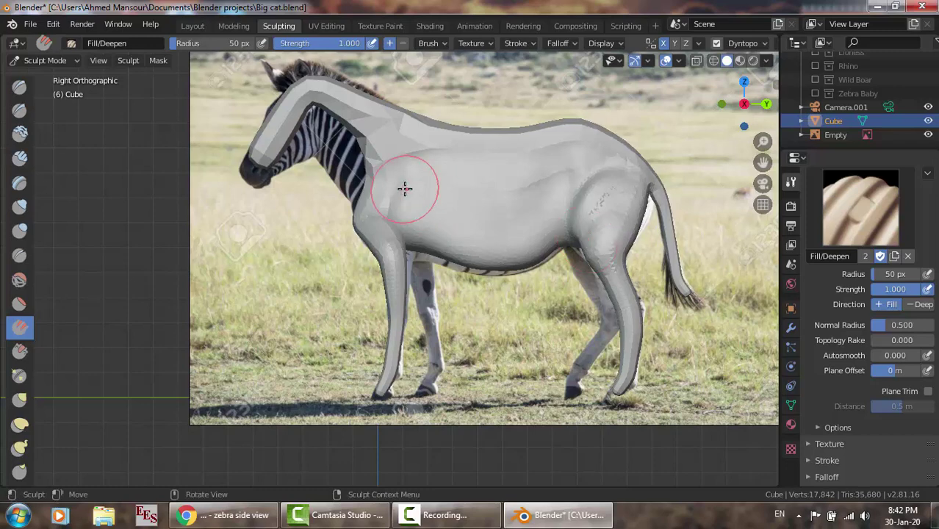
mouse_move(390, 225)
mouse_down()
mouse_move(386, 199)
mouse_move(392, 213)
mouse_move(400, 179)
mouse_move(386, 209)
mouse_move(396, 222)
mouse_up()
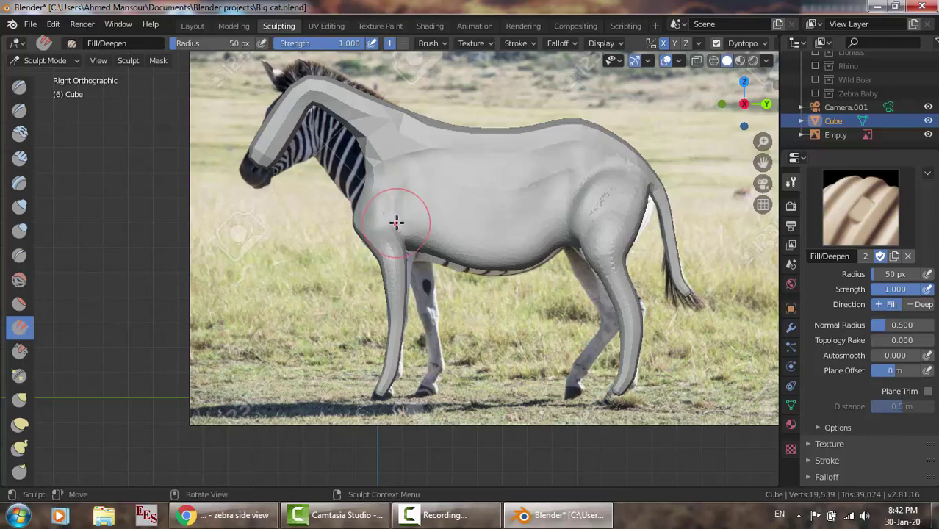
mouse_move(397, 222)
middle_down()
mouse_move(519, 226)
mouse_move(493, 240)
middle_up()
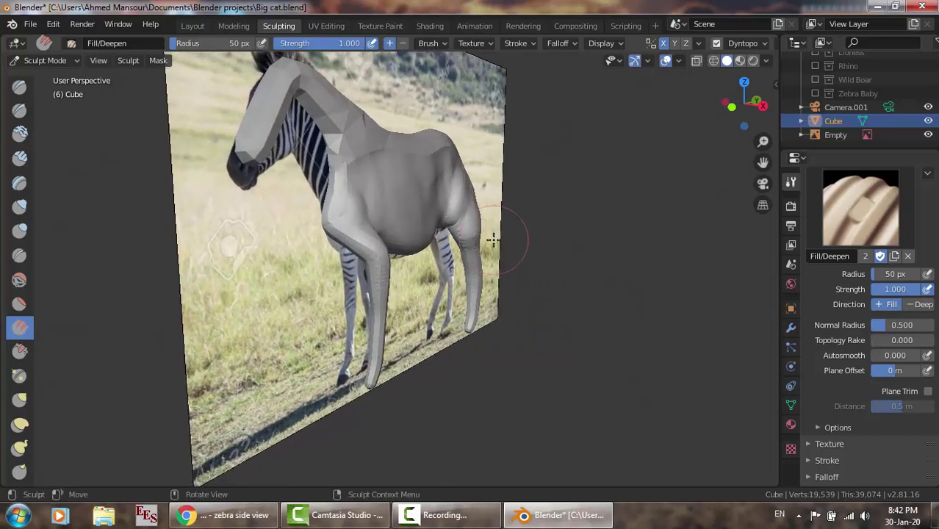
Return to the Inflate/Deflate brush and inflate the belly on the near side.
click(19, 208)
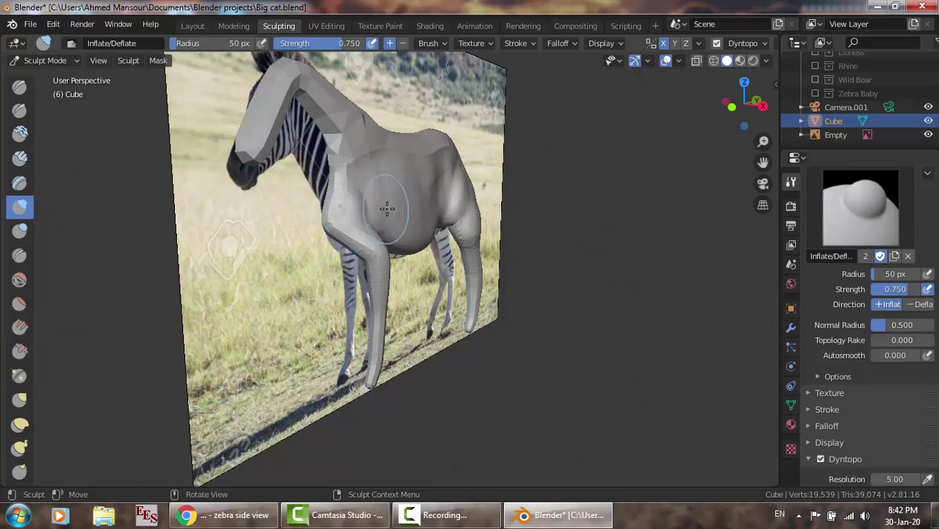
mouse_move(386, 207)
mouse_down()
mouse_move(370, 195)
mouse_move(391, 204)
mouse_move(368, 168)
mouse_move(425, 157)
mouse_move(397, 202)
mouse_move(391, 171)
mouse_move(417, 197)
mouse_up()
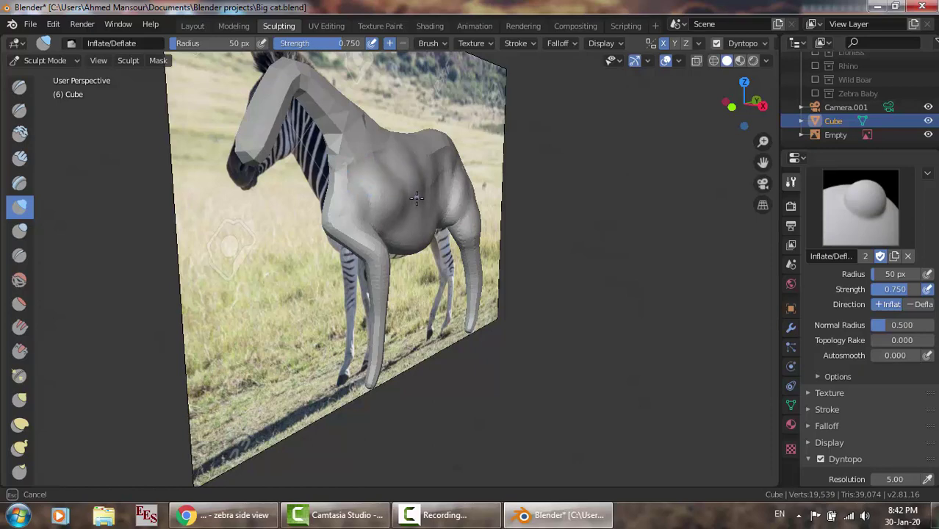
drag(407, 229, 412, 212)
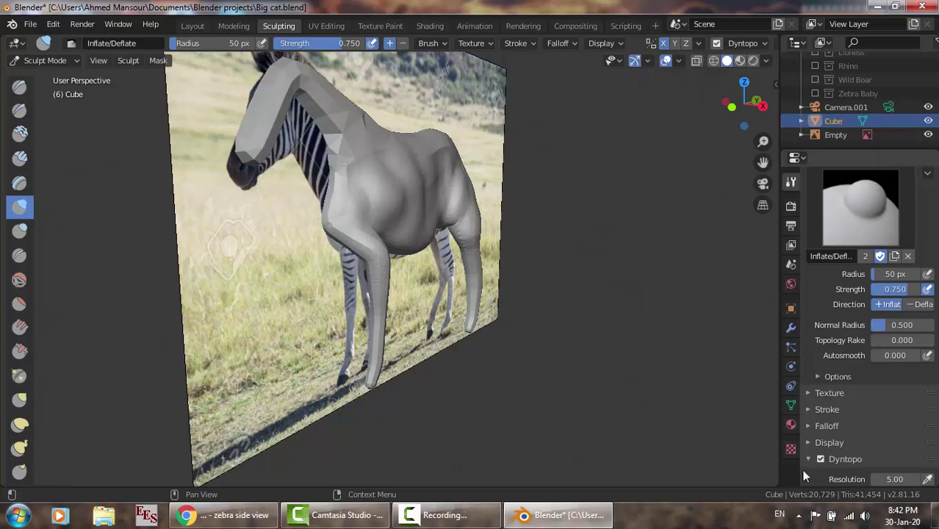
mouse_move(425, 193)
mouse_down()
mouse_move(430, 213)
mouse_move(430, 175)
mouse_move(384, 160)
mouse_move(428, 159)
mouse_move(452, 197)
mouse_move(450, 178)
mouse_move(455, 190)
mouse_move(415, 188)
mouse_move(450, 181)
mouse_up()
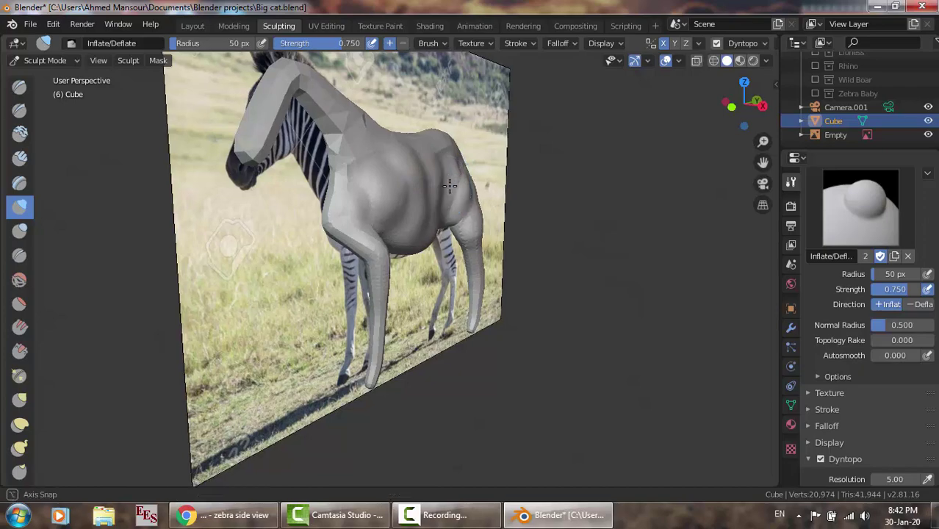
Inflate the lower belly from the zebra's far side, then orbit back into perspective.
mouse_move(449, 181)
alt+middle_down()
mouse_move(363, 174)
mouse_move(252, 193)
alt+middle_up()
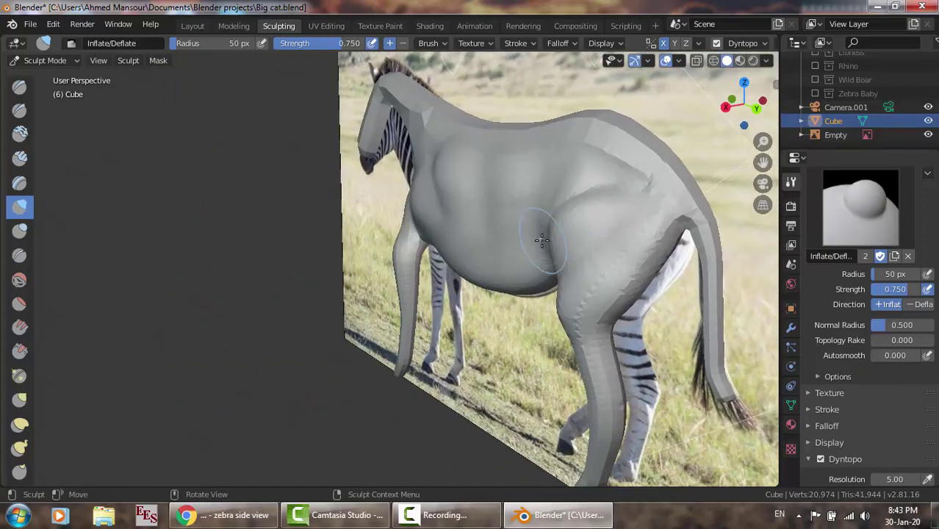
mouse_move(547, 245)
mouse_down()
mouse_move(507, 237)
mouse_move(540, 243)
mouse_move(562, 209)
mouse_move(611, 185)
mouse_move(501, 173)
mouse_up()
mouse_move(451, 200)
mouse_down()
mouse_move(436, 205)
mouse_move(471, 246)
mouse_move(533, 256)
mouse_move(485, 254)
mouse_move(455, 233)
mouse_move(425, 180)
mouse_move(438, 174)
mouse_move(487, 211)
mouse_move(517, 210)
mouse_up()
mouse_move(519, 209)
middle_down()
mouse_move(624, 200)
mouse_move(593, 202)
mouse_move(603, 202)
middle_up()
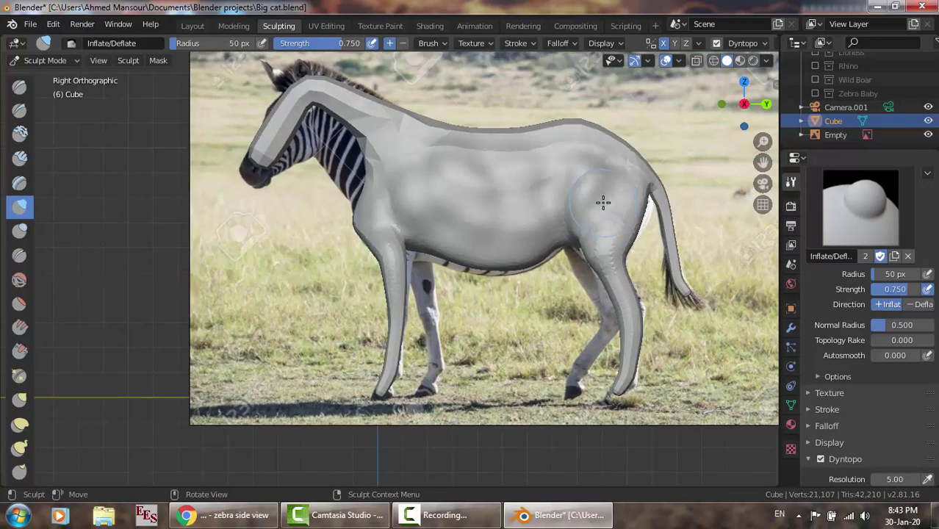
middle_drag(346, 150, 416, 142)
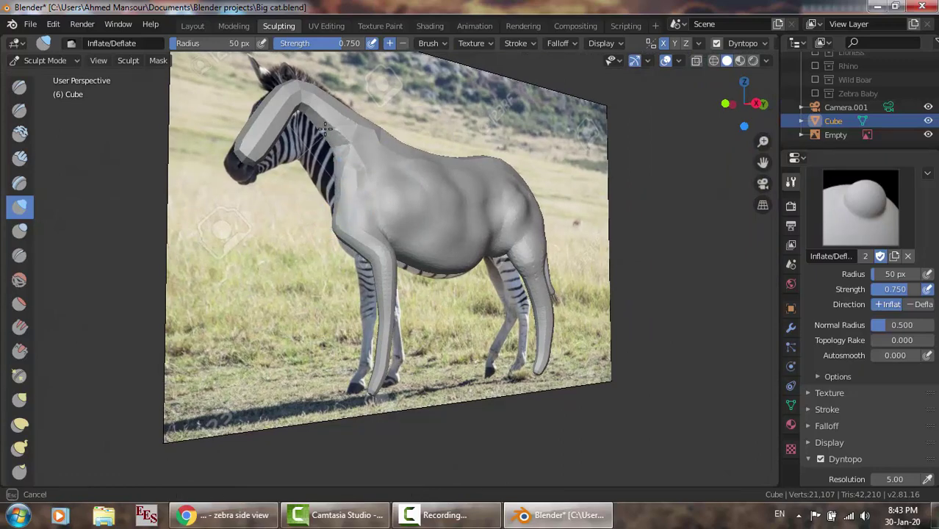
Inflate and round out the zebra's neck, including its front.
drag(324, 128, 335, 172)
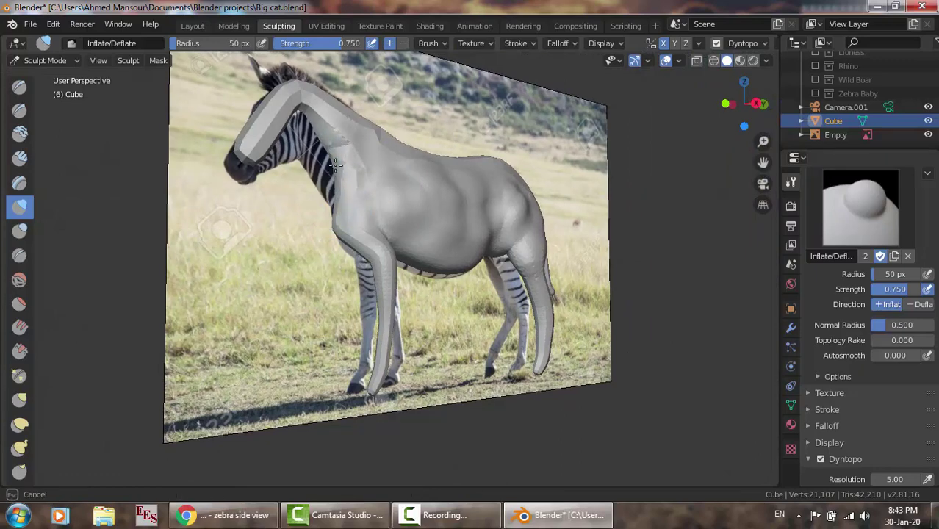
drag(337, 180, 336, 180)
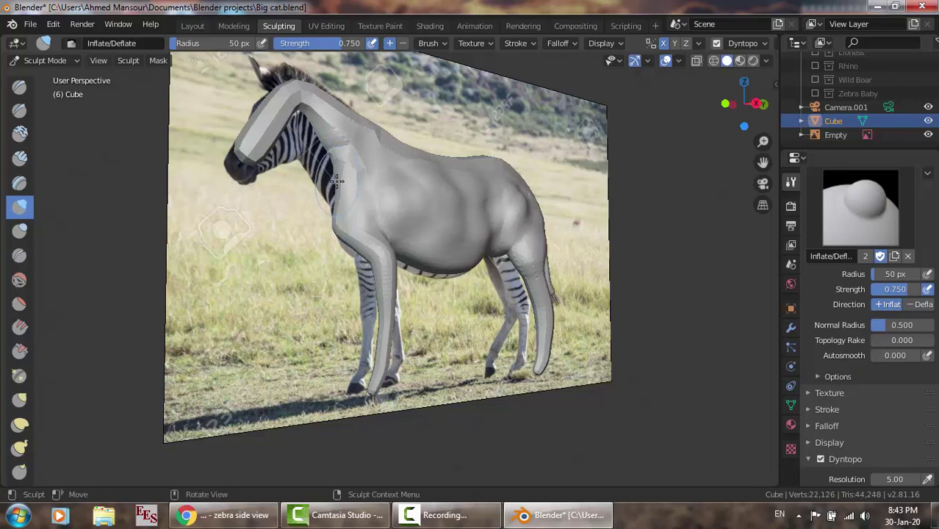
mouse_move(334, 168)
mouse_down()
mouse_move(317, 135)
mouse_move(331, 180)
mouse_up()
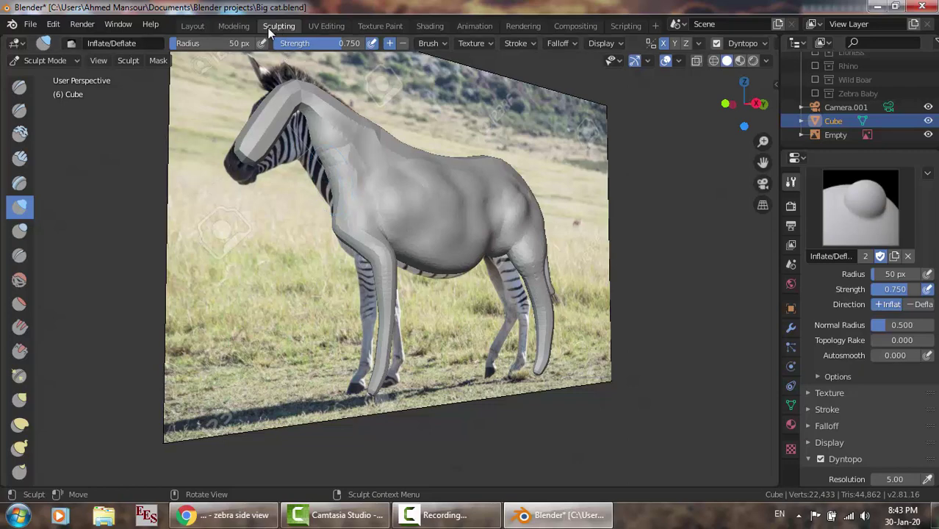
mouse_move(330, 181)
mouse_down()
mouse_move(314, 138)
mouse_move(333, 195)
mouse_move(311, 130)
mouse_up()
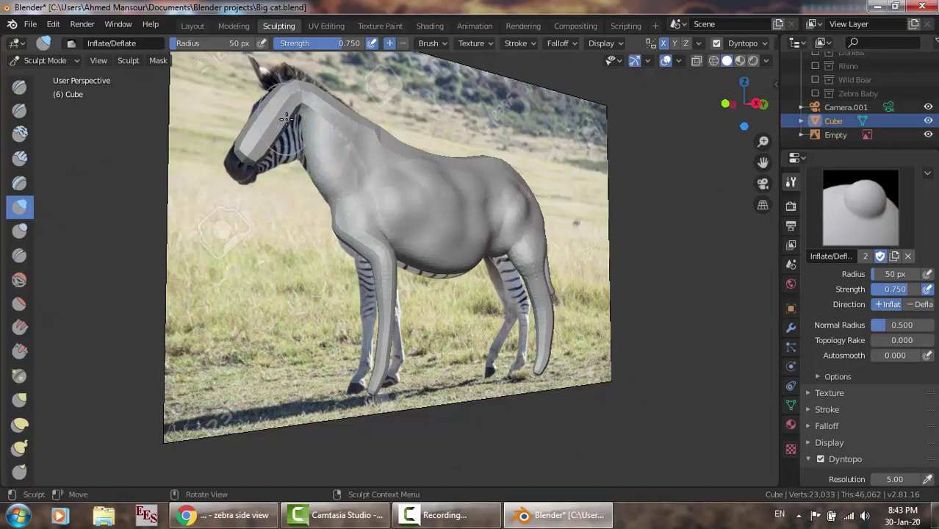
Inflate the zebra's head and upper neck from a side view.
middle_drag(286, 117, 300, 162)
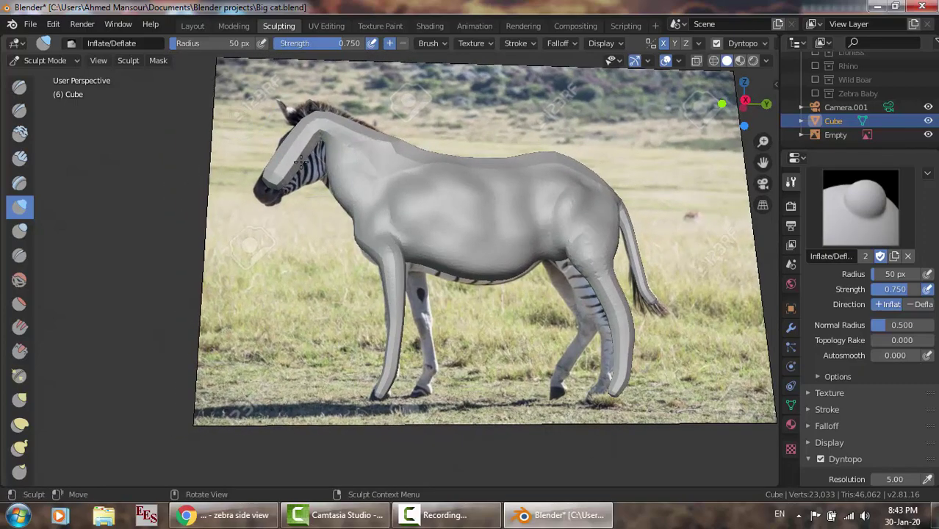
mouse_move(299, 162)
mouse_down()
mouse_move(294, 173)
mouse_move(306, 156)
mouse_up()
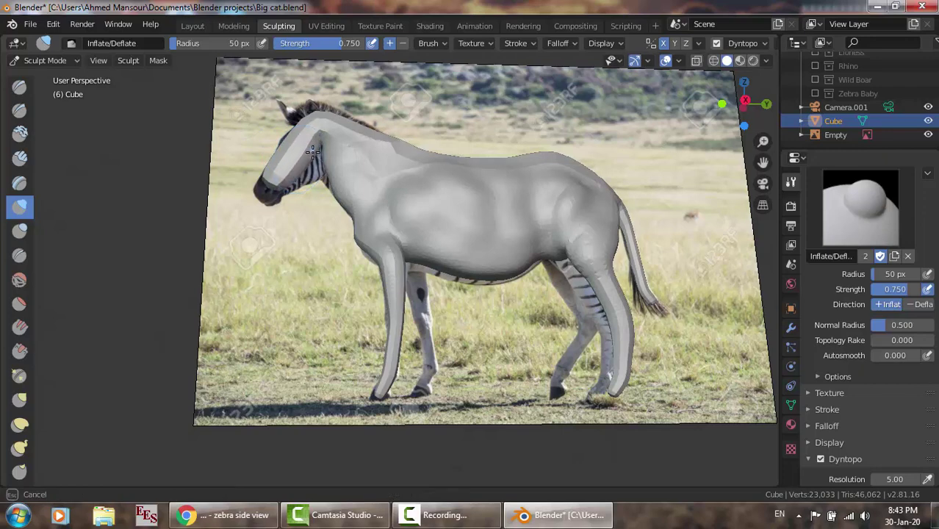
drag(302, 164, 308, 160)
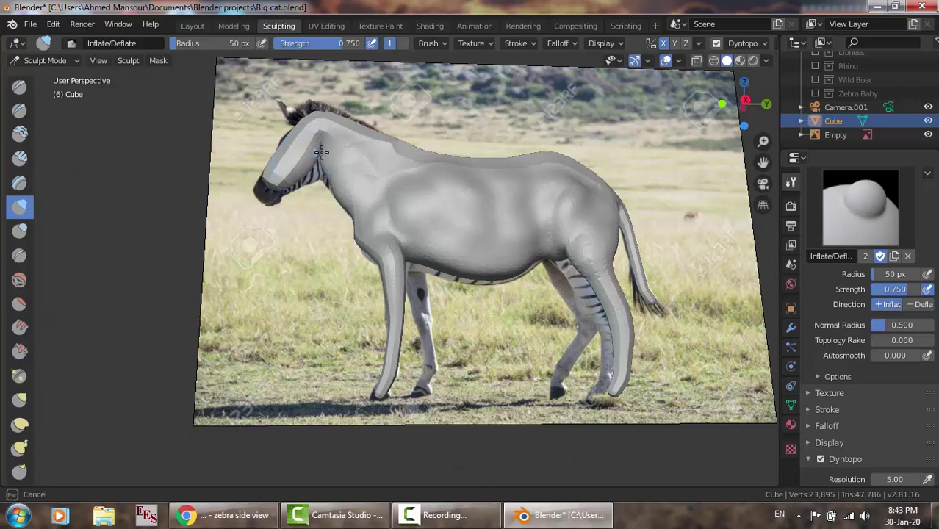
drag(307, 161, 322, 171)
mouse_move(312, 175)
mouse_down()
mouse_move(275, 192)
mouse_move(272, 184)
mouse_up()
Round out the head and muzzle from an angled view, then bring up the File menu to save.
middle_drag(314, 183, 286, 154)
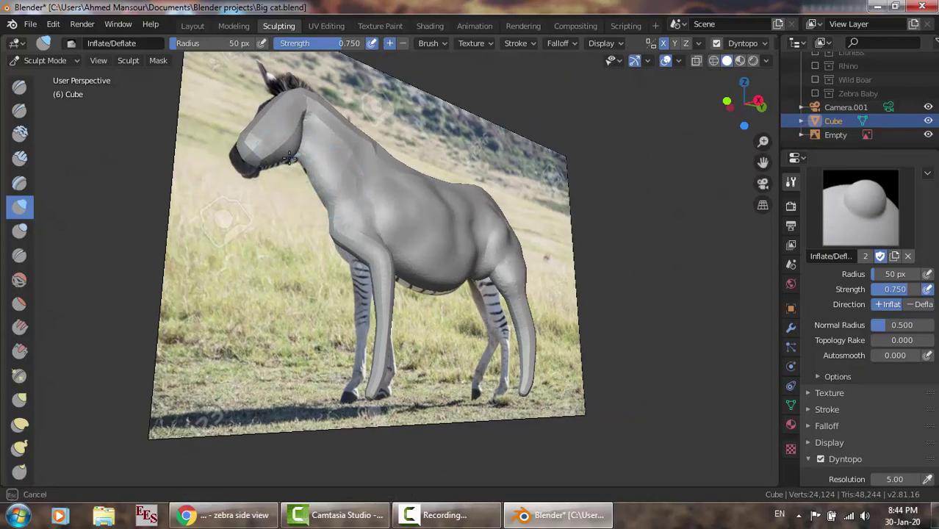
middle_drag(286, 154, 244, 159)
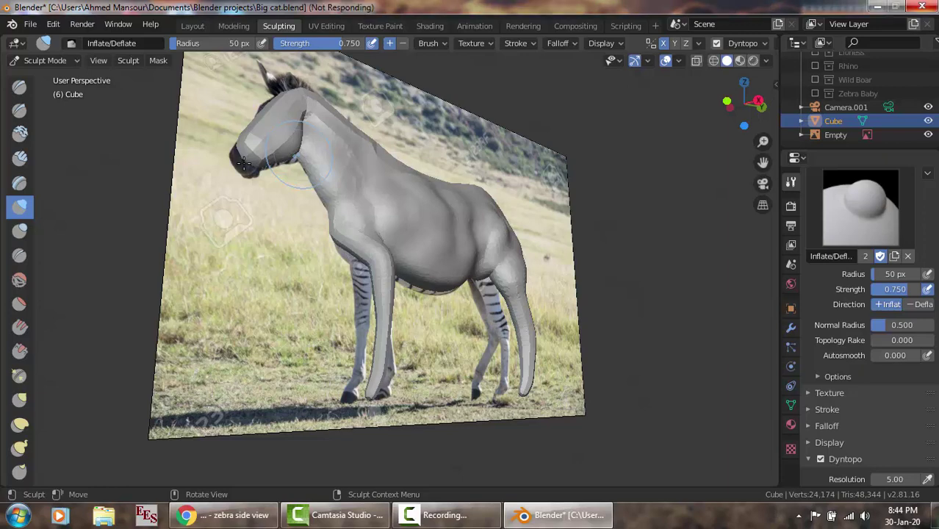
mouse_move(243, 163)
mouse_down()
mouse_move(250, 166)
mouse_move(240, 162)
mouse_up()
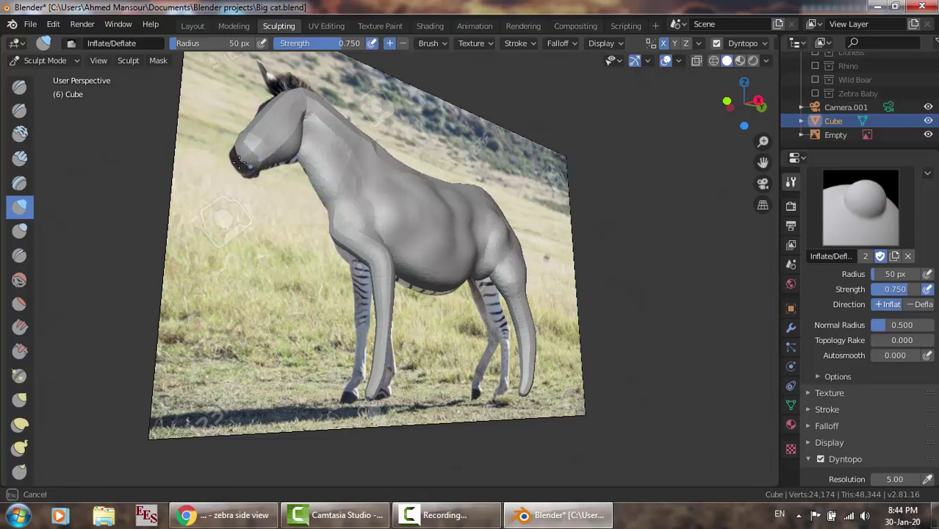
drag(240, 161, 243, 166)
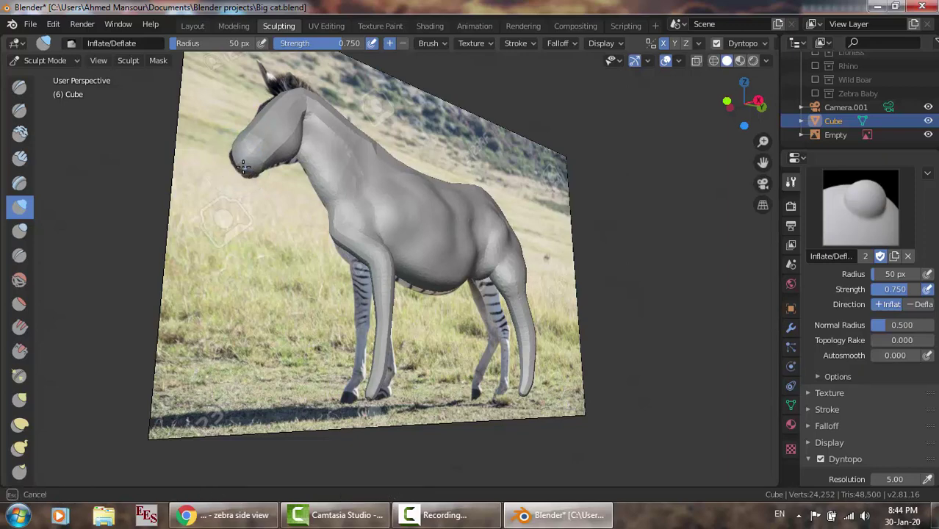
drag(244, 166, 247, 172)
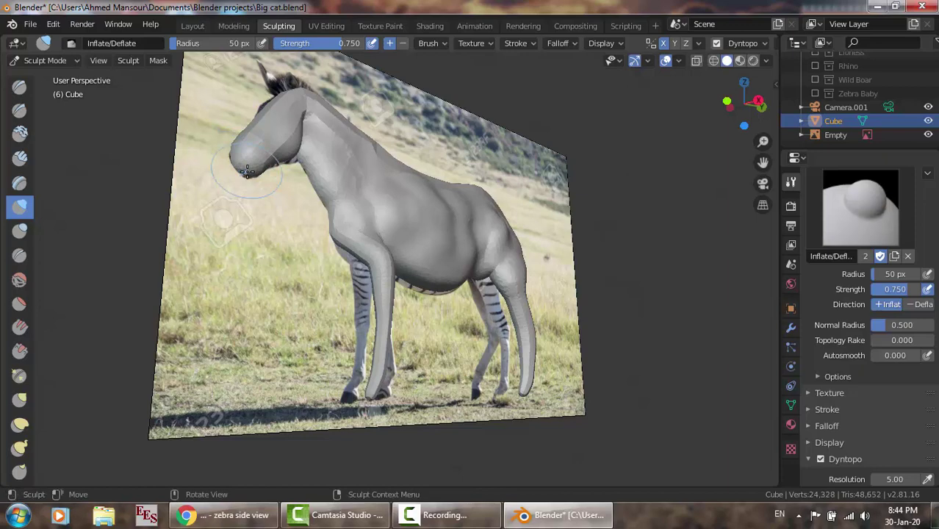
click(30, 24)
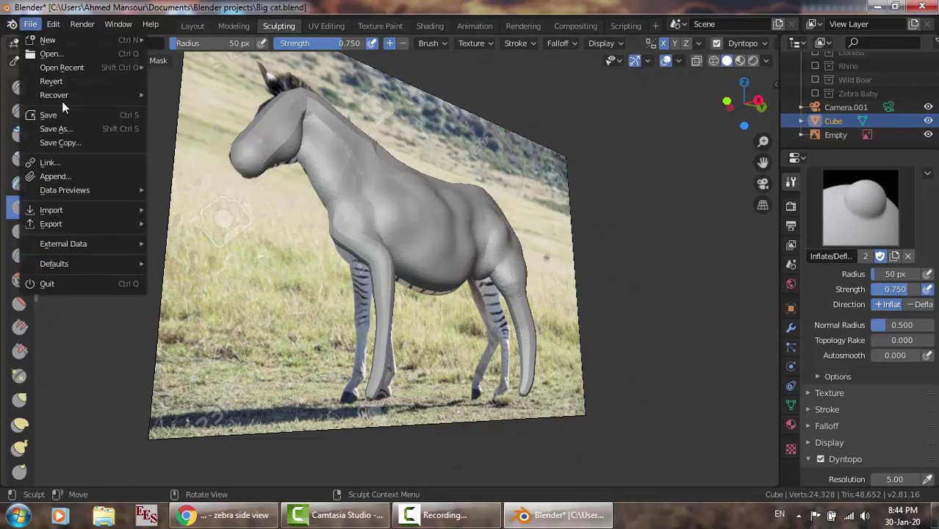
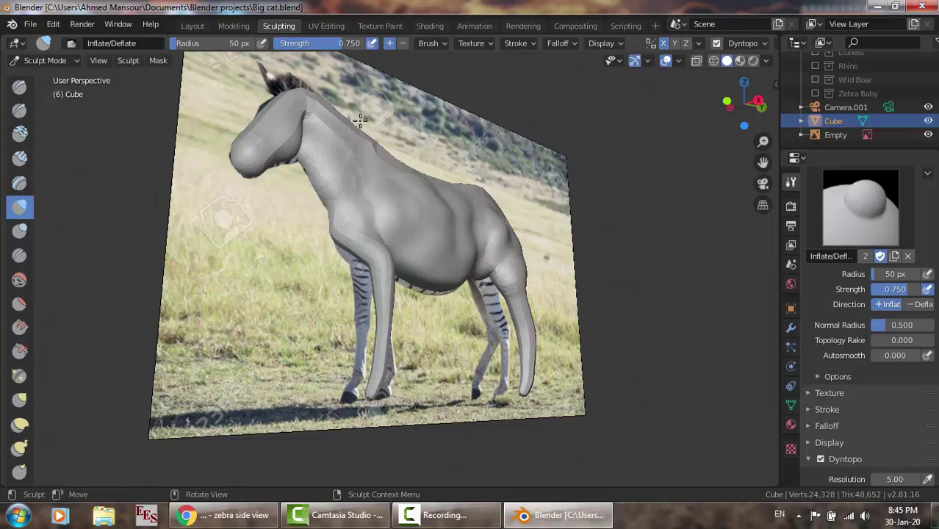
Inflate the zebra's upper neck over the mane, checking it against the side reference photo.
key(KP_3)
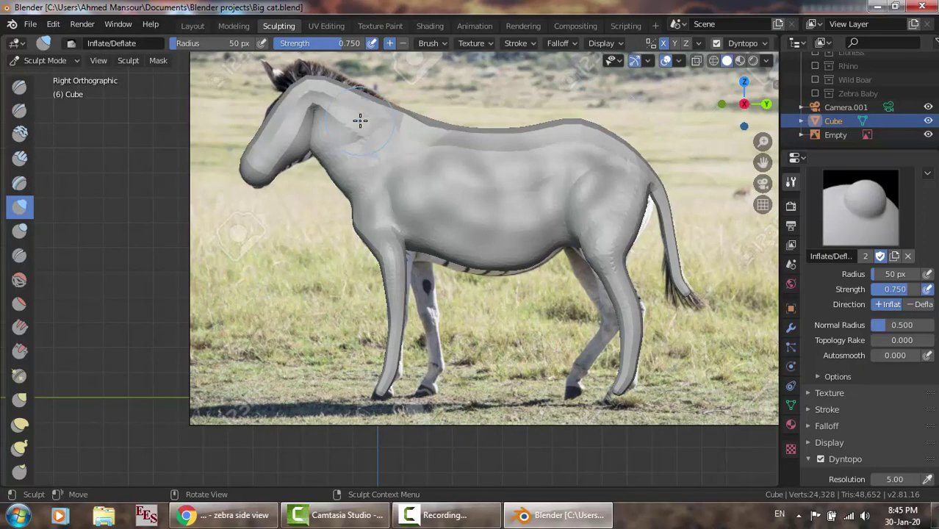
middle_drag(316, 76, 396, 101)
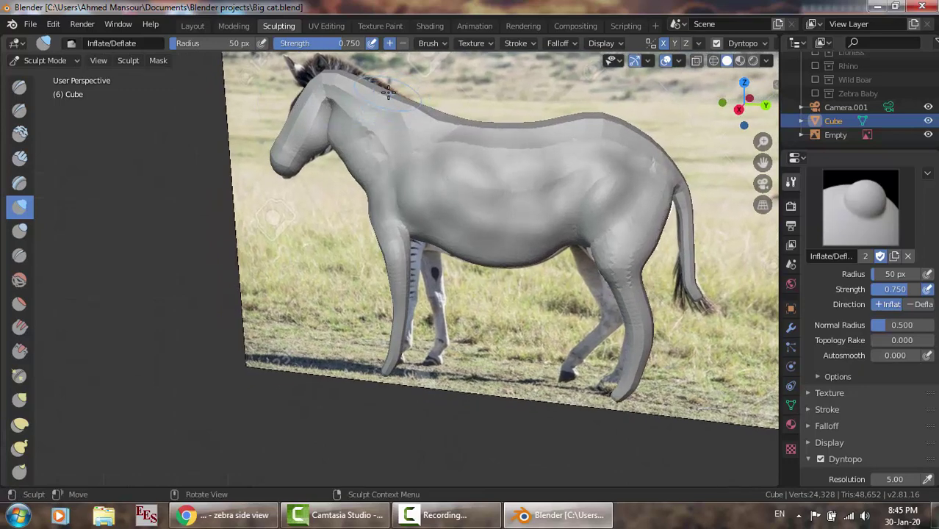
drag(386, 93, 315, 68)
middle_drag(315, 68, 399, 77)
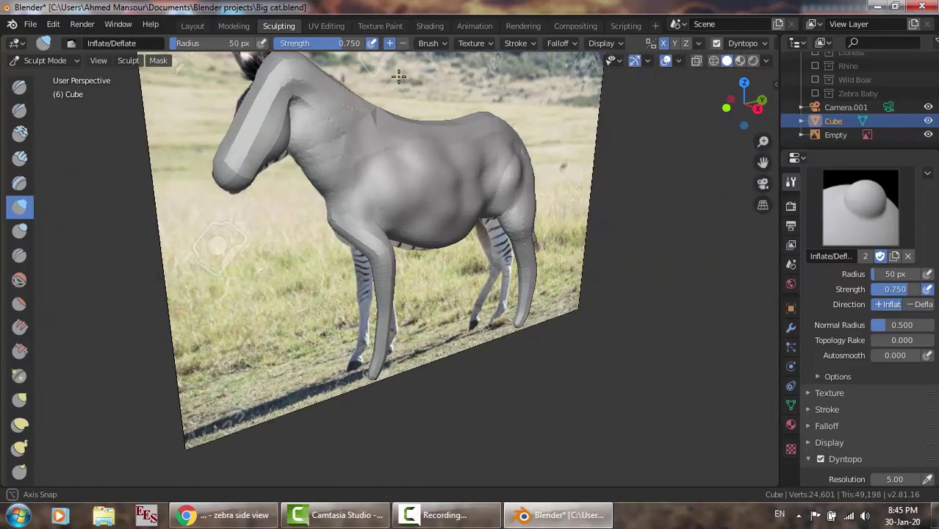
click(928, 122)
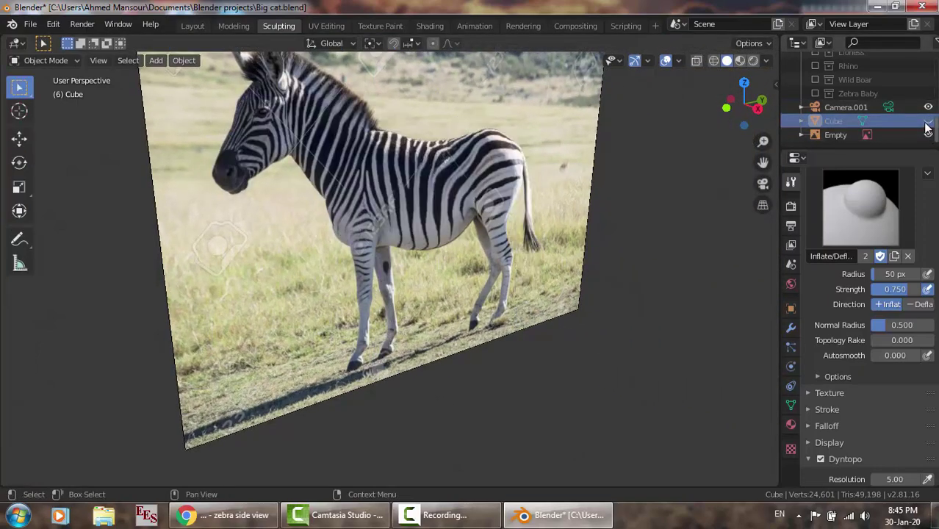
click(929, 122)
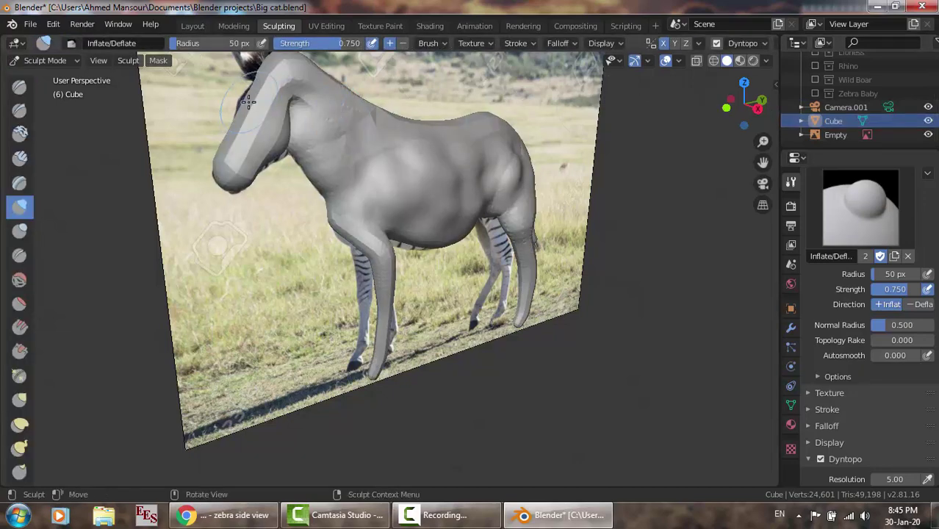
Inflate the neck further and compare the sculpt with the reference photo from the side.
drag(248, 101, 250, 97)
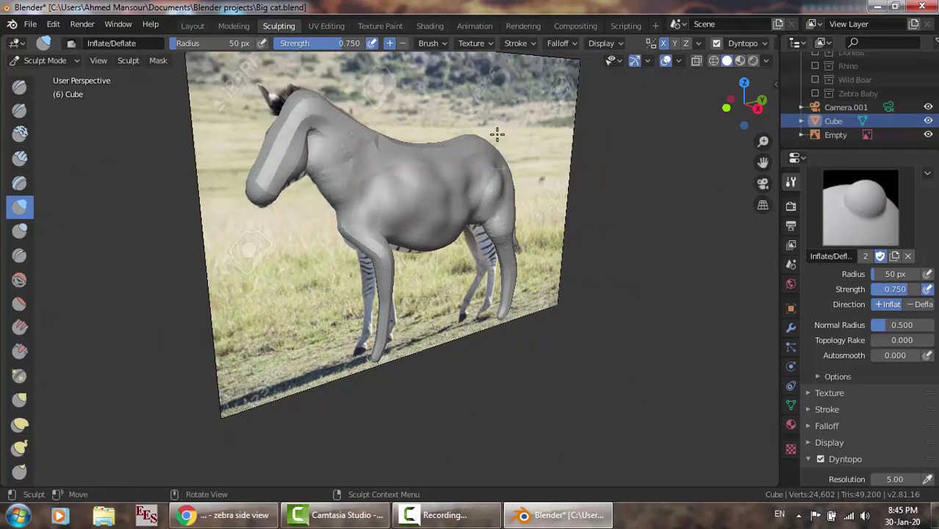
key(KP_4)
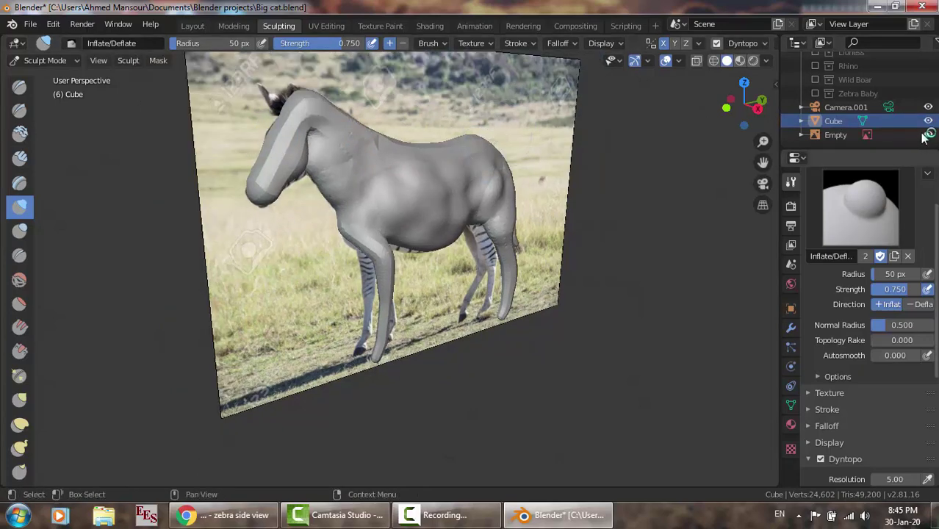
click(929, 120)
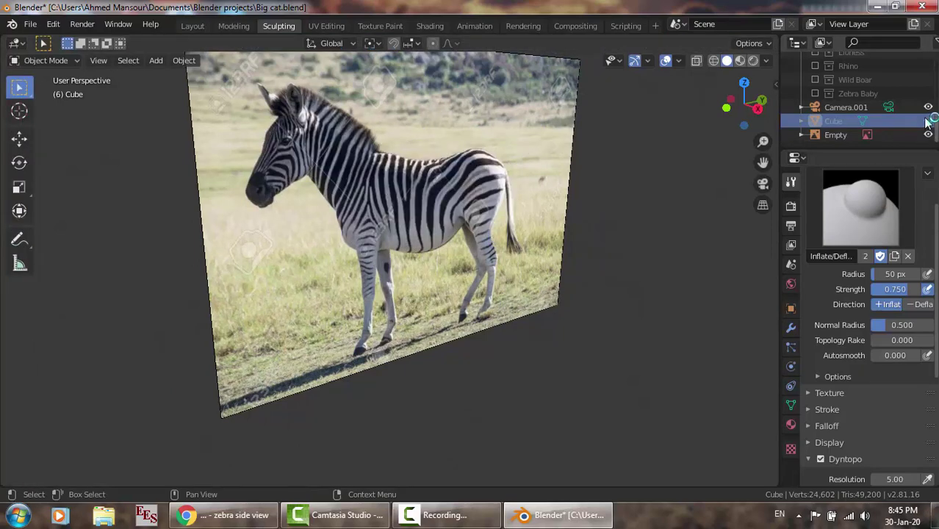
click(929, 121)
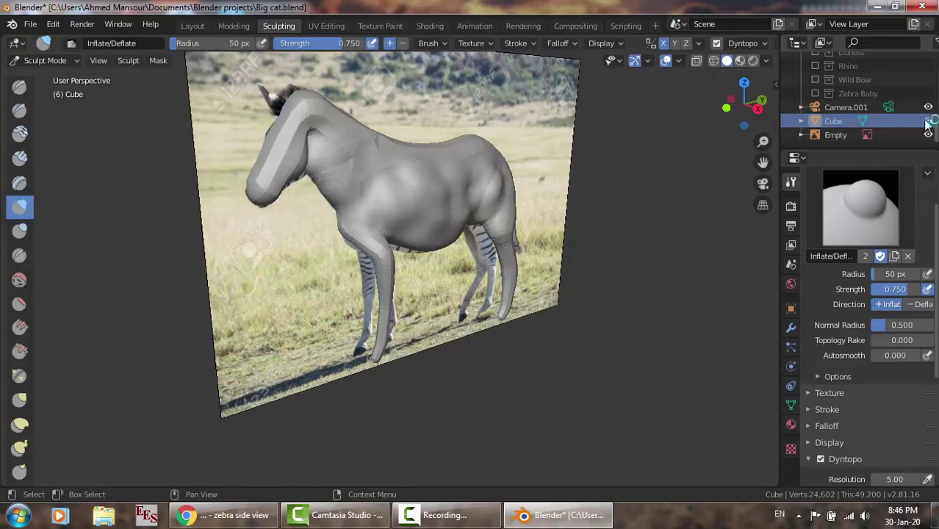
click(929, 121)
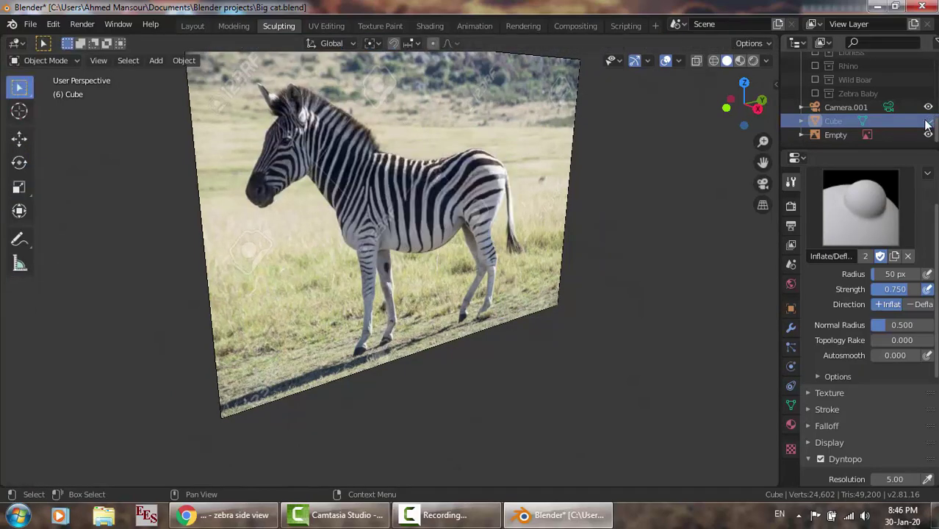
click(929, 122)
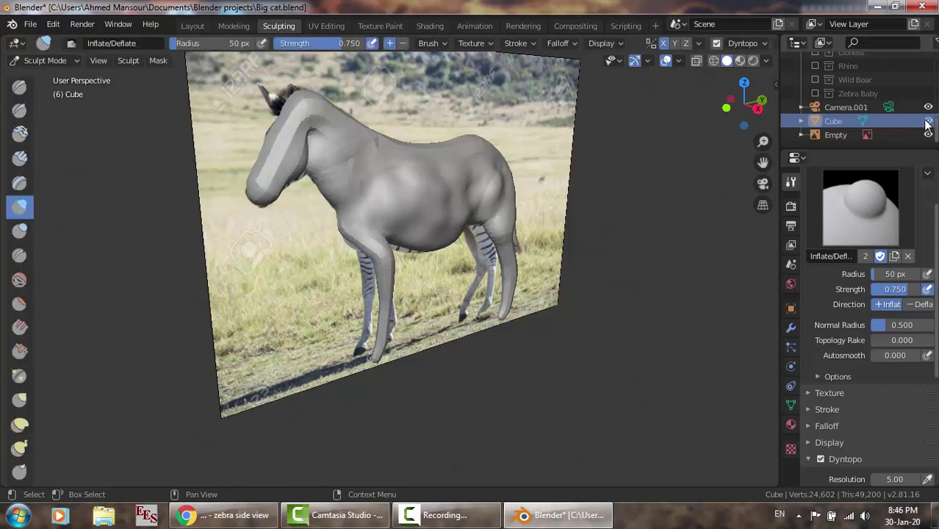
click(928, 122)
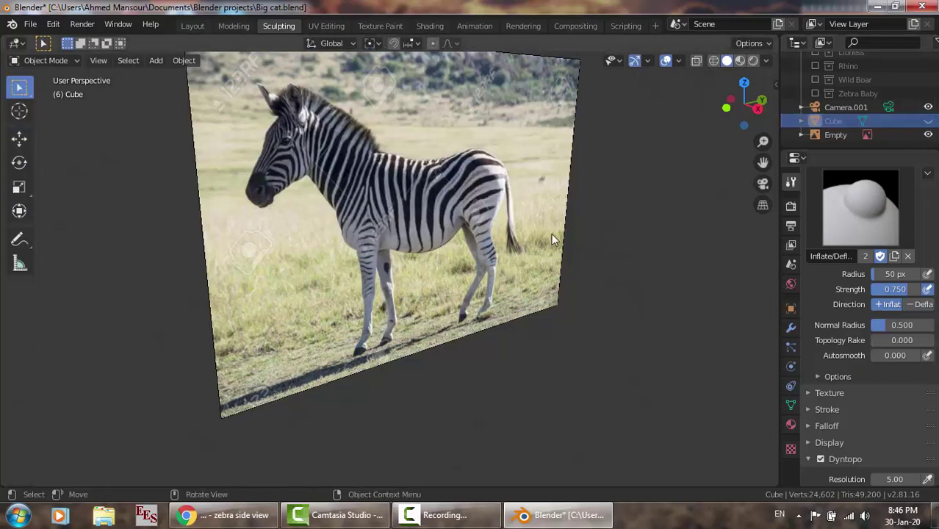
key(KP_3)
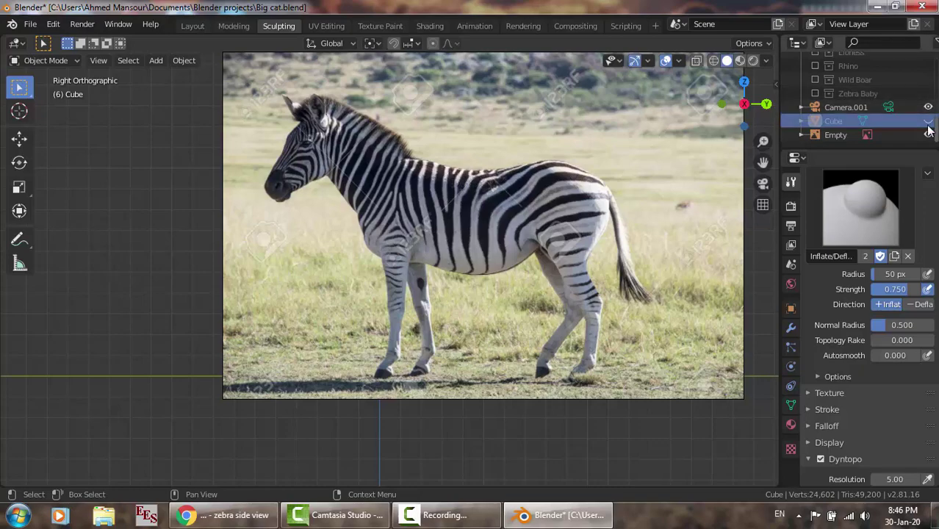
click(929, 122)
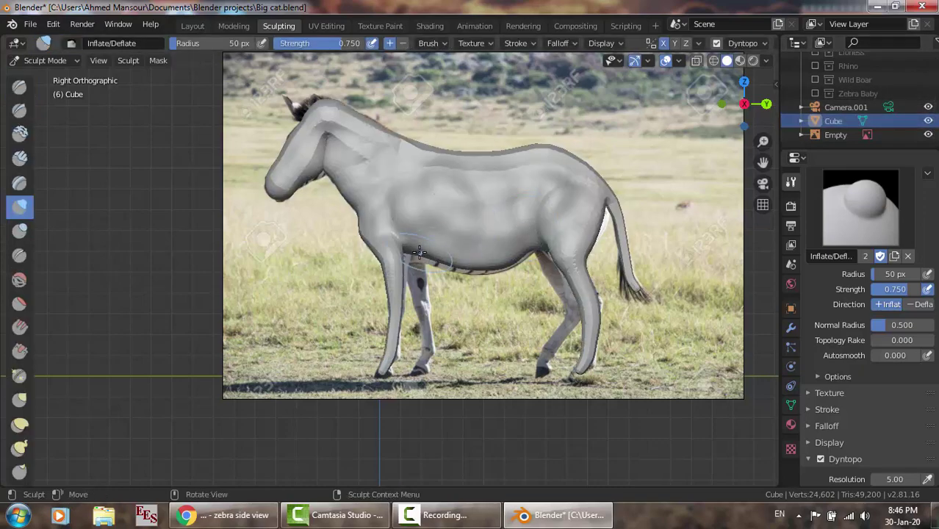
Inflate the zebra's belly back toward the hind leg, then return to the side view.
middle_drag(419, 252, 429, 226)
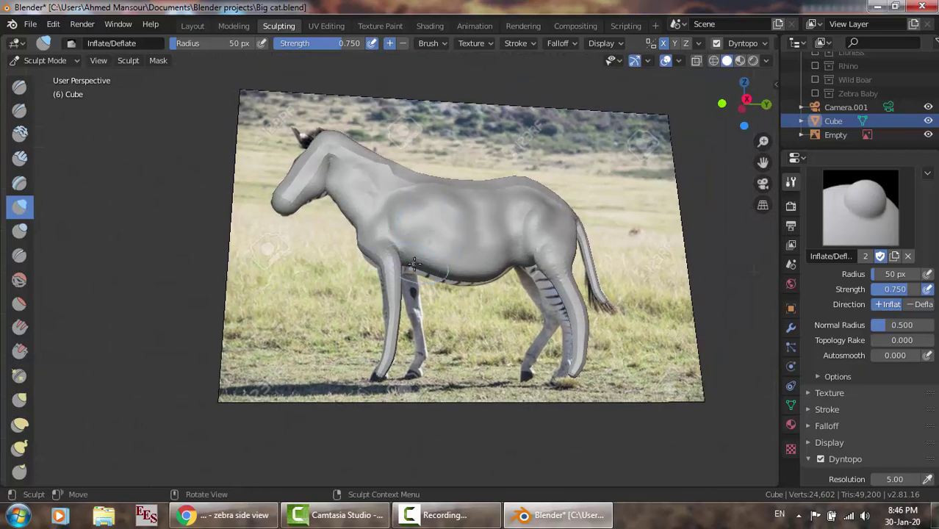
drag(414, 263, 469, 277)
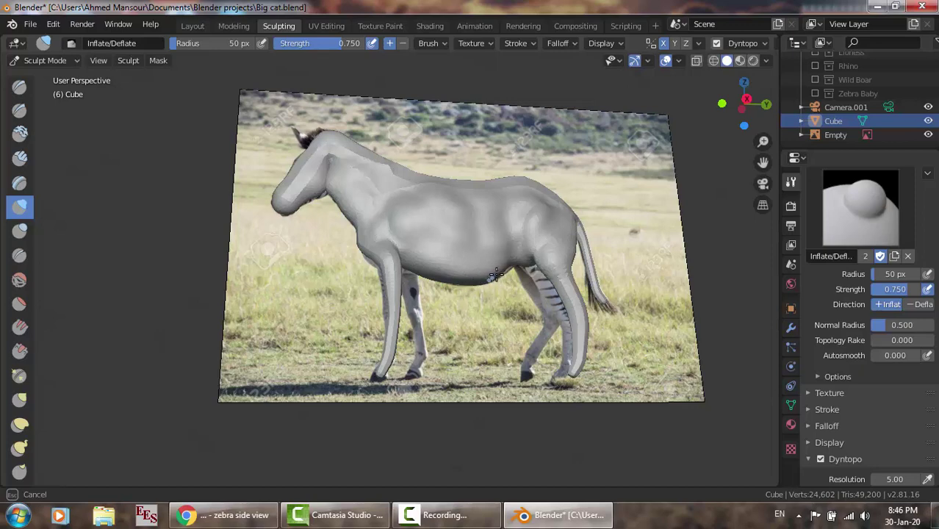
drag(469, 278, 510, 265)
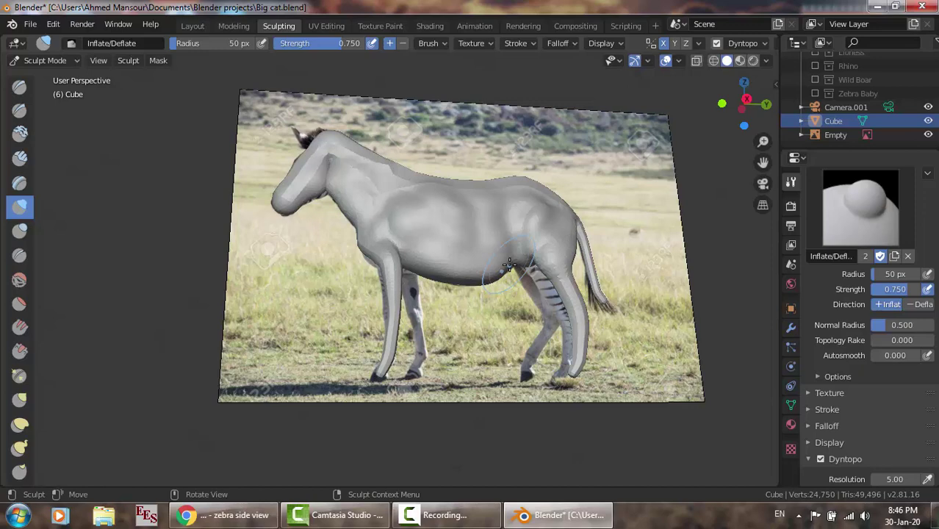
key(KP_3)
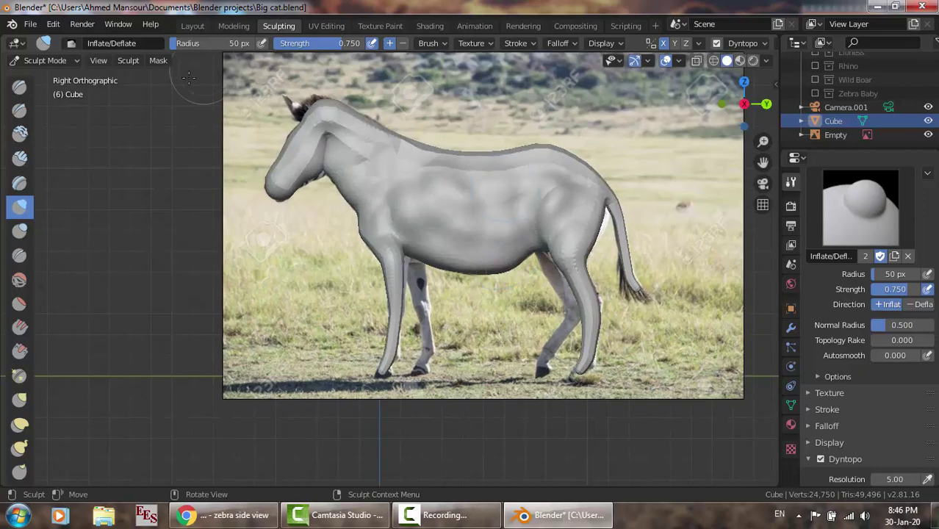
With the Draw Sharp brush, carve a line along the zebra's back, checking the reference.
click(19, 109)
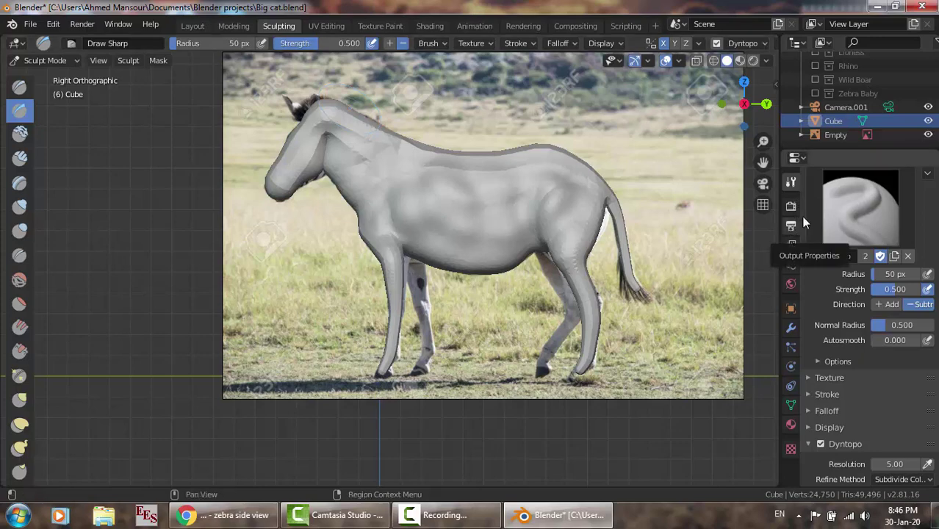
click(929, 123)
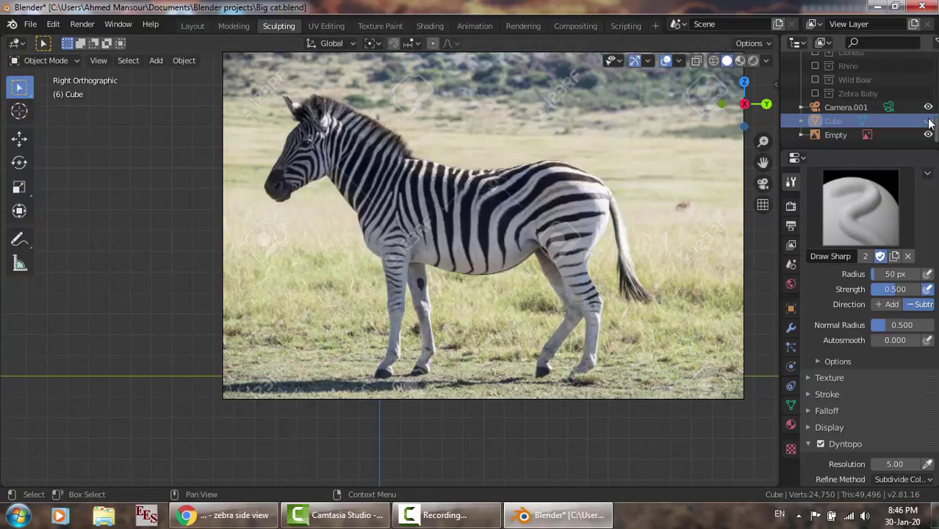
click(929, 122)
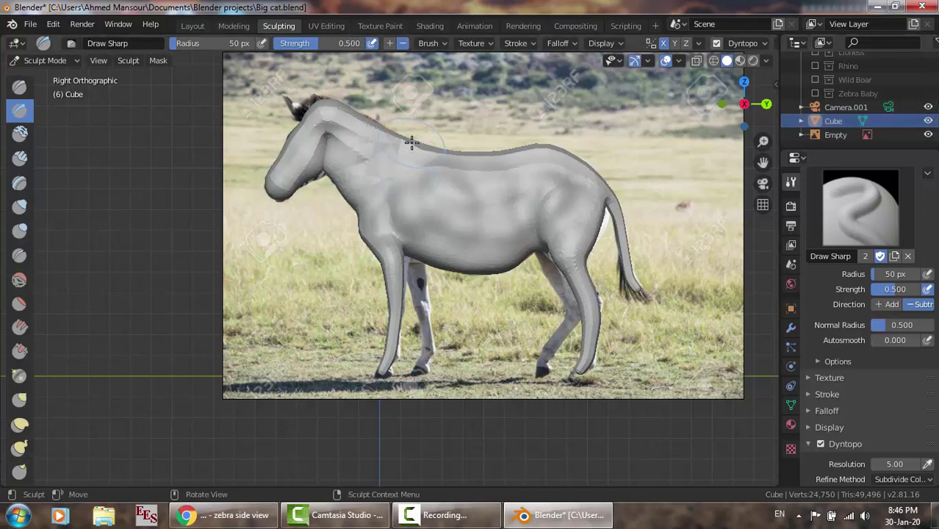
mouse_move(412, 141)
mouse_down()
mouse_move(452, 154)
mouse_move(556, 143)
mouse_move(486, 155)
mouse_move(585, 155)
mouse_move(566, 151)
mouse_move(595, 168)
mouse_move(550, 151)
mouse_move(564, 152)
mouse_up()
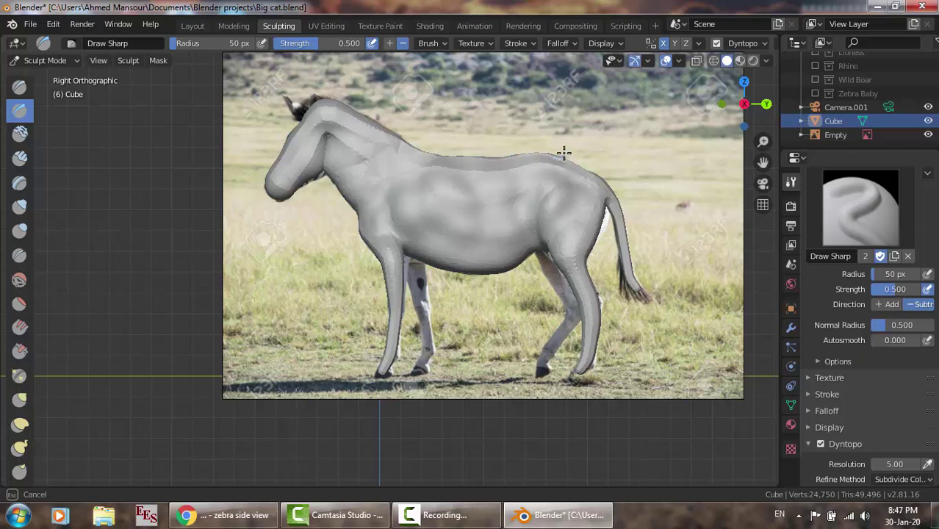
click(929, 121)
click(929, 122)
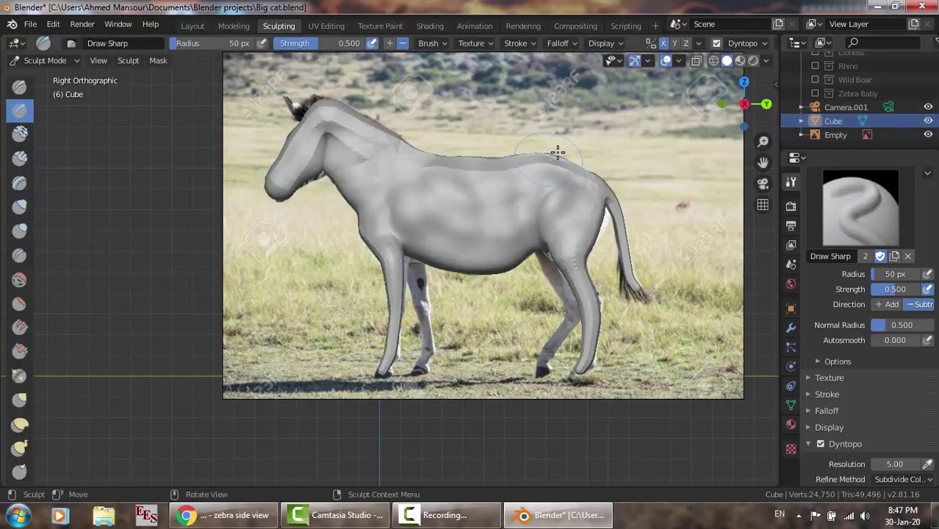
Sharpen the ridge along the back, neck crest and withers.
mouse_move(550, 152)
mouse_down()
mouse_move(452, 154)
mouse_move(487, 158)
mouse_move(461, 160)
mouse_move(398, 136)
mouse_up()
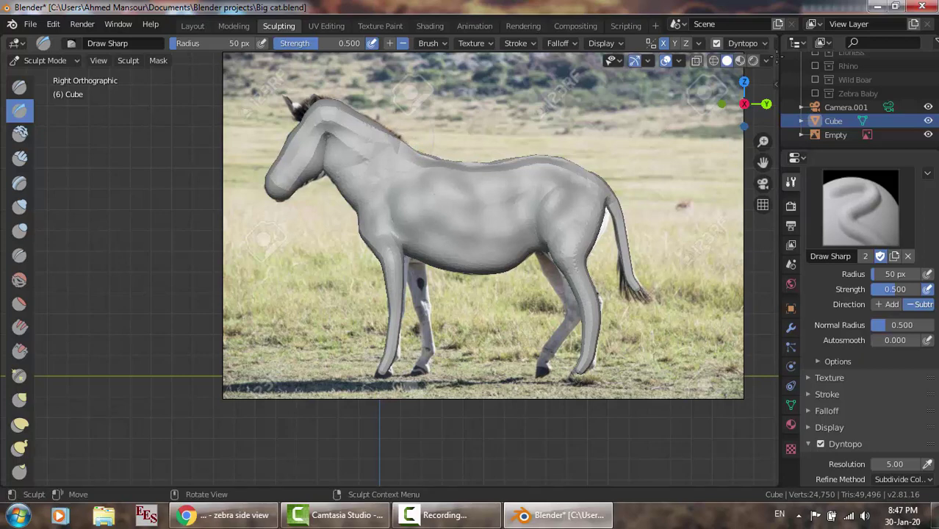
click(929, 121)
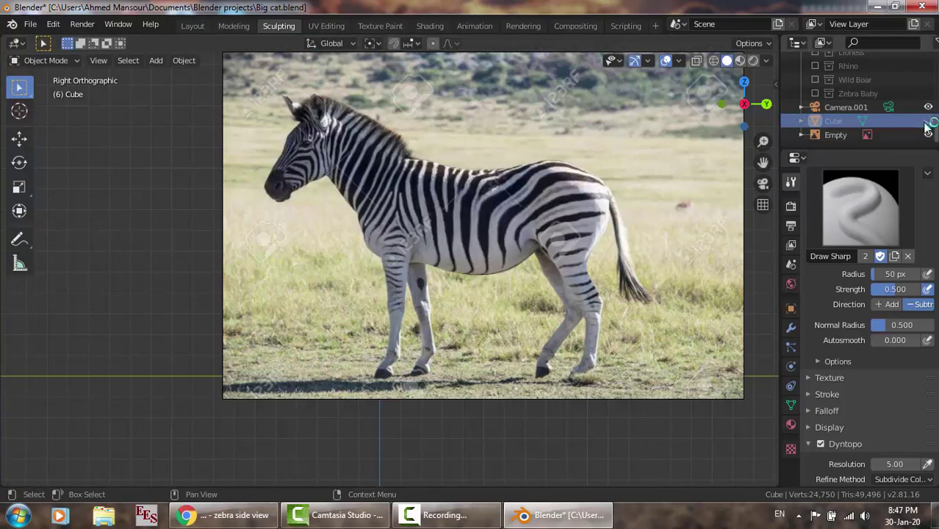
key(ctrl+z)
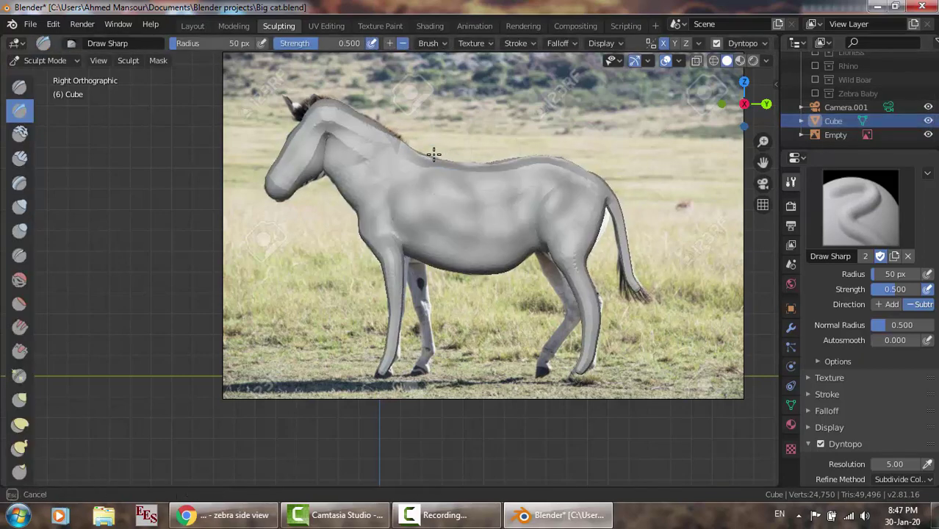
drag(433, 155, 412, 146)
Sharpen the line along the zebra's back to follow the reference outline.
click(929, 122)
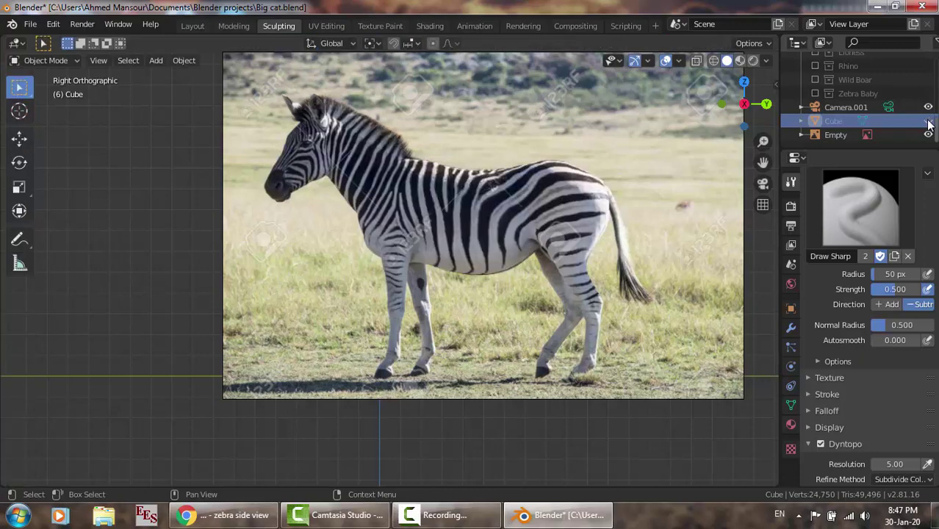
click(929, 122)
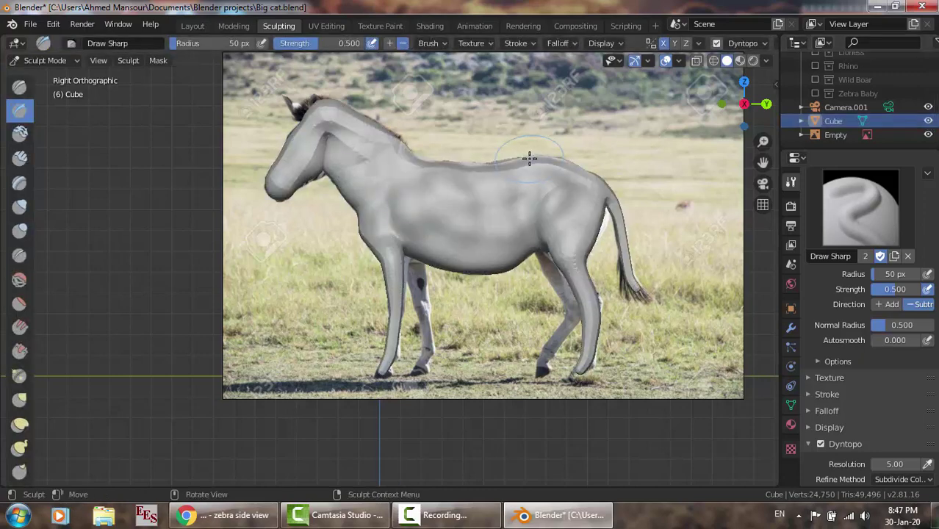
drag(529, 158, 437, 160)
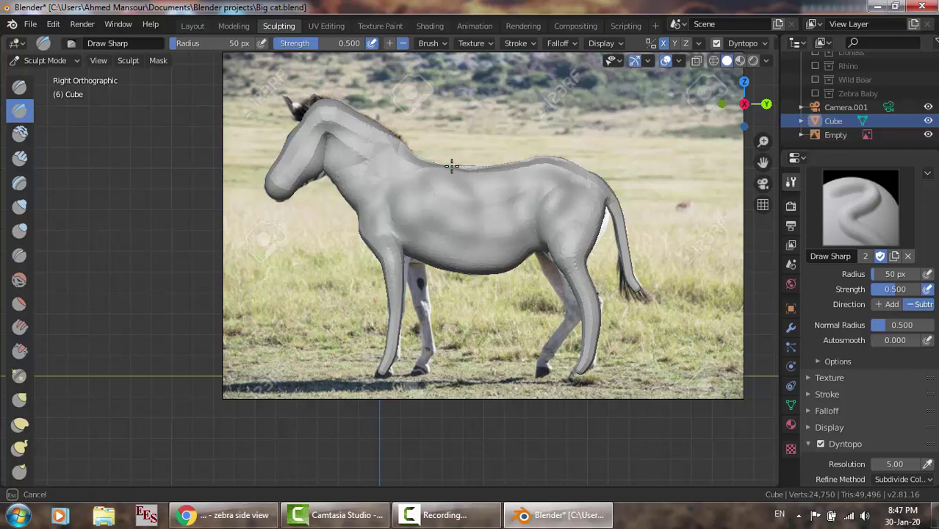
drag(436, 160, 455, 163)
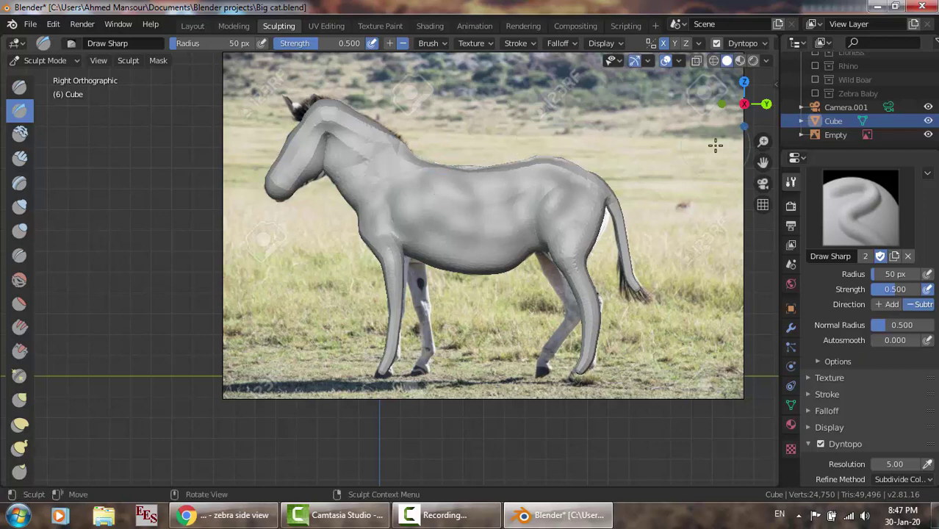
click(929, 121)
click(929, 121)
Reshape the back near the hip, undoing a bad stroke and resculpting toward the neck.
drag(598, 168, 571, 157)
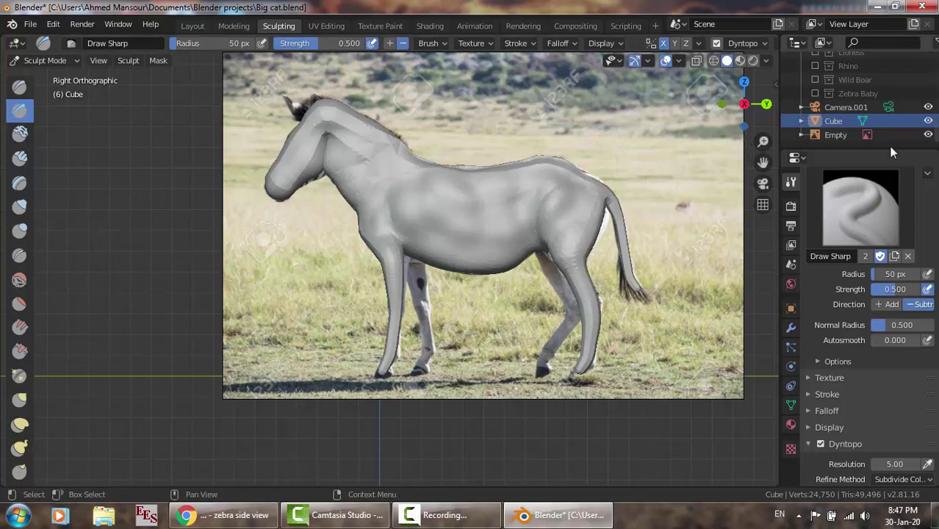
key(ctrl+z)
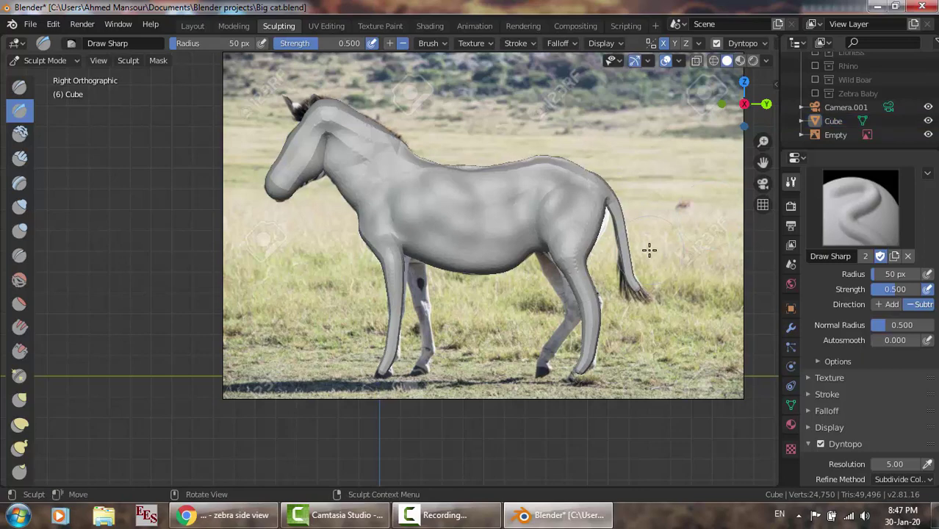
drag(586, 165, 539, 158)
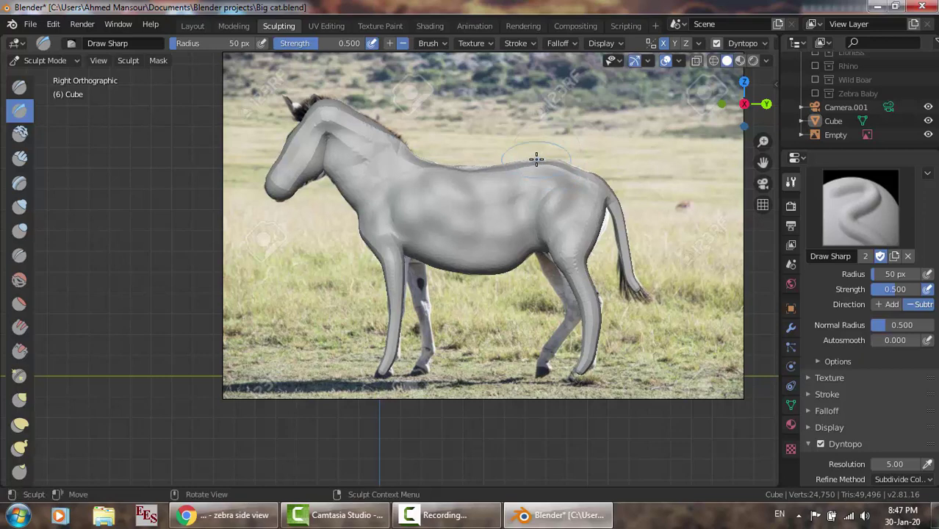
click(928, 121)
click(928, 120)
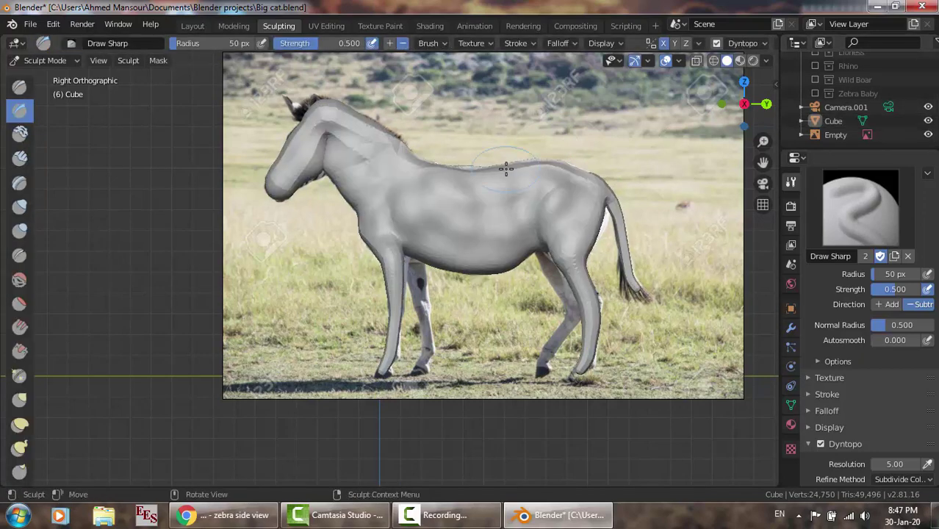
mouse_move(476, 163)
mouse_down()
mouse_move(462, 163)
mouse_move(473, 161)
mouse_up()
Compare the sculpt with the photo and keep shaping the back near the hip.
click(928, 121)
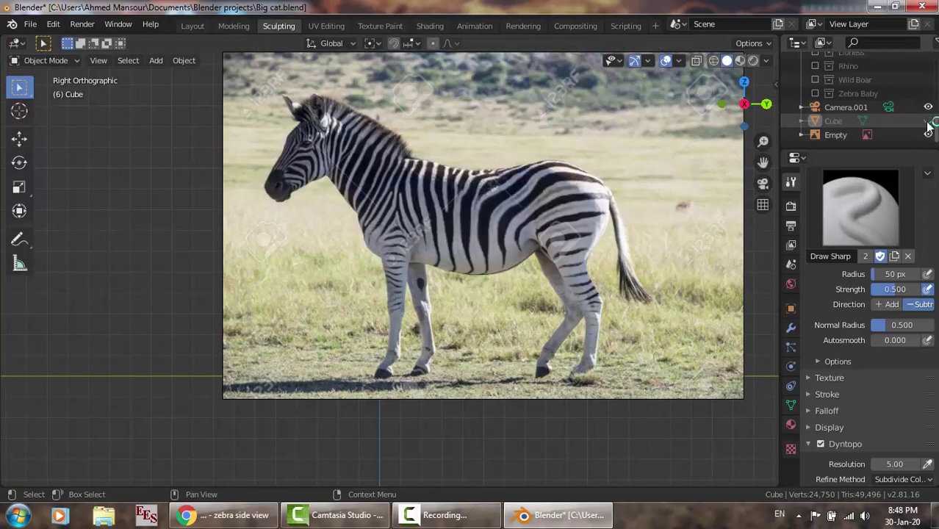
click(929, 121)
click(928, 121)
click(928, 121)
drag(600, 172, 597, 173)
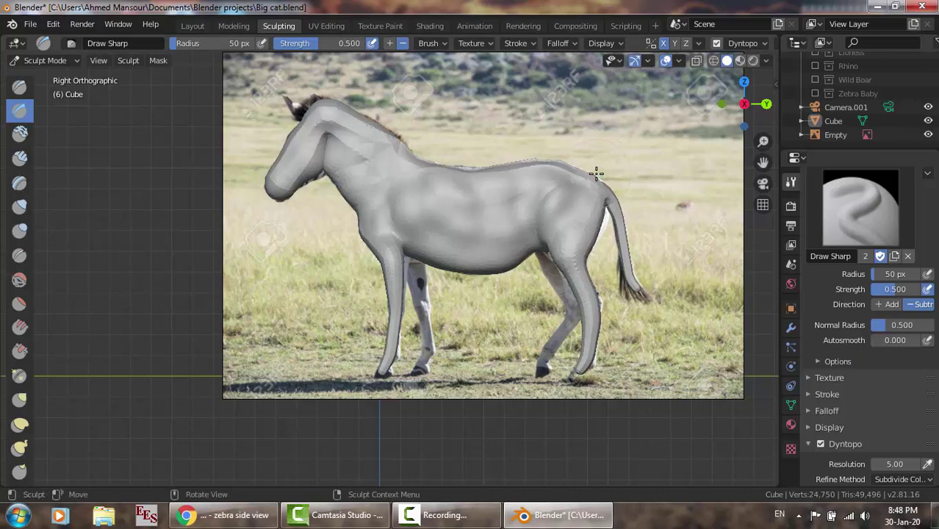
Undo and redo the last back stroke, lightly sculpt the neck, then orbit to perspective.
click(929, 121)
key(ctrl+z)
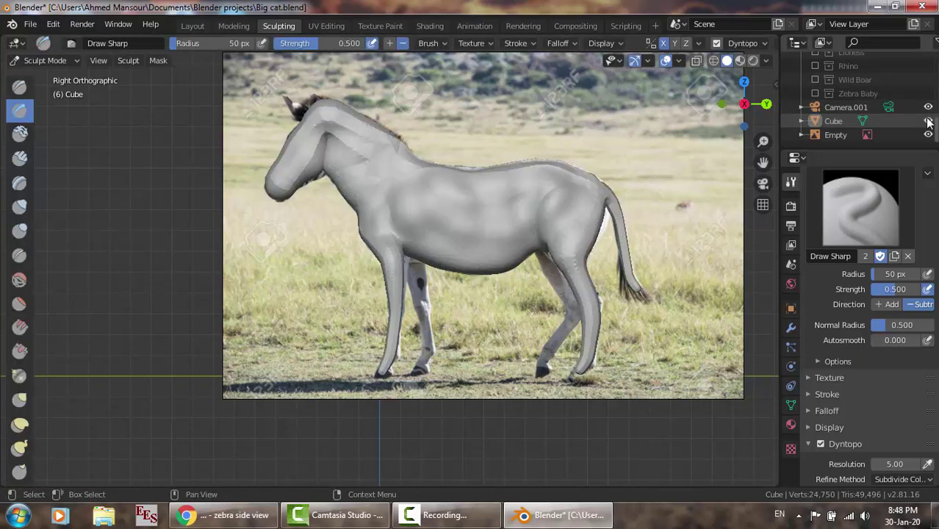
key(ctrl+shift+z)
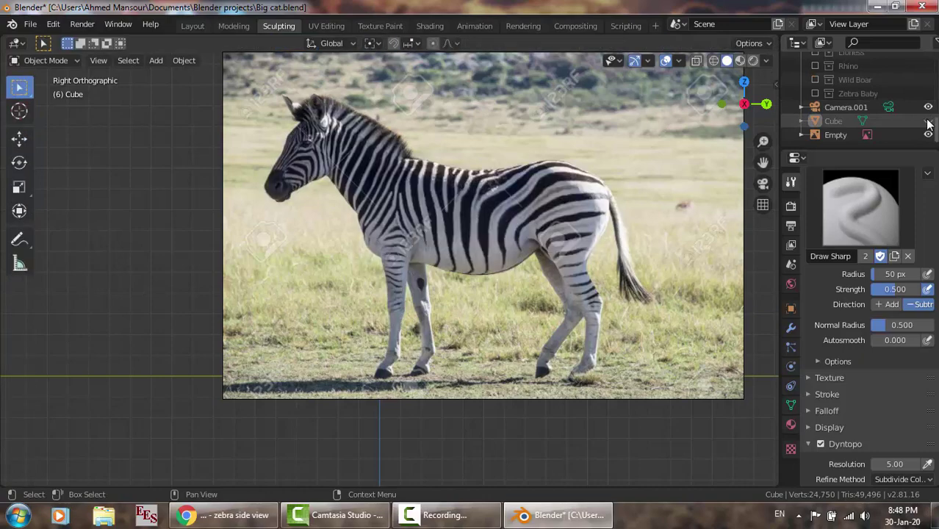
key(ctrl+z)
key(ctrl+shift+z)
key(ctrl+z)
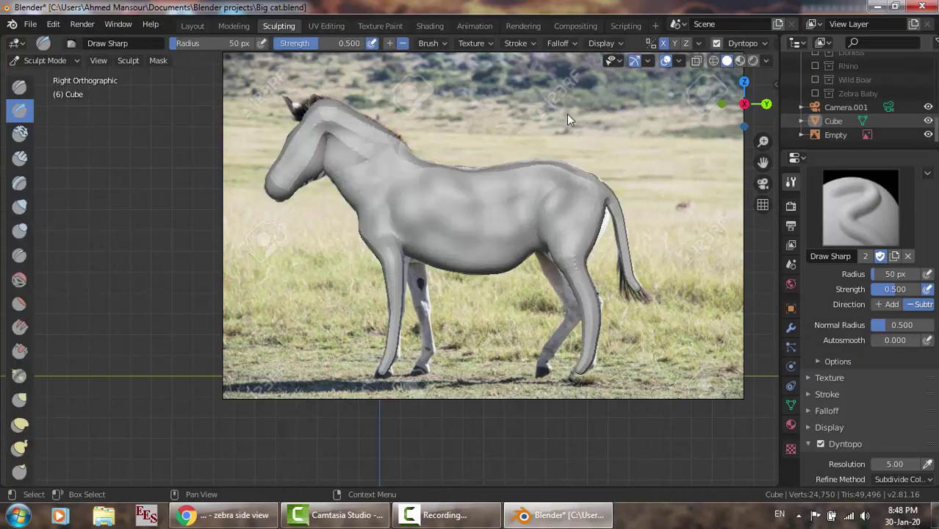
drag(406, 155, 416, 156)
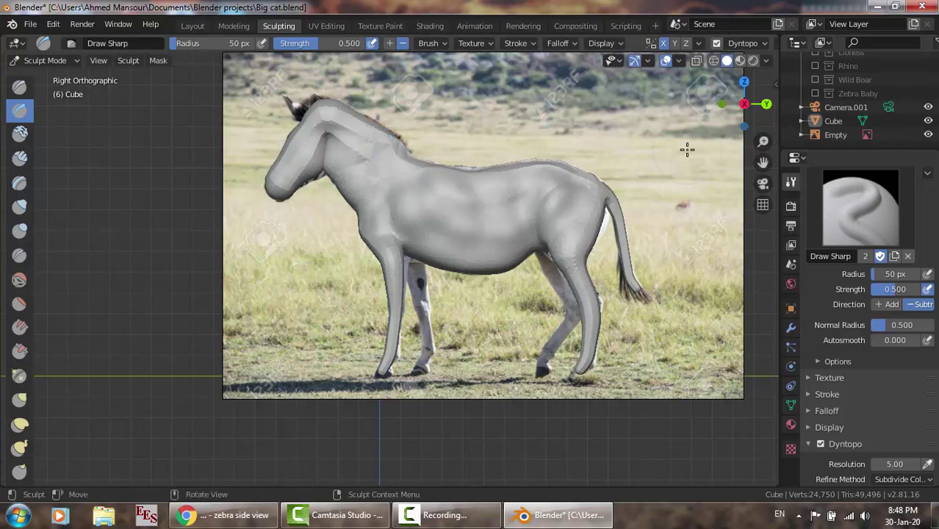
middle_drag(474, 170, 447, 229)
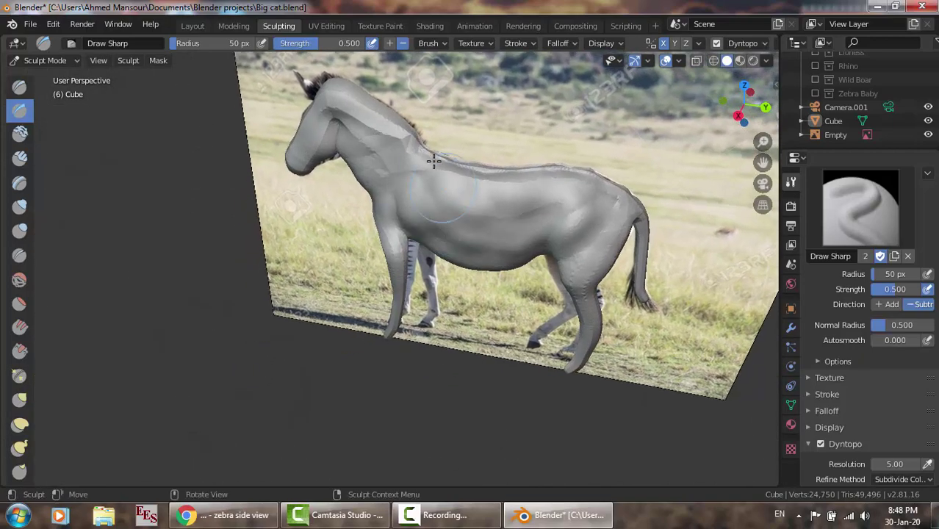
With the reference hidden, flatten the bumps along the back and rump using Flatten/Contrast, then show the photo again.
click(929, 134)
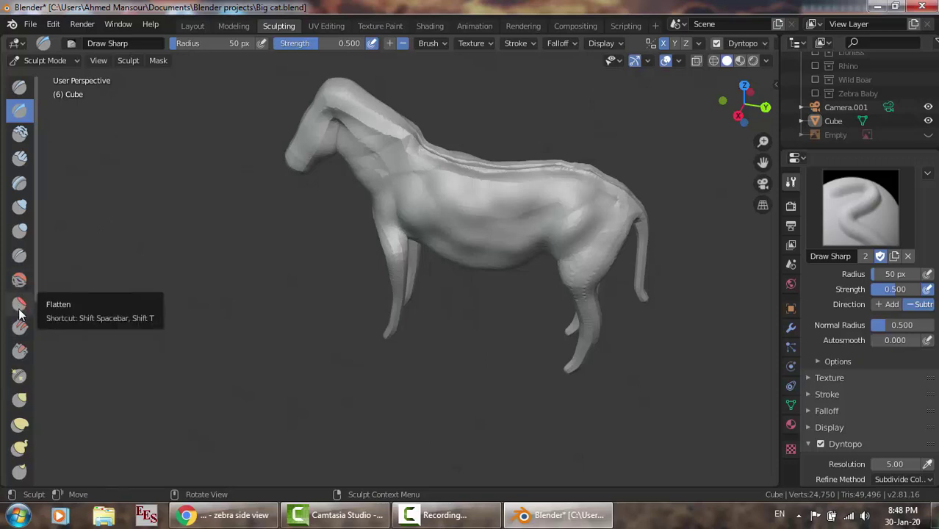
click(19, 311)
mouse_move(596, 184)
mouse_down()
mouse_move(571, 167)
mouse_move(605, 184)
mouse_move(442, 153)
mouse_move(399, 126)
mouse_up()
mouse_move(614, 193)
mouse_down()
mouse_move(596, 179)
mouse_move(629, 200)
mouse_move(492, 165)
mouse_move(534, 172)
mouse_up()
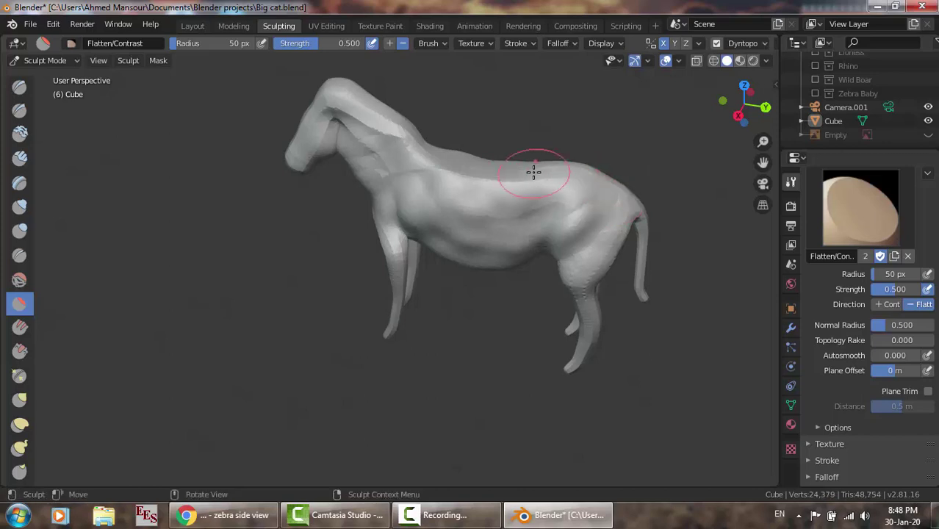
key(KP_3)
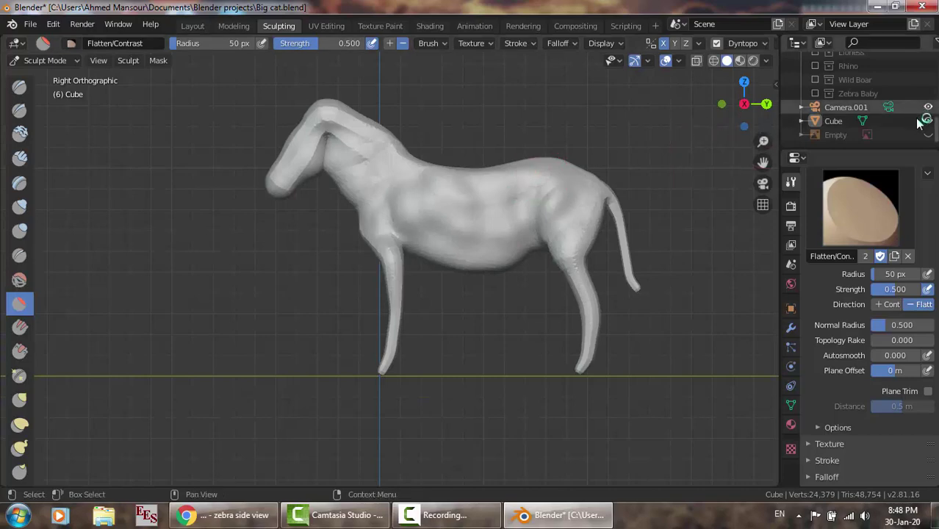
click(928, 134)
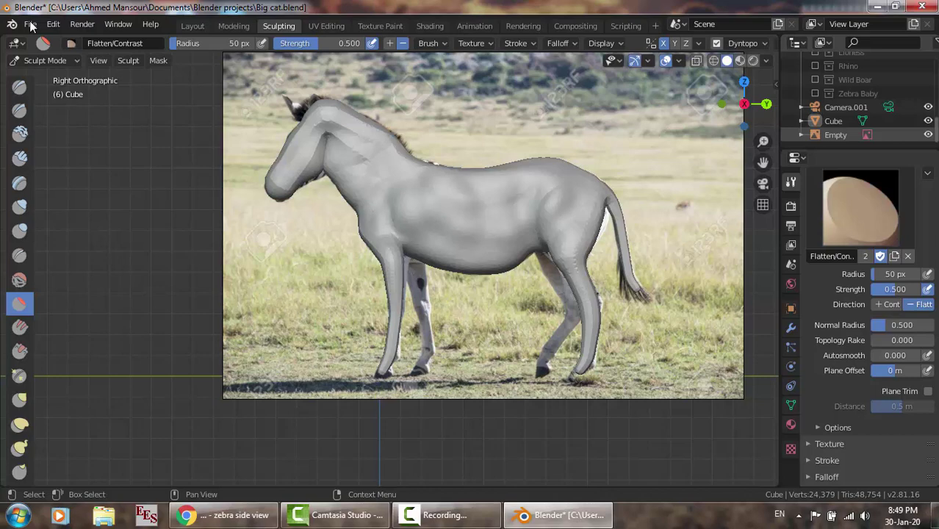
Save the zebra sculpt file from the File menu.
click(31, 27)
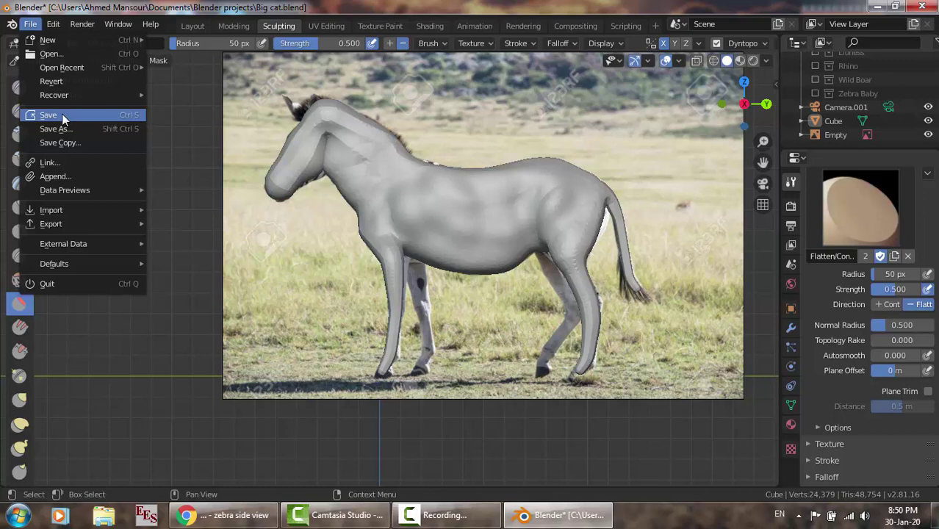
click(62, 116)
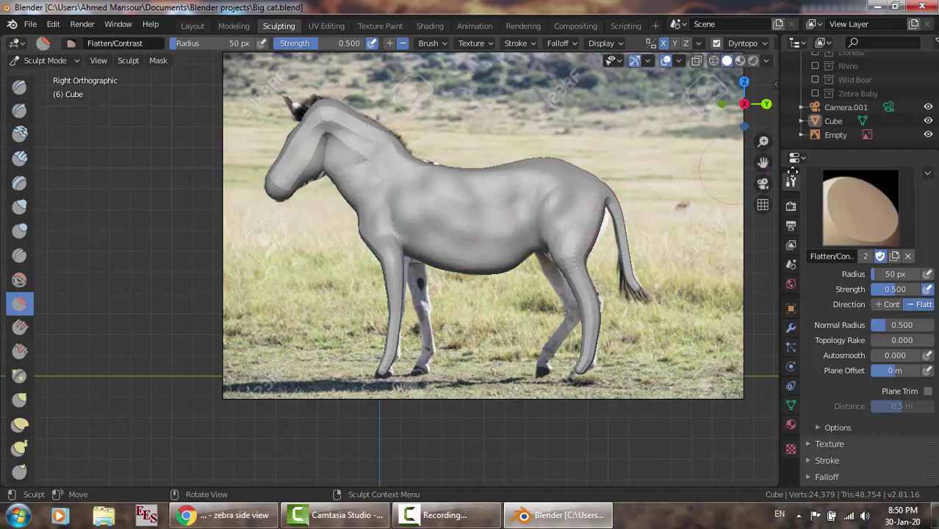
Hide the reference photo and inflate the belly, flank, shoulder and upper foreleg with Inflate/Deflate.
click(928, 134)
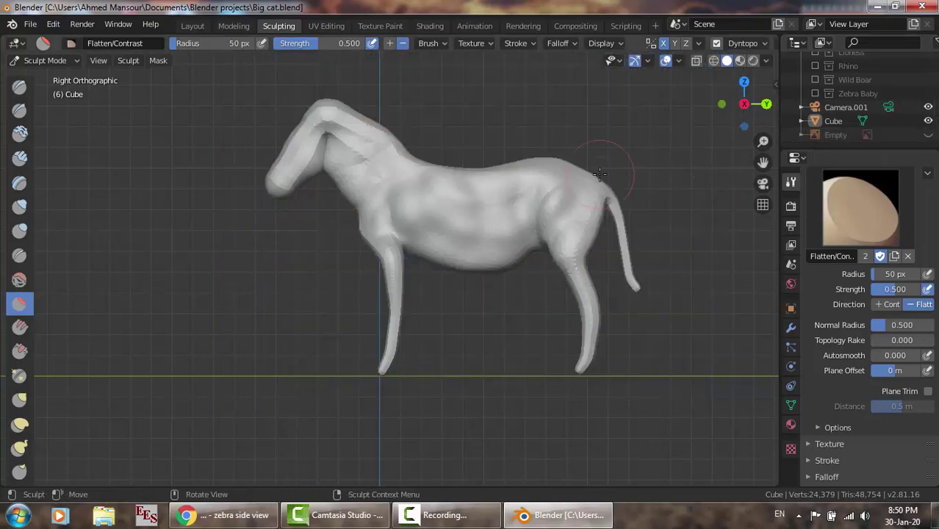
mouse_move(600, 174)
middle_down()
mouse_move(726, 196)
mouse_move(692, 188)
middle_up()
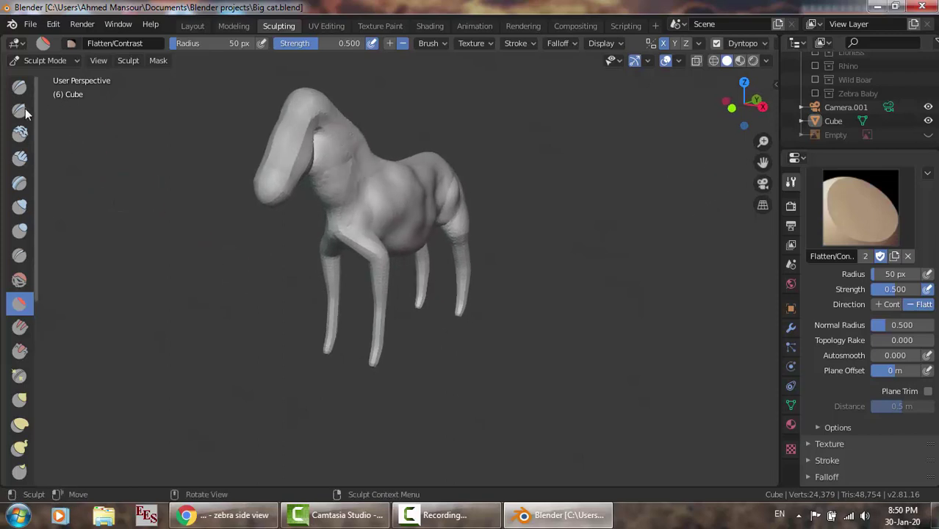
click(20, 208)
drag(414, 225, 443, 181)
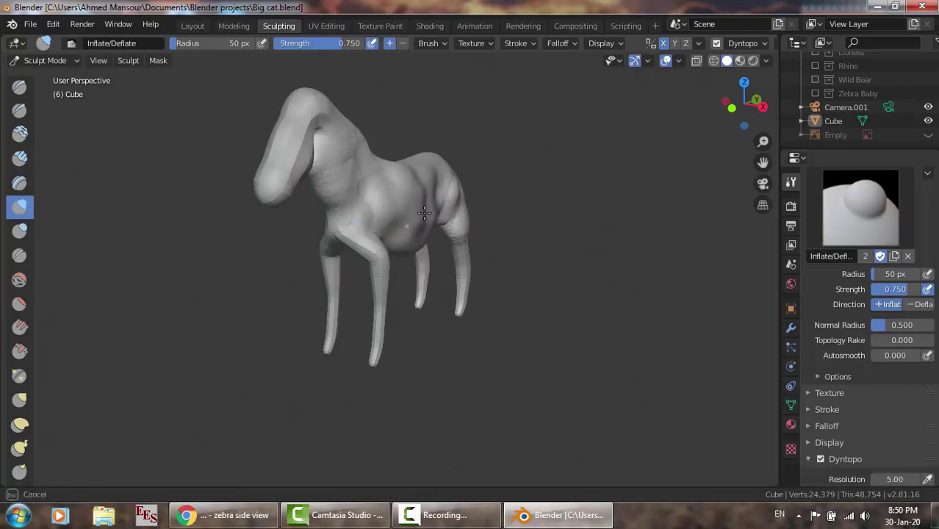
mouse_move(455, 201)
mouse_down()
mouse_move(463, 226)
mouse_move(438, 219)
mouse_move(426, 232)
mouse_up()
mouse_move(430, 188)
mouse_down()
mouse_move(447, 197)
mouse_move(409, 189)
mouse_move(374, 221)
mouse_move(367, 192)
mouse_move(360, 197)
mouse_up()
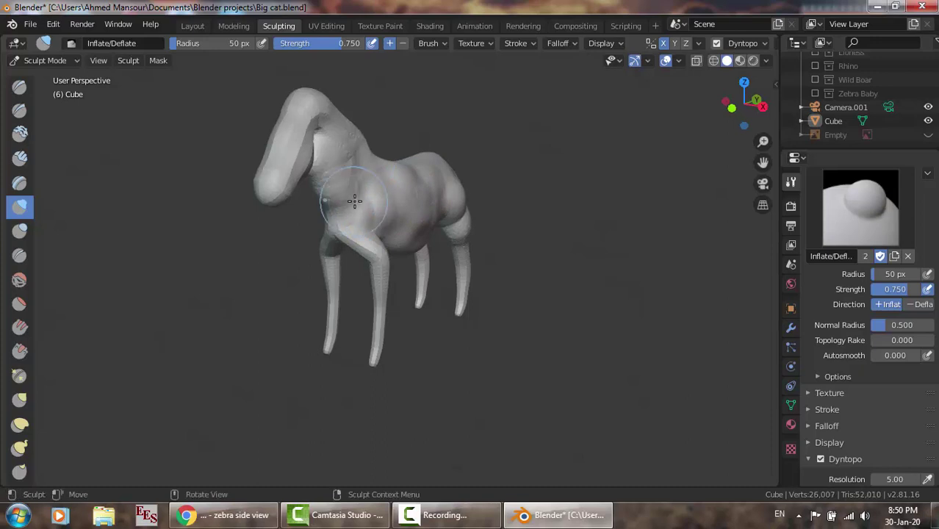
middle_drag(355, 200, 267, 199)
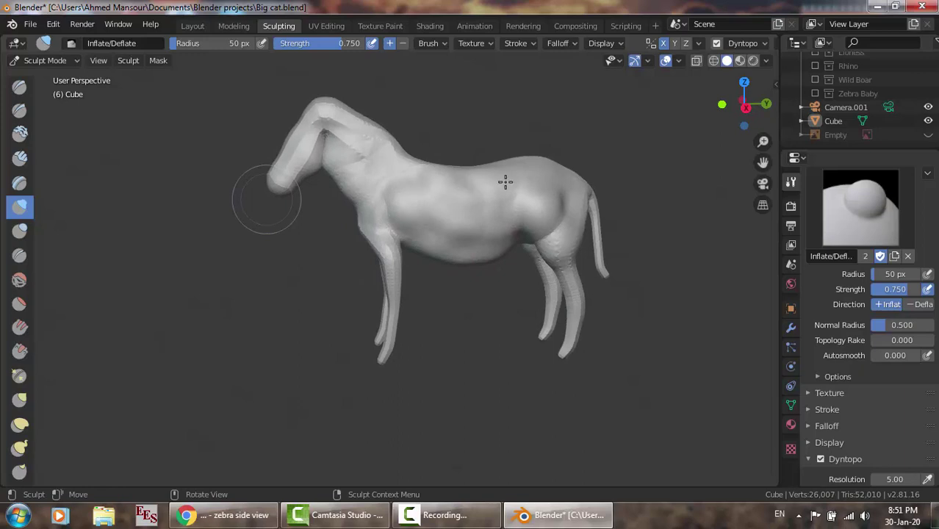
key(KP_3)
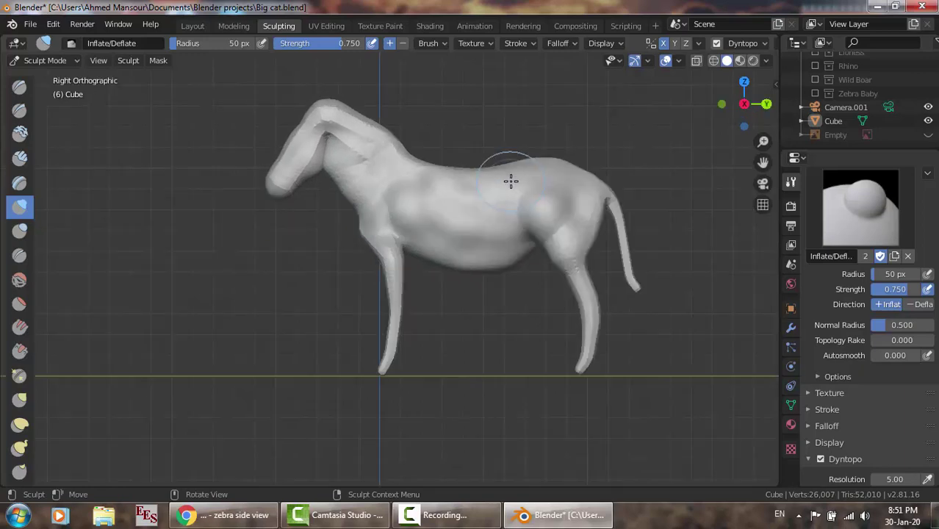
Show the reference photo and inflate the zebra's hip and neck, then orbit toward the front.
click(929, 136)
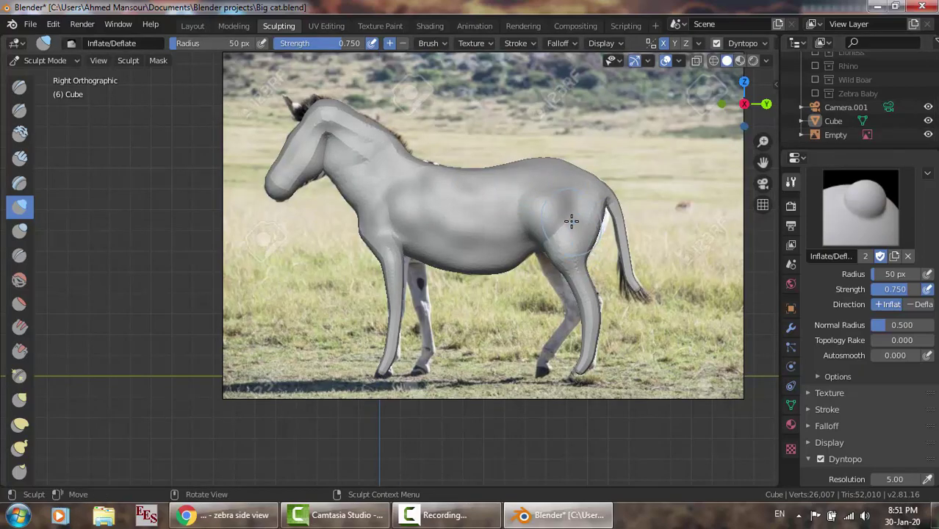
mouse_move(571, 221)
mouse_down()
mouse_move(578, 208)
mouse_move(556, 231)
mouse_up()
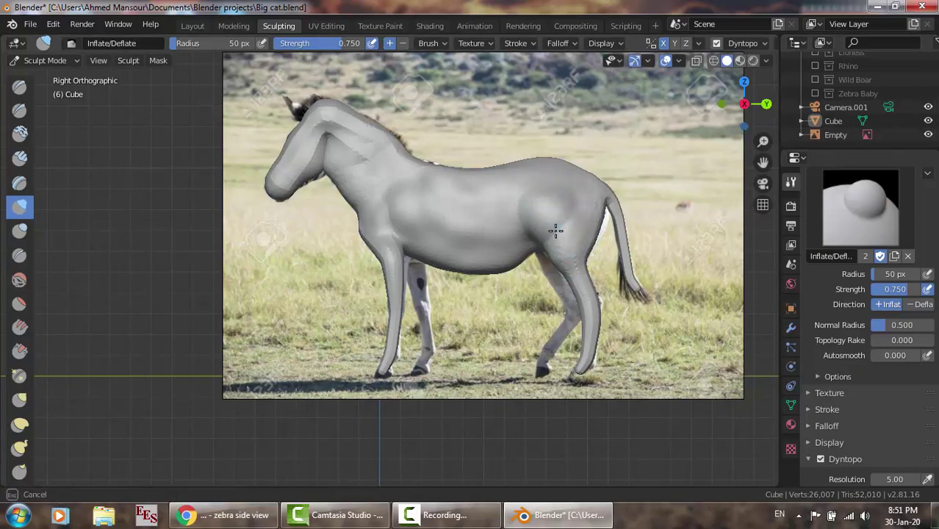
drag(539, 194, 537, 185)
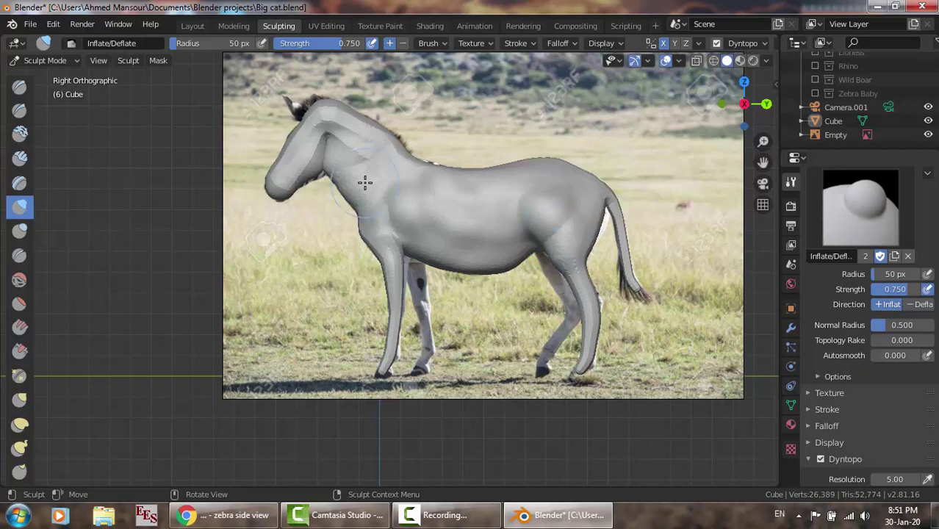
mouse_move(380, 208)
mouse_down()
mouse_move(380, 182)
mouse_move(367, 186)
mouse_move(377, 166)
mouse_move(399, 166)
mouse_move(343, 147)
mouse_up()
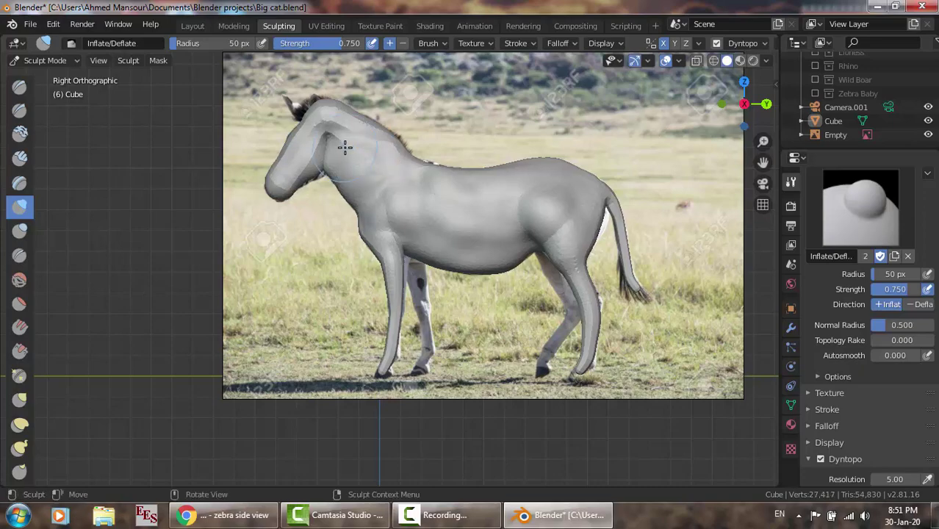
mouse_move(343, 147)
middle_down()
mouse_move(470, 163)
mouse_move(518, 158)
mouse_move(460, 162)
mouse_move(509, 136)
mouse_move(513, 56)
middle_up()
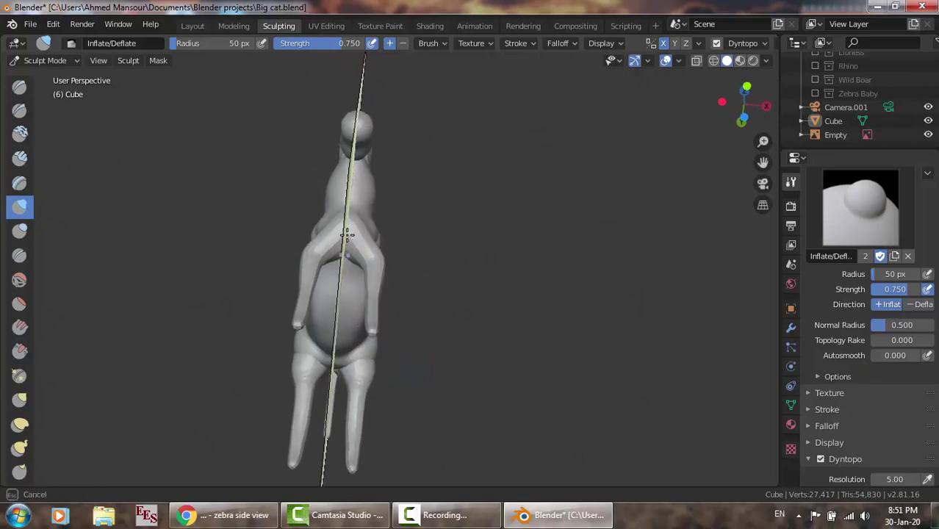
Inflate the shoulders seen from the front, compare with the photo, and undo the chest stroke.
mouse_move(347, 233)
mouse_down()
mouse_move(352, 201)
mouse_move(375, 198)
mouse_up()
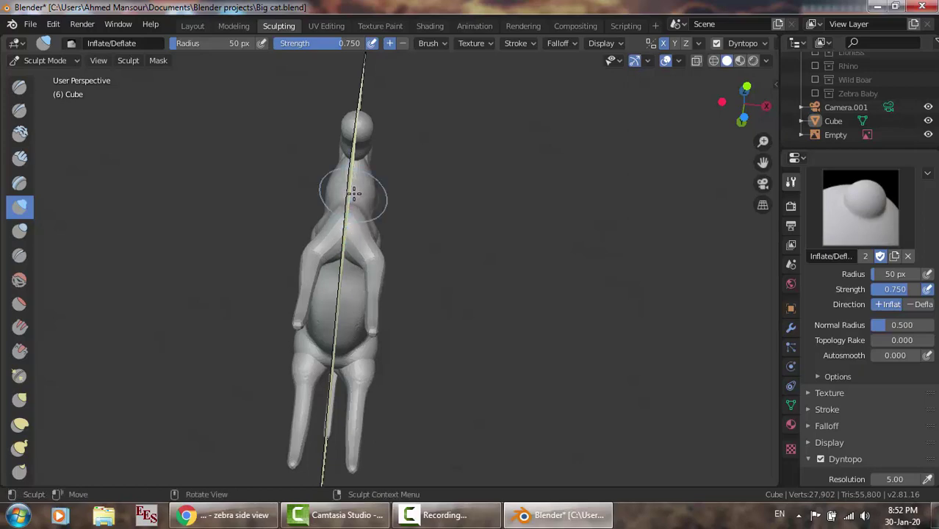
middle_drag(330, 360, 167, 454)
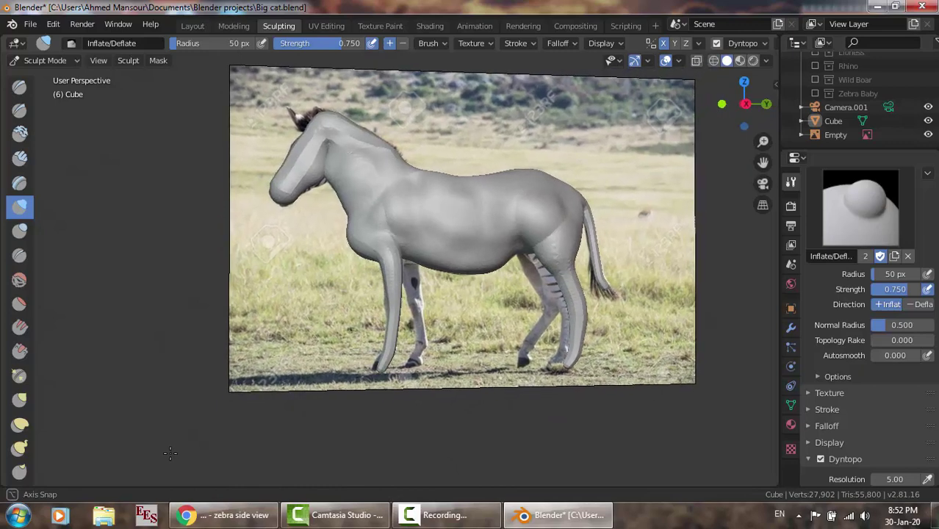
middle_drag(168, 453, 154, 454)
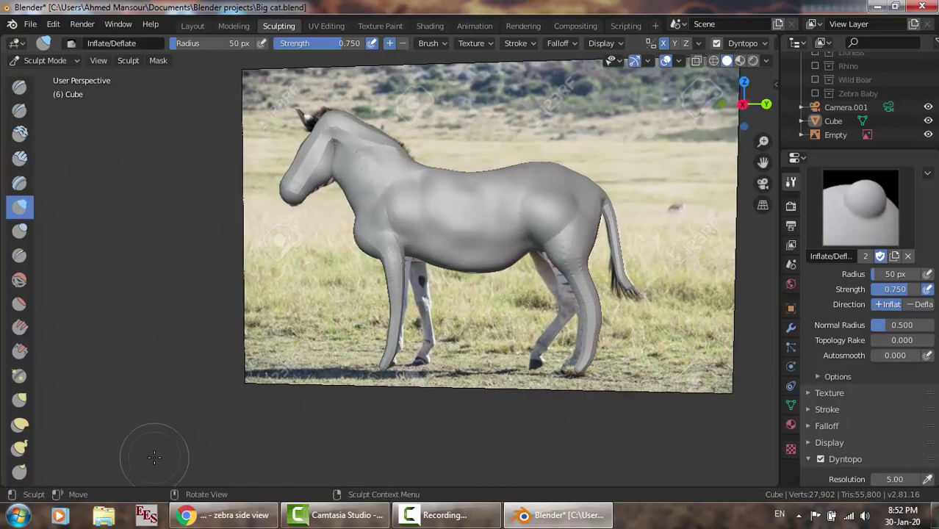
click(929, 135)
click(928, 134)
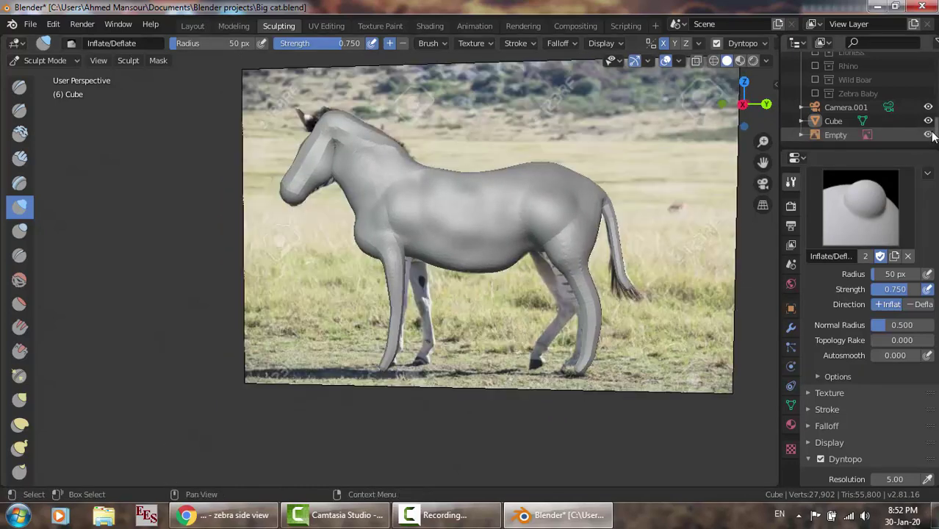
click(929, 121)
click(928, 121)
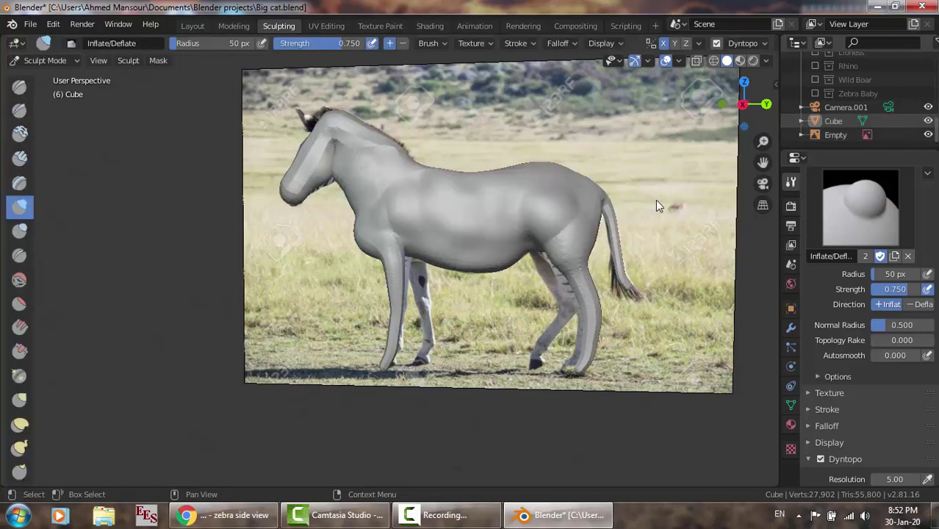
key(ctrl+z)
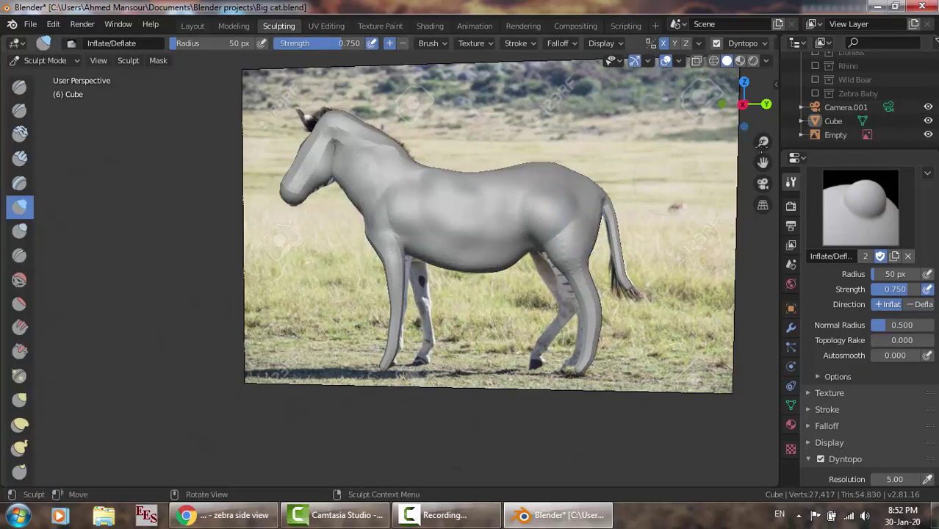
In Right Ortho view, frame the zebra and inflate the neck near the head.
key(KP_3)
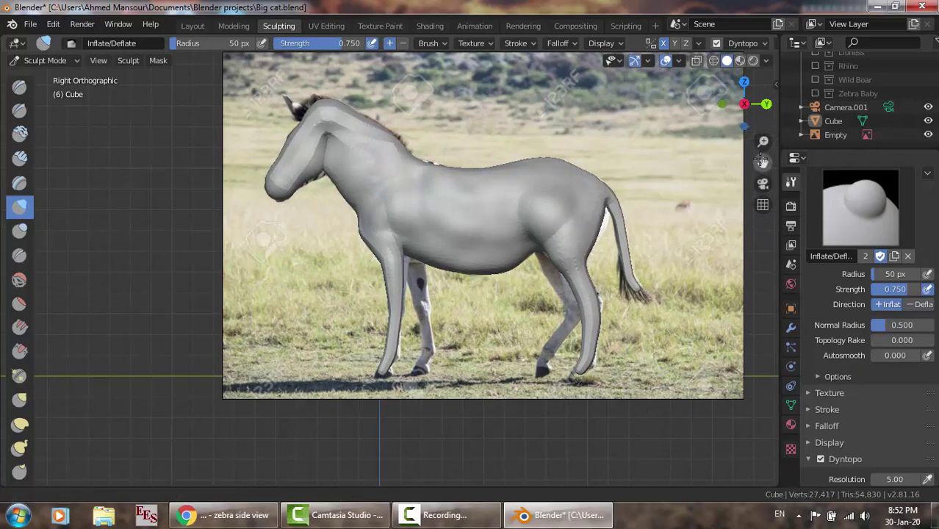
drag(762, 161, 171, 67)
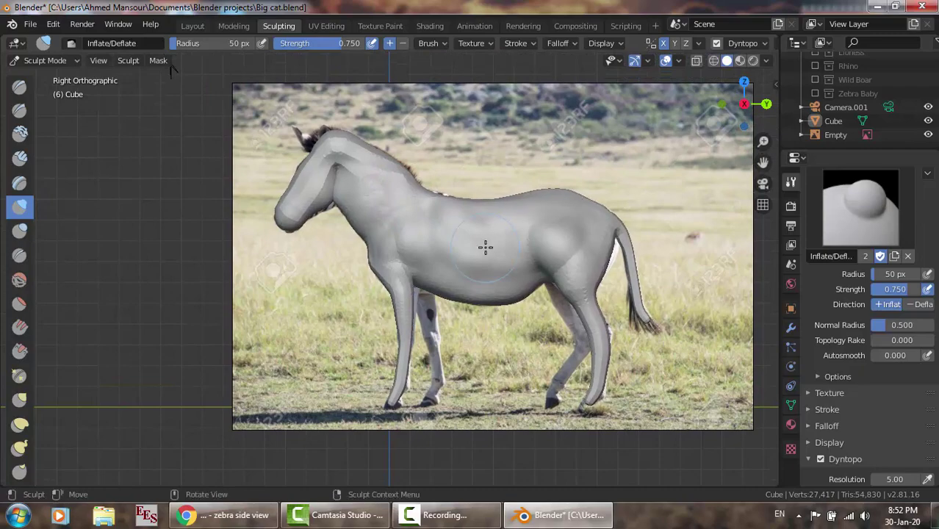
scroll(485, 247, up, 2)
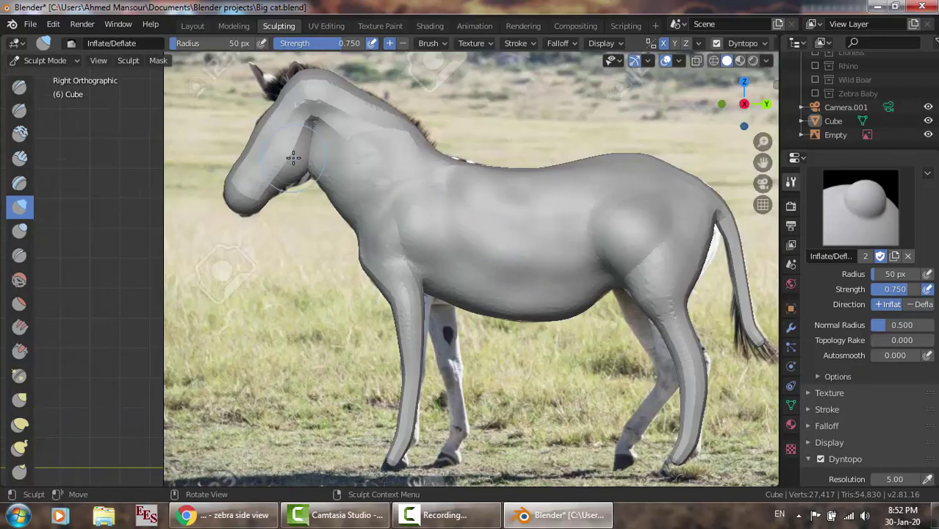
drag(295, 176, 303, 175)
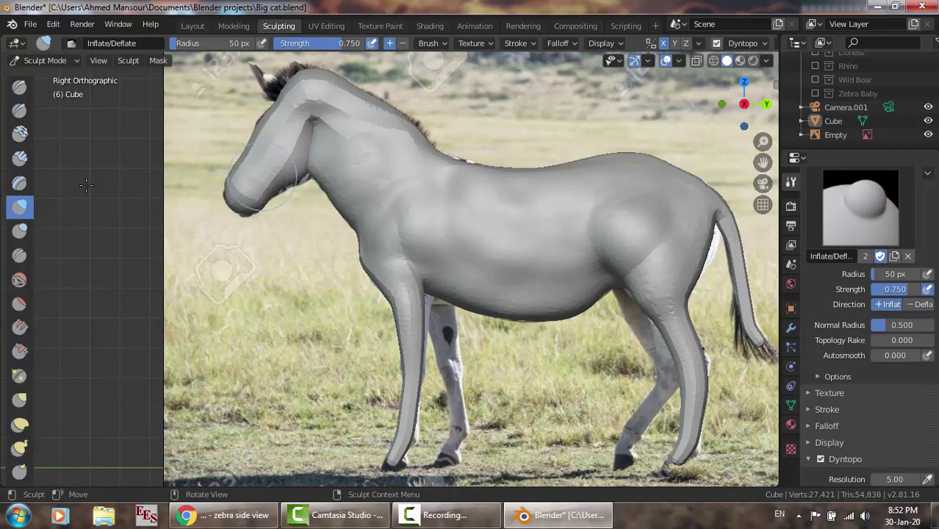
With the Fill/Deepen brush, fill the neck behind the head and its front, then hide the reference.
click(20, 327)
drag(314, 124, 318, 114)
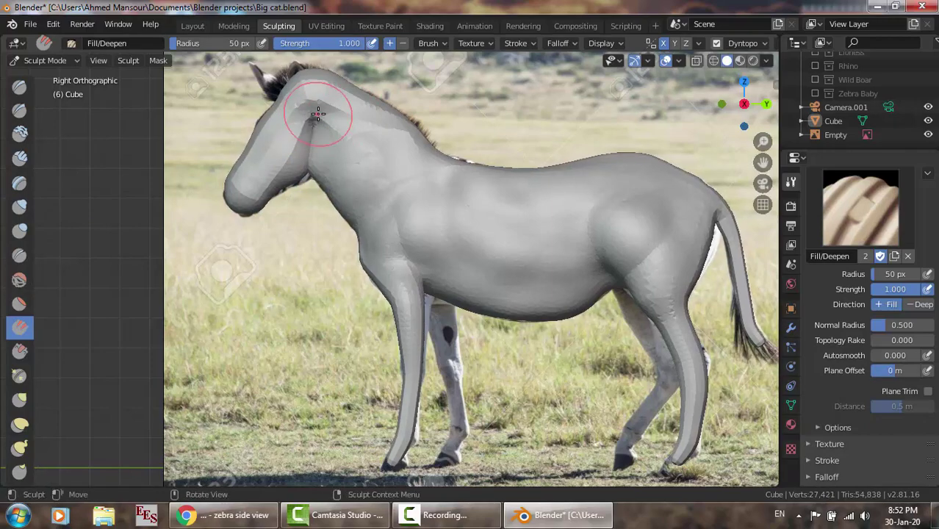
middle_drag(317, 114, 409, 483)
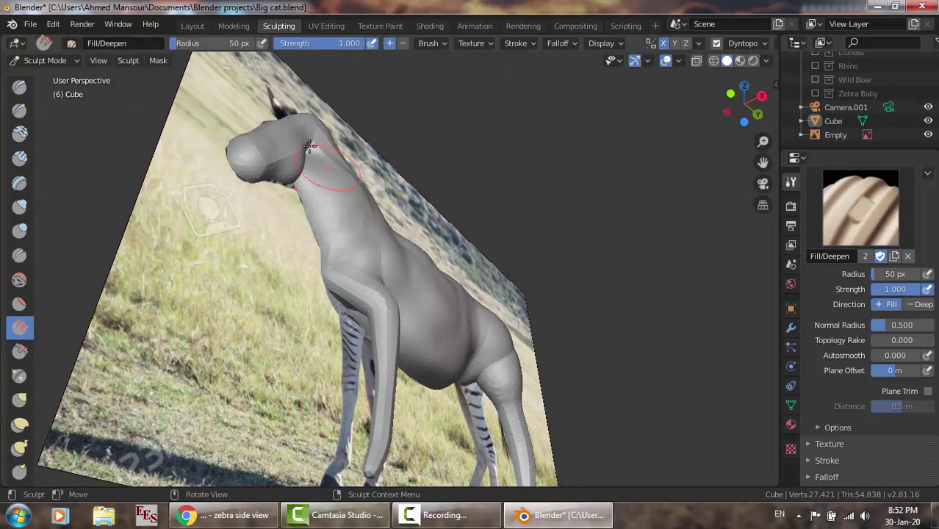
drag(314, 140, 304, 158)
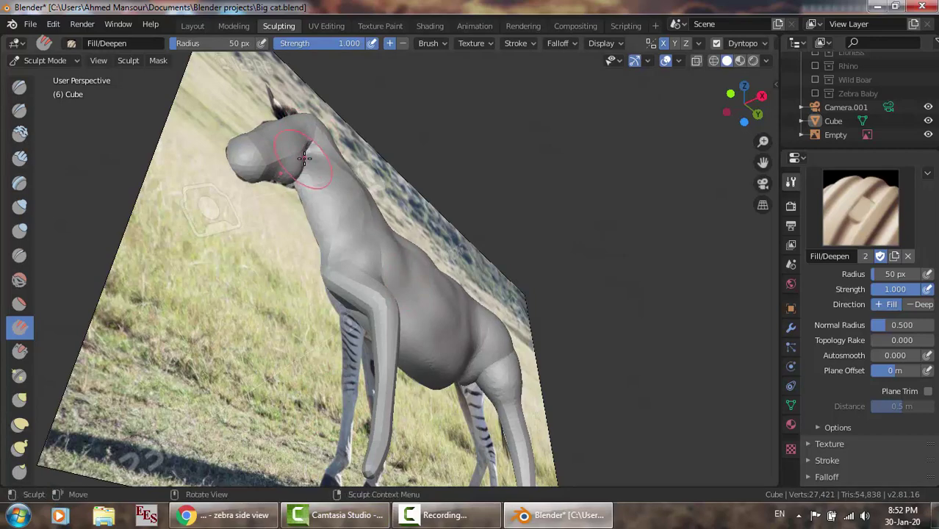
click(929, 135)
Alternate Inflate/Deflate and Fill/Deepen strokes to swell and fill the neck just below the head.
mouse_move(451, 203)
middle_down()
mouse_move(448, 138)
mouse_move(430, 179)
middle_up()
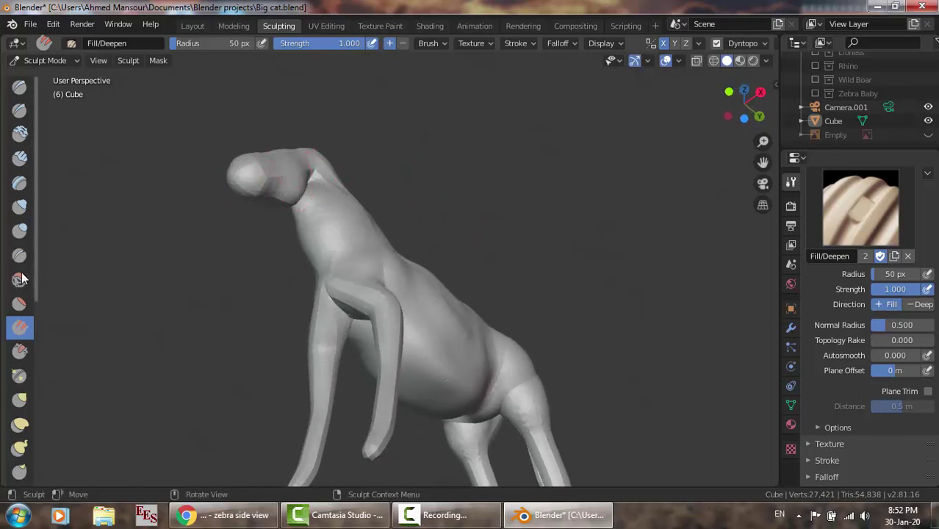
click(20, 207)
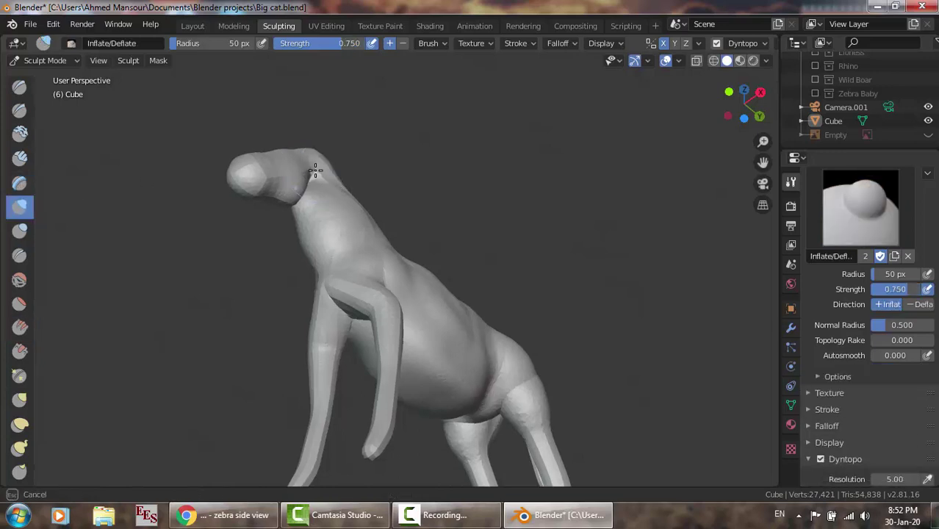
drag(311, 178, 310, 179)
drag(312, 184, 312, 175)
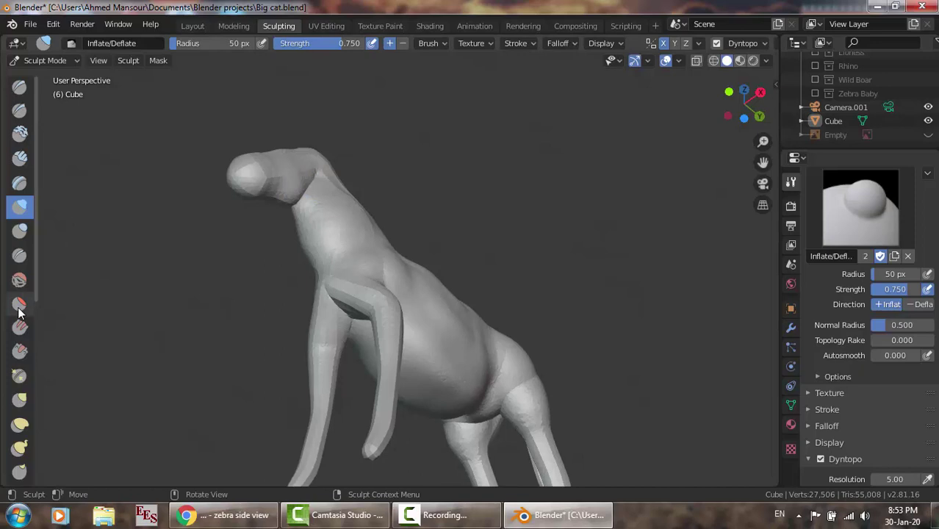
click(20, 328)
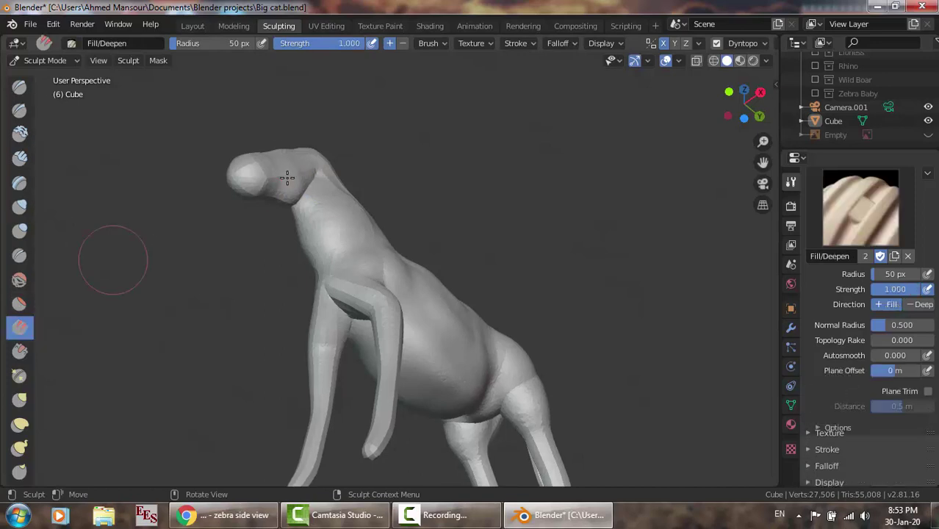
drag(308, 176, 309, 181)
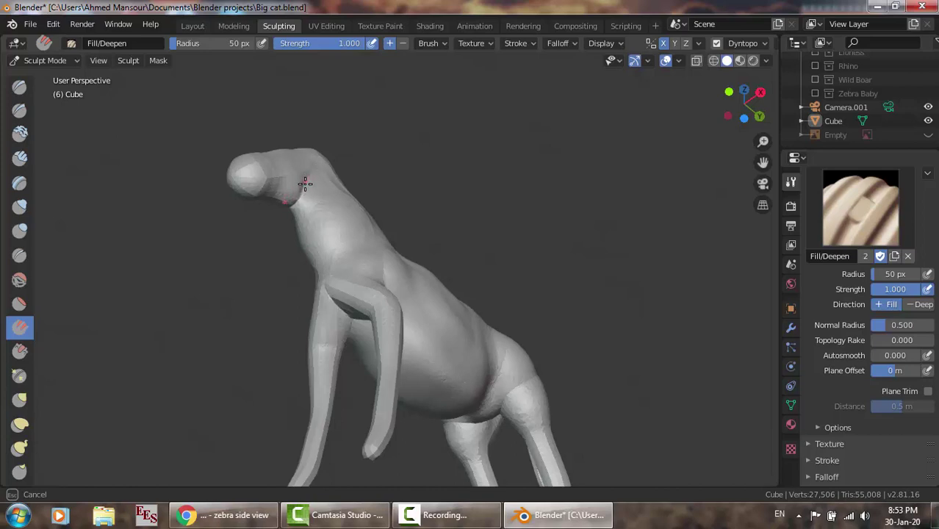
drag(308, 174, 308, 176)
middle_drag(309, 177, 242, 263)
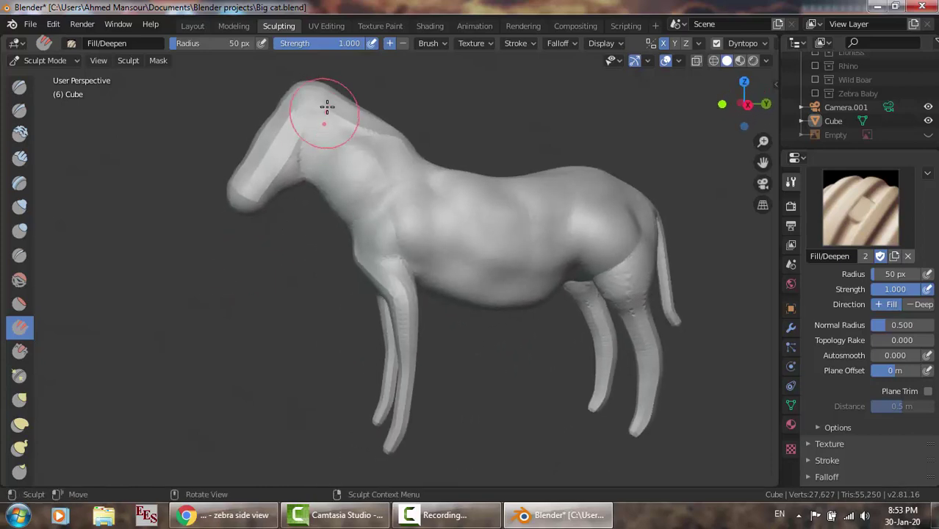
Use Fill/Deepen on the neck top behind the ears, muzzle, rump and shoulder.
mouse_move(329, 101)
mouse_down()
mouse_move(300, 159)
mouse_move(303, 138)
mouse_move(301, 160)
mouse_move(329, 136)
mouse_move(315, 136)
mouse_move(331, 162)
mouse_move(269, 116)
mouse_move(338, 165)
mouse_up()
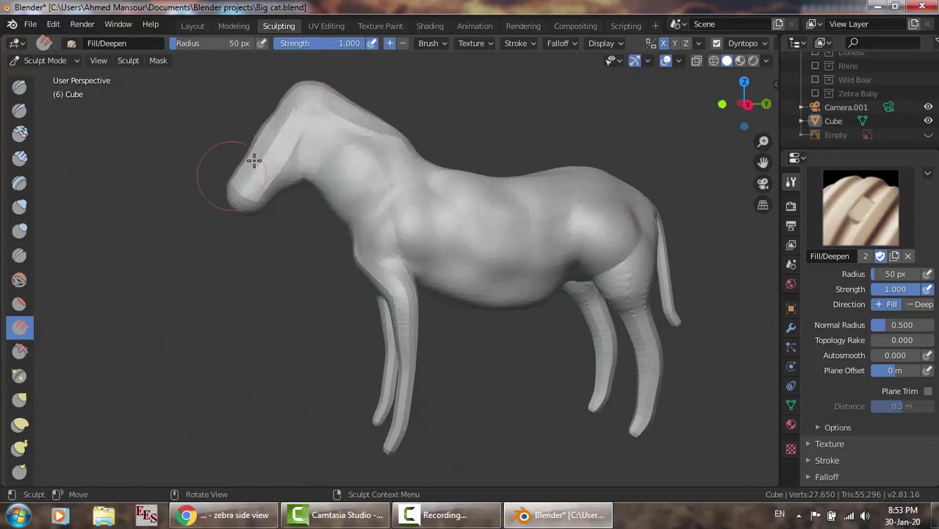
drag(254, 161, 264, 172)
drag(635, 251, 613, 263)
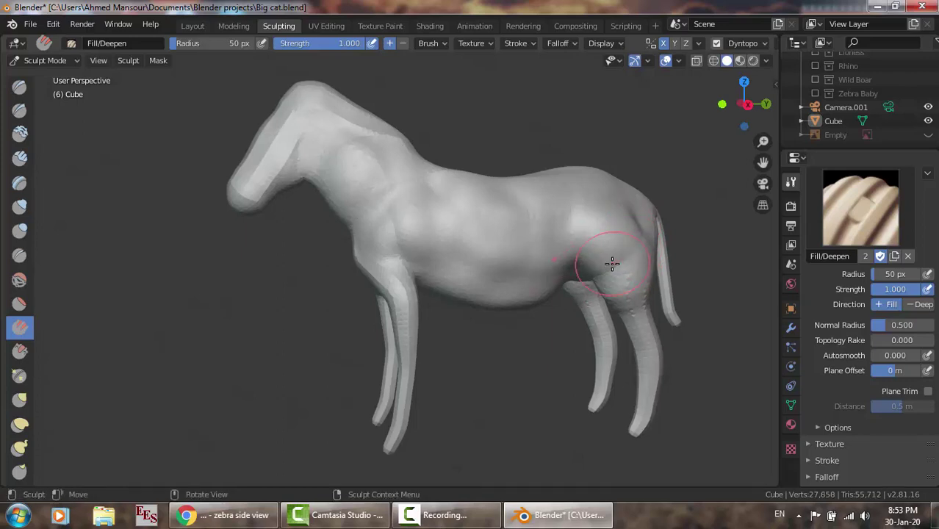
drag(389, 232, 405, 266)
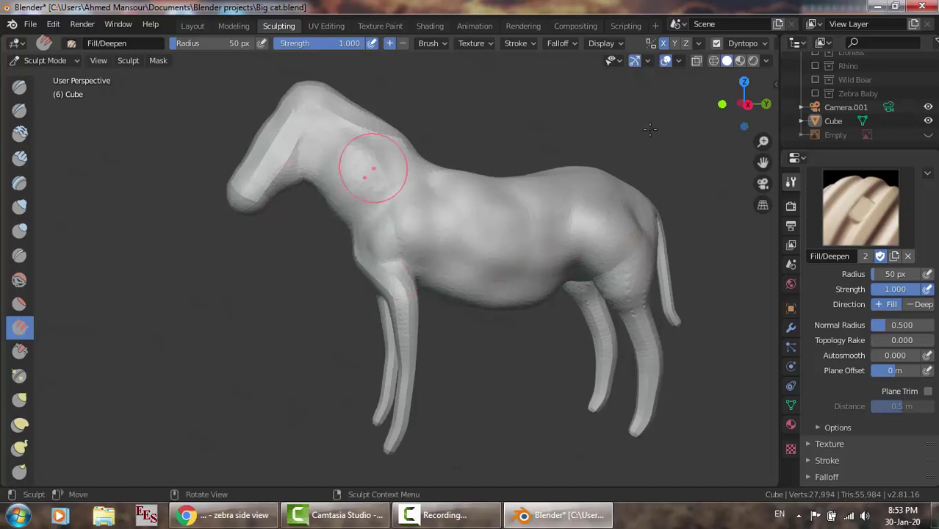
Show the side reference photo and inflate the zebra's throat with the Inflate/Deflate brush in right view.
click(928, 135)
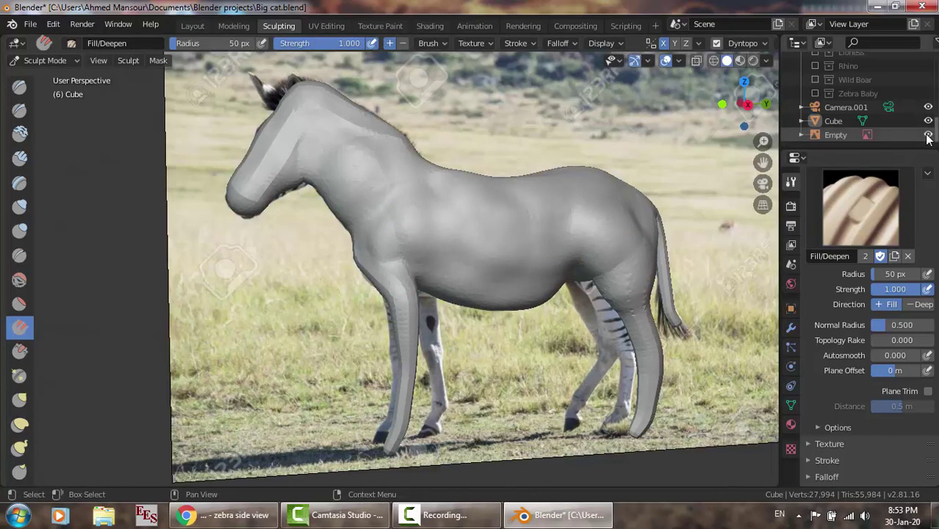
key(KP_3)
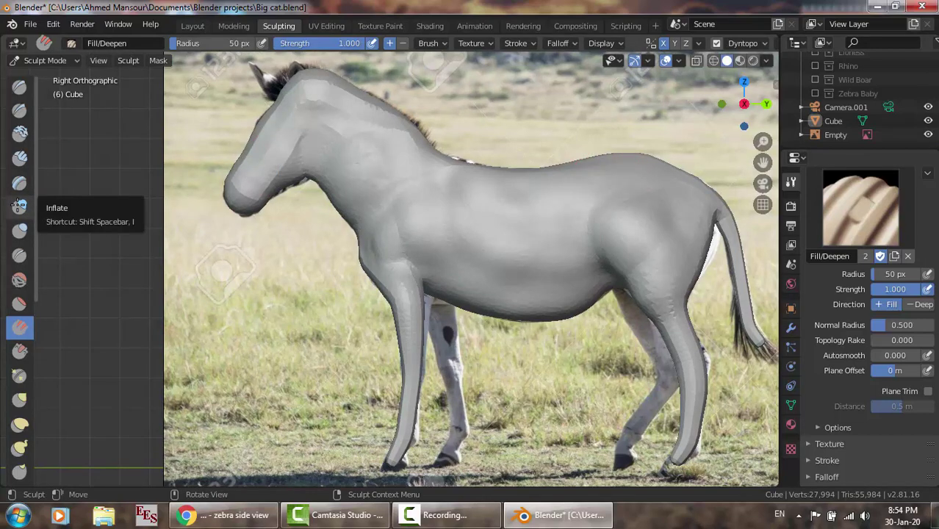
click(20, 209)
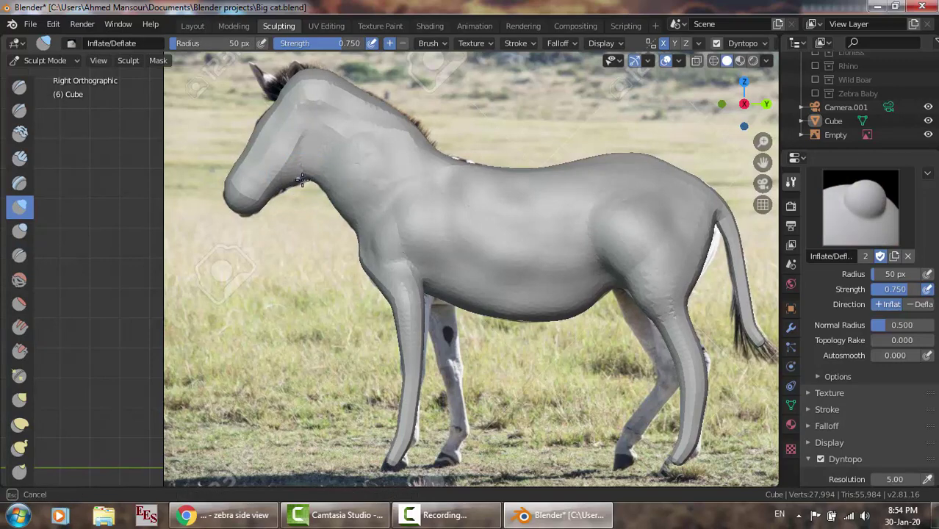
drag(290, 184, 288, 186)
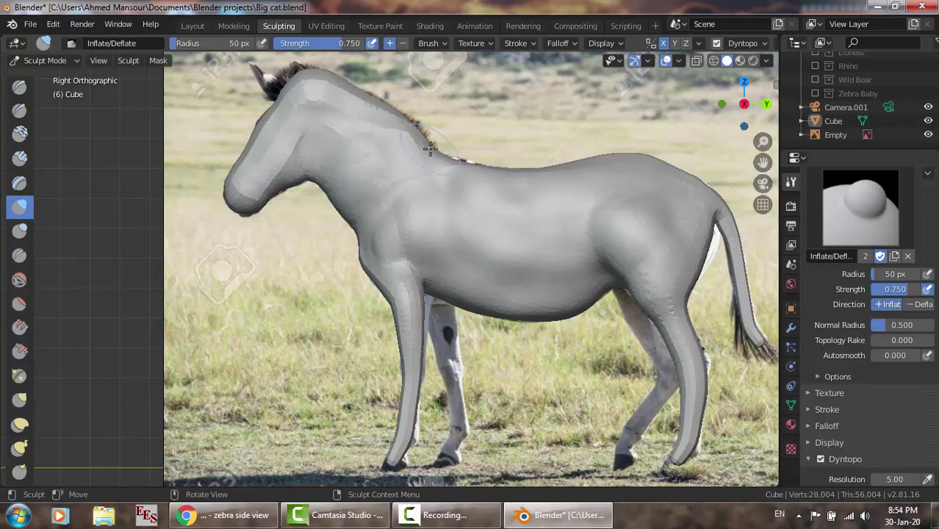
Carve the eye area into the head with the Draw Sharp brush, checking against the photo.
click(928, 121)
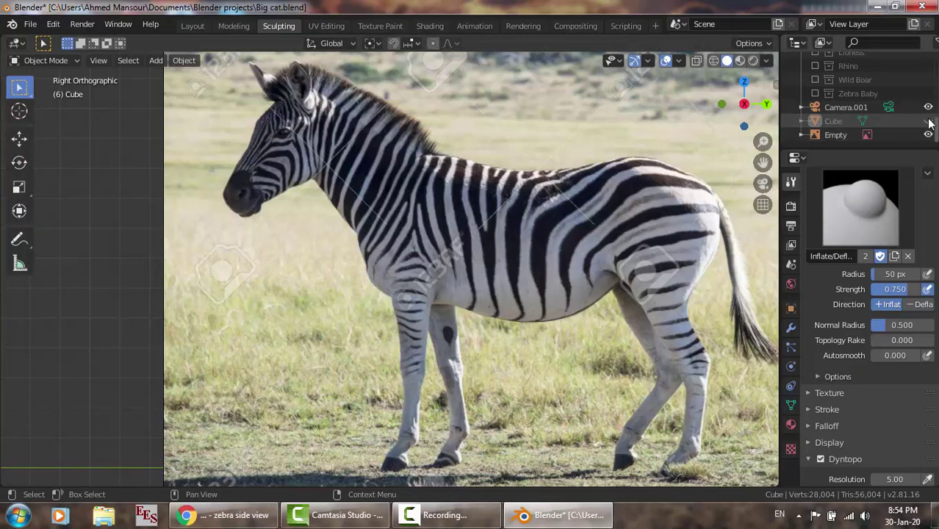
key(ctrl+z)
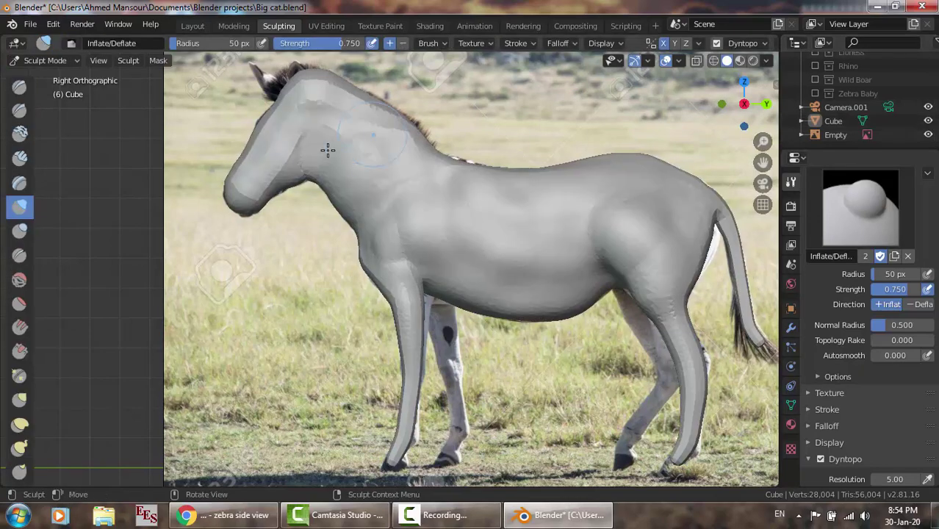
click(20, 111)
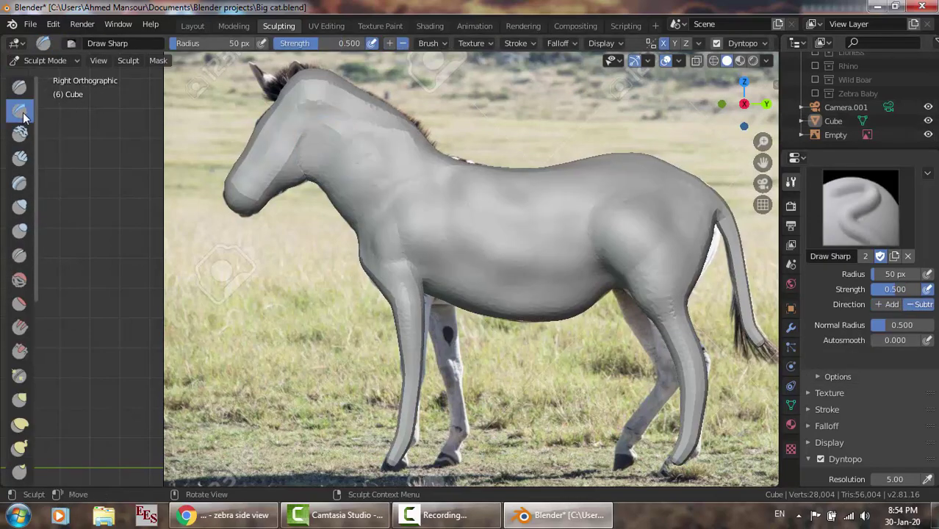
click(929, 120)
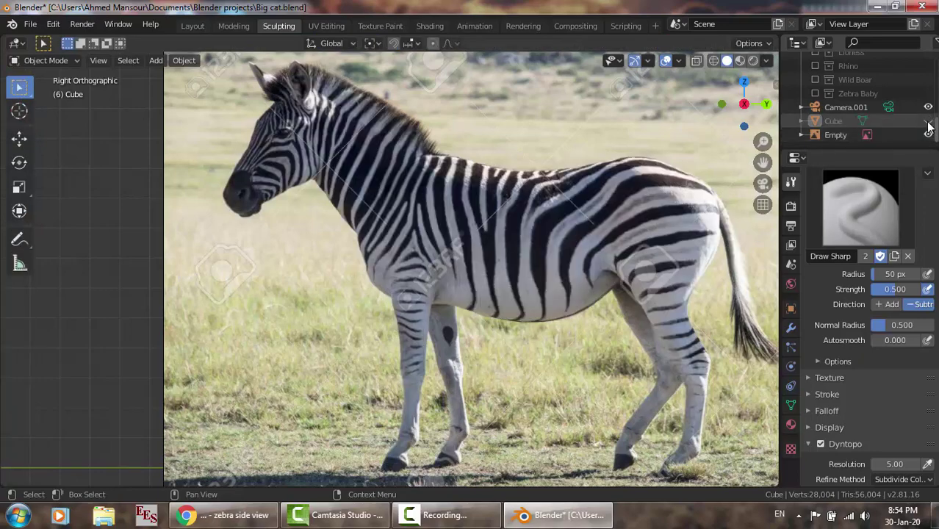
click(929, 120)
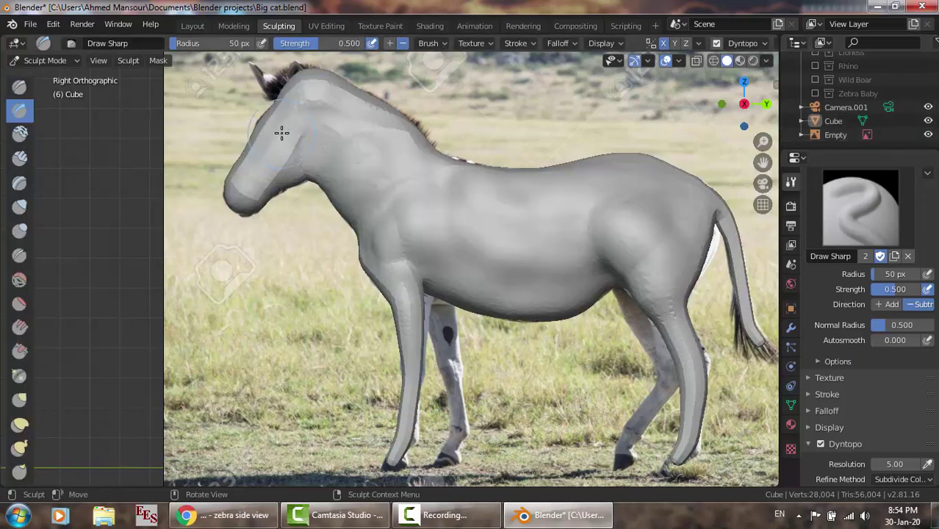
drag(280, 134, 279, 134)
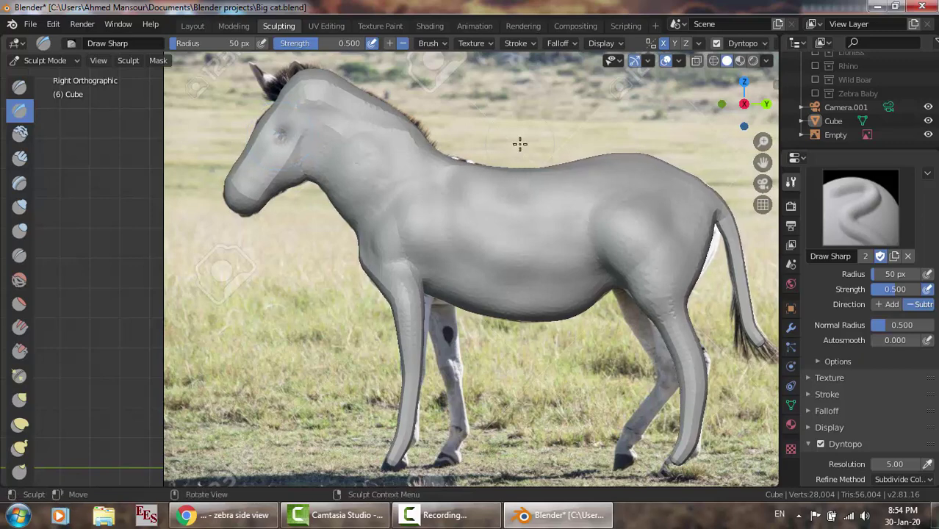
Refine the zebra's snout, toggling the mesh's visibility to compare with the side photo.
click(929, 120)
click(928, 121)
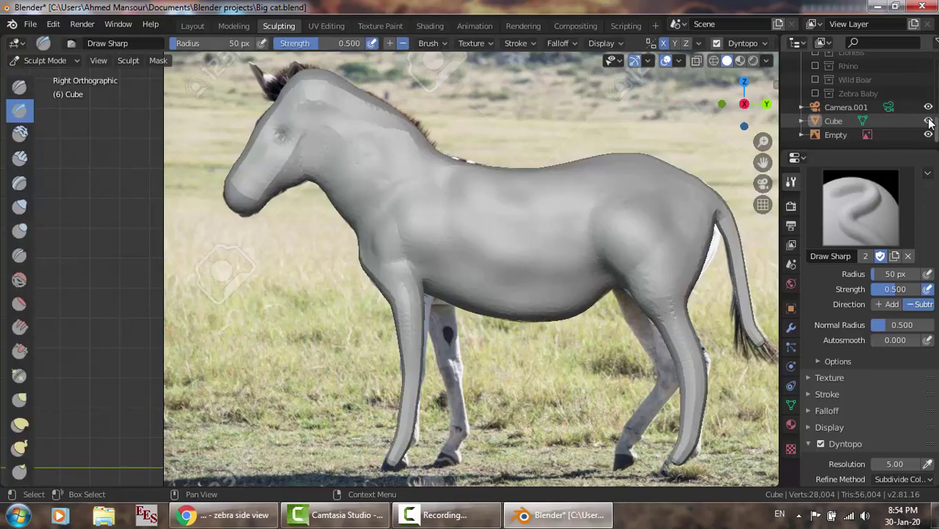
click(928, 120)
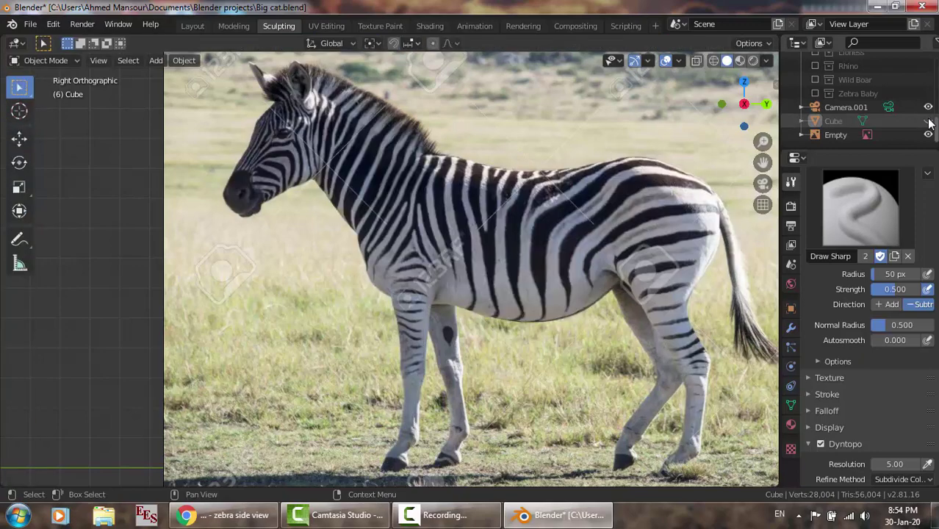
click(928, 121)
click(929, 121)
click(929, 120)
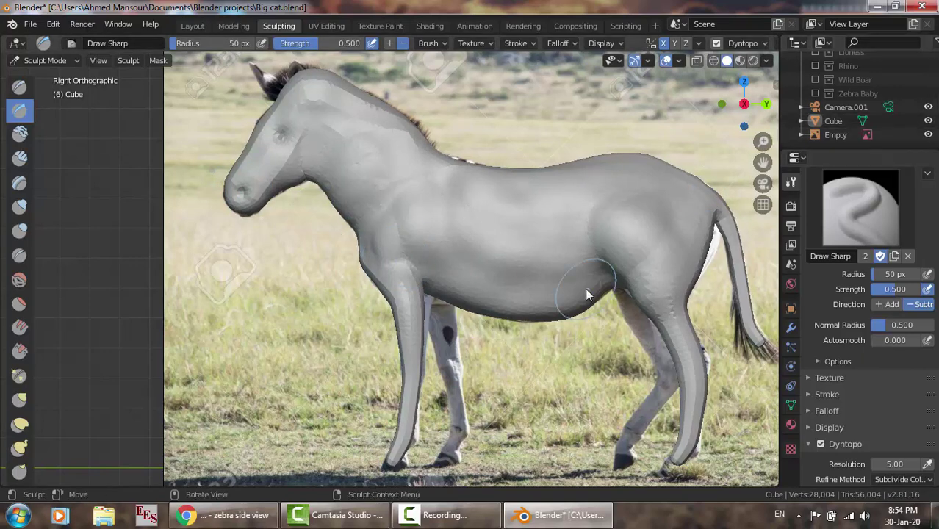
click(929, 122)
click(930, 121)
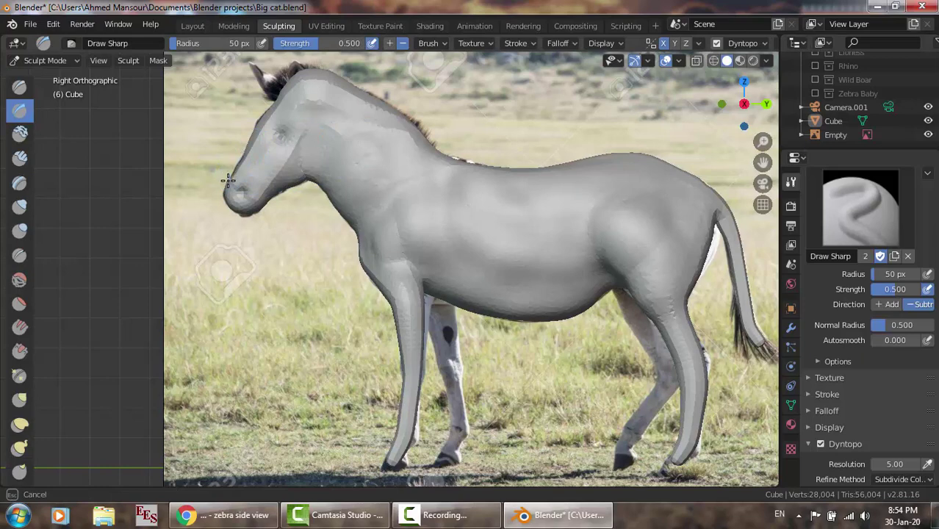
drag(234, 166, 234, 161)
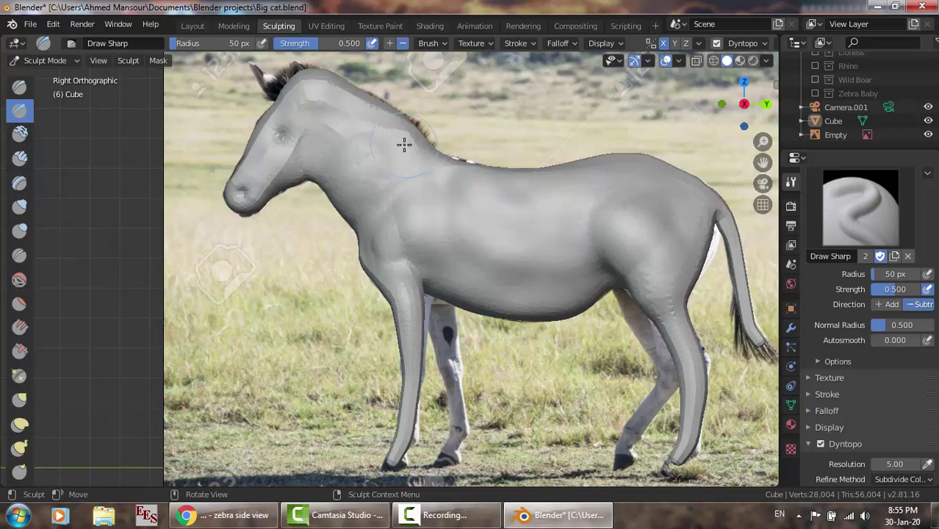
click(929, 122)
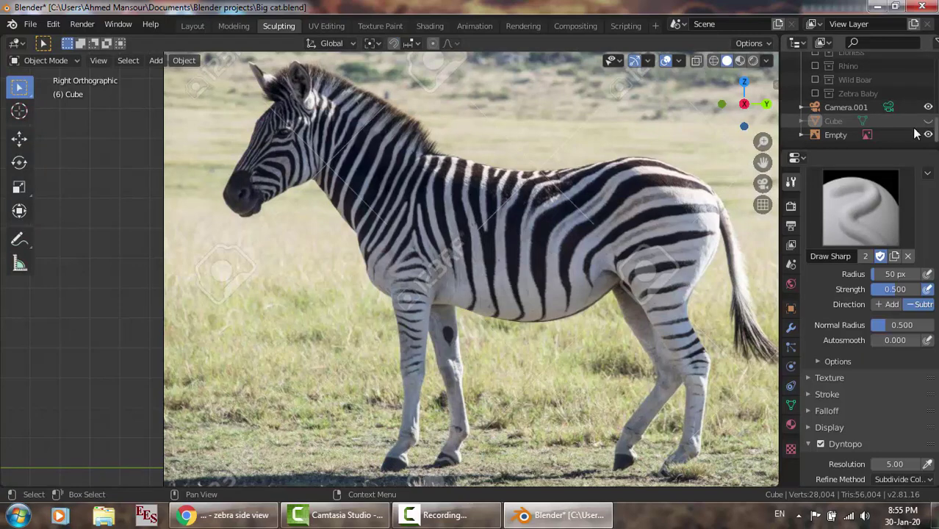
click(928, 122)
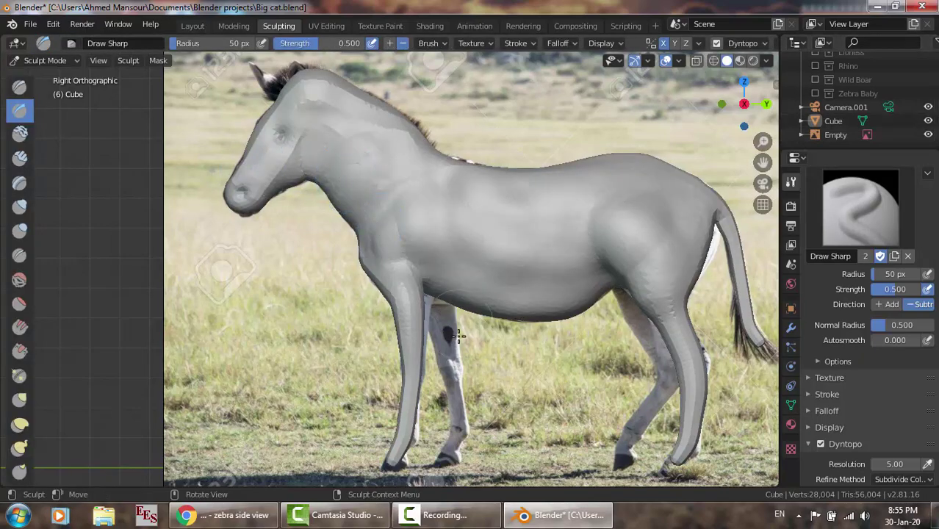
Hide the side reference image, orbit the bare model into perspective, and bring up the Word reference document.
click(928, 136)
mouse_move(578, 190)
middle_down()
mouse_move(698, 191)
mouse_move(745, 206)
mouse_move(635, 197)
middle_up()
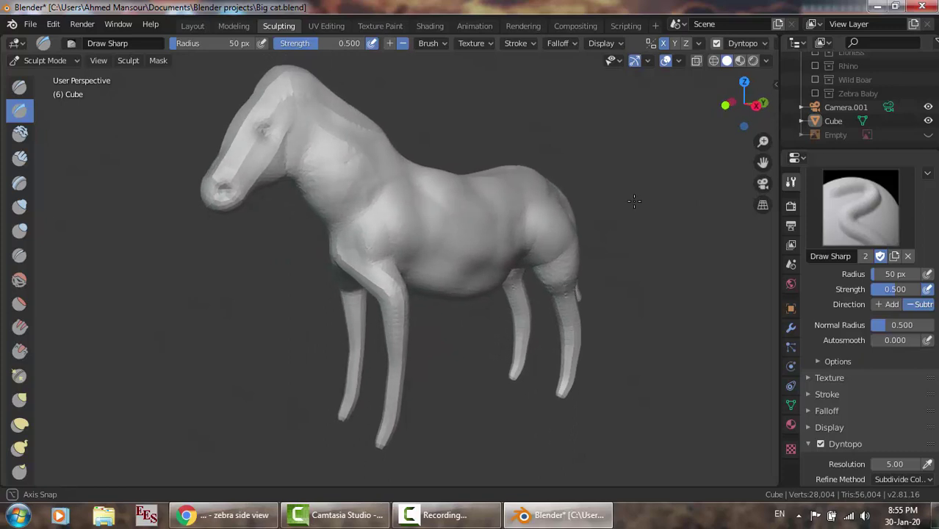
click(445, 514)
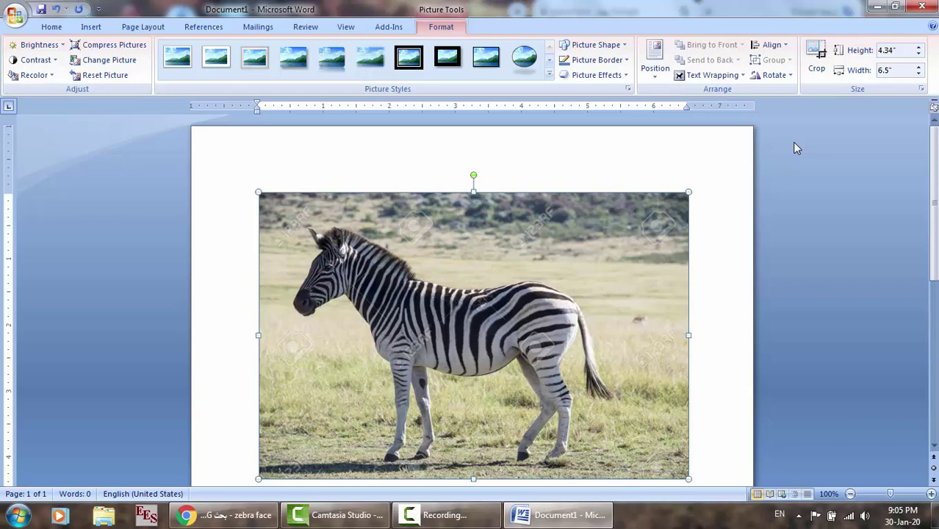
Apply Flip Horizontal to the zebra photo so it faces right.
click(772, 75)
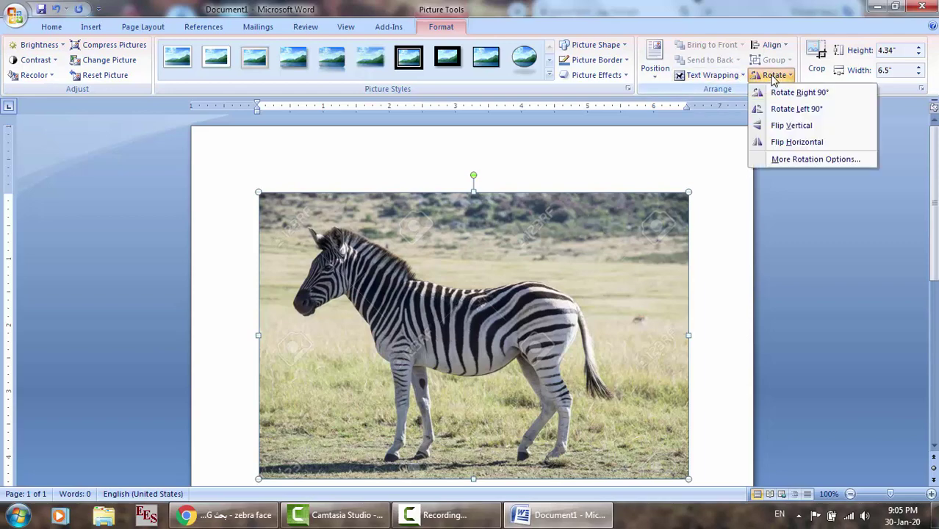
click(787, 146)
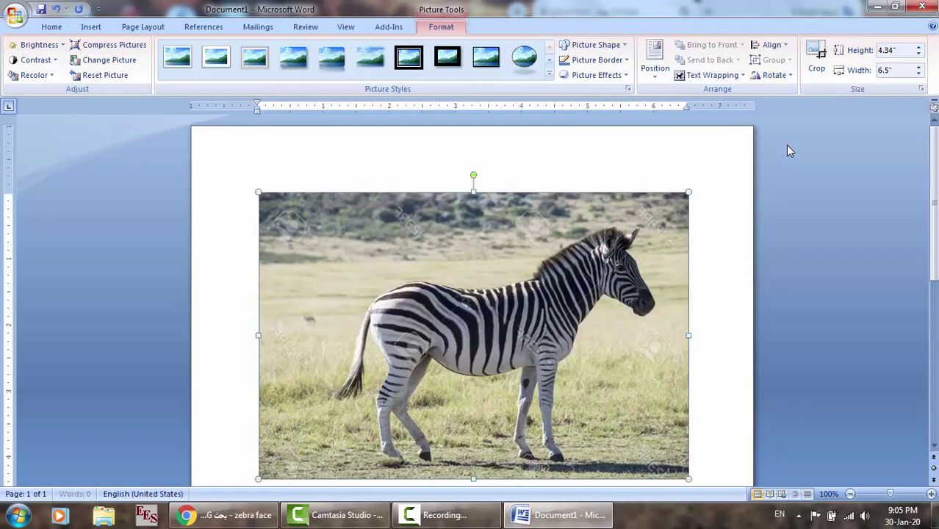
Capture the flipped zebra photo with the Snipping Tool.
click(18, 516)
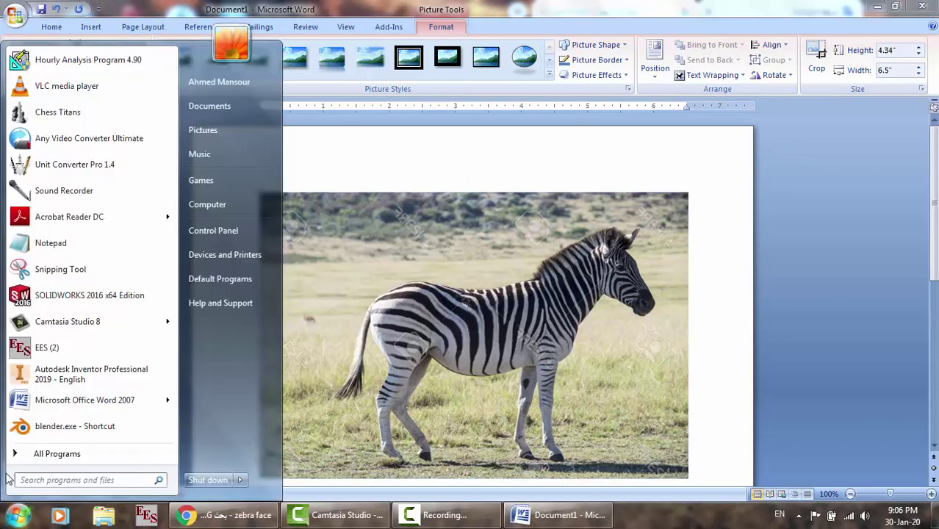
click(42, 272)
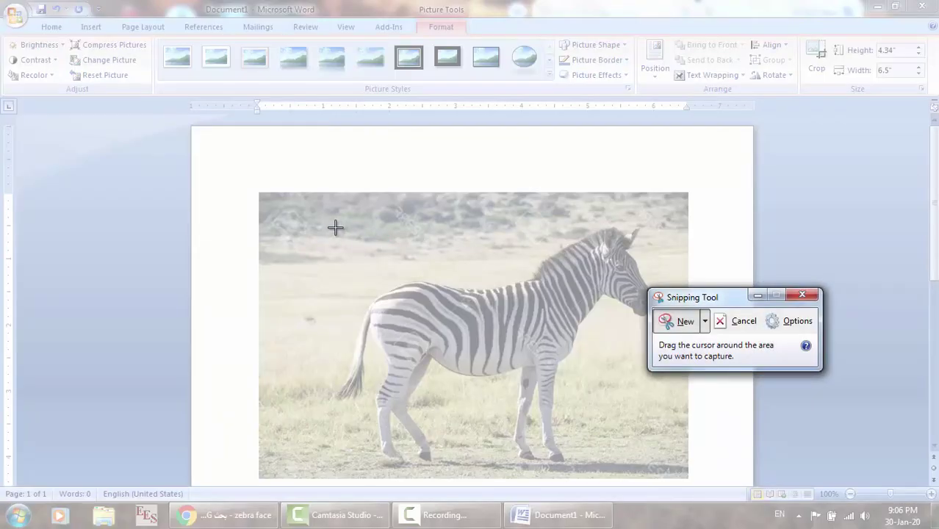
mouse_move(336, 220)
mouse_down()
mouse_move(656, 341)
mouse_move(656, 465)
mouse_up()
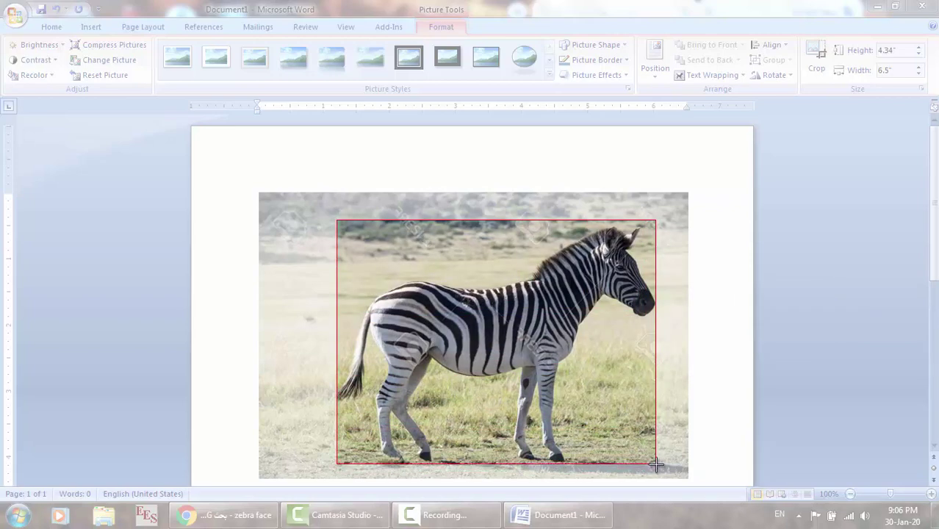
drag(656, 464, 660, 470)
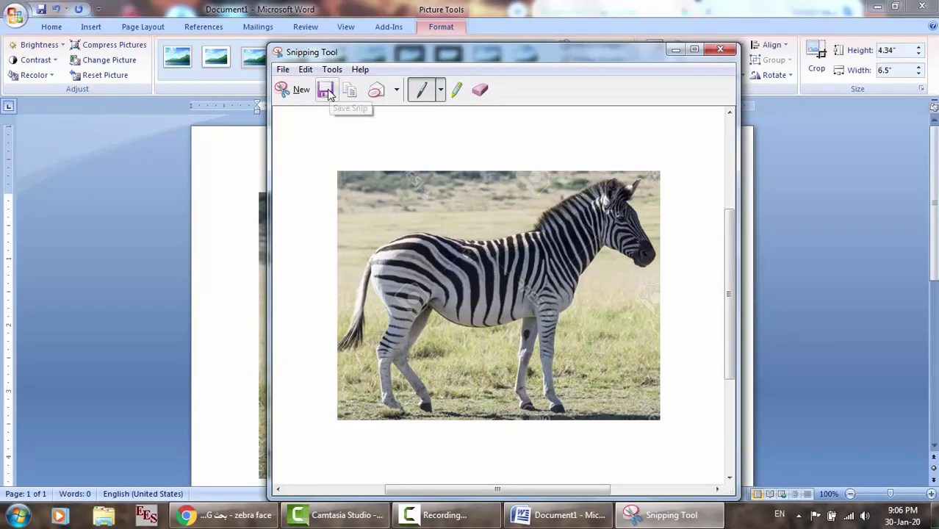
Save the snip to the Desktop as JPEG file '2'.
click(326, 90)
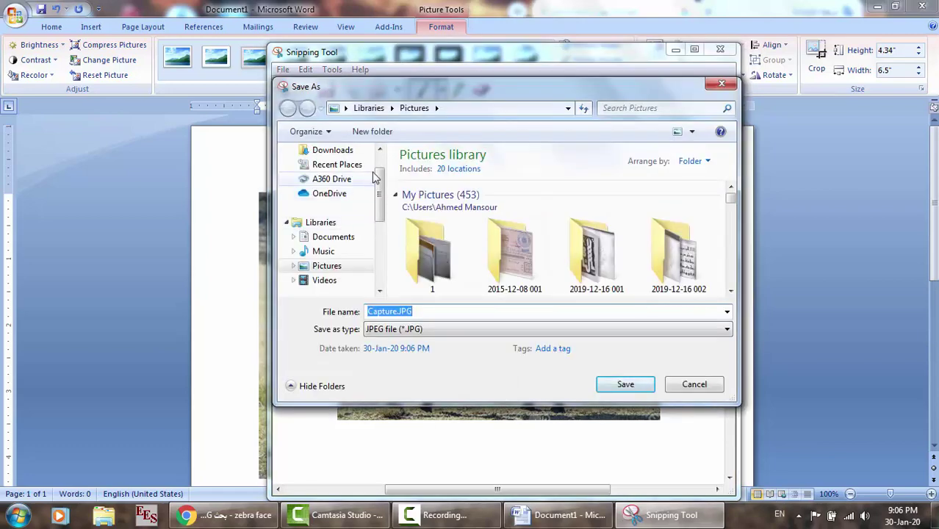
scroll(379, 179, up, 1)
click(336, 172)
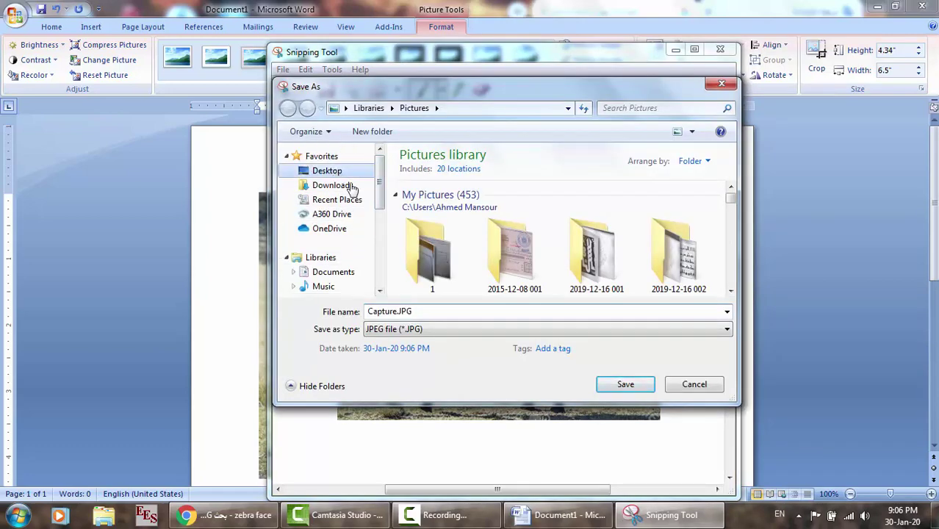
click(448, 311)
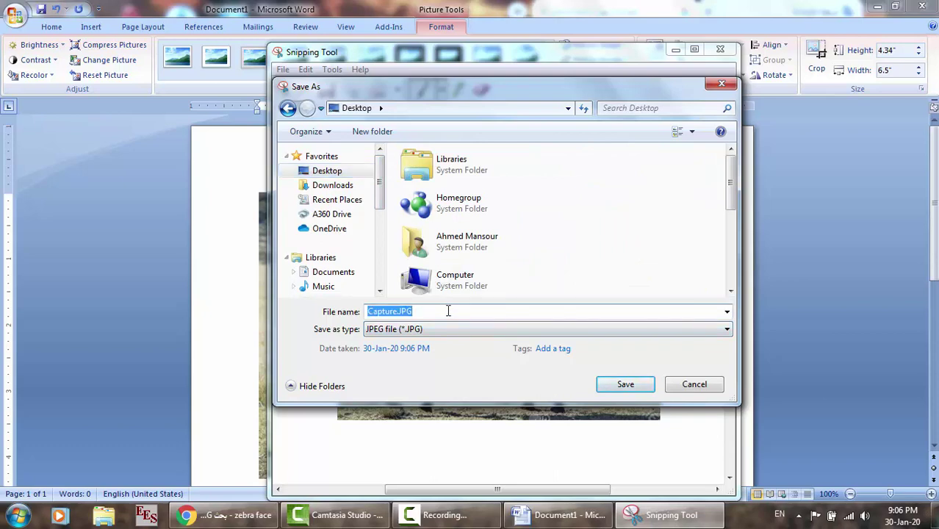
text(2)
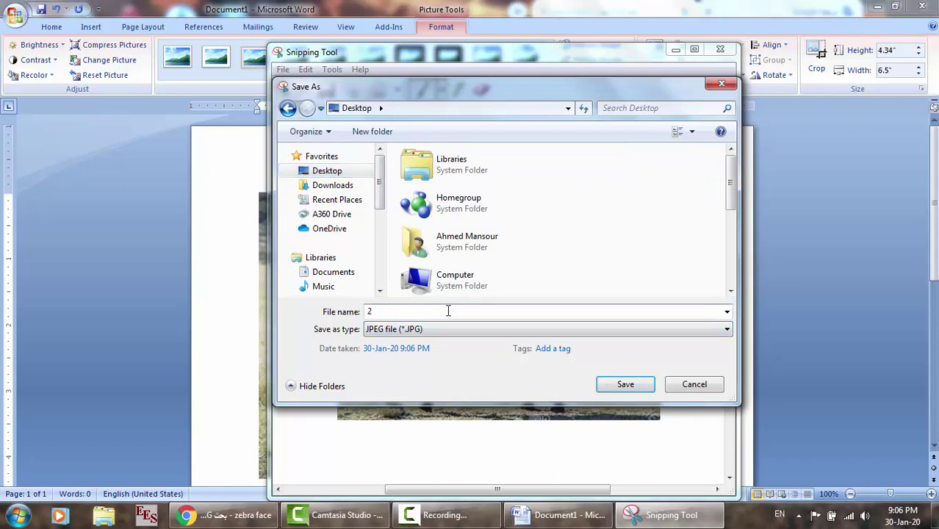
key(Return)
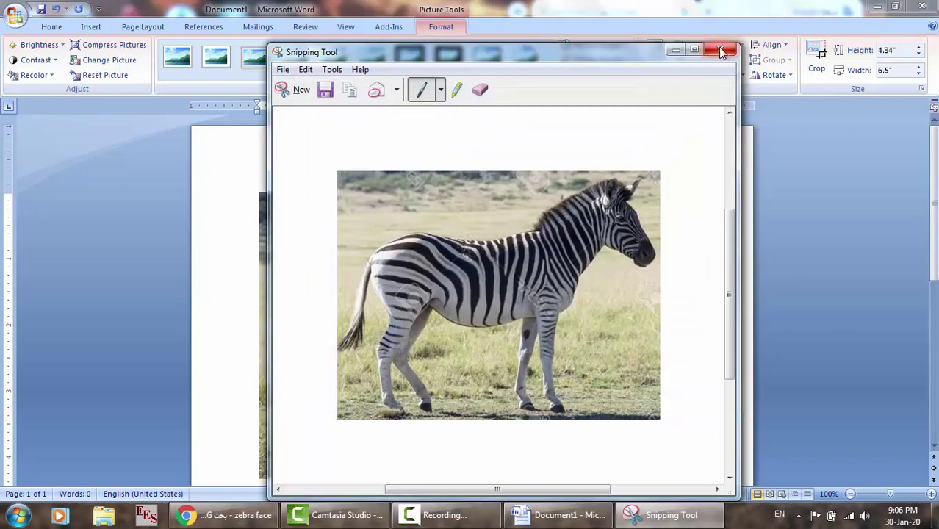
Close the Snipping Tool and close Word without saving changes.
click(720, 49)
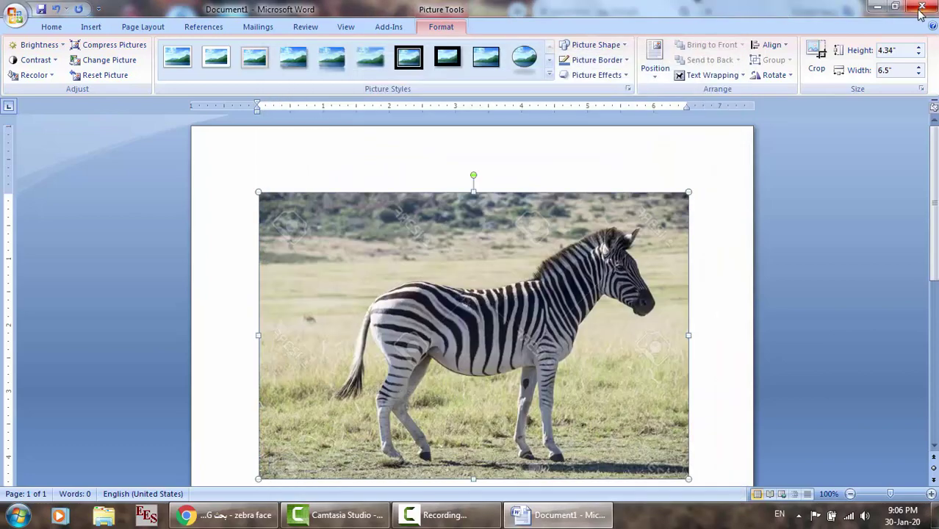
click(922, 6)
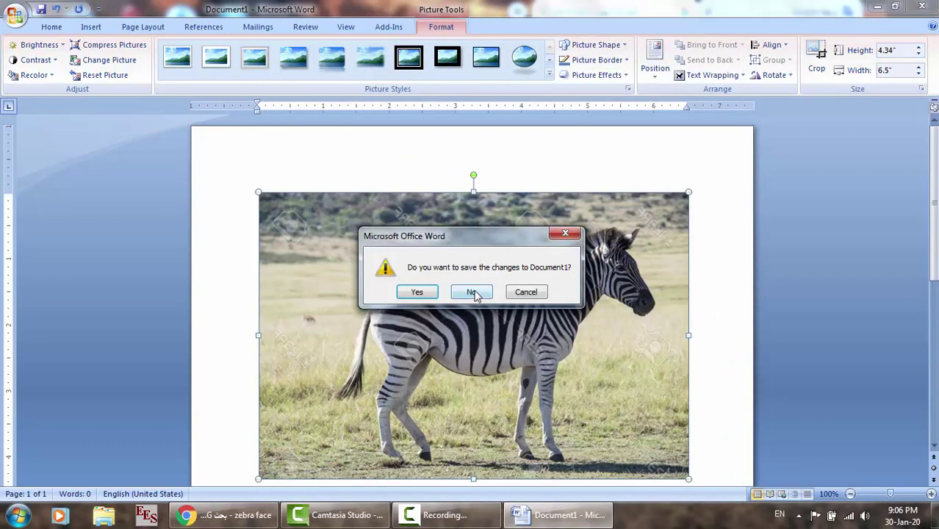
click(474, 293)
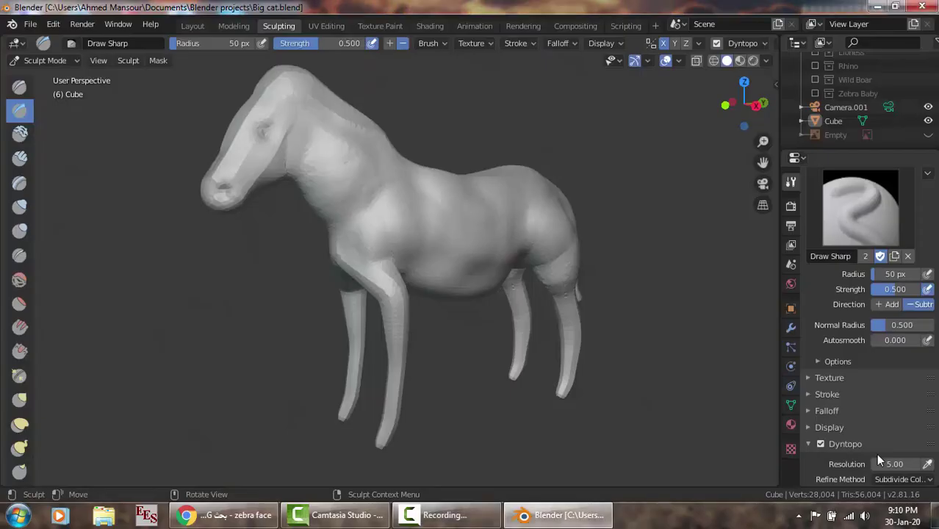
Switch to the Layout workspace and frame the zebra centred in front view.
click(191, 27)
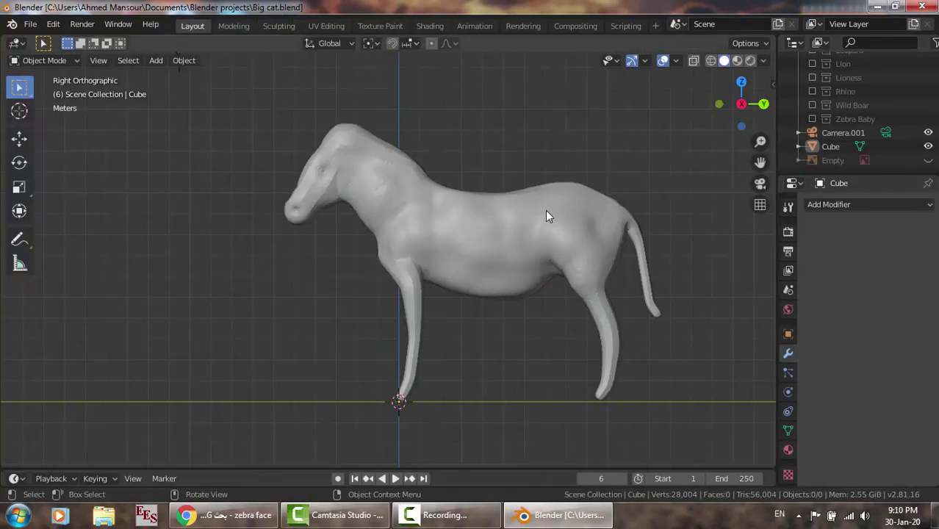
key(KP_1)
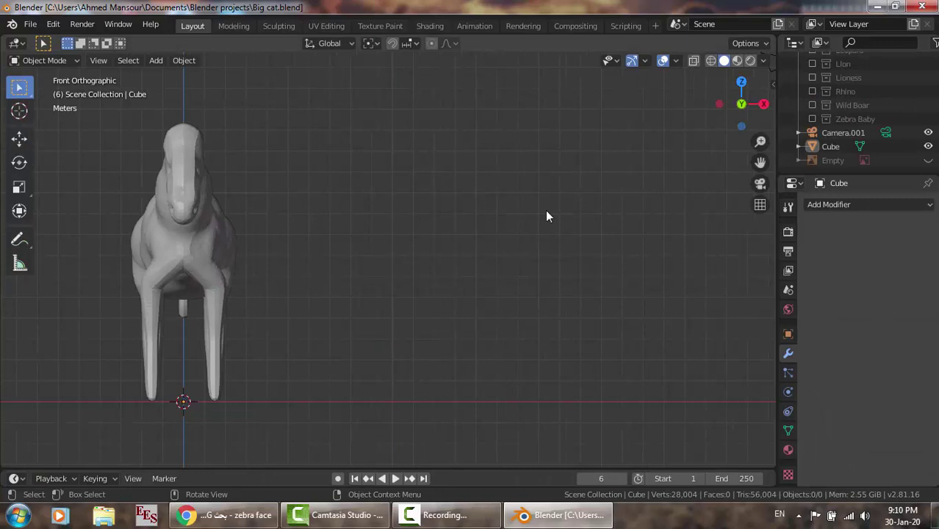
mouse_move(760, 162)
mouse_down()
mouse_move(514, 163)
mouse_move(512, 264)
mouse_up()
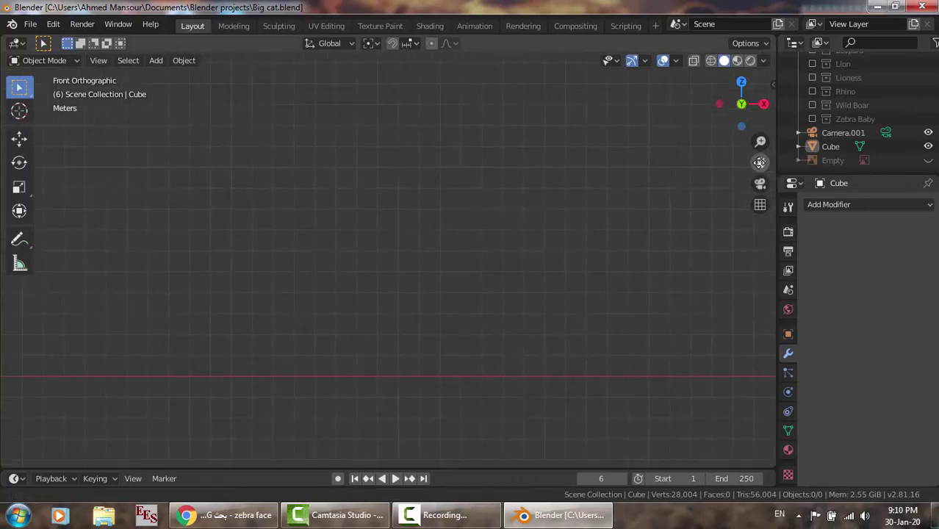
scroll(512, 265, down, 3)
scroll(512, 265, down, 5)
scroll(513, 265, down, 5)
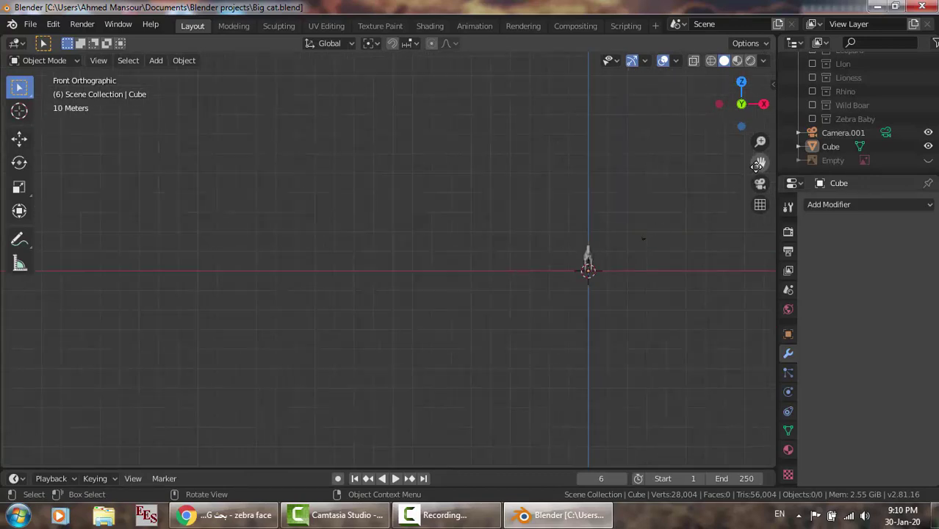
drag(758, 164, 611, 250)
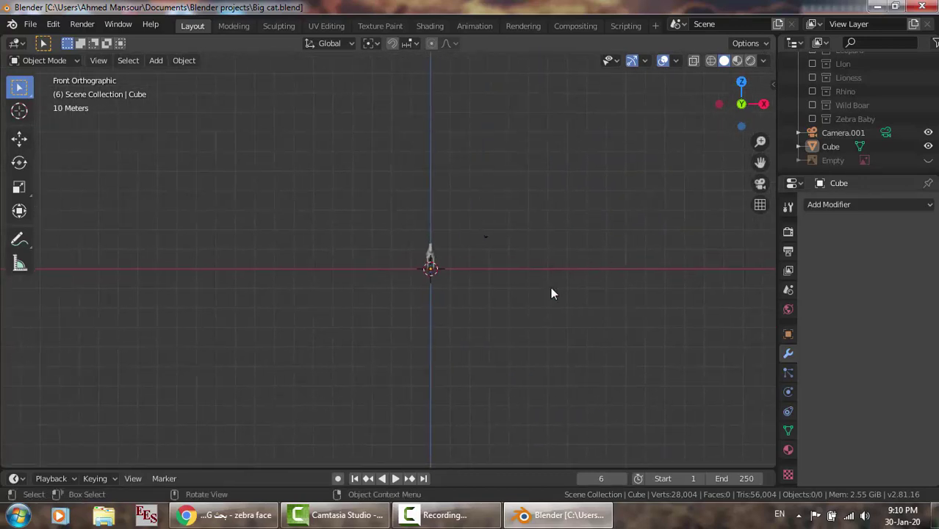
scroll(553, 294, up, 5)
scroll(553, 294, up, 3)
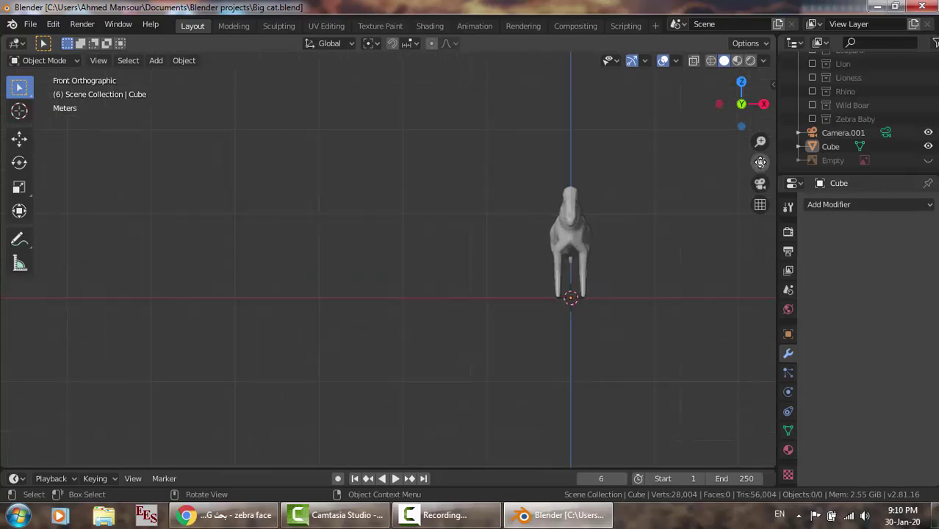
drag(760, 162, 656, 157)
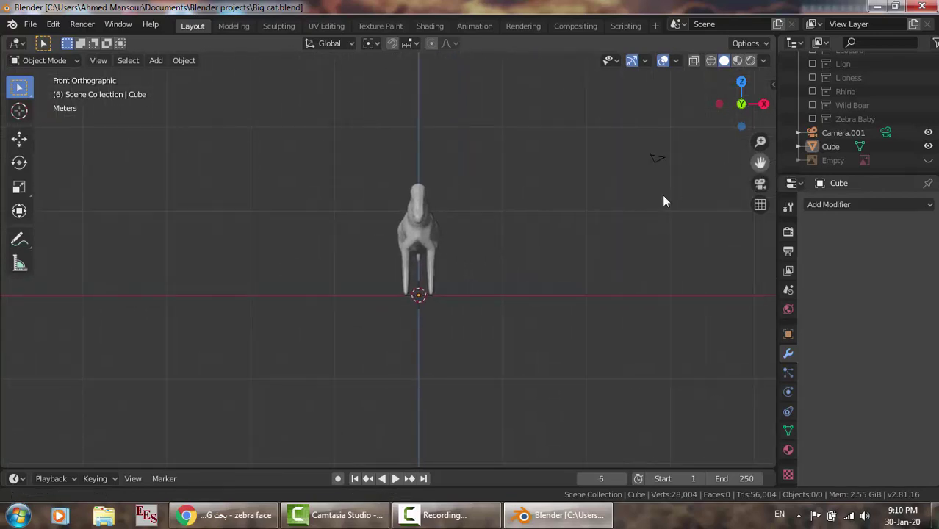
scroll(555, 246, up, 4)
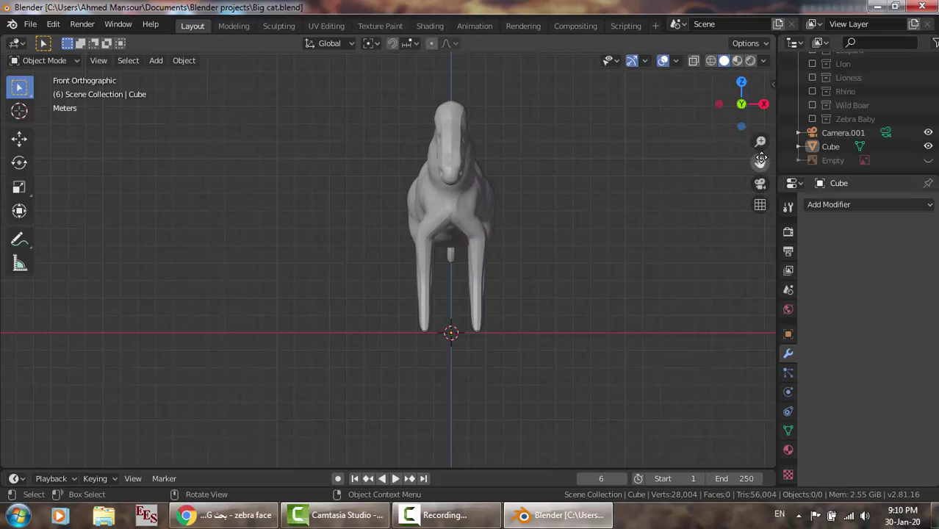
drag(760, 162, 705, 200)
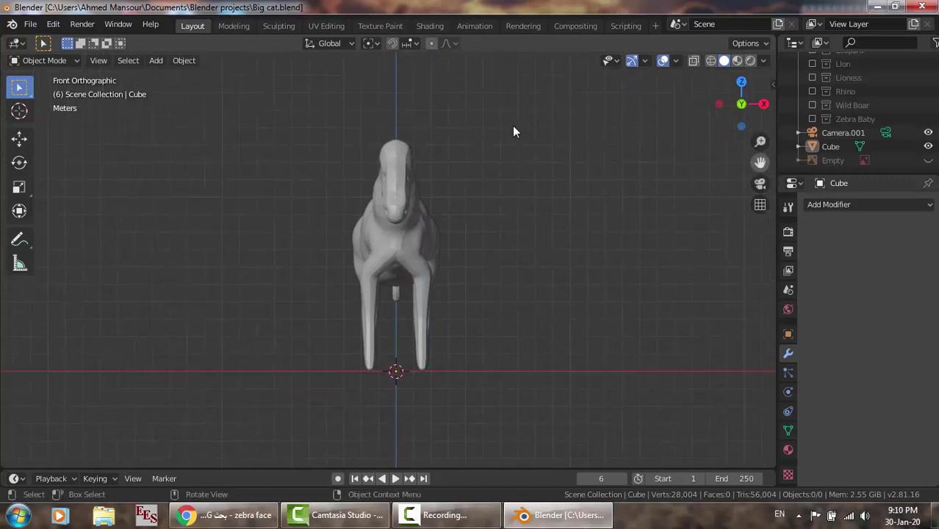
scroll(509, 130, up, 1)
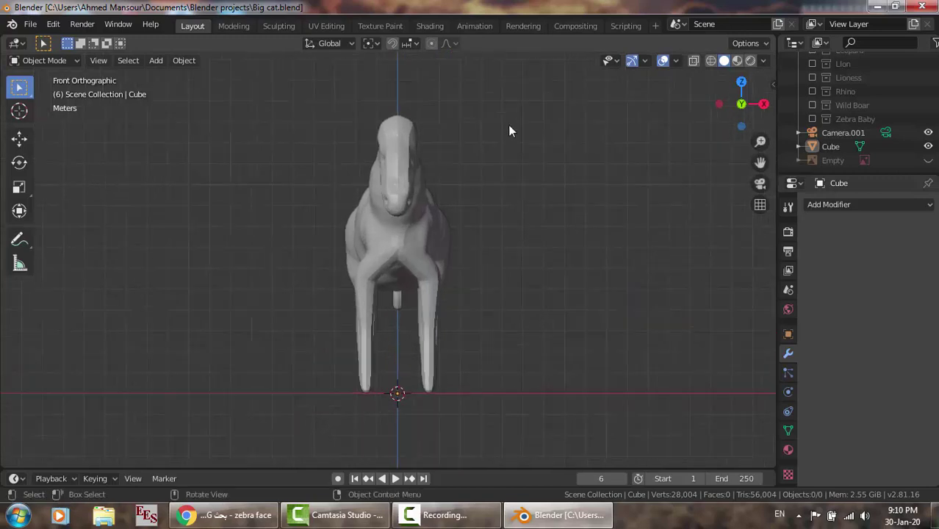
Add face.jpg from the Desktop as a reference image.
click(150, 63)
mouse_move(176, 213)
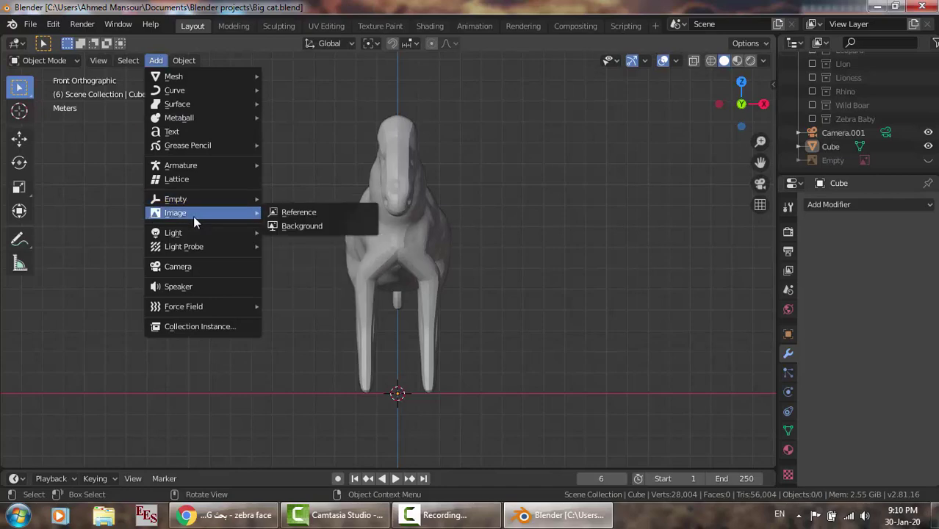
click(297, 214)
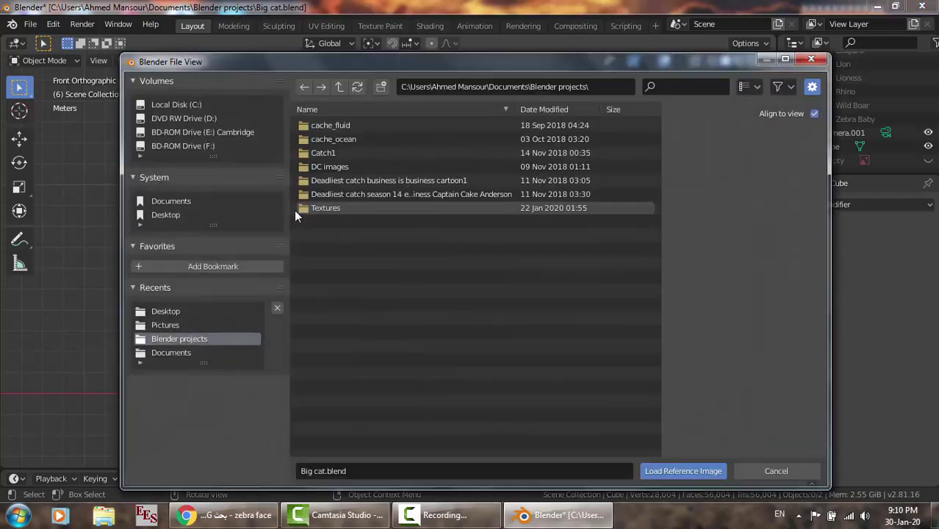
click(178, 310)
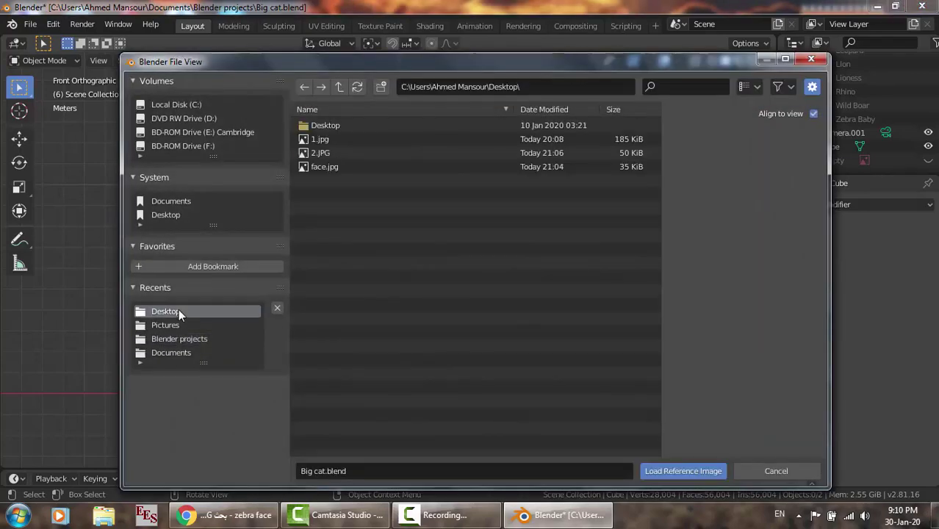
double_click(340, 168)
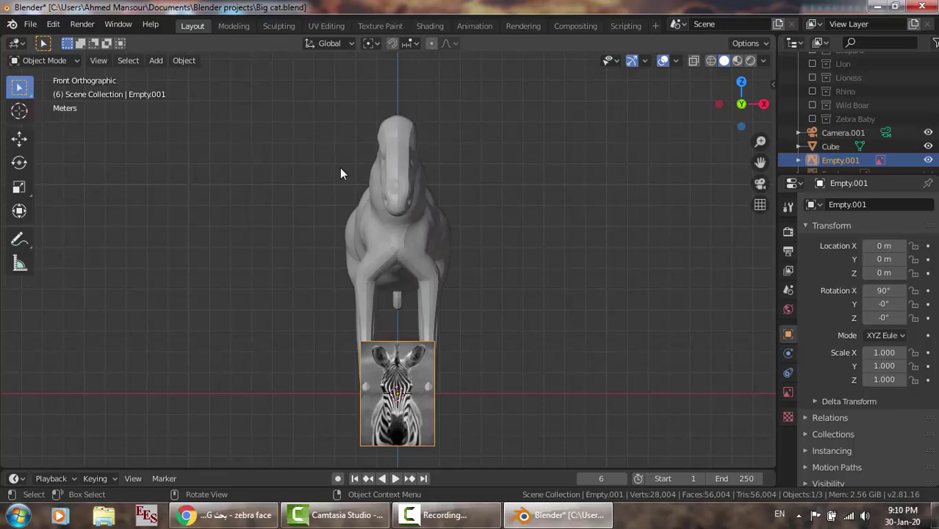
Raise the face reference along Z to 10.843 m at head height and unhide the side photo.
key(g)
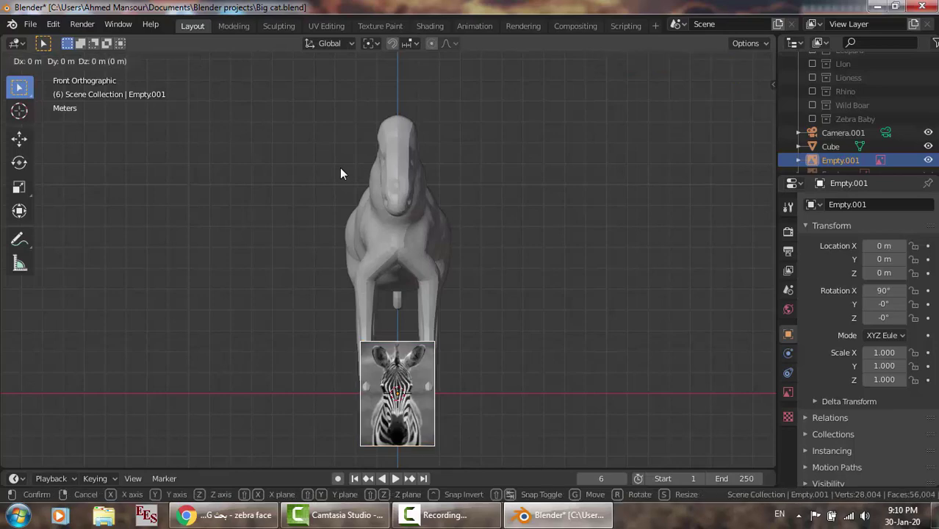
key(z)
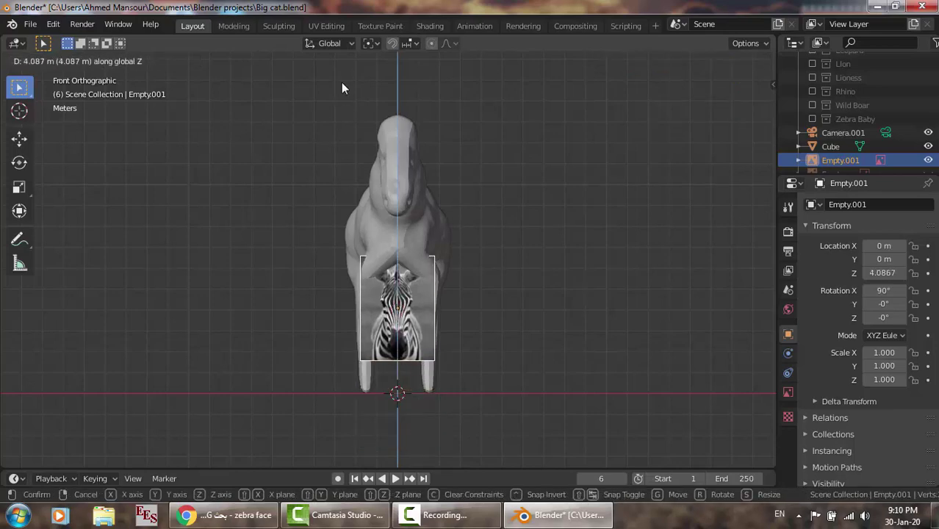
click(333, 117)
key(g)
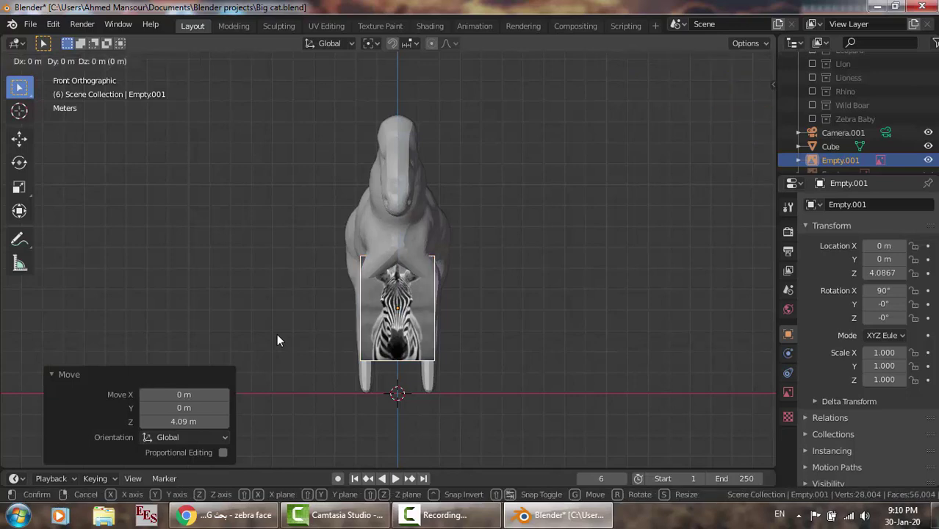
key(z)
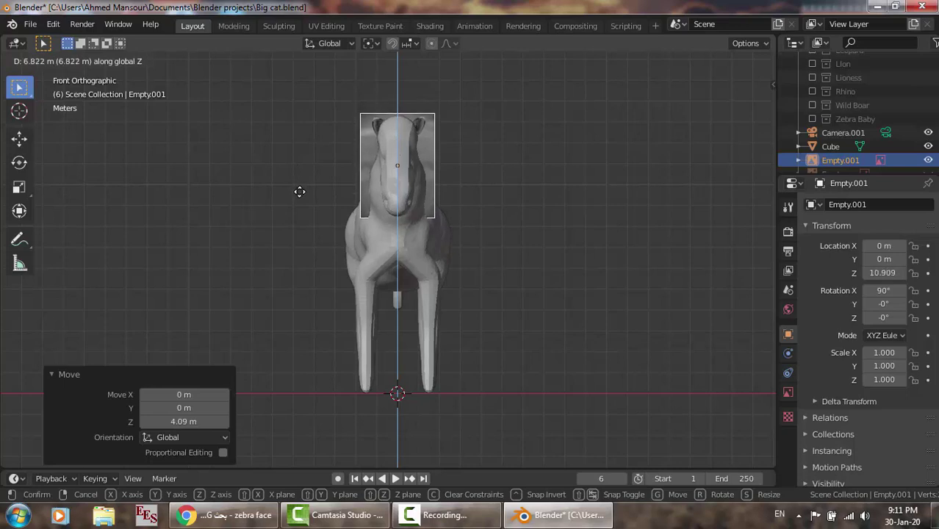
click(300, 195)
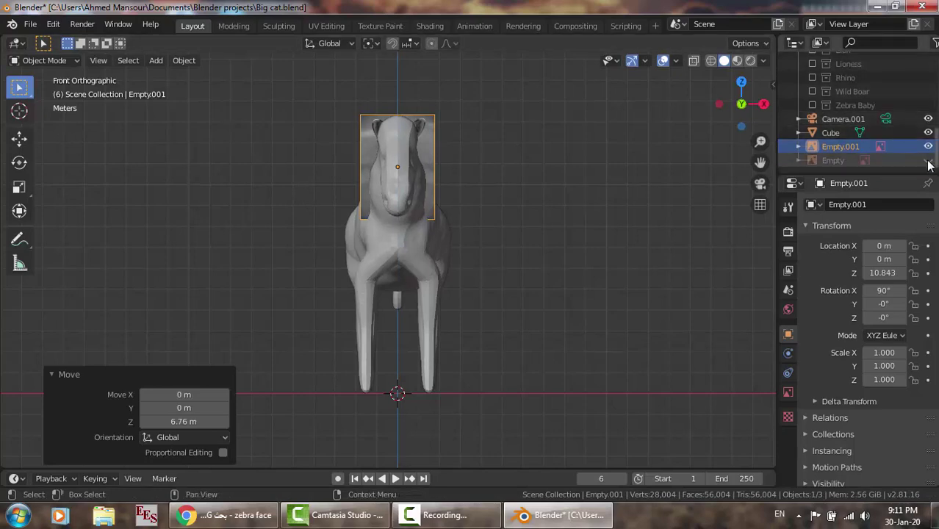
click(929, 161)
In right view, slide the face reference along Y to -3.69 m at the head's front.
key(KP_3)
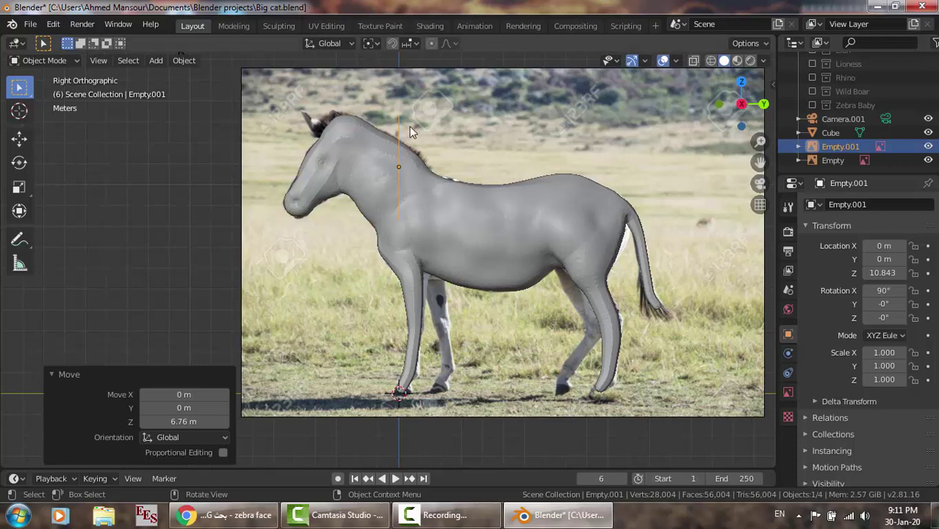
click(833, 161)
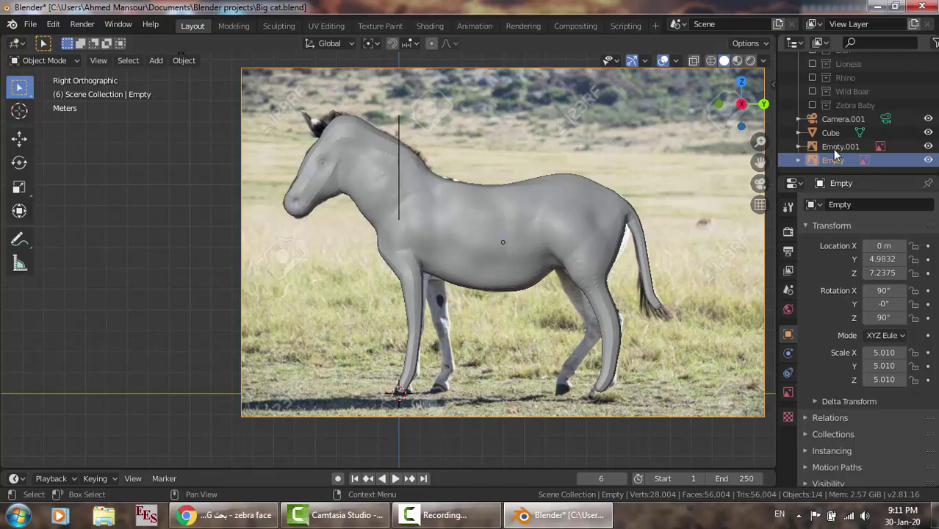
click(835, 152)
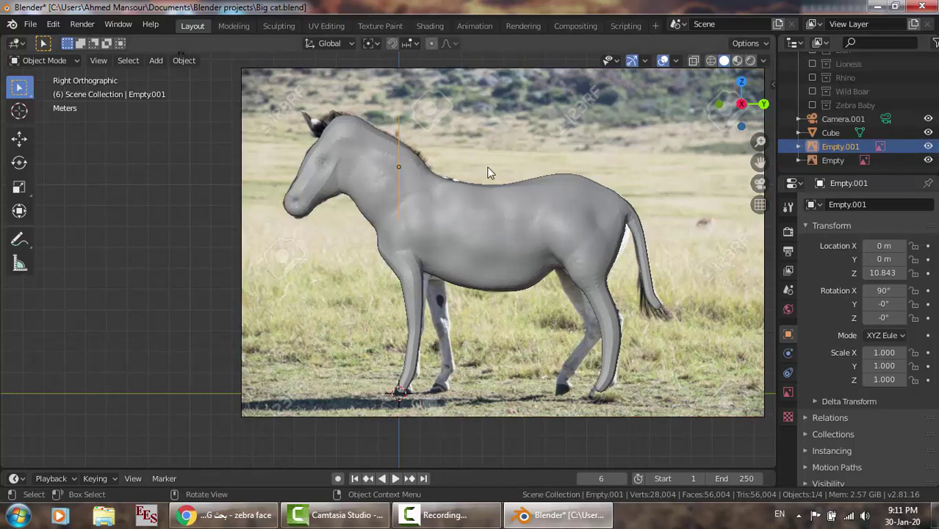
key(g)
key(y)
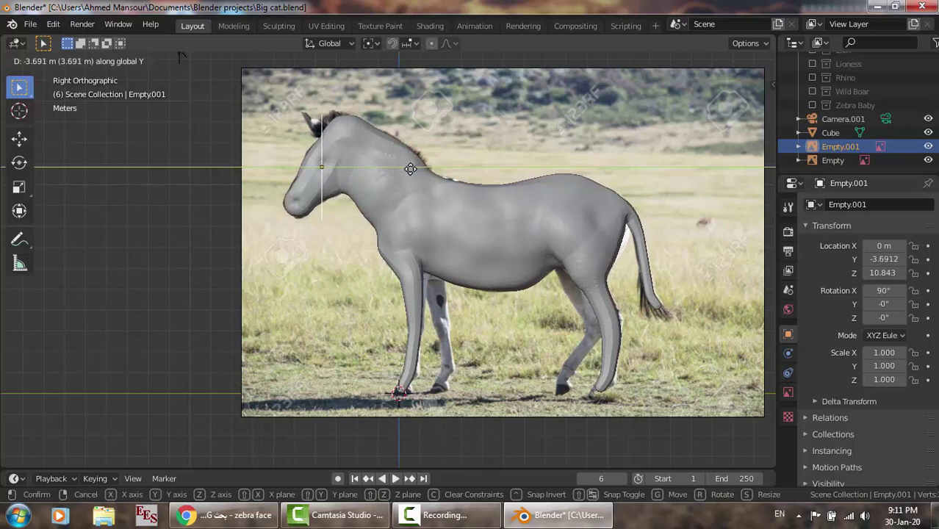
click(410, 168)
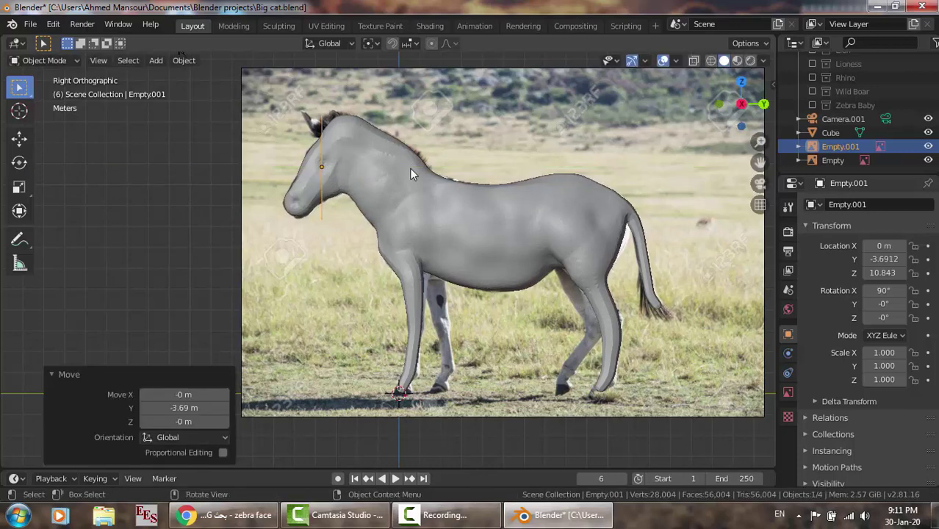
Check the alignment from front and side views, then orbit into perspective.
key(KP_1)
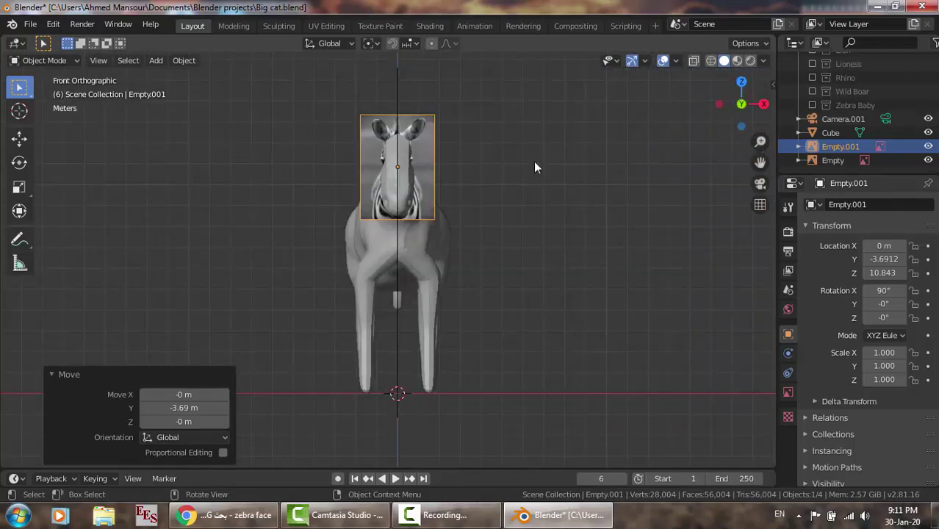
key(KP_3)
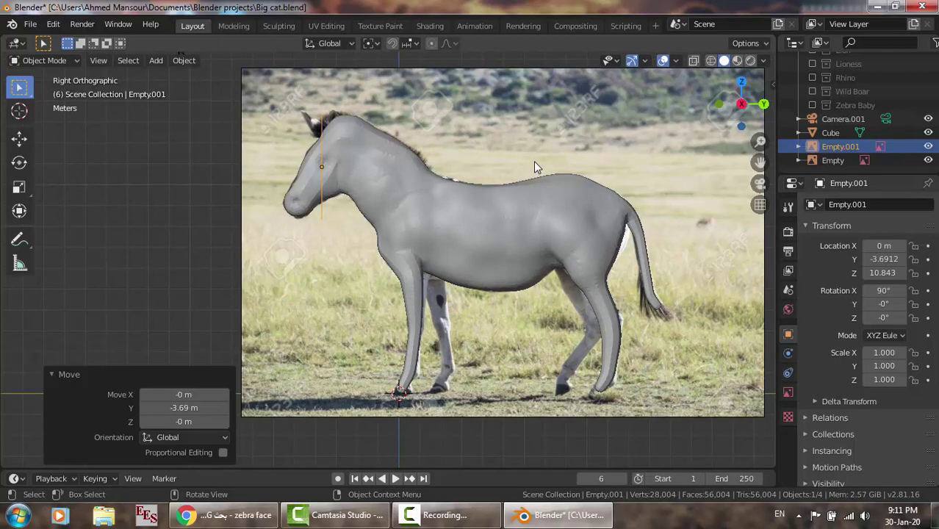
middle_drag(535, 163, 654, 179)
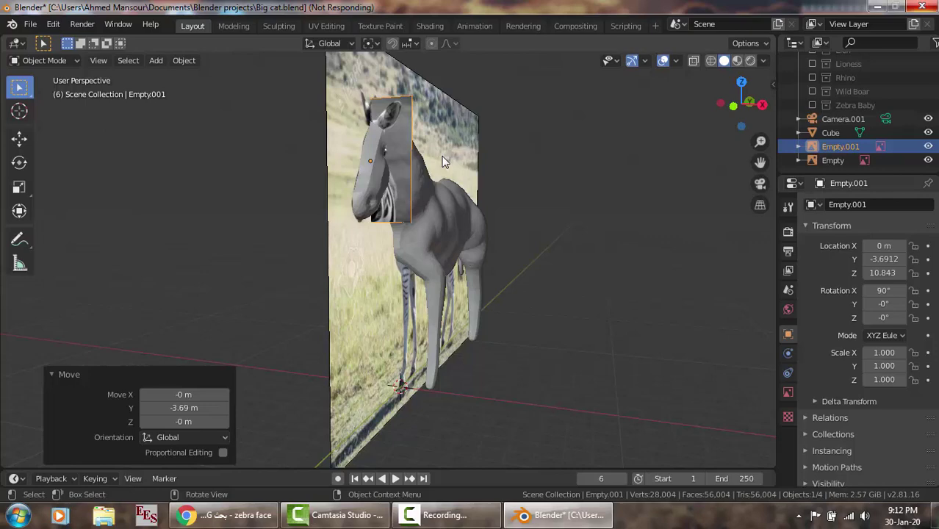
Lift the face reference 0.407 m on Z and move it forward along Y.
key(g)
key(z)
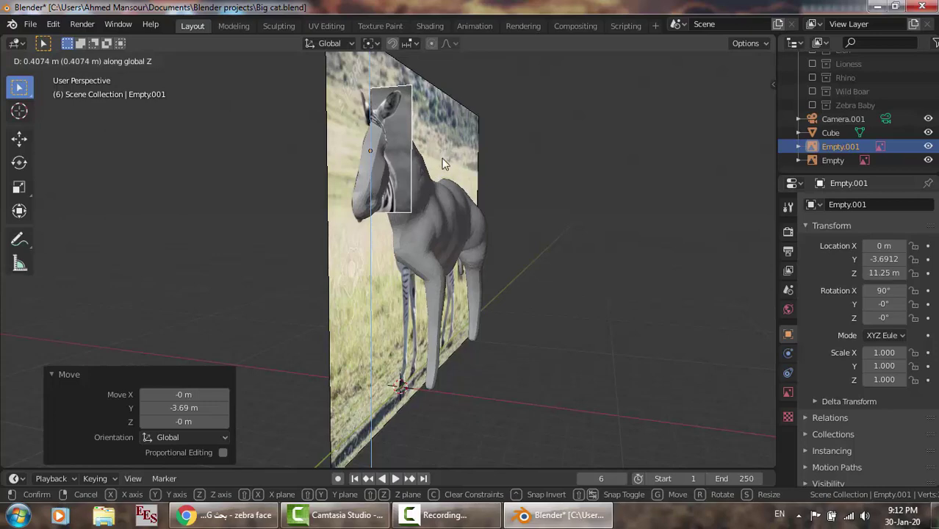
click(441, 162)
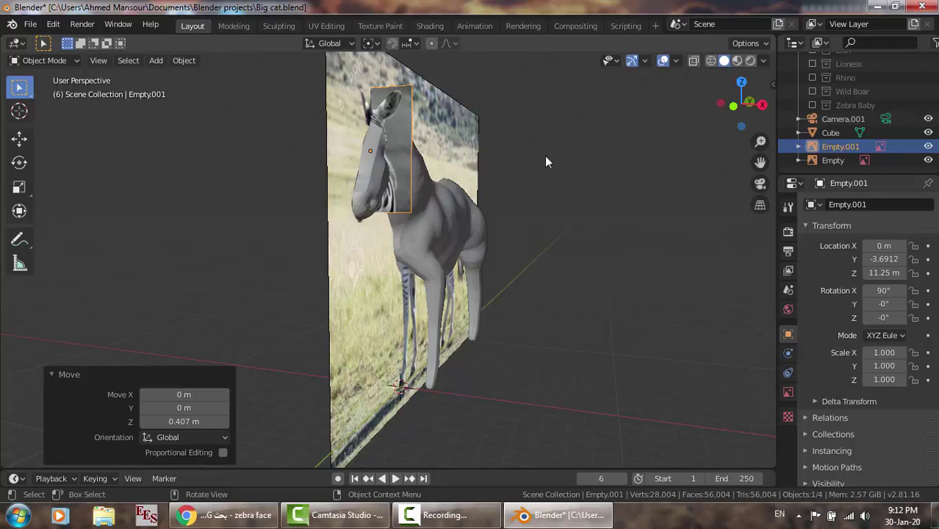
key(g)
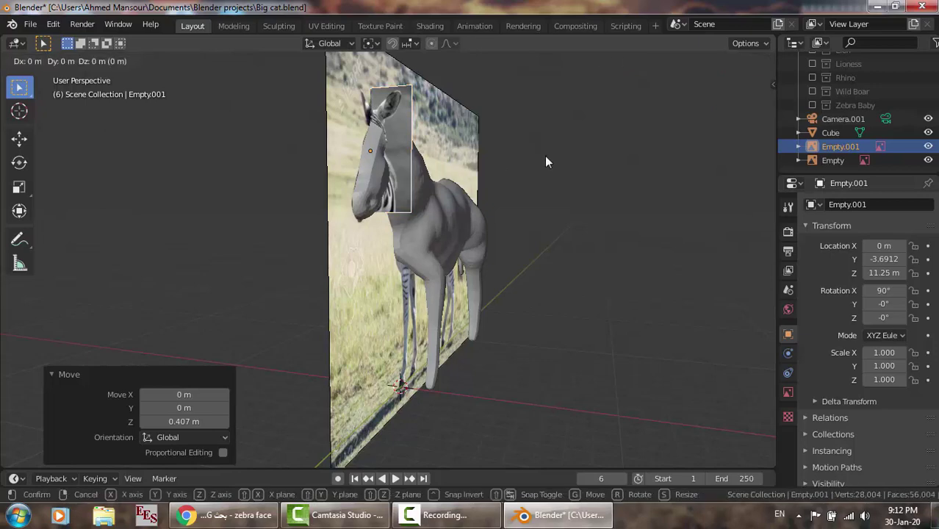
key(y)
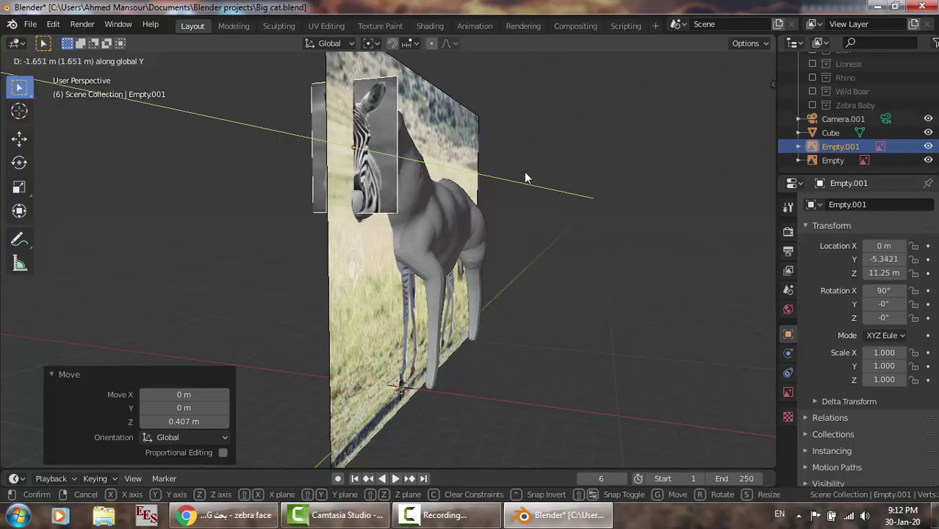
click(525, 174)
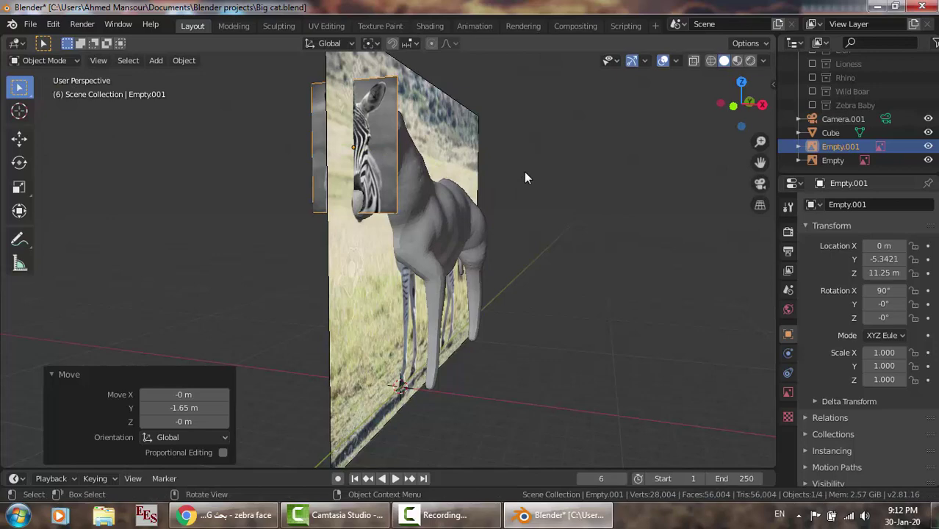
Scale the face reference to 1.085 and reposition it along Y to -3.2126 m at the muzzle.
key(s)
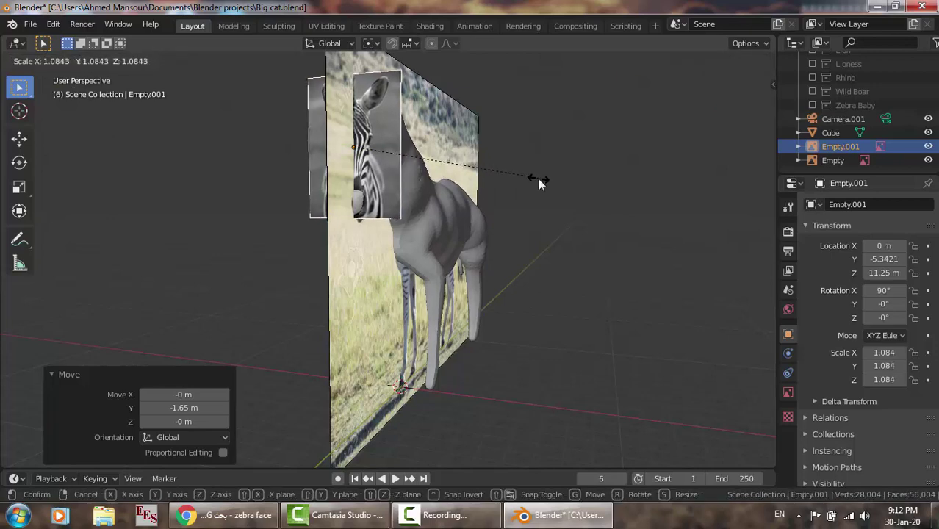
click(538, 179)
key(g)
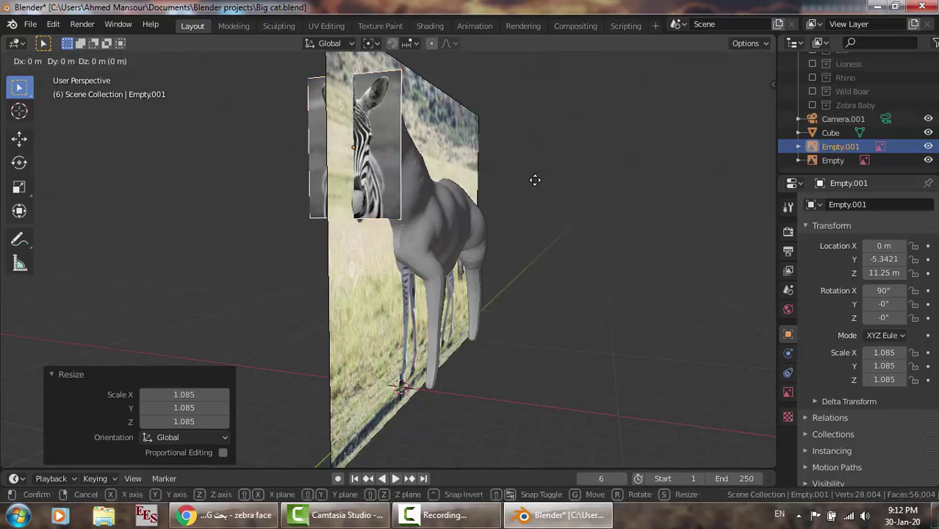
right_click(537, 179)
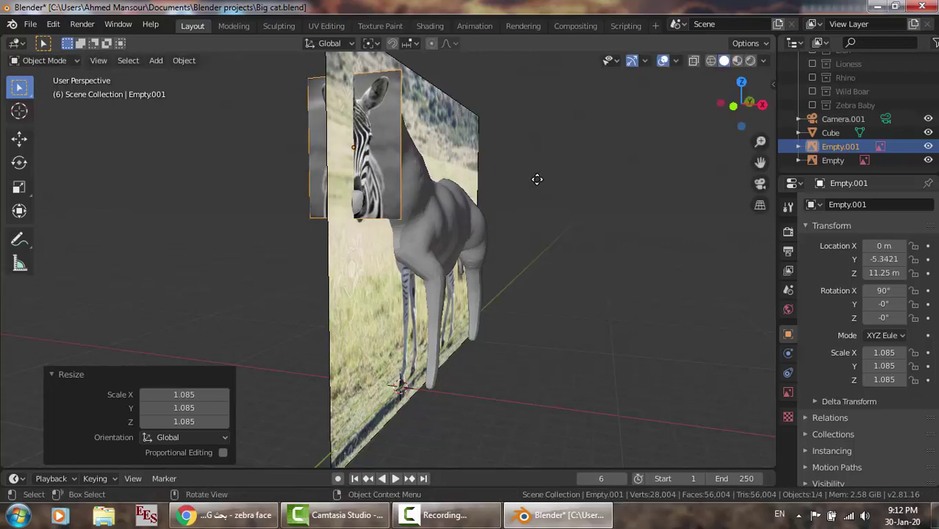
key(g)
key(y)
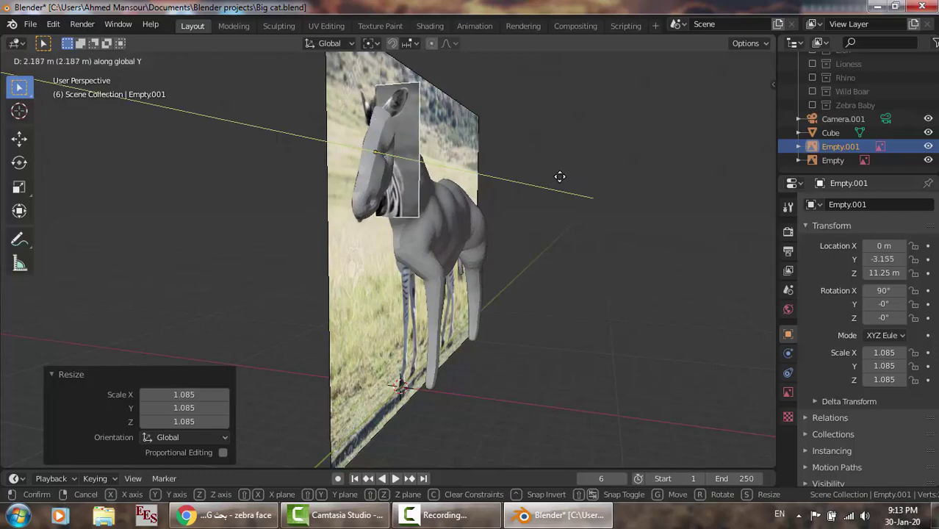
click(561, 183)
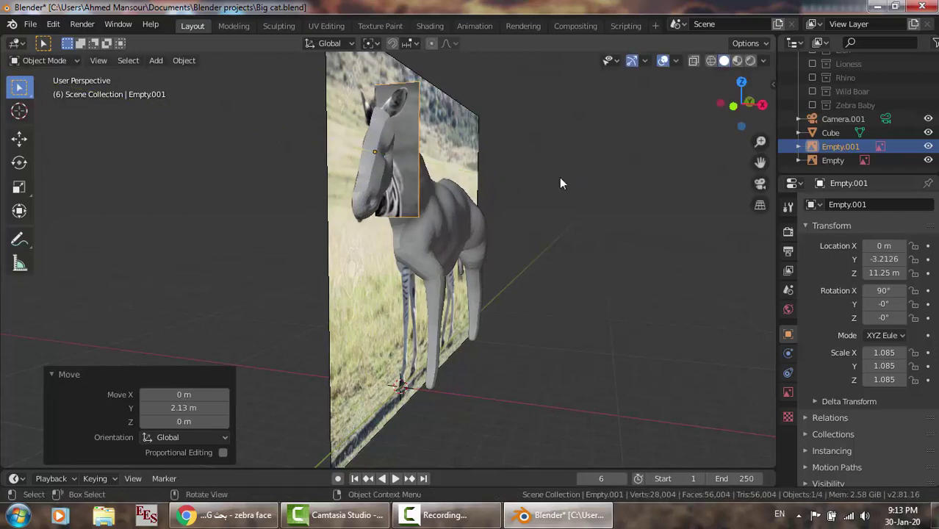
key(KP_3)
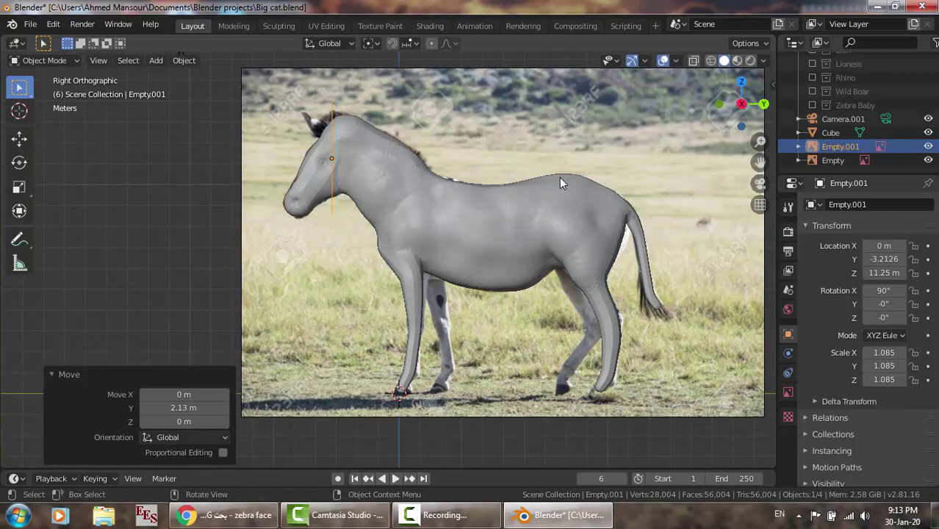
Move the face reference 0.626 m along Y to -3.8388 m.
key(g)
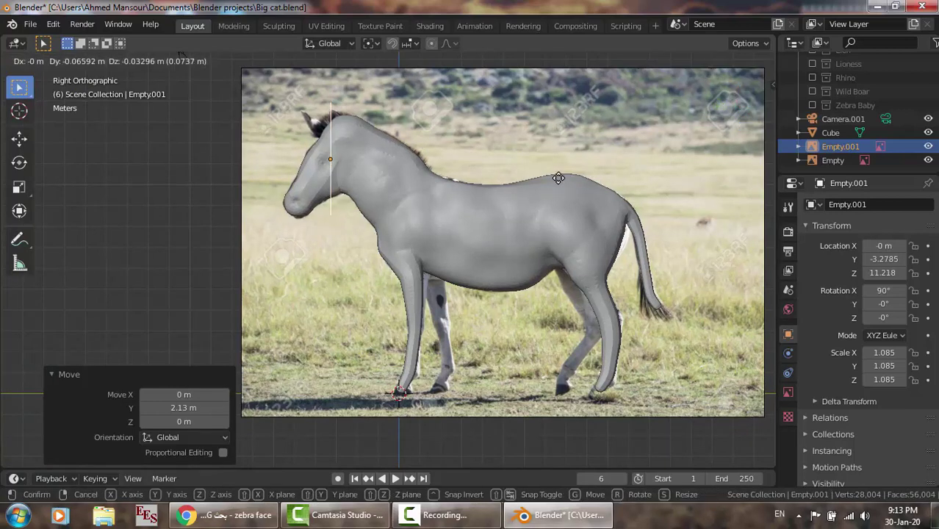
key(y)
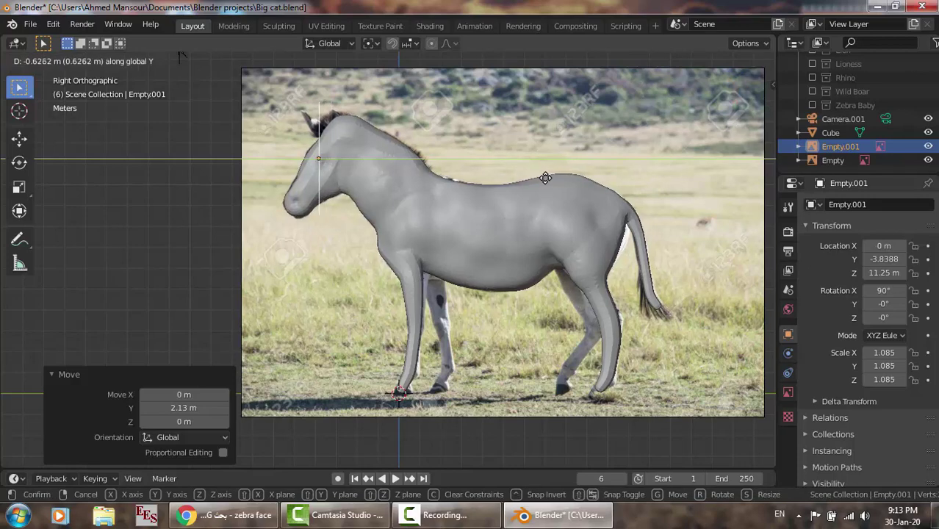
click(546, 184)
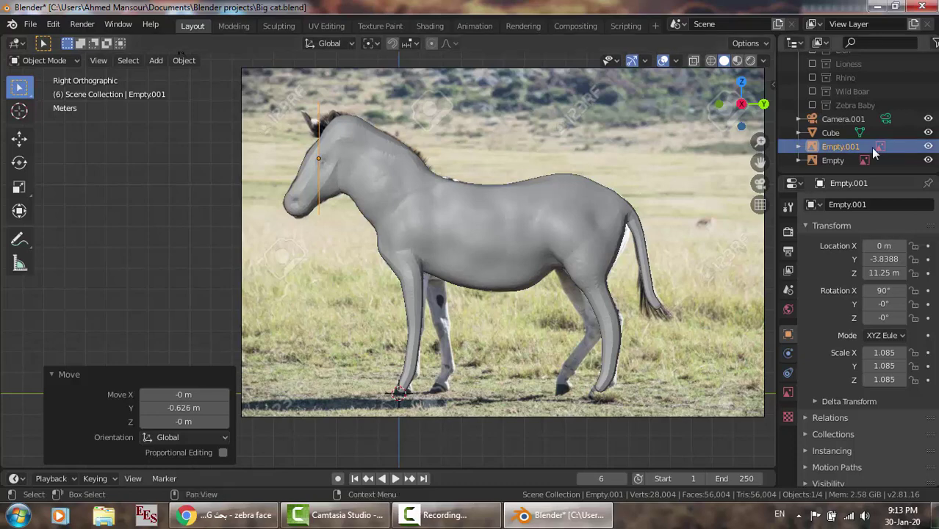
Hide the side photo, frame the zebra's head in front view, and select the zebra mesh.
click(928, 161)
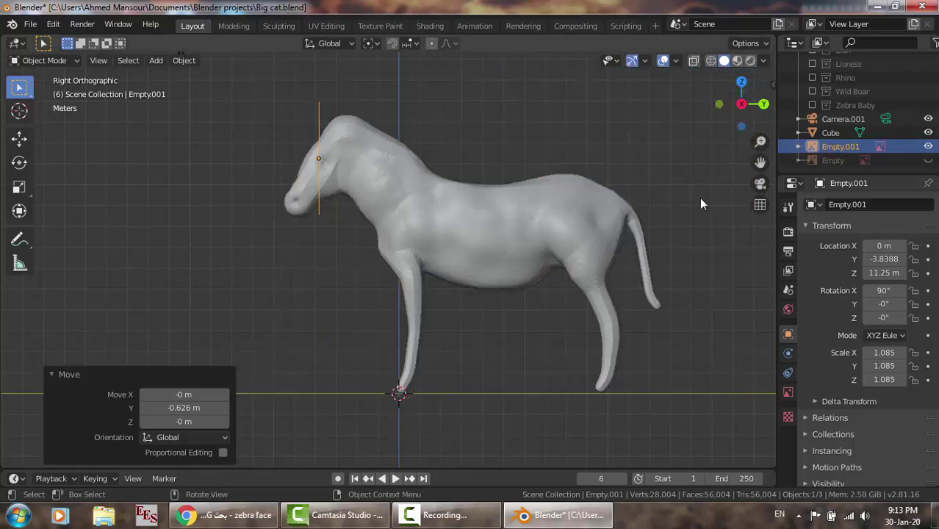
key(KP_1)
scroll(517, 169, up, 1)
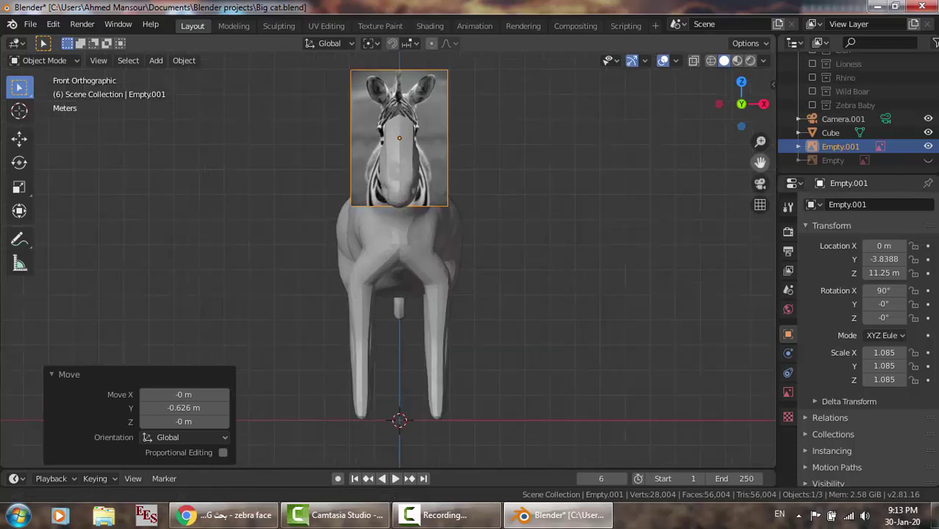
drag(760, 162, 743, 214)
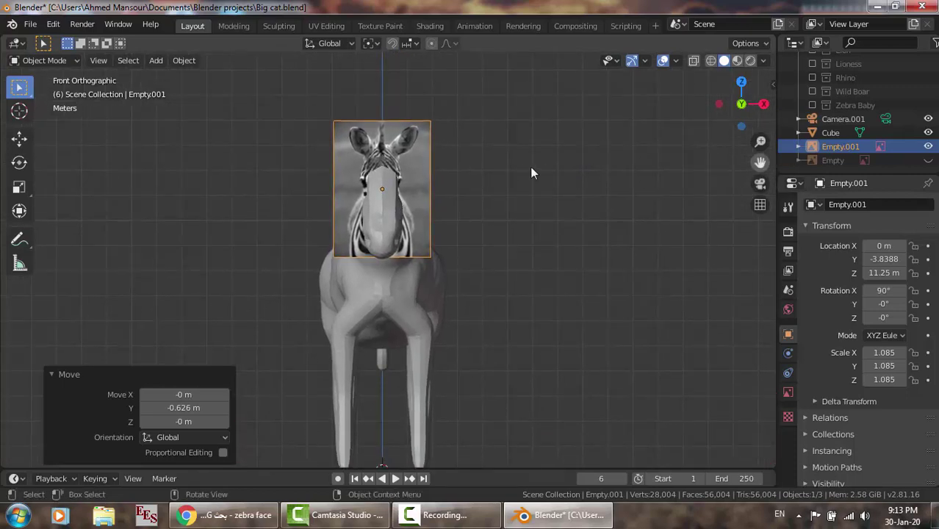
scroll(518, 171, up, 1)
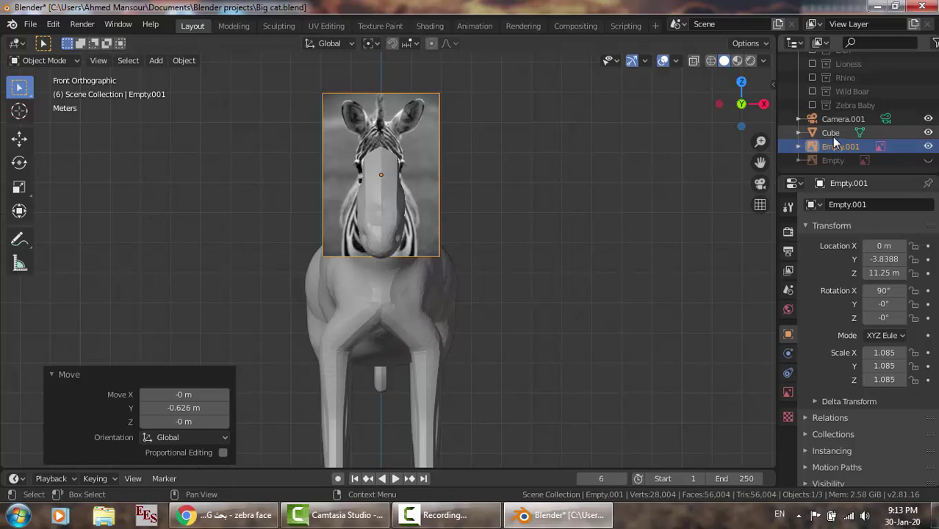
click(374, 77)
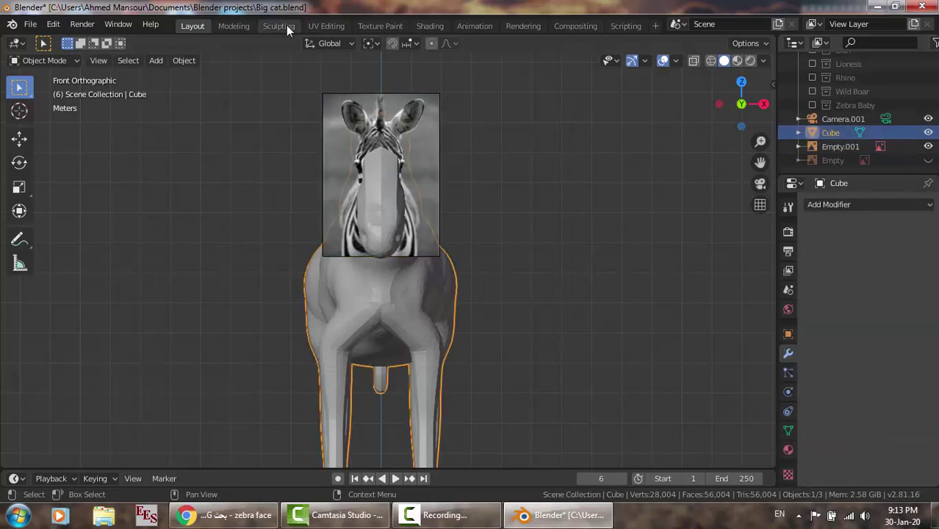
Enter the Sculpting workspace and view the zebra Cube from the right against the side photo.
click(278, 26)
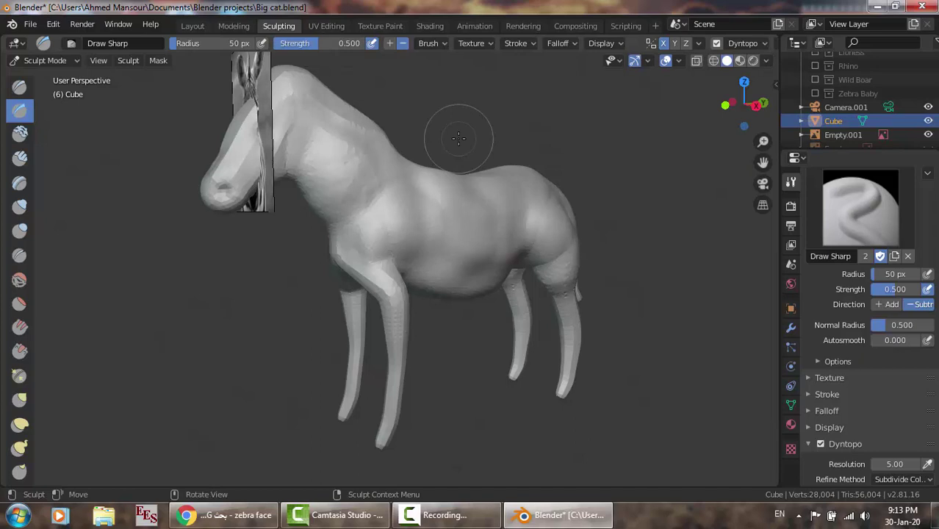
middle_drag(457, 138, 451, 137)
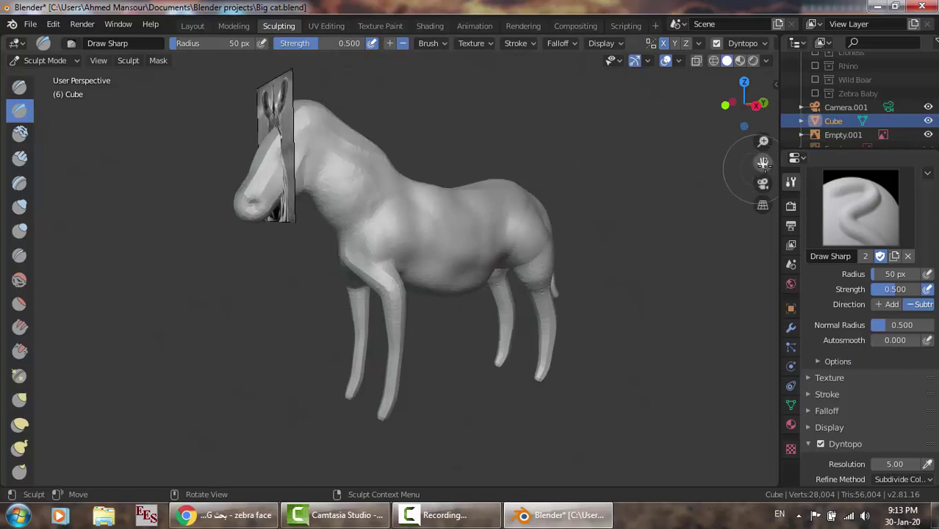
drag(764, 161, 748, 168)
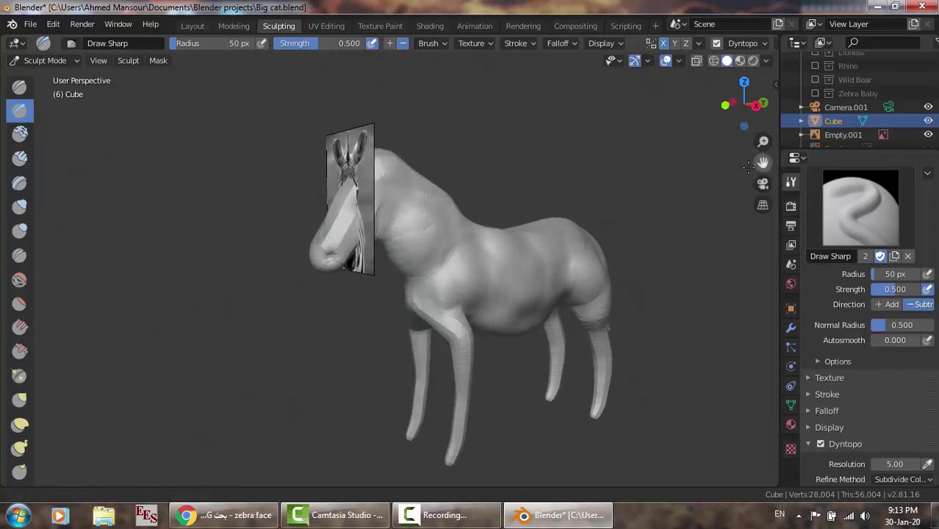
scroll(462, 201, up, 1)
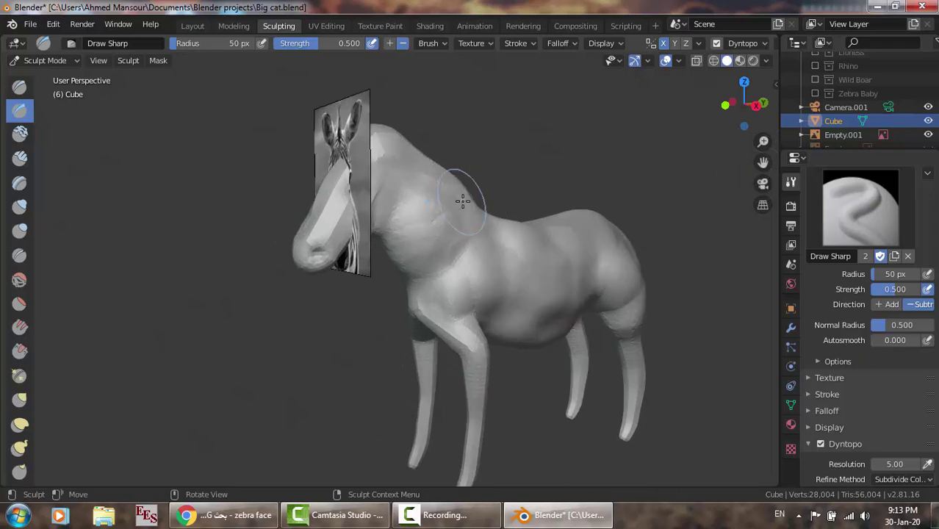
click(865, 136)
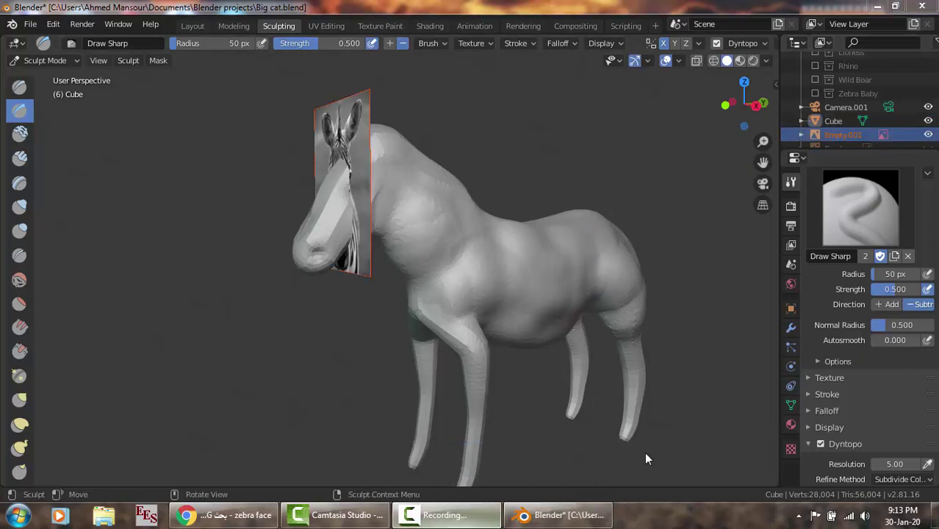
key(KP_3)
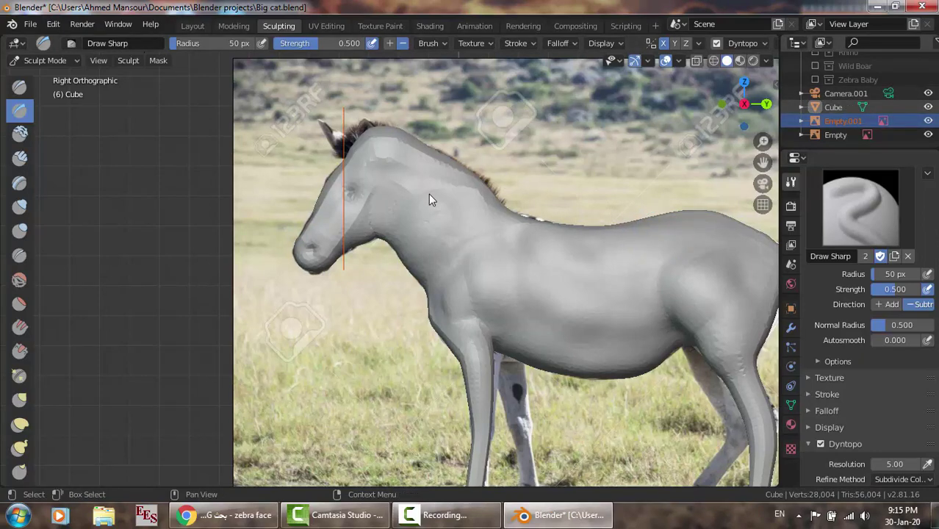
click(380, 162)
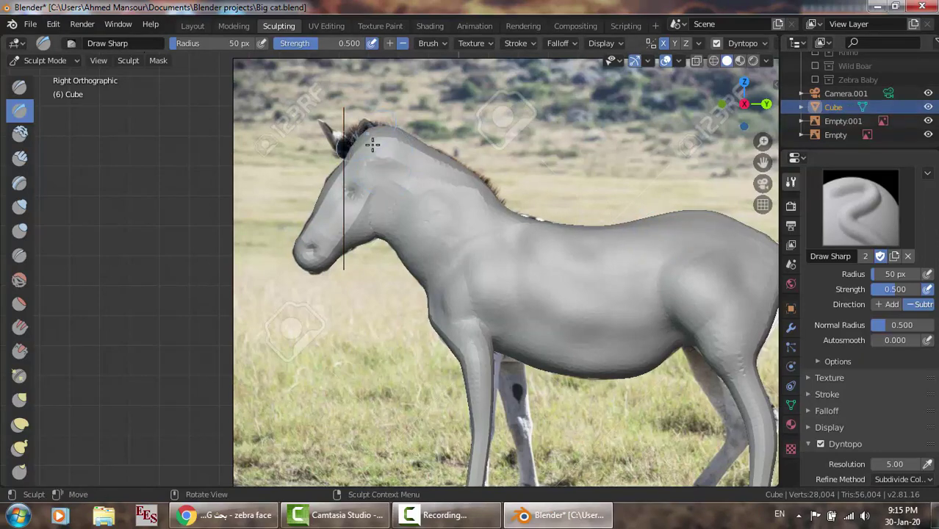
click(928, 109)
click(929, 109)
Choose the Snake Hook brush with a 20 px radius and hide the front face reference.
click(20, 449)
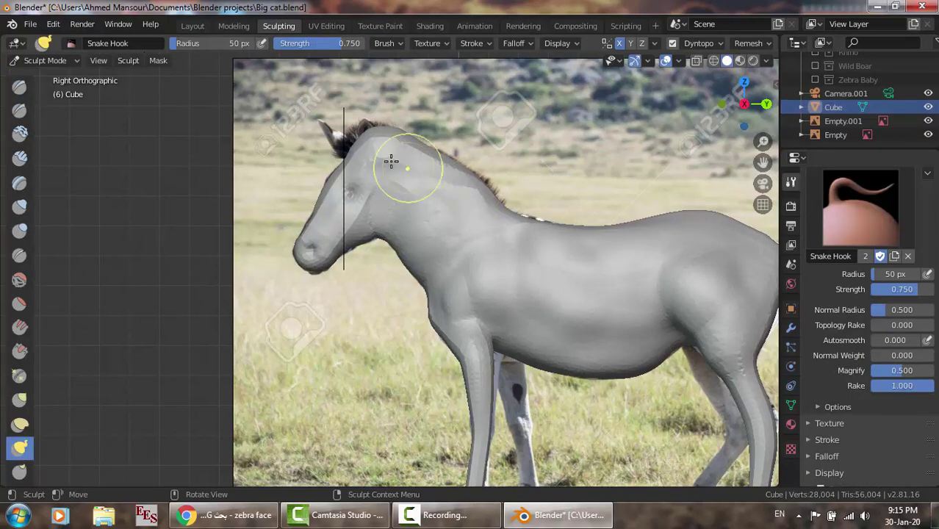
middle_drag(391, 161, 472, 173)
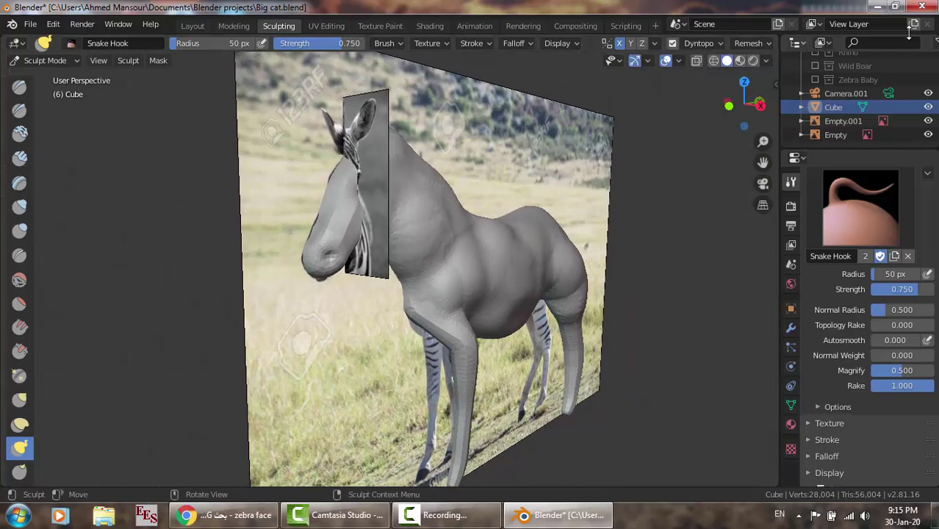
click(929, 121)
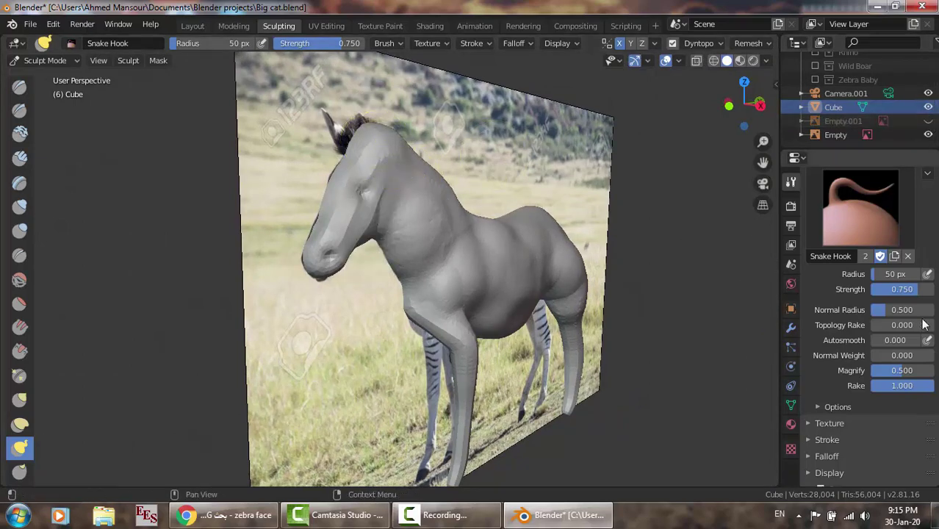
click(891, 272)
text(2)
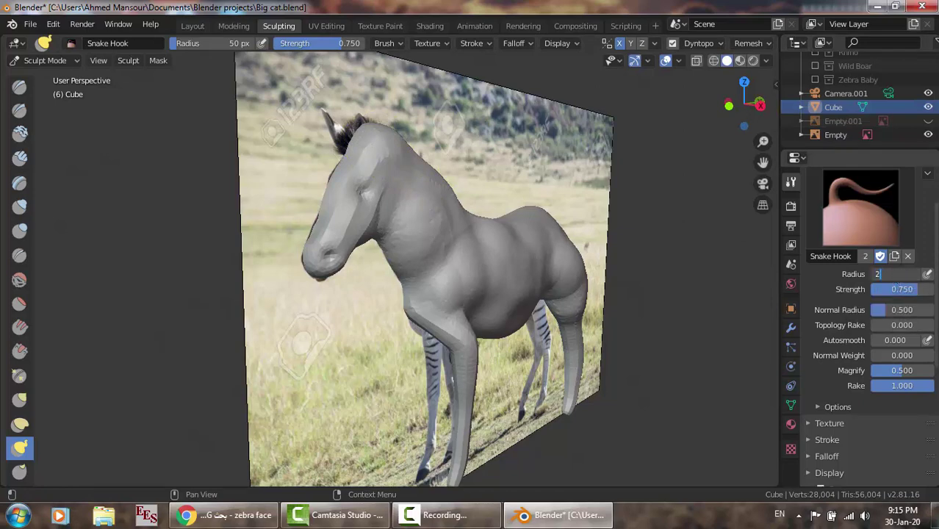
text(0)
key(Return)
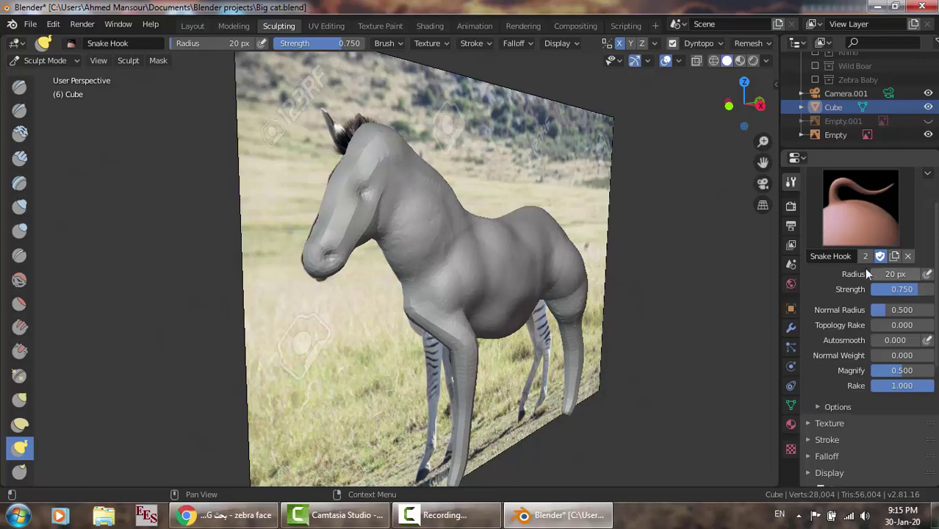
Pull an ear up from the top of the head in right view, then show the face reference again.
mouse_move(365, 140)
mouse_down()
mouse_move(386, 136)
mouse_move(385, 118)
mouse_move(402, 125)
mouse_move(373, 134)
mouse_up()
key(KP_3)
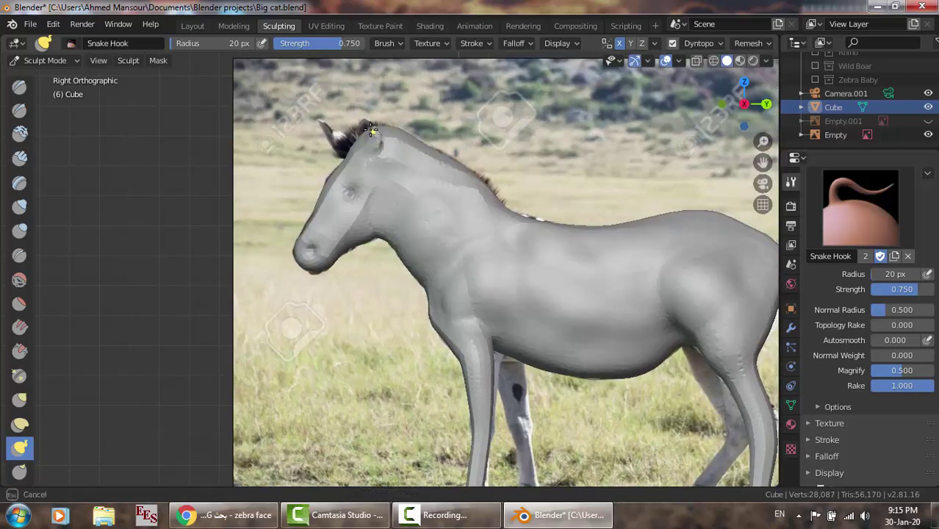
drag(373, 137, 361, 122)
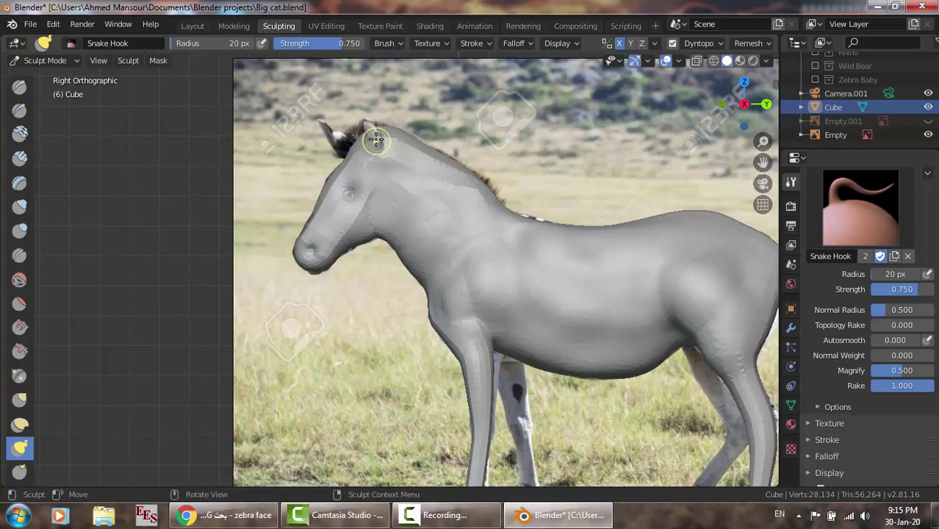
mouse_move(379, 138)
middle_down()
mouse_move(545, 158)
mouse_move(535, 153)
middle_up()
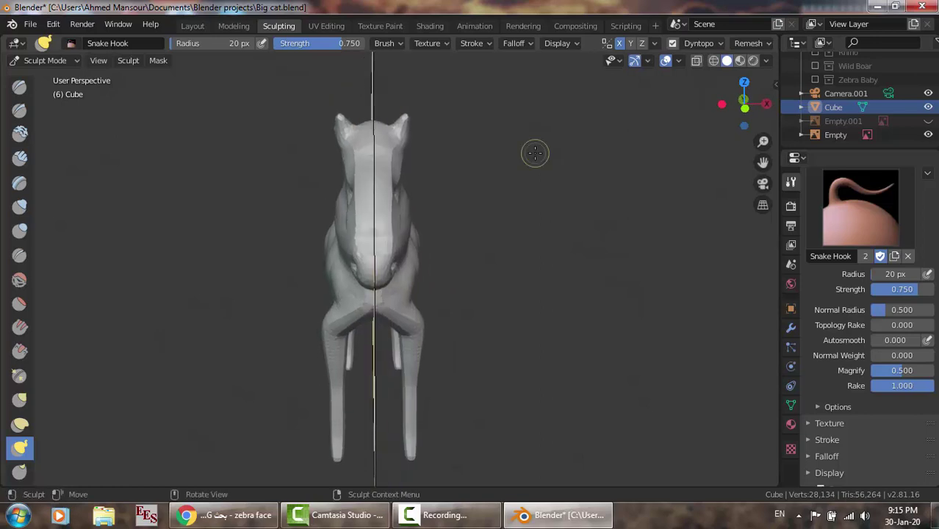
click(929, 121)
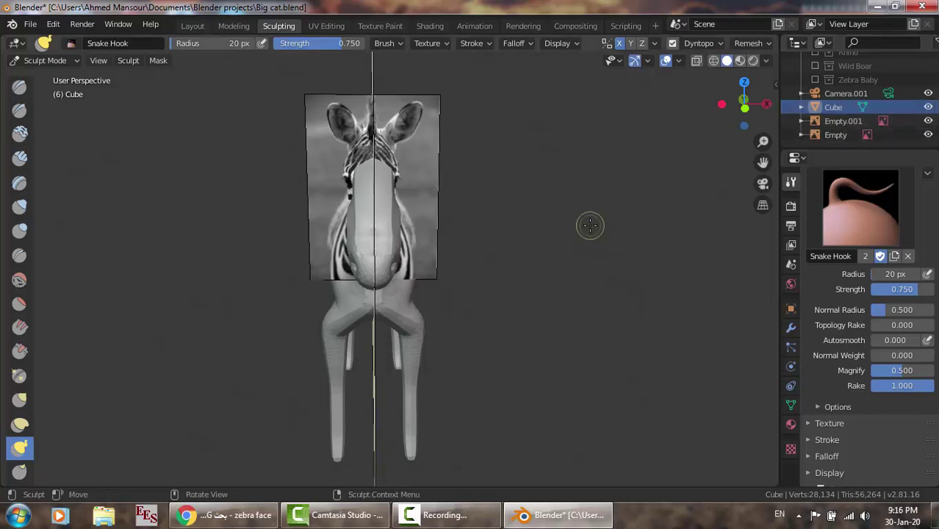
Move the front face reference image (Empty.001) 1.28 m along Y to overlap the zebra's head.
click(193, 29)
key(KP_3)
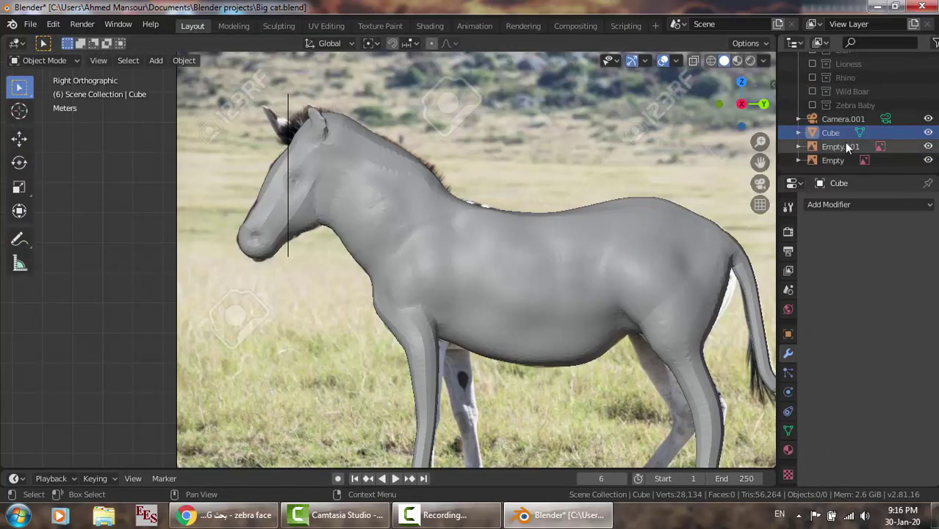
click(393, 187)
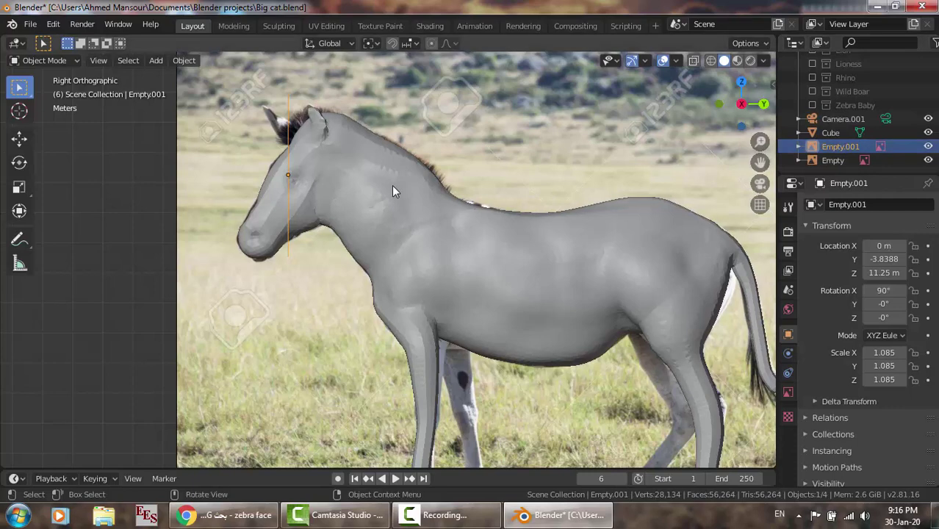
key(g)
key(y)
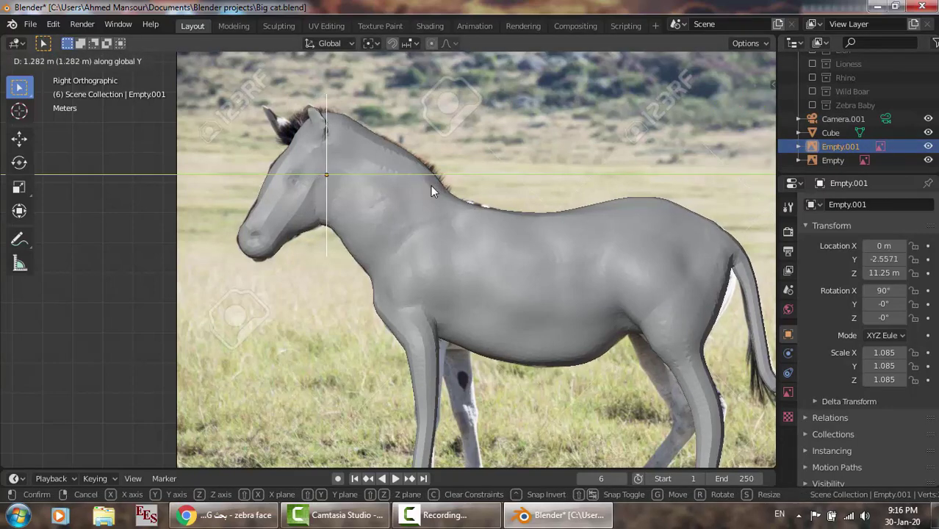
click(431, 186)
View the zebra head-on from the front and select the Cube model.
middle_drag(431, 185, 516, 196)
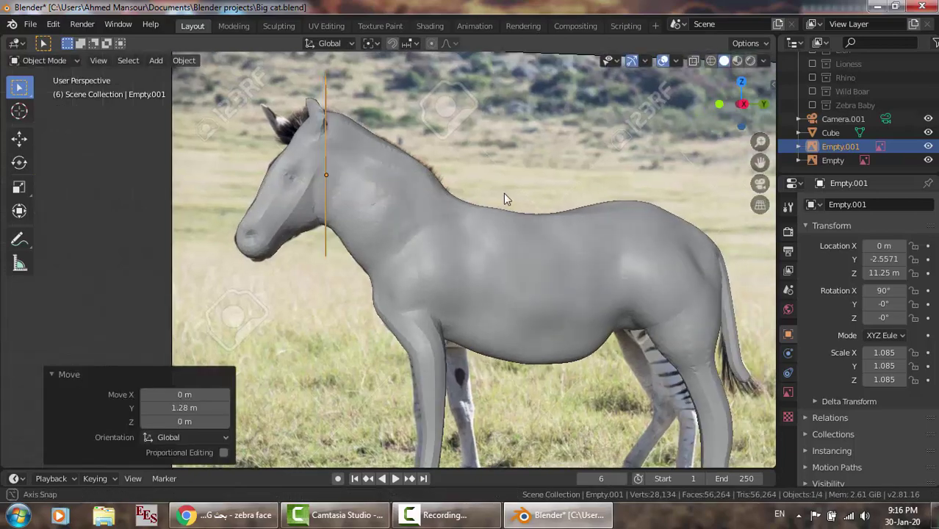
key(KP_1)
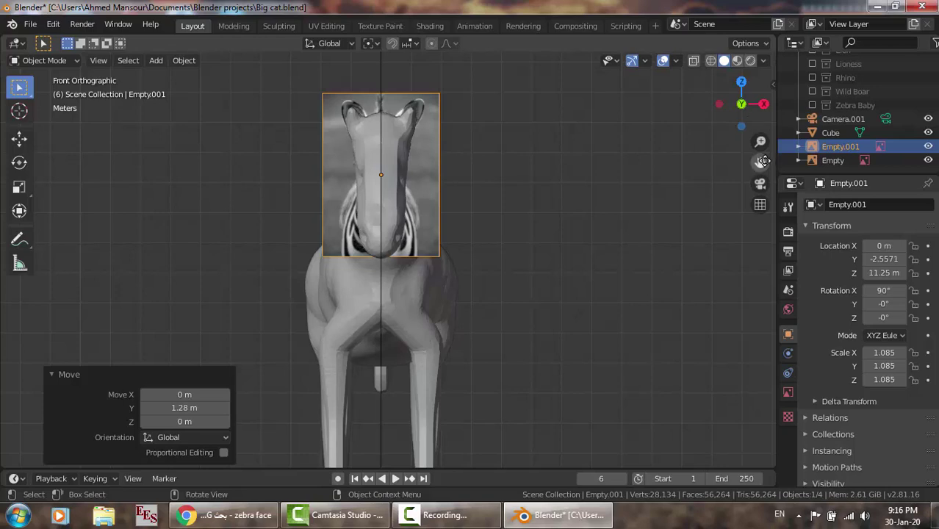
drag(761, 162, 761, 194)
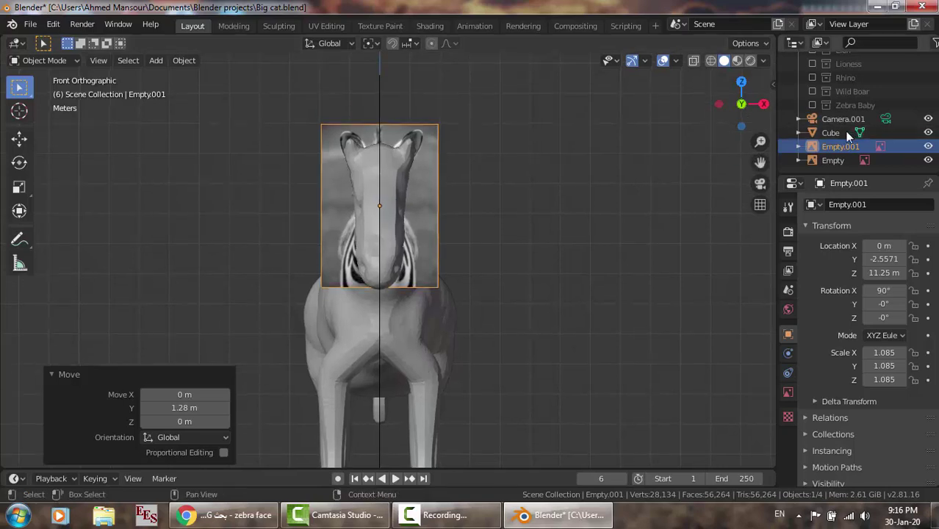
click(816, 133)
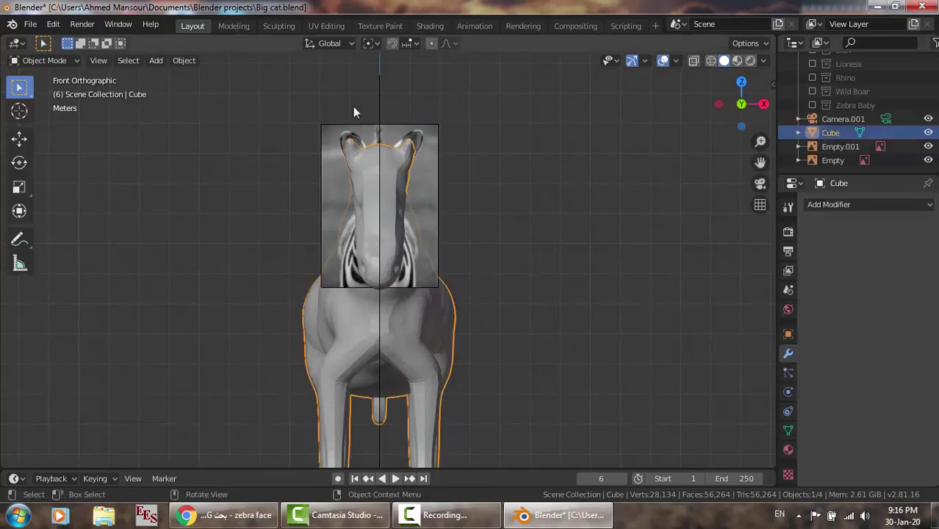
Switch to Sculpting and zoom in on the zebra's head in front view.
click(284, 26)
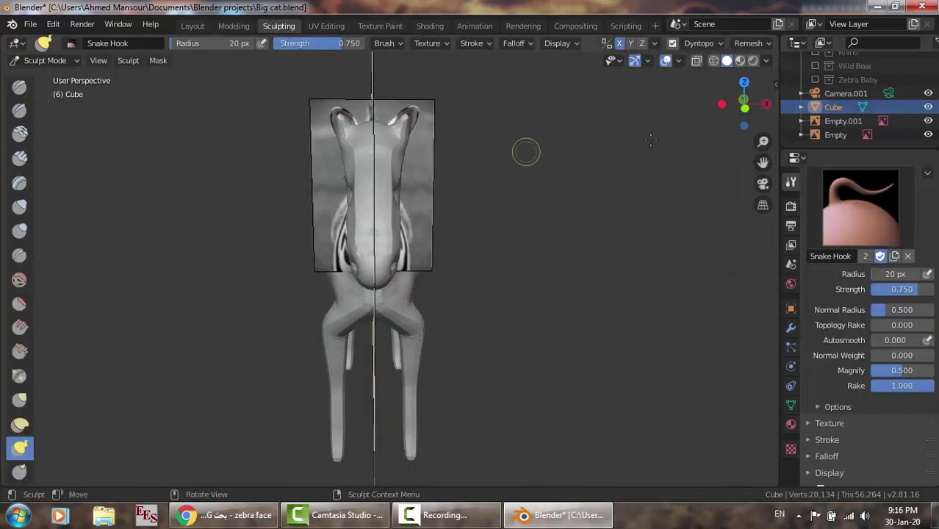
drag(771, 170, 640, 204)
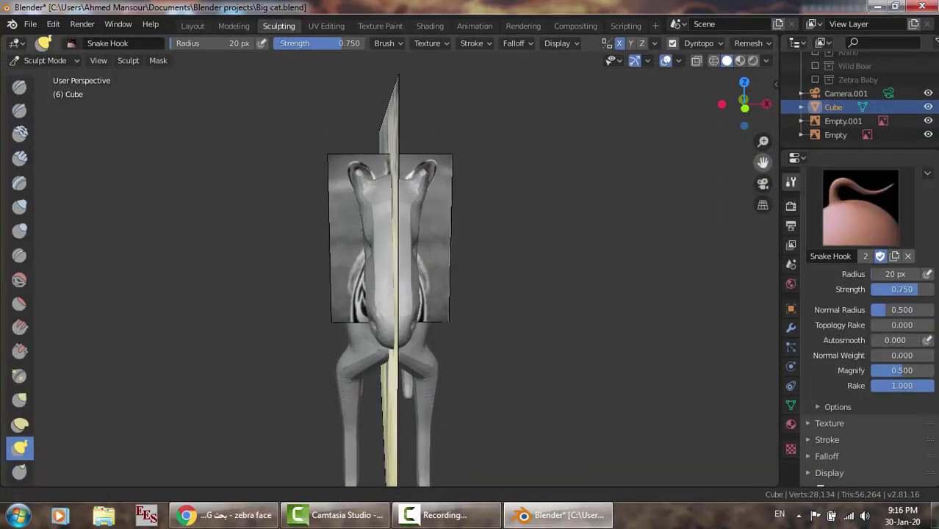
key(KP_1)
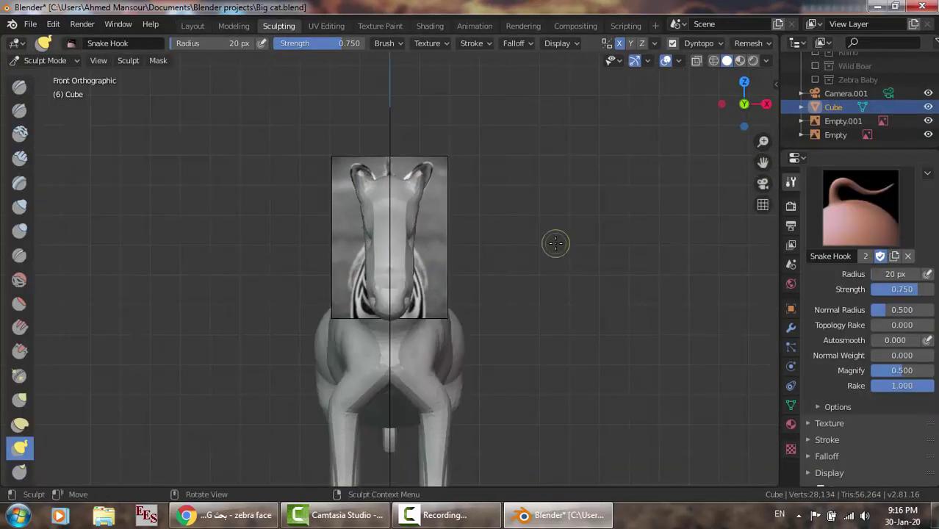
scroll(555, 244, up, 2)
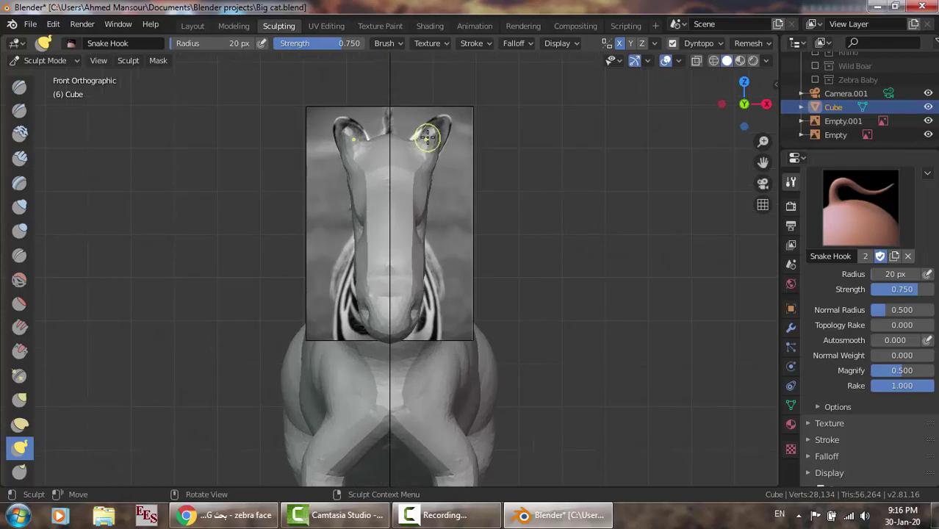
Pull the ear tips upward and thinner with Snake Hook strokes to match the reference.
mouse_move(428, 138)
mouse_down()
mouse_move(443, 125)
mouse_move(434, 130)
mouse_up()
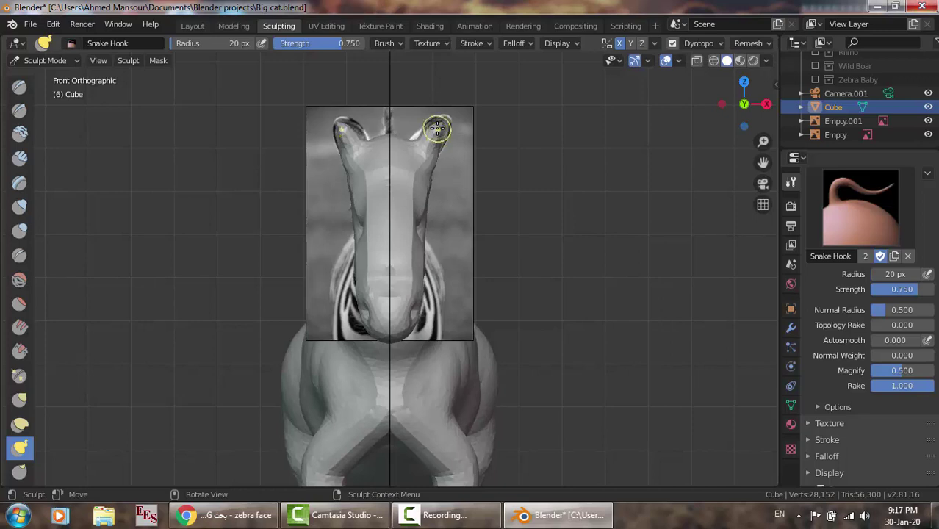
mouse_move(438, 130)
mouse_down()
mouse_move(444, 122)
mouse_move(435, 122)
mouse_up()
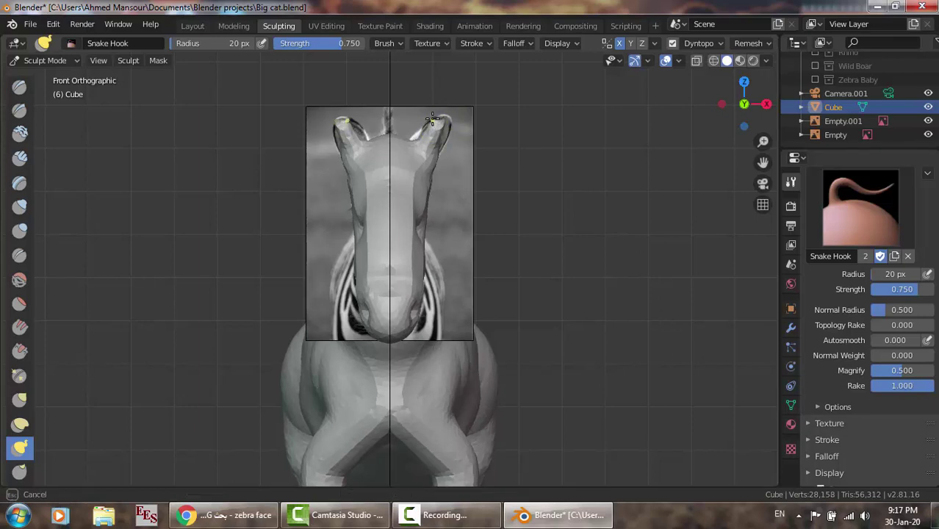
scroll(439, 130, up, 1)
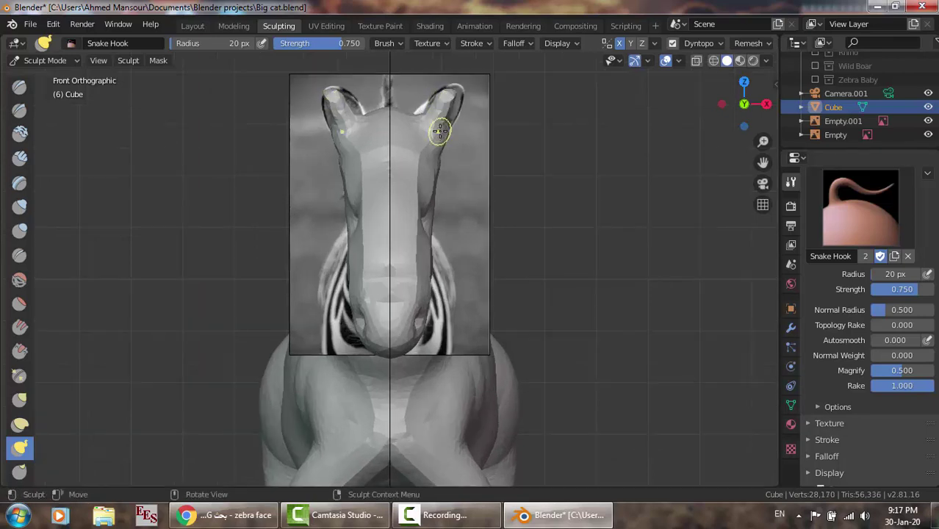
drag(449, 109, 461, 93)
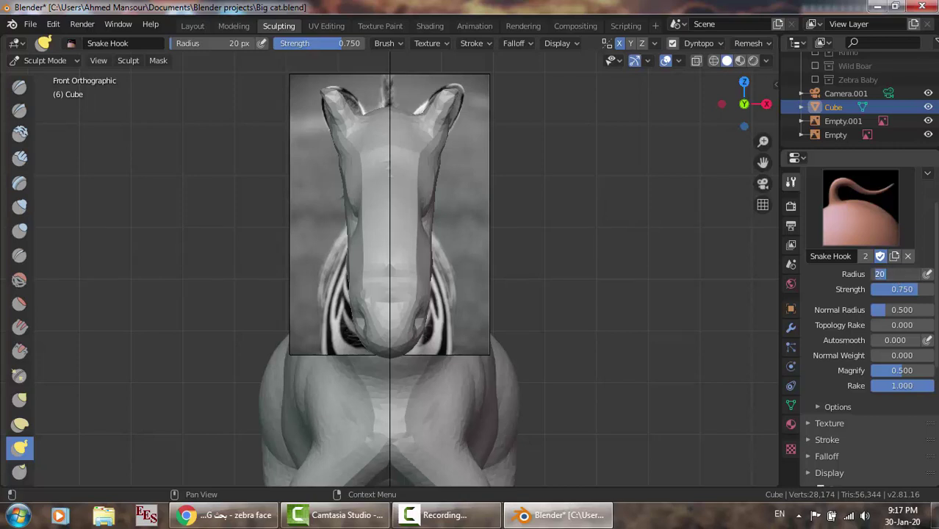
text(30)
Set the brush radius to 30 px and the Dyntopo detail resolution to 10.00.
key(Return)
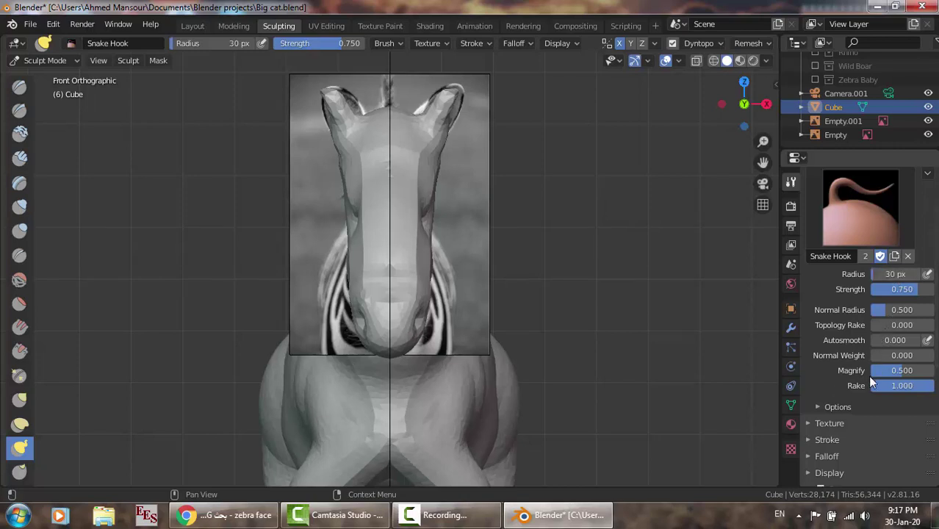
scroll(835, 385, down, 3)
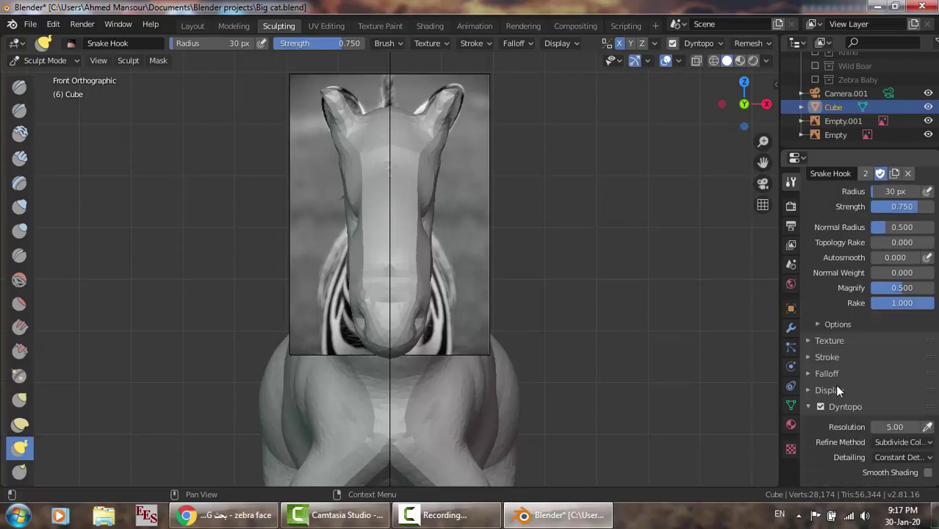
click(889, 426)
text(5.0)
key(BackSpace)
key(BackSpace)
key(BackSpace)
text(10)
key(Return)
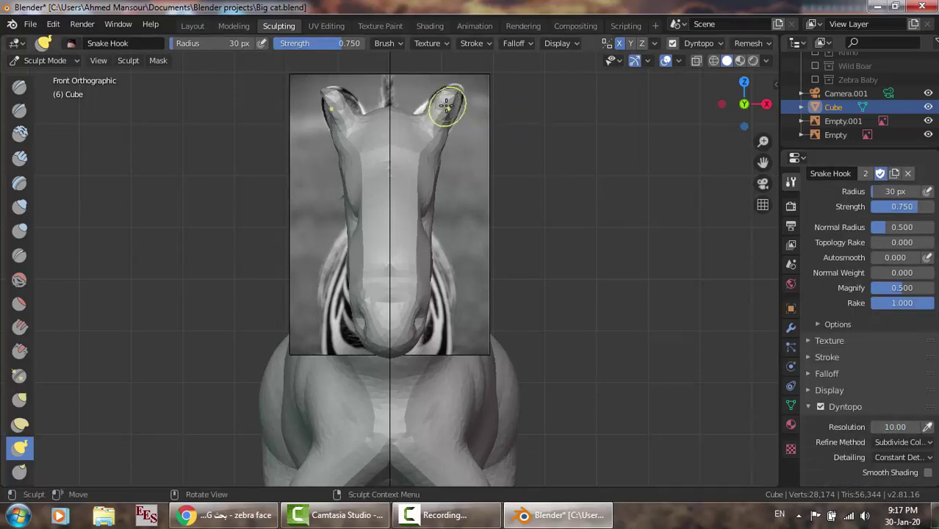
Pull both ear tips into sharper upright points with Snake Hook, then orbit to check.
drag(447, 105, 442, 96)
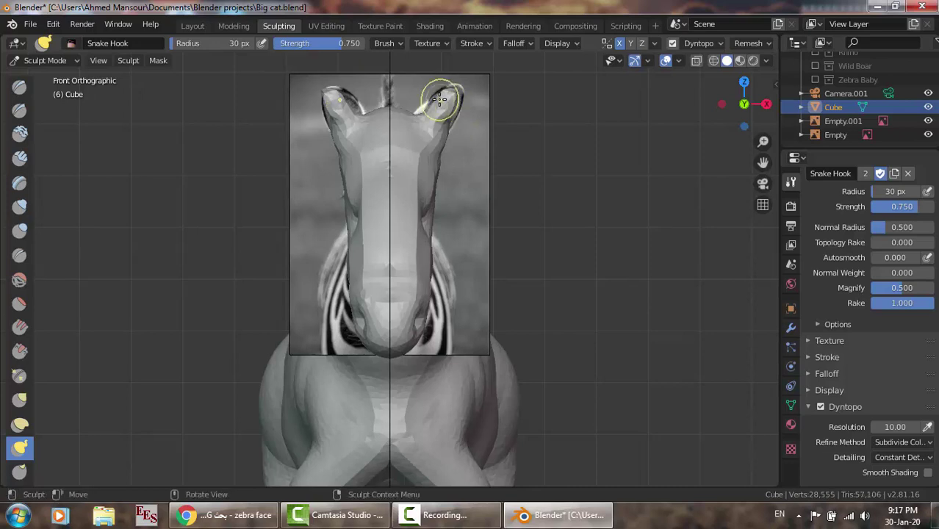
mouse_move(344, 105)
mouse_down()
mouse_move(355, 100)
mouse_move(342, 93)
mouse_move(325, 112)
mouse_up()
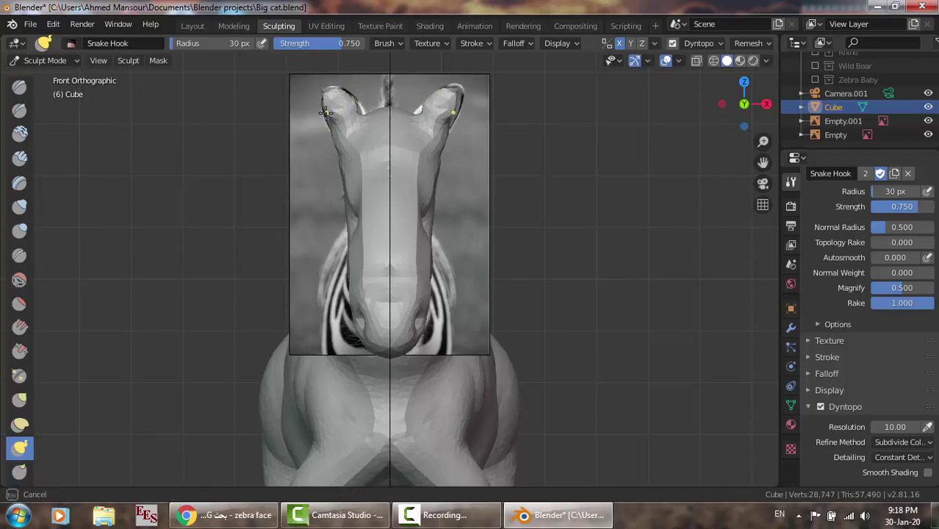
mouse_move(442, 111)
mouse_down()
mouse_move(454, 116)
mouse_move(457, 105)
mouse_up()
mouse_move(457, 105)
middle_down()
mouse_move(337, 138)
mouse_move(324, 131)
middle_up()
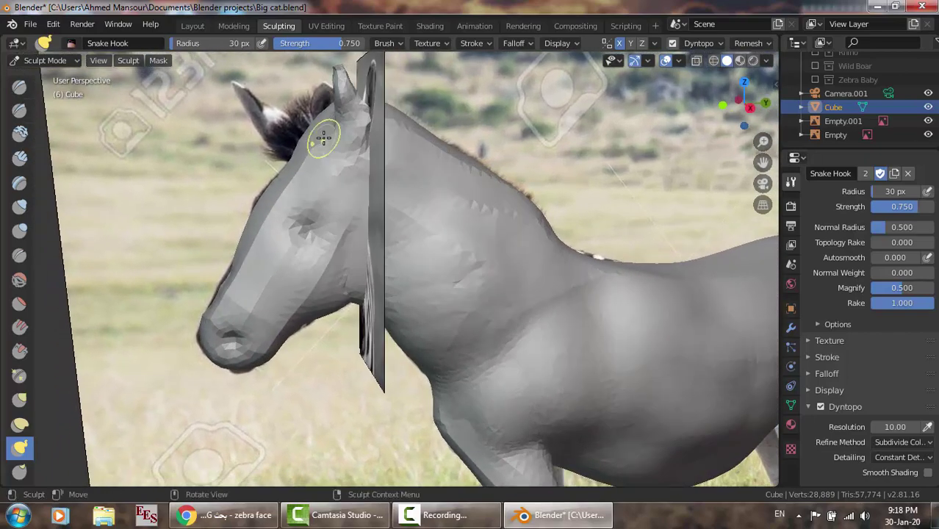
Flatten the surfaces of both ears with the Flatten/Contrast brush in front view.
click(20, 326)
click(28, 304)
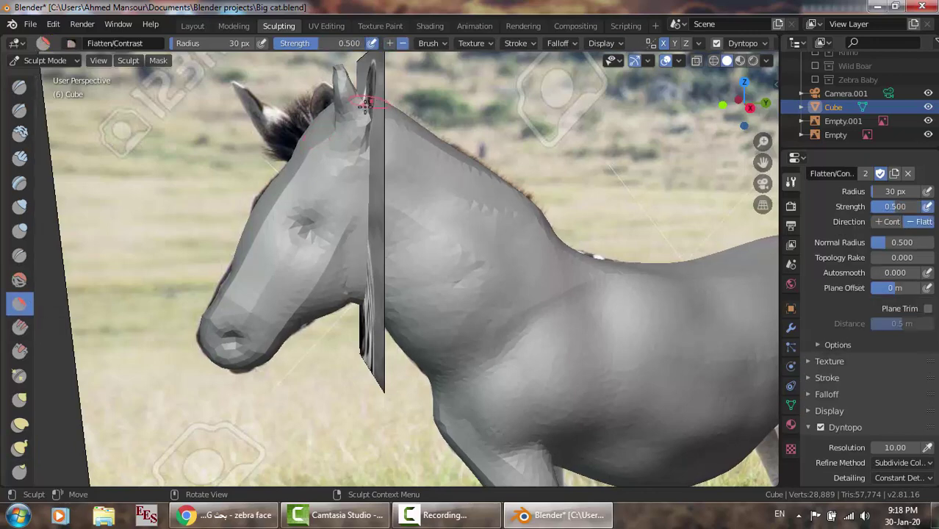
mouse_move(362, 108)
mouse_down()
mouse_move(365, 125)
mouse_move(364, 106)
mouse_up()
key(KP_1)
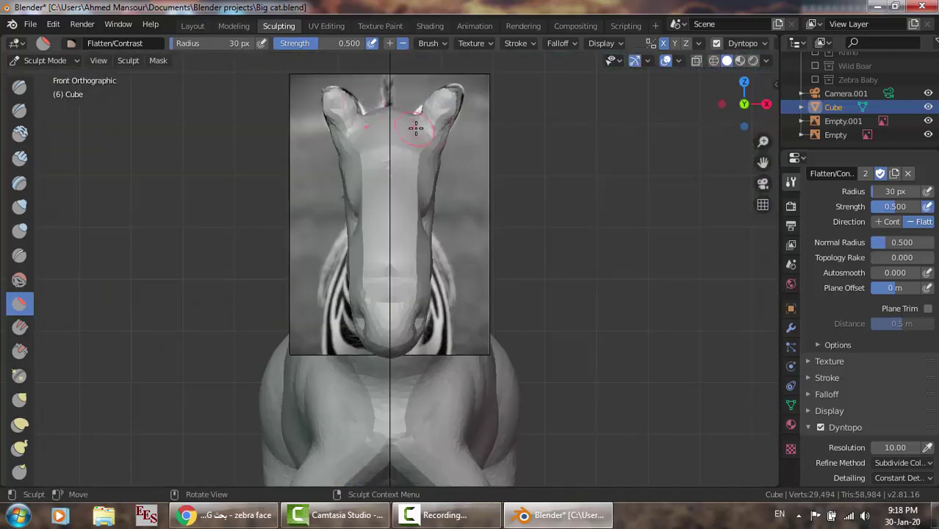
mouse_move(446, 116)
mouse_down()
mouse_move(441, 96)
mouse_move(428, 130)
mouse_move(430, 111)
mouse_up()
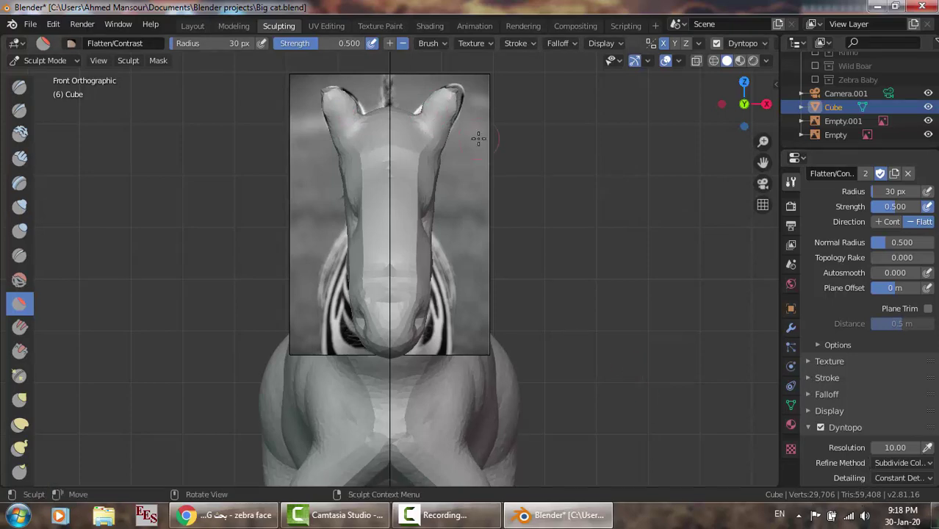
Inflate the ear tips to round them, then refine them with Snake Hook.
click(19, 209)
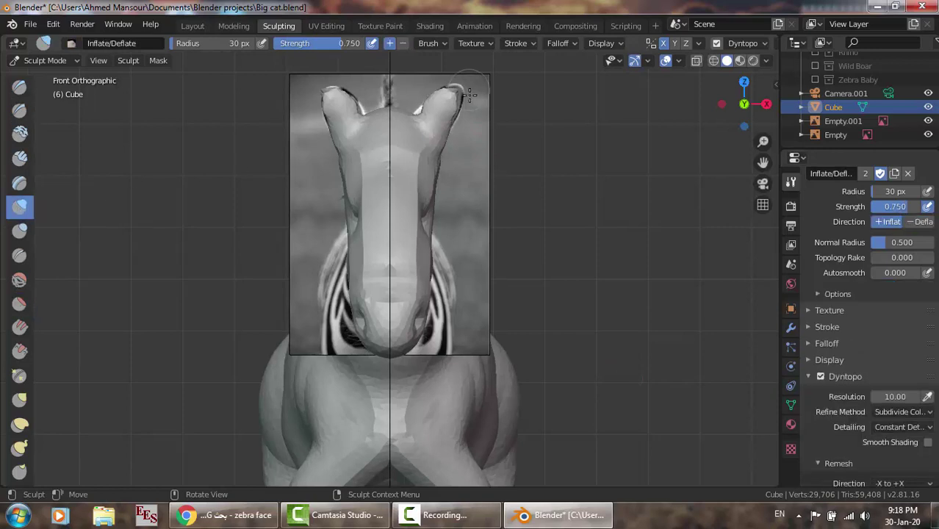
drag(455, 102, 451, 84)
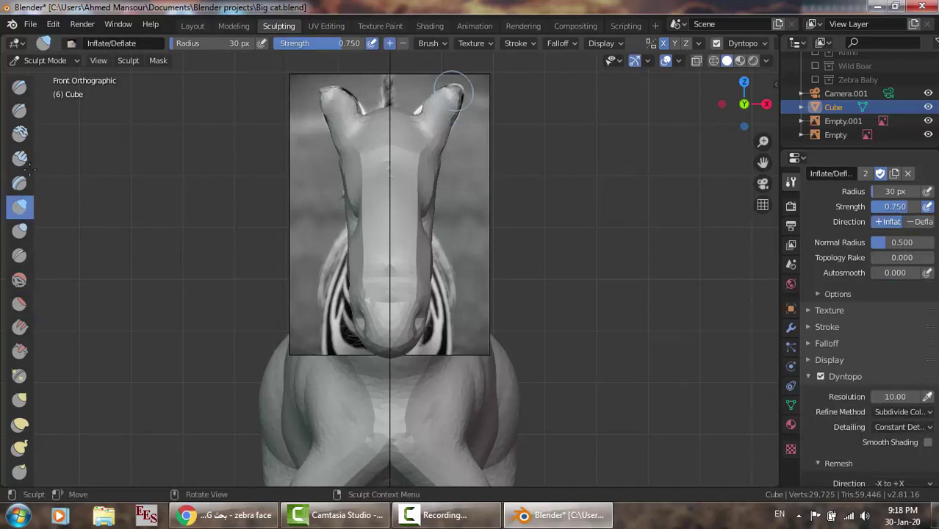
click(19, 447)
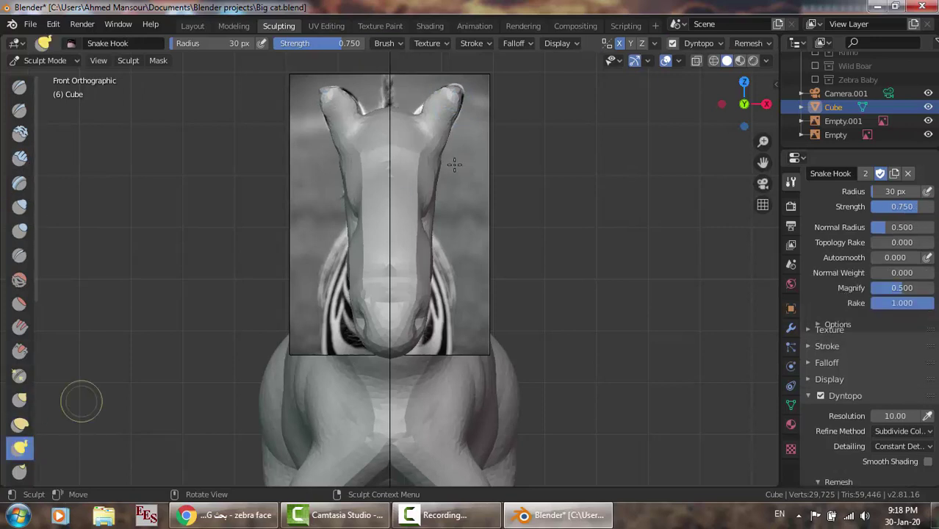
mouse_move(424, 106)
mouse_down()
mouse_move(457, 88)
mouse_move(456, 116)
mouse_move(445, 105)
mouse_up()
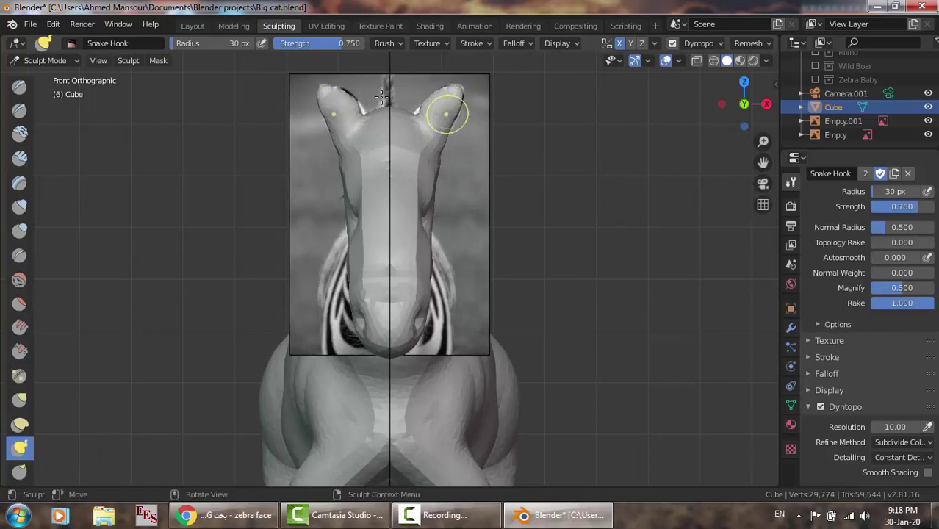
mouse_move(426, 93)
middle_down()
mouse_move(304, 117)
mouse_move(413, 101)
middle_up()
Carve a hollow into the ear front with Draw Sharp at detail 10, then smooth it with Flatten/Contrast.
key(KP_1)
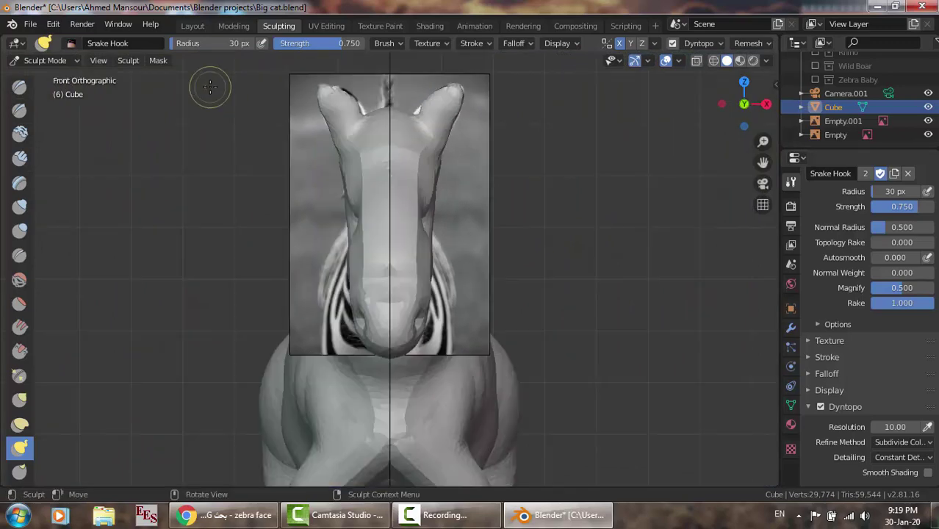
click(20, 110)
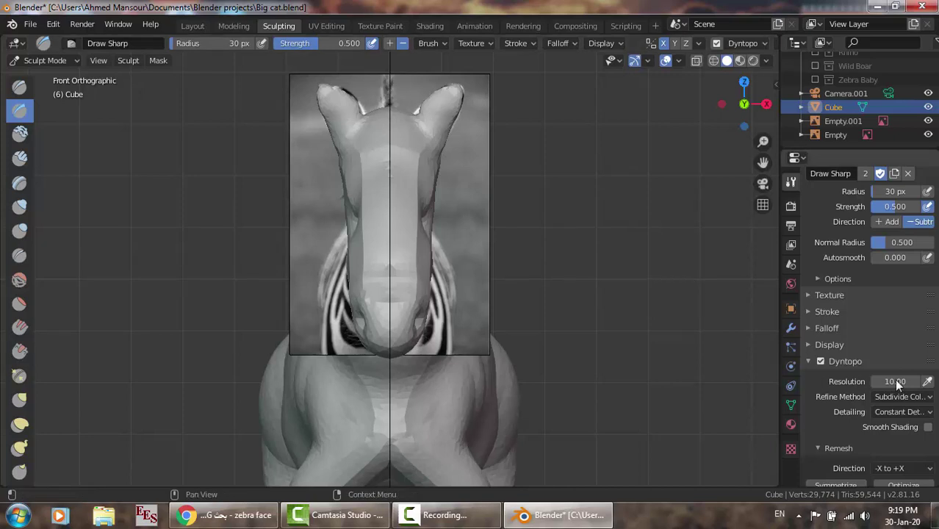
click(895, 381)
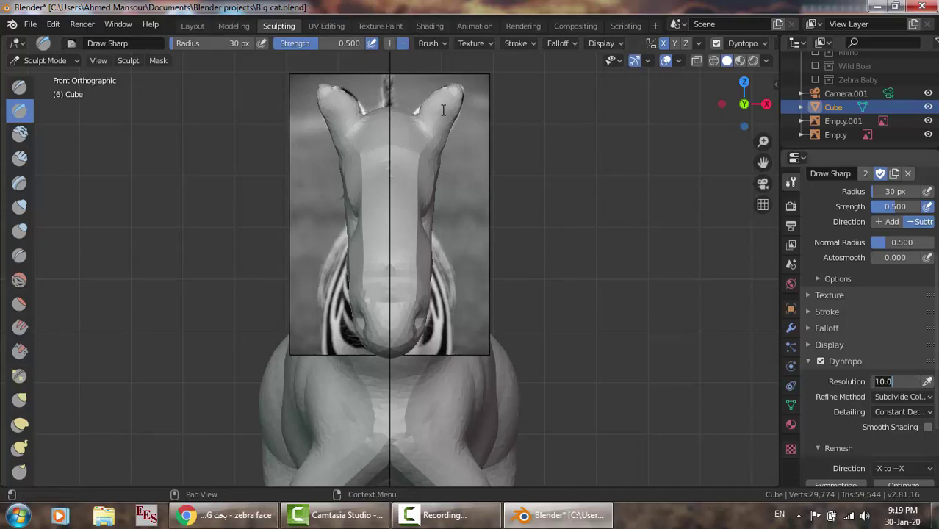
key(Return)
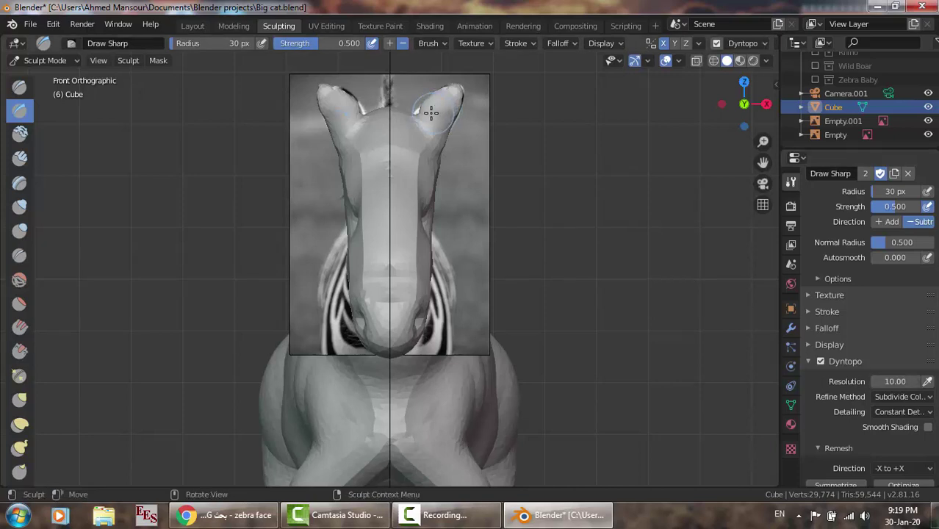
mouse_move(430, 110)
mouse_down()
mouse_move(447, 109)
mouse_move(435, 111)
mouse_move(450, 97)
mouse_move(429, 107)
mouse_move(441, 119)
mouse_up()
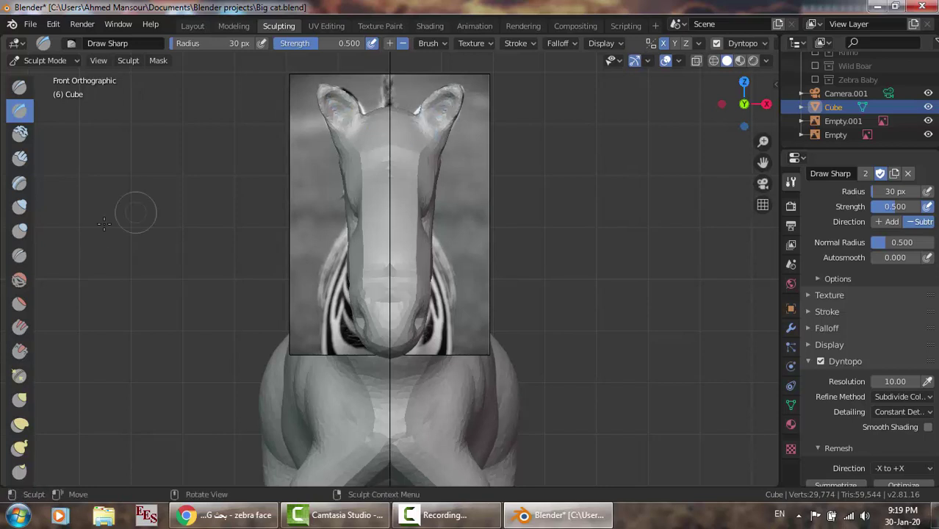
click(20, 305)
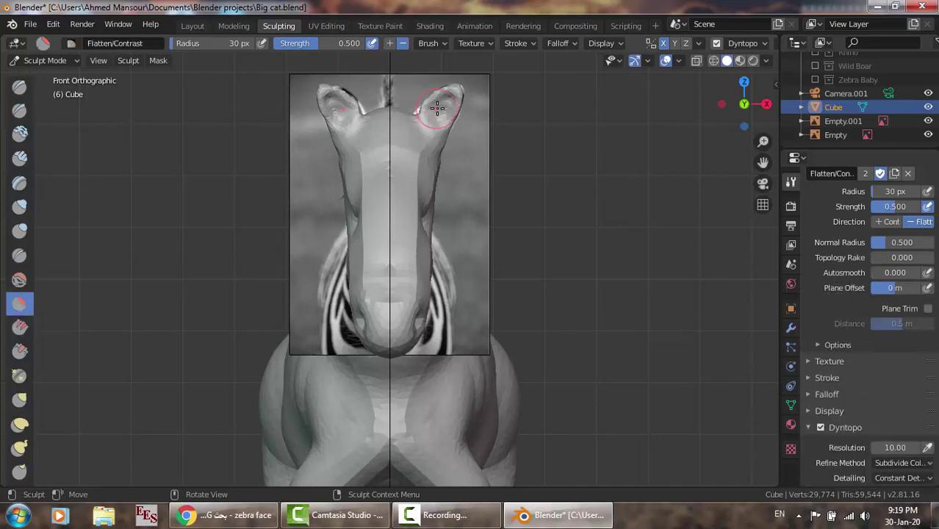
mouse_move(433, 119)
mouse_down()
mouse_move(449, 95)
mouse_move(443, 117)
mouse_move(447, 108)
mouse_up()
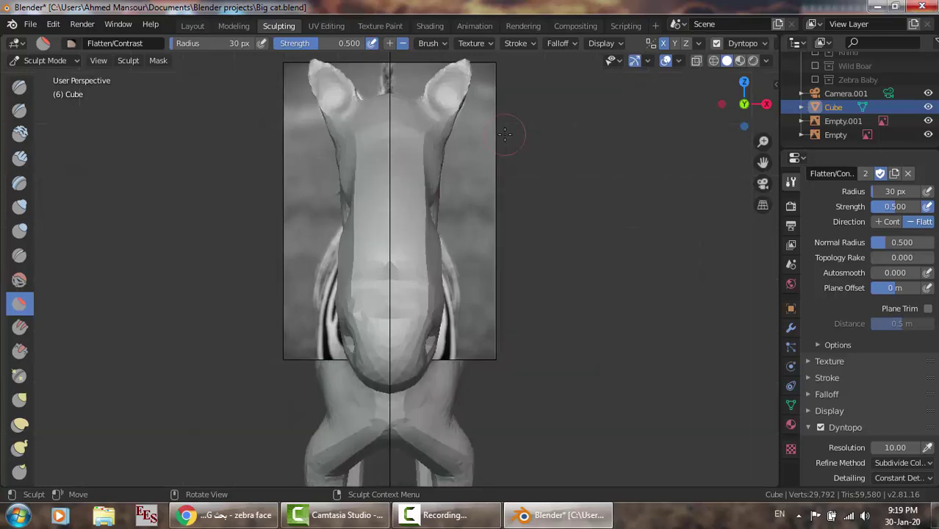
Save the project as Big cat.blend from the File menu.
click(30, 23)
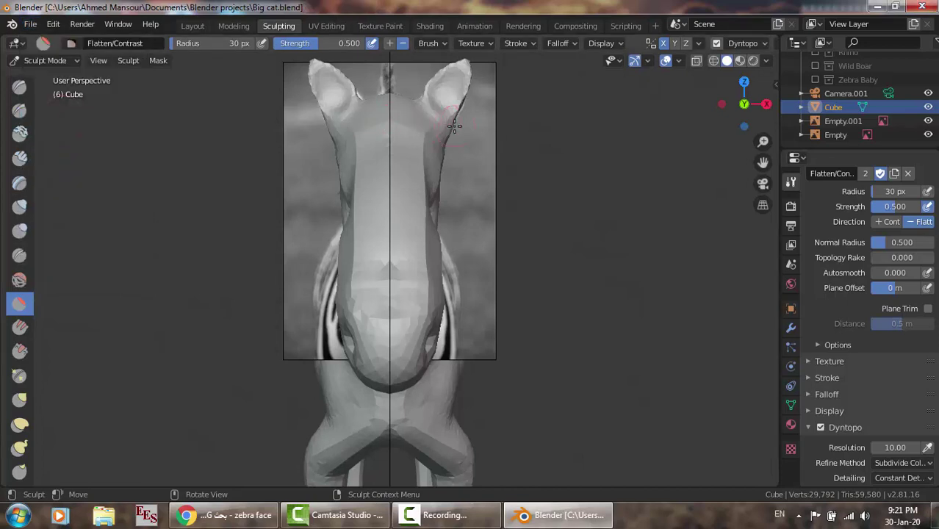
Toggle the Cube's visibility repeatedly to compare the sculpt with the front reference photo.
click(19, 111)
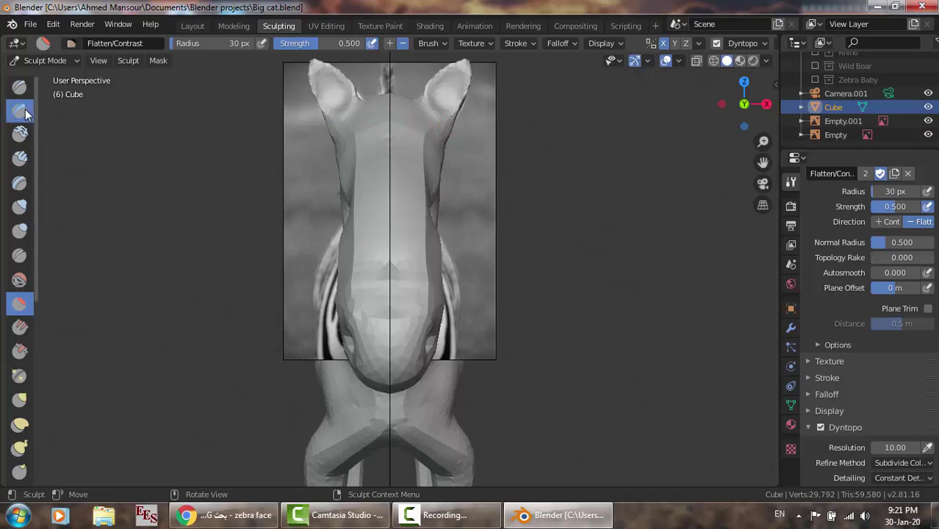
click(928, 108)
click(929, 108)
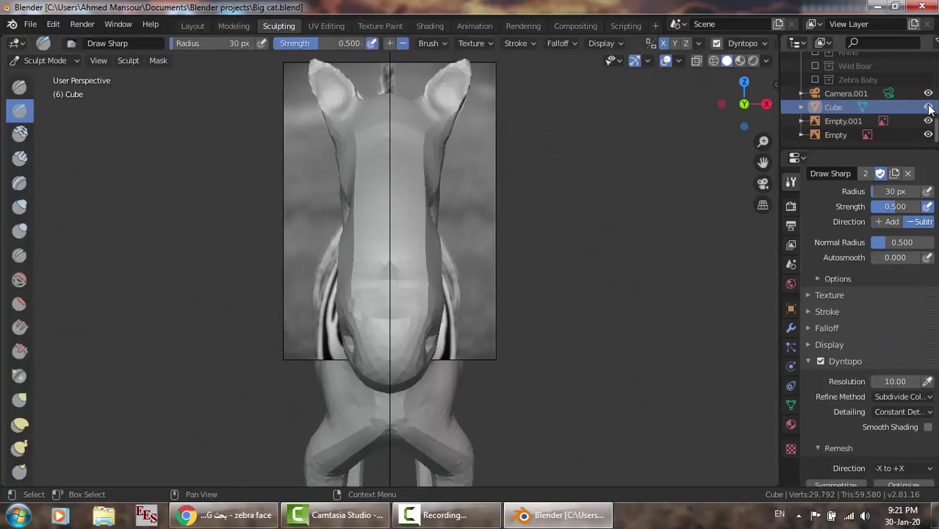
click(928, 107)
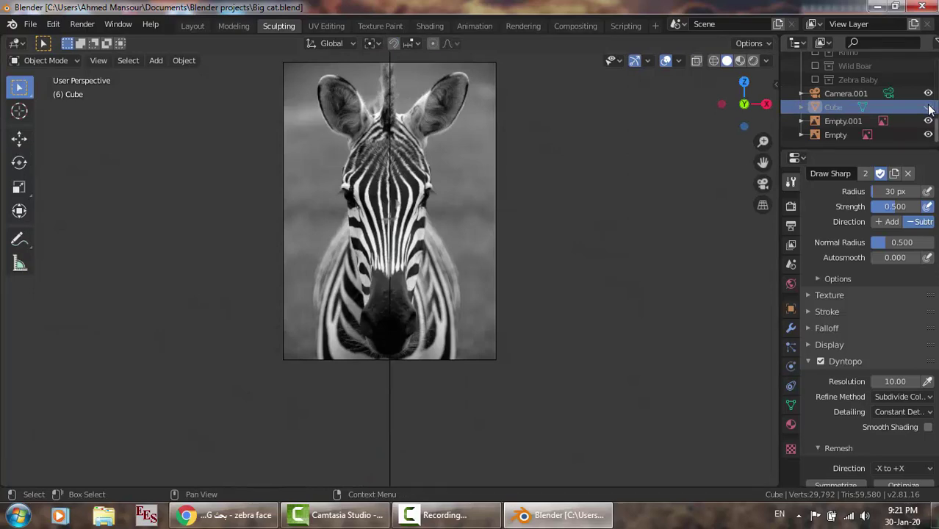
click(928, 107)
click(928, 107)
click(928, 107)
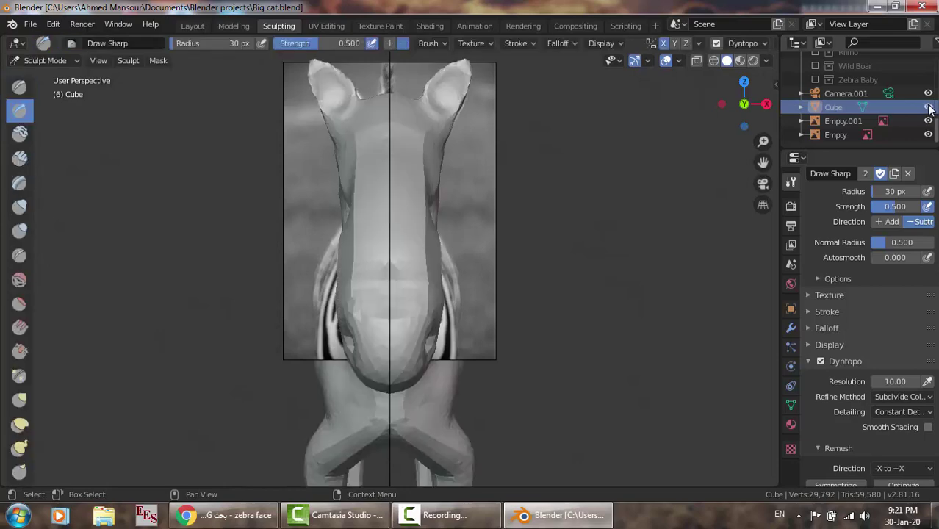
Compare the sculpt against the side reference, then return to front view in Layout.
key(KP_3)
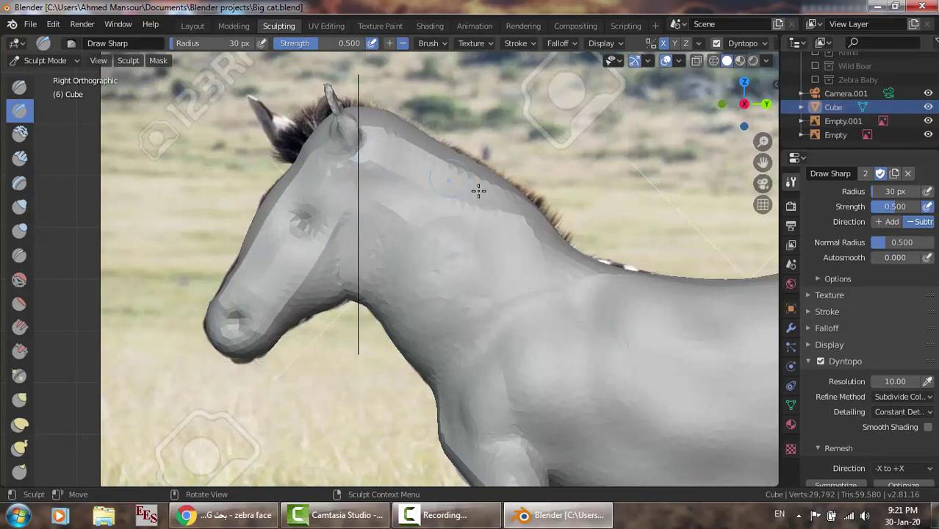
click(928, 107)
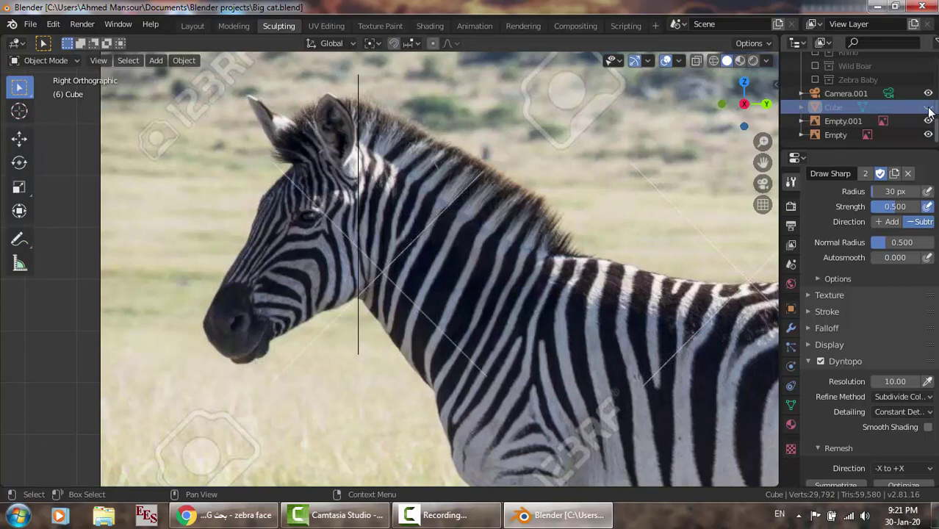
click(929, 107)
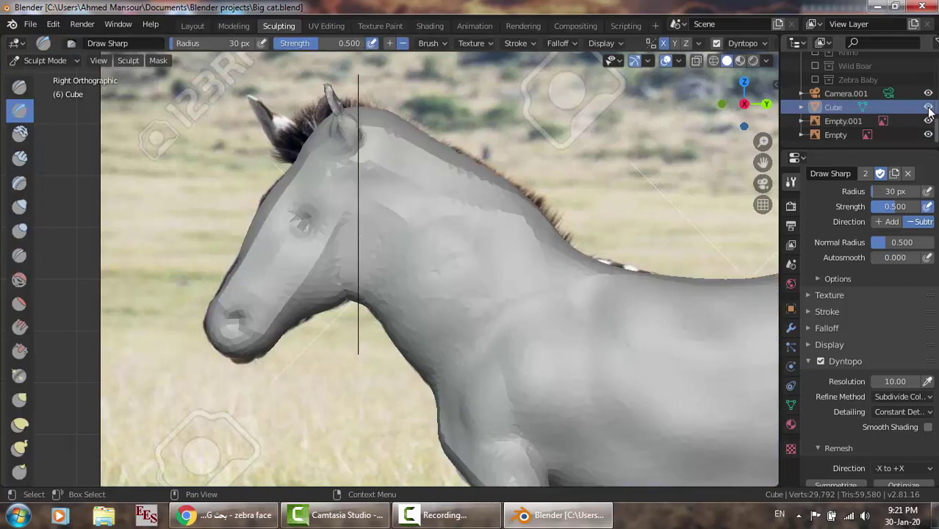
key(KP_1)
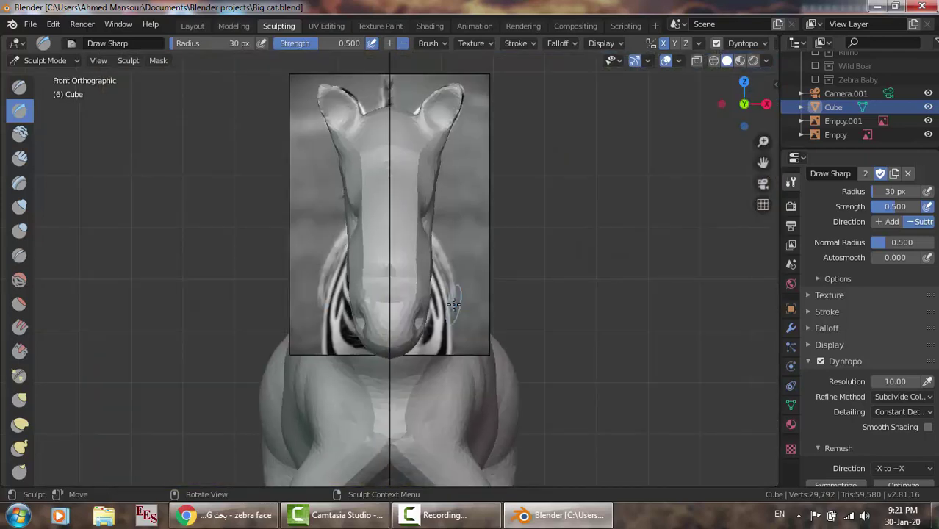
click(194, 26)
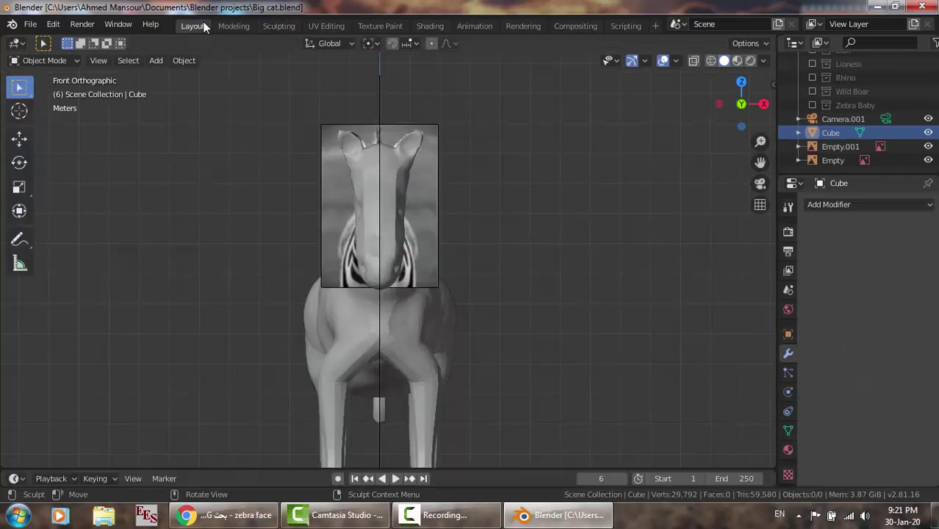
Start scaling Empty.001, then cancel to keep its original 1.085 scale.
click(838, 150)
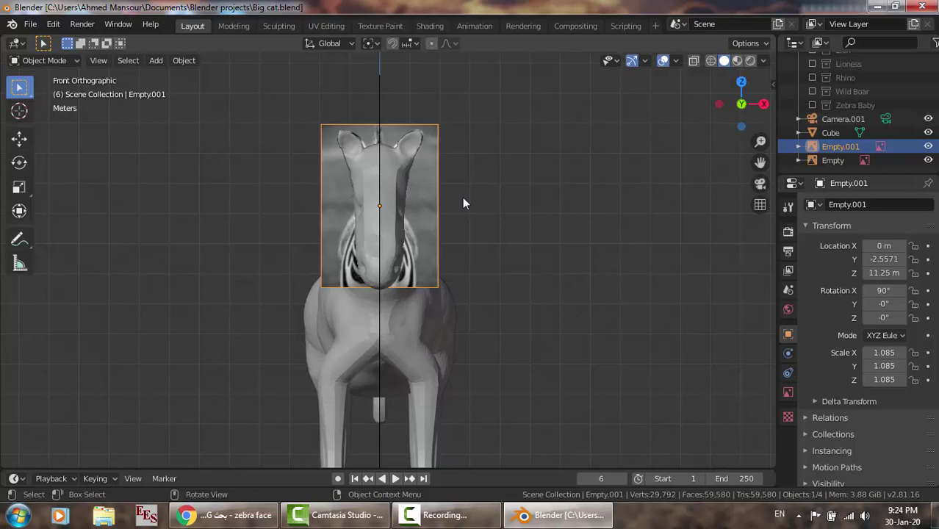
key(s)
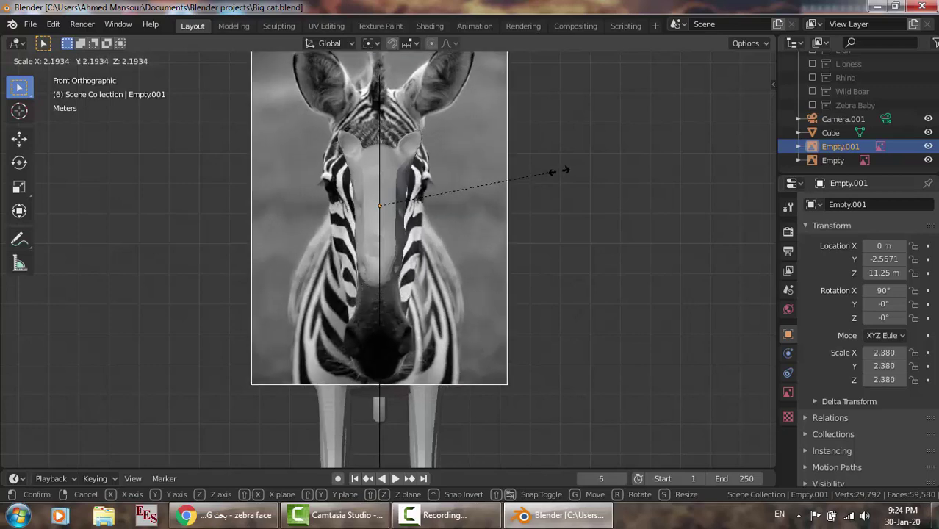
click(469, 187)
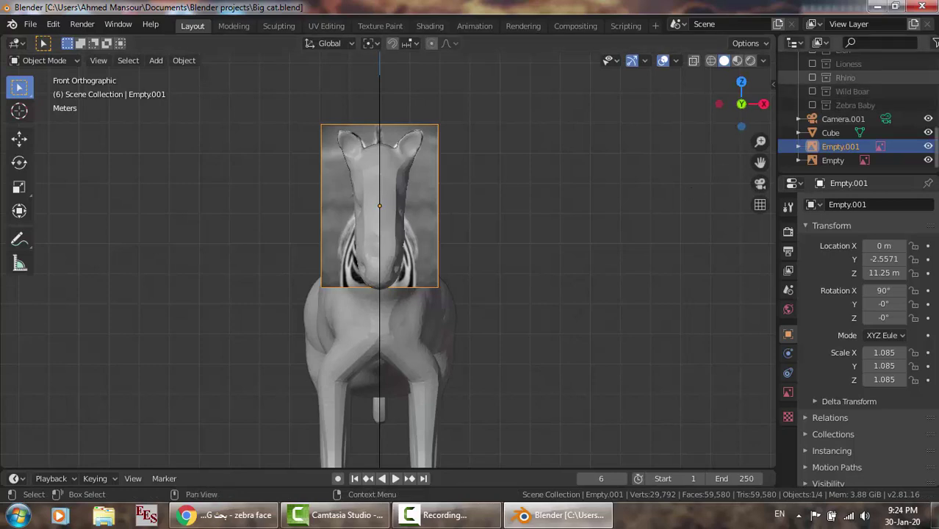
Select the Cube and return to Sculpting, with the mesh hidden to show the reference.
click(928, 133)
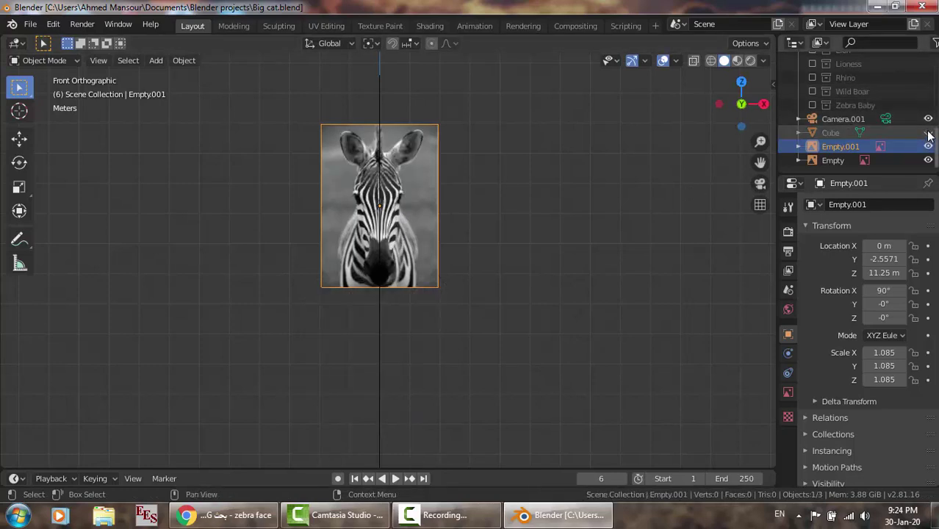
click(929, 133)
click(928, 133)
click(929, 133)
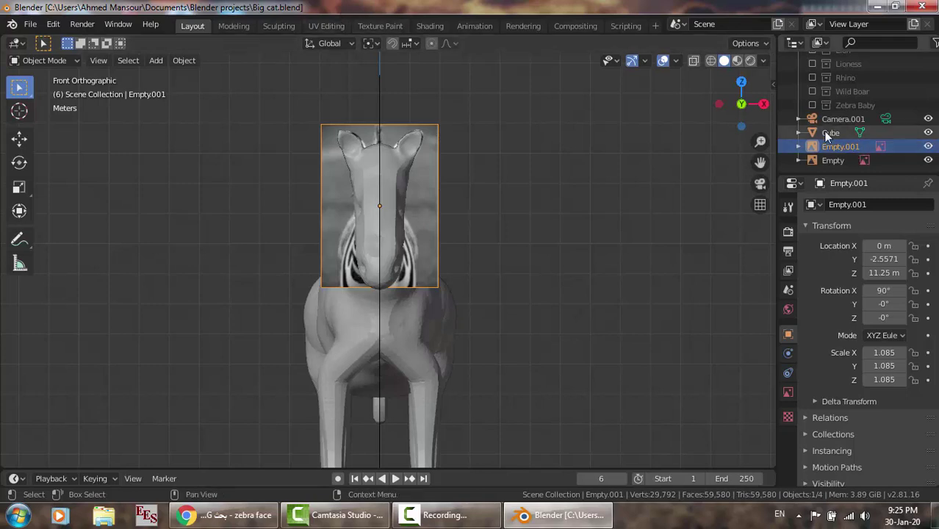
click(419, 129)
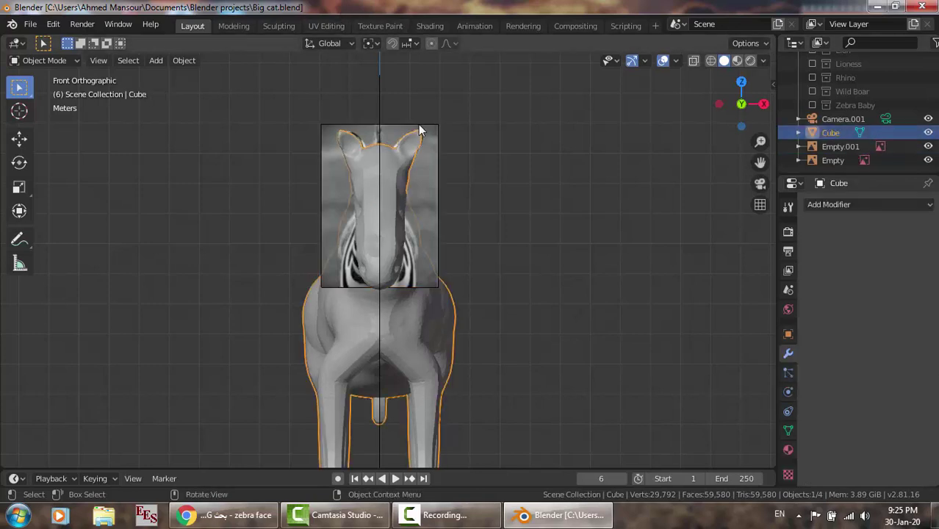
click(278, 26)
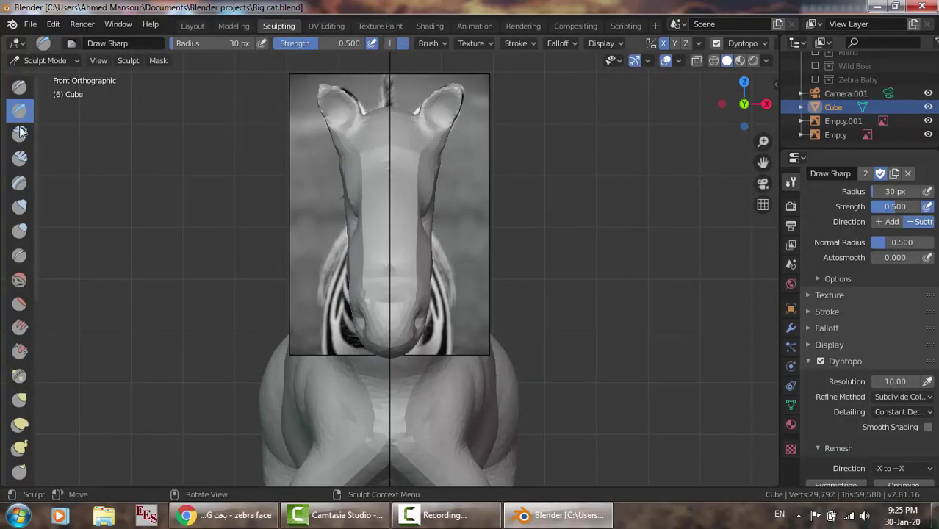
click(929, 107)
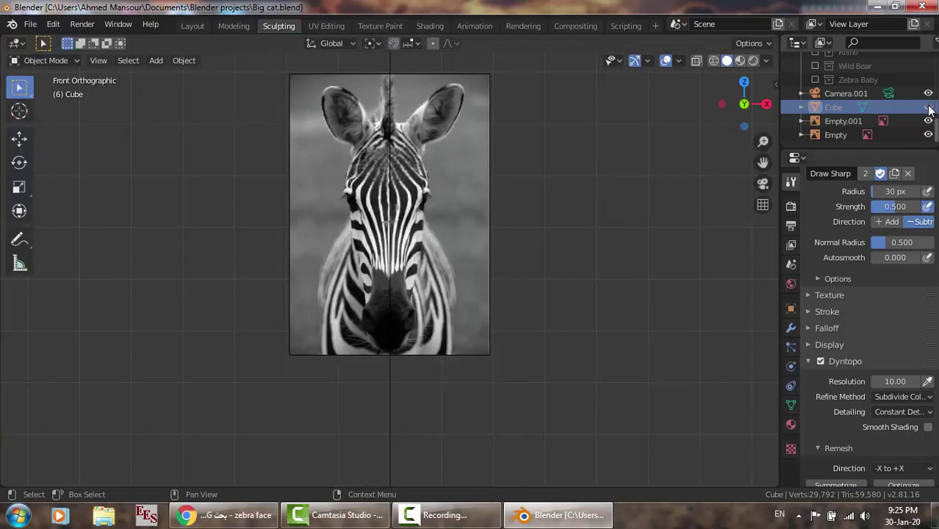
Show the mesh and smooth the muzzle sides with the Smooth brush.
click(929, 107)
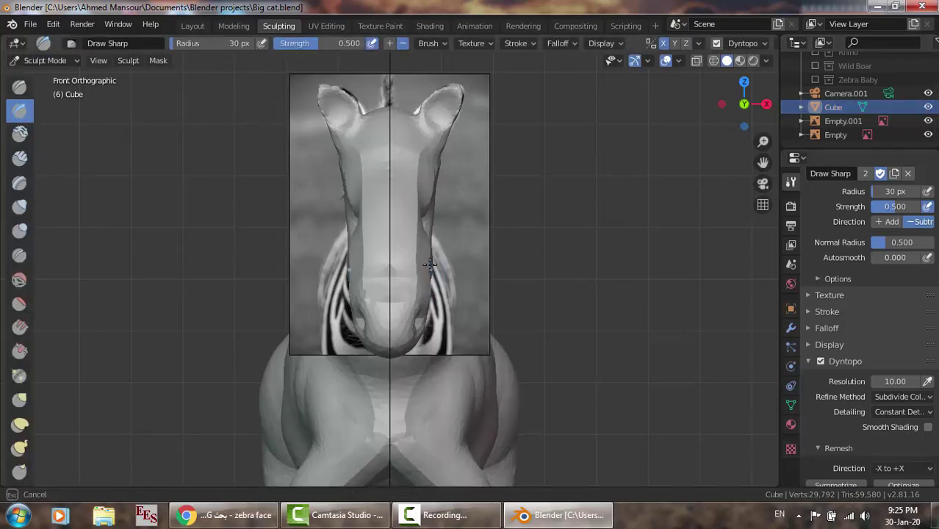
mouse_move(430, 264)
mouse_down()
mouse_move(425, 300)
mouse_move(375, 293)
mouse_up()
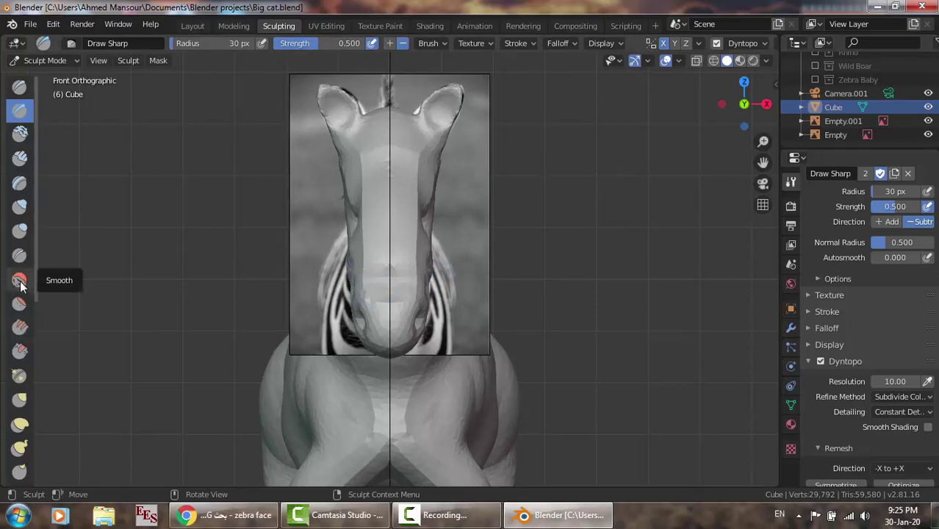
click(20, 281)
mouse_move(430, 254)
mouse_down()
mouse_move(426, 302)
mouse_move(426, 250)
mouse_up()
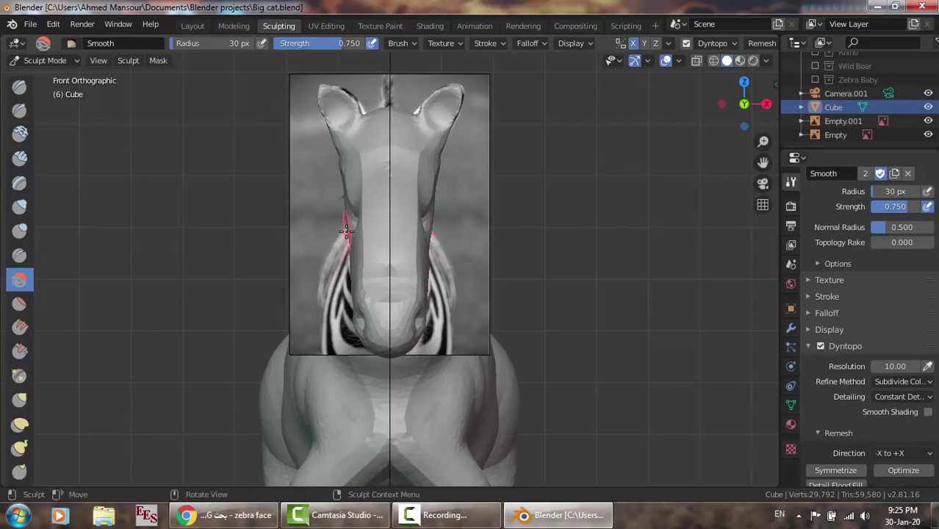
mouse_move(346, 231)
mouse_down()
mouse_move(352, 247)
mouse_move(358, 156)
mouse_move(338, 169)
mouse_up()
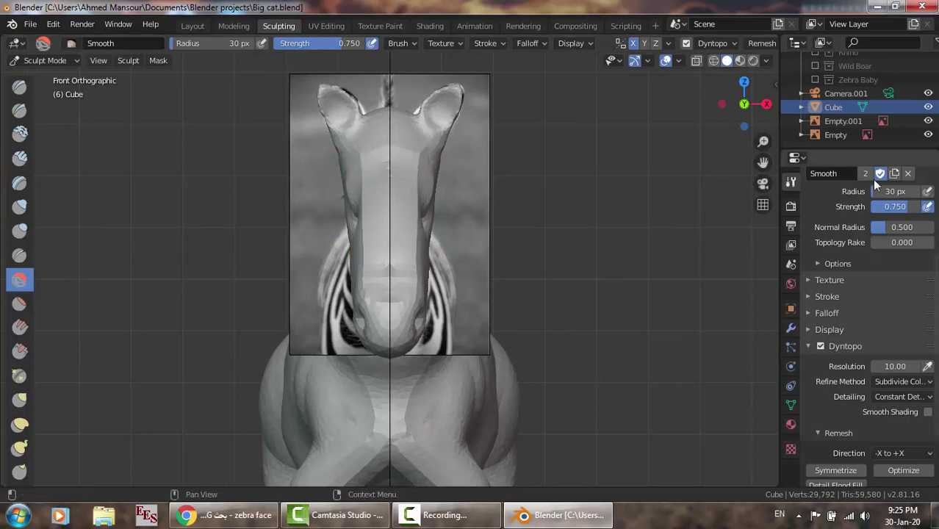
Raise the Smooth radius to 50 px and smooth the nose, muzzle edge and chin.
click(893, 192)
text(50)
key(Return)
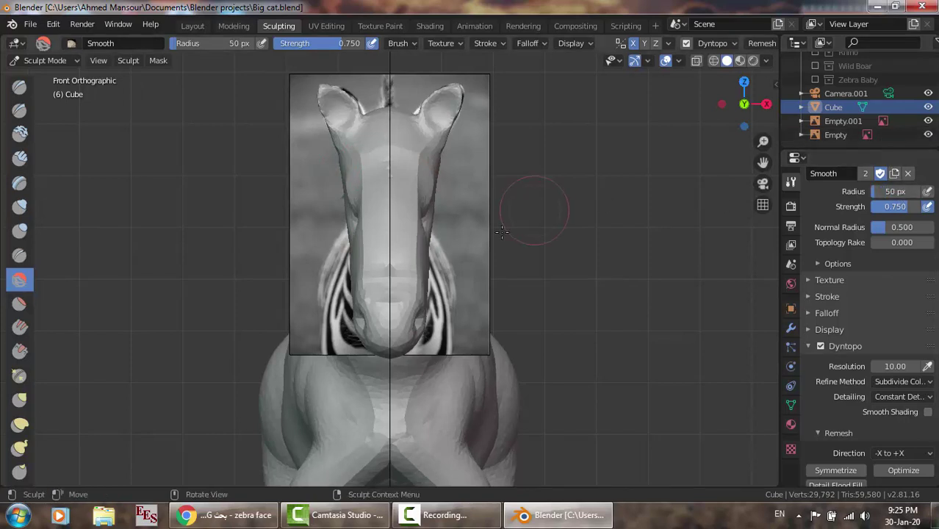
drag(432, 269, 427, 266)
drag(427, 251, 426, 294)
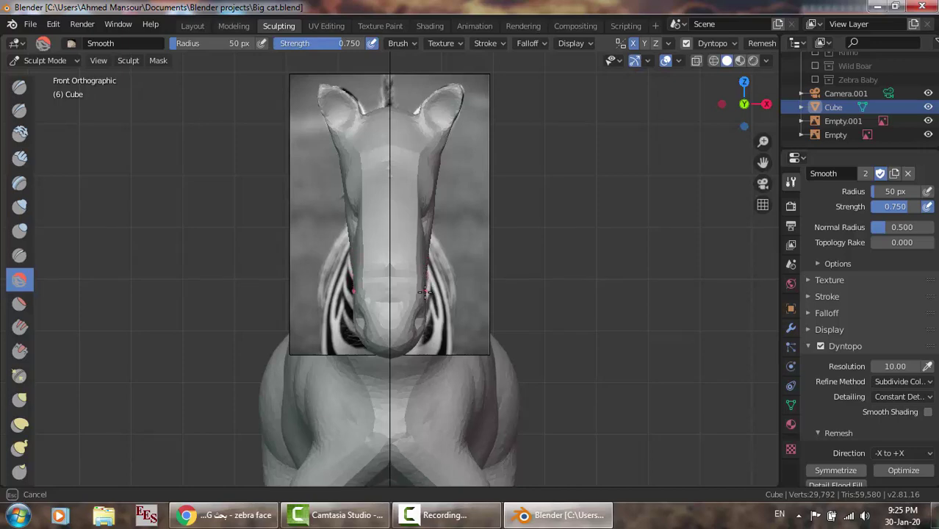
mouse_move(368, 344)
mouse_down()
mouse_move(397, 355)
mouse_move(350, 349)
mouse_up()
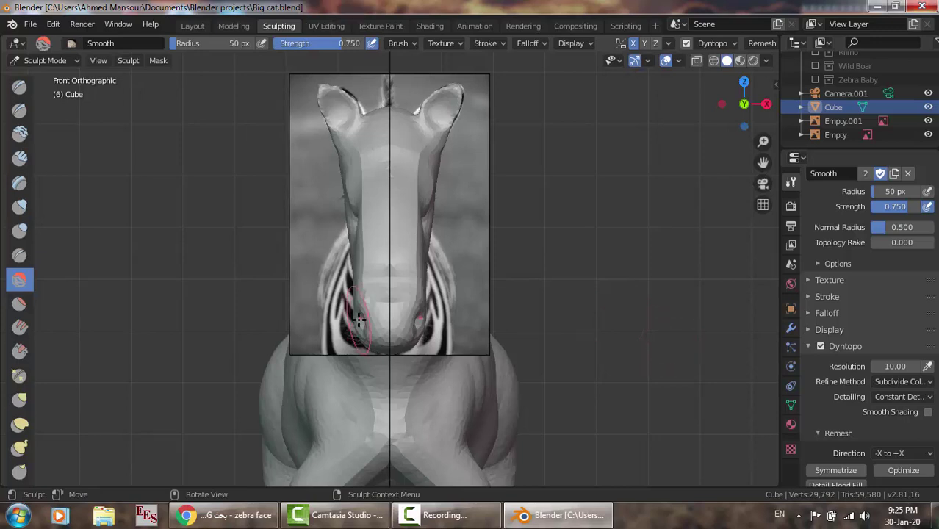
click(929, 107)
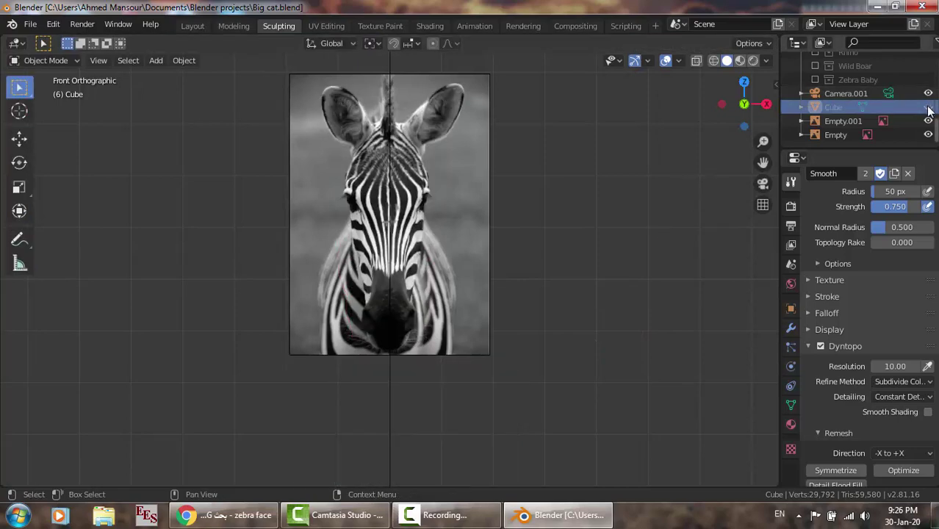
Smooth the right side of the face and lower muzzle, checking against the reference.
click(928, 107)
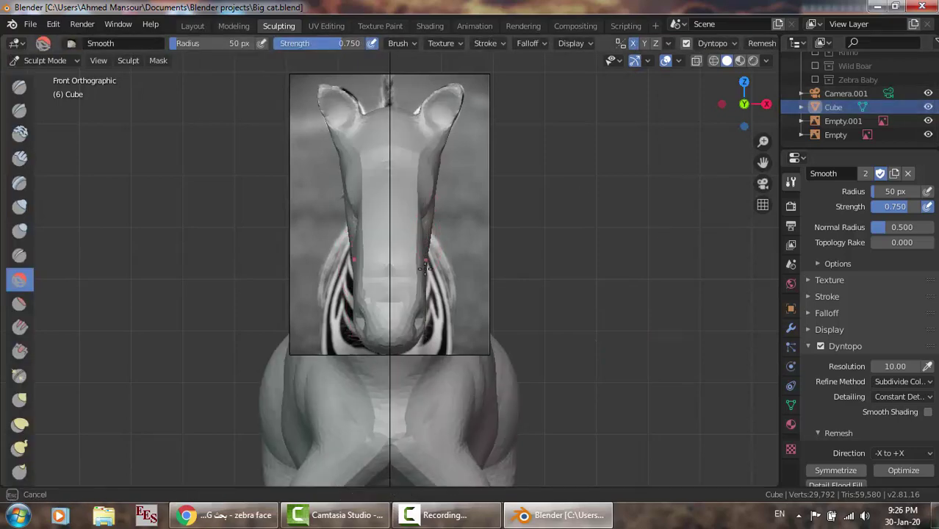
drag(425, 269, 435, 172)
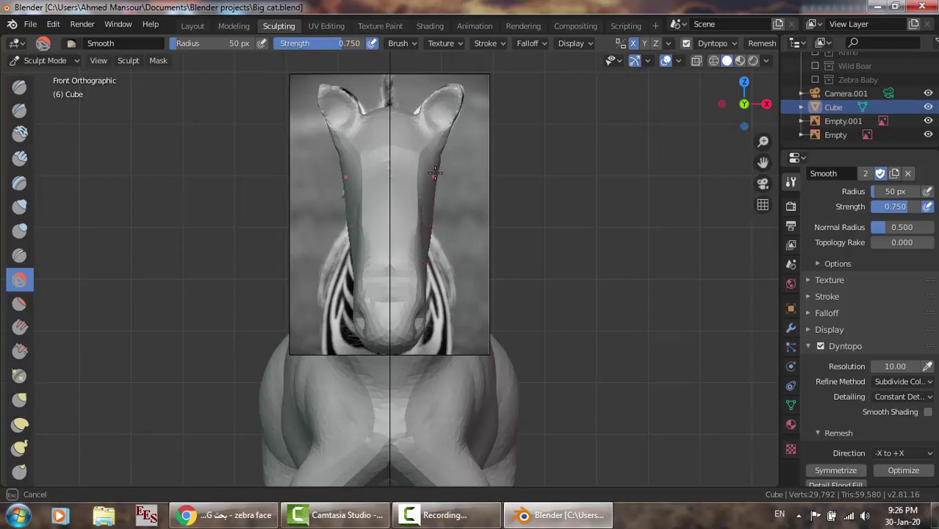
mouse_move(435, 172)
mouse_down()
mouse_move(418, 324)
mouse_move(429, 241)
mouse_up()
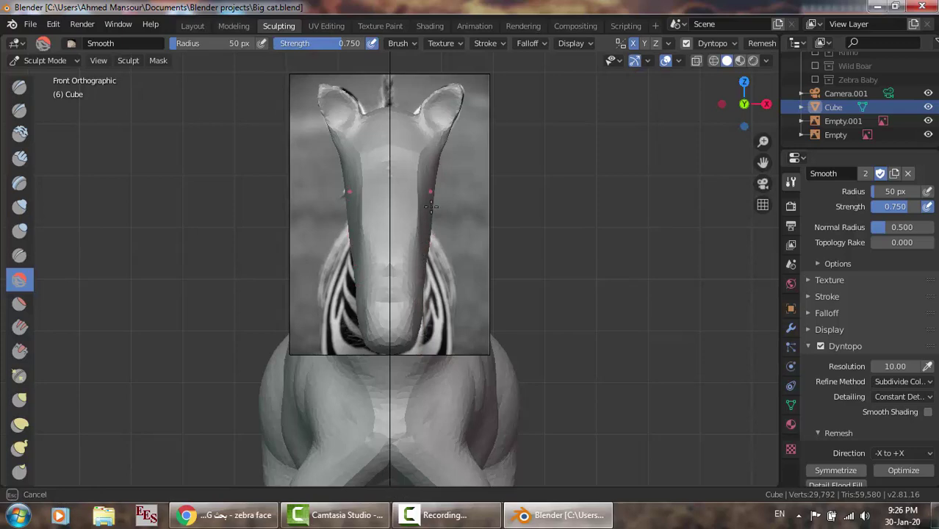
drag(432, 207, 428, 236)
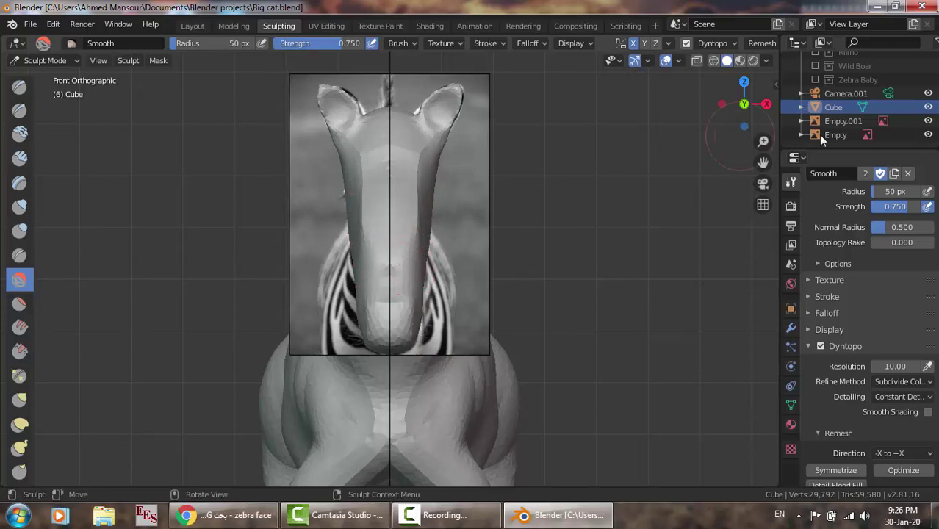
click(928, 107)
key(ctrl+z)
mouse_move(416, 302)
mouse_down()
mouse_move(422, 318)
mouse_move(420, 302)
mouse_up()
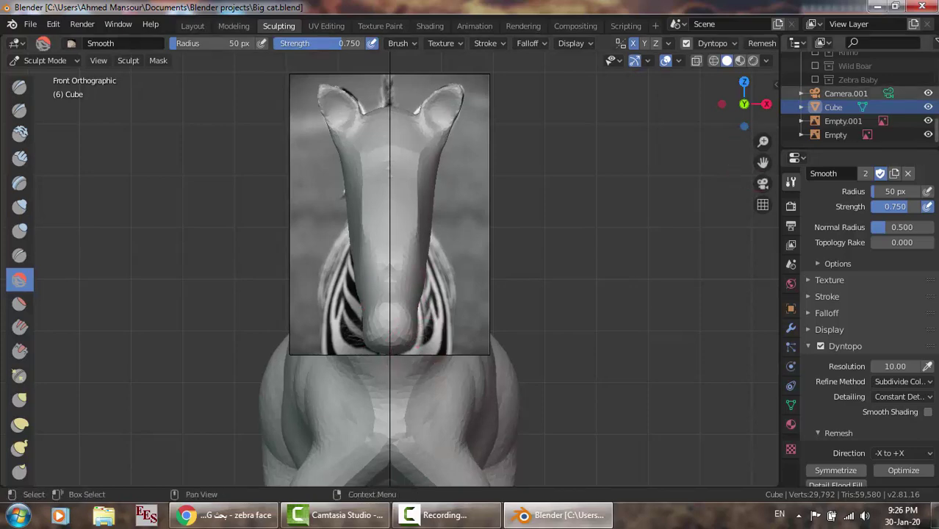
Smooth both sides of the neck, toggling the mesh to compare with the front photo.
click(928, 108)
click(929, 108)
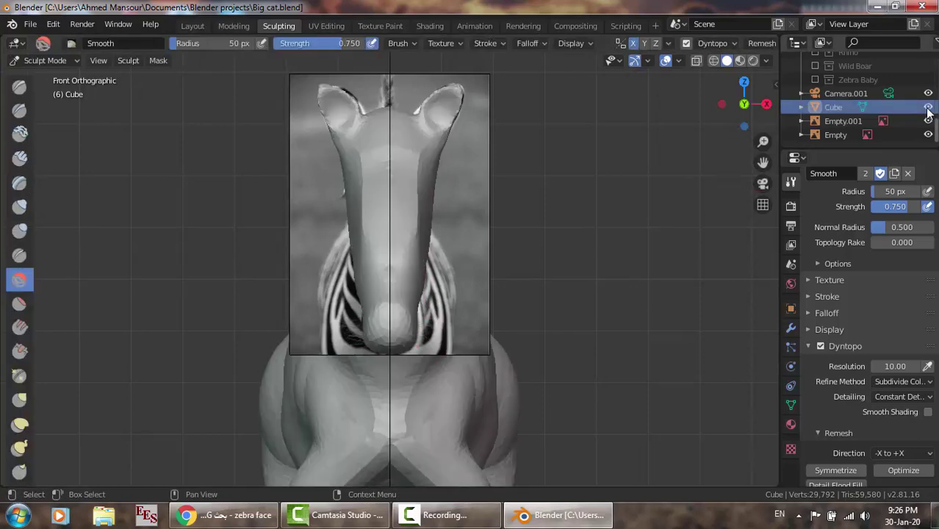
click(929, 108)
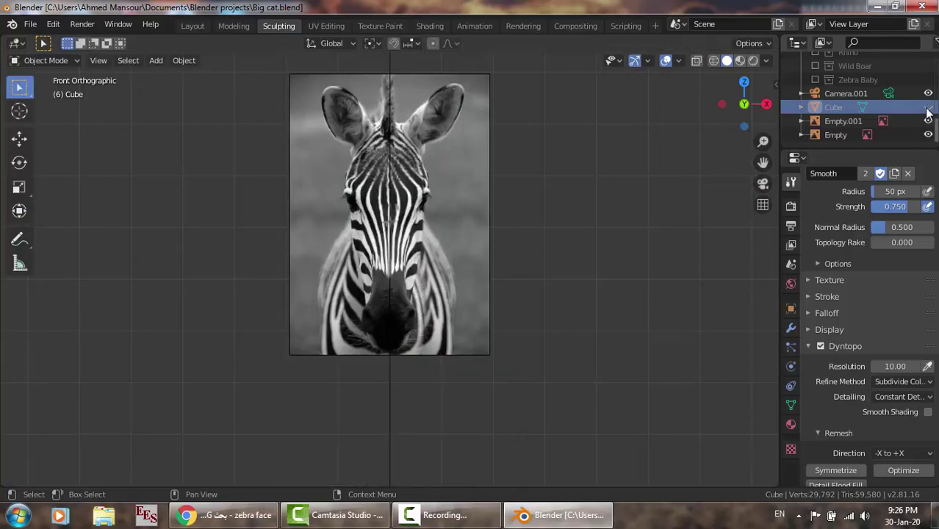
click(929, 108)
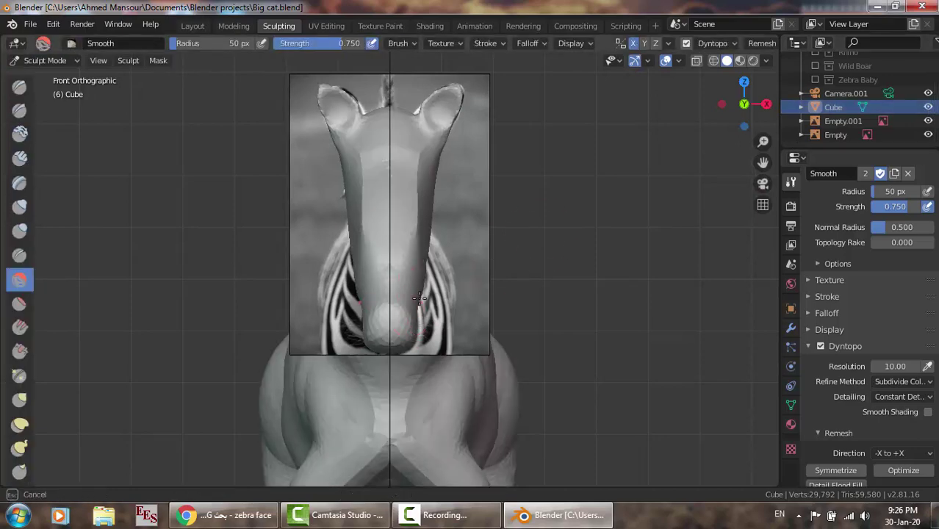
mouse_move(421, 284)
mouse_down()
mouse_move(421, 207)
mouse_move(430, 208)
mouse_up()
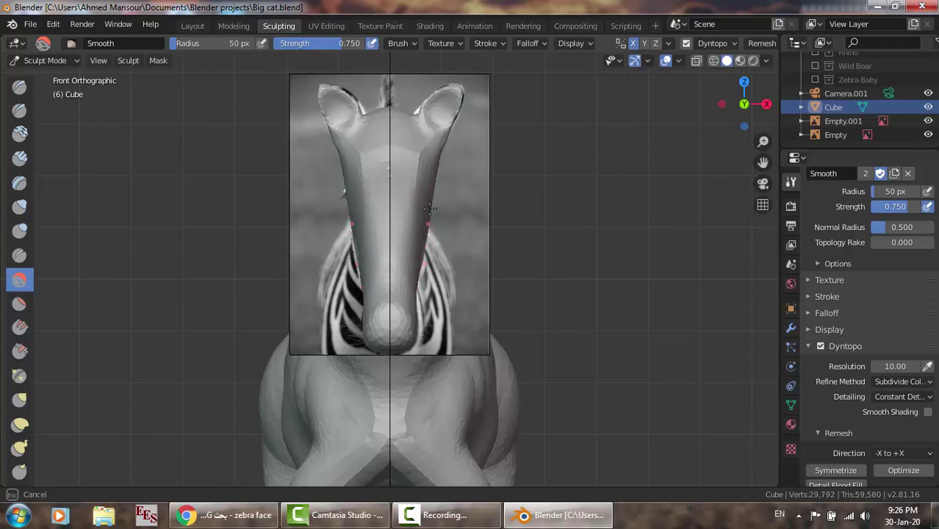
click(929, 108)
click(929, 108)
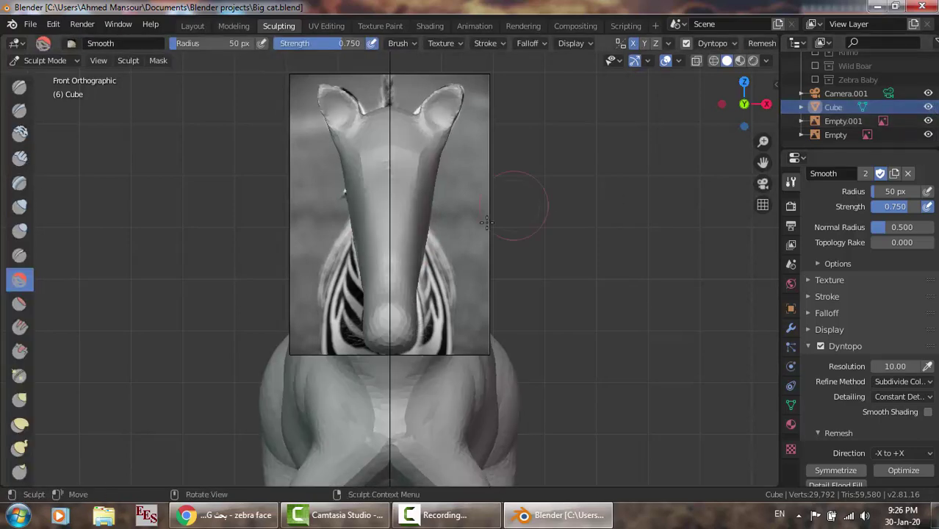
mouse_move(429, 224)
mouse_down()
mouse_move(430, 215)
mouse_move(432, 237)
mouse_up()
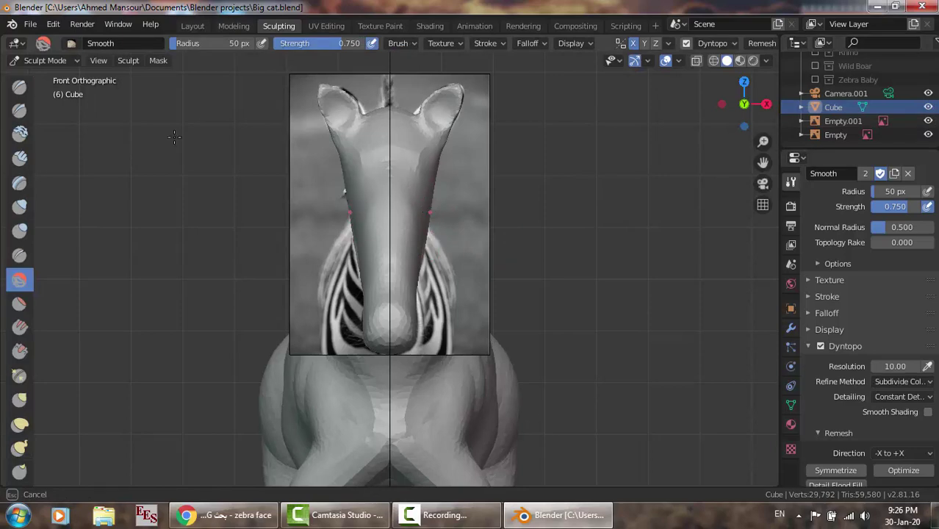
click(19, 110)
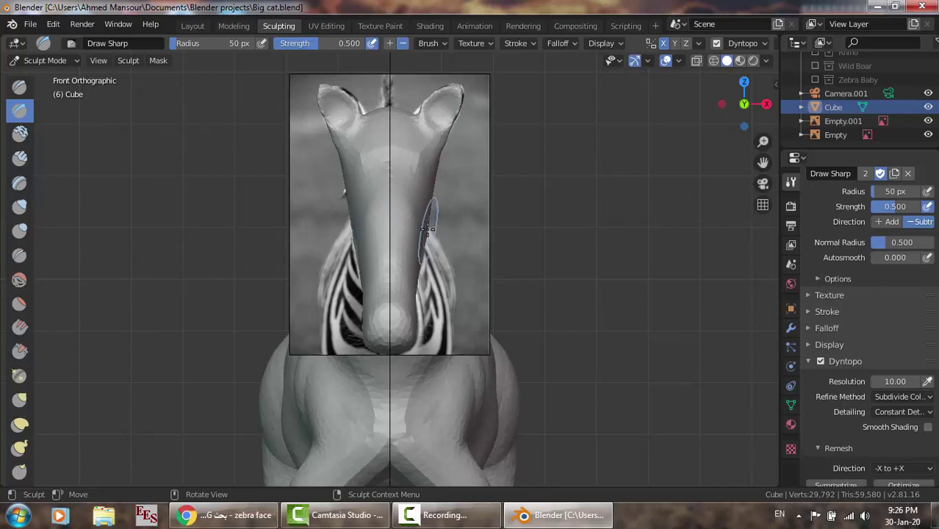
Sharpen the neck edge with Draw Sharp, checking it against the reference photo.
mouse_move(427, 230)
mouse_down()
mouse_move(431, 198)
mouse_move(425, 254)
mouse_up()
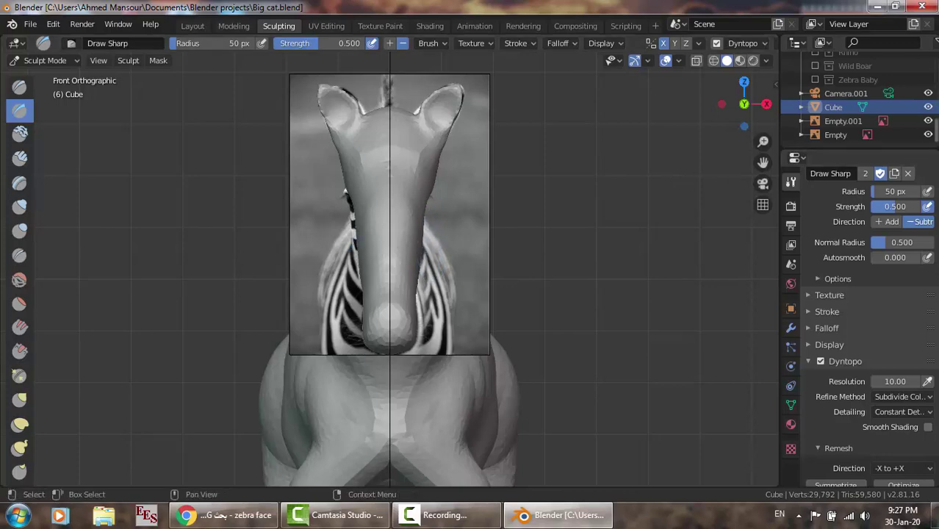
click(928, 109)
key(ctrl+z)
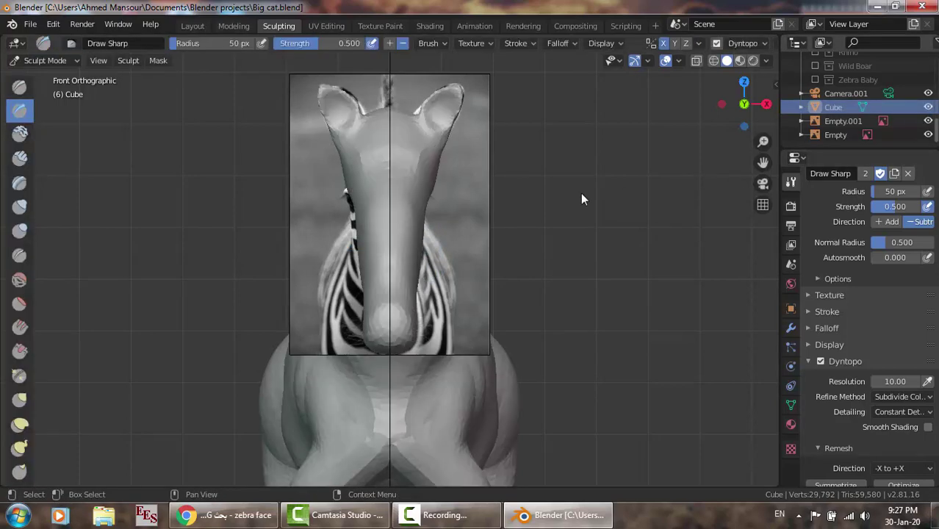
drag(427, 216, 423, 213)
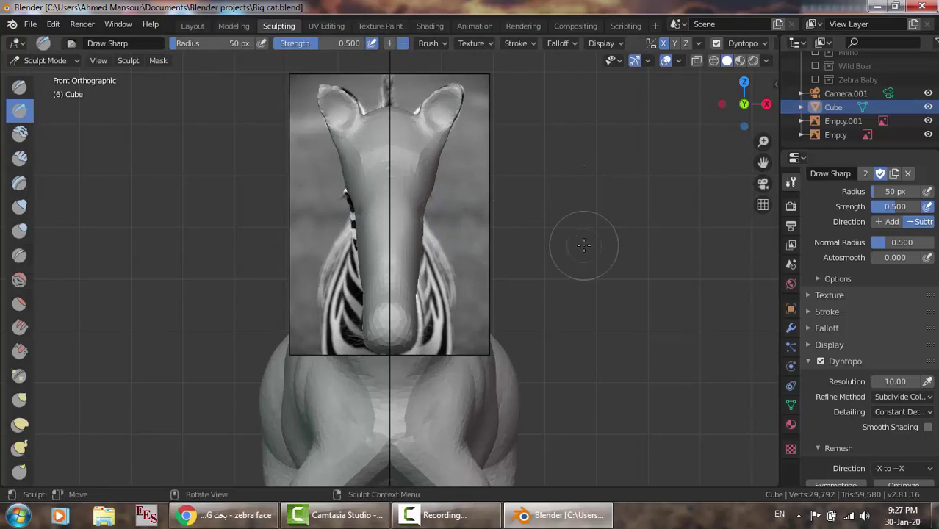
click(929, 109)
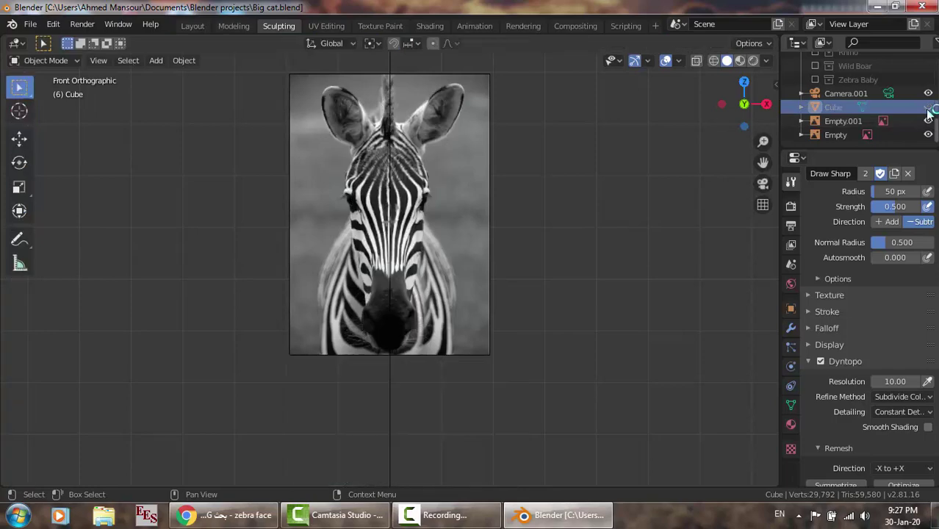
key(ctrl+z)
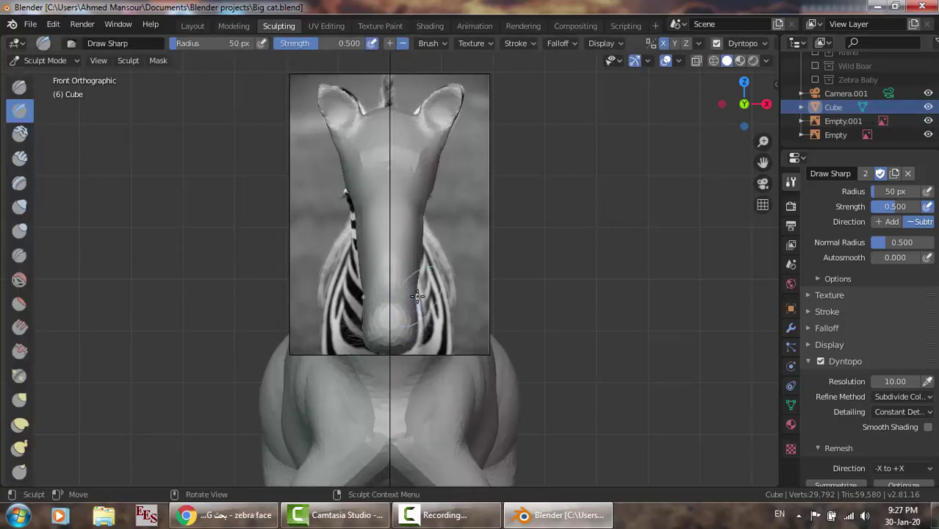
Reshape and carve the right side of the nose with Draw Sharp to match the reference.
drag(409, 303, 413, 288)
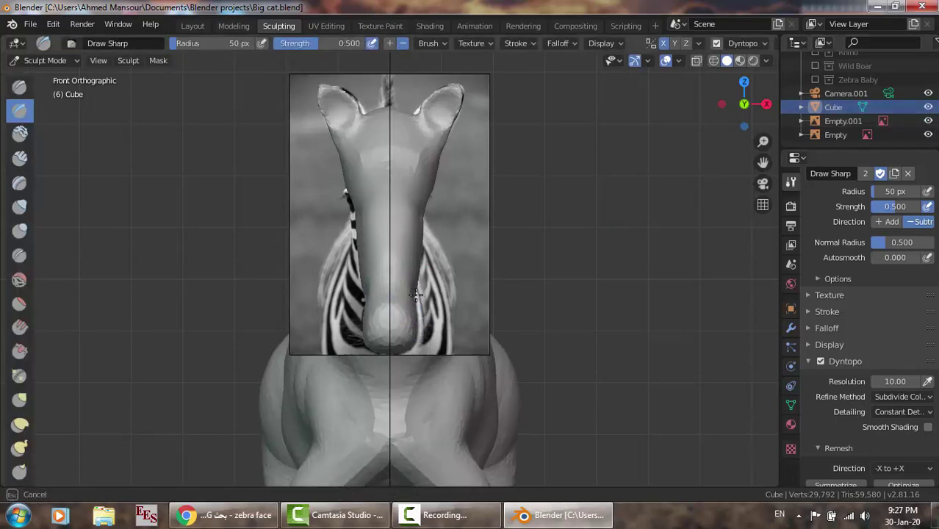
drag(413, 288, 455, 282)
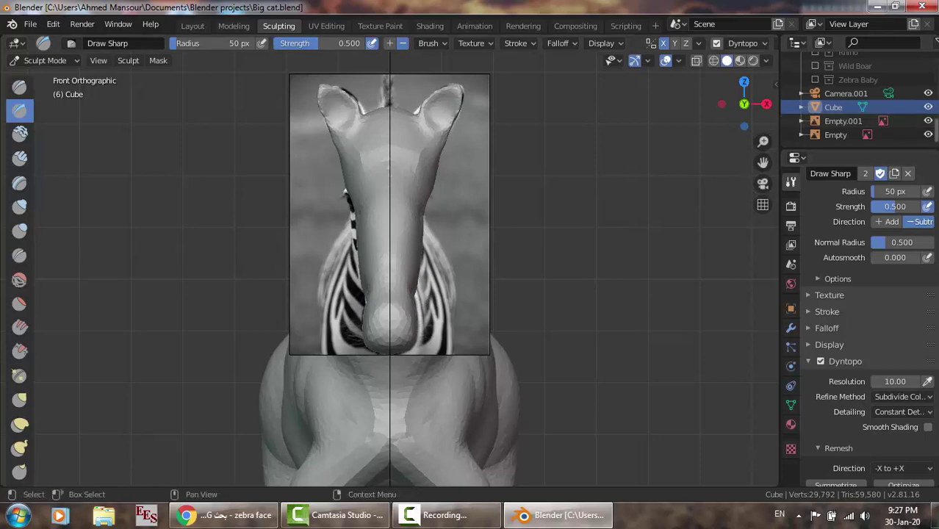
click(928, 108)
key(ctrl+z)
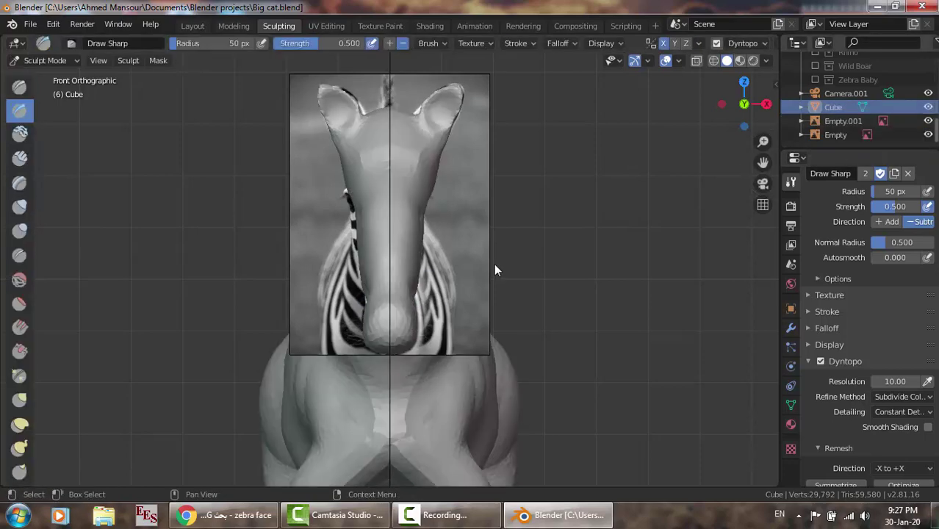
mouse_move(455, 279)
mouse_down()
mouse_move(416, 270)
mouse_move(421, 241)
mouse_up()
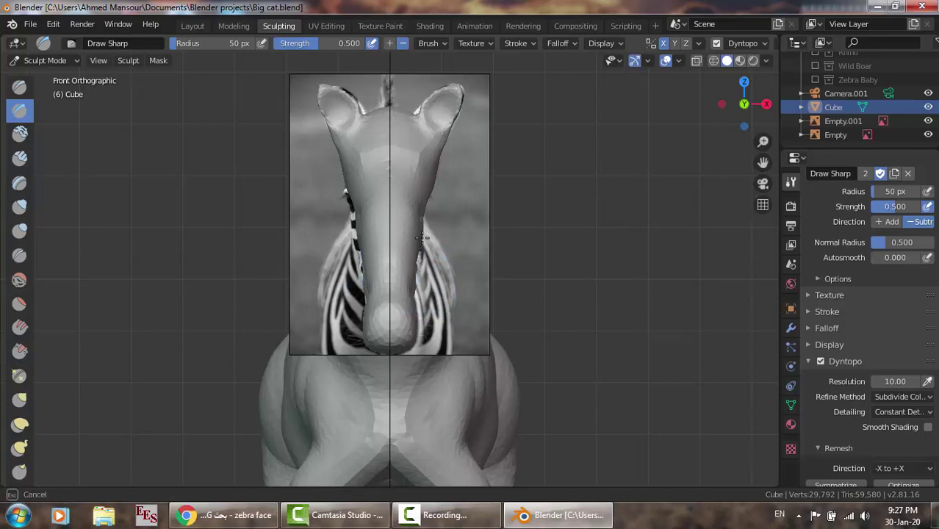
drag(420, 242, 421, 241)
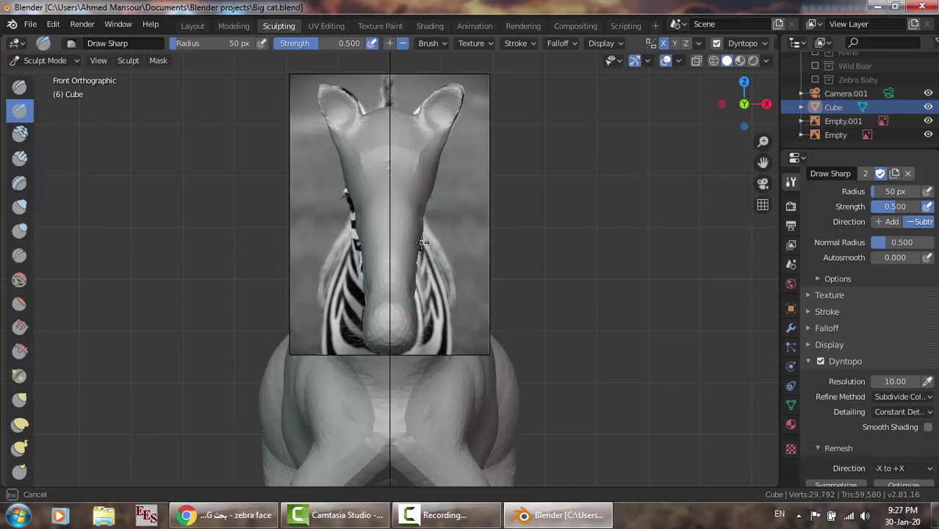
Smooth the right side of the nose at 0.750 strength and compare with the photo.
click(28, 283)
drag(416, 295, 422, 243)
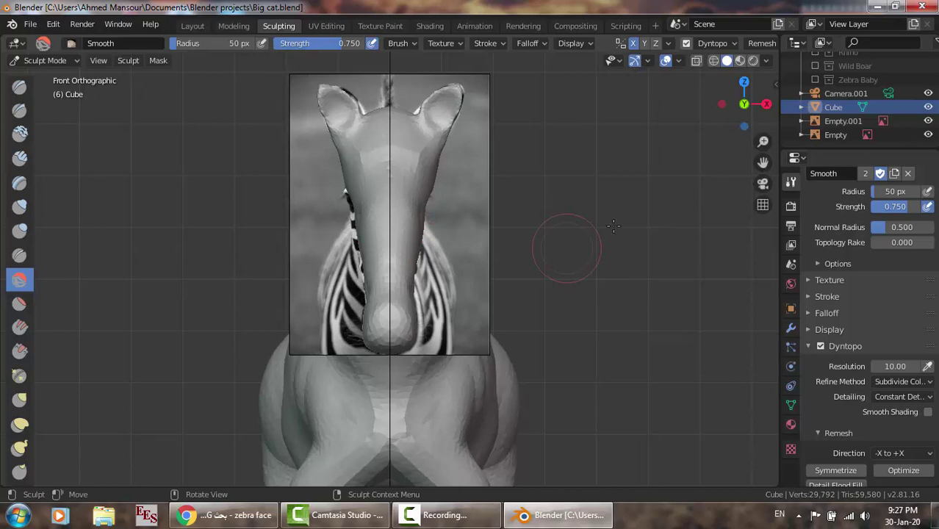
click(929, 107)
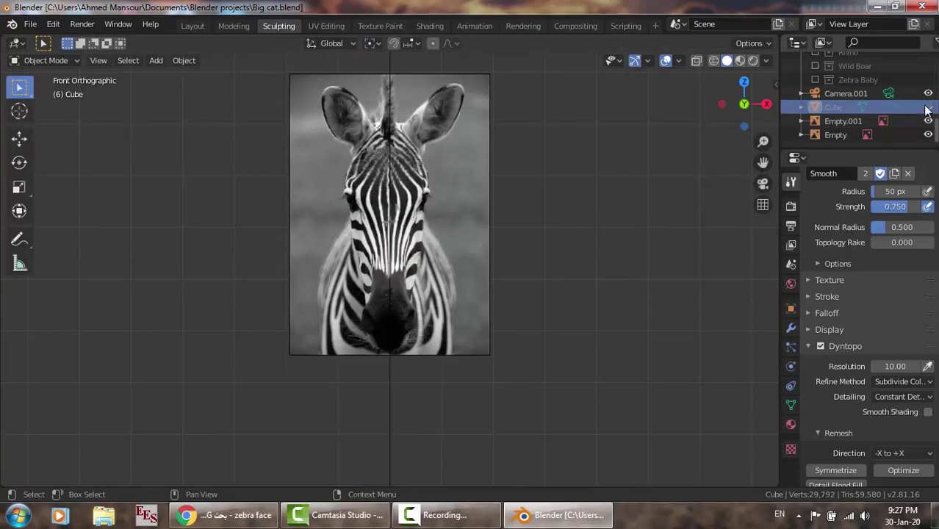
key(ctrl+z)
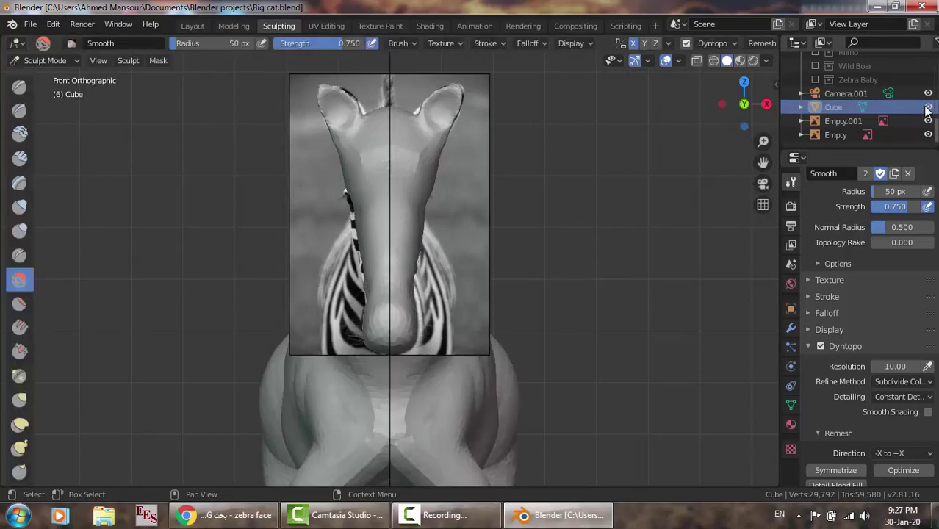
Carve a crease down the right side of the nose with the Crease brush at 0.250 strength.
click(29, 254)
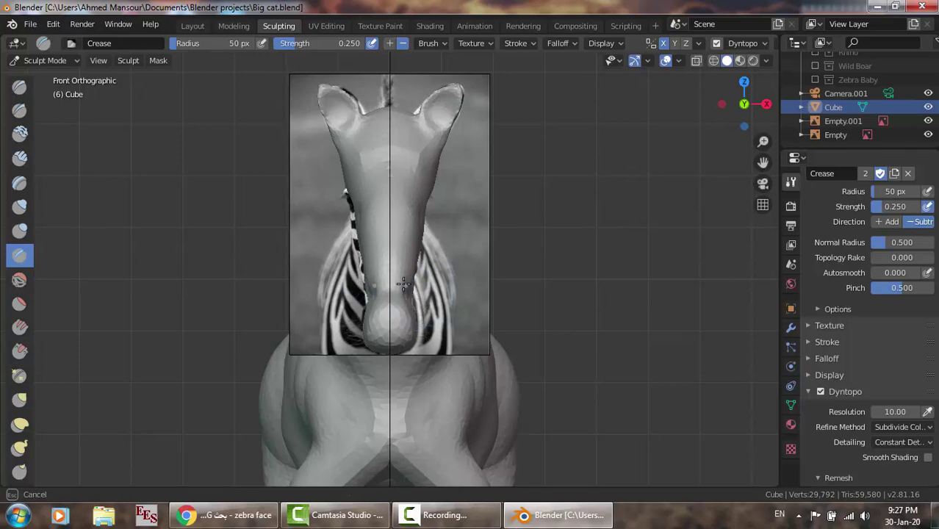
click(928, 108)
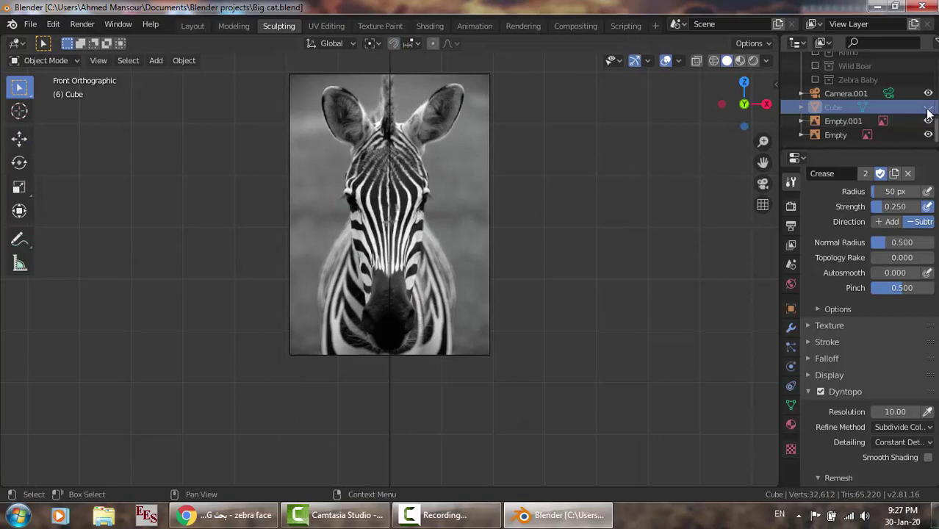
click(929, 108)
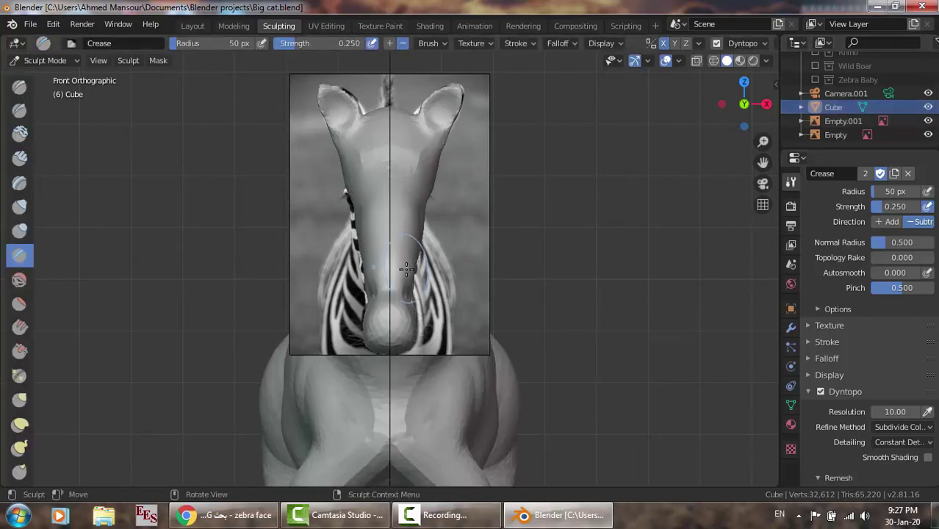
drag(406, 268, 411, 249)
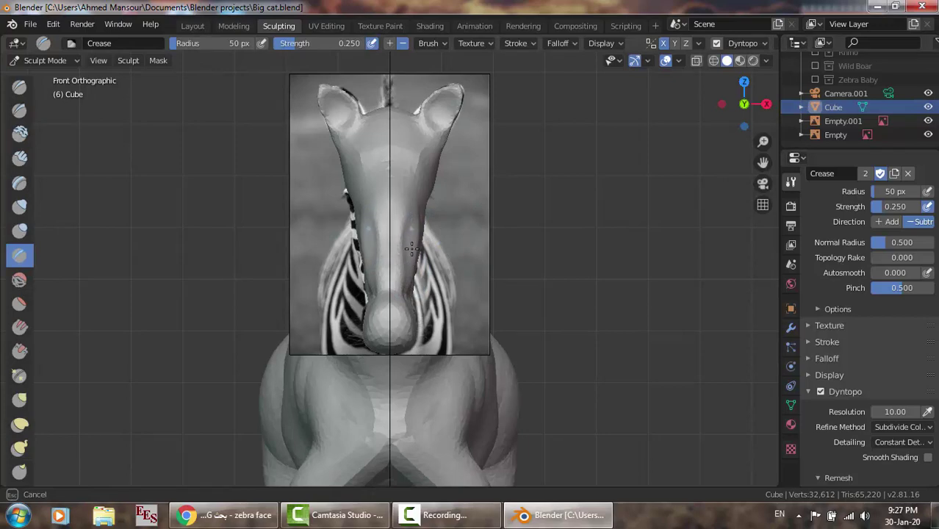
drag(412, 249, 409, 278)
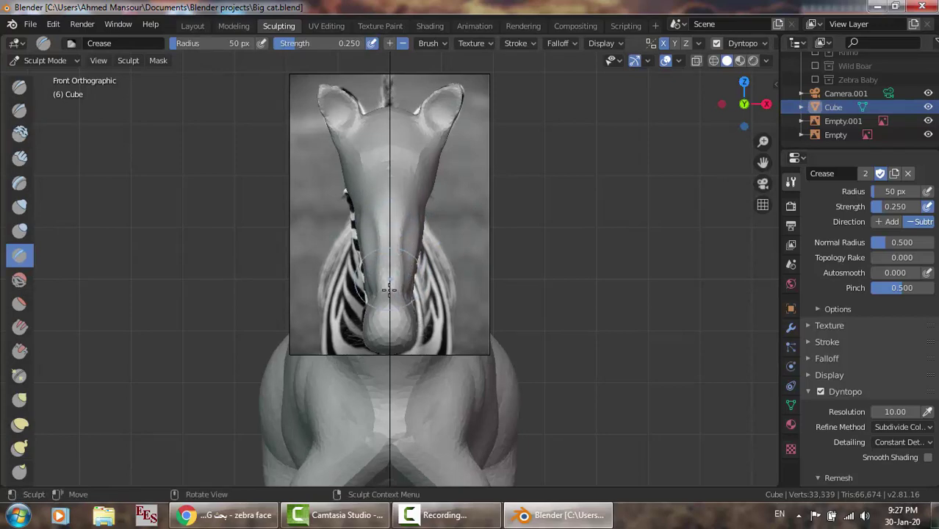
Compare the crease with the photo, then hide the front reference image Empty.001.
click(929, 111)
key(ctrl+z)
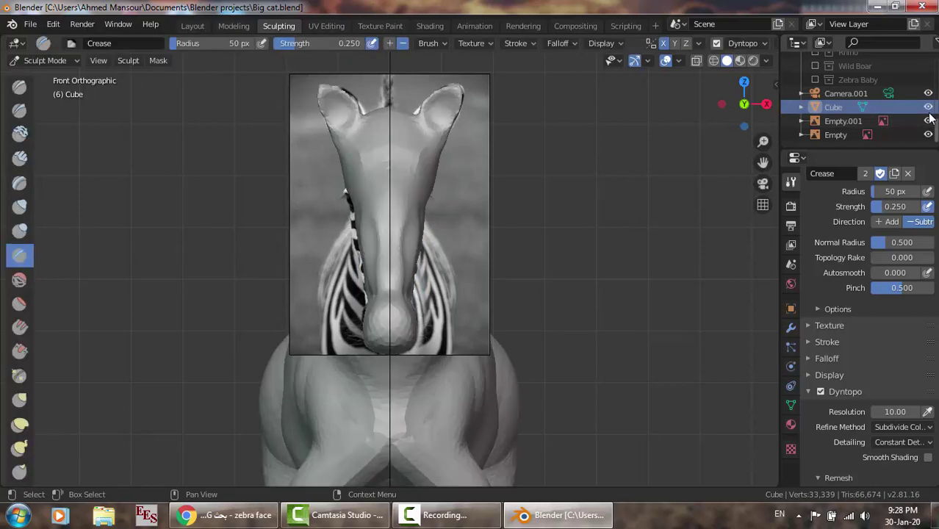
click(929, 120)
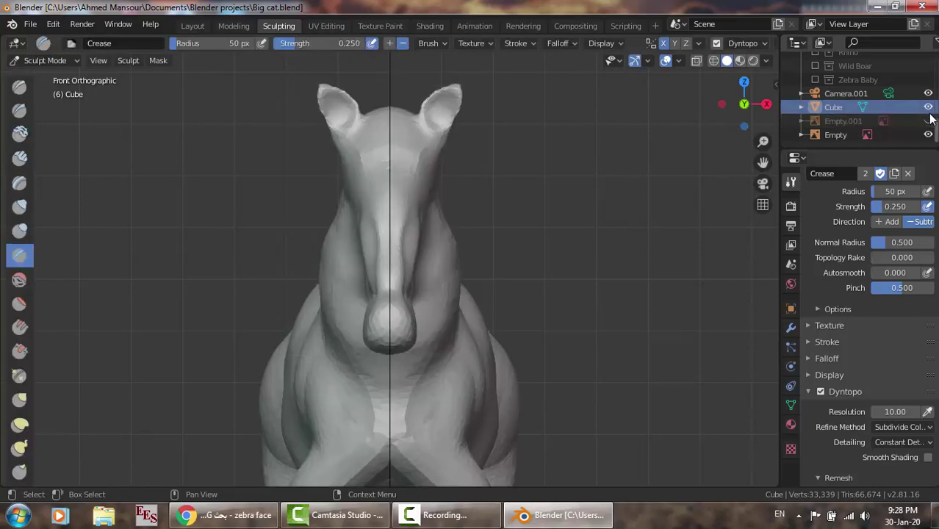
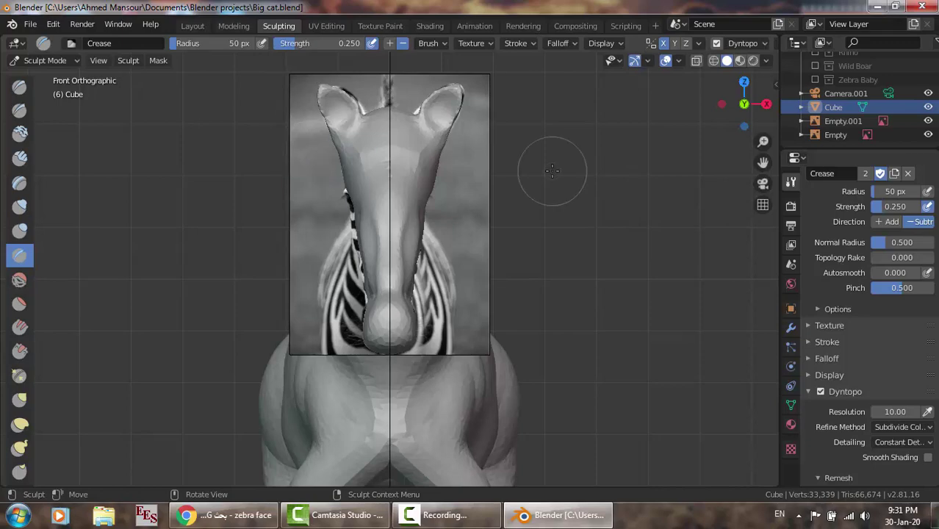
Carve mirrored Draw Sharp lines on the head and neck, then smooth the stroked area.
click(929, 108)
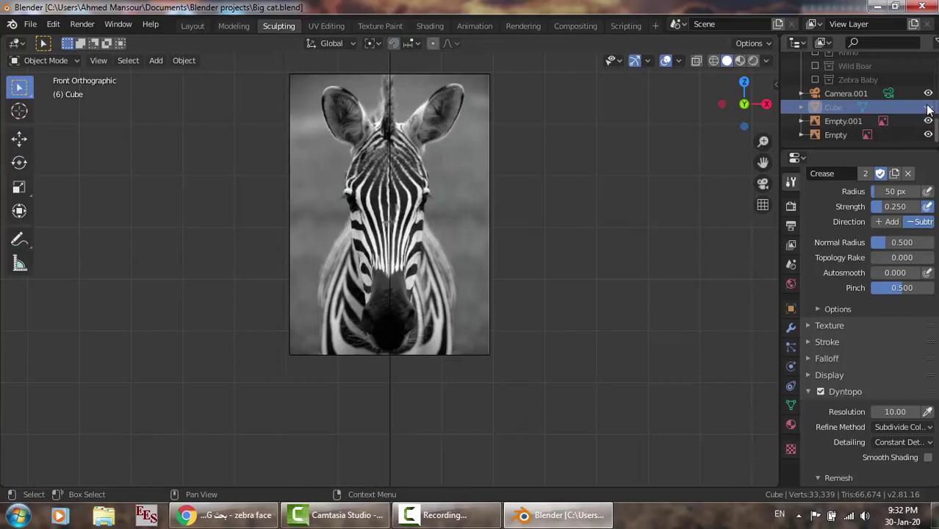
key(ctrl+z)
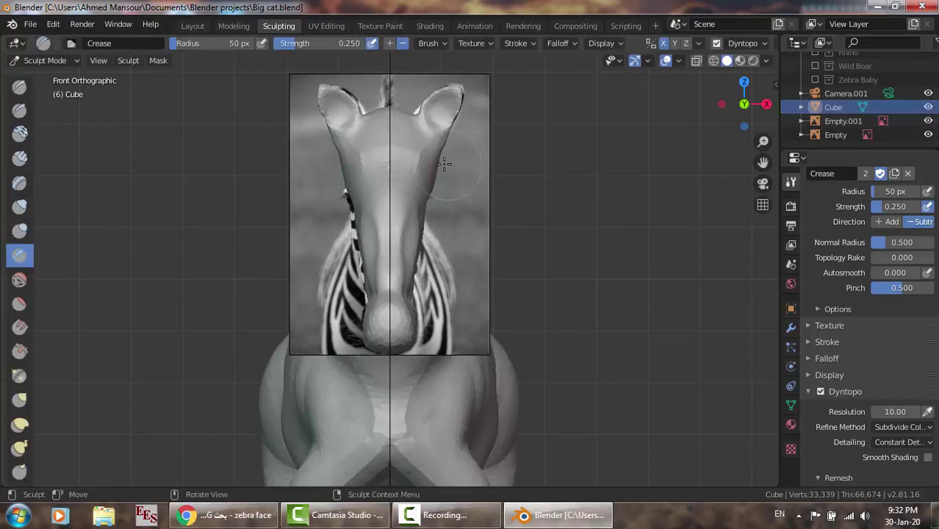
click(20, 112)
drag(446, 154, 434, 174)
drag(434, 183, 435, 175)
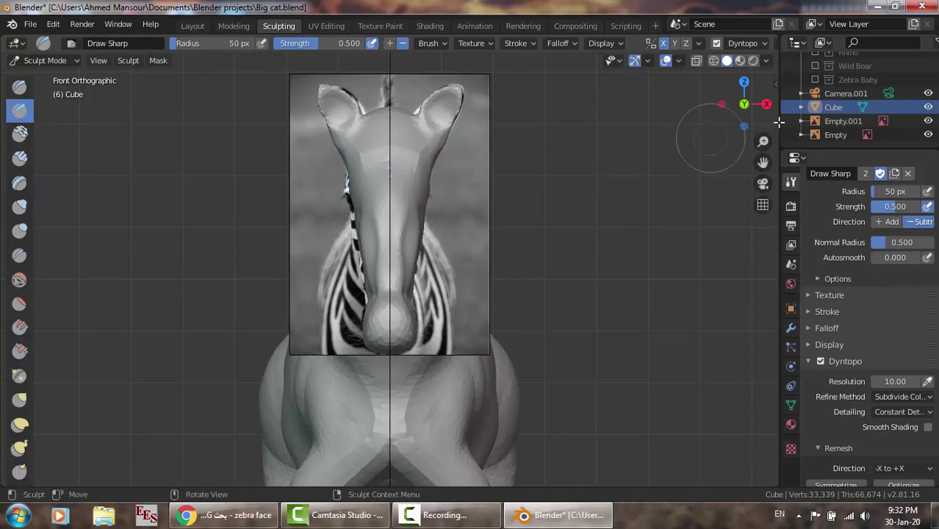
click(928, 108)
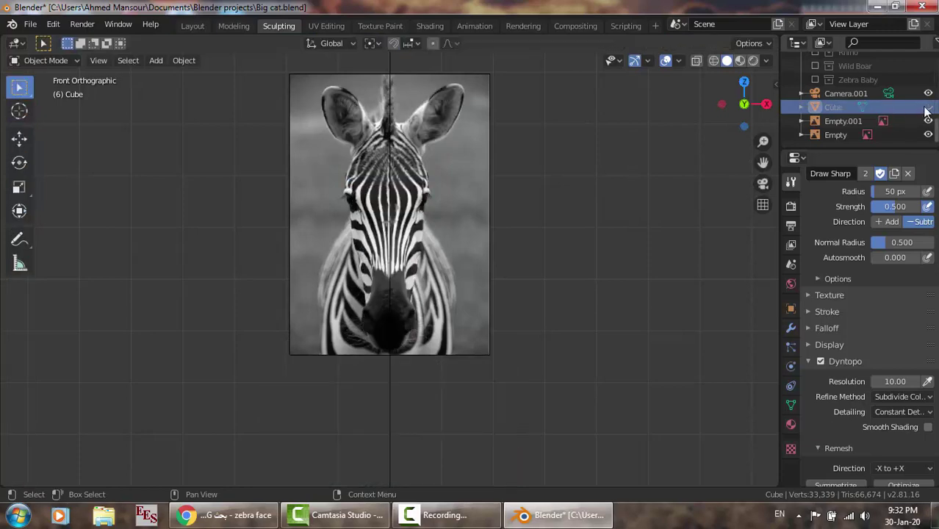
click(928, 108)
drag(432, 181, 428, 168)
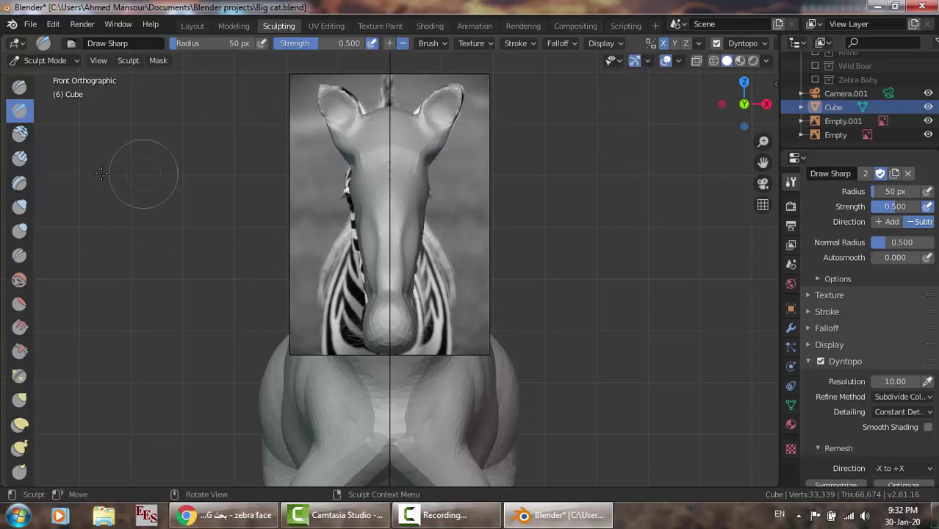
click(22, 280)
mouse_move(434, 156)
mouse_down()
mouse_move(425, 154)
mouse_move(435, 161)
mouse_up()
Add Draw Sharp strokes near the right ear, forehead and cheek, checking against the front photo.
click(19, 109)
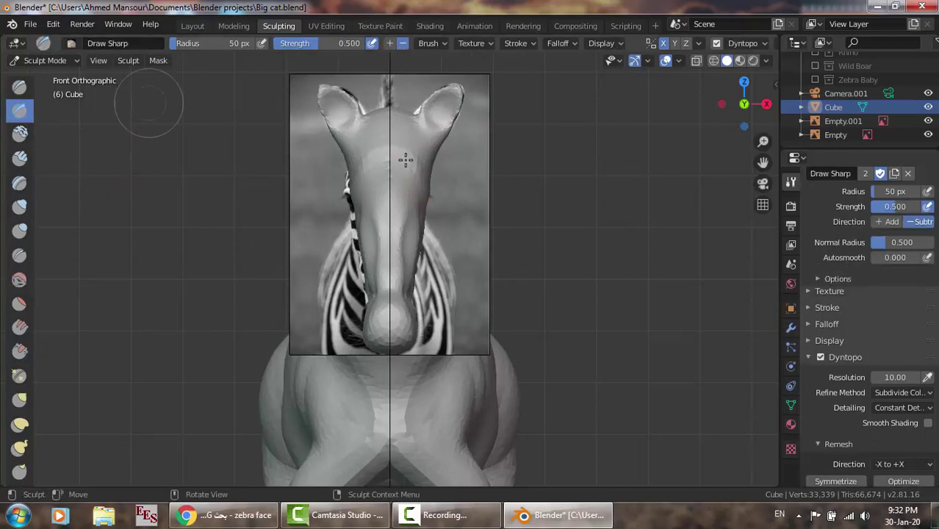
click(929, 107)
key(ctrl+z)
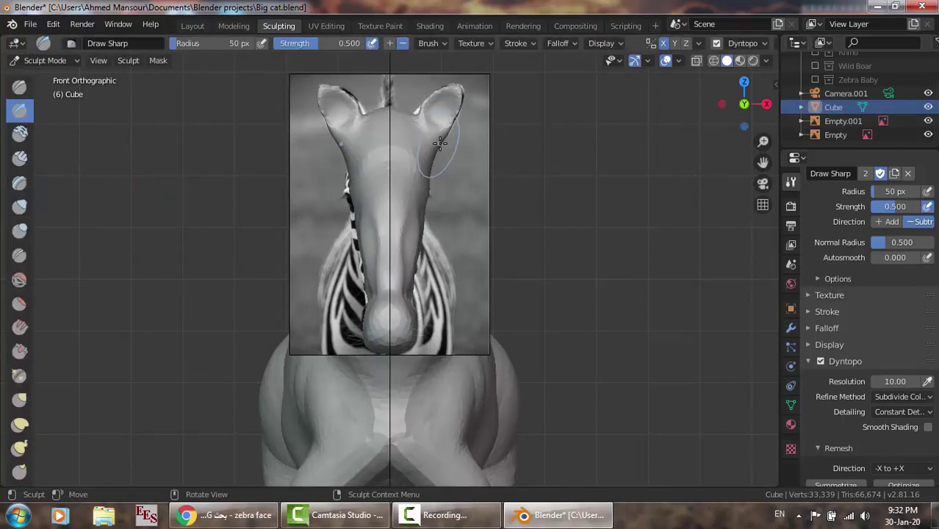
drag(437, 144, 424, 149)
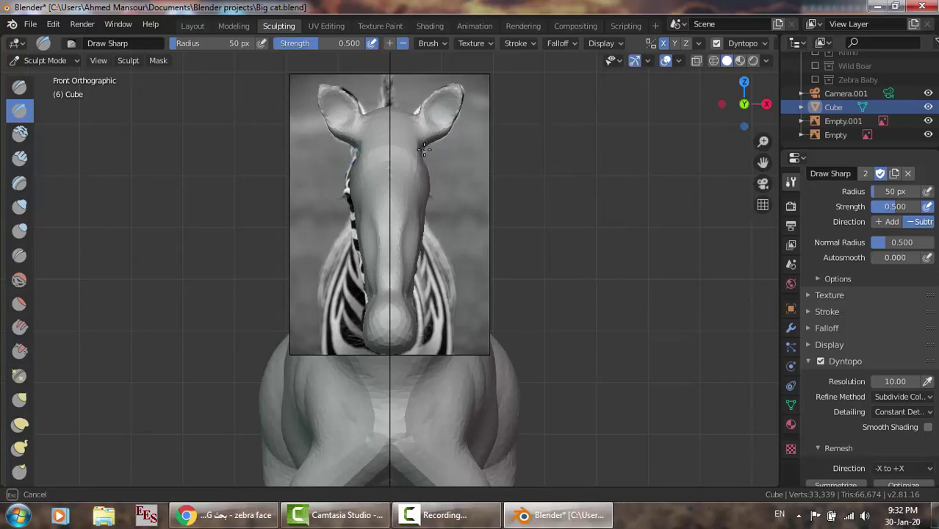
click(928, 107)
click(929, 107)
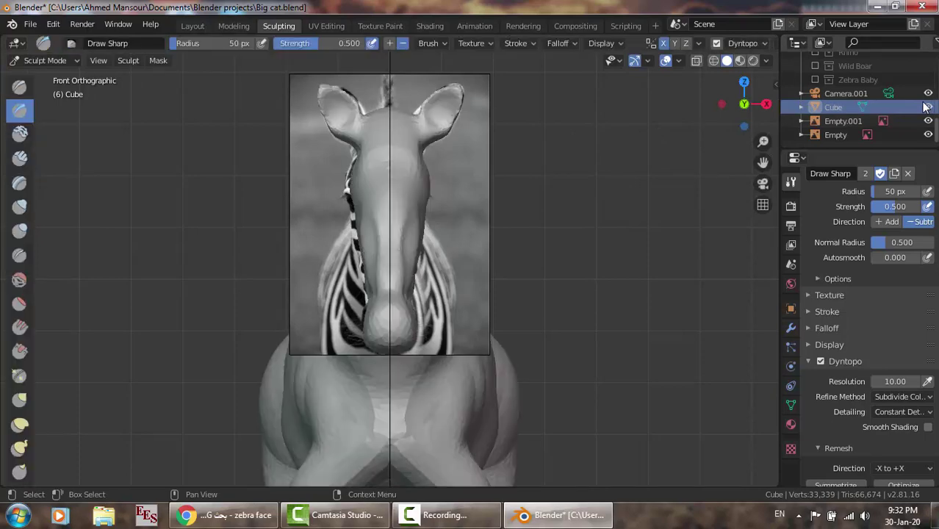
drag(432, 136, 425, 195)
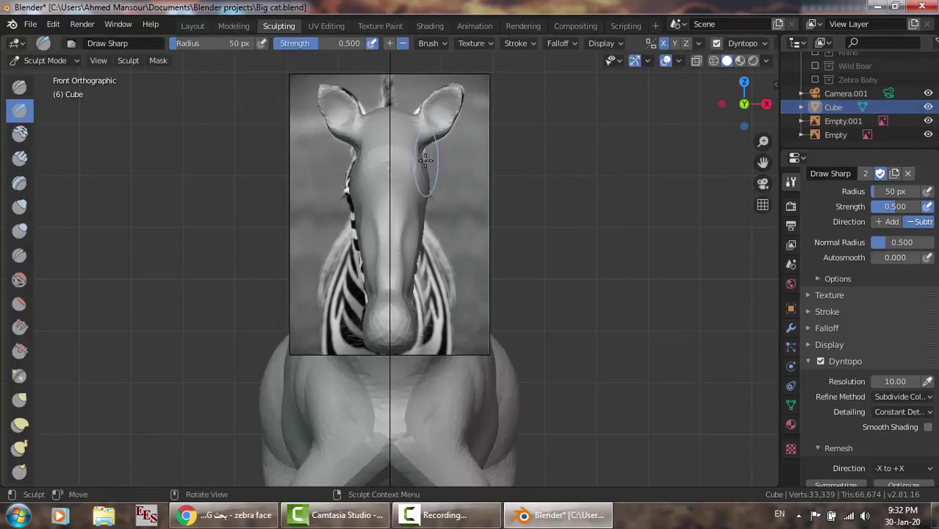
click(929, 108)
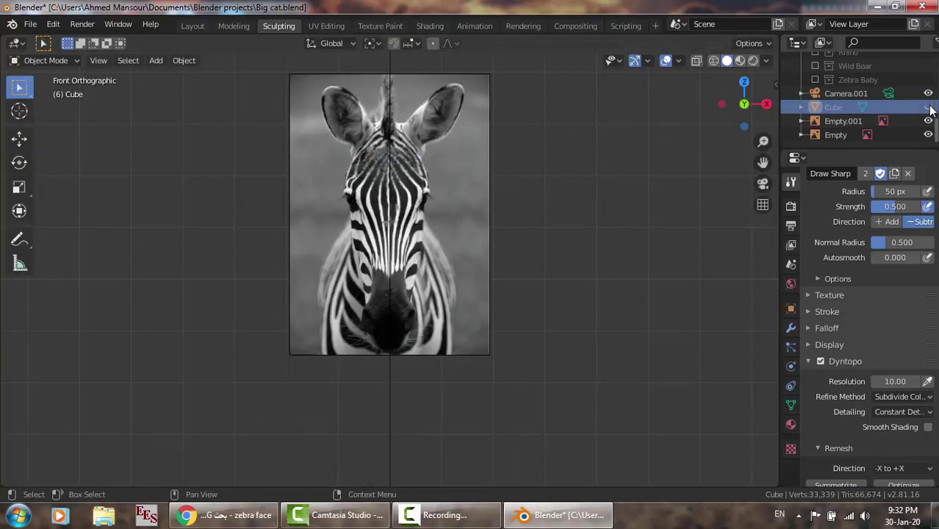
click(928, 107)
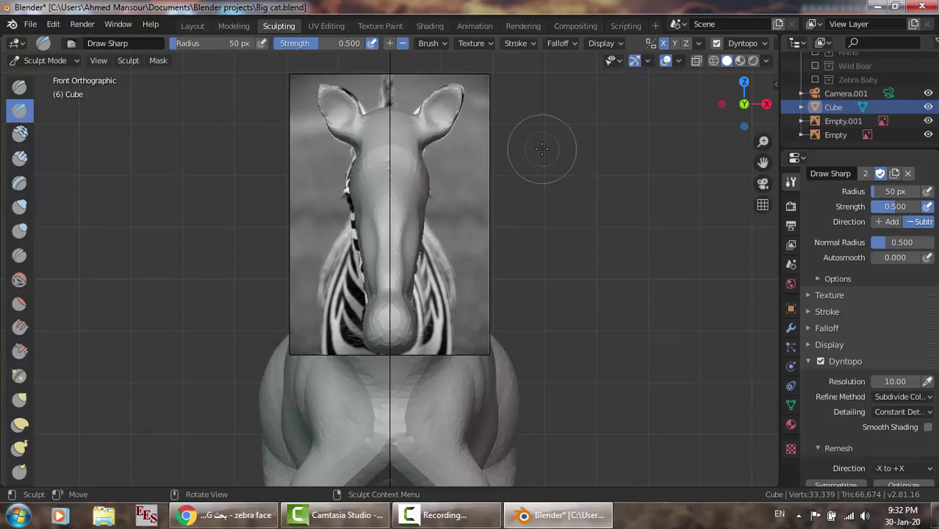
middle_drag(542, 149, 515, 158)
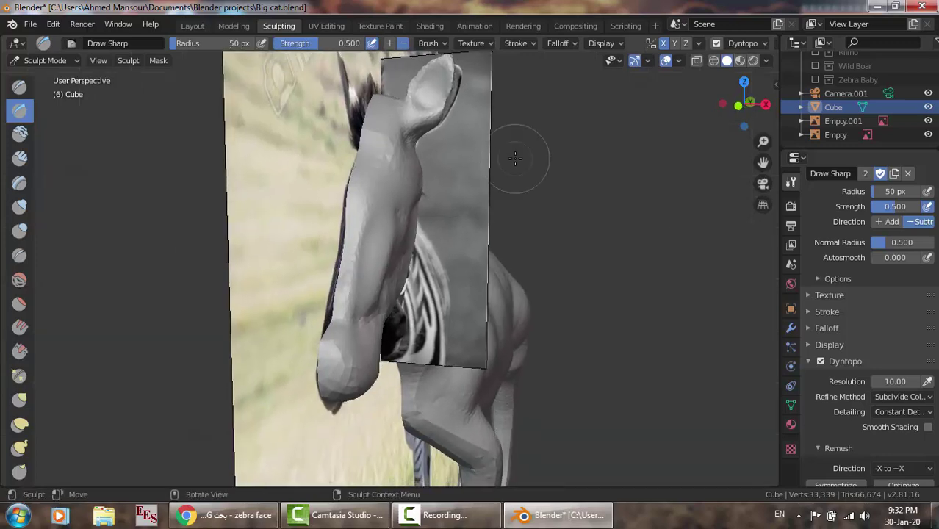
In Right view, flatten the cheek and reshape the jaw, comparing with the side photo.
key(KP_3)
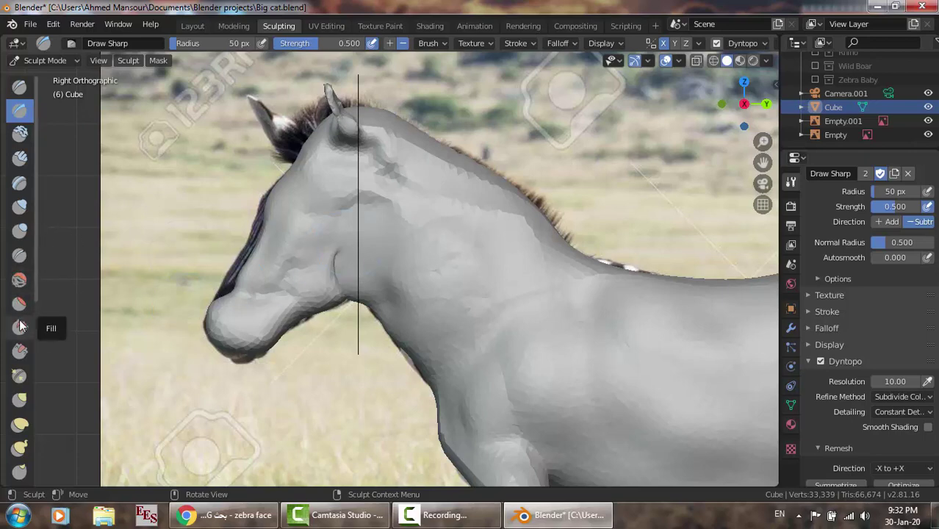
key(shift+t)
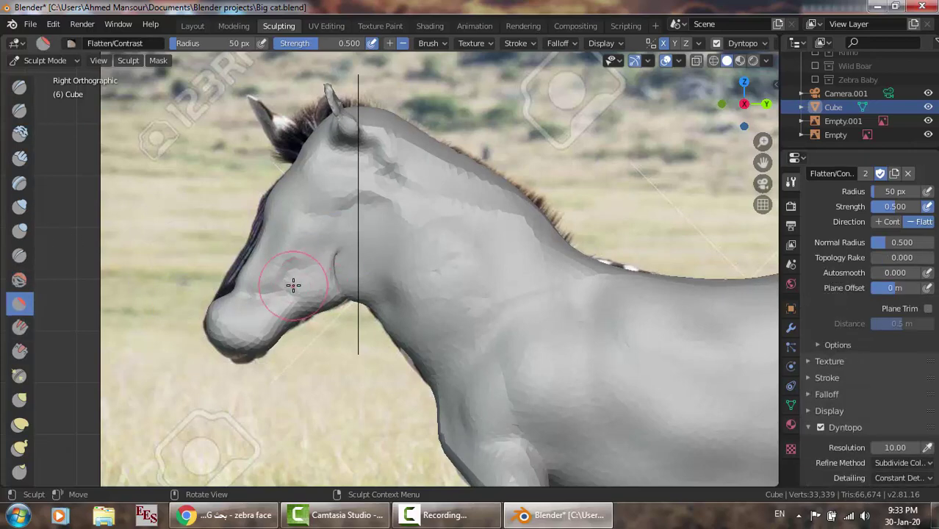
drag(296, 280, 300, 283)
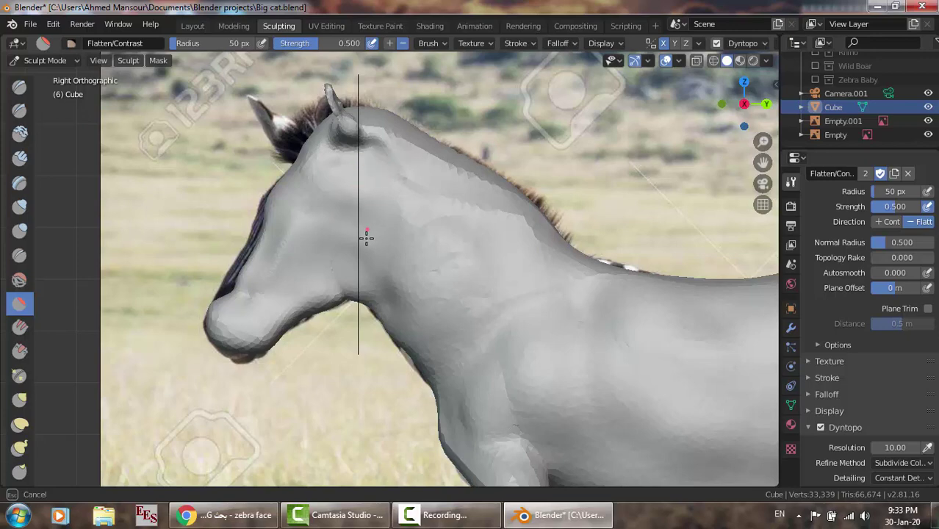
drag(304, 291, 283, 299)
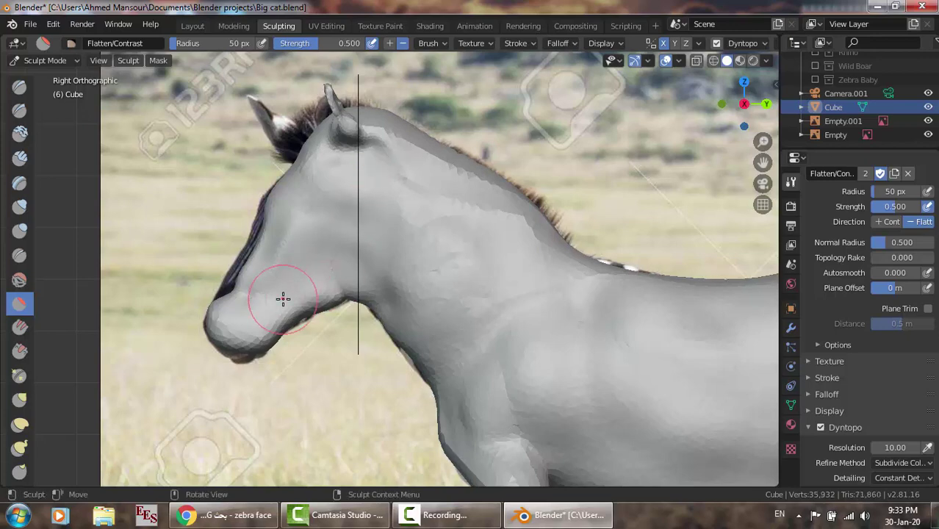
click(928, 108)
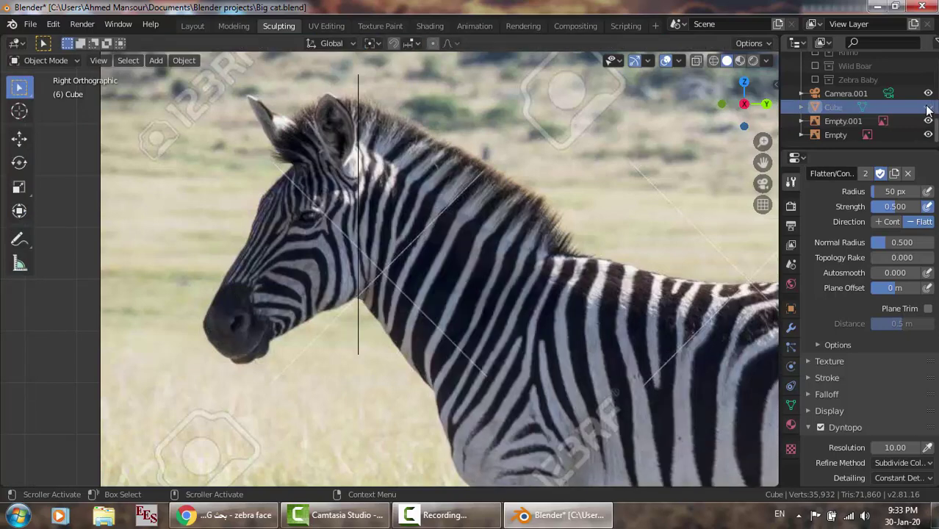
click(929, 108)
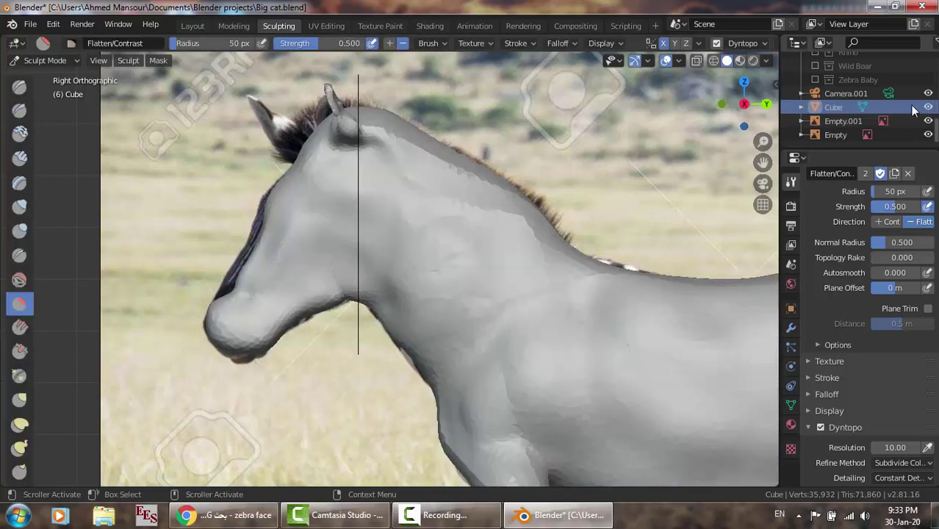
Press an eye socket and a deepened nostril dimple into the head with Draw Sharp.
click(20, 110)
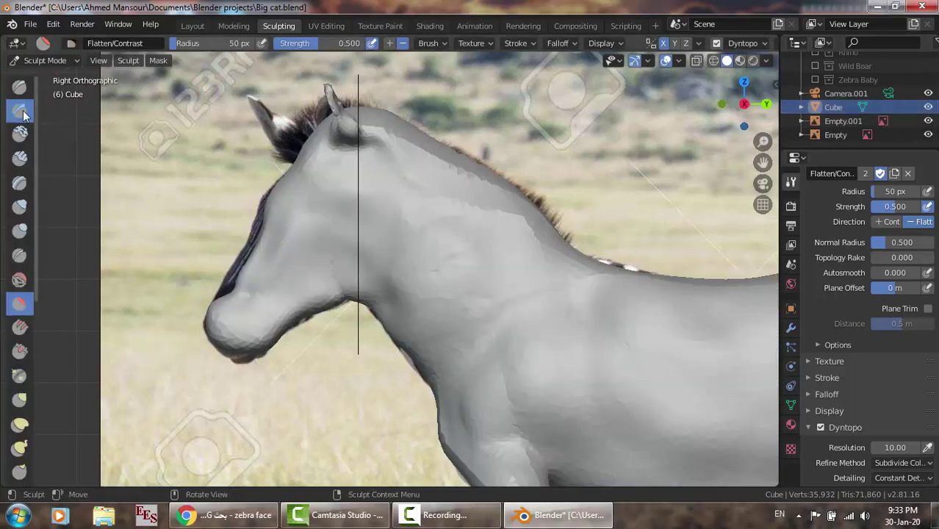
click(929, 108)
click(929, 109)
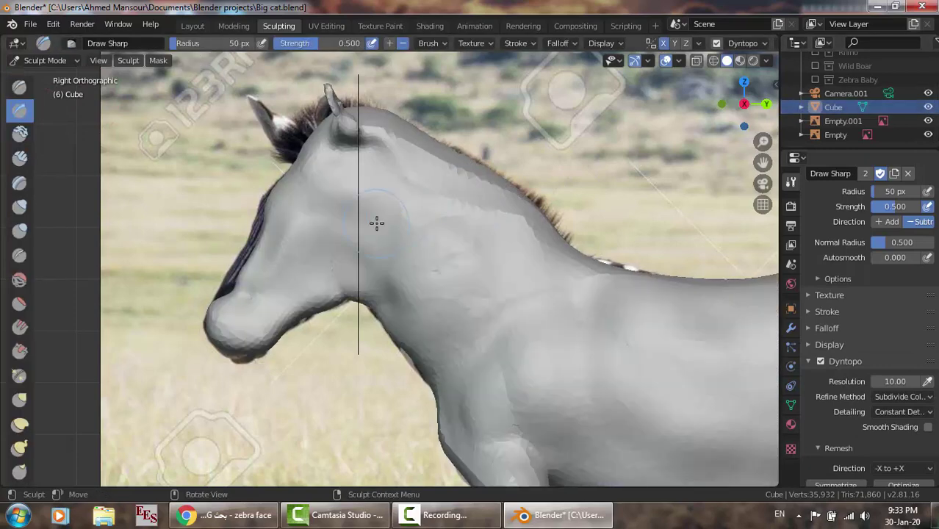
click(308, 215)
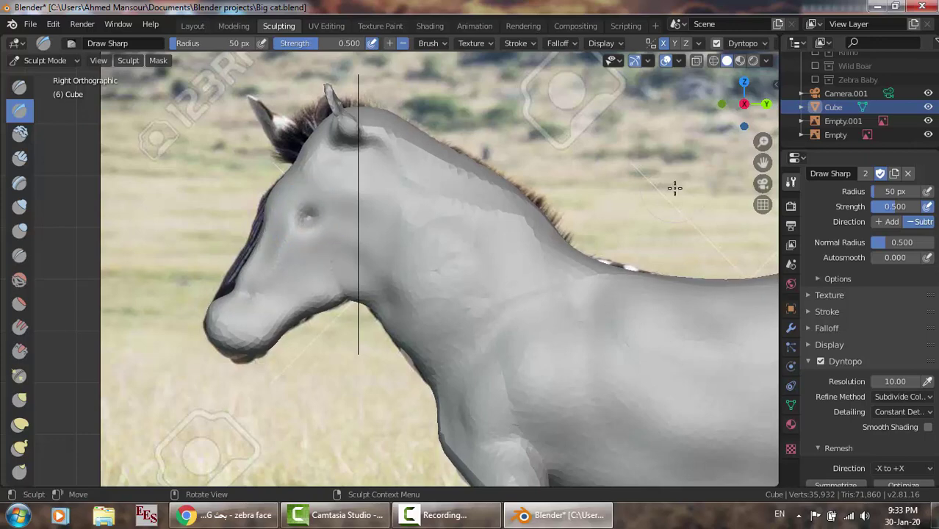
click(929, 107)
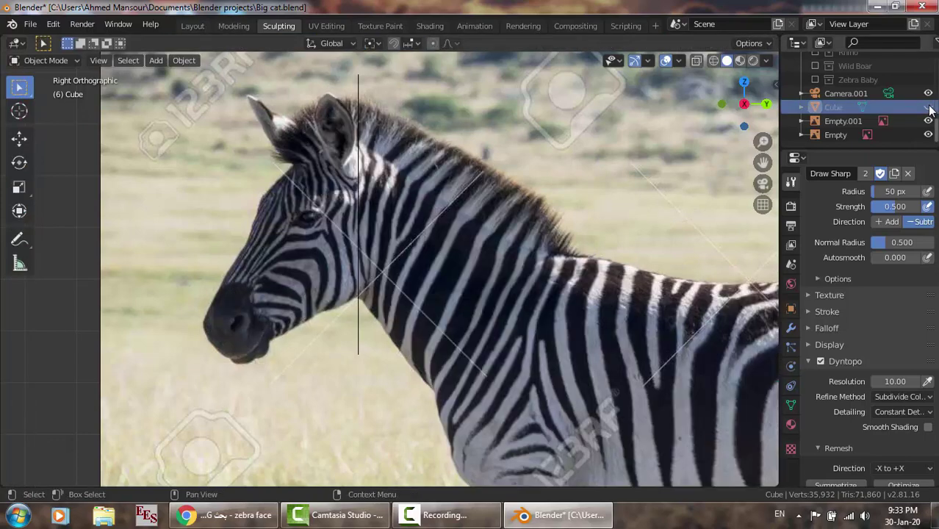
click(928, 107)
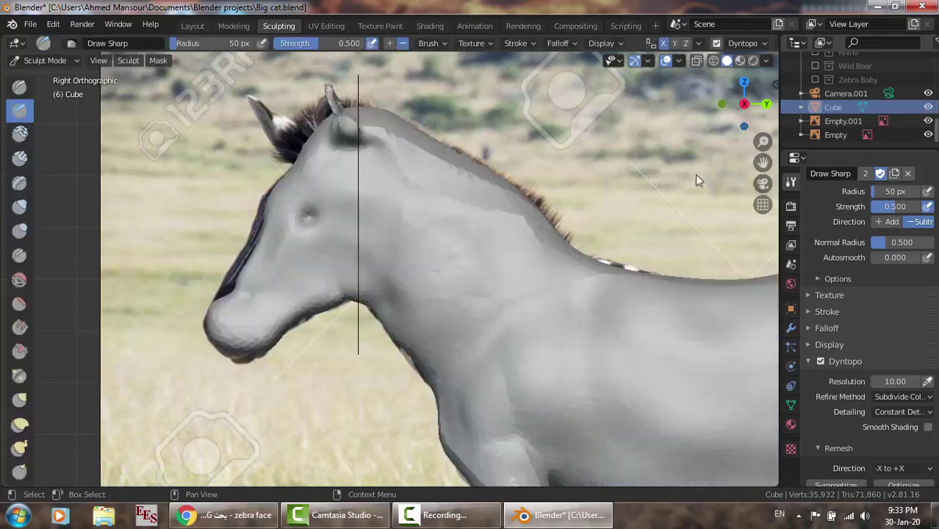
click(236, 321)
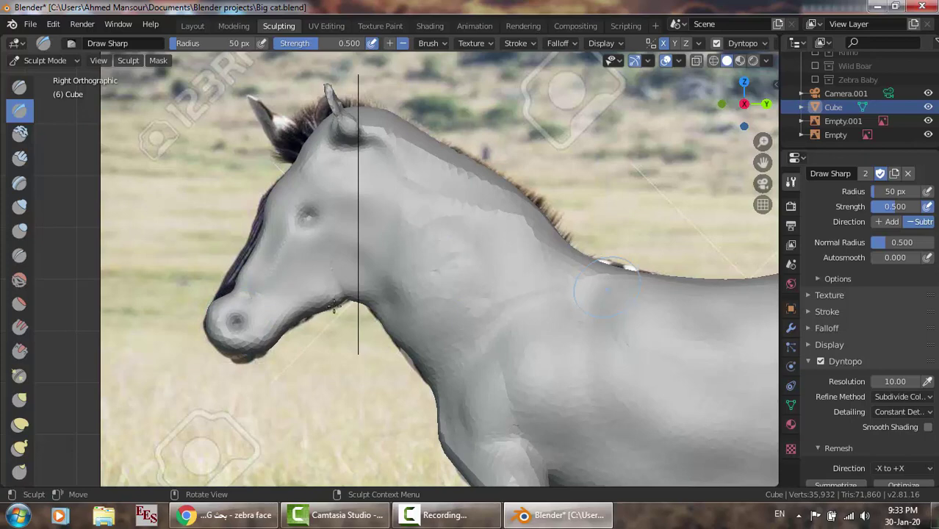
click(233, 322)
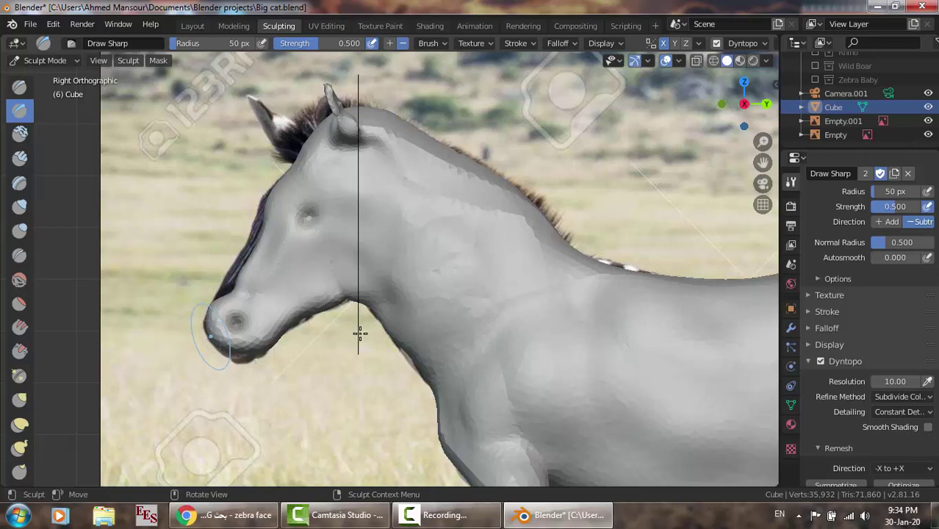
Sculpt the underside of the mouth and the nose from the side view.
mouse_move(360, 334)
middle_down()
mouse_move(487, 319)
mouse_move(406, 321)
mouse_move(402, 280)
middle_up()
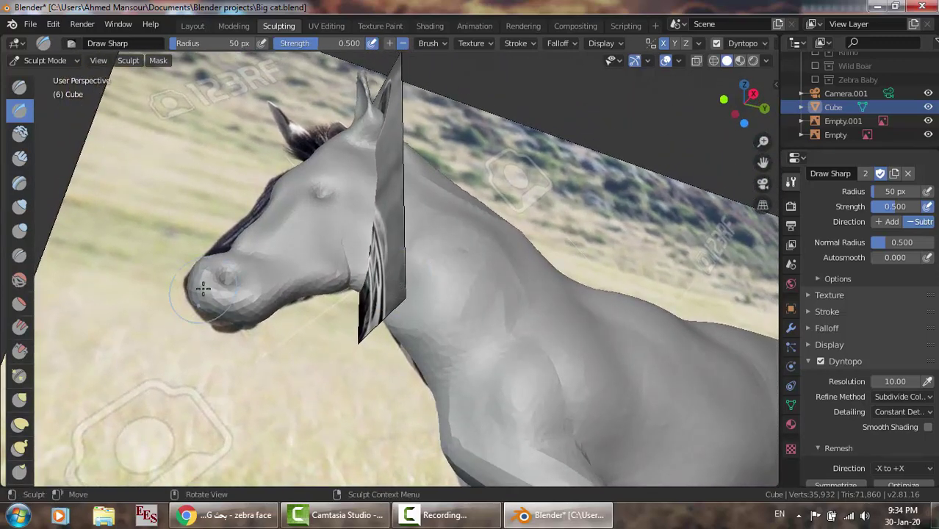
mouse_move(218, 313)
mouse_down()
mouse_move(238, 316)
mouse_move(225, 317)
mouse_up()
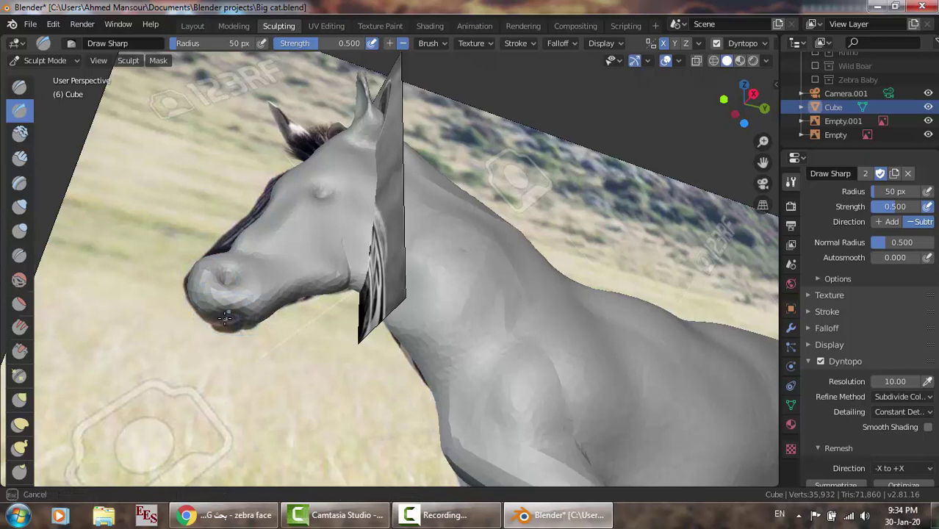
middle_drag(226, 317, 335, 339)
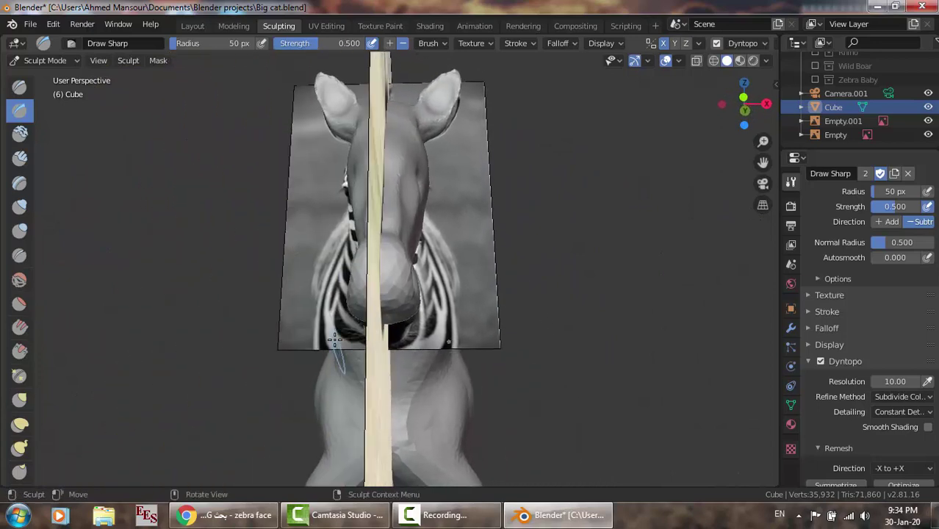
key(ctrl)
key(ctrl+z)
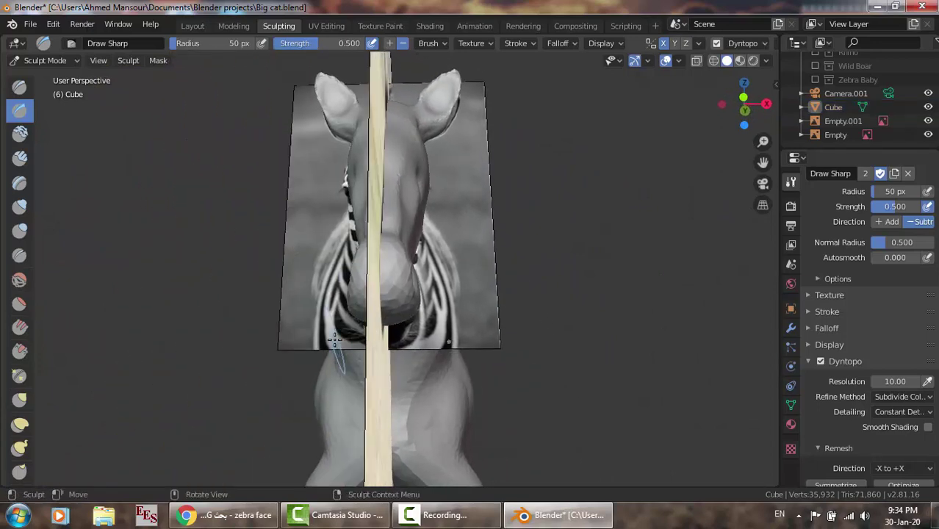
key(KP_3)
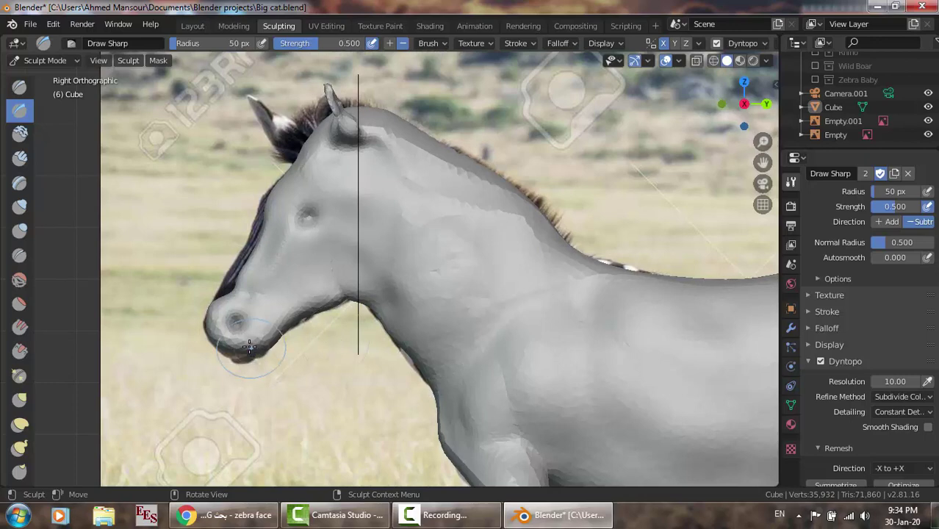
mouse_move(249, 344)
mouse_down()
mouse_move(242, 355)
mouse_move(266, 360)
mouse_up()
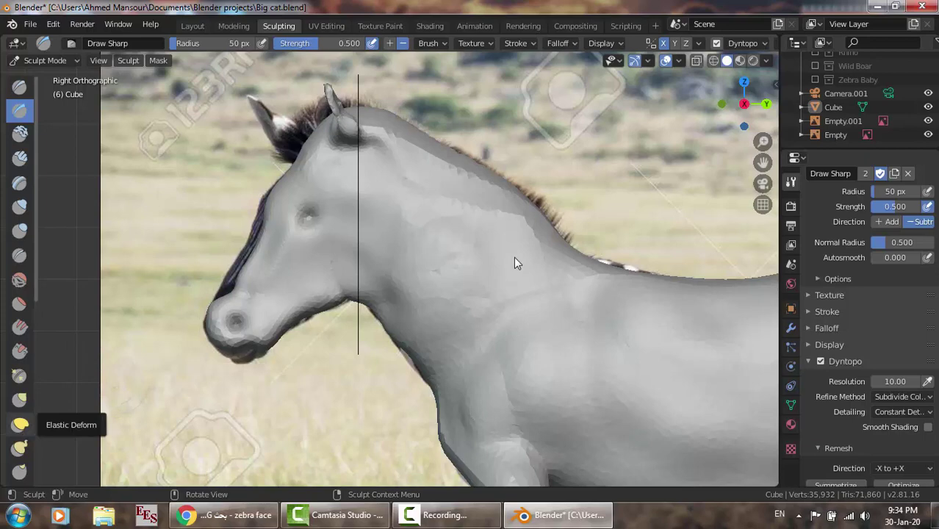
Hide the vertical guide and pull the chin outward with Snake Hook.
click(930, 121)
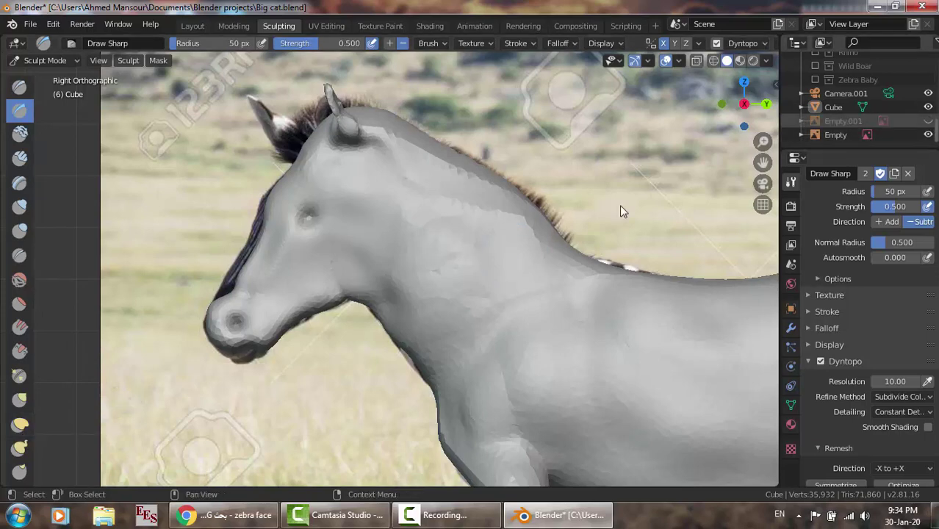
click(19, 450)
mouse_move(235, 365)
mouse_down()
mouse_move(261, 347)
mouse_move(250, 362)
mouse_up()
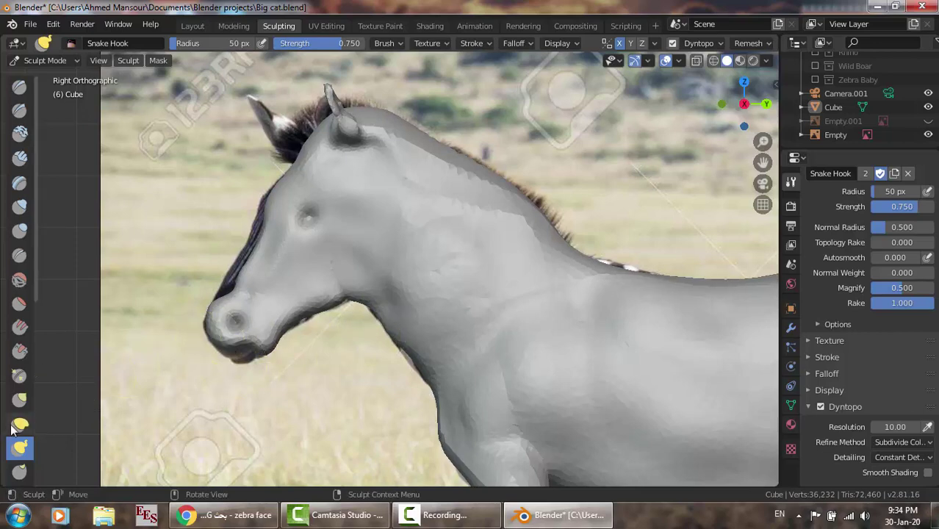
Switch to Draw Sharp, toggle the reference Empty, and raise Dyntopo resolution to 15.
click(20, 111)
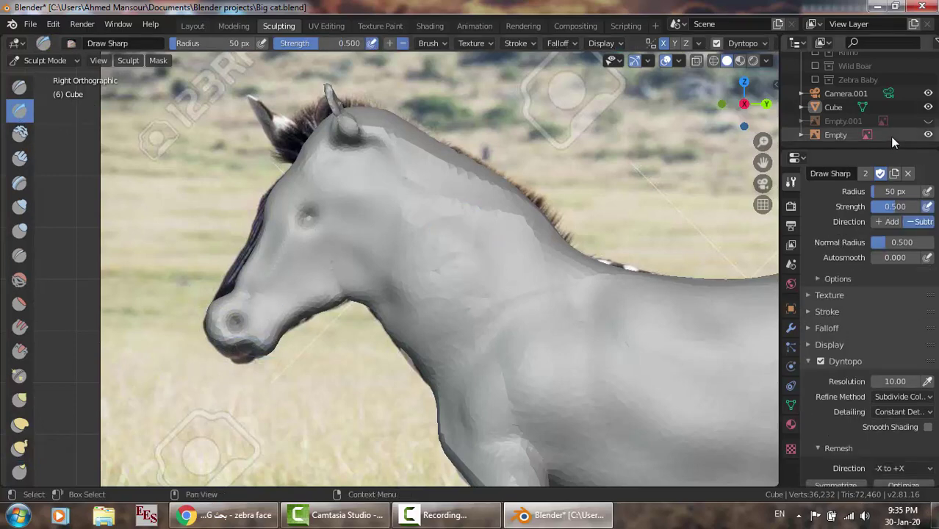
click(929, 135)
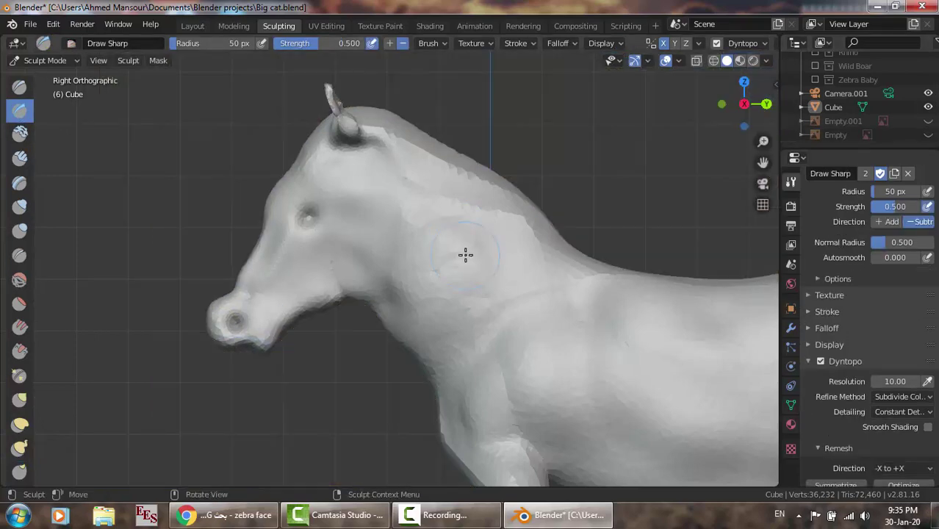
key(ctrl)
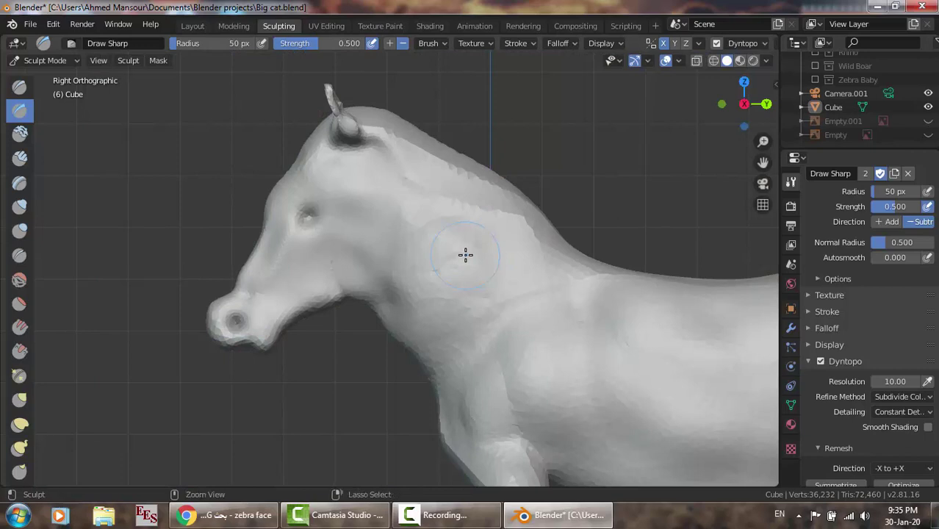
key(ctrl+z)
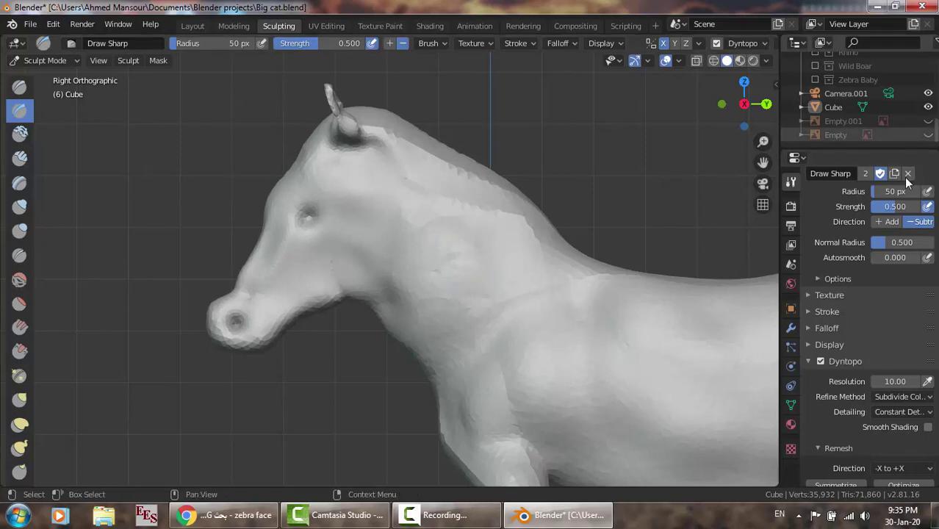
scroll(887, 367, up, 5)
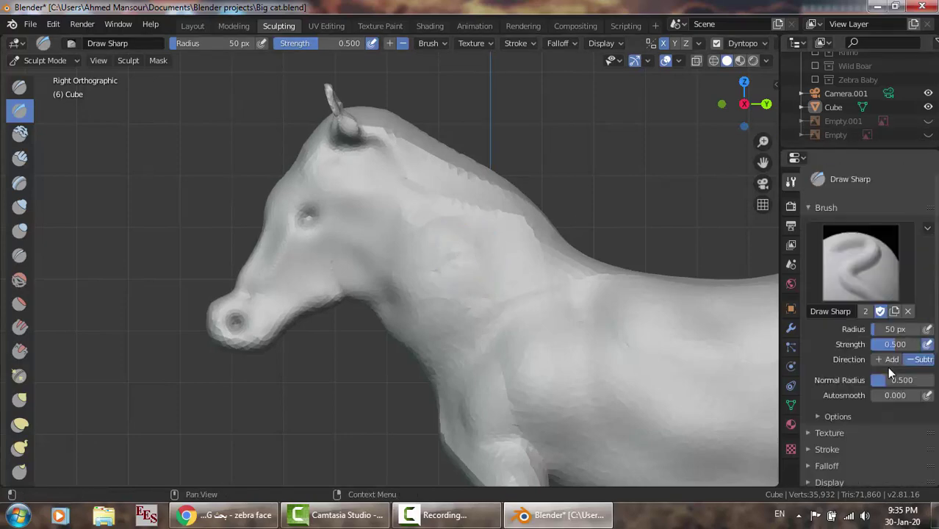
click(928, 135)
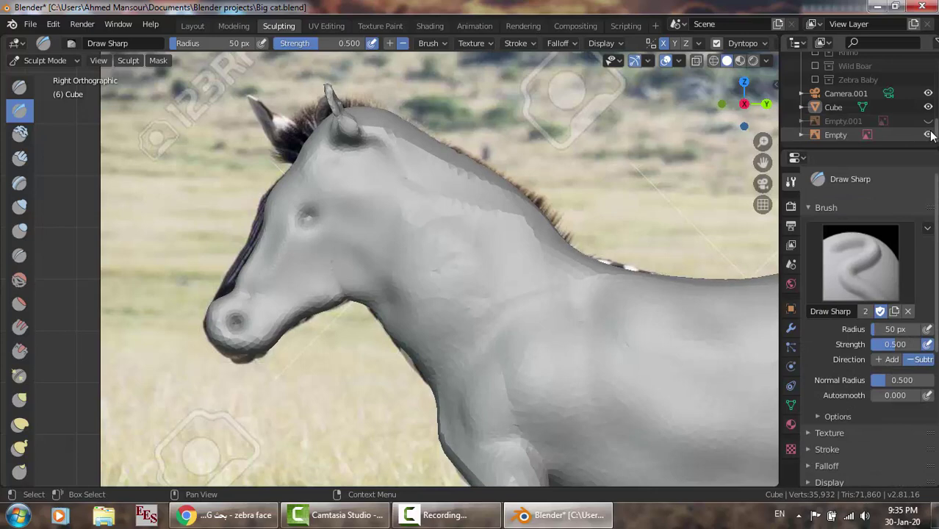
click(444, 515)
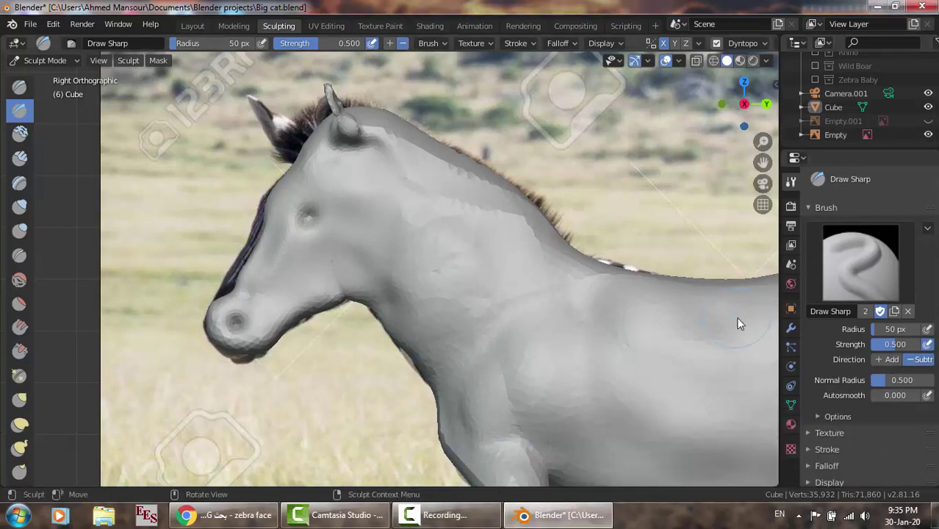
Carve mirrored creases down the nose and across the mouth from a front view.
mouse_move(738, 318)
middle_down()
mouse_move(772, 318)
mouse_move(96, 305)
mouse_move(114, 284)
mouse_move(91, 249)
mouse_move(117, 249)
middle_up()
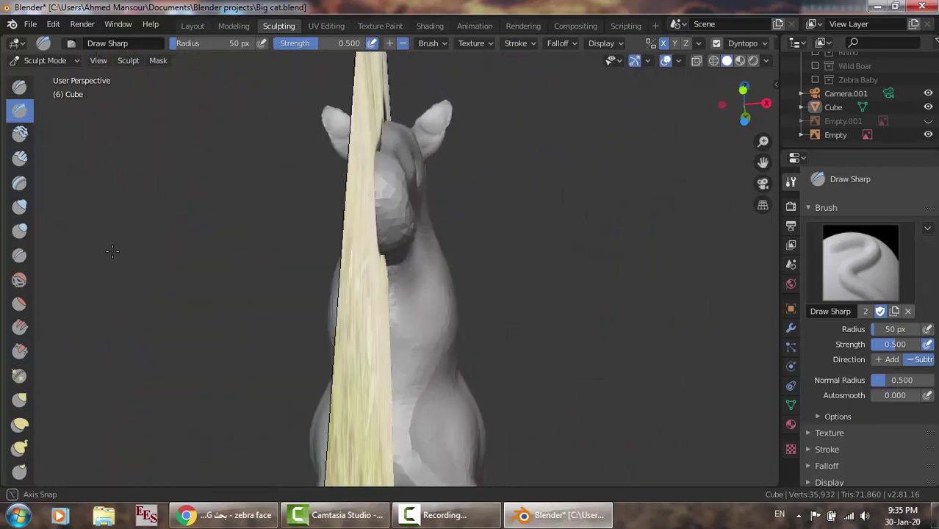
drag(379, 189, 369, 220)
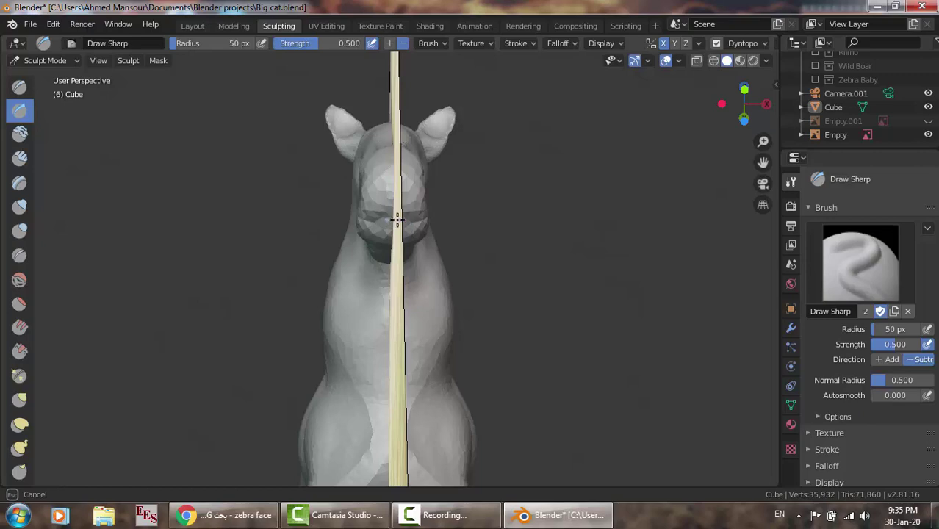
drag(380, 222, 419, 219)
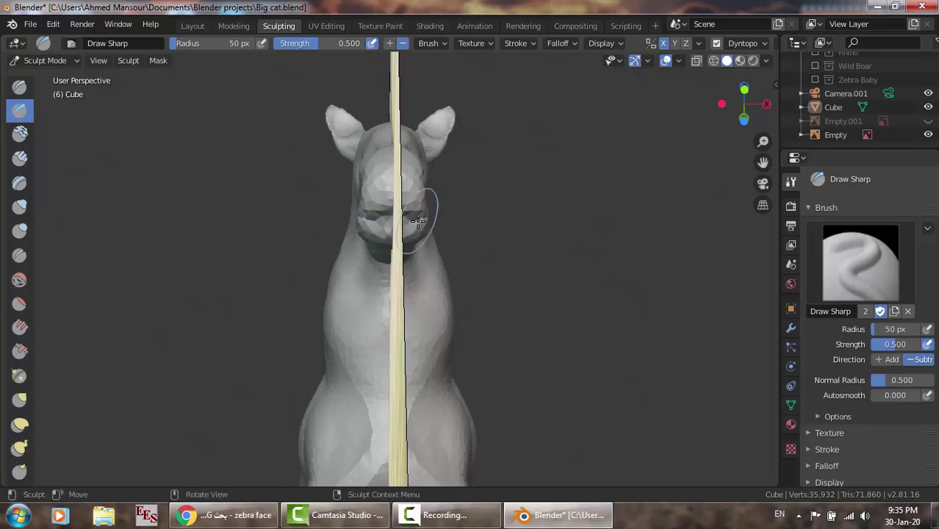
mouse_move(418, 219)
middle_down()
mouse_move(286, 283)
mouse_move(285, 293)
mouse_move(411, 253)
mouse_move(423, 231)
mouse_move(411, 226)
mouse_move(482, 220)
middle_up()
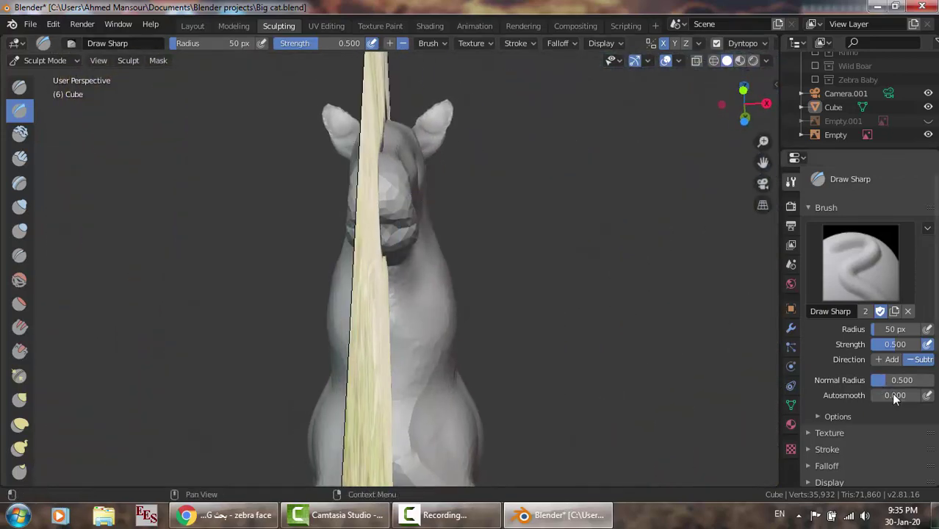
scroll(895, 397, down, 3)
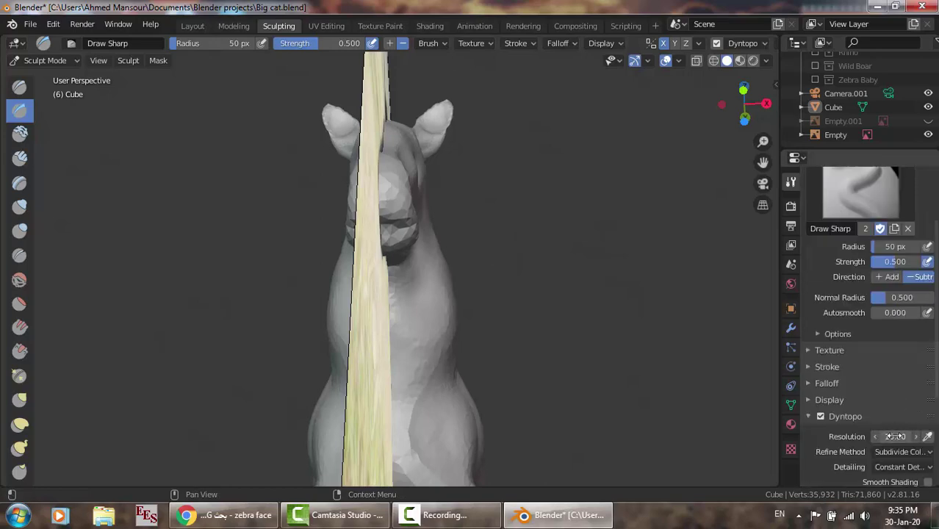
key(KP_3)
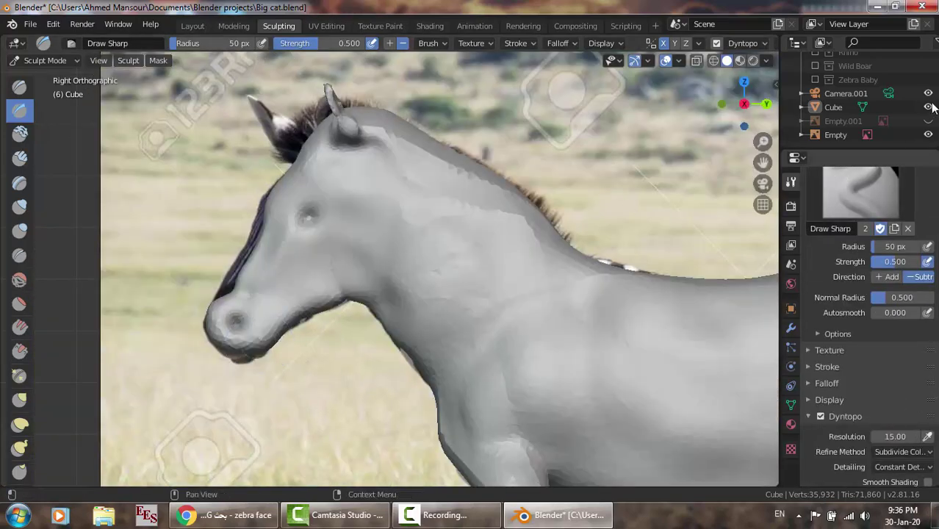
Press a nostril dimple into the muzzle with Draw Sharp, checking the zebra photo.
click(929, 110)
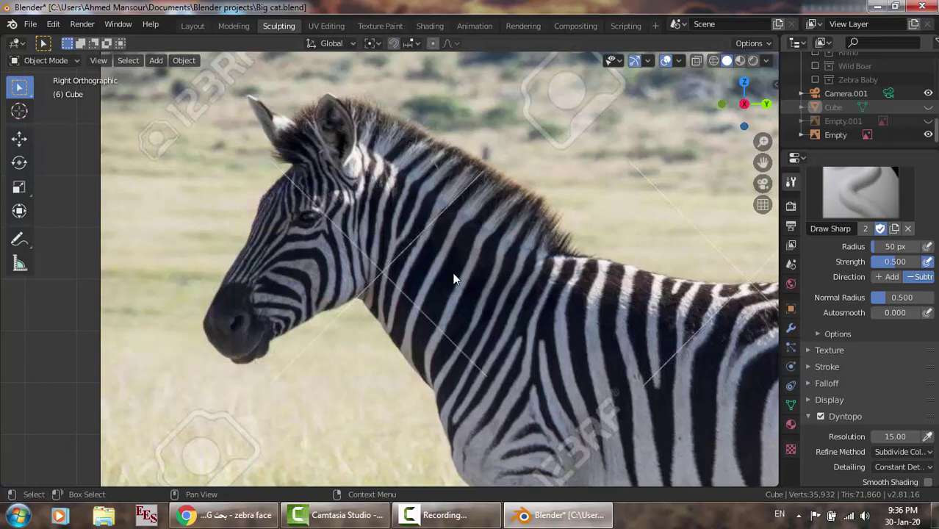
key(ctrl+z)
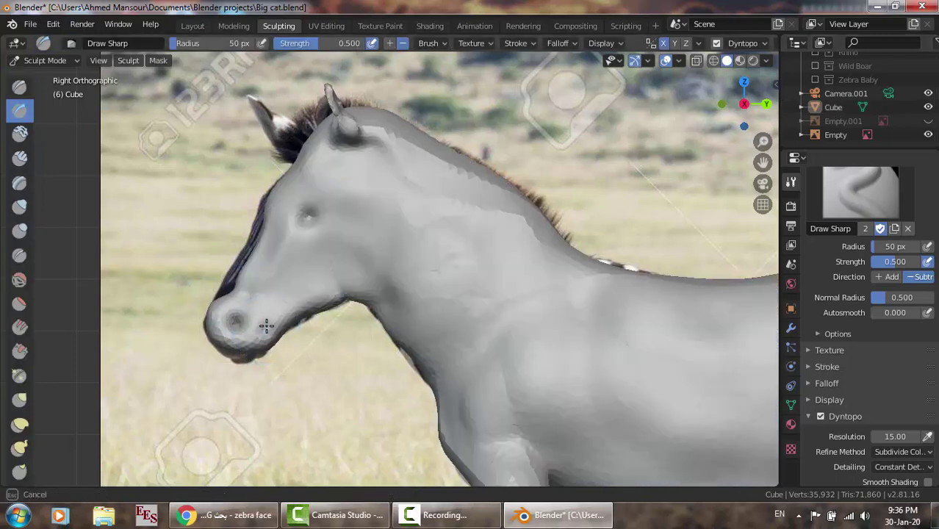
drag(265, 331, 258, 339)
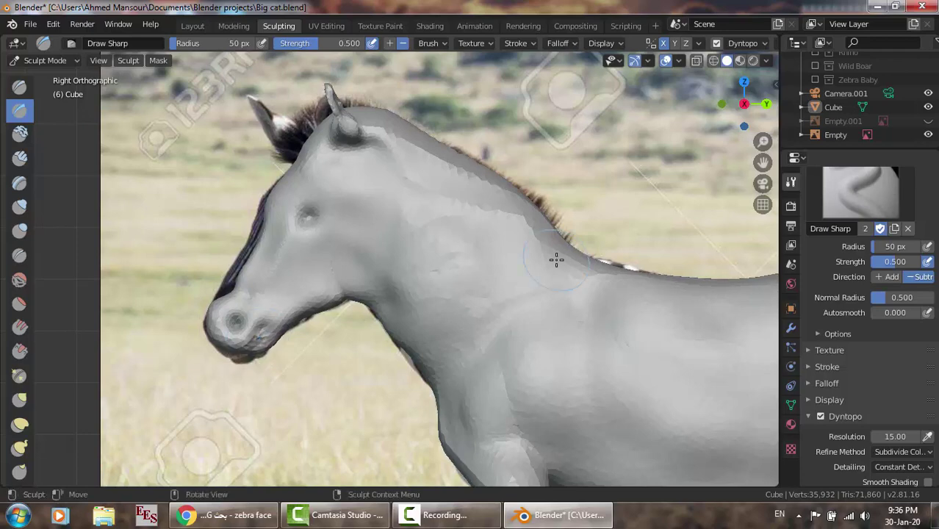
click(929, 108)
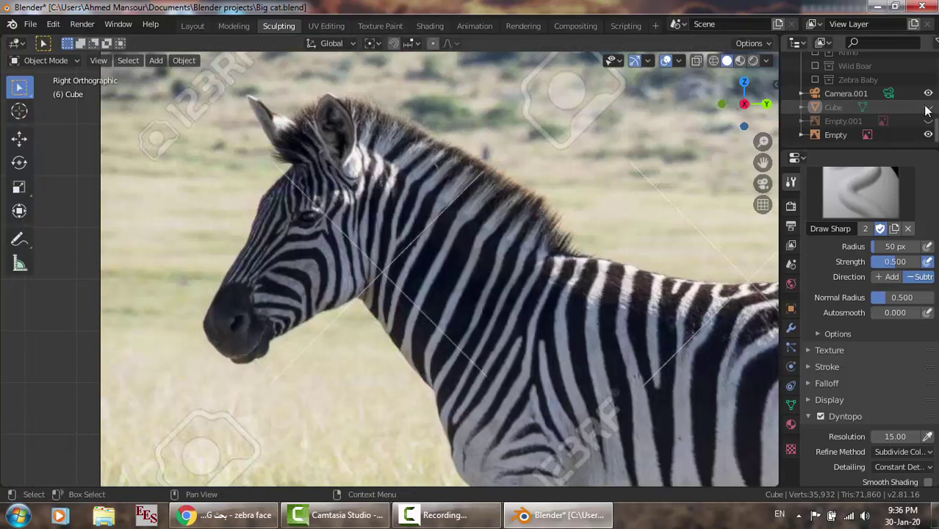
click(928, 108)
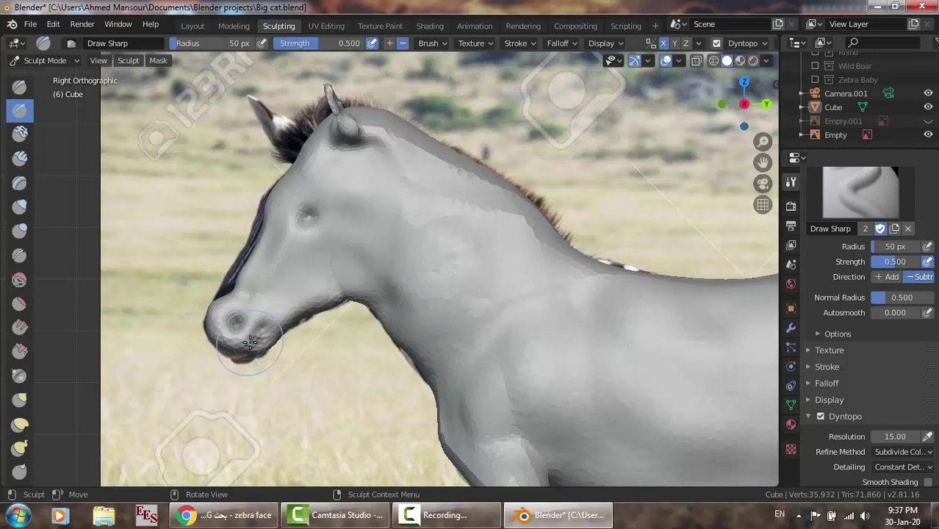
middle_drag(250, 342, 327, 324)
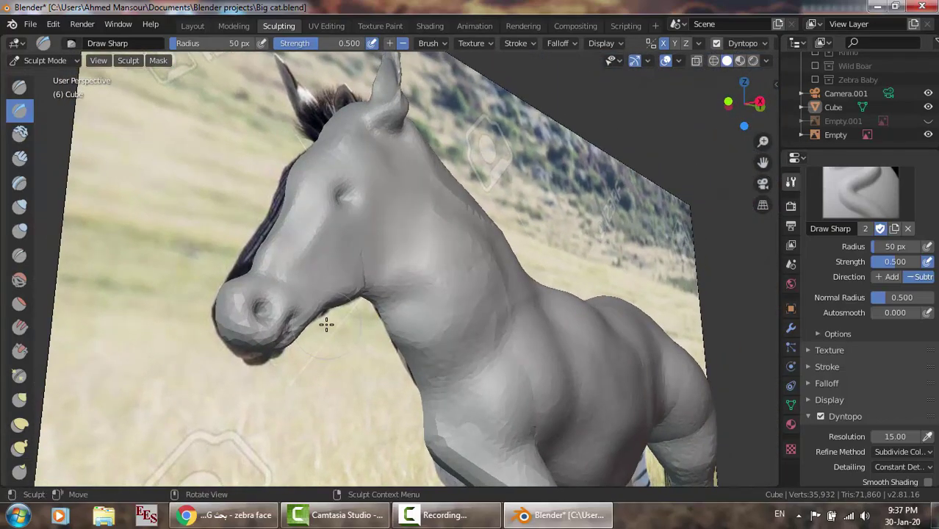
Inflate the area around the nose and puff out the chin and lower lip.
click(20, 209)
mouse_move(250, 351)
mouse_down()
mouse_move(236, 346)
mouse_move(266, 350)
mouse_up()
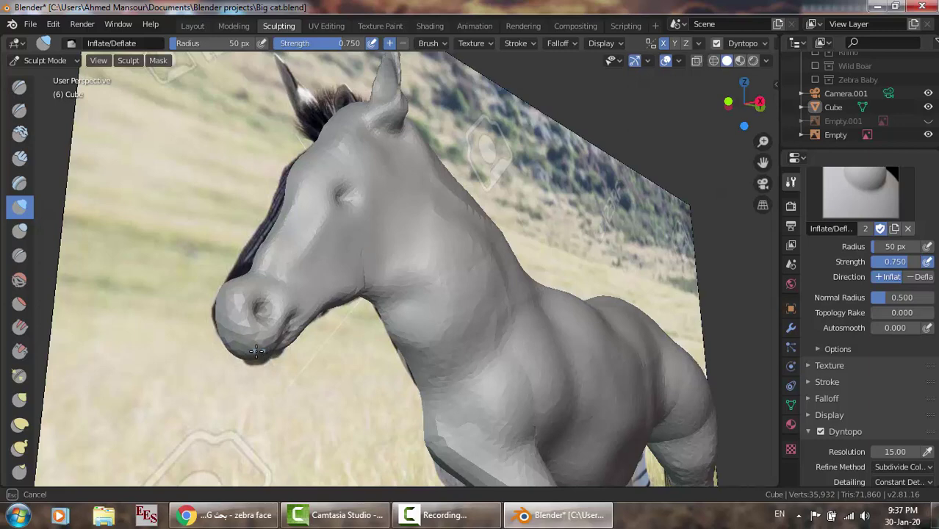
drag(256, 351, 261, 351)
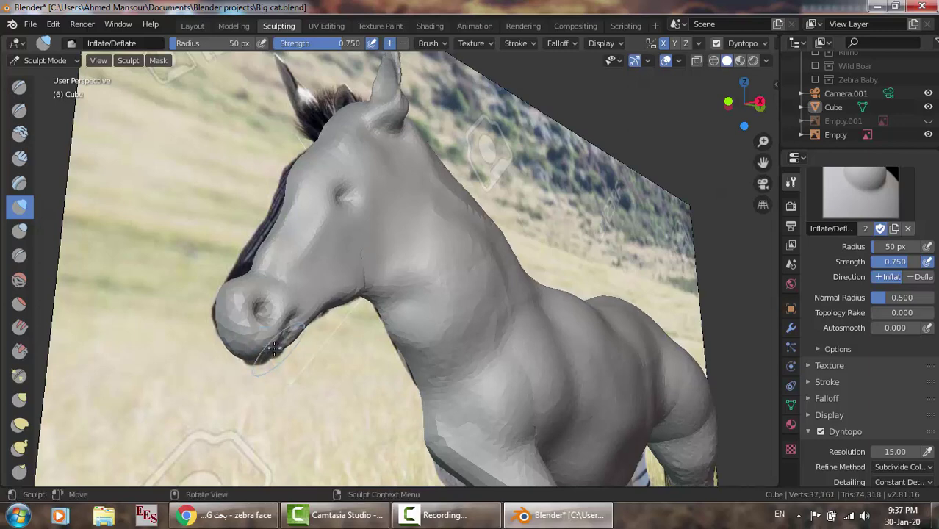
middle_drag(279, 350, 249, 348)
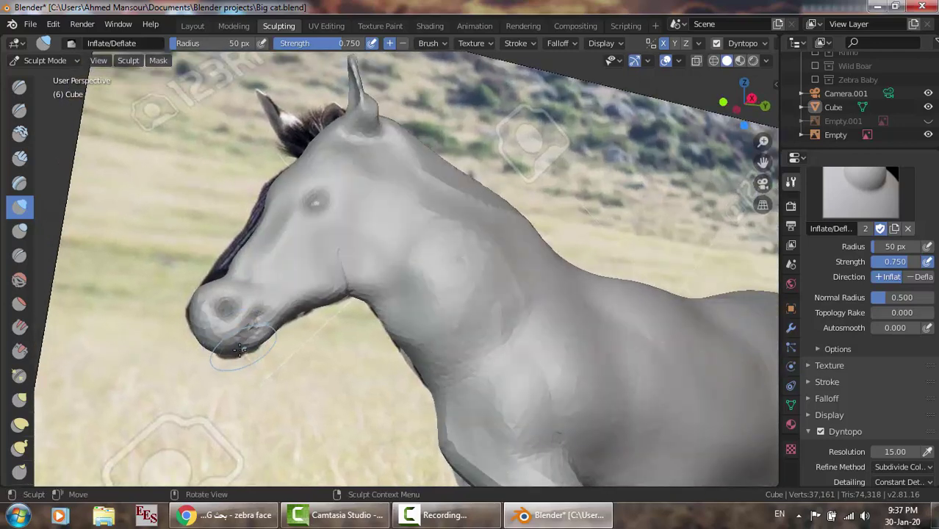
mouse_move(249, 348)
mouse_down()
mouse_move(233, 351)
mouse_move(250, 334)
mouse_move(250, 344)
mouse_up()
click(19, 110)
middle_drag(250, 344, 294, 252)
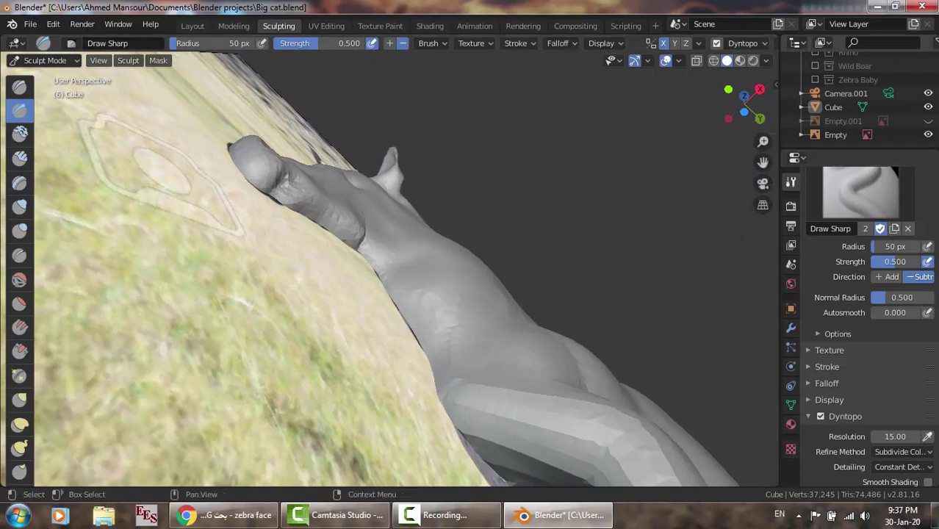
Carve a crease on the nose with the grass background photo hidden.
click(928, 134)
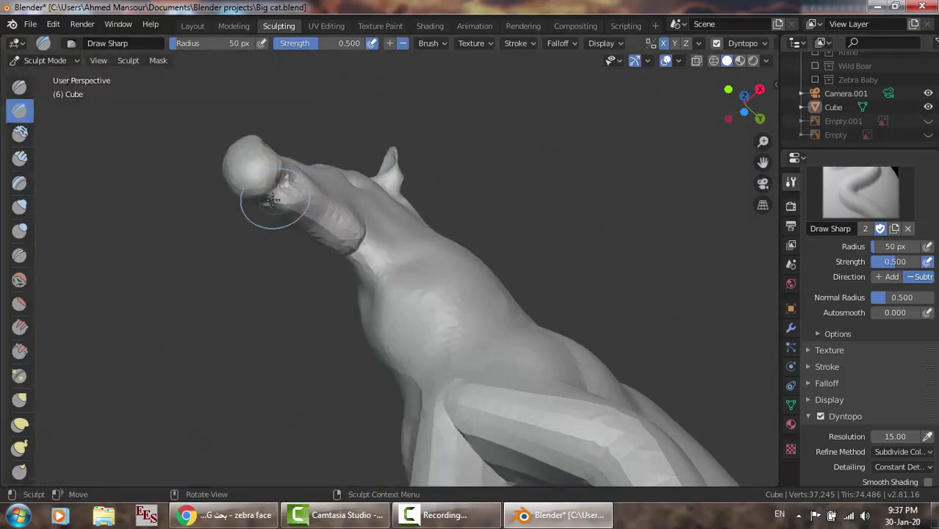
drag(273, 195, 272, 191)
key(KP_3)
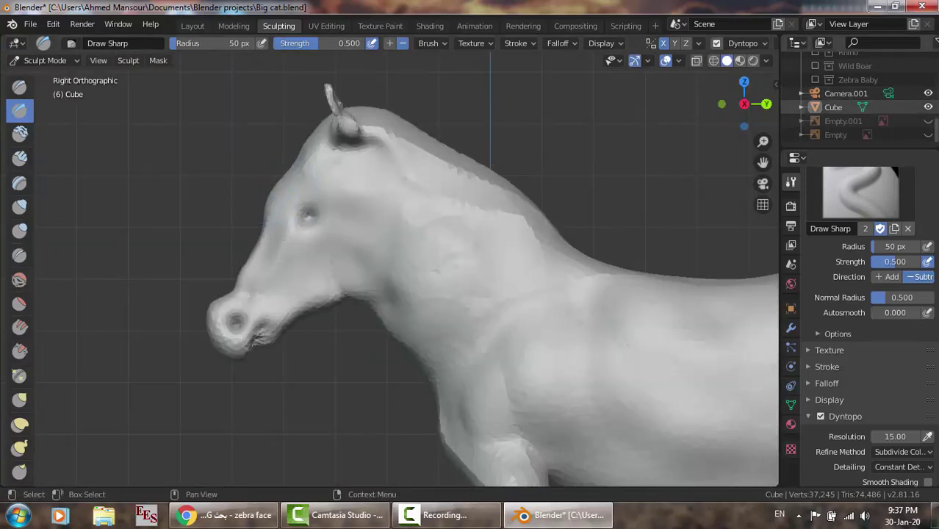
click(928, 135)
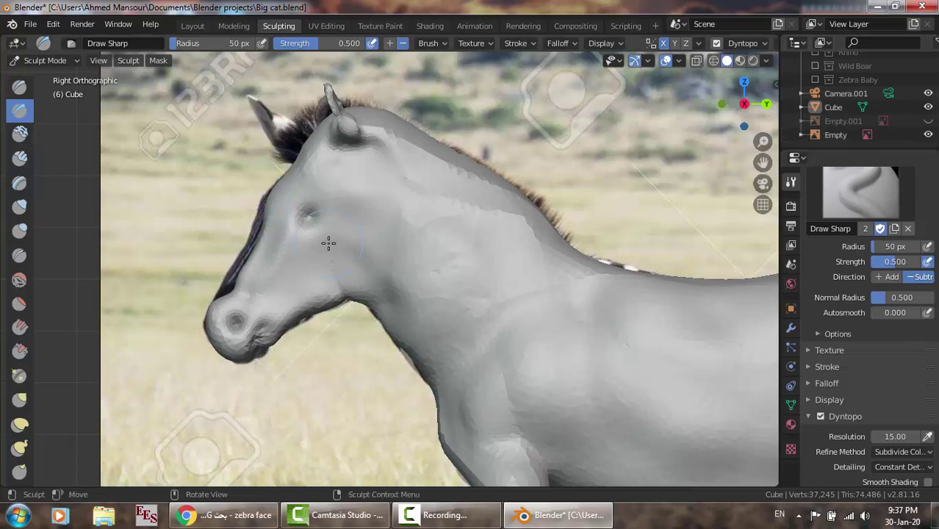
Inflate the muzzle from the side and from an angled view.
click(19, 207)
drag(268, 344, 257, 348)
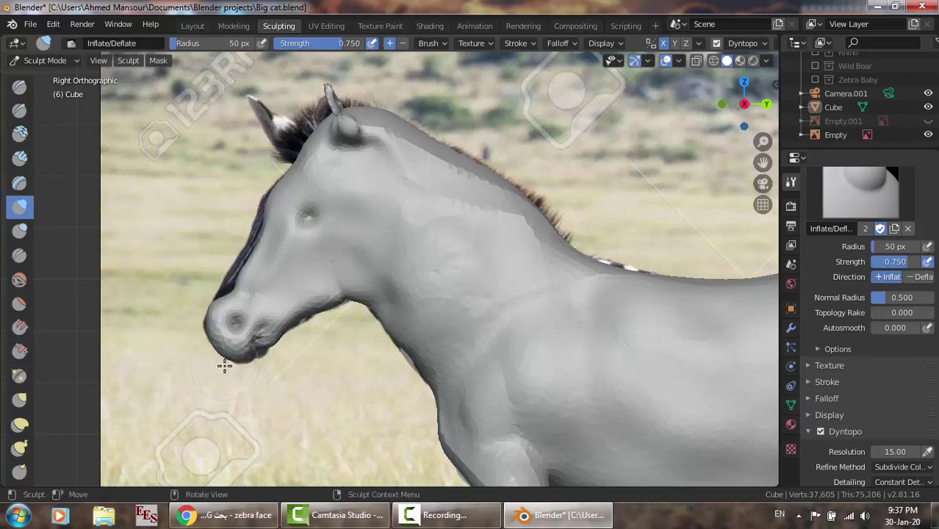
middle_drag(225, 365, 252, 332)
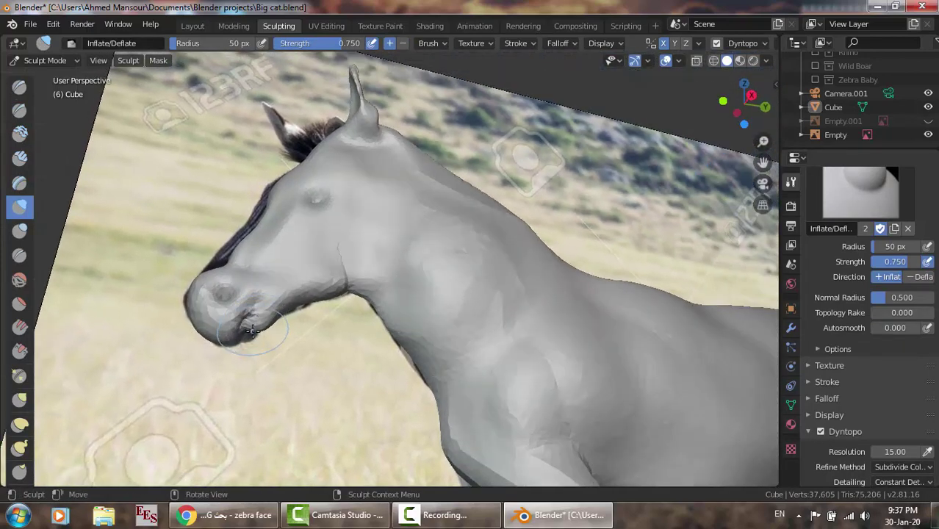
drag(252, 331, 250, 335)
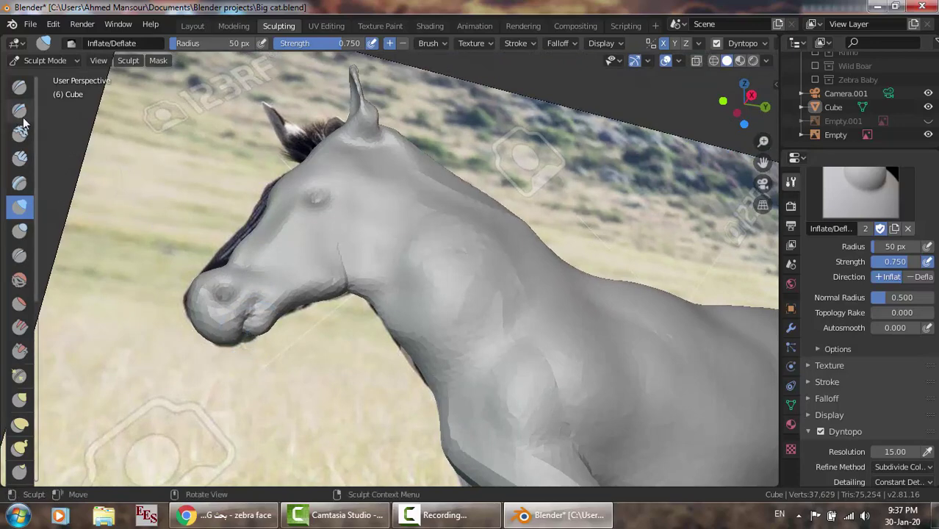
key(KP_3)
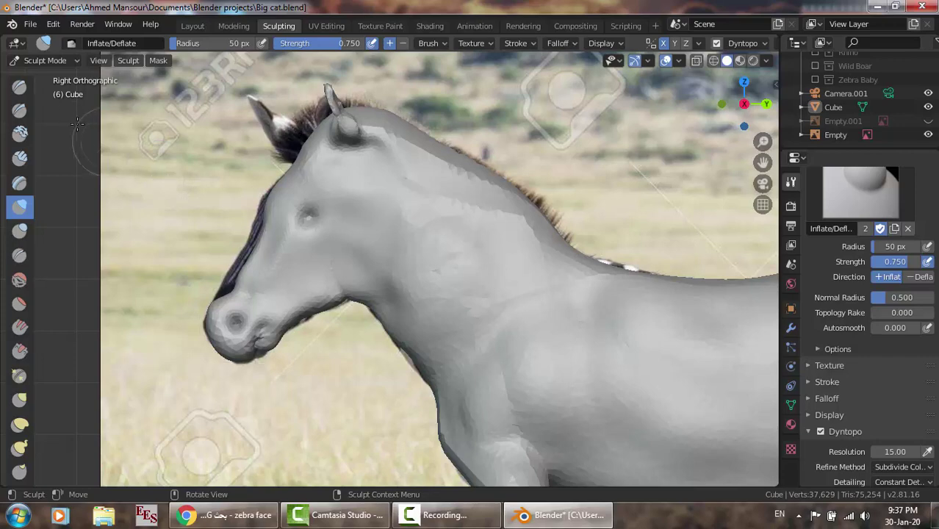
Carve sharp Draw Sharp creases around the mouth and chin.
click(928, 107)
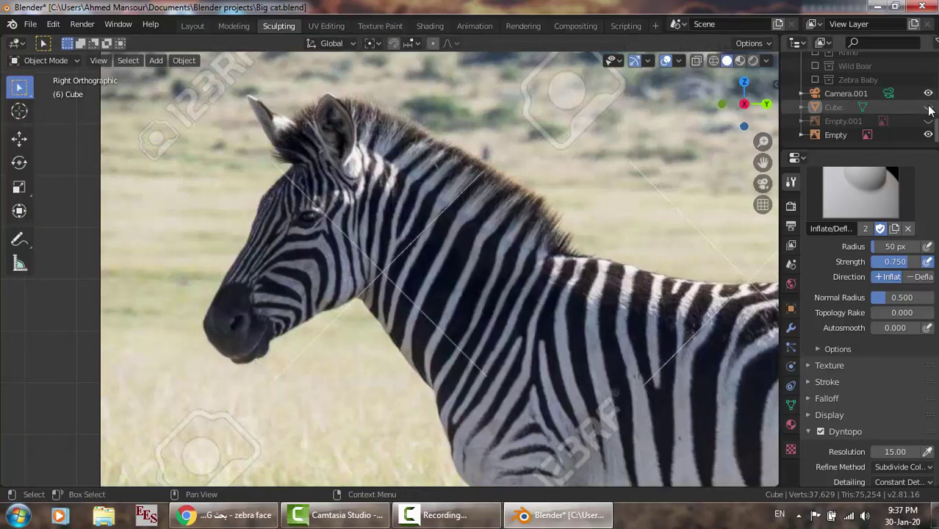
click(928, 107)
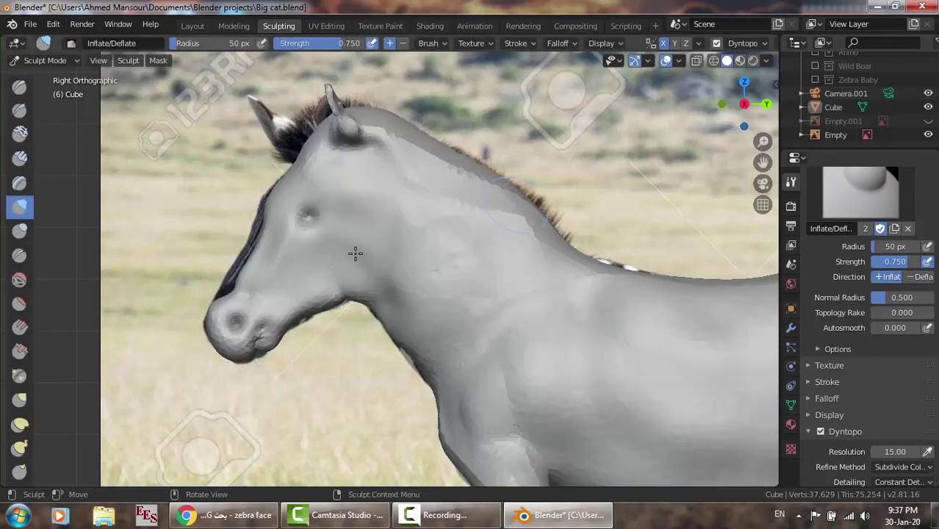
click(20, 109)
drag(288, 327, 272, 342)
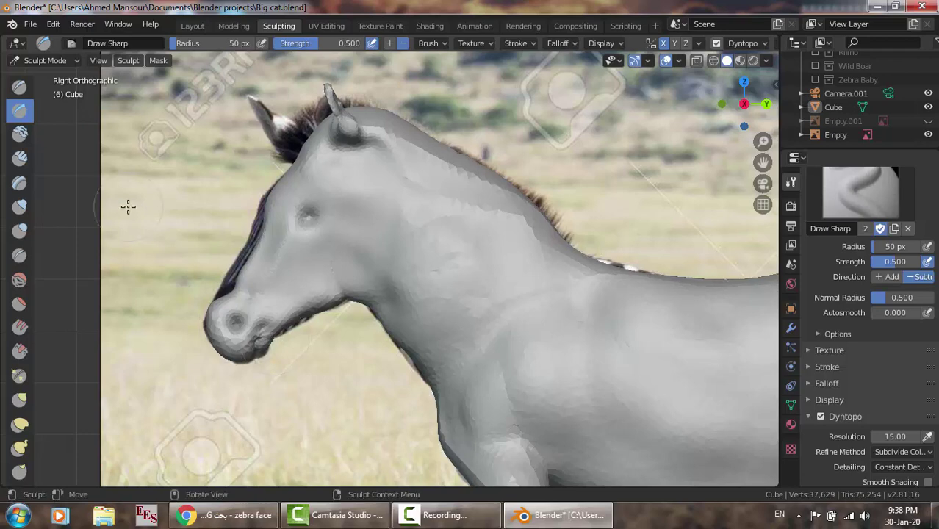
middle_drag(230, 294, 122, 185)
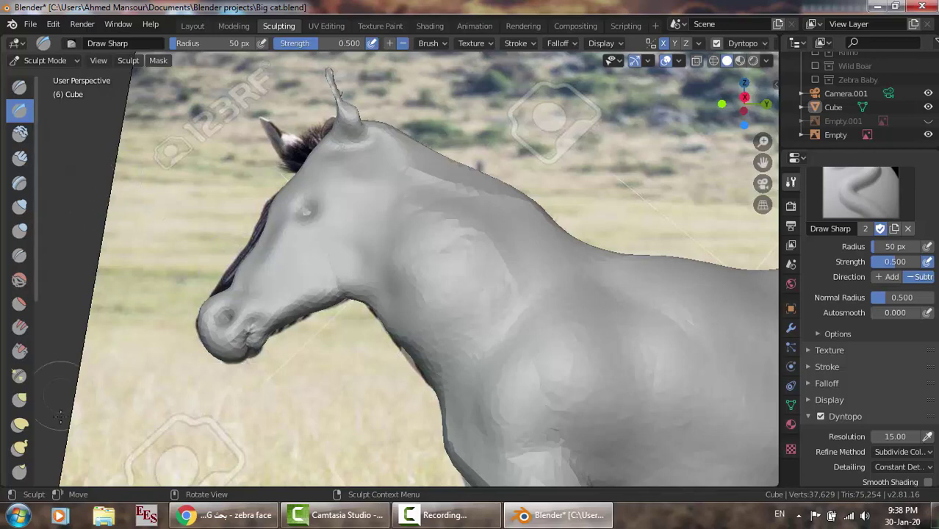
Pull the nose tip outward with the Snake Hook brush.
key(k)
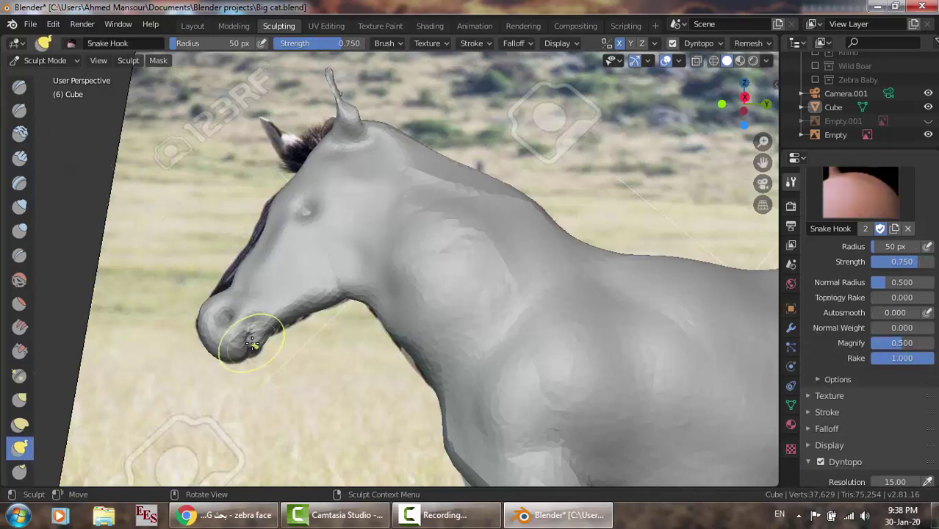
mouse_move(251, 338)
mouse_down()
mouse_move(249, 354)
mouse_move(216, 351)
mouse_up()
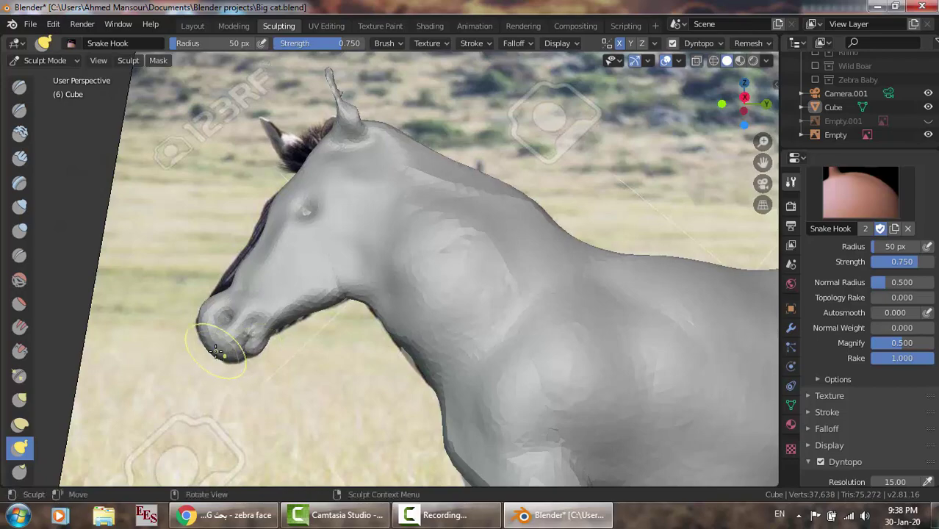
middle_drag(217, 351, 288, 384)
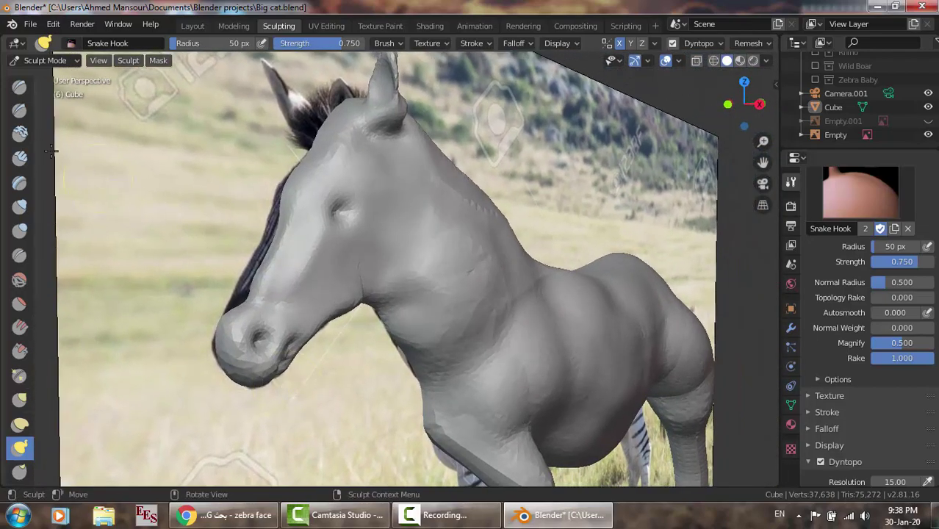
Inflate the face near the eye and the nose edge, ending in Right view.
click(20, 208)
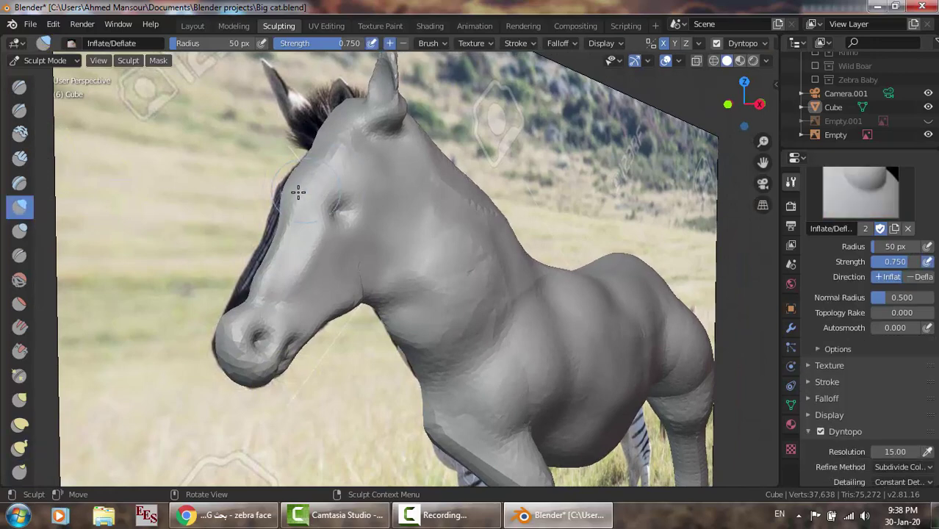
mouse_move(285, 188)
mouse_down()
mouse_move(275, 233)
mouse_move(242, 293)
mouse_up()
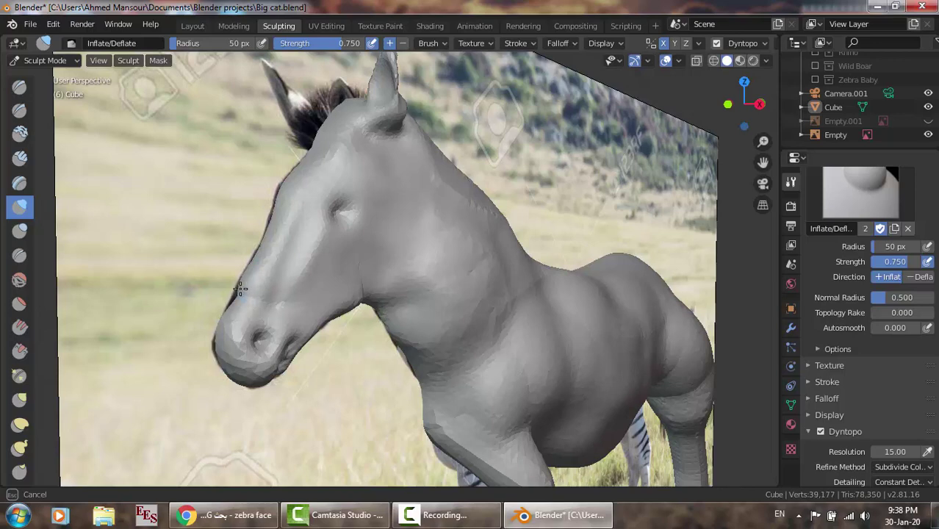
drag(242, 293, 272, 219)
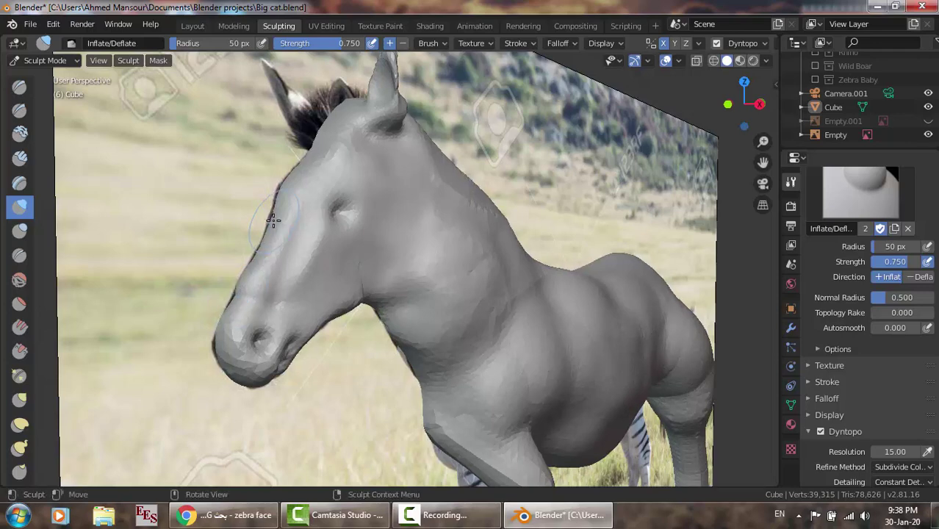
key(KP_3)
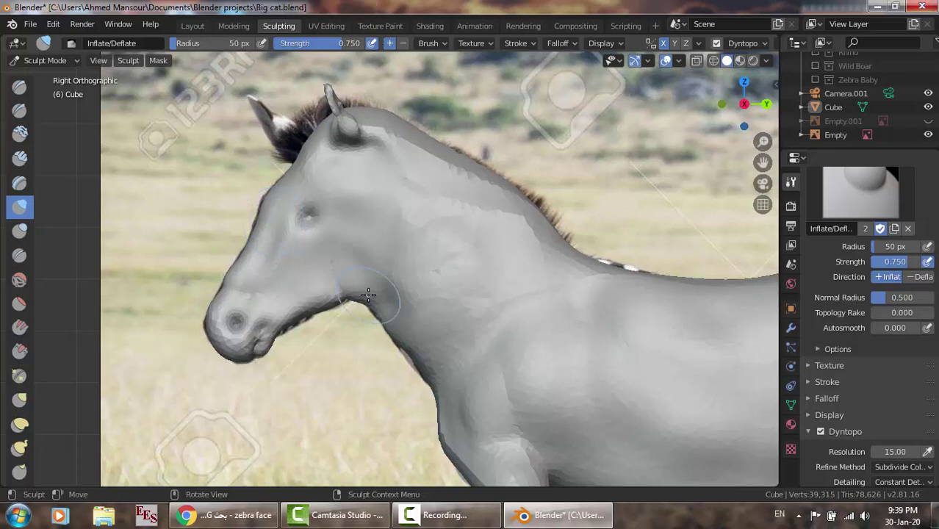
Save the progress to Big cat.blend and view the model from the front.
click(30, 24)
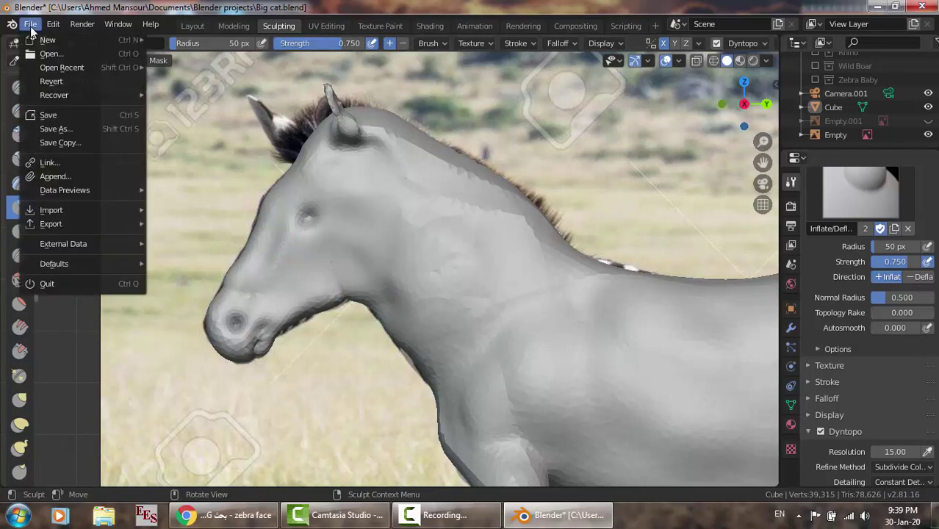
click(63, 114)
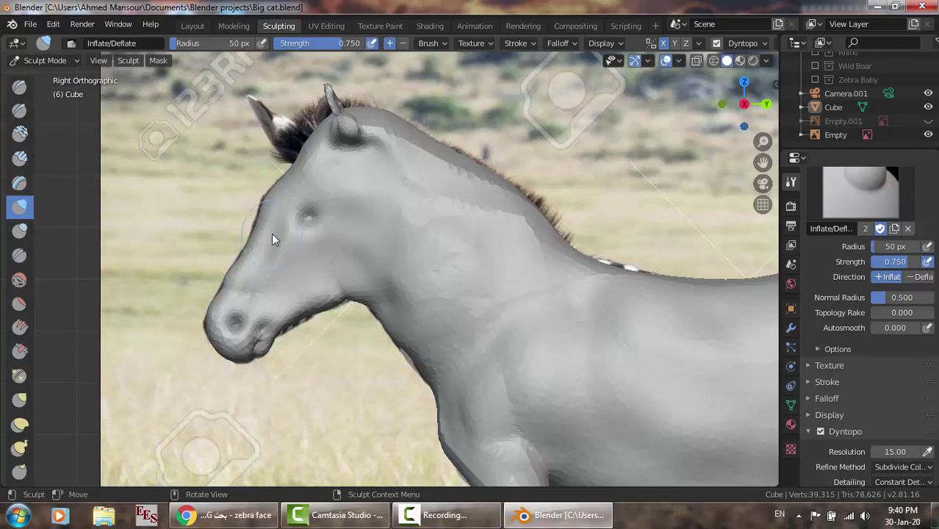
mouse_move(272, 236)
middle_down()
mouse_move(424, 231)
mouse_move(399, 237)
middle_up()
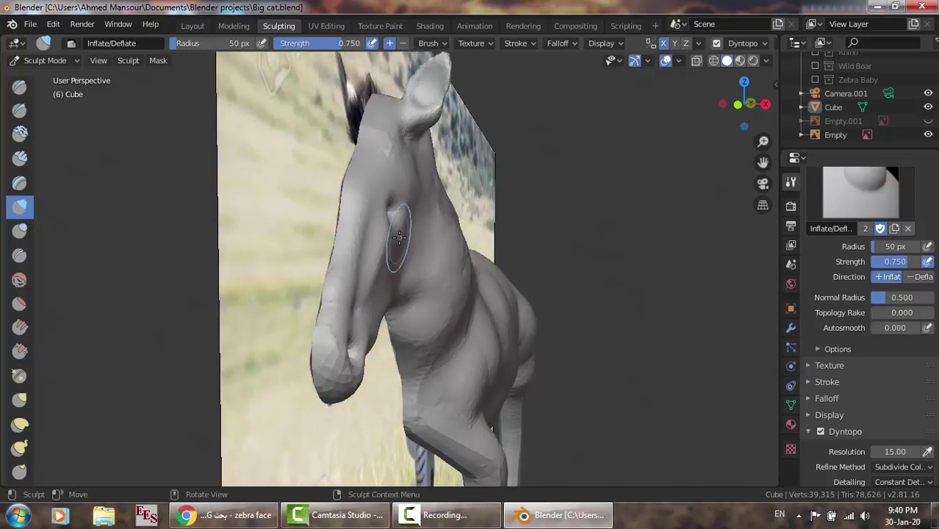
Swap the side photo Empty for the front photo Empty.001 and compare the sculpt in Front view.
click(929, 135)
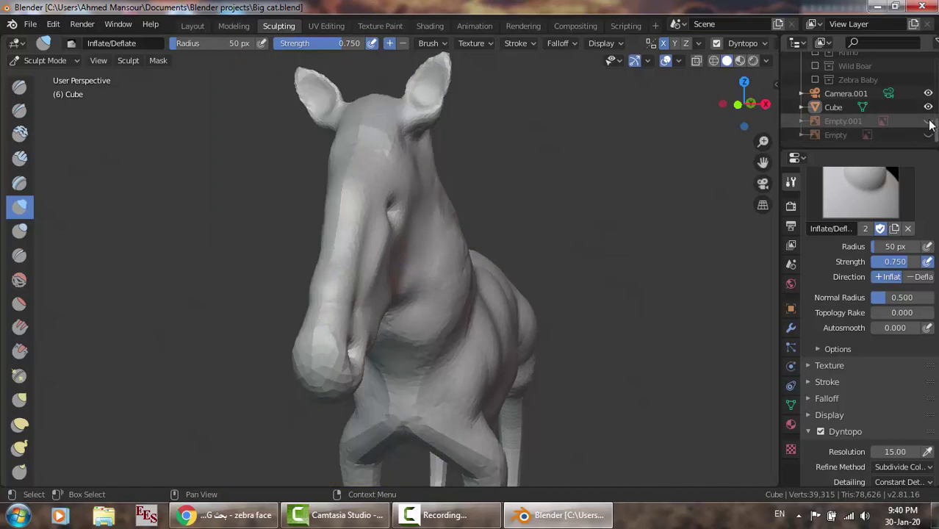
click(928, 121)
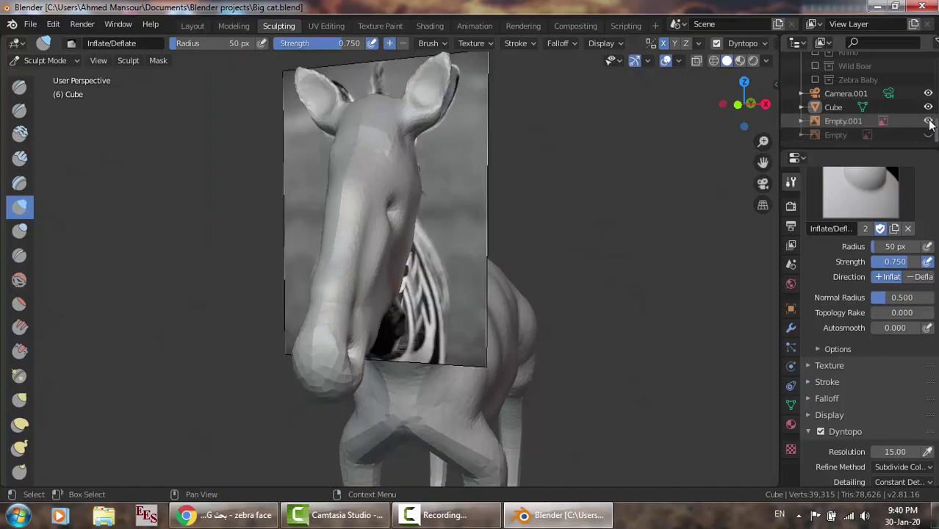
key(KP_1)
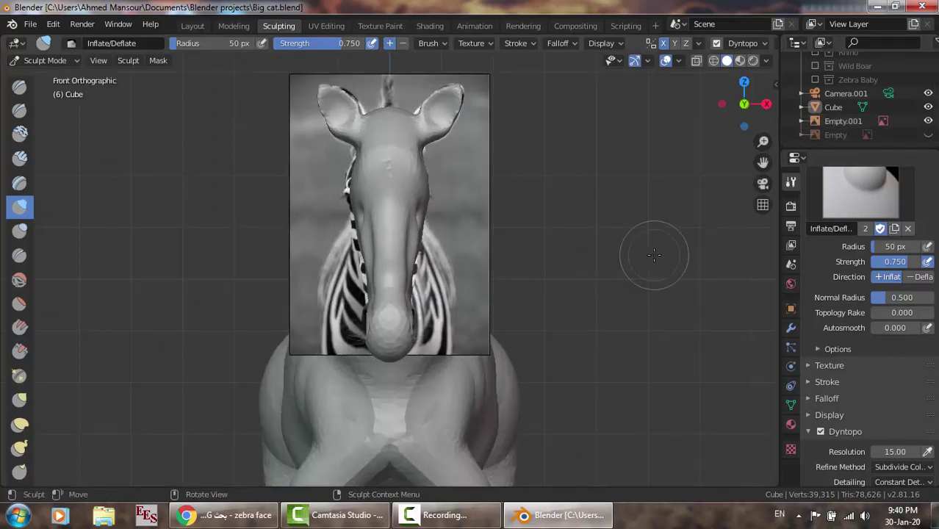
scroll(654, 255, up, 2)
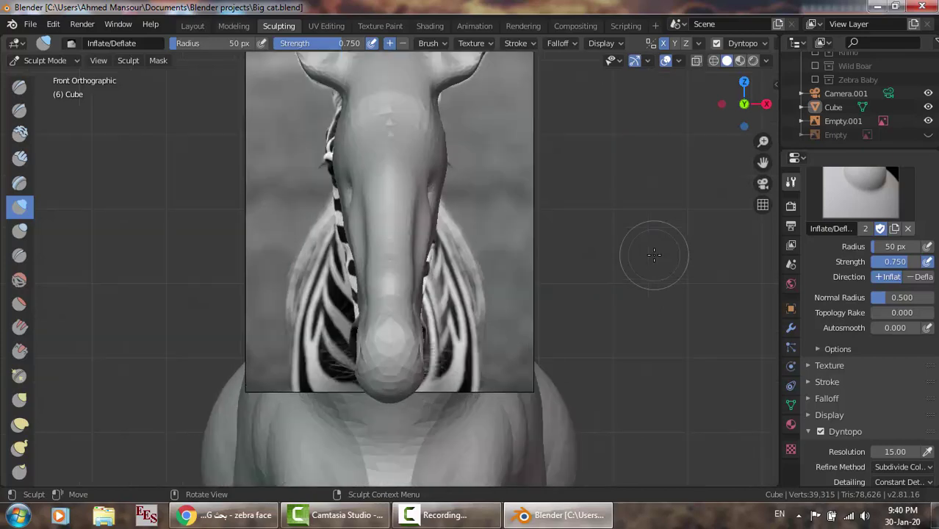
click(929, 107)
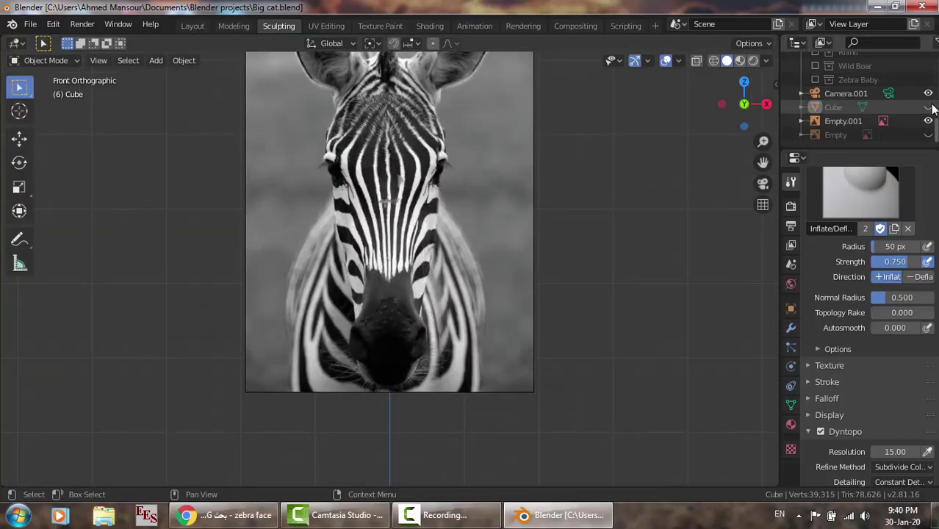
key(ctrl+z)
key(ctrl+shift+z)
key(ctrl+z)
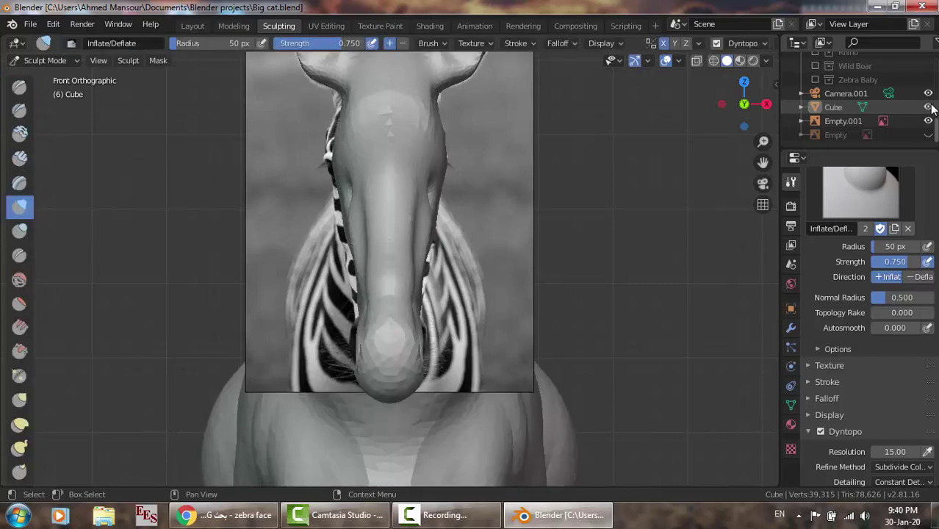
key(ctrl+shift+z)
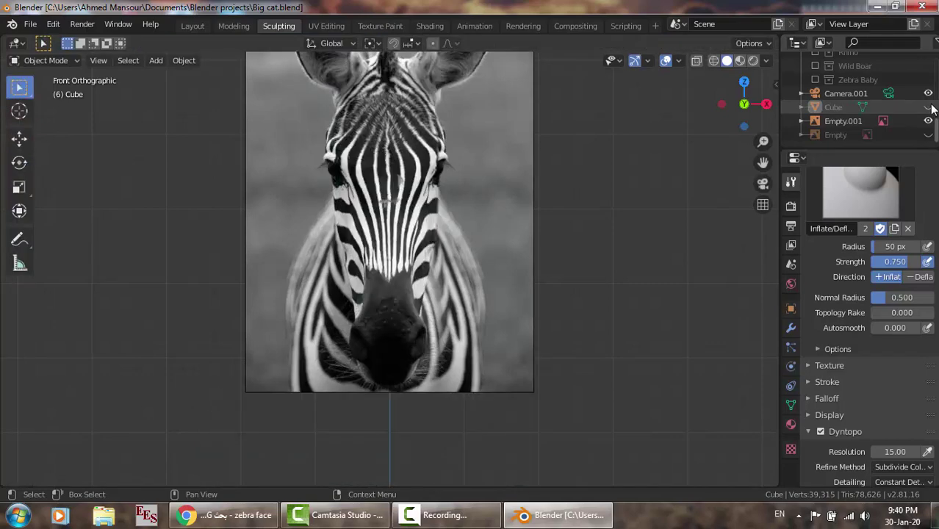
key(ctrl+z)
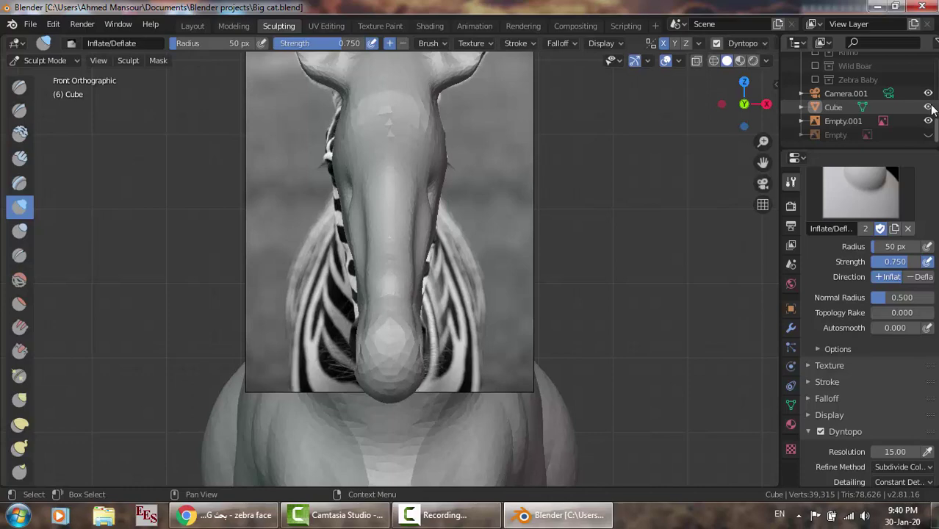
Recheck the front photo, then carve Crease brush lines along the head's edge and into the head.
key(ctrl+shift+z)
click(928, 108)
click(928, 107)
middle_drag(560, 193, 511, 204)
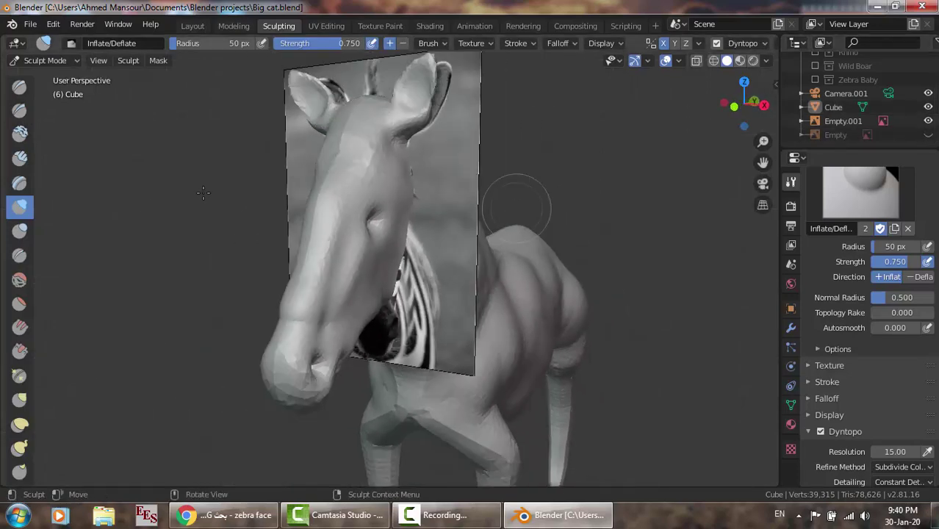
click(19, 255)
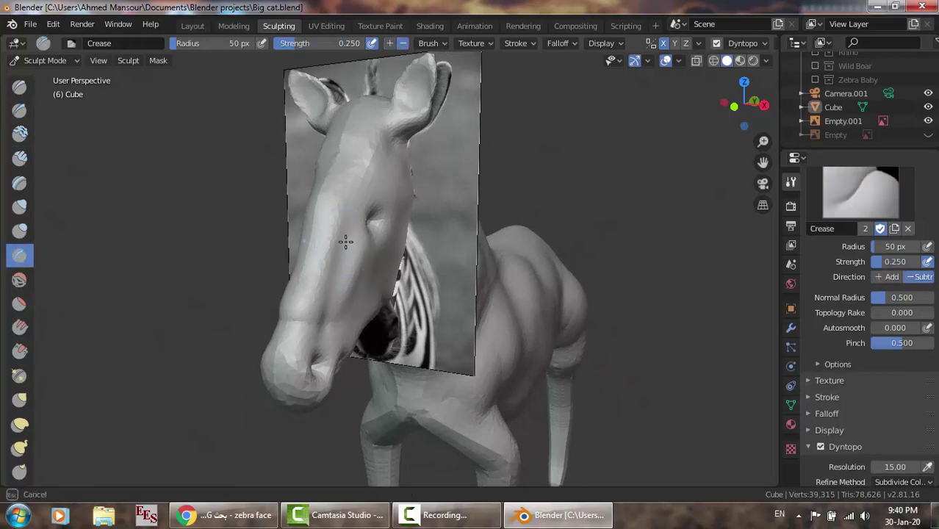
drag(328, 299, 357, 183)
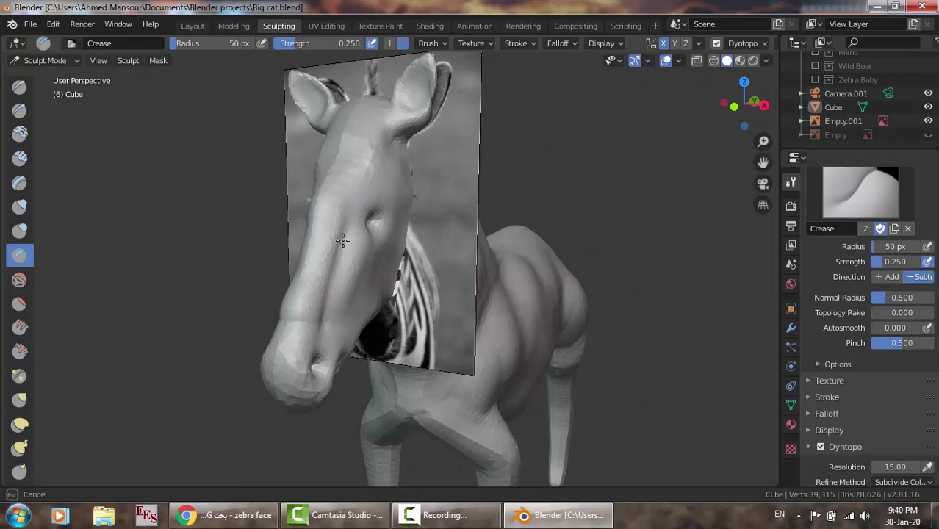
drag(344, 241, 342, 251)
mouse_move(342, 252)
middle_down()
mouse_move(261, 246)
mouse_move(413, 252)
mouse_move(324, 250)
mouse_move(374, 218)
mouse_move(315, 193)
mouse_move(308, 176)
mouse_move(380, 131)
mouse_move(270, 241)
mouse_move(290, 236)
mouse_move(262, 247)
mouse_move(327, 246)
middle_up()
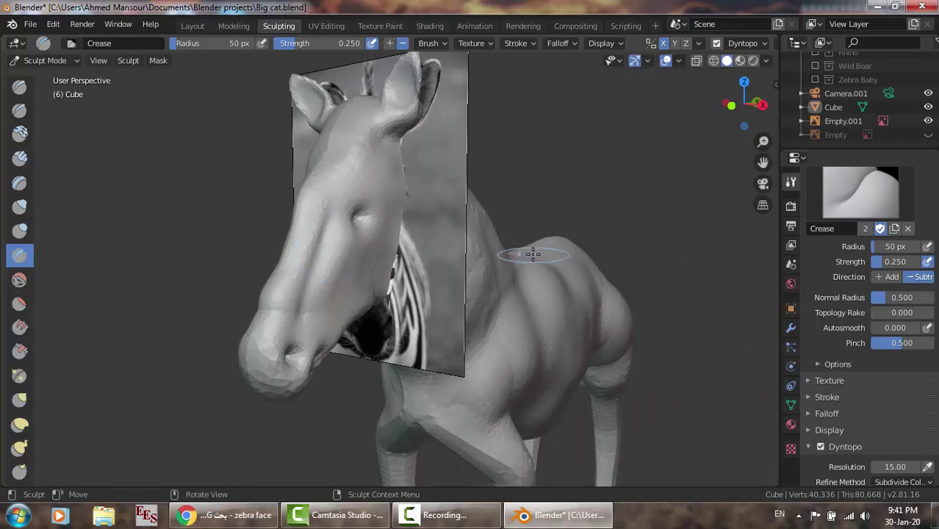
key(KP_4)
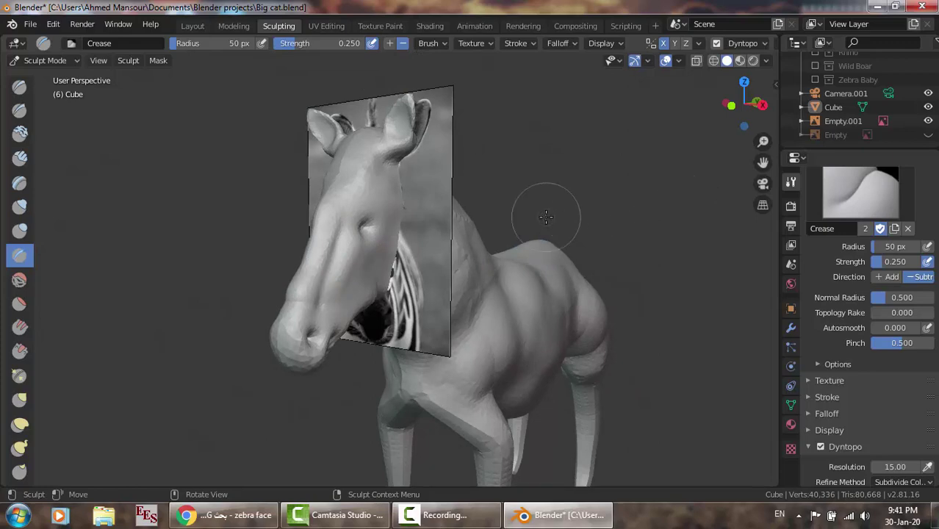
middle_drag(546, 215, 481, 213)
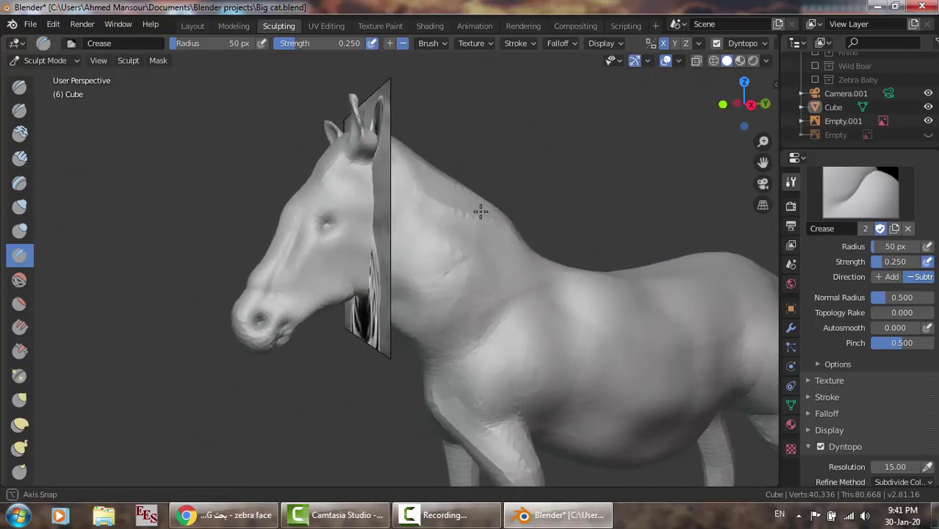
Switch to the right side view showing only the side zebra reference photo.
key(KP_3)
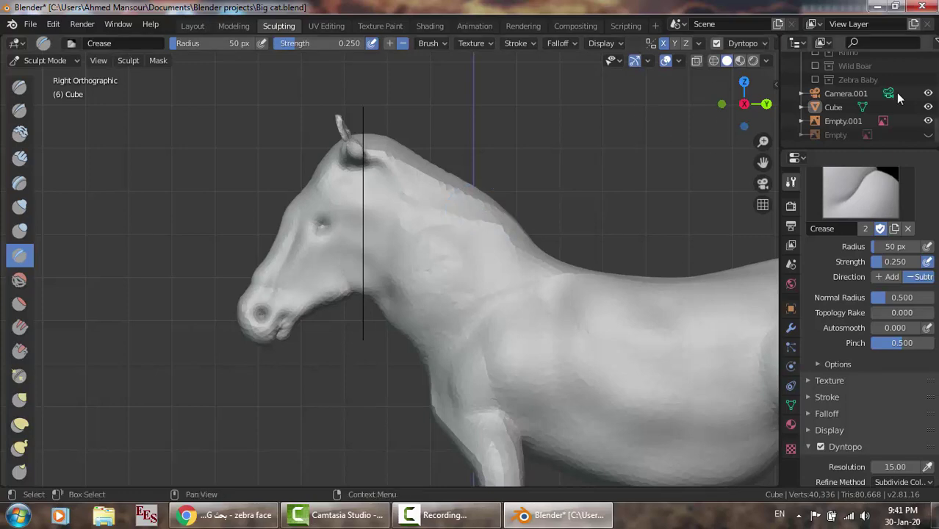
click(928, 134)
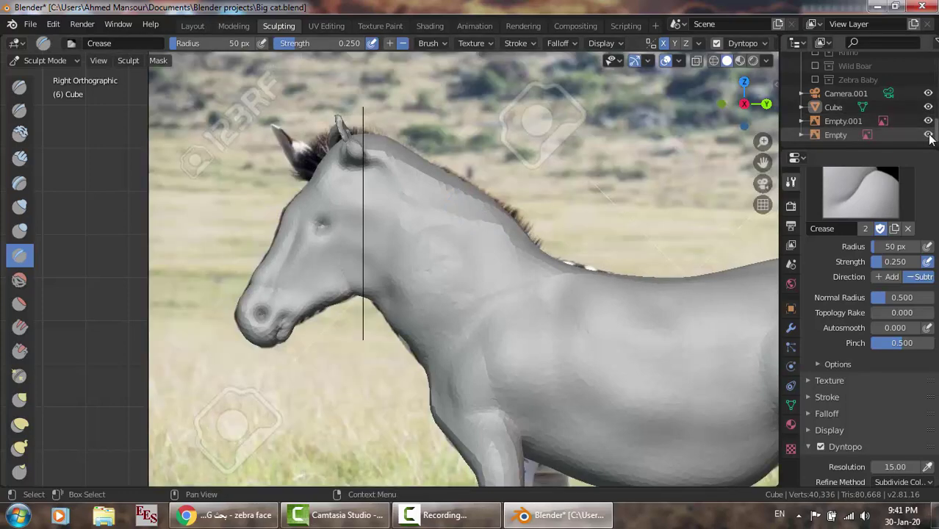
click(929, 121)
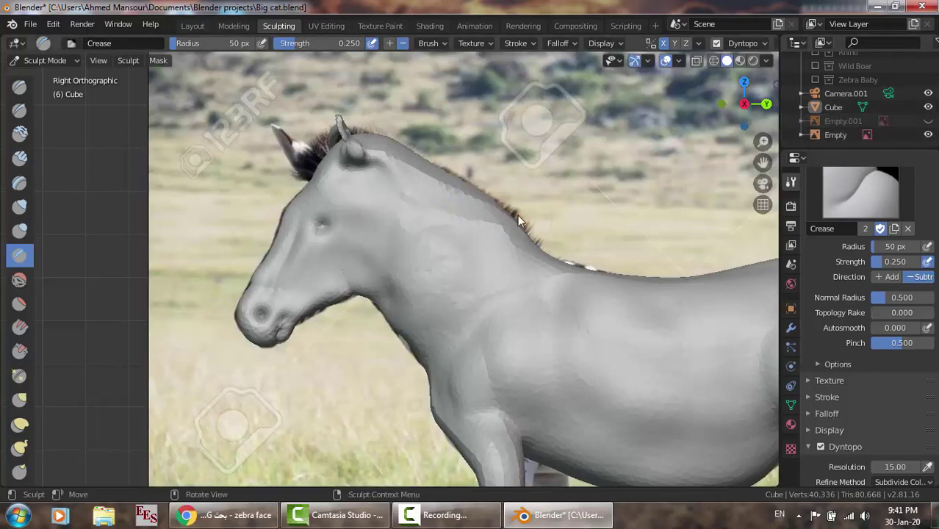
click(928, 107)
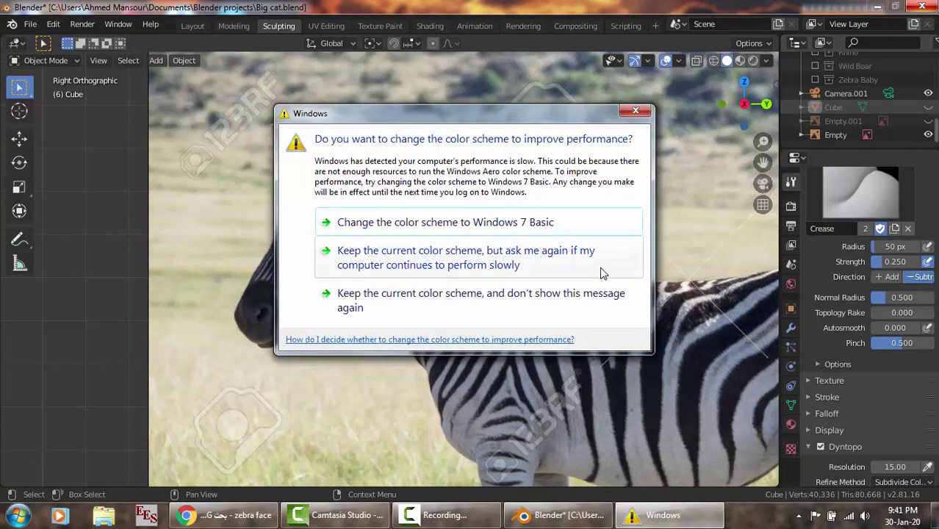
Keep the current colour scheme, show the sculpt over the side photo, and open its mode menu.
click(466, 307)
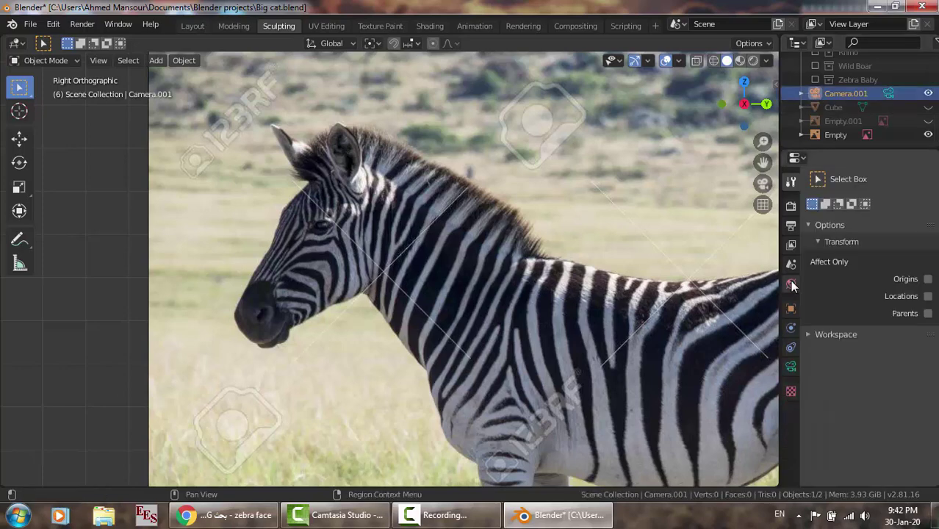
click(929, 108)
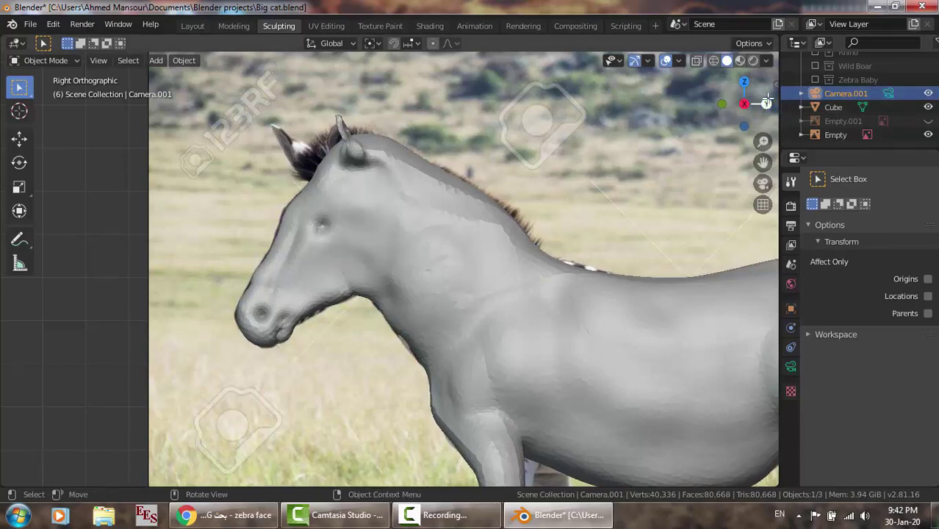
click(65, 63)
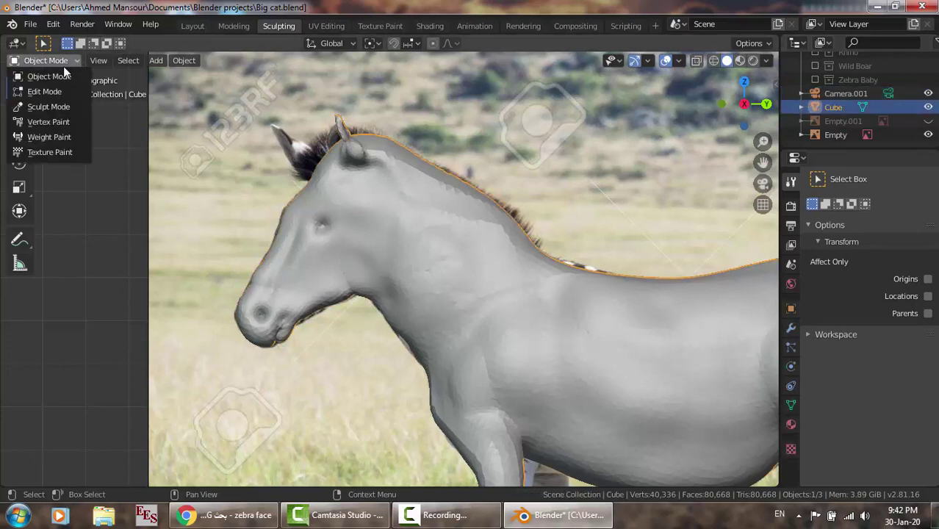
Enter Sculpt Mode and frame the head in front view over the front zebra photo.
click(42, 109)
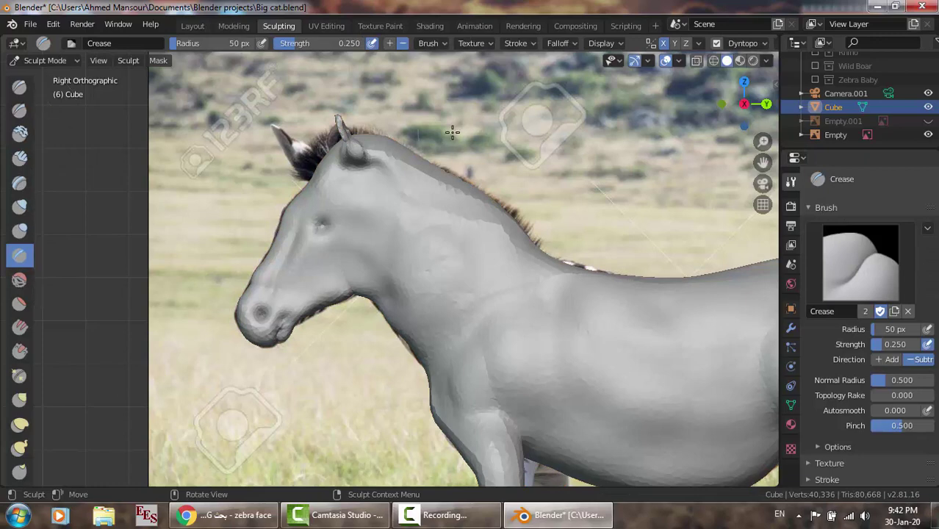
key(KP_1)
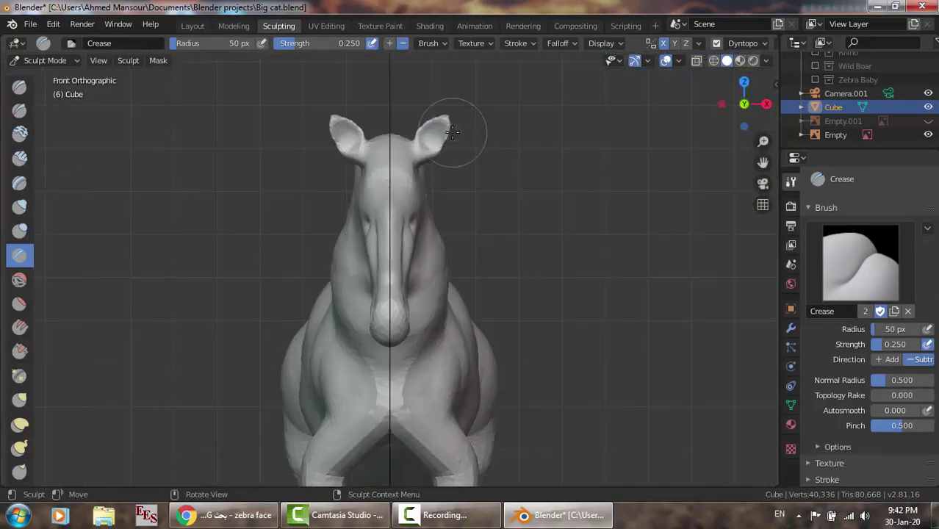
click(929, 134)
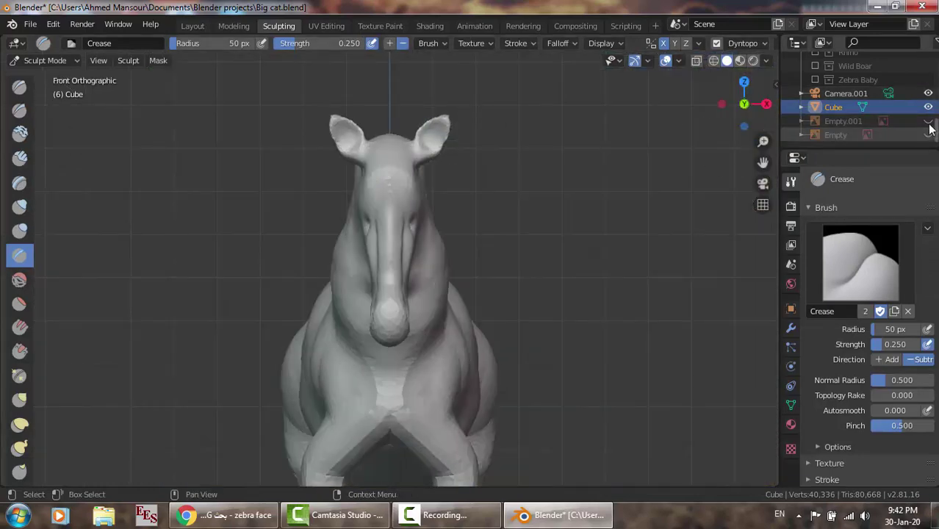
click(929, 120)
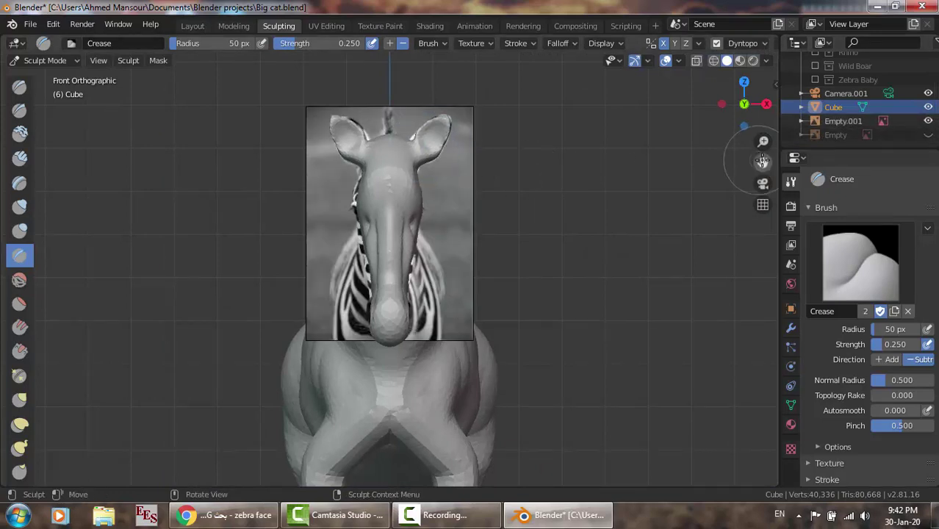
drag(763, 162, 766, 214)
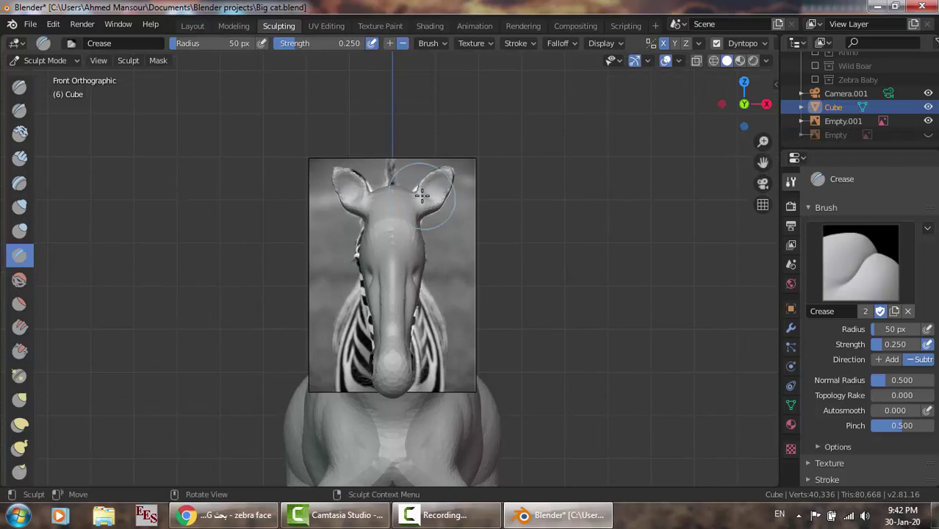
scroll(422, 194, up, 2)
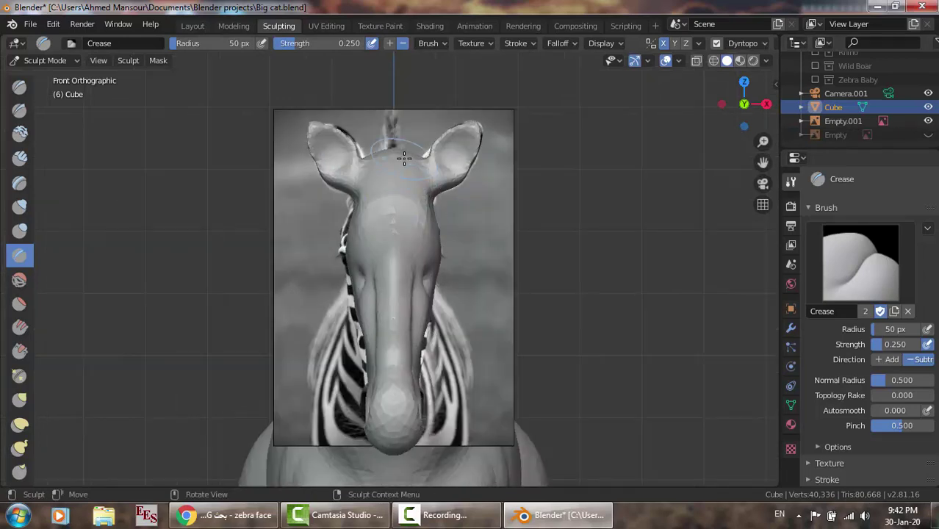
Pull a spike up from the top of the head with the Snake Hook brush.
click(20, 110)
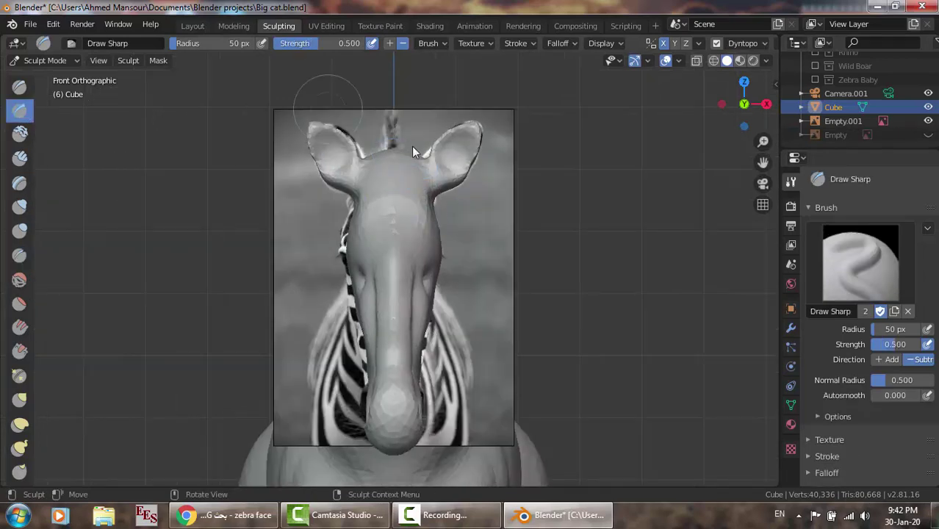
click(19, 447)
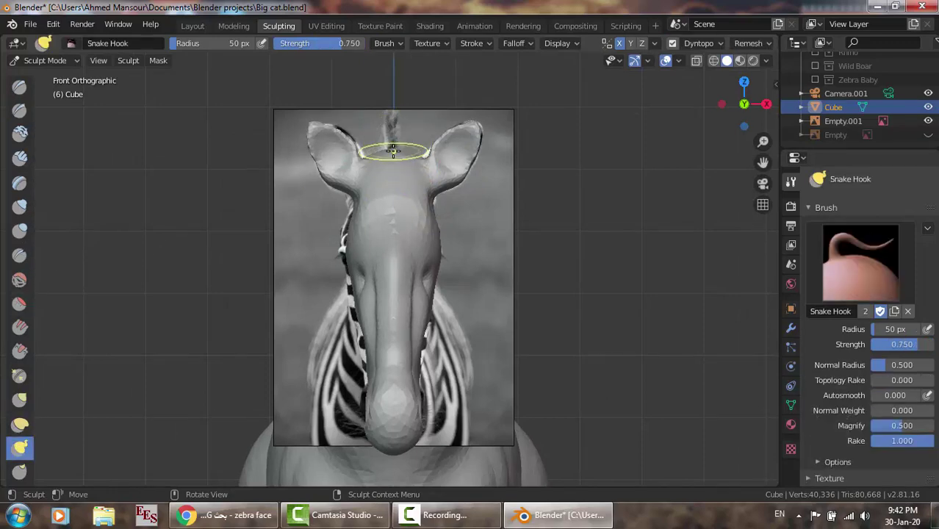
drag(393, 151, 395, 103)
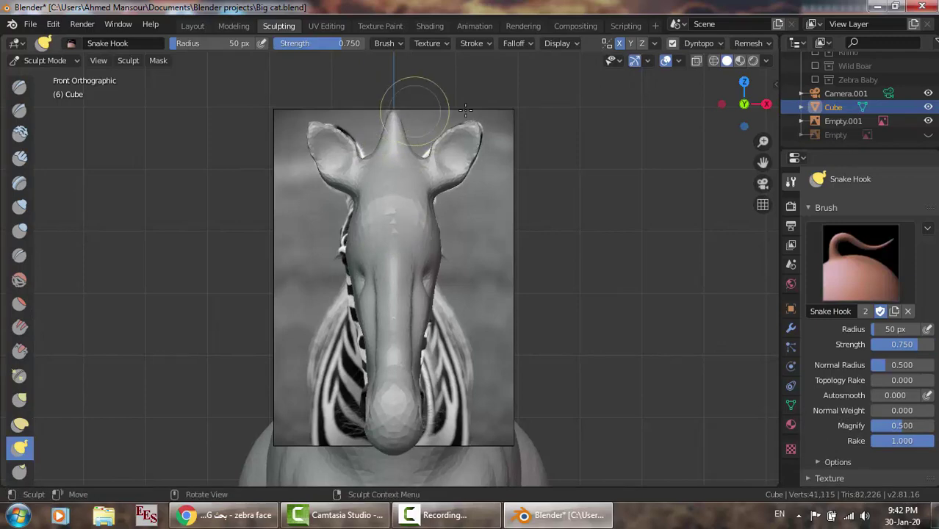
Smooth around the spike and ears, then sharpen the spike base with Draw Sharp.
click(929, 107)
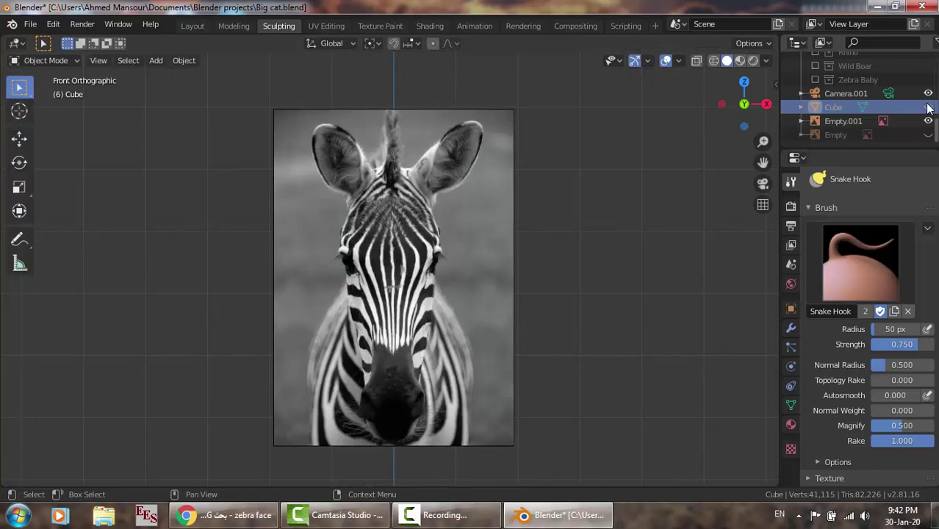
click(929, 108)
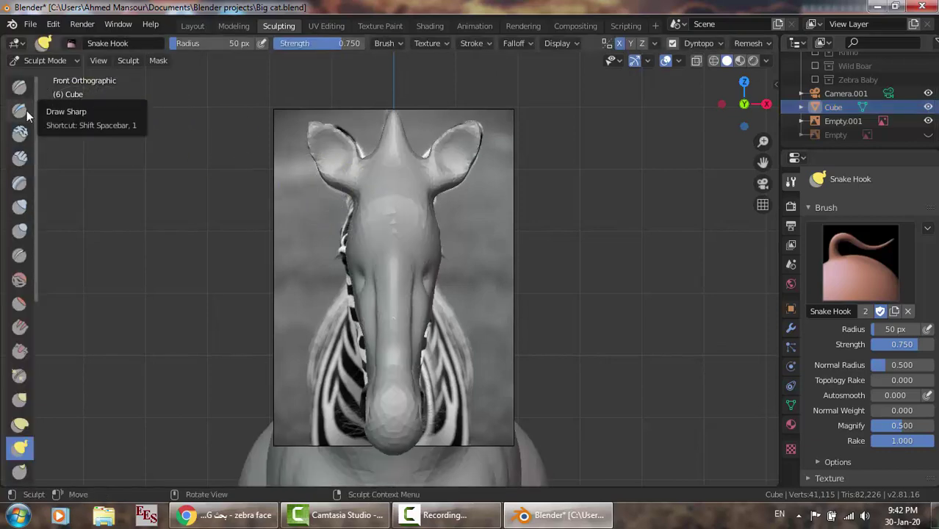
click(19, 279)
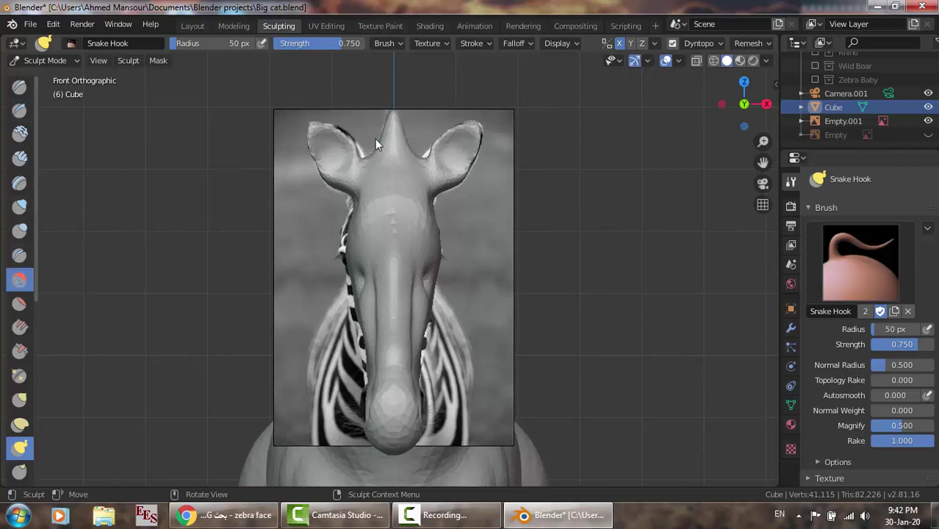
drag(410, 147, 410, 145)
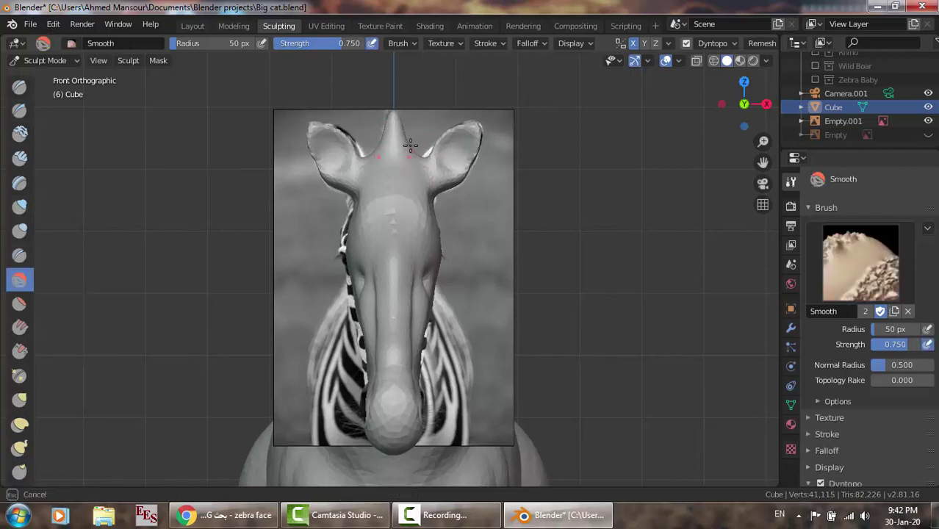
click(19, 109)
drag(413, 147, 415, 162)
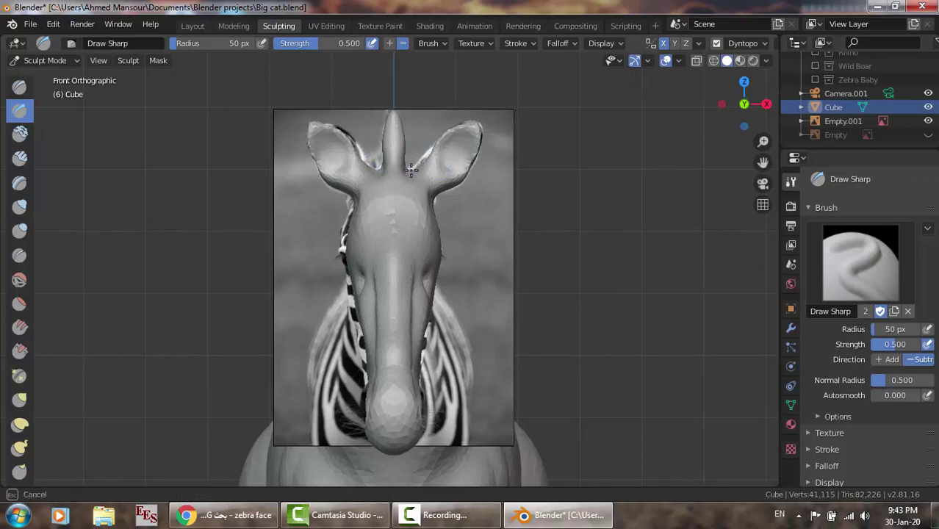
drag(416, 162, 411, 169)
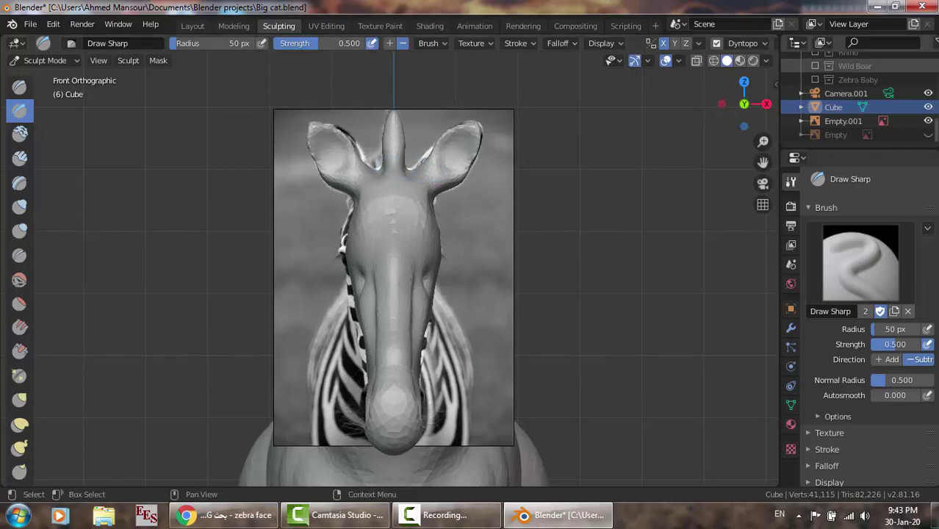
Sharpen the central spike's base further, checking it against the front photo.
click(929, 107)
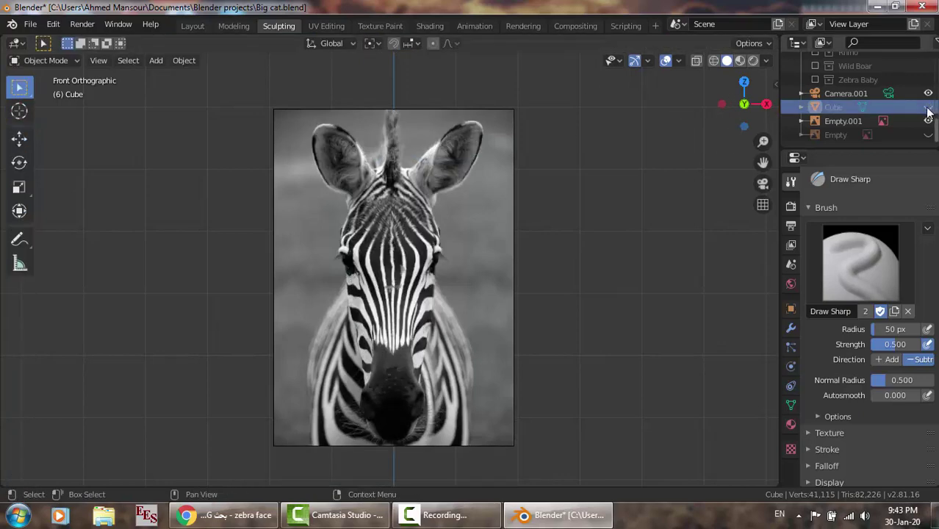
click(928, 108)
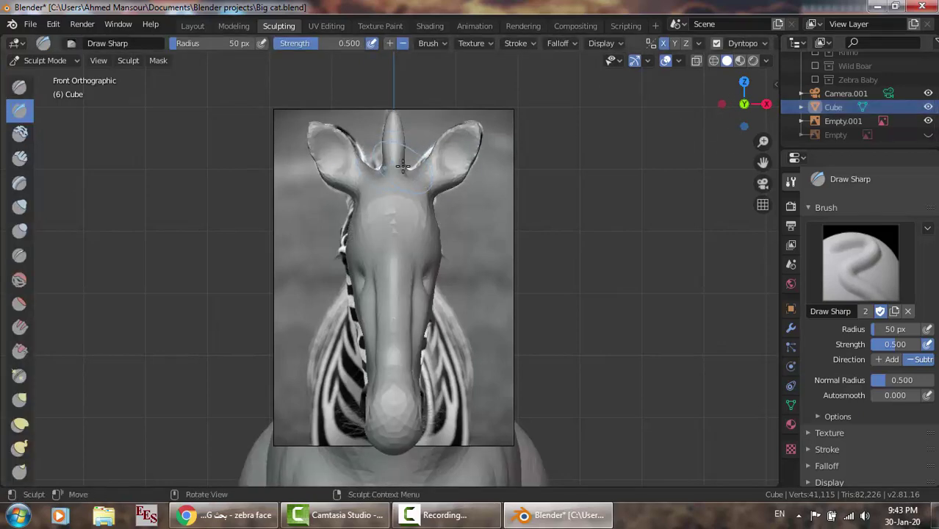
drag(402, 165, 397, 116)
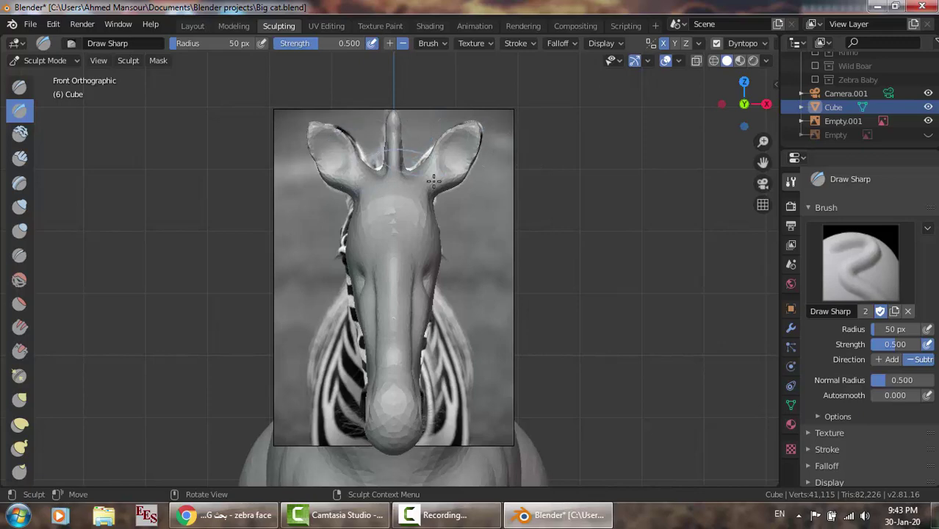
click(928, 109)
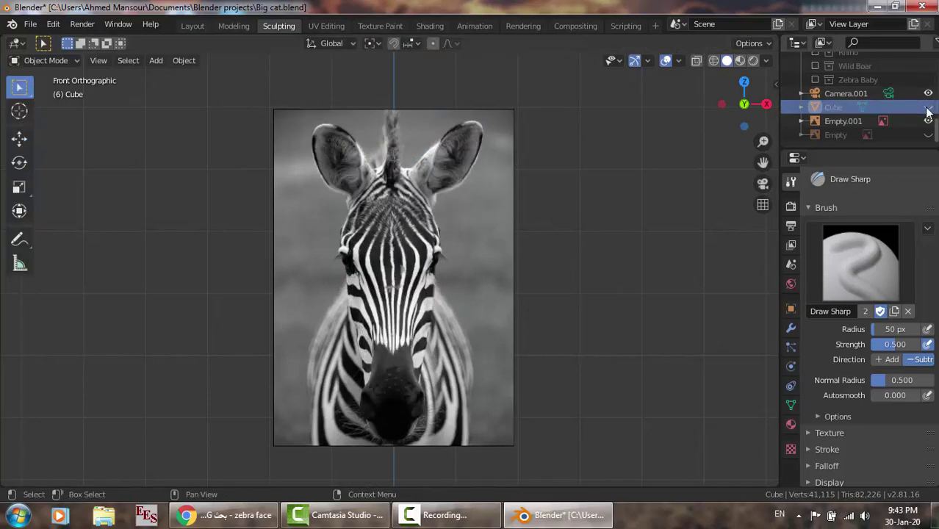
click(929, 108)
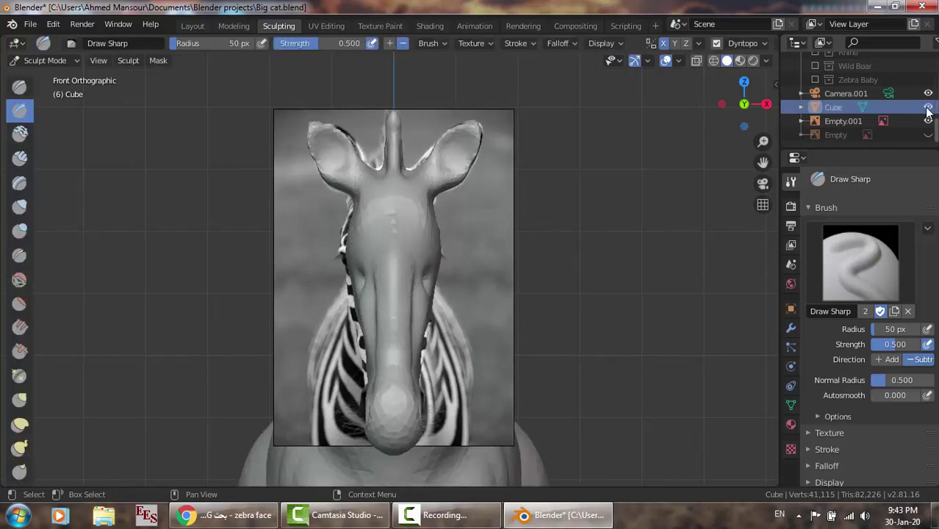
click(928, 109)
click(929, 108)
middle_drag(680, 155, 435, 218)
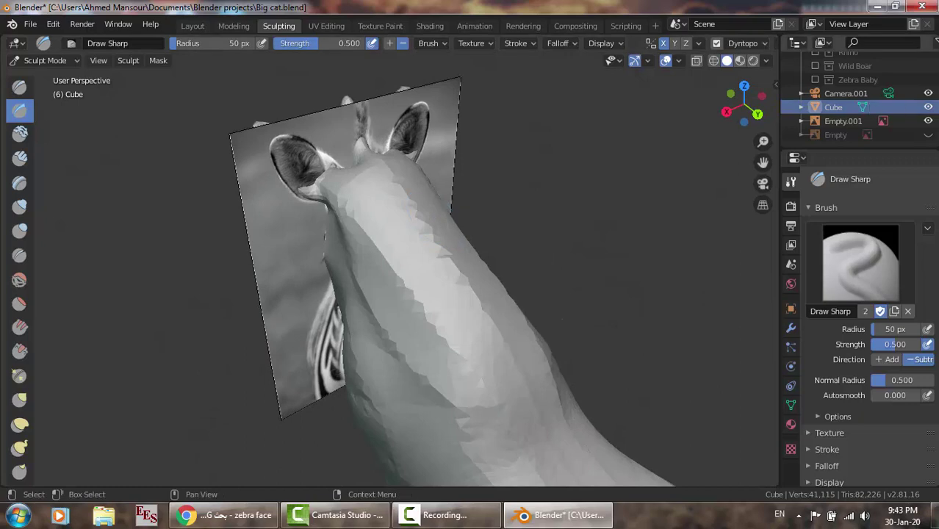
Hide the front photo and carve a groove down the back of the neck.
click(928, 121)
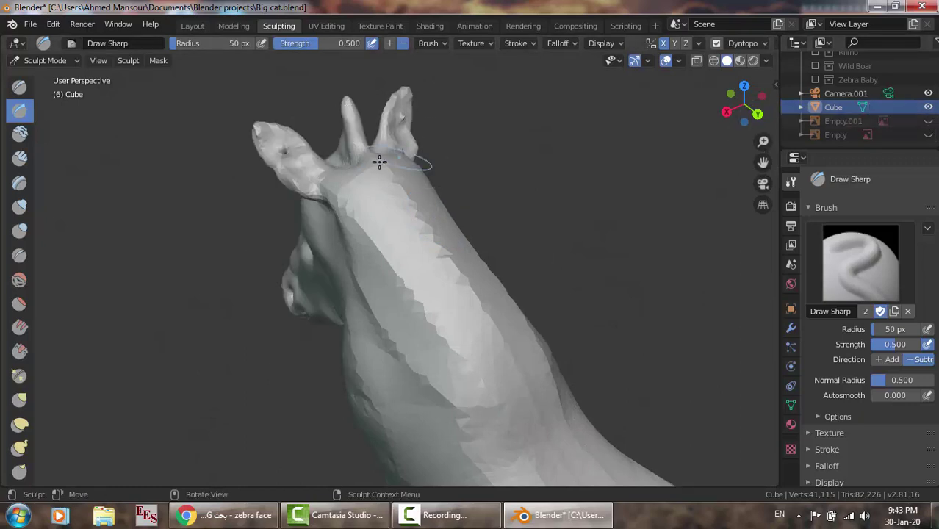
drag(362, 163, 505, 380)
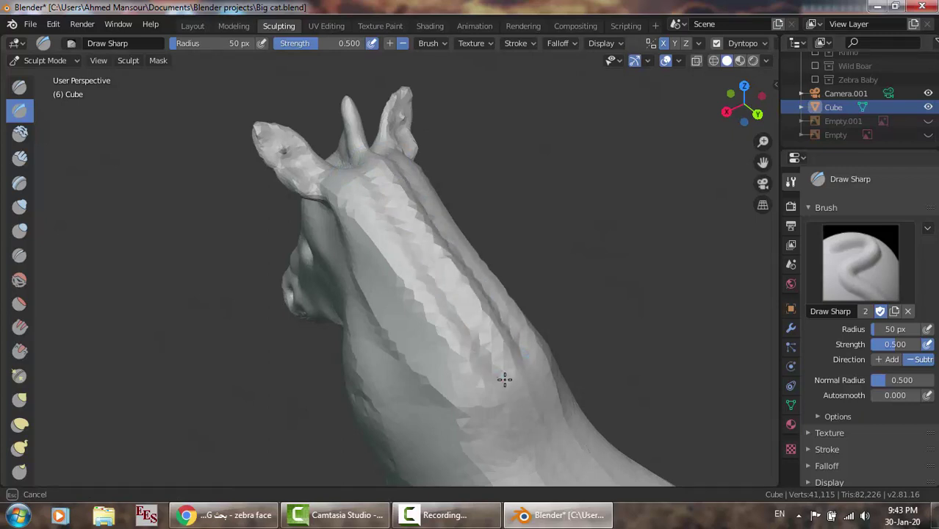
middle_drag(503, 380, 452, 380)
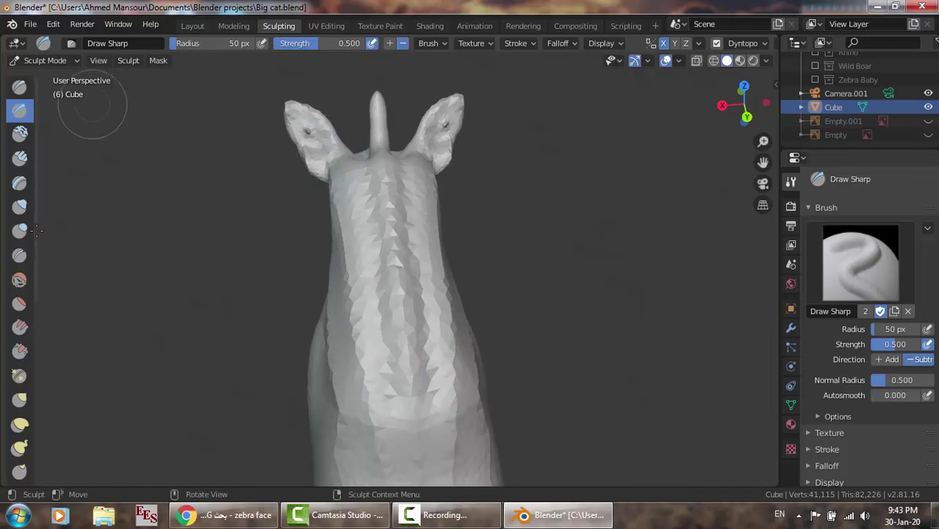
Smooth the neck groove, then return to side view with the side photo shown.
click(20, 279)
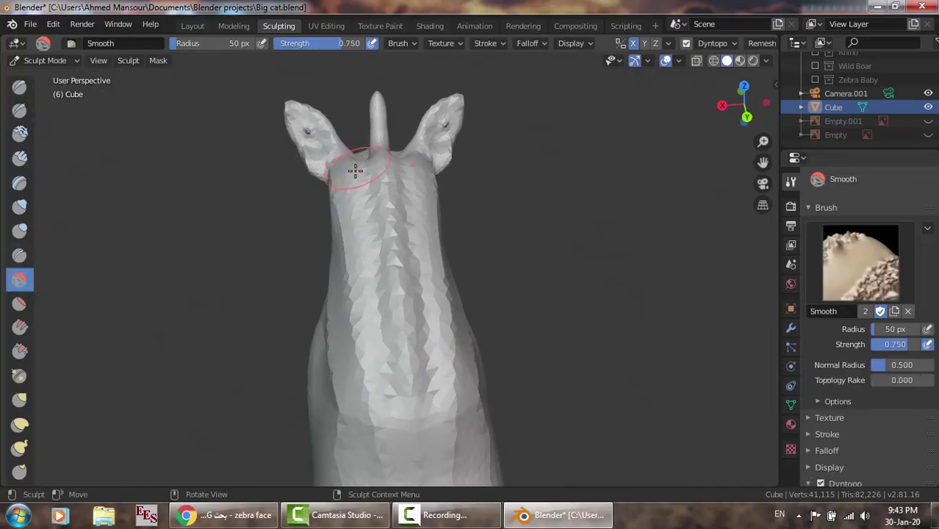
drag(357, 168, 375, 299)
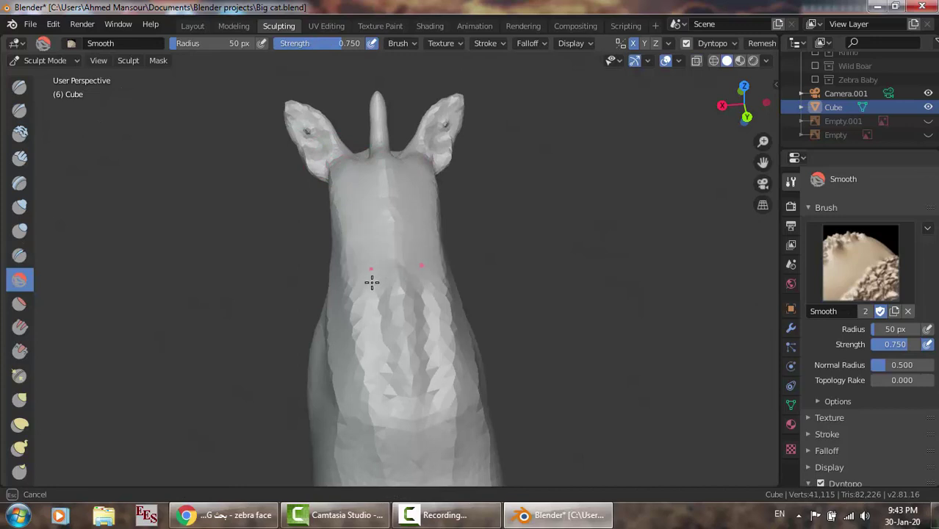
drag(375, 299, 388, 377)
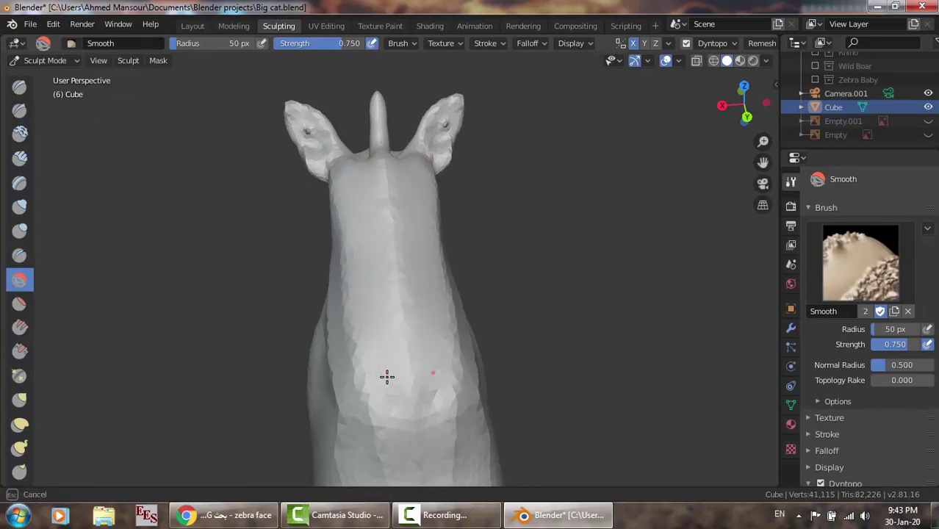
key(KP_3)
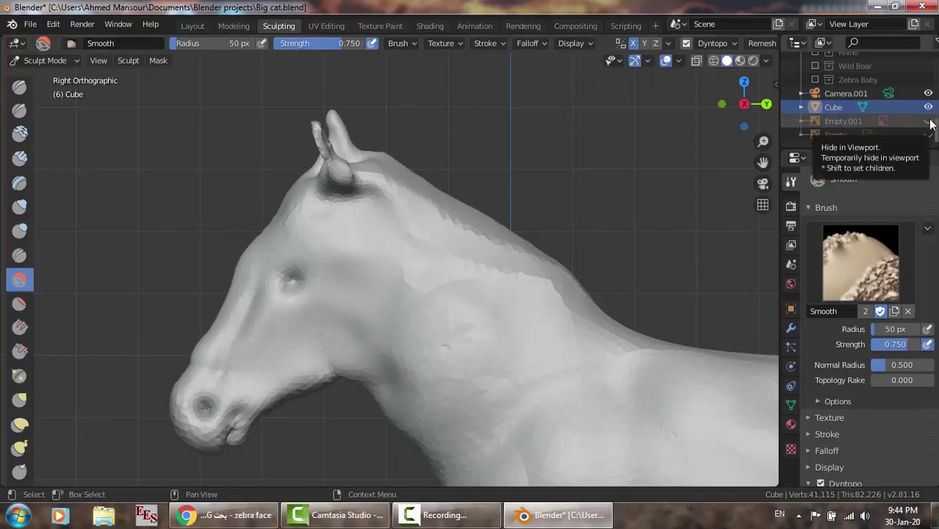
click(929, 135)
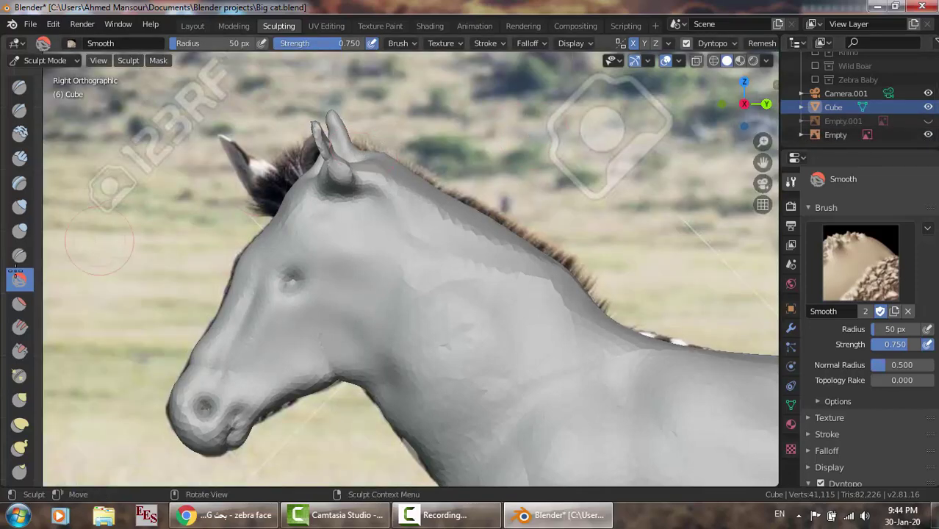
Set the Snake Hook radius to 20 px and pull the first crest spike behind the ears.
key(k)
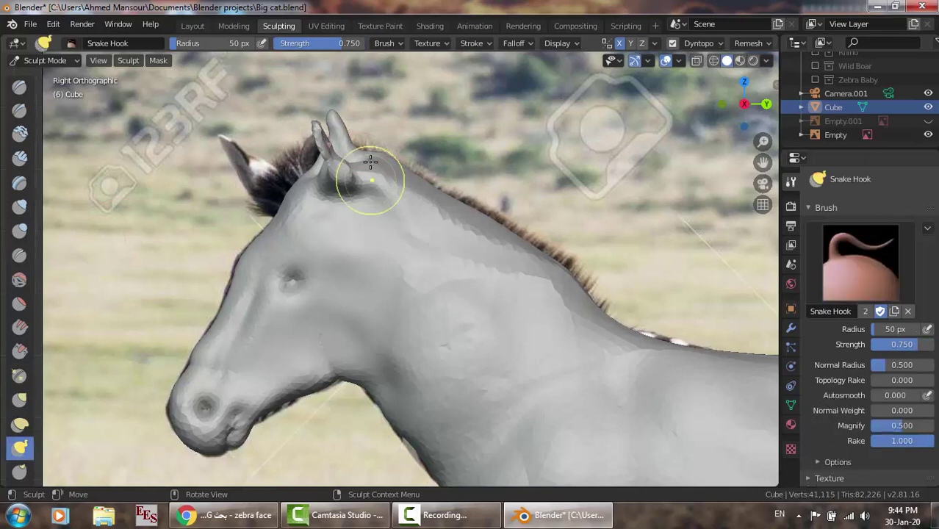
drag(372, 146, 365, 137)
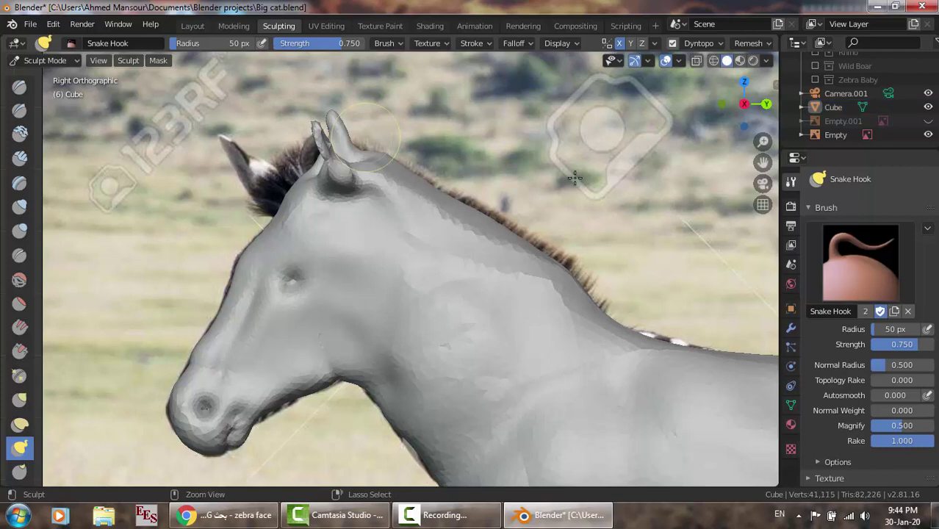
click(897, 331)
text(20)
key(Return)
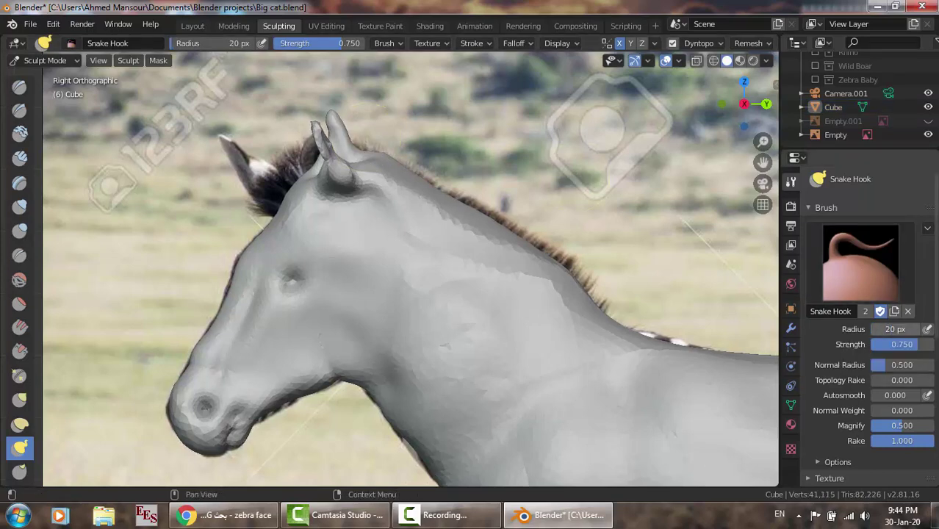
mouse_move(372, 151)
mouse_down()
mouse_move(364, 109)
mouse_move(366, 125)
mouse_move(392, 123)
mouse_move(388, 134)
mouse_move(388, 109)
mouse_up()
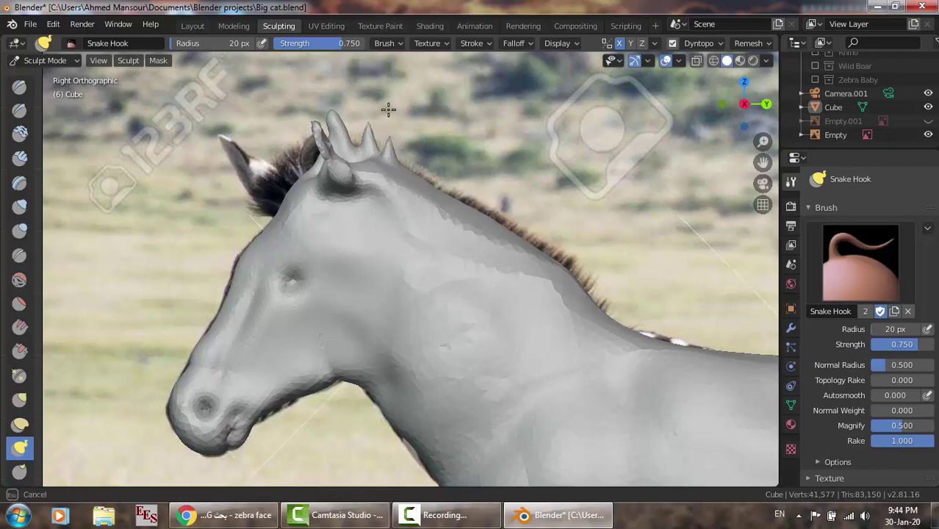
drag(389, 149, 391, 119)
Pull a row of further small spikes down the neck crest.
drag(407, 166, 405, 122)
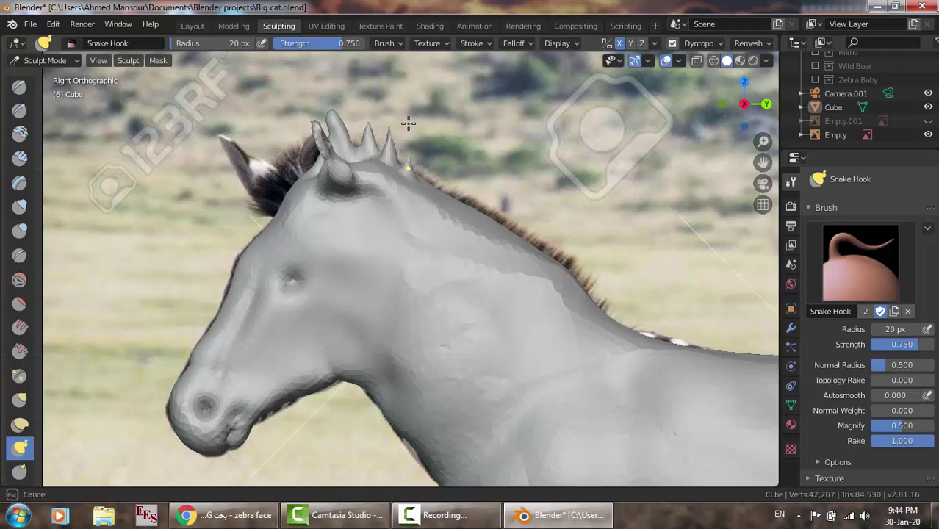
drag(424, 178, 428, 147)
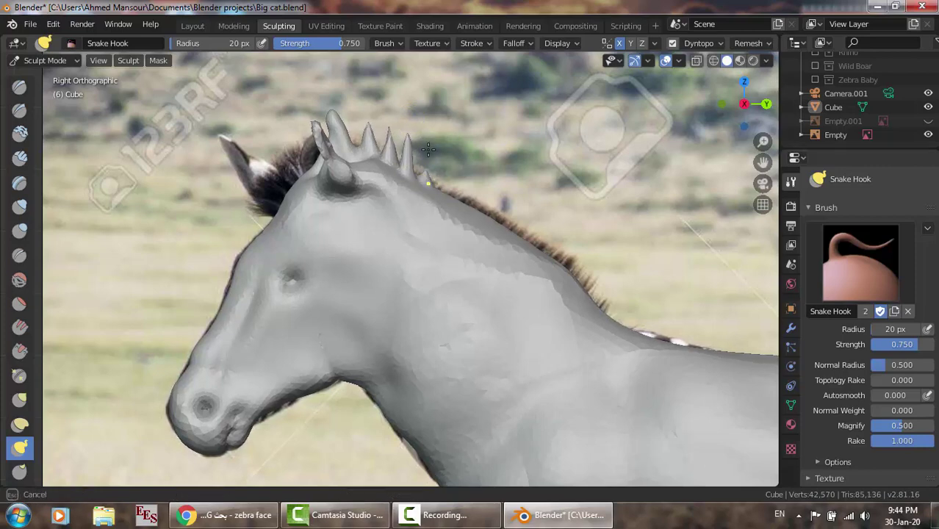
drag(426, 189, 428, 140)
drag(430, 179, 428, 148)
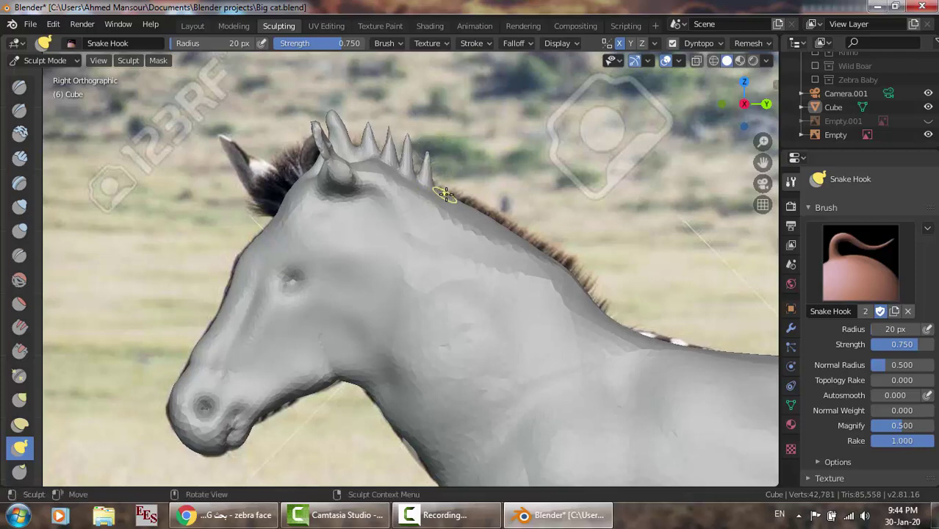
drag(445, 189, 448, 147)
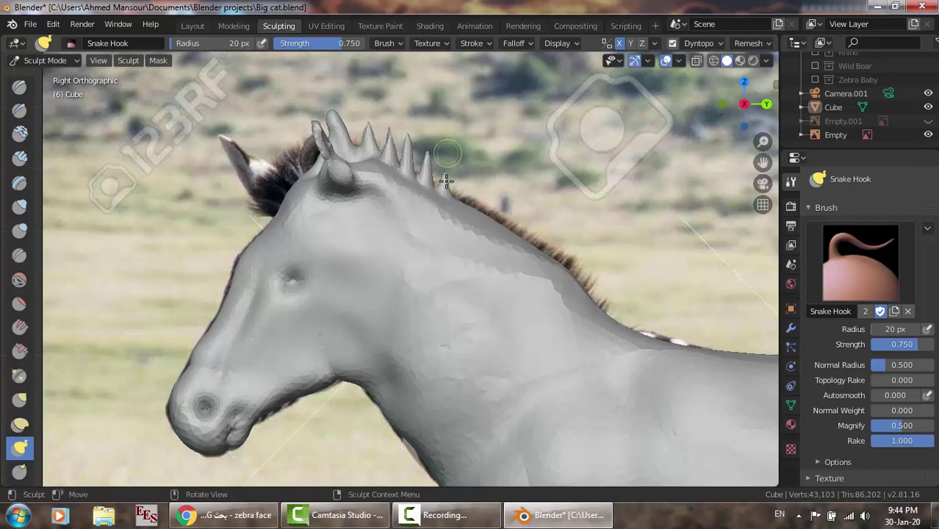
drag(443, 182, 445, 147)
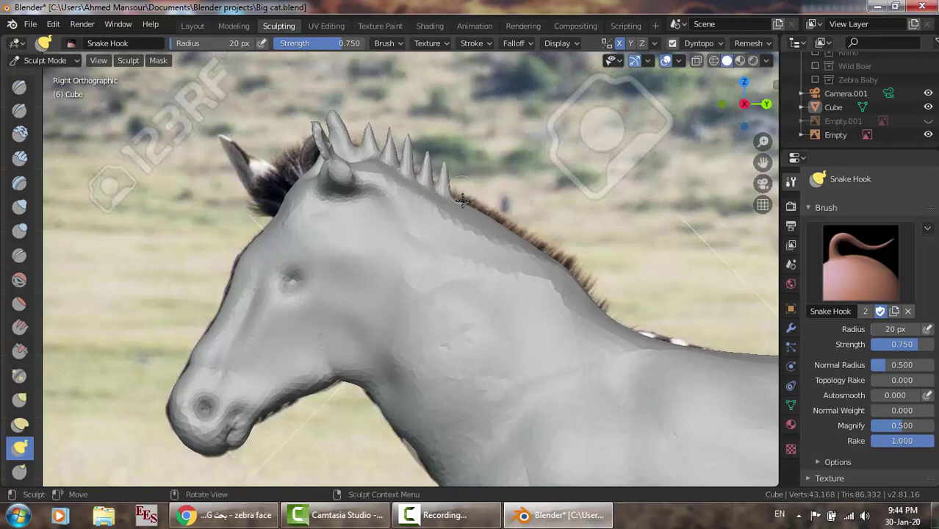
drag(463, 202, 463, 169)
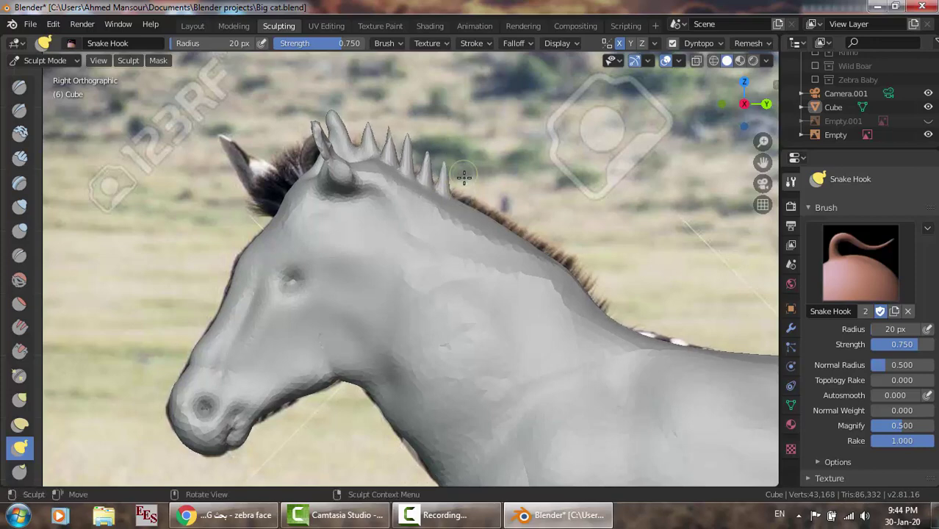
drag(463, 202, 468, 160)
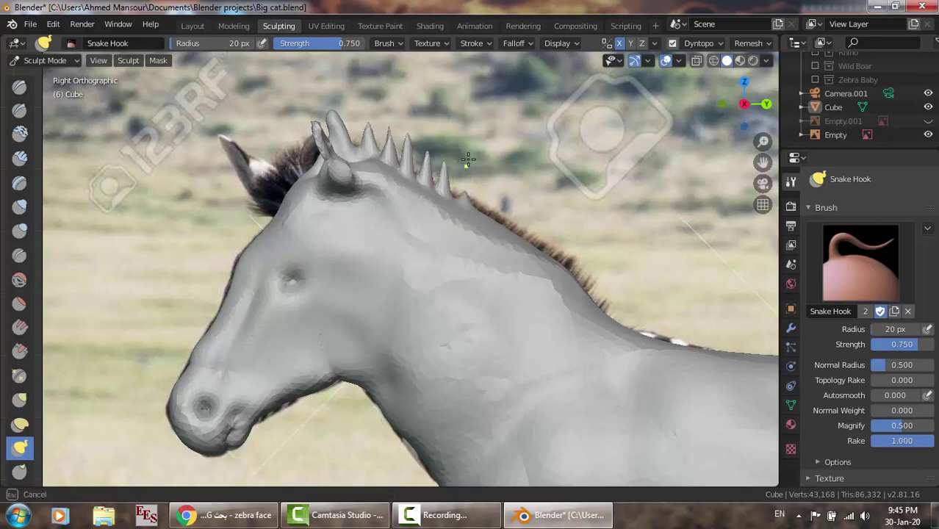
drag(465, 202, 467, 151)
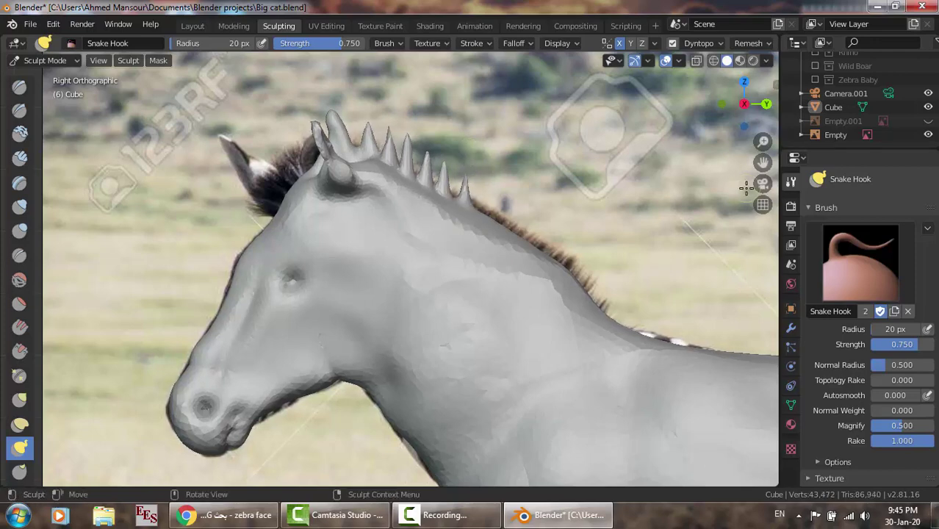
Hide the zebra photo and start softening around the spikes with the Smooth brush.
click(928, 136)
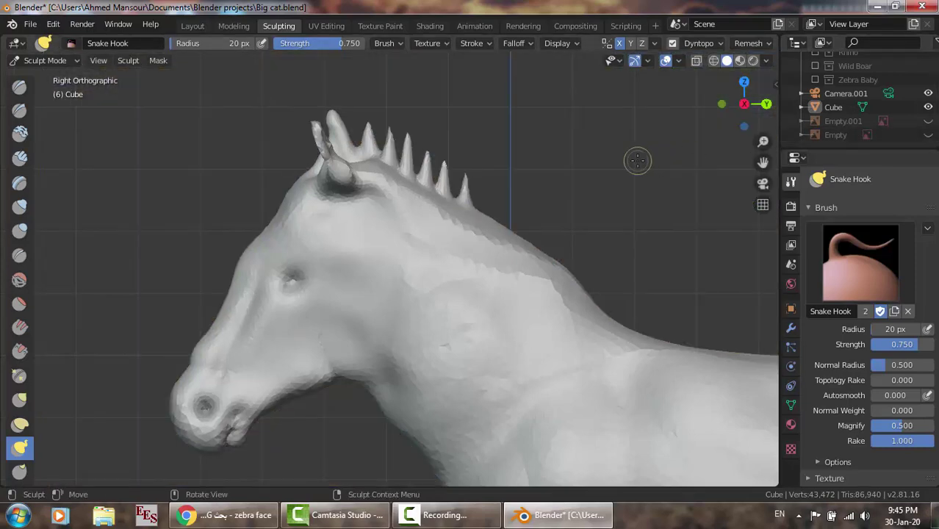
mouse_move(637, 161)
middle_down()
mouse_move(486, 214)
mouse_move(538, 209)
middle_up()
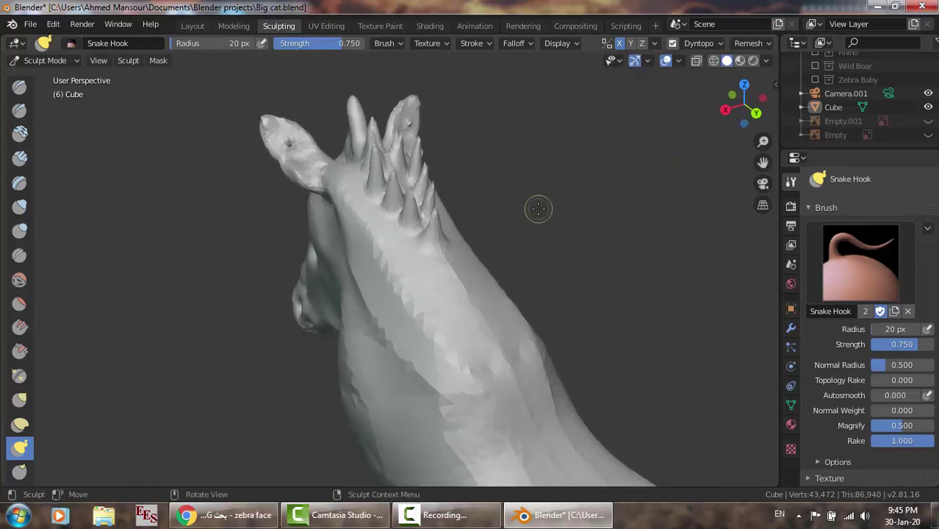
click(19, 279)
mouse_move(438, 239)
mouse_down()
mouse_move(410, 206)
mouse_move(423, 215)
mouse_up()
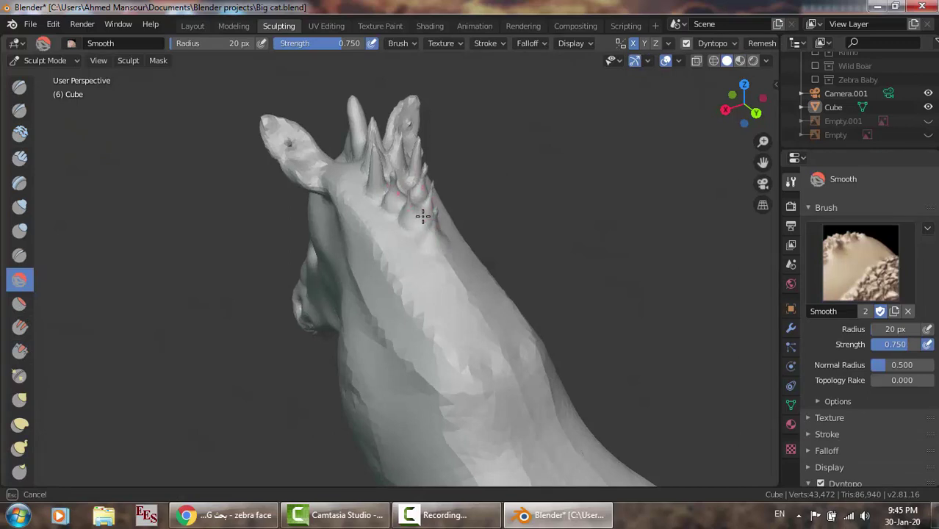
Set the Smooth radius to 50 px and smooth the mane spike bases and neck.
click(895, 329)
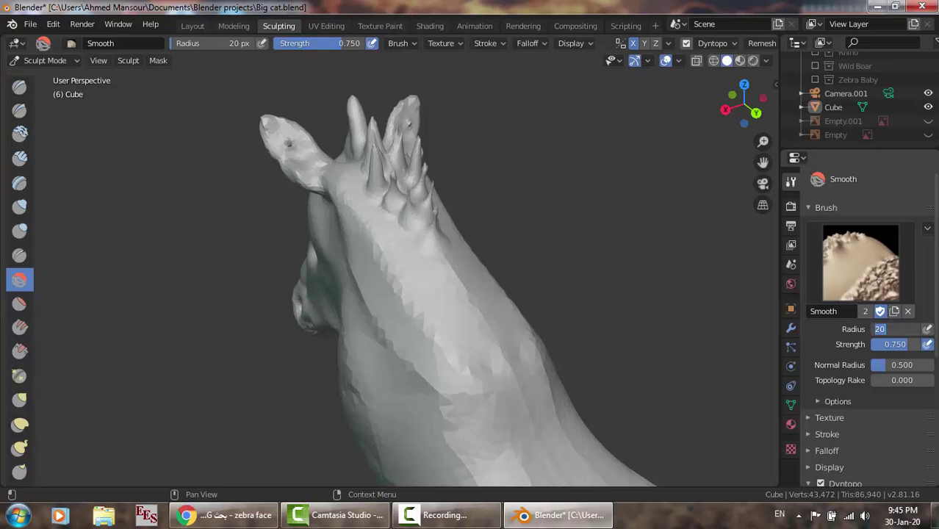
text(50)
key(Return)
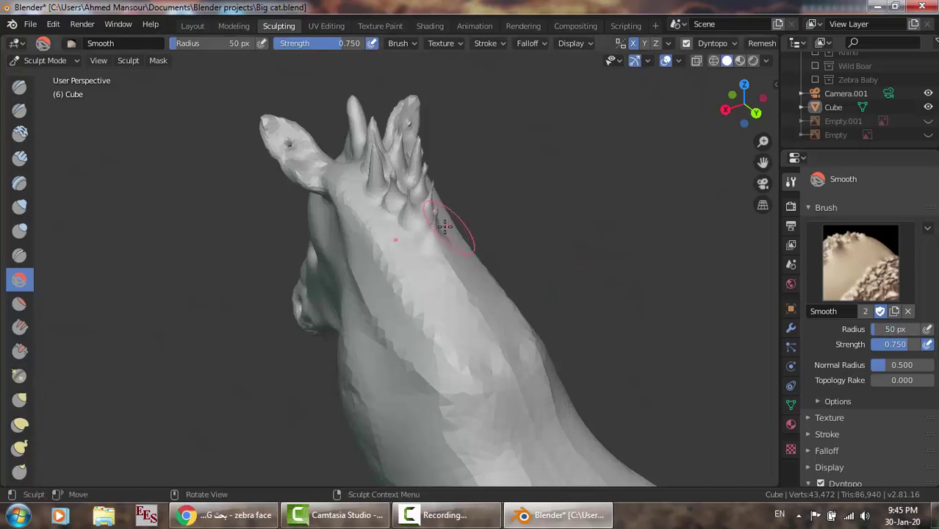
mouse_move(432, 225)
mouse_down()
mouse_move(388, 193)
mouse_move(403, 188)
mouse_move(405, 171)
mouse_up()
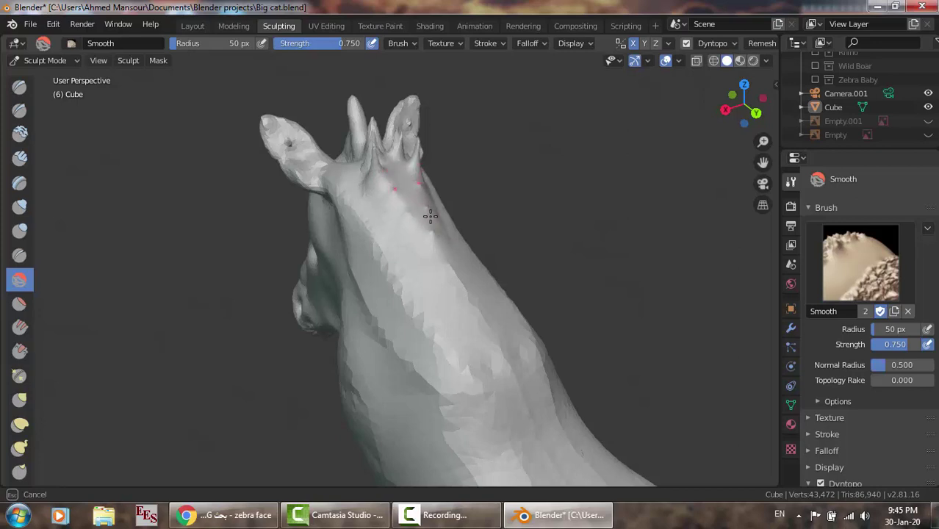
mouse_move(431, 216)
mouse_down()
mouse_move(382, 182)
mouse_move(388, 157)
mouse_move(374, 155)
mouse_move(367, 168)
mouse_up()
middle_drag(367, 168, 461, 157)
mouse_move(428, 166)
mouse_down()
mouse_move(430, 191)
mouse_move(389, 151)
mouse_move(387, 167)
mouse_move(422, 182)
mouse_up()
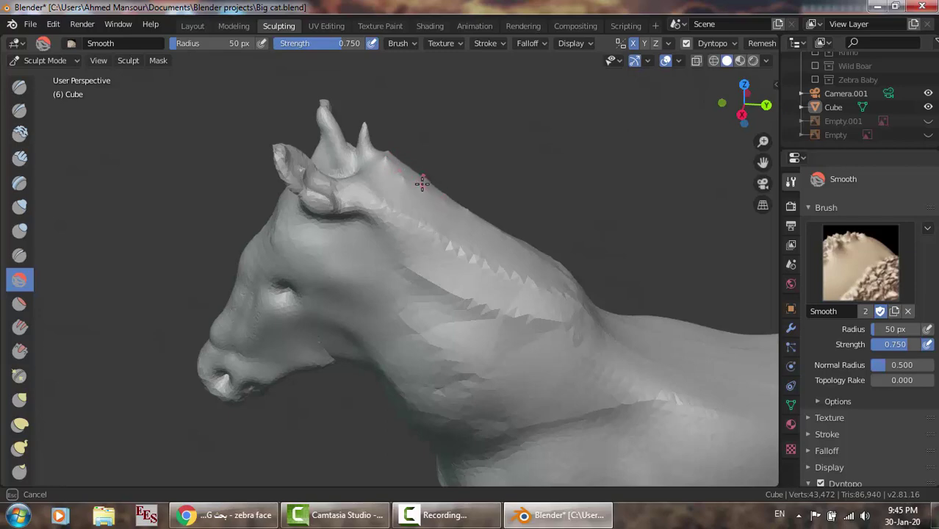
Smooth the faceted patches on the ear tip.
key(KP_3)
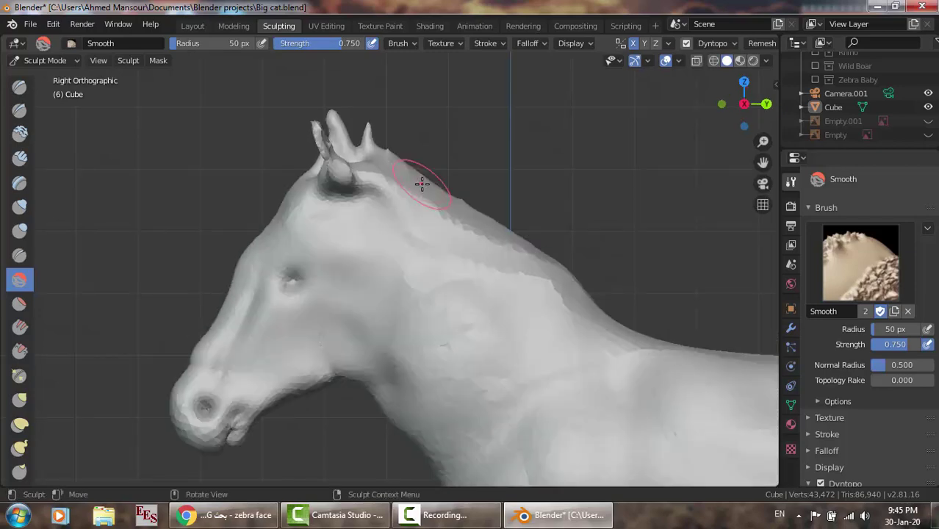
mouse_move(421, 184)
middle_down()
mouse_move(316, 220)
mouse_move(313, 246)
middle_up()
drag(299, 151, 298, 147)
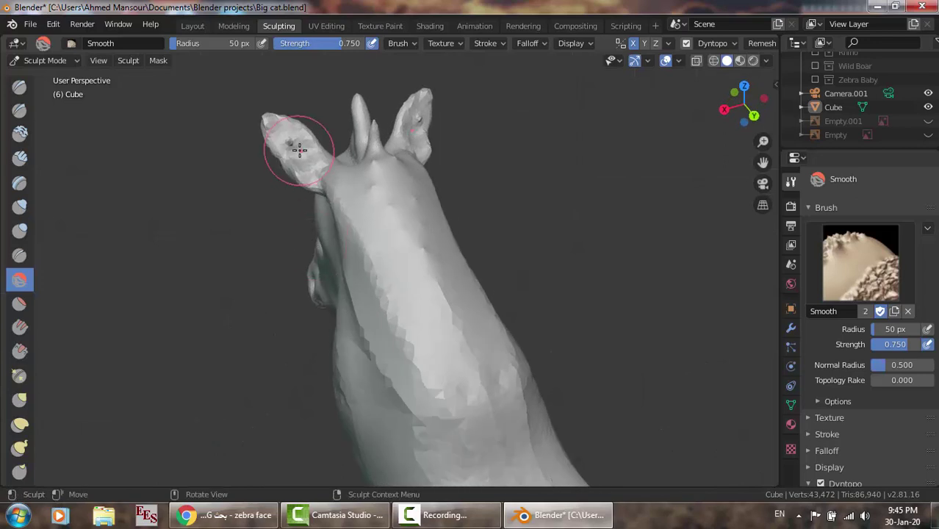
Carve a sharp crease down the front of the zebra's neck with Draw Sharp.
click(26, 115)
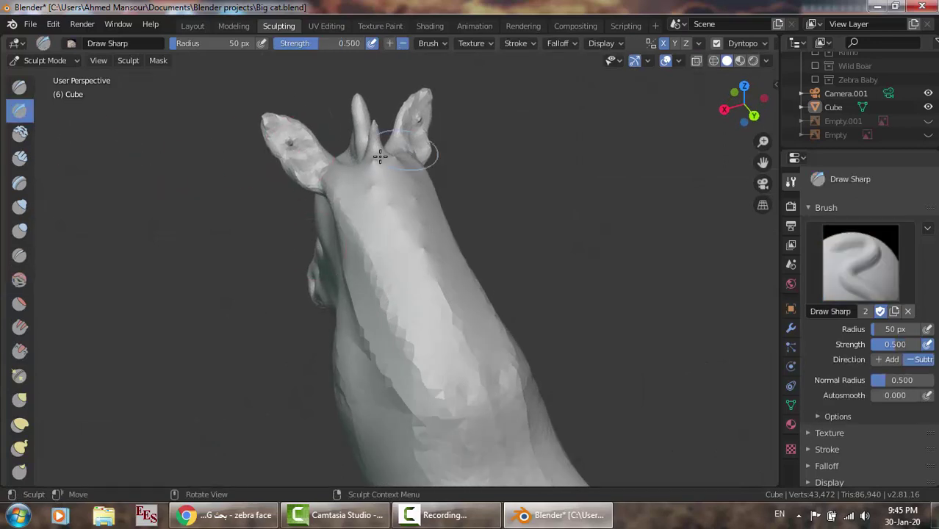
mouse_move(371, 157)
mouse_down()
mouse_move(466, 384)
mouse_move(419, 270)
mouse_up()
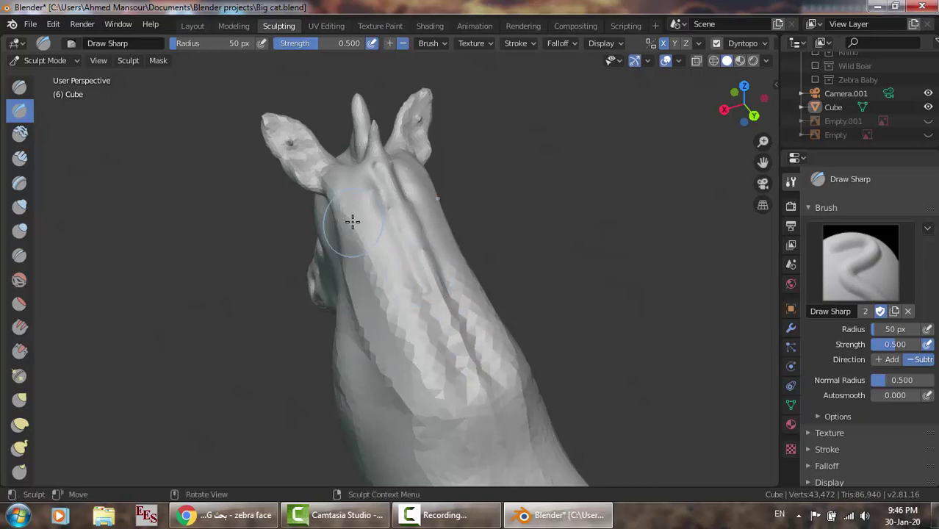
middle_drag(353, 221, 416, 198)
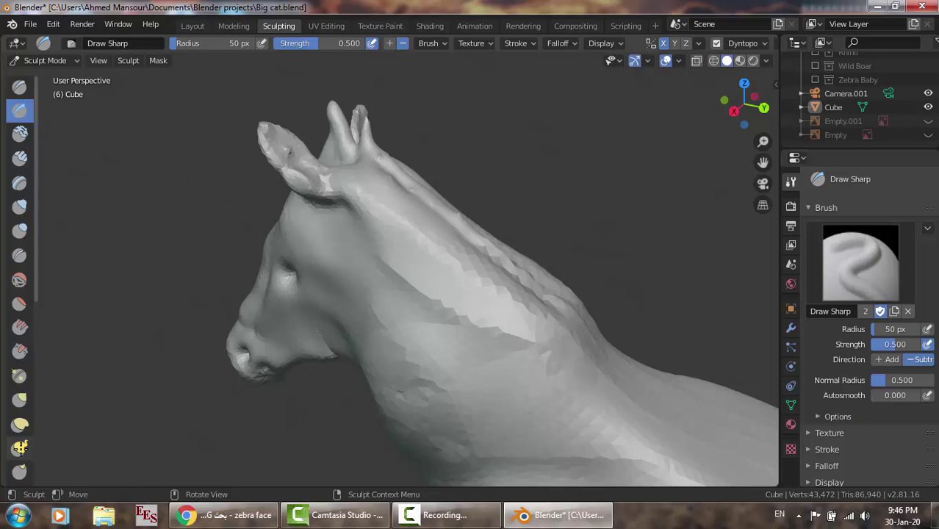
Switch to Snake Hook at 20 px radius and pull a neck spike, undoing the failed one.
click(19, 449)
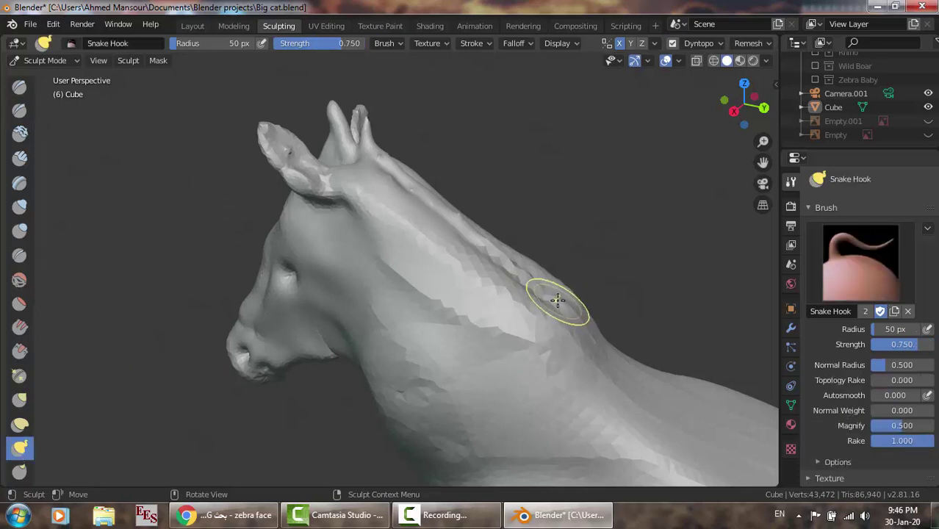
drag(558, 299, 565, 228)
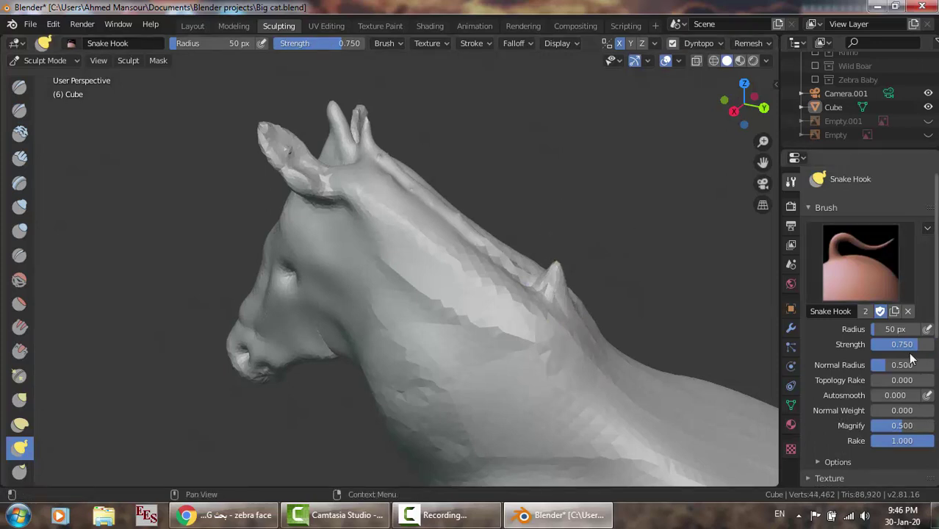
click(895, 330)
text(20)
key(Return)
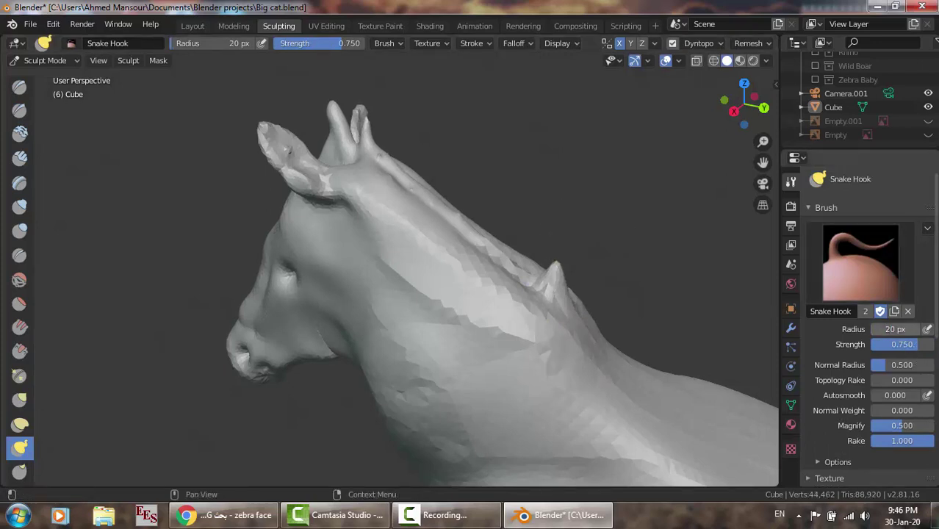
drag(522, 274, 530, 233)
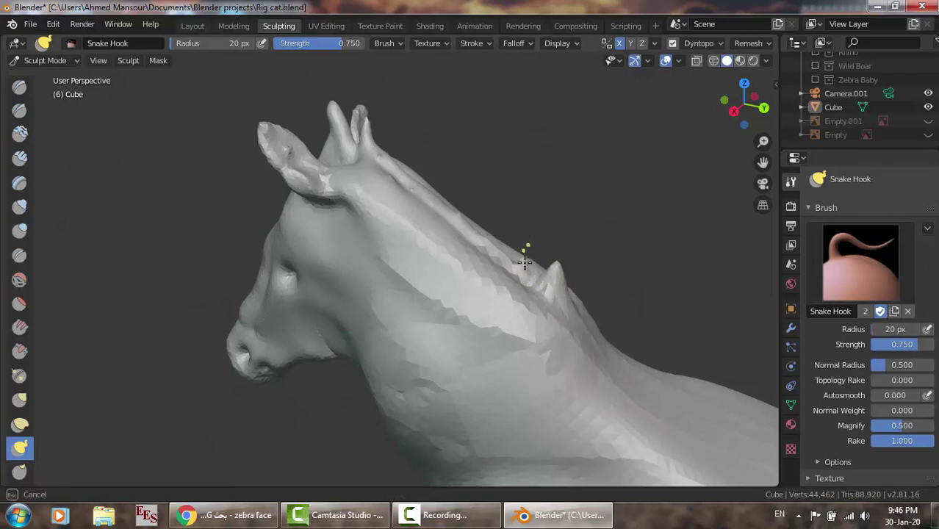
mouse_move(528, 245)
mouse_down()
mouse_move(501, 207)
mouse_move(498, 241)
mouse_move(497, 223)
mouse_move(472, 226)
mouse_move(480, 195)
mouse_move(456, 193)
mouse_move(460, 170)
mouse_up()
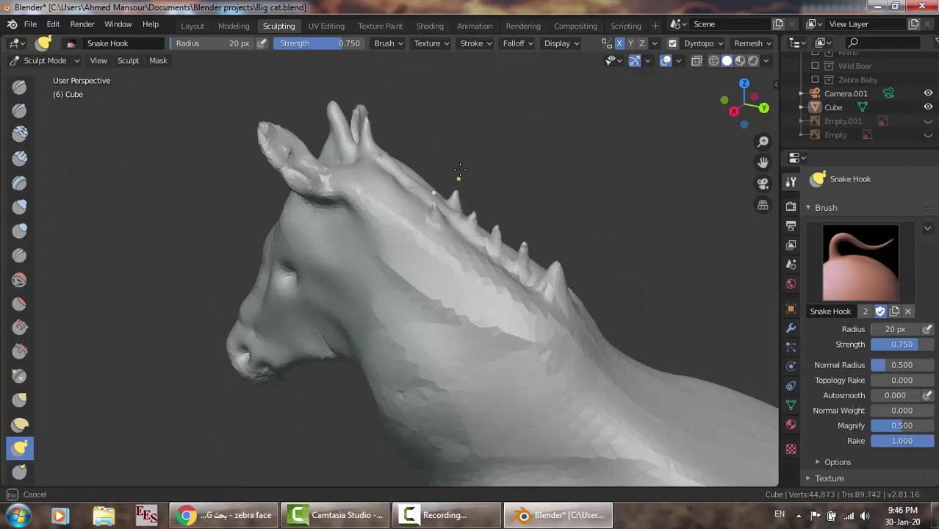
key(ctrl+z)
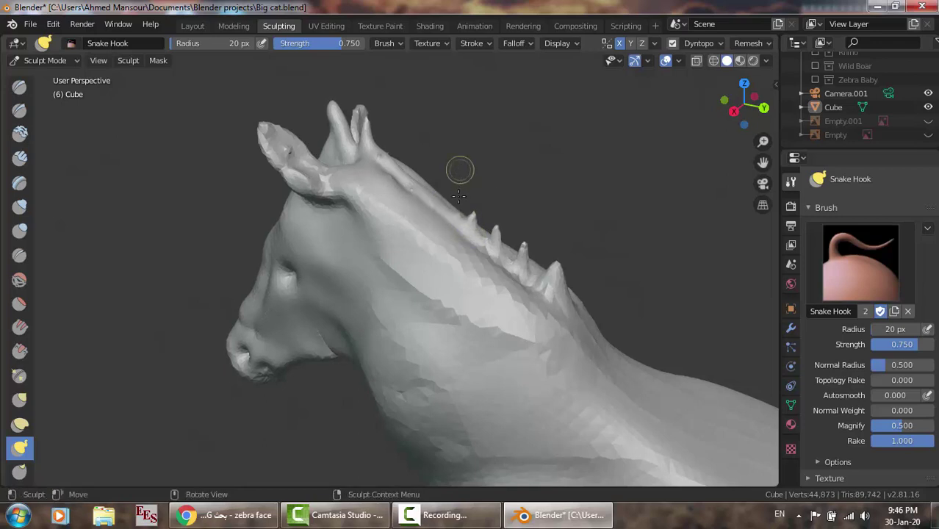
Pull spikes up along the crest from near the ears down the neck.
mouse_move(455, 211)
mouse_down()
mouse_move(457, 188)
mouse_move(439, 158)
mouse_move(383, 120)
mouse_up()
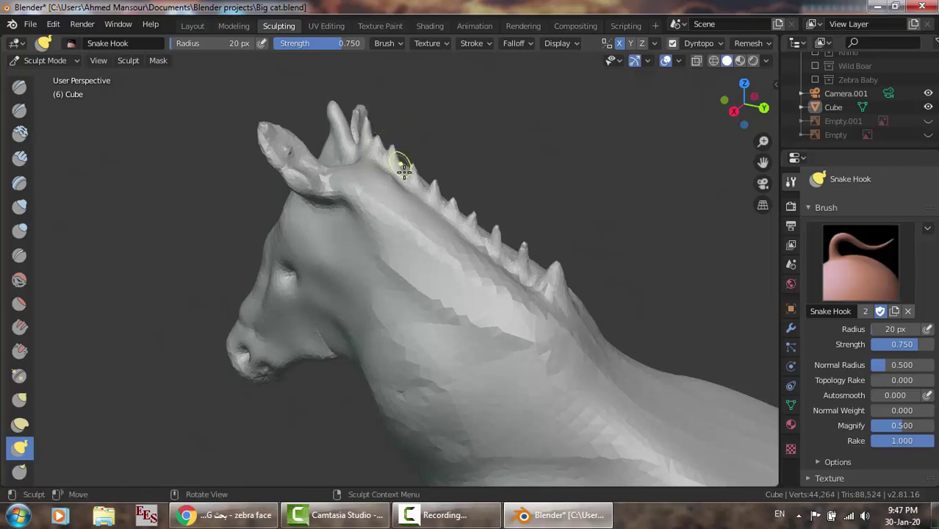
drag(405, 175, 409, 136)
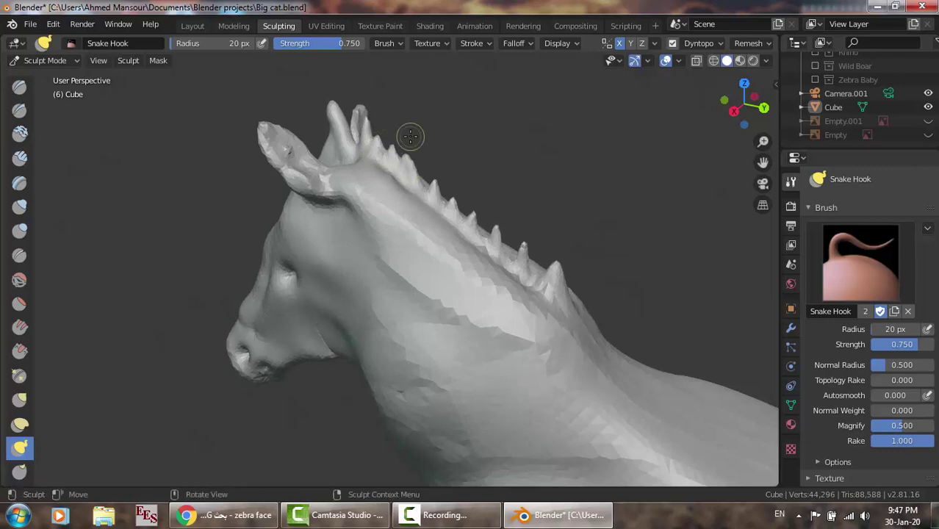
drag(425, 186, 434, 141)
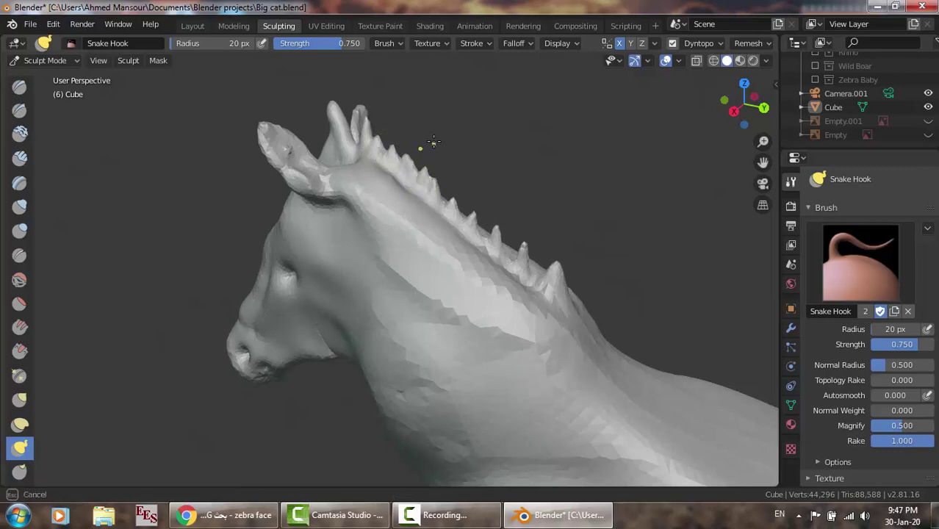
mouse_move(441, 174)
mouse_down()
mouse_move(450, 203)
mouse_move(441, 200)
mouse_move(461, 192)
mouse_move(478, 170)
mouse_up()
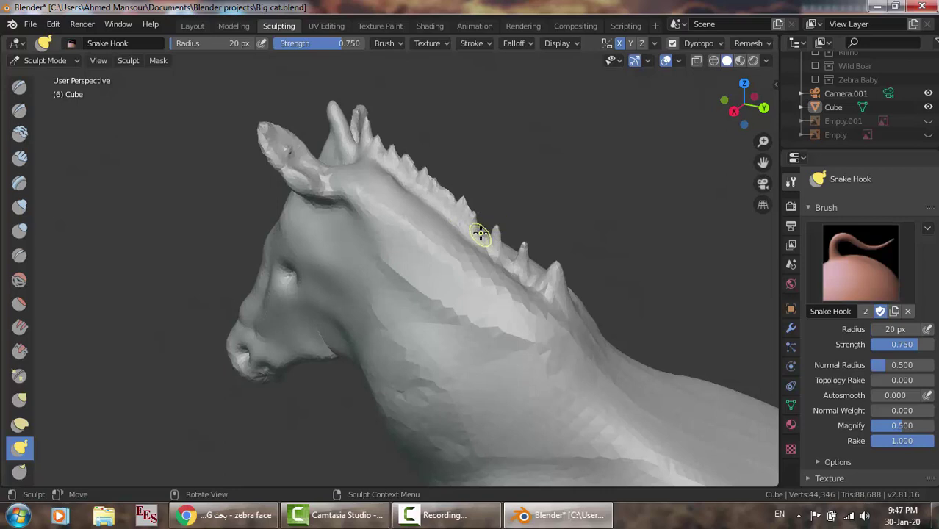
drag(486, 218, 484, 204)
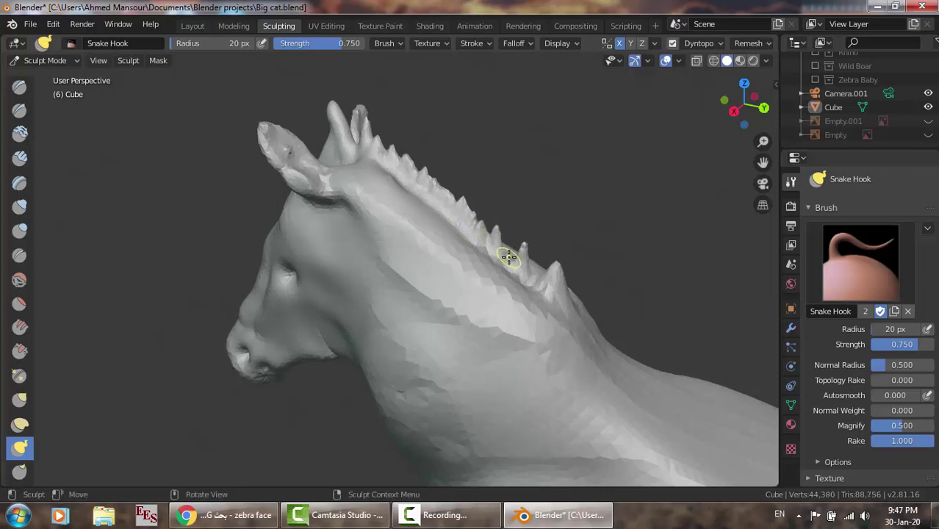
drag(512, 247, 522, 207)
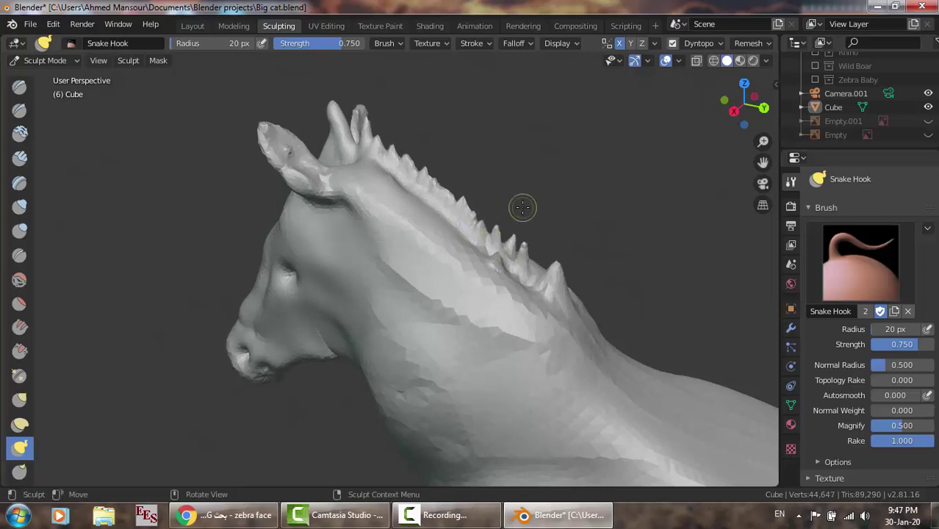
Raise and bend the lower mane spikes into shape.
drag(509, 252, 519, 223)
drag(518, 222, 518, 224)
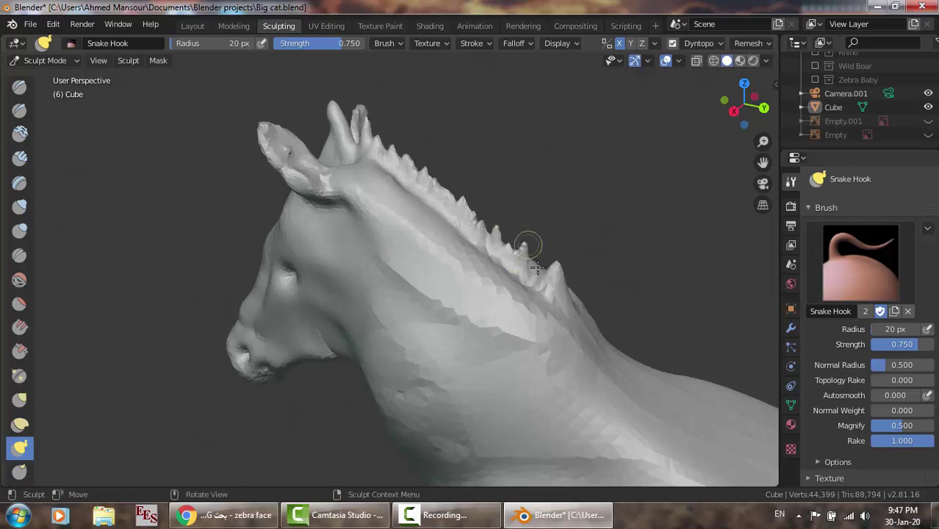
mouse_move(518, 224)
mouse_down()
mouse_move(541, 260)
mouse_move(547, 246)
mouse_up()
middle_drag(548, 246, 583, 230)
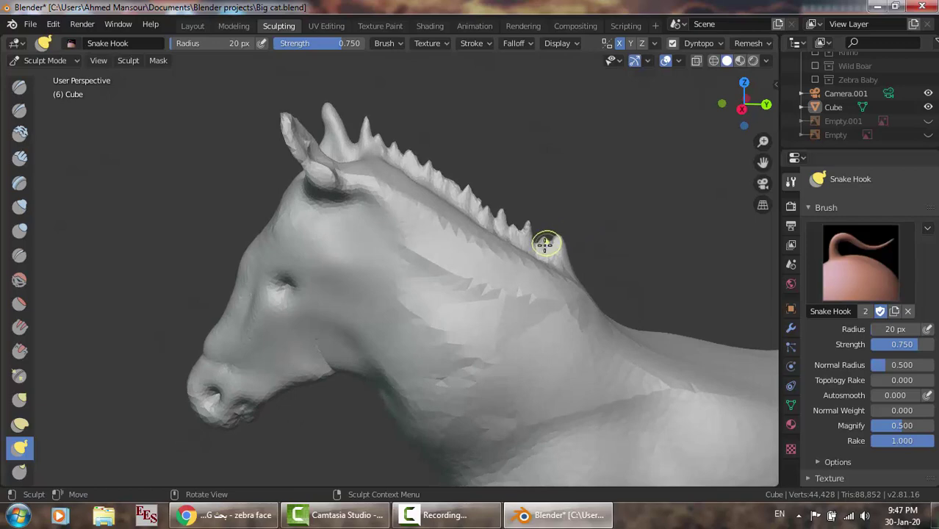
mouse_move(545, 243)
mouse_down()
mouse_move(548, 218)
mouse_move(492, 201)
mouse_up()
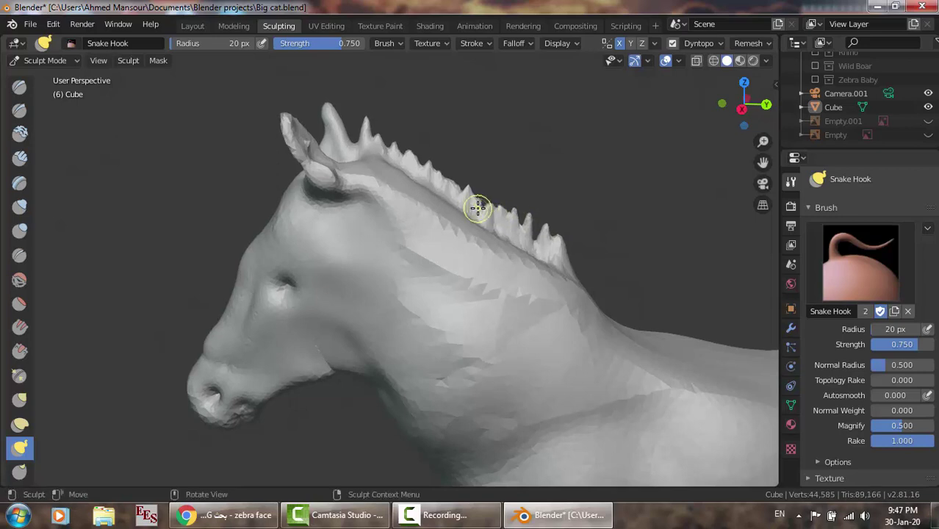
click(20, 110)
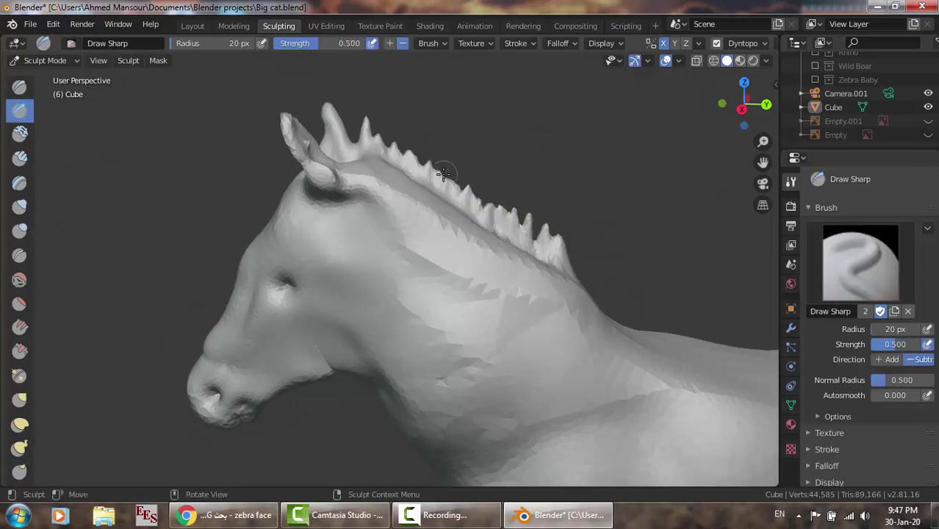
Sharpen the mane ridge with Draw Sharp strokes, checking it from the right side view.
drag(442, 177, 442, 185)
key(KP_3)
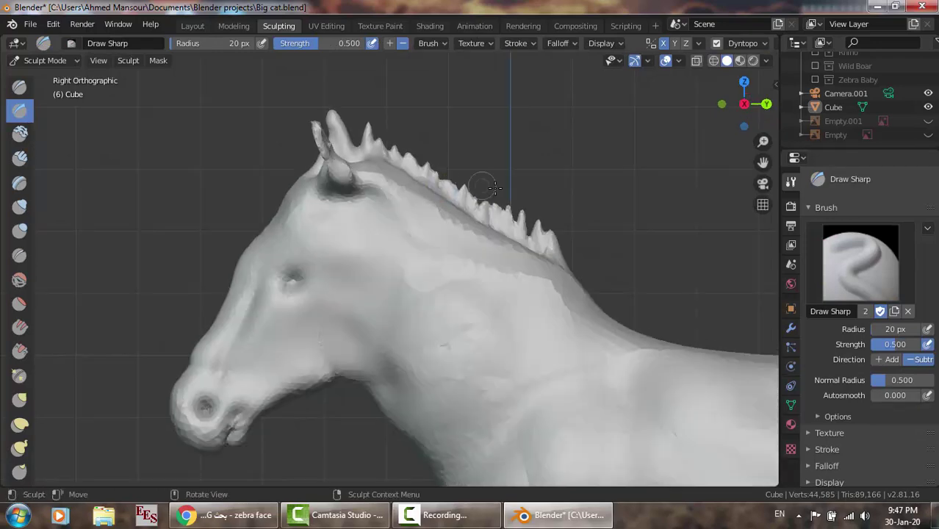
mouse_move(513, 221)
mouse_down()
mouse_move(514, 228)
mouse_move(496, 217)
mouse_up()
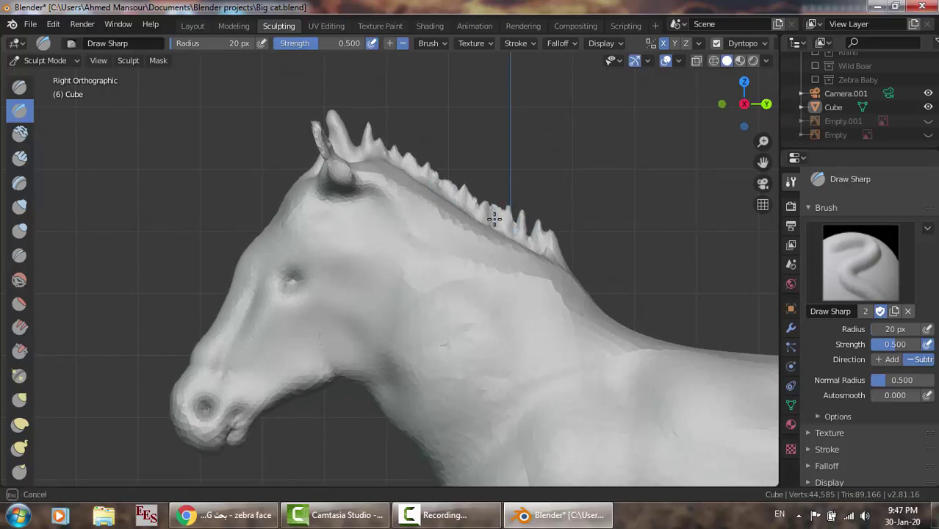
drag(496, 219, 497, 214)
mouse_move(497, 214)
middle_down()
mouse_move(345, 260)
mouse_move(469, 230)
middle_up()
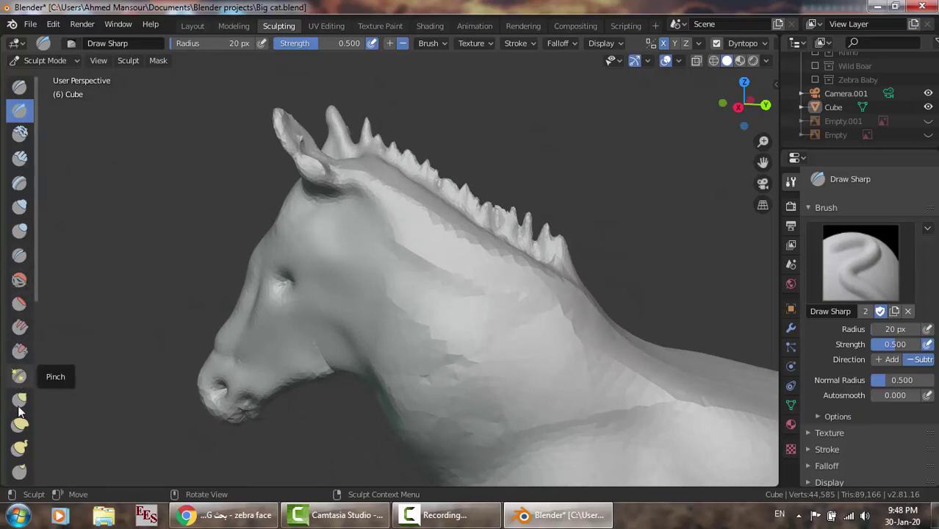
Pull seven new Snake Hook spikes along the mane down to the withers.
click(20, 449)
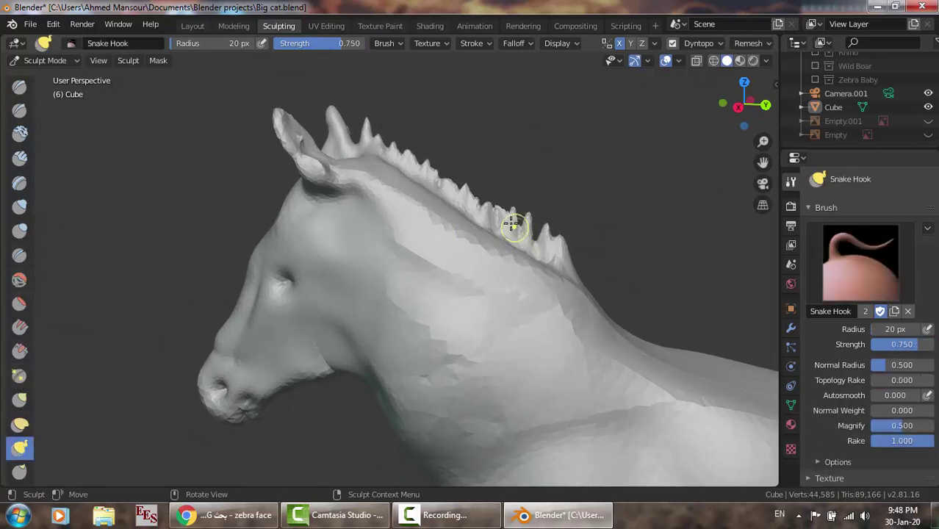
drag(500, 215, 503, 189)
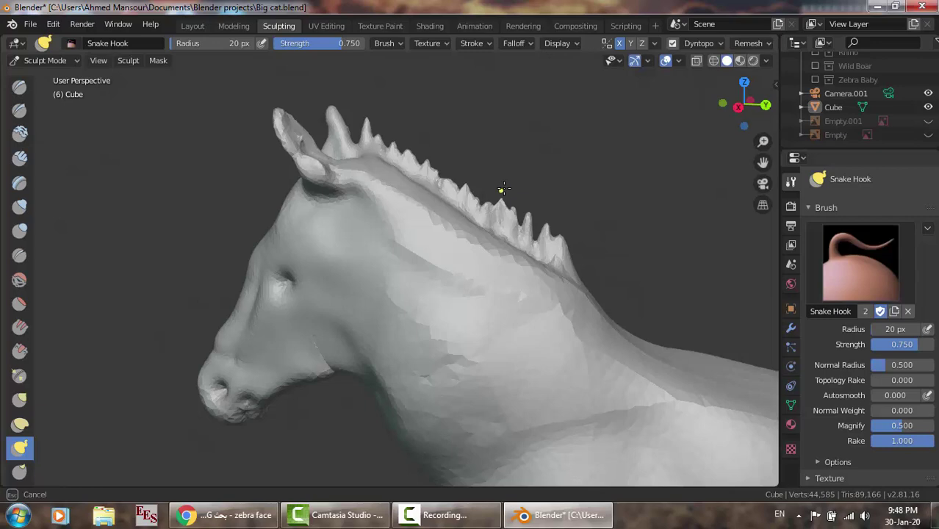
mouse_move(446, 188)
mouse_down()
mouse_move(421, 149)
mouse_move(380, 140)
mouse_move(380, 112)
mouse_up()
drag(455, 186, 474, 167)
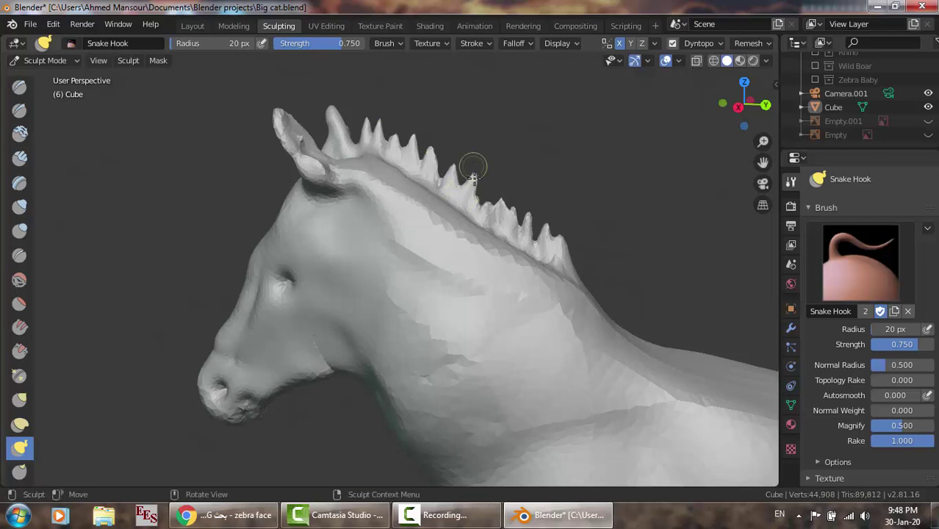
drag(479, 209, 496, 177)
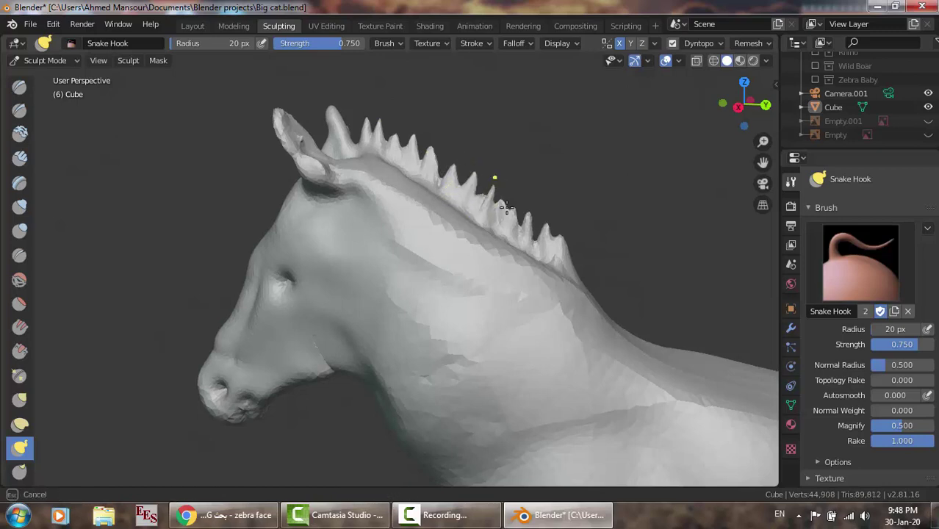
drag(509, 221, 514, 206)
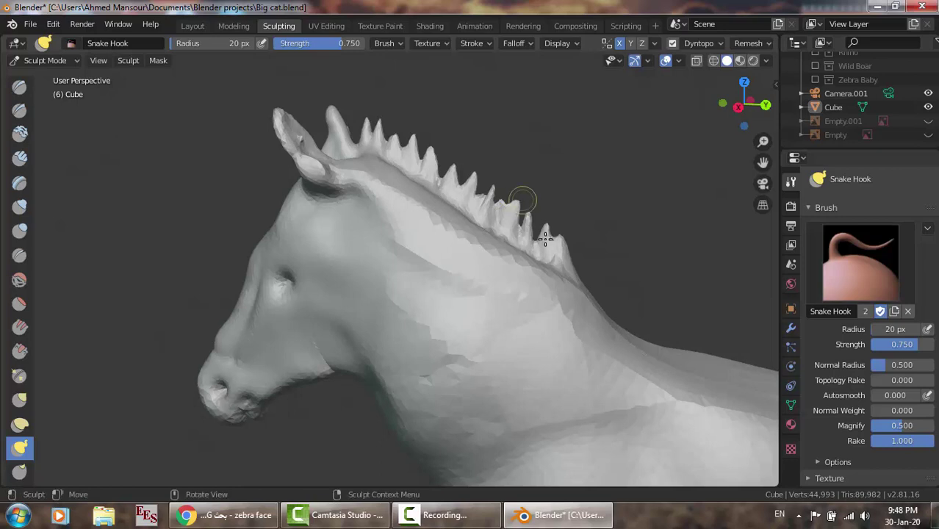
mouse_move(558, 254)
mouse_down()
mouse_move(571, 227)
mouse_move(550, 214)
mouse_up()
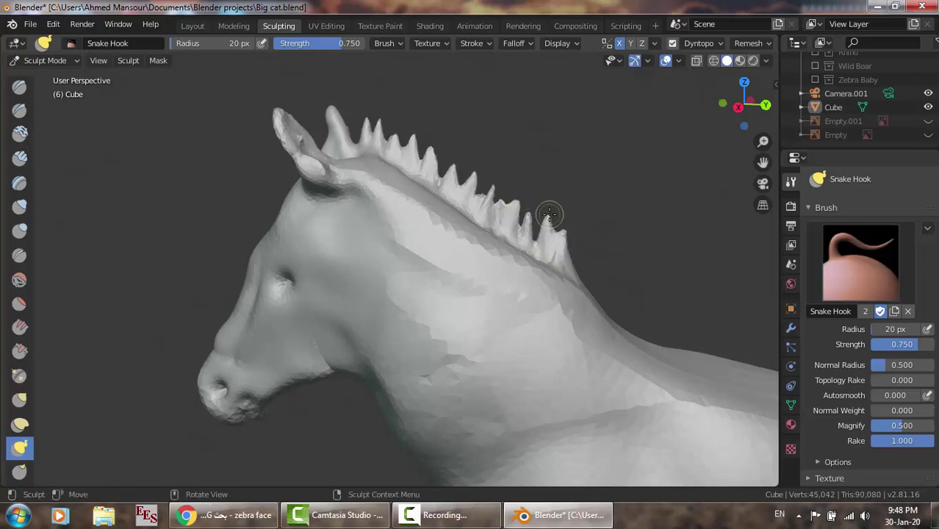
drag(533, 229, 542, 197)
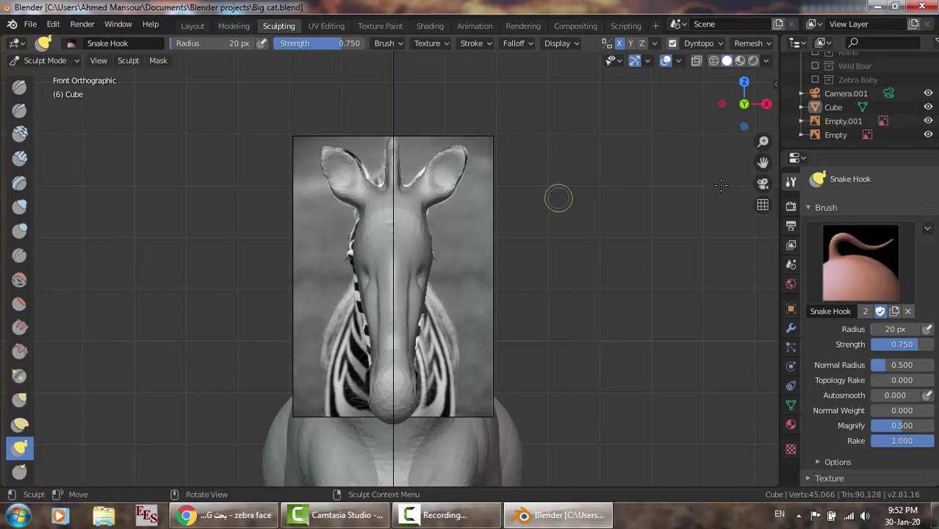
Frame the full-body side zebra reference photo in the right orthographic view.
key(KP_3)
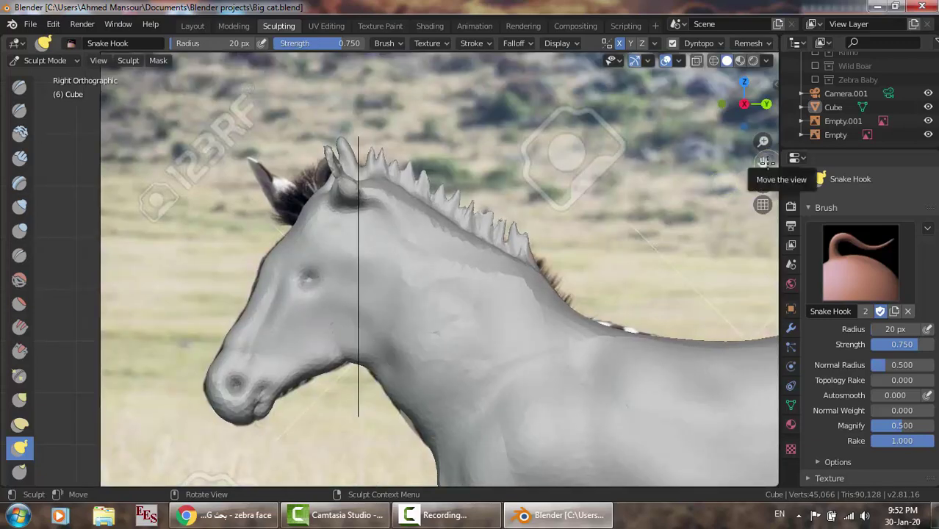
drag(764, 162, 569, 95)
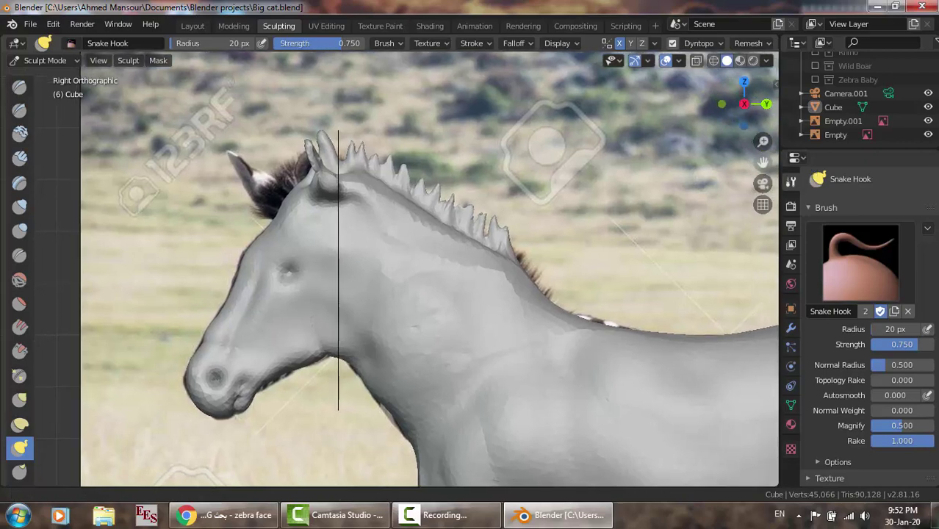
scroll(656, 220, down, 3)
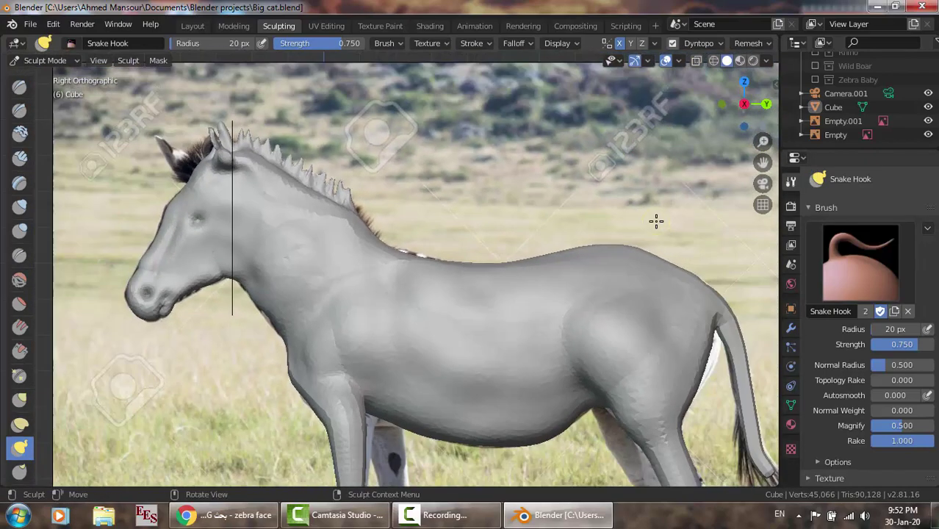
scroll(657, 221, down, 2)
scroll(657, 221, down, 2)
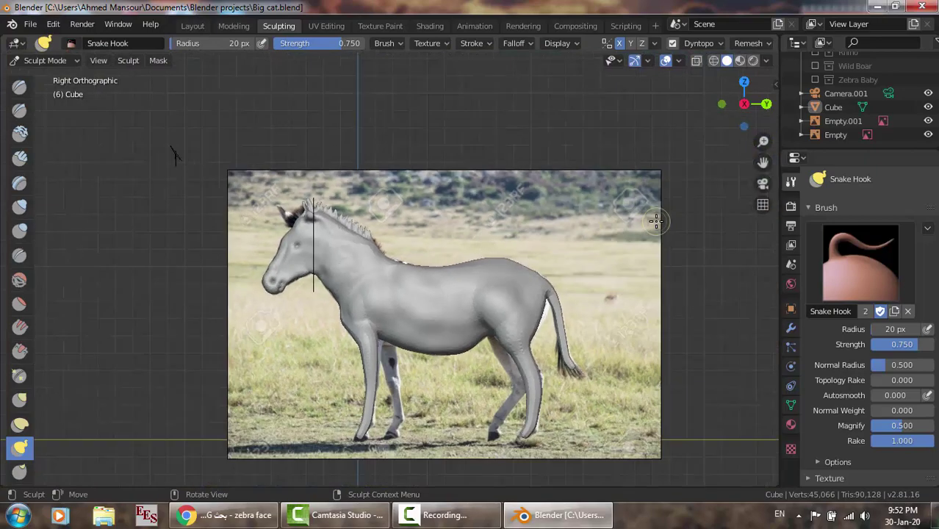
drag(763, 163, 763, 129)
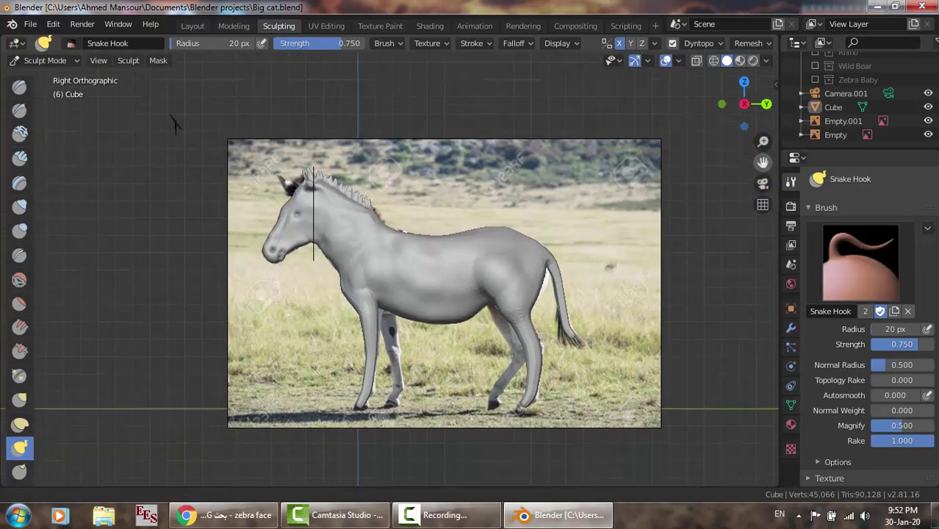
scroll(552, 301, up, 2)
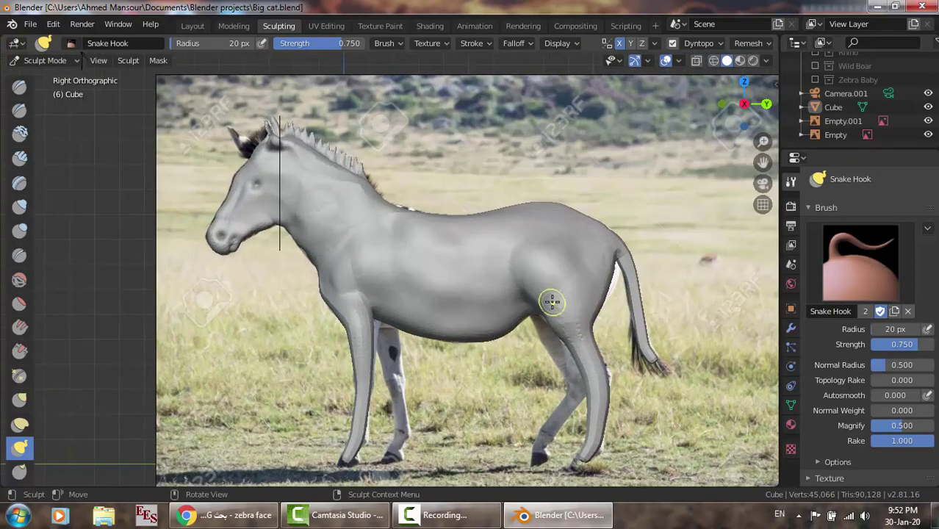
Hide the front reference image, and hide then re-show the sculpt to compare it with the photo.
click(928, 121)
click(928, 108)
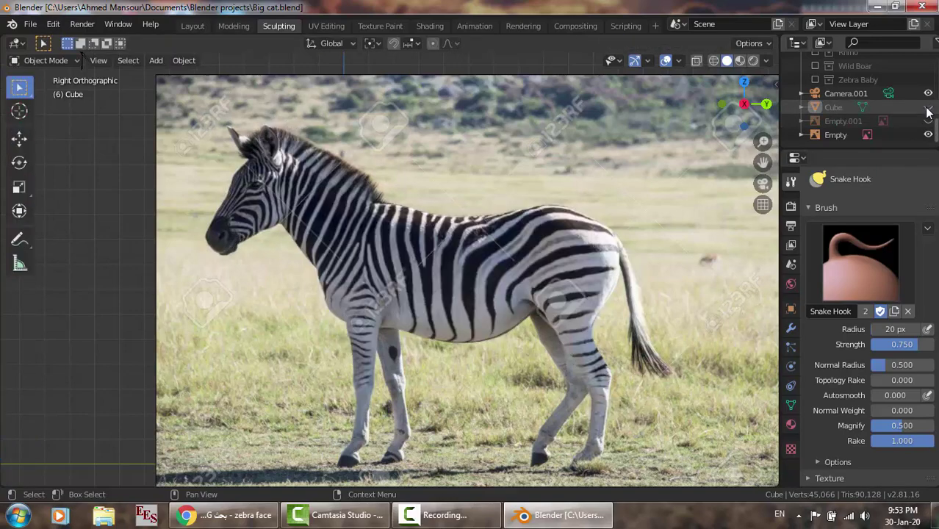
click(929, 107)
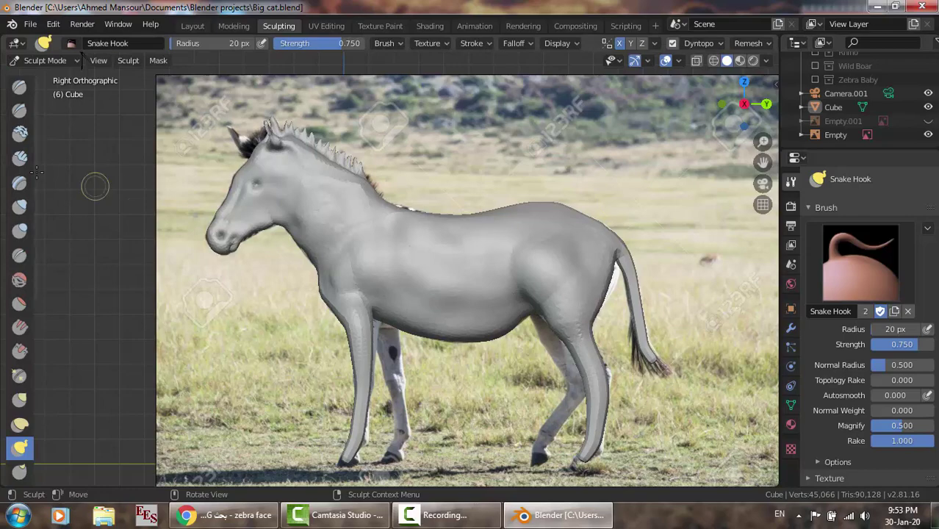
Inflate the upper front leg and belly with the Inflate brush, then toggle the Cube to compare.
click(20, 207)
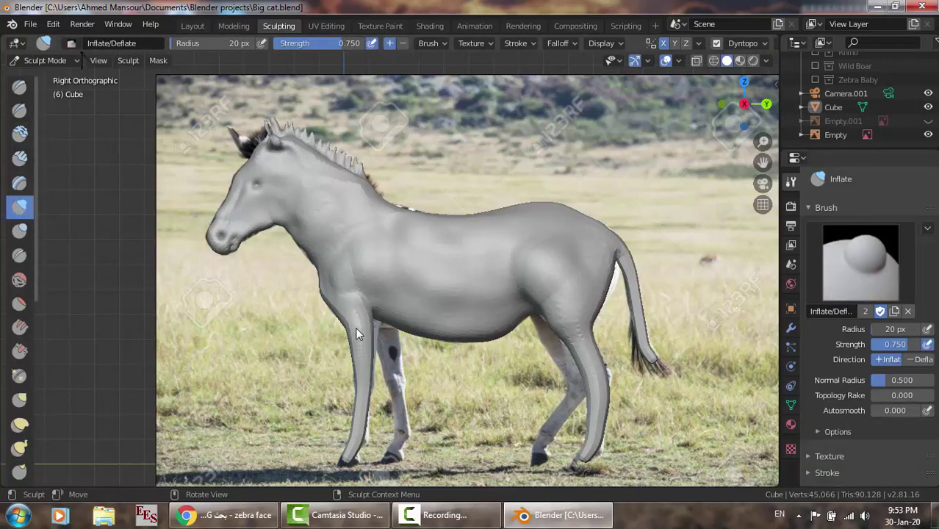
middle_drag(352, 331, 365, 321)
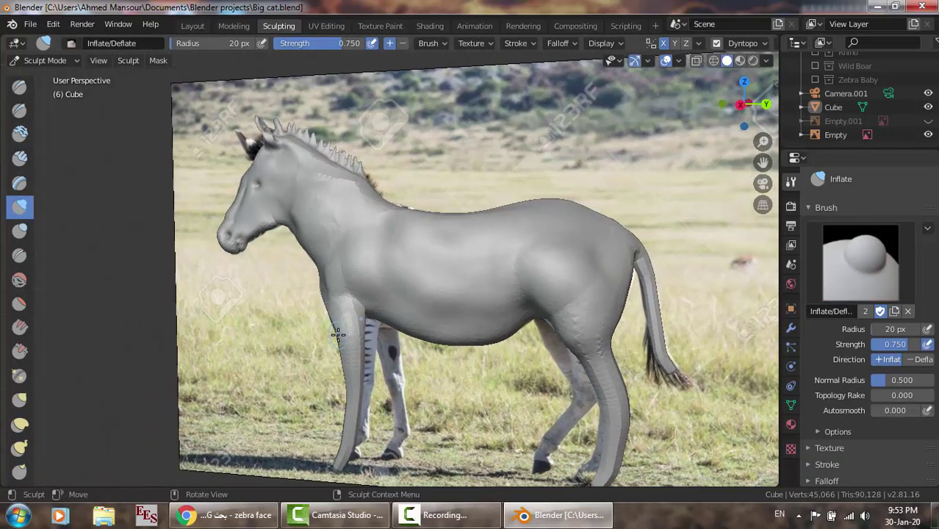
drag(365, 322, 368, 315)
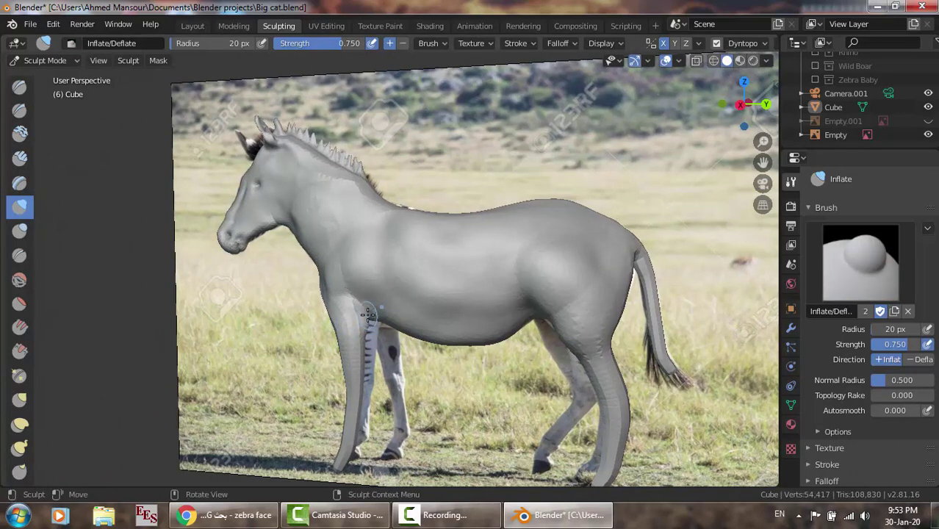
key(KP_3)
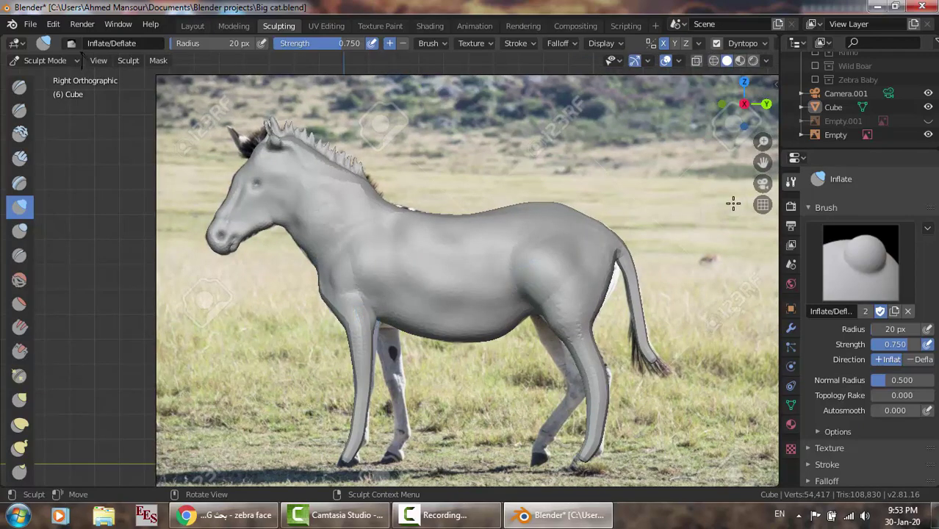
drag(372, 343, 375, 331)
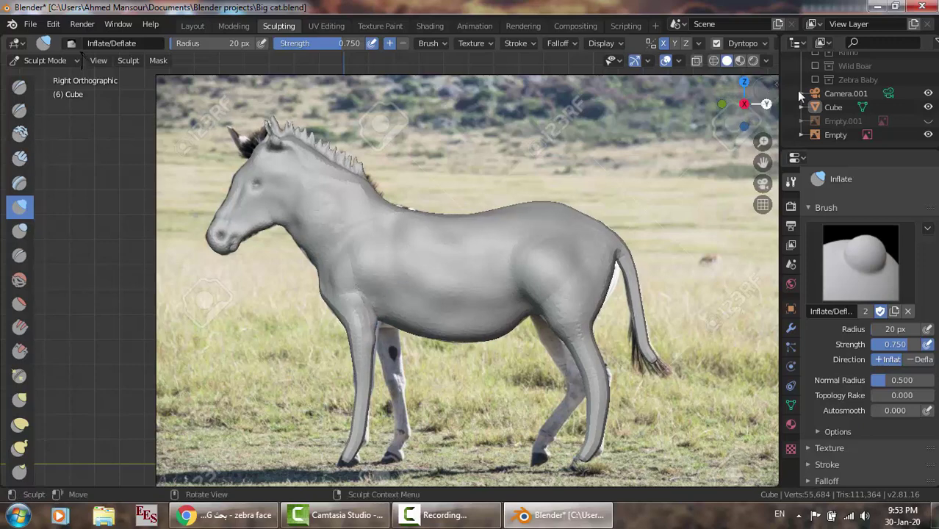
click(929, 108)
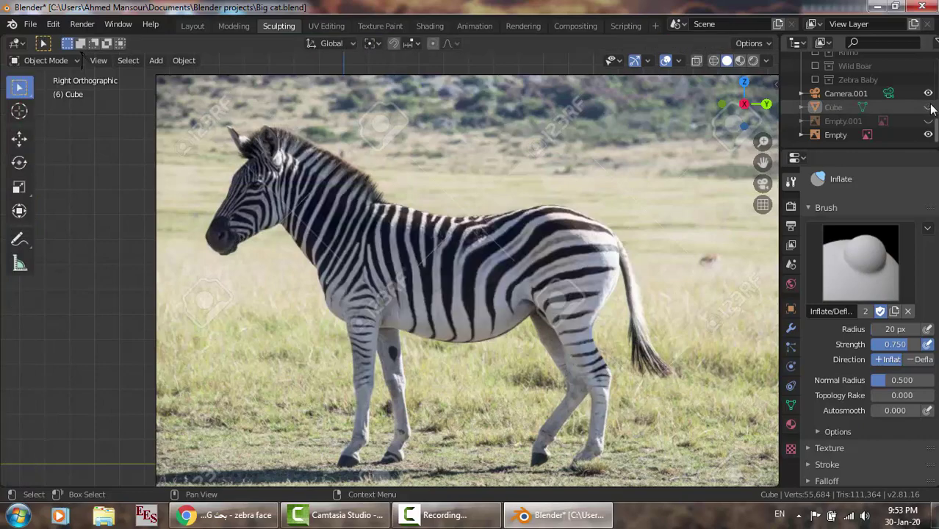
click(930, 108)
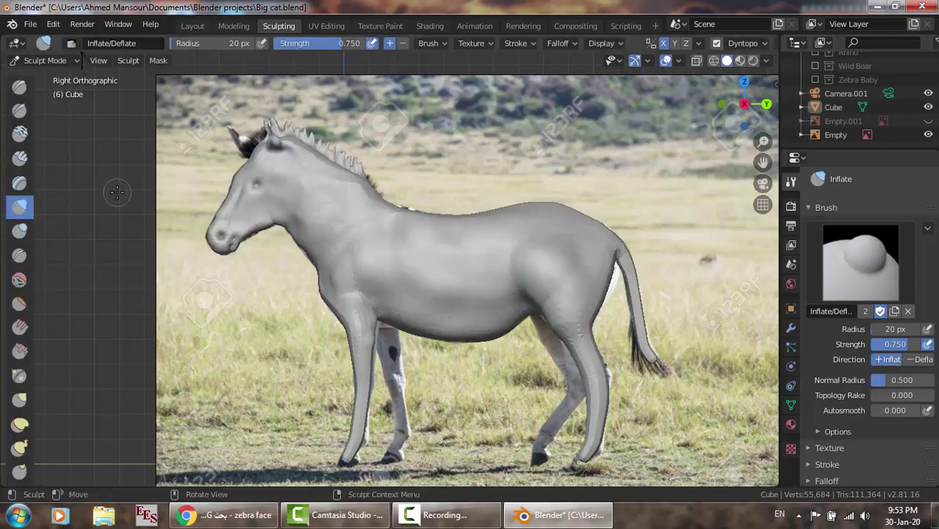
Carve Crease brush folds where the front leg meets the chest and behind the shoulder.
click(19, 256)
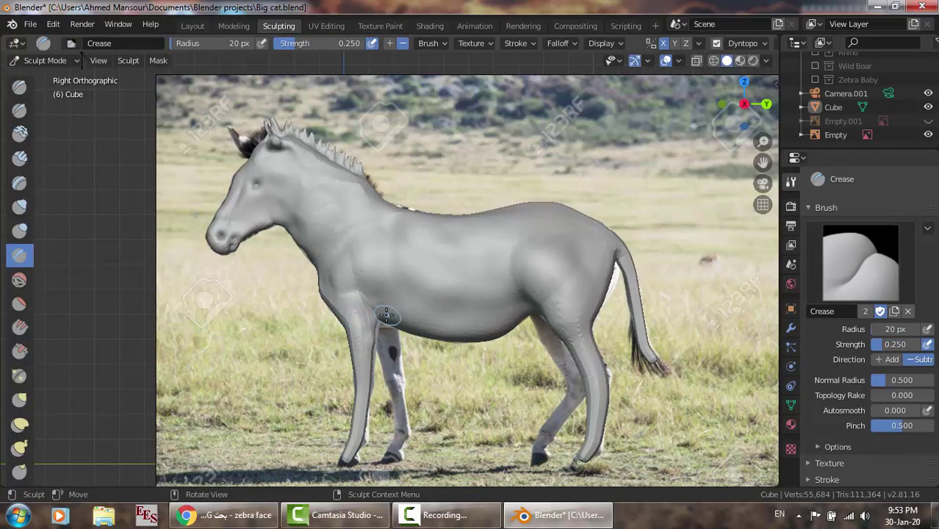
mouse_move(384, 316)
mouse_down()
mouse_move(367, 291)
mouse_move(371, 266)
mouse_move(378, 306)
mouse_move(370, 276)
mouse_up()
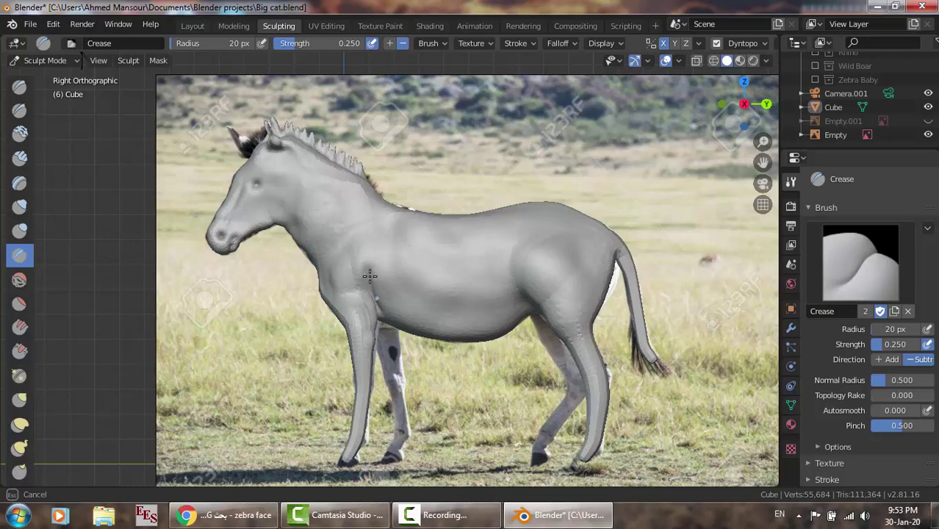
drag(380, 316, 379, 316)
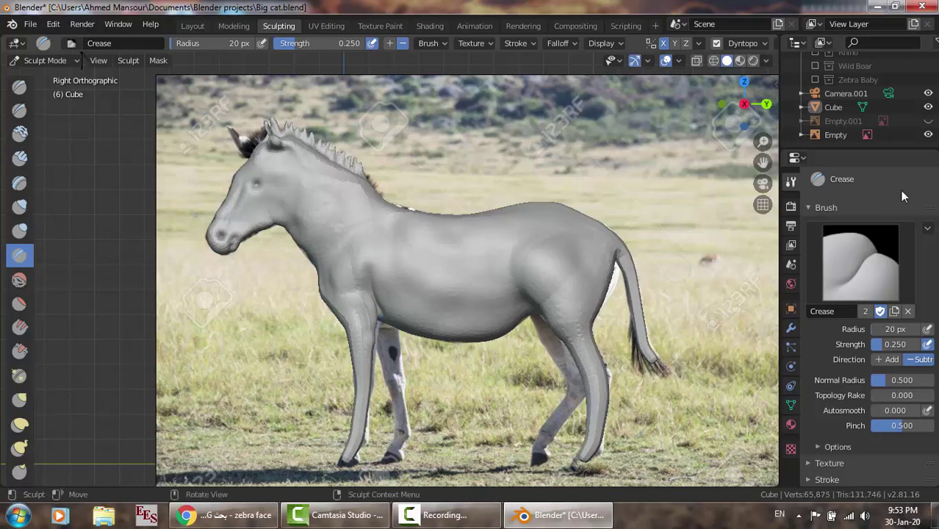
click(928, 107)
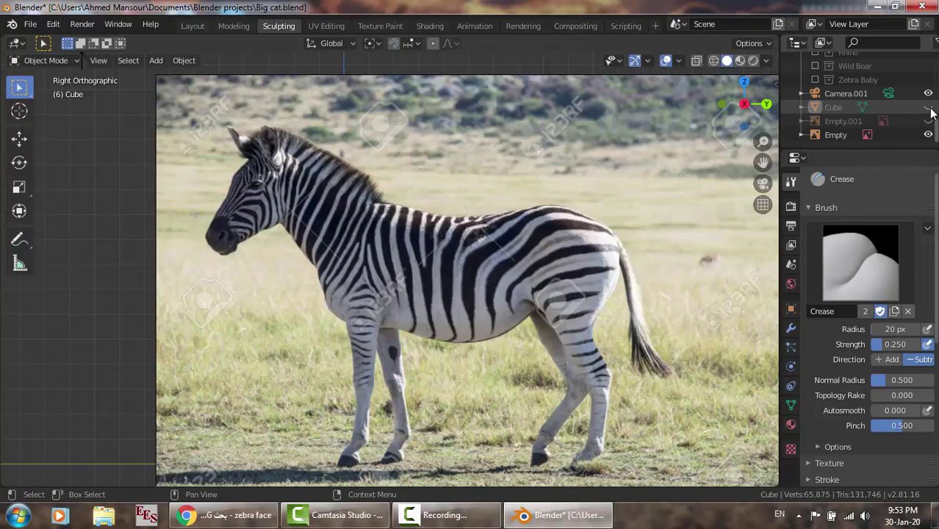
key(ctrl+z)
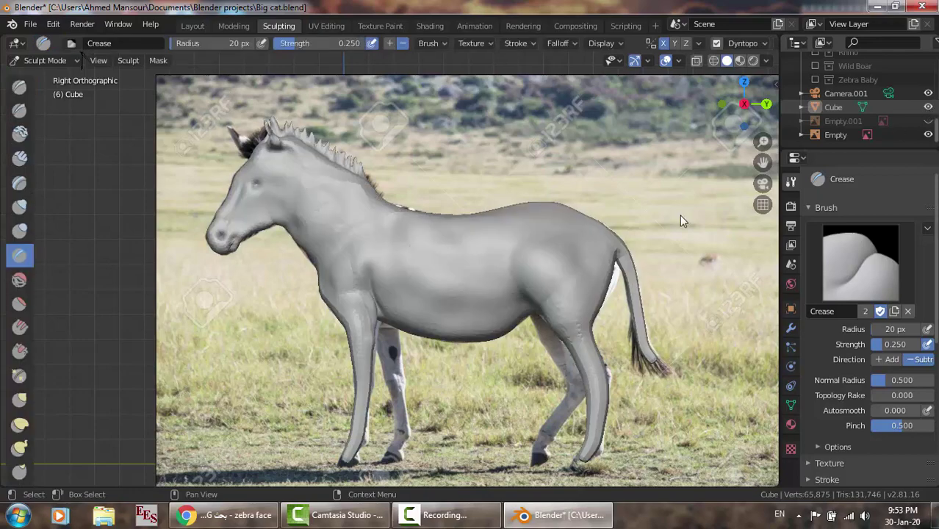
Crease the hip, back and flank, undoing the last two unwanted strokes.
drag(525, 300, 521, 256)
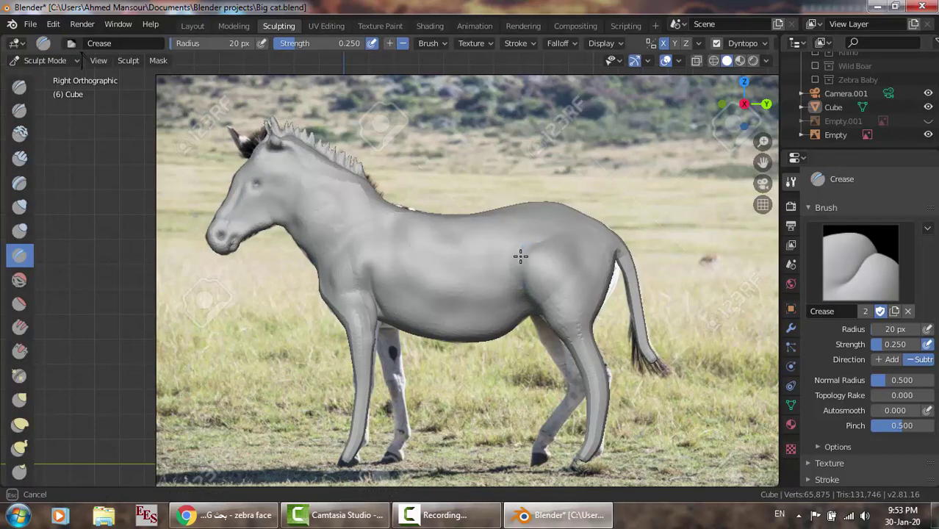
mouse_move(533, 297)
mouse_down()
mouse_move(524, 248)
mouse_move(542, 234)
mouse_up()
drag(526, 286, 529, 301)
drag(524, 254, 523, 252)
drag(534, 301, 527, 273)
drag(533, 292, 530, 295)
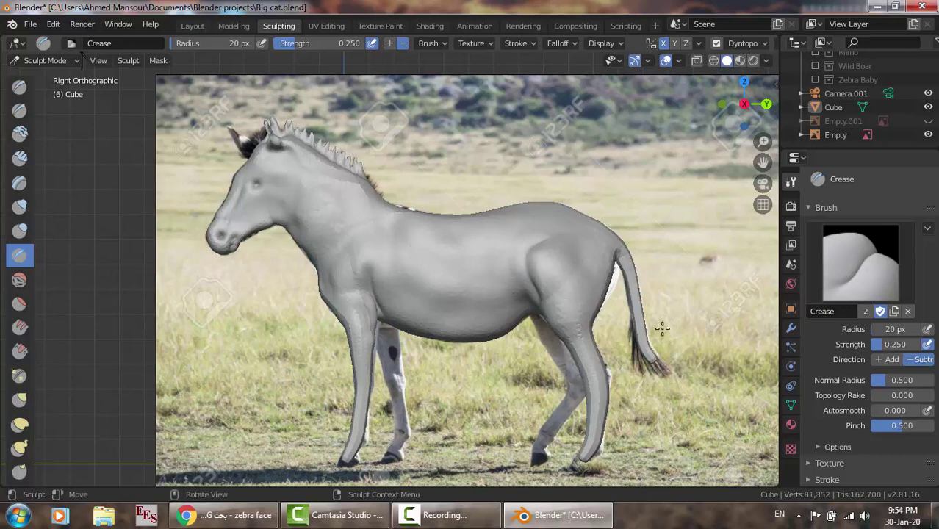
key(ctrl)
key(ctrl+z)
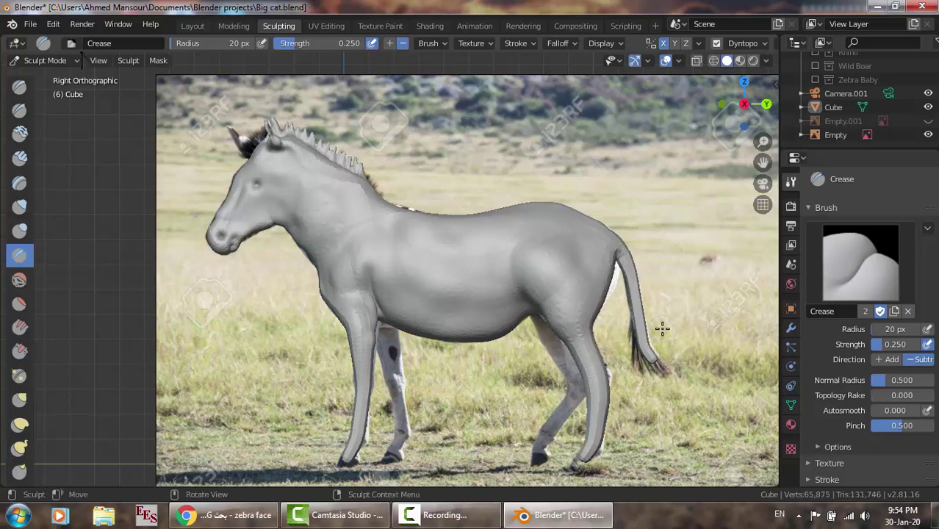
key(ctrl)
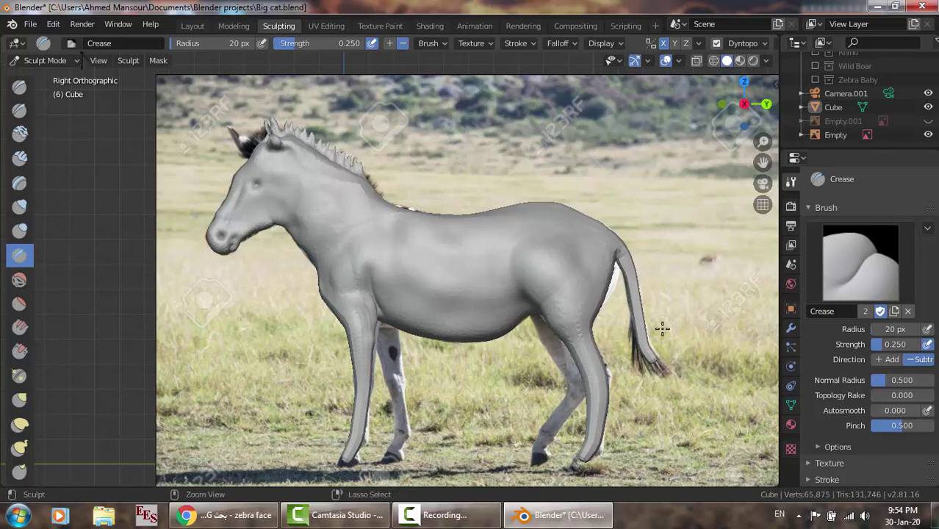
key(ctrl+z)
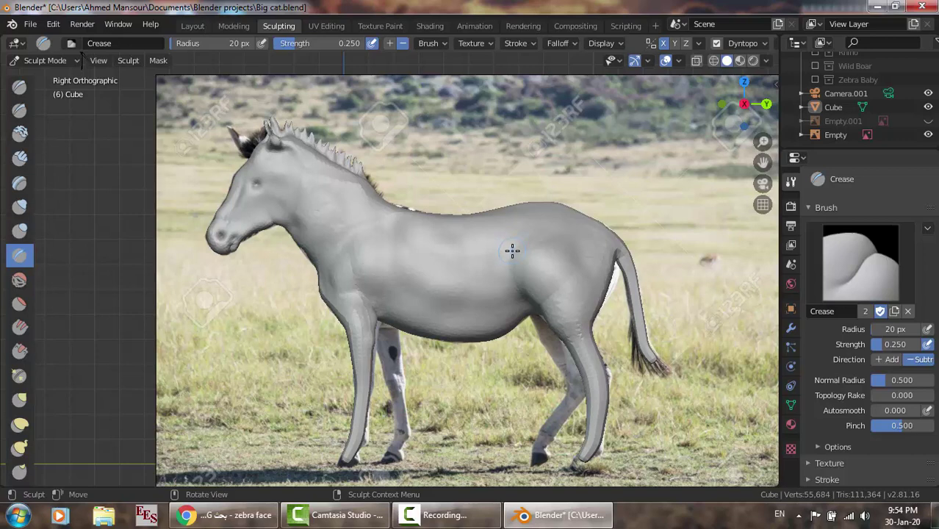
Carve a crease down the middle of the body and one near the front leg, checking against the photo.
drag(512, 250, 512, 275)
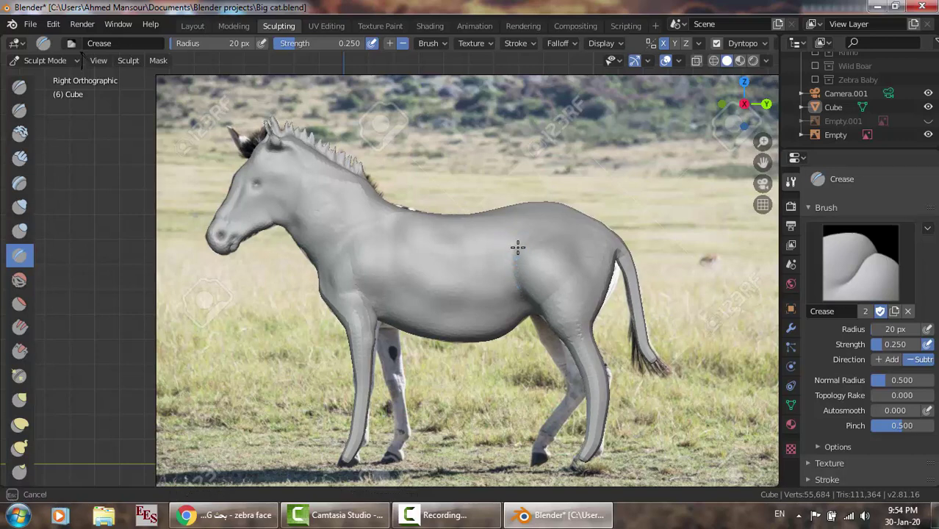
drag(526, 239, 514, 262)
mouse_move(466, 302)
mouse_down()
mouse_move(376, 313)
mouse_move(383, 322)
mouse_move(378, 312)
mouse_up()
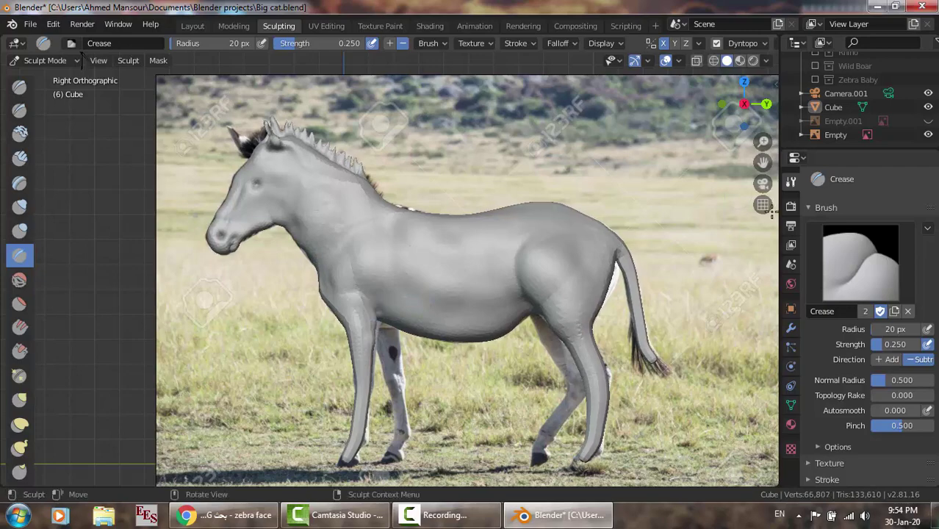
click(928, 108)
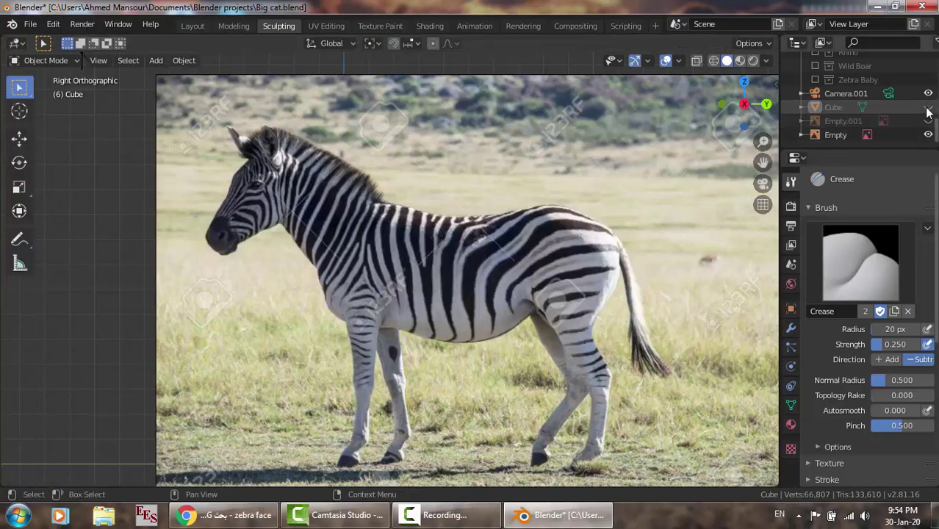
key(ctrl+z)
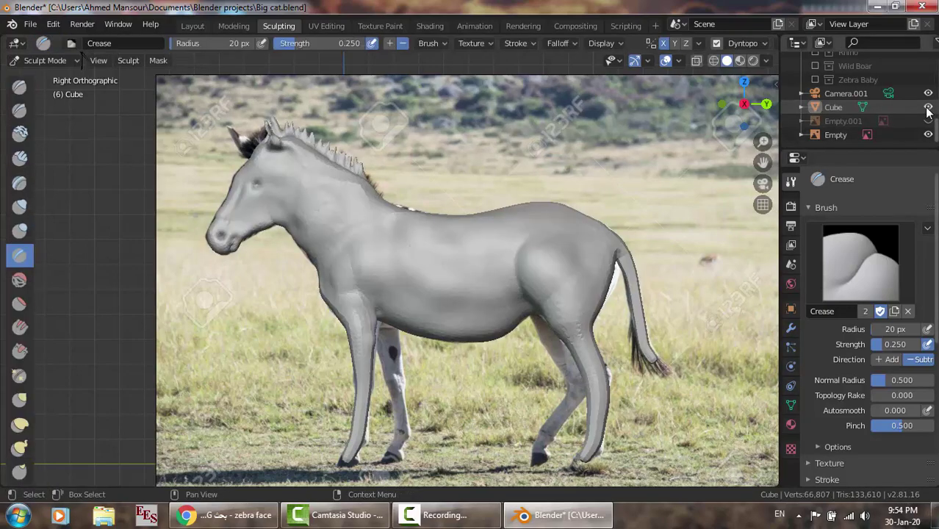
key(ctrl+shift+z)
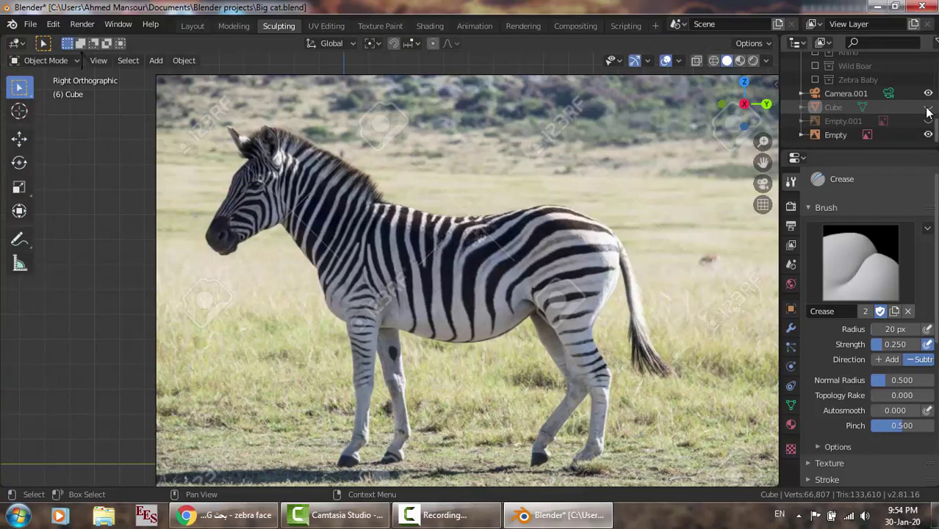
key(ctrl+z)
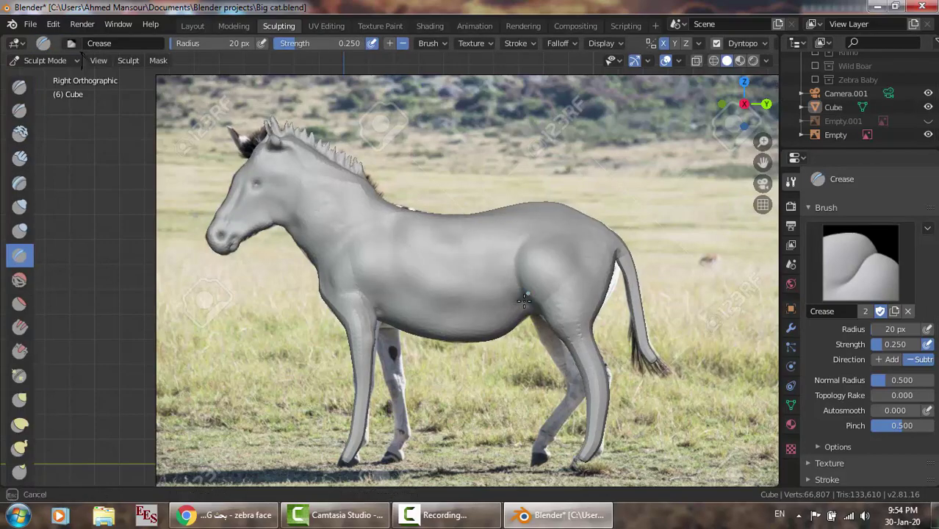
Crease a fold along the belly and bring the front legs and hooves into view.
drag(527, 293, 522, 303)
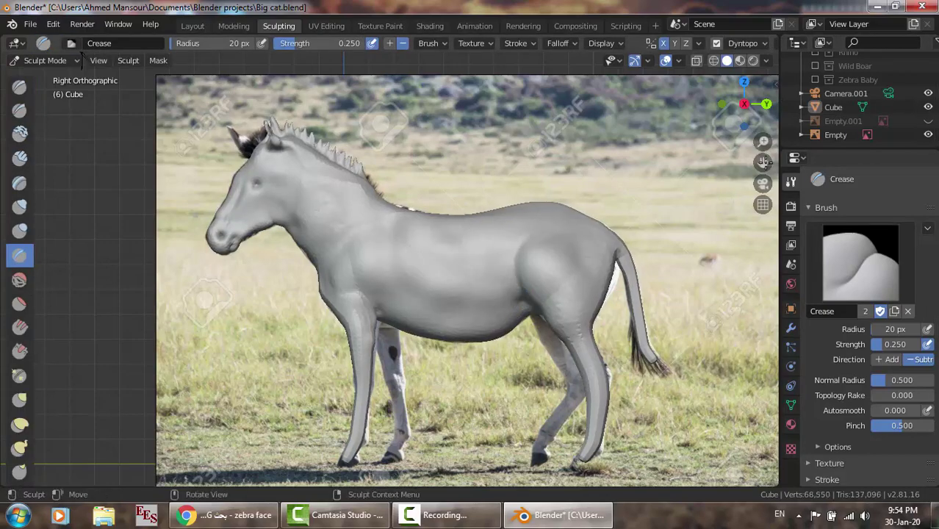
drag(763, 161, 761, 108)
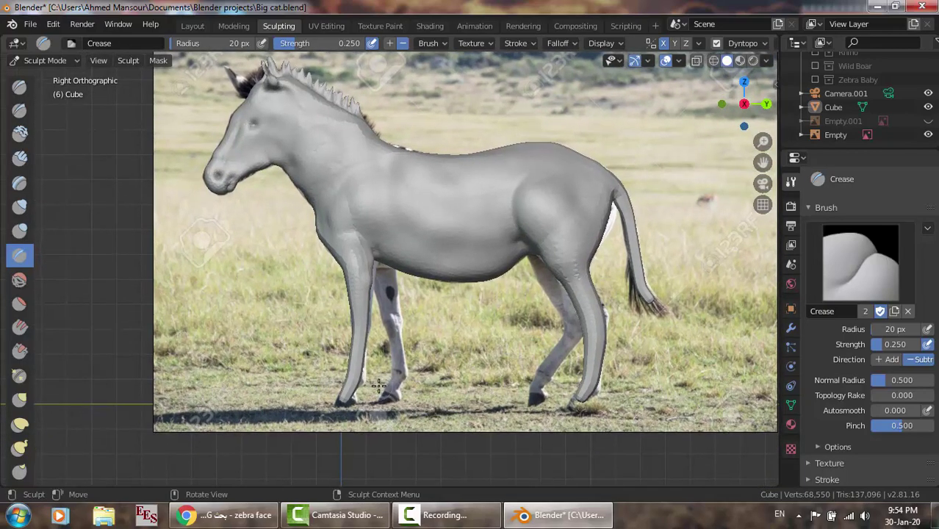
scroll(379, 385, up, 5)
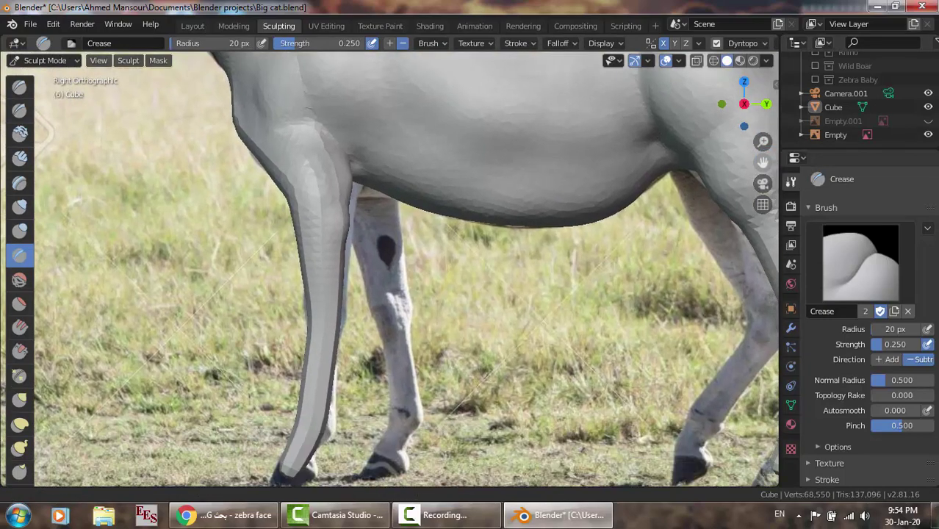
drag(764, 161, 763, 30)
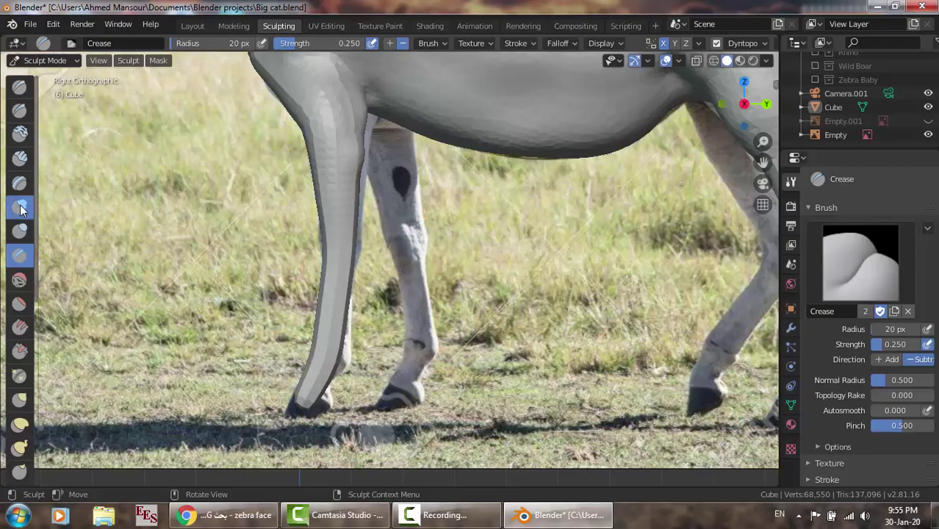
Inflate the lower end of the front leg near the hoof.
key(i)
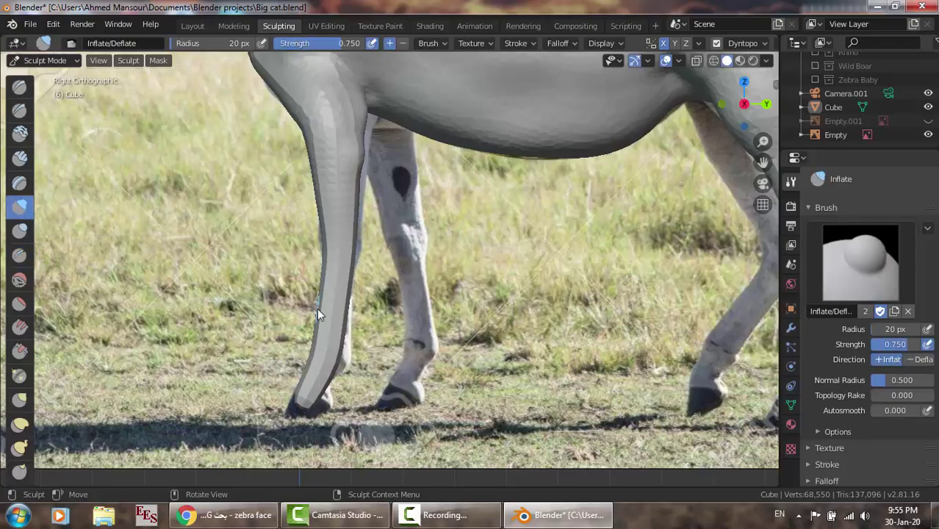
middle_drag(349, 355, 312, 371)
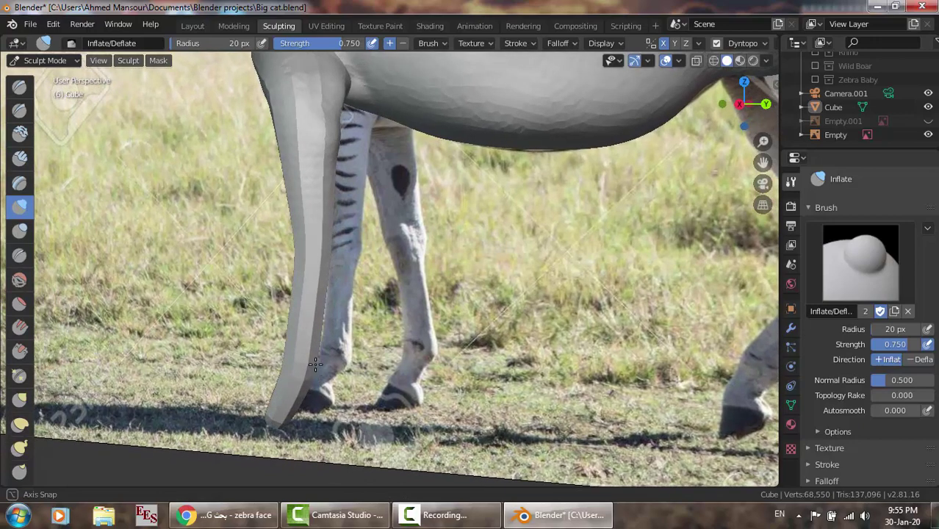
drag(315, 364, 317, 370)
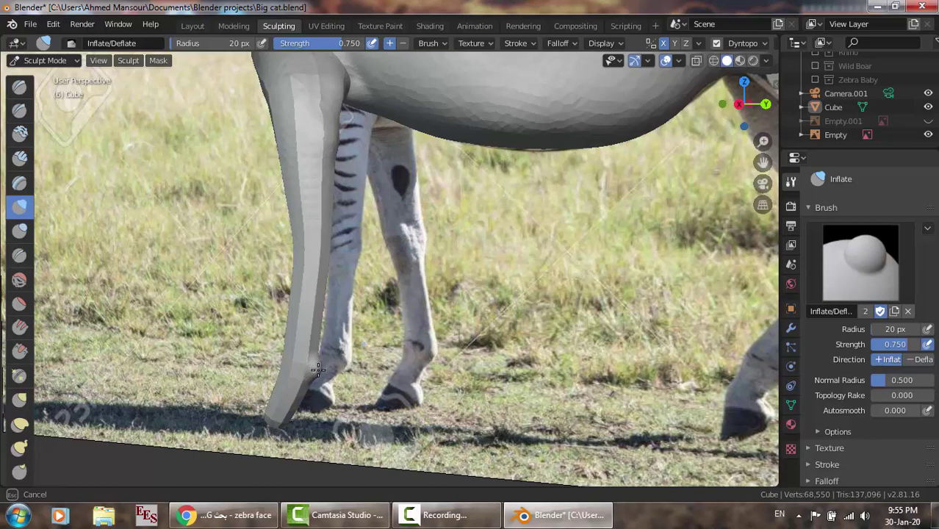
mouse_move(317, 369)
middle_down()
mouse_move(354, 358)
mouse_move(343, 355)
middle_up()
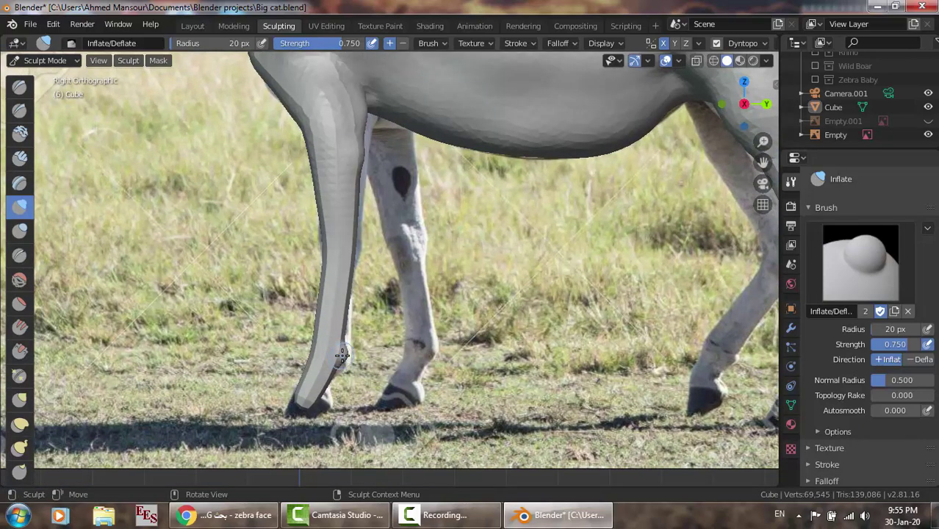
mouse_move(344, 355)
mouse_down()
mouse_move(346, 372)
mouse_move(347, 360)
mouse_up()
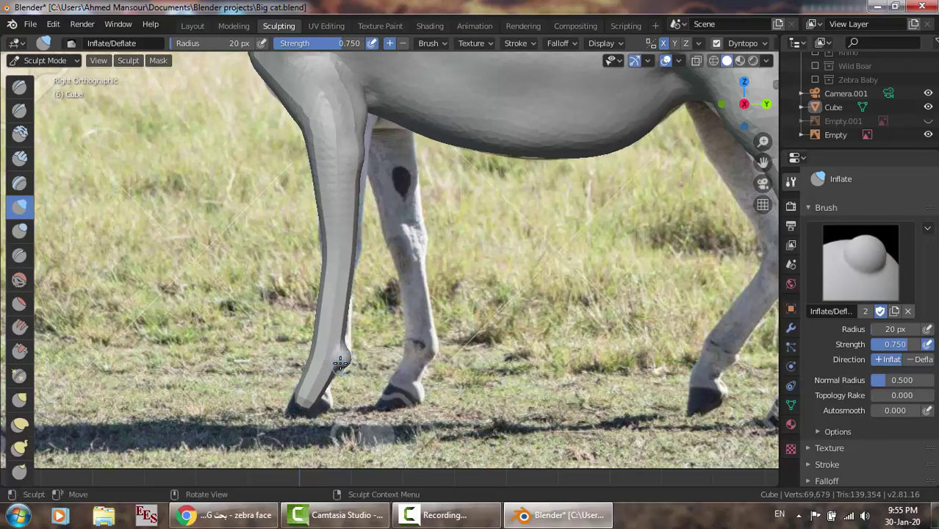
middle_drag(346, 361, 240, 365)
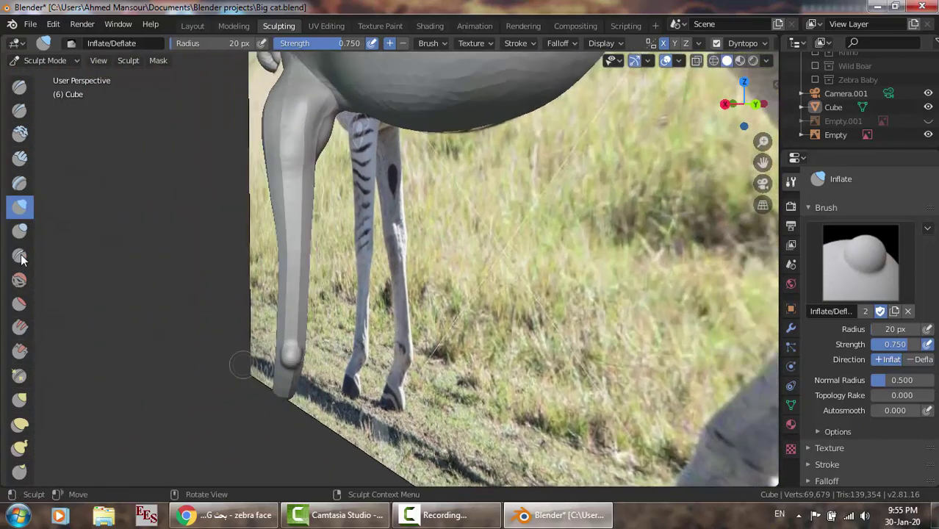
Shape the knob at the bottom of the leg with several Draw Sharp dabs.
click(19, 110)
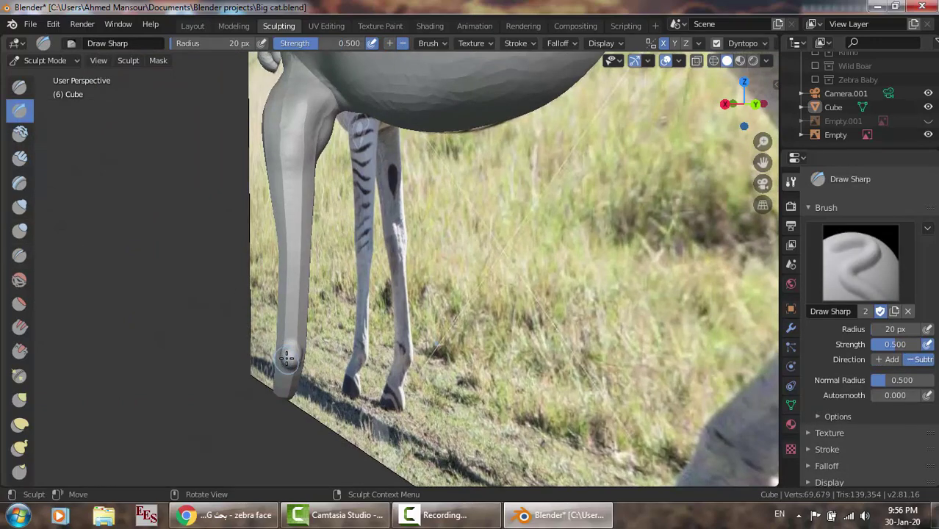
drag(286, 353, 287, 365)
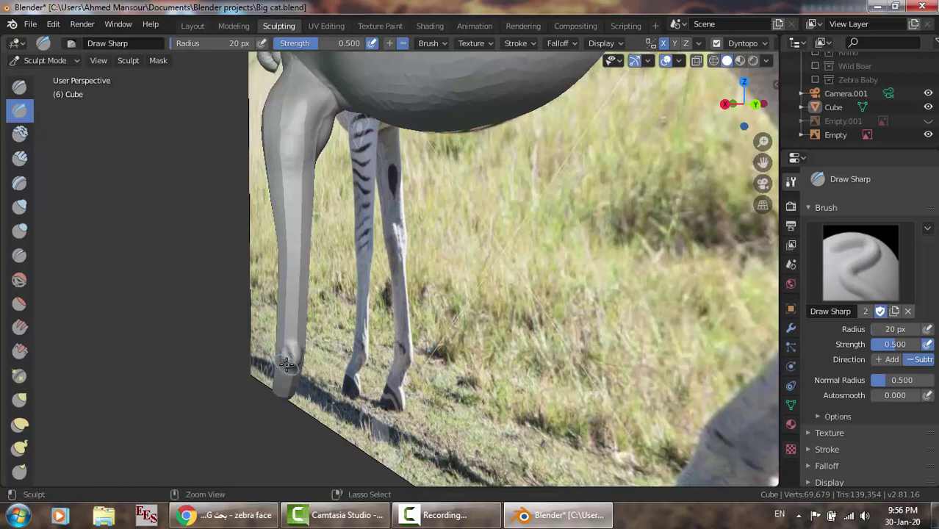
click(287, 365)
click(286, 365)
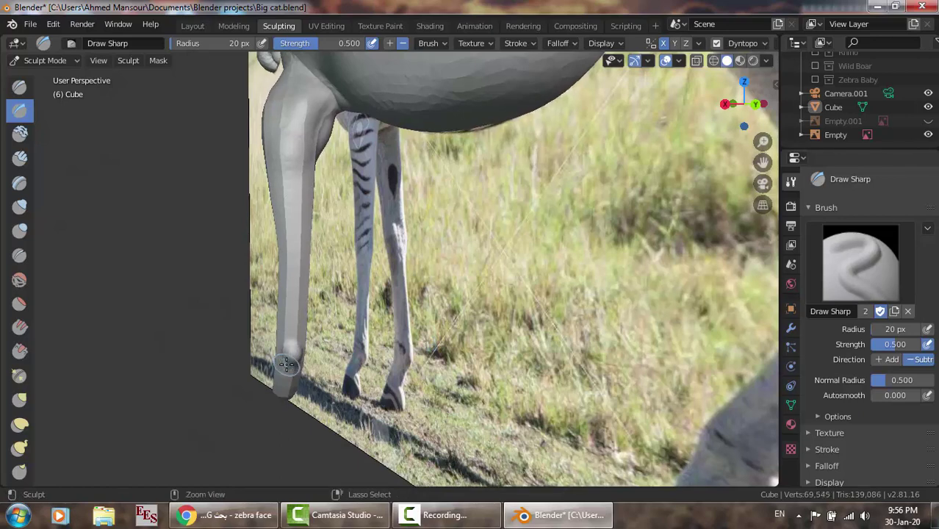
click(286, 364)
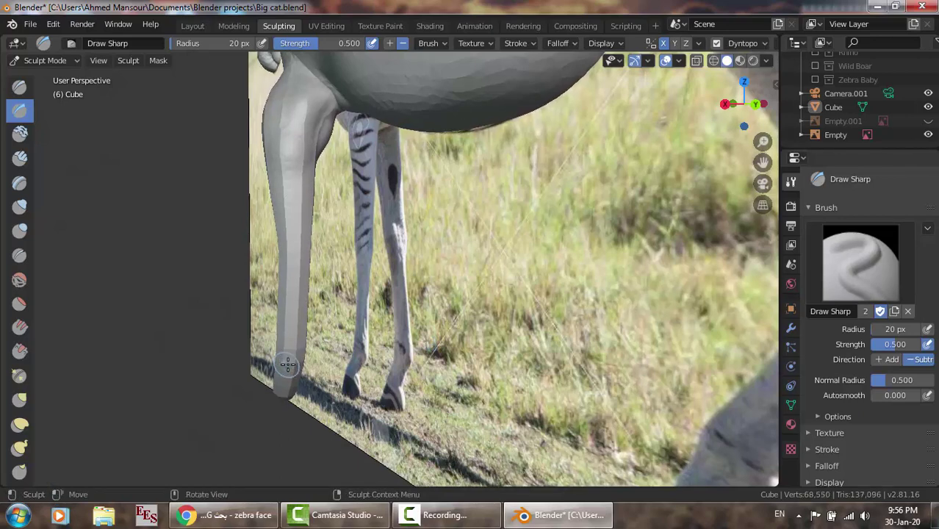
middle_drag(336, 361, 395, 354)
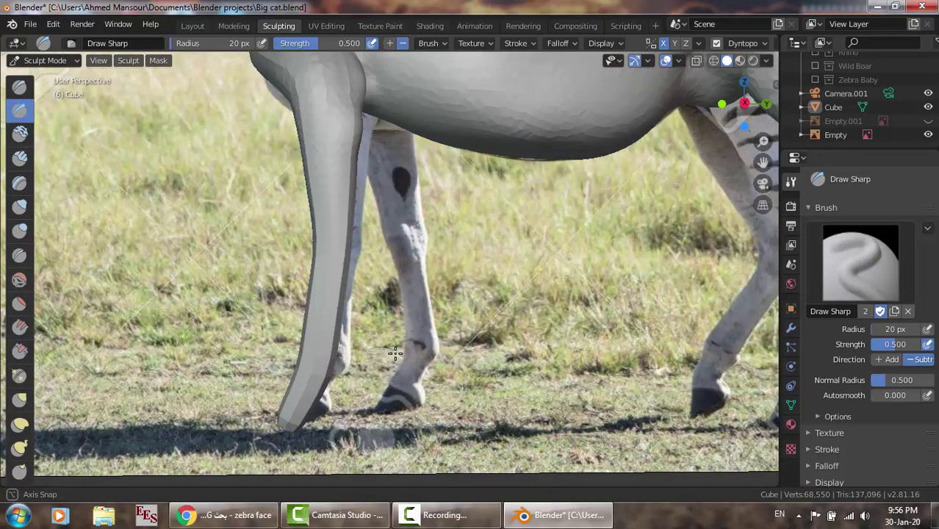
Try a Snake Hook stroke on the leg edge, then undo the hooked bump.
click(20, 447)
middle_drag(342, 394, 307, 370)
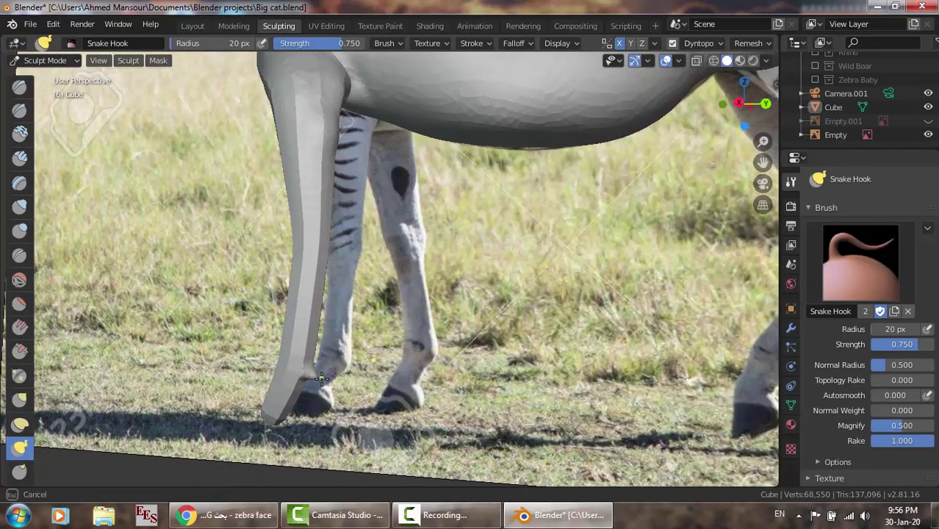
middle_drag(320, 378, 345, 365)
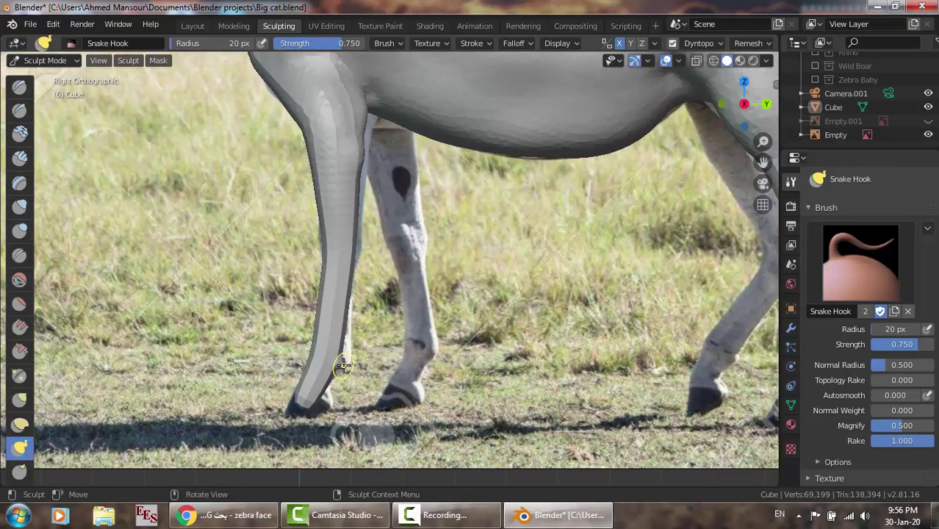
mouse_move(343, 366)
mouse_down()
mouse_move(349, 374)
mouse_move(350, 359)
mouse_move(349, 373)
mouse_move(359, 372)
mouse_up()
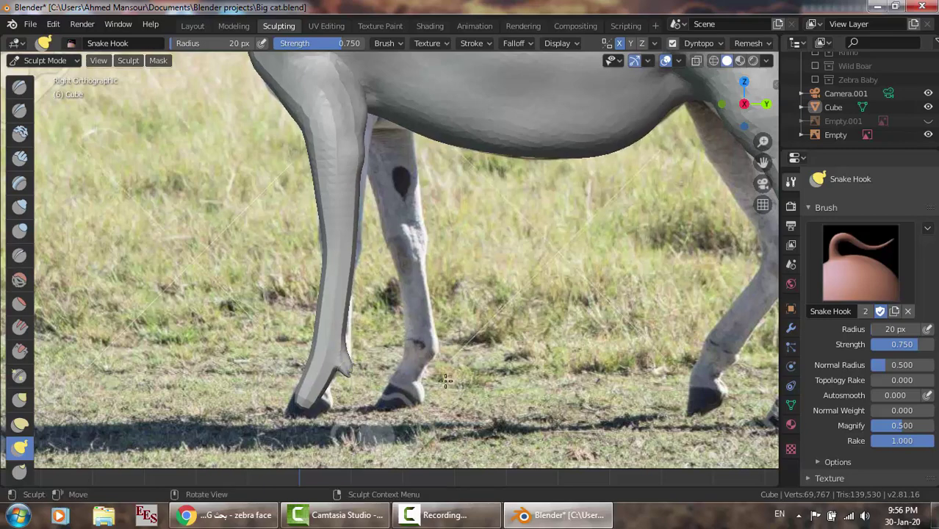
key(ctrl+z)
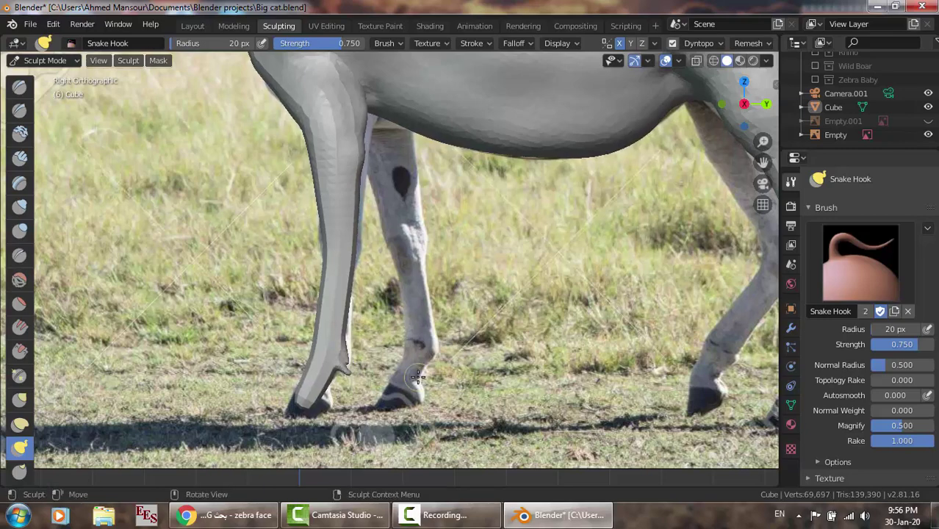
key(ctrl+z)
key(ctrl+z)
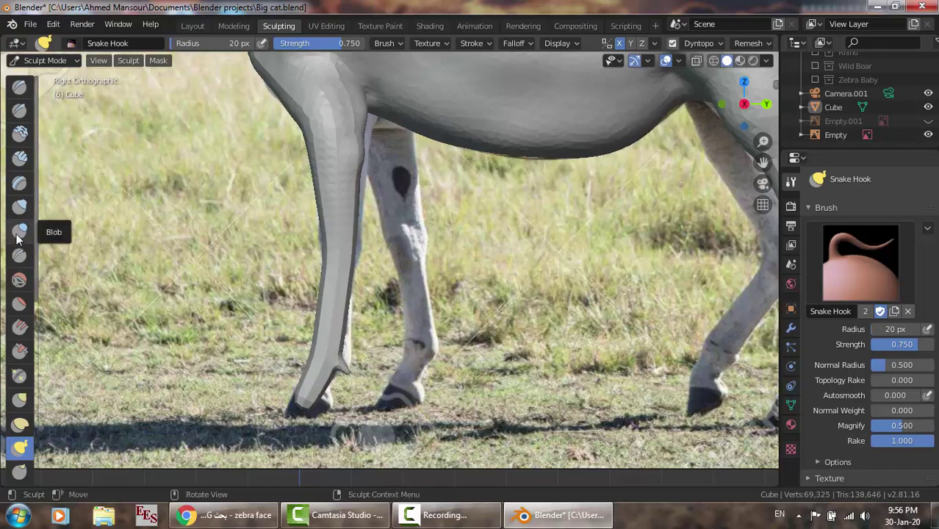
Inflate the lower back edge of the front leg into a small fetlock bulge above the hoof.
click(19, 207)
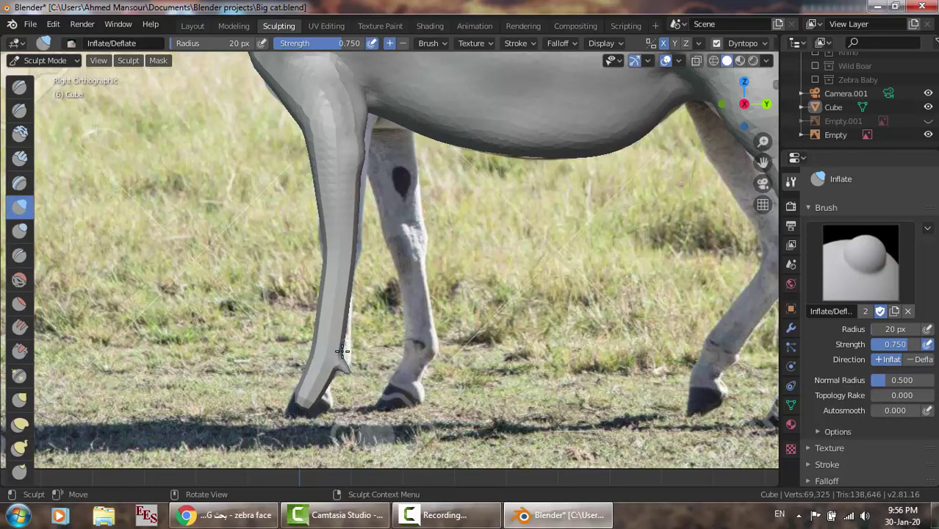
drag(342, 346, 345, 353)
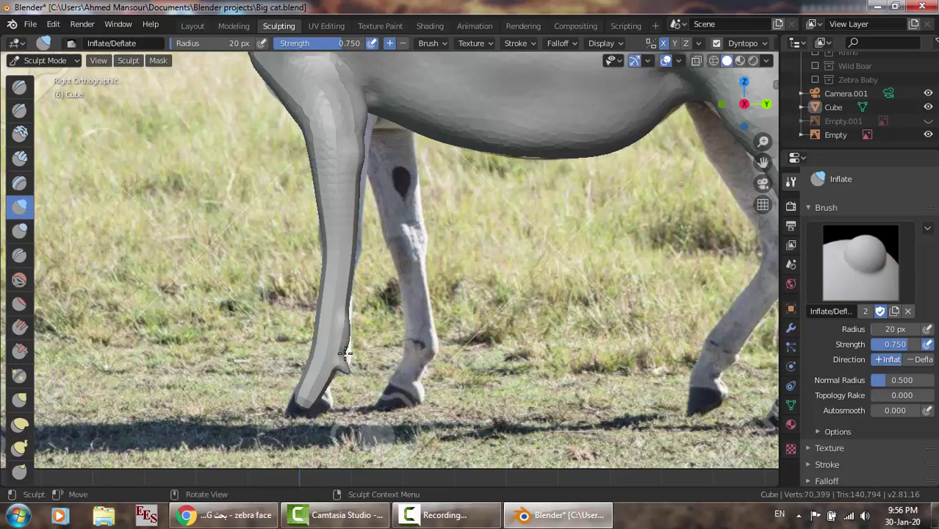
middle_drag(344, 353, 314, 330)
drag(314, 330, 310, 365)
key(ctrl+z)
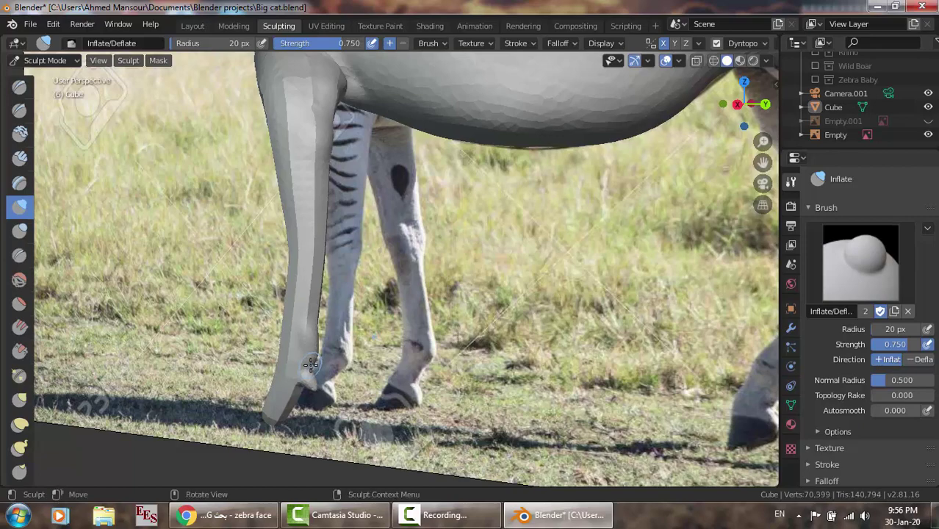
key(KP_3)
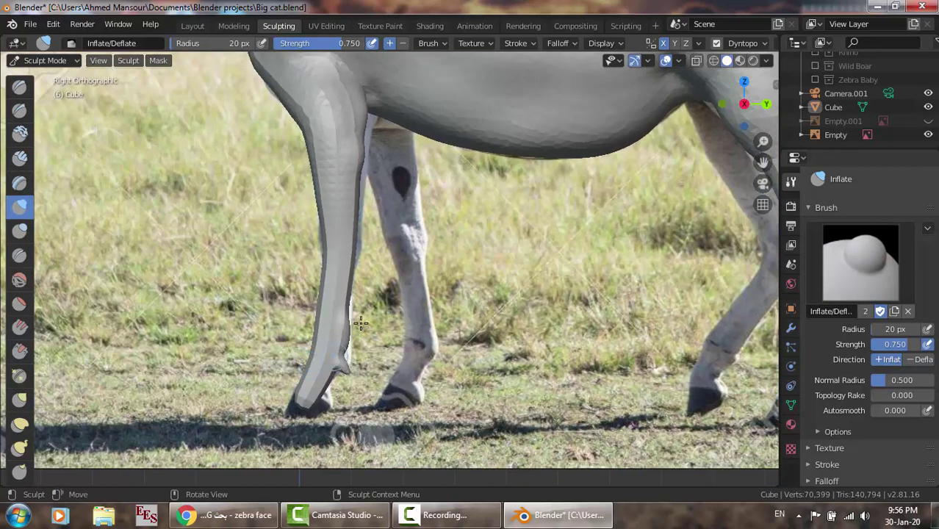
mouse_move(346, 310)
mouse_down()
mouse_move(349, 294)
mouse_move(349, 308)
mouse_up()
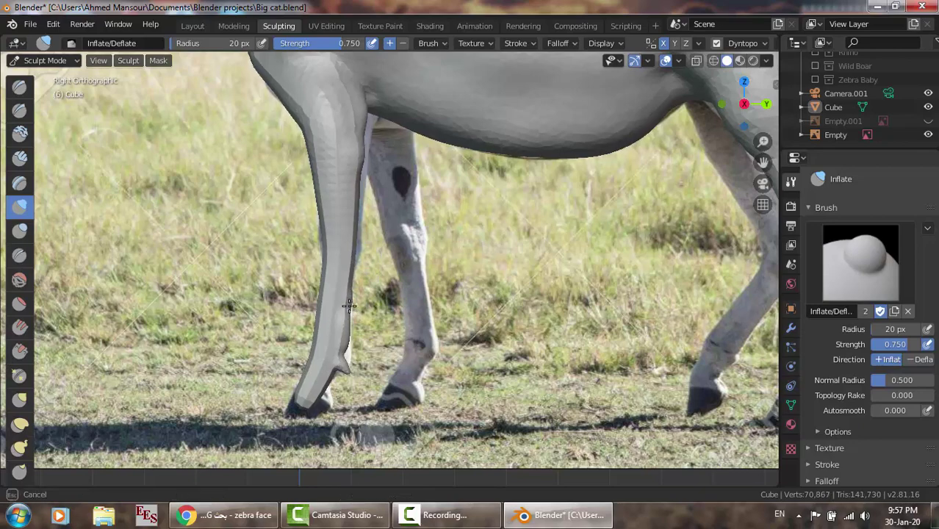
drag(350, 322, 345, 359)
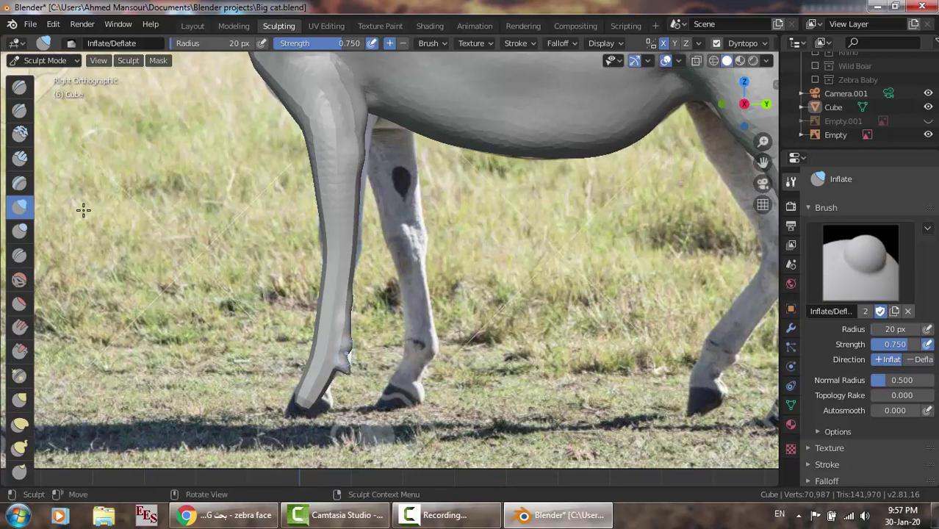
Smooth the lumpy lower front leg with the Smooth brush.
click(20, 281)
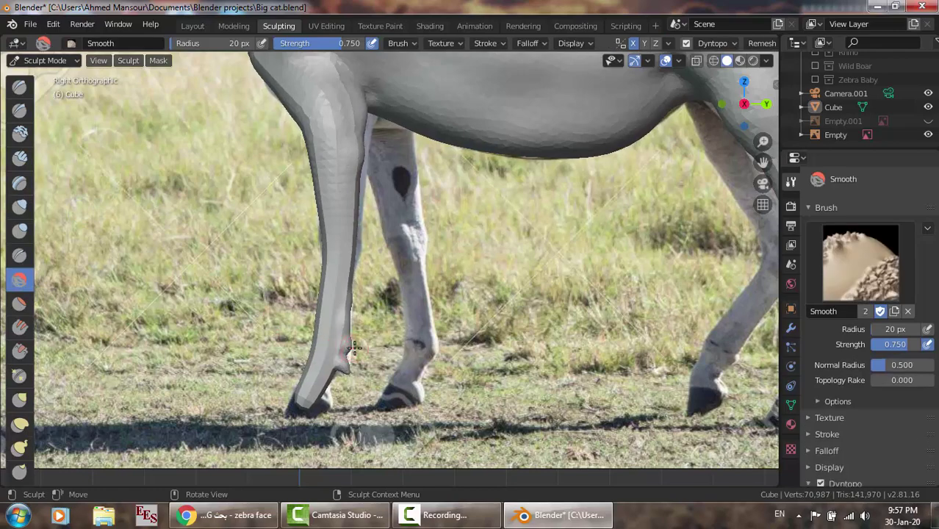
mouse_move(353, 349)
mouse_down()
mouse_move(350, 309)
mouse_move(351, 318)
mouse_up()
middle_drag(318, 402, 382, 390)
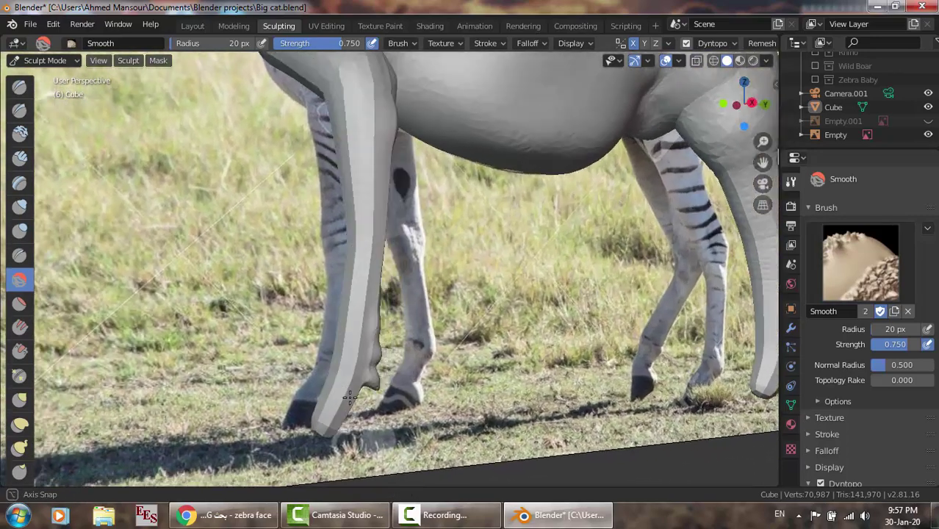
middle_drag(382, 391, 351, 397)
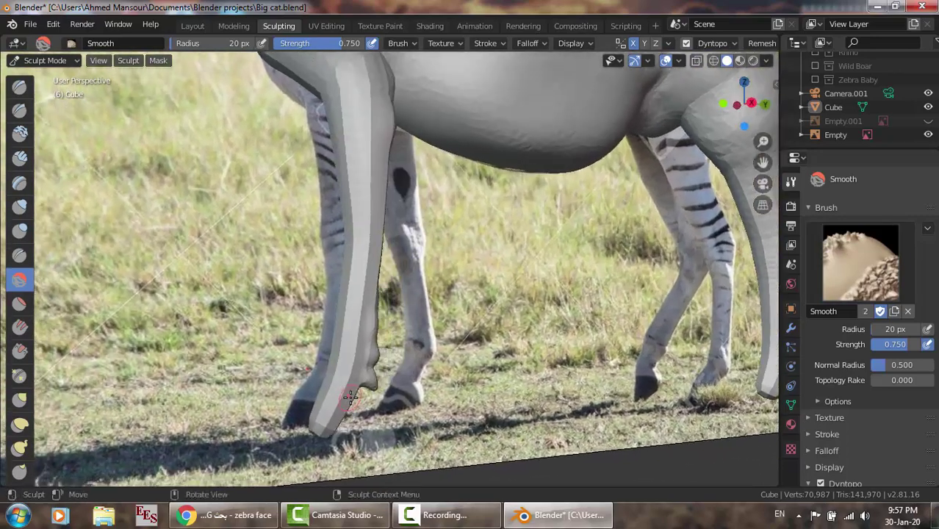
Flatten the lower leg's fetlock bump with the Flatten brush.
click(20, 328)
click(19, 303)
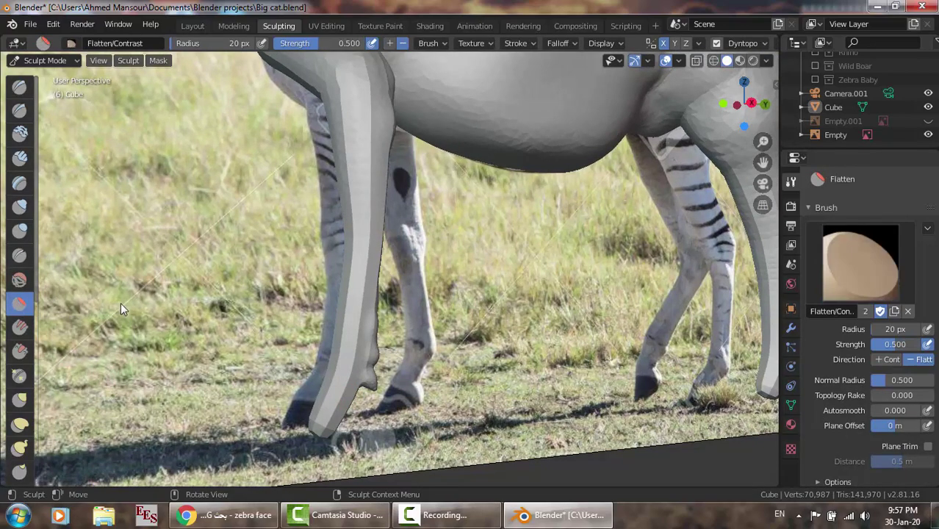
mouse_move(361, 369)
mouse_down()
mouse_move(375, 323)
mouse_move(366, 374)
mouse_move(347, 320)
mouse_move(348, 331)
mouse_up()
key(KP_3)
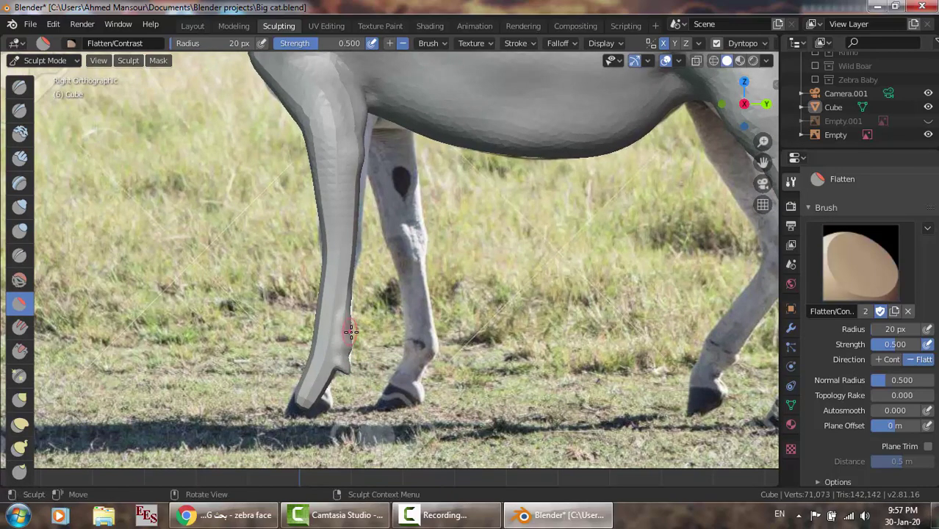
middle_drag(346, 331, 424, 315)
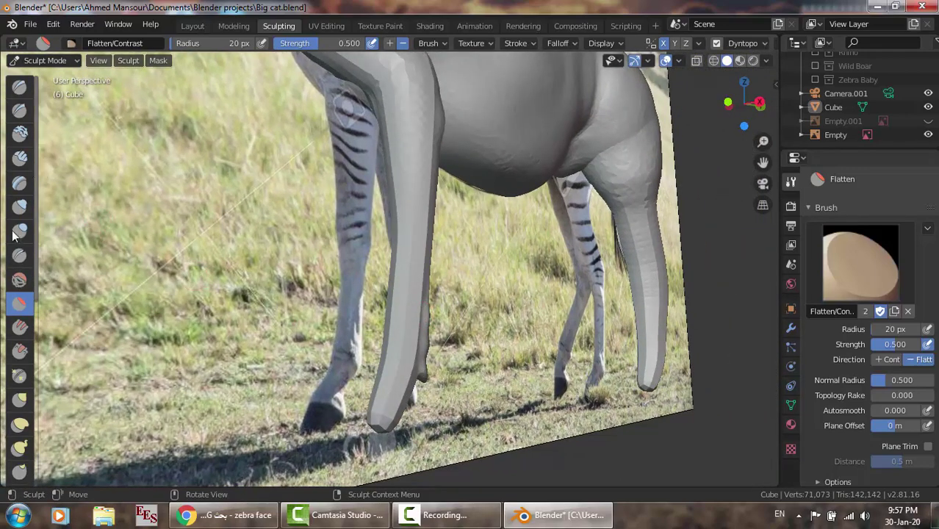
Build up a rounded hoof at the front leg tip with repeated Blob strokes from several angles.
click(20, 232)
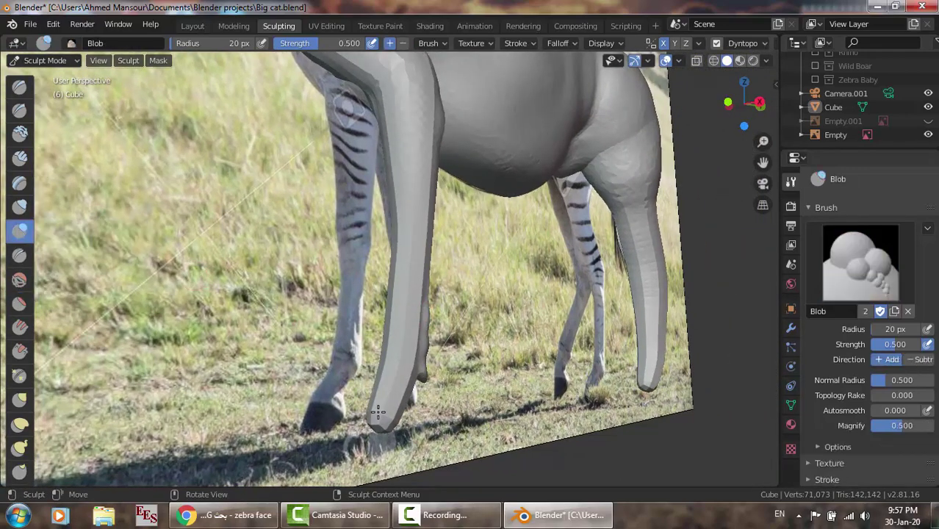
drag(380, 427, 383, 420)
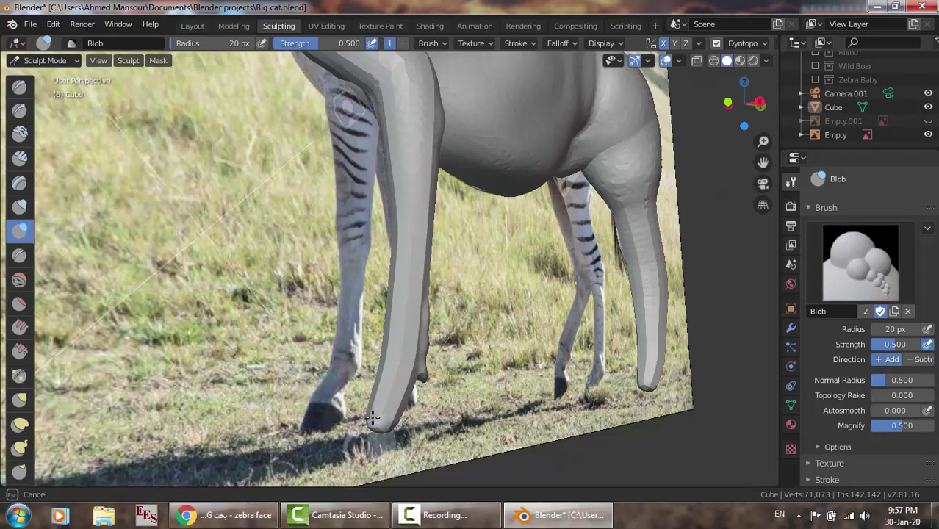
middle_drag(382, 421, 436, 416)
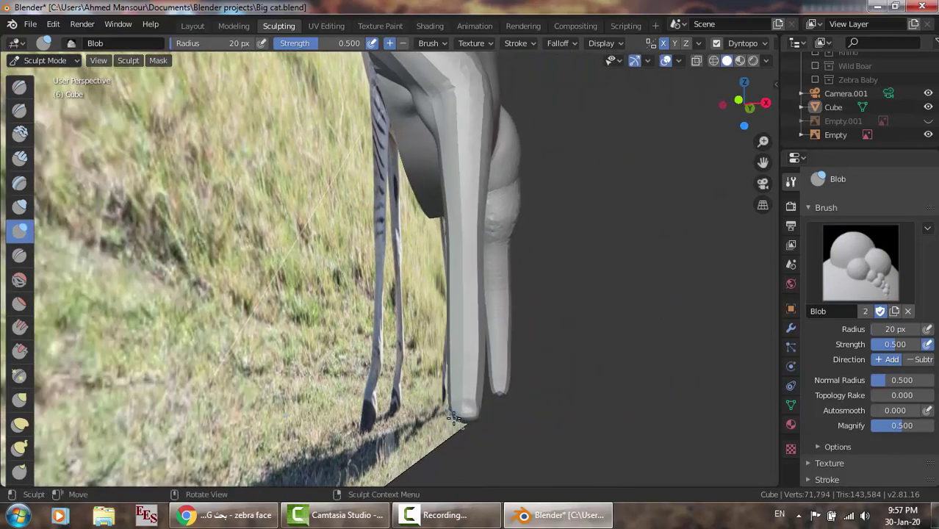
drag(460, 415, 475, 415)
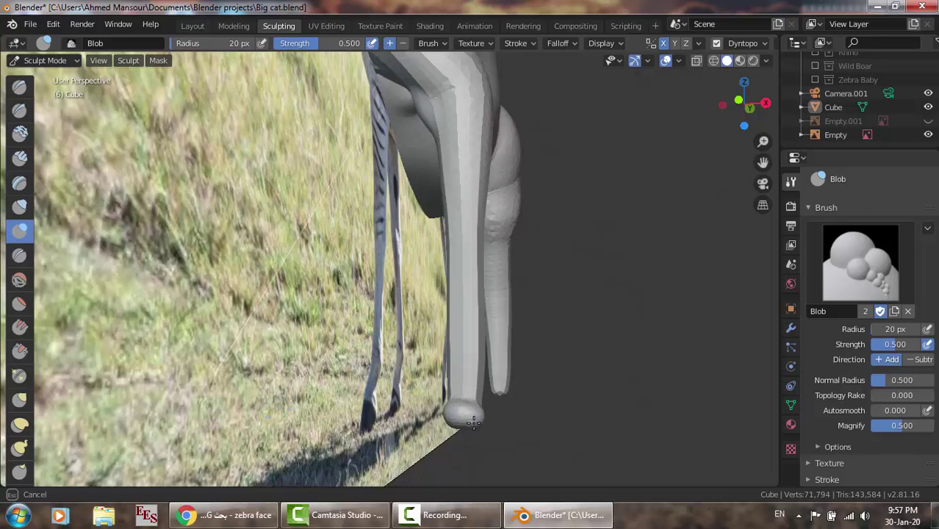
drag(474, 422, 473, 421)
middle_drag(474, 421, 371, 435)
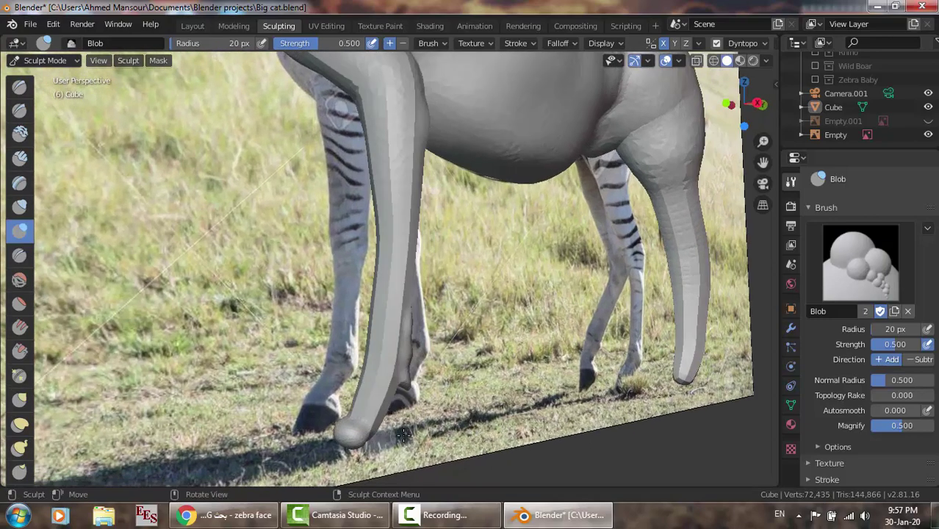
drag(350, 427, 336, 430)
middle_drag(337, 431, 486, 420)
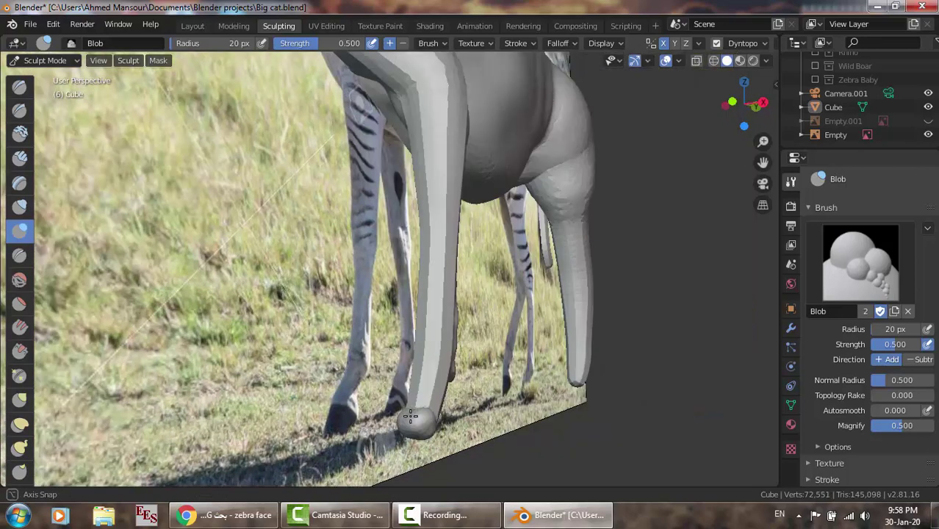
drag(485, 419, 477, 419)
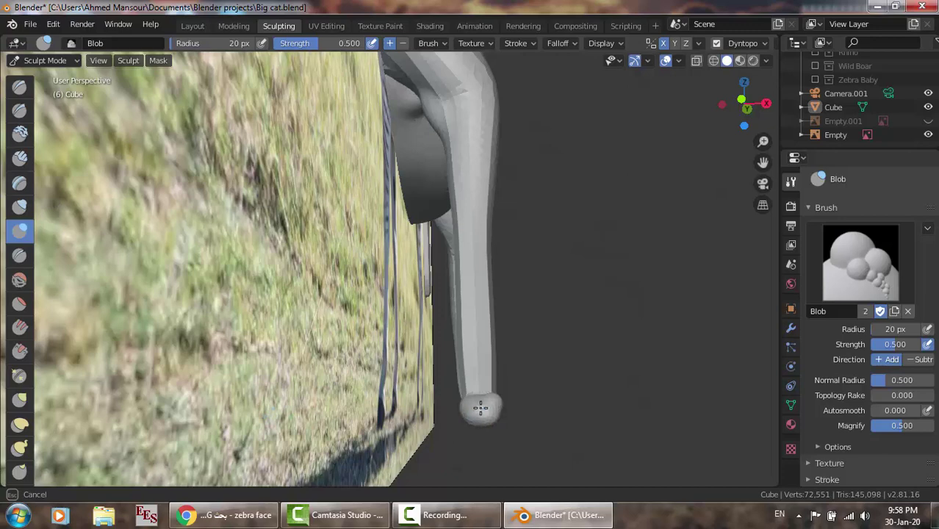
mouse_move(465, 413)
mouse_down()
mouse_move(466, 397)
mouse_move(476, 413)
mouse_move(495, 413)
mouse_up()
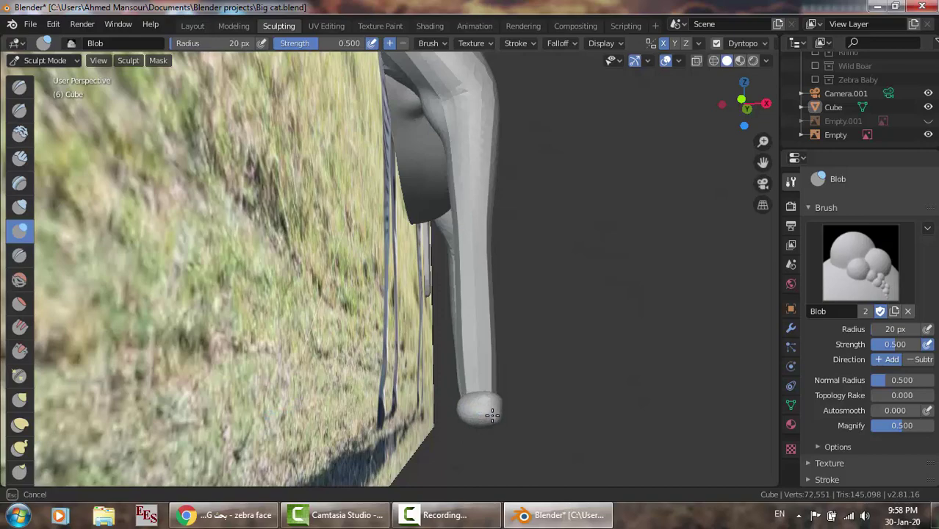
mouse_move(495, 413)
middle_down()
mouse_move(370, 430)
mouse_move(331, 413)
middle_up()
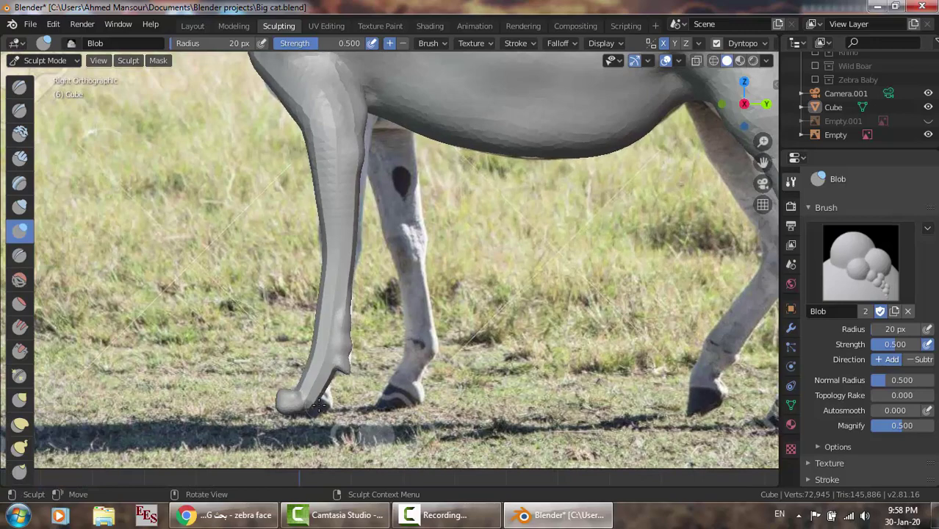
scroll(319, 405, up, 1)
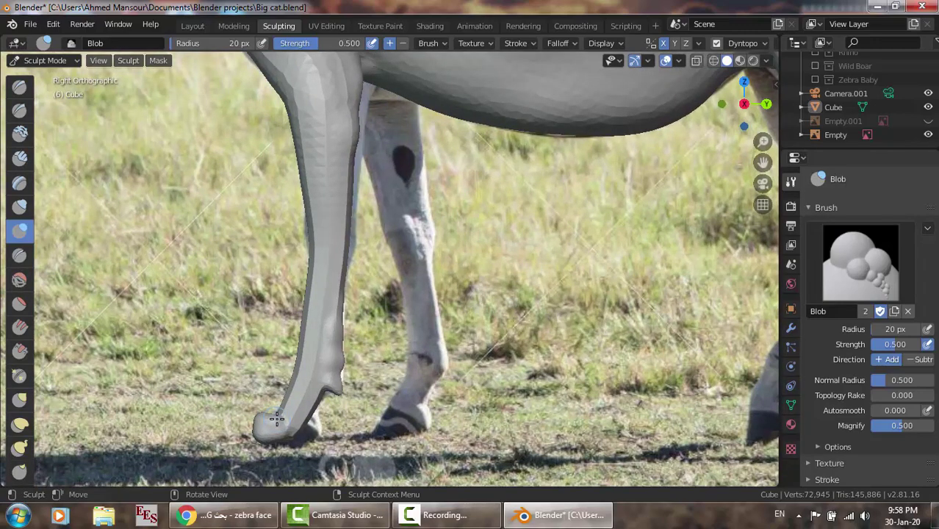
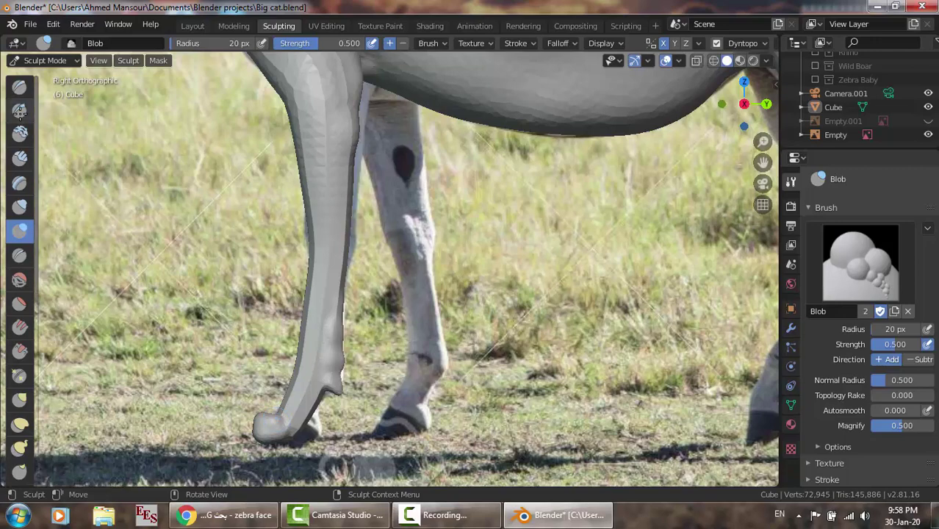
Toggle the zebra mesh to compare with the photo, then undo the last two foot strokes.
click(929, 107)
key(ctrl+z)
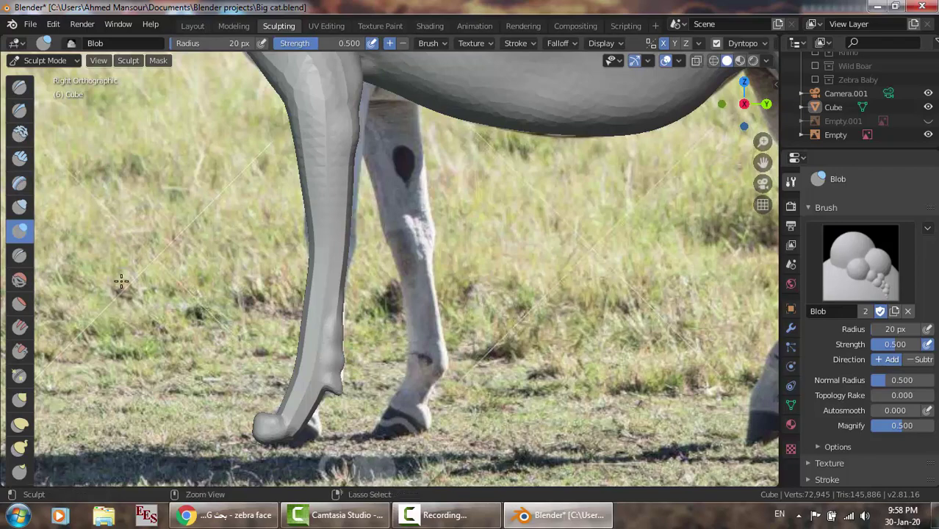
key(ctrl+z)
key(ctrl+z)
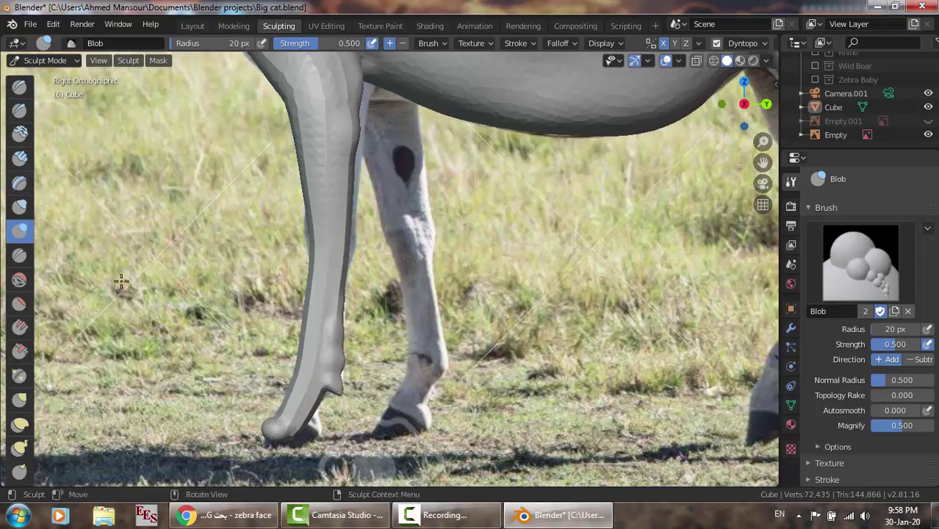
key(ctrl+z)
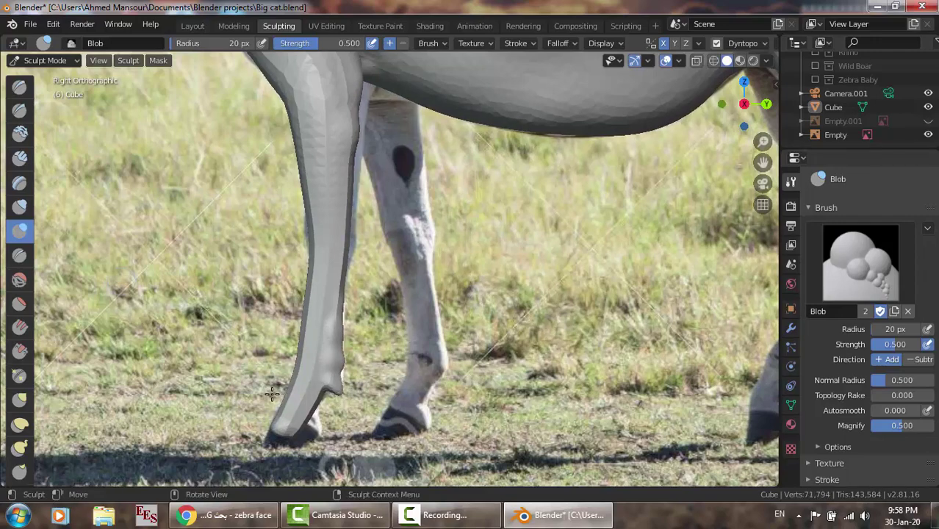
Build up the front hoof tip with Blob brush strokes from the side view.
middle_drag(261, 395, 237, 378)
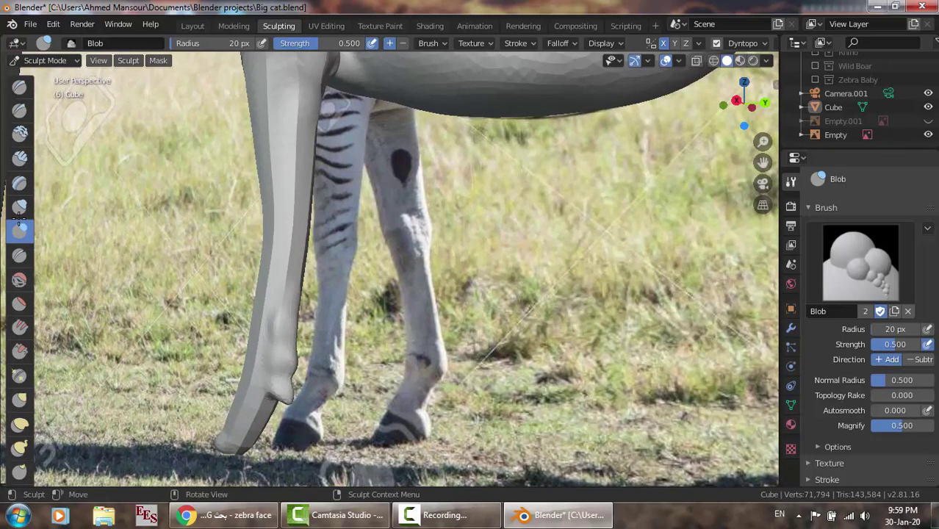
drag(245, 445, 237, 447)
key(KP_3)
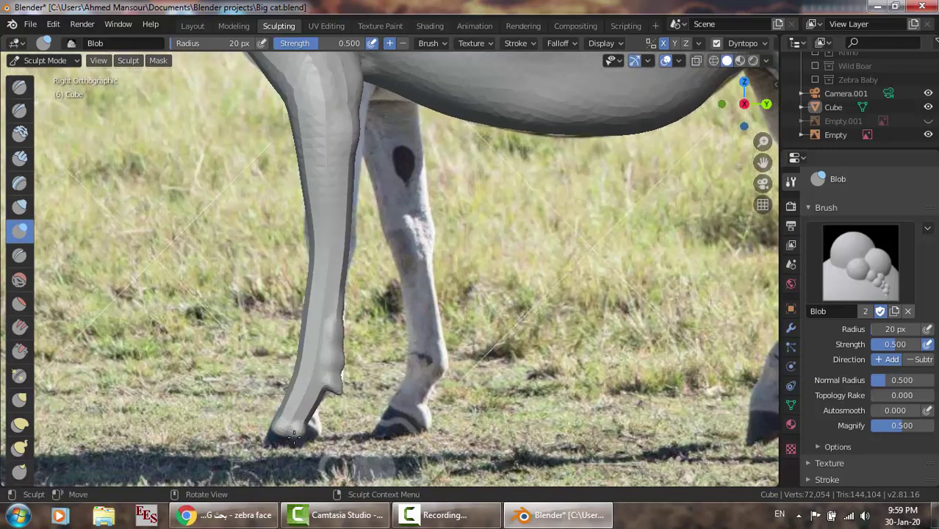
mouse_move(291, 430)
mouse_down()
mouse_move(307, 432)
mouse_move(266, 439)
mouse_up()
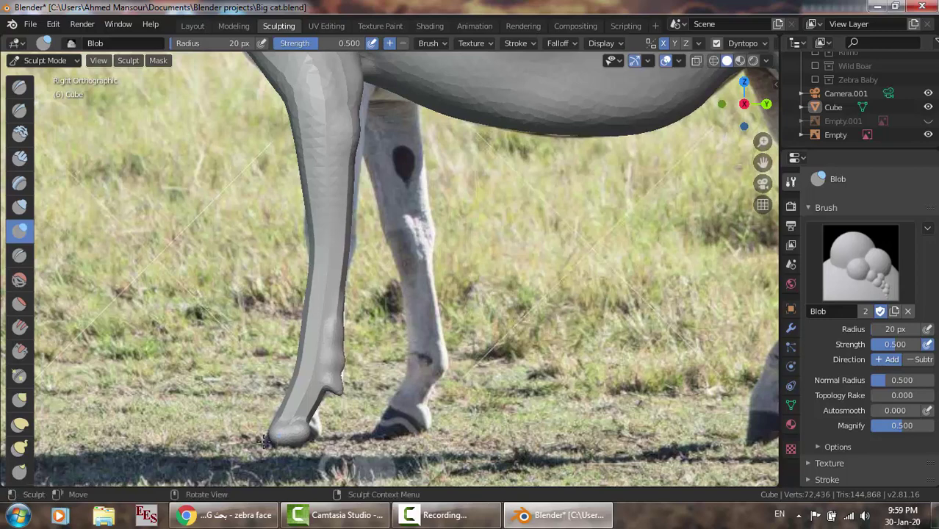
Inflate the front hoof with the Inflate/Deflate brush from several orbit angles.
click(25, 209)
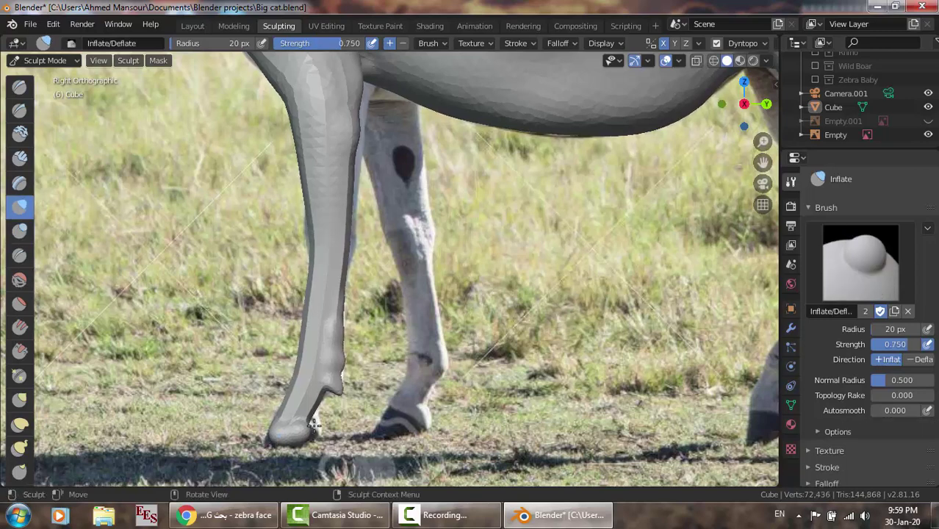
drag(312, 419, 314, 417)
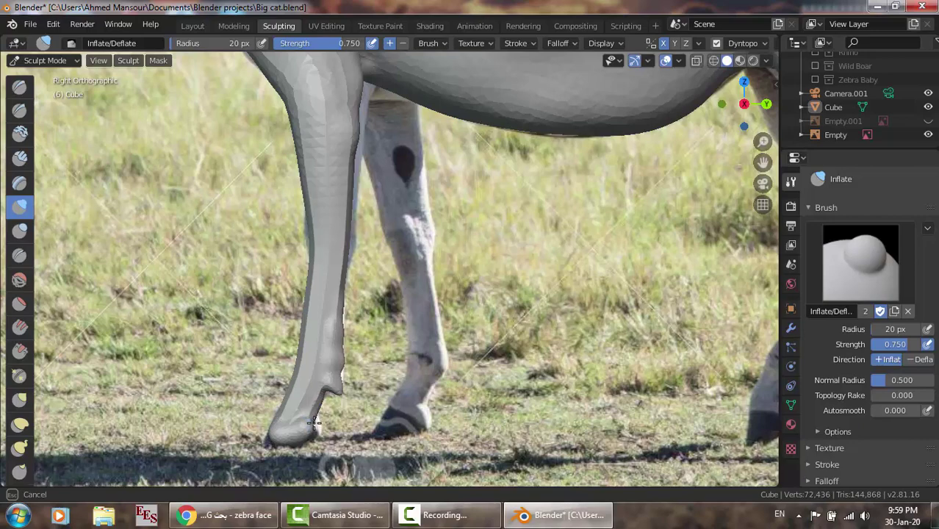
middle_drag(313, 422, 240, 420)
drag(239, 421, 264, 436)
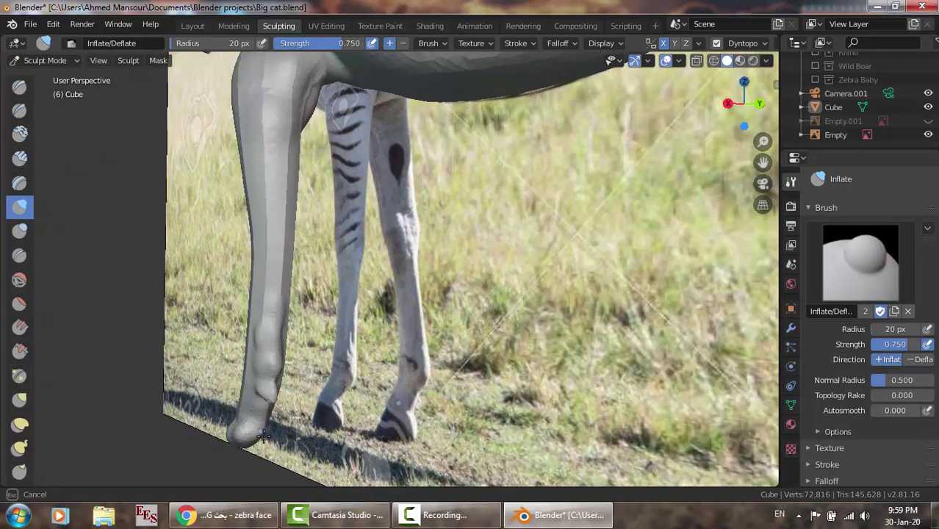
mouse_move(264, 436)
middle_down()
mouse_move(397, 415)
mouse_move(477, 436)
middle_up()
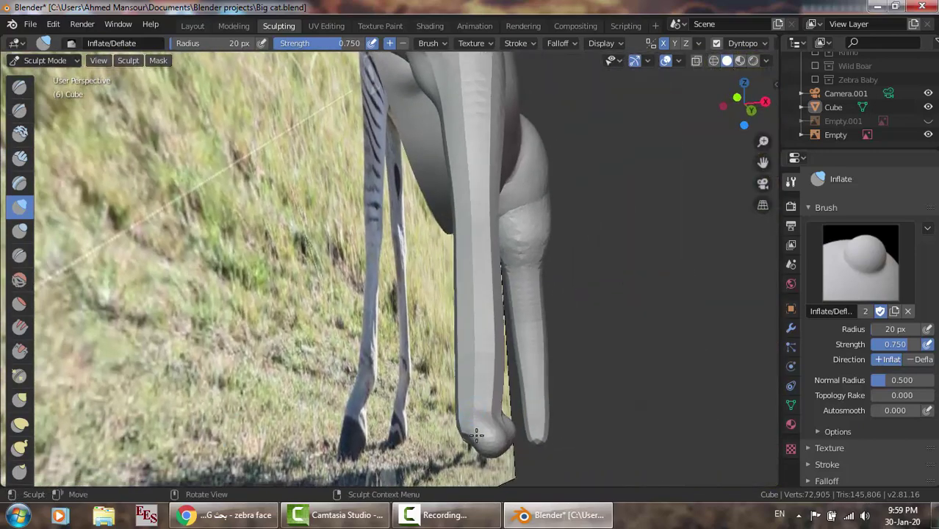
mouse_move(477, 436)
mouse_down()
mouse_move(455, 433)
mouse_move(462, 431)
mouse_up()
middle_drag(463, 432, 493, 427)
mouse_move(489, 435)
mouse_down()
mouse_move(496, 441)
mouse_move(495, 433)
mouse_up()
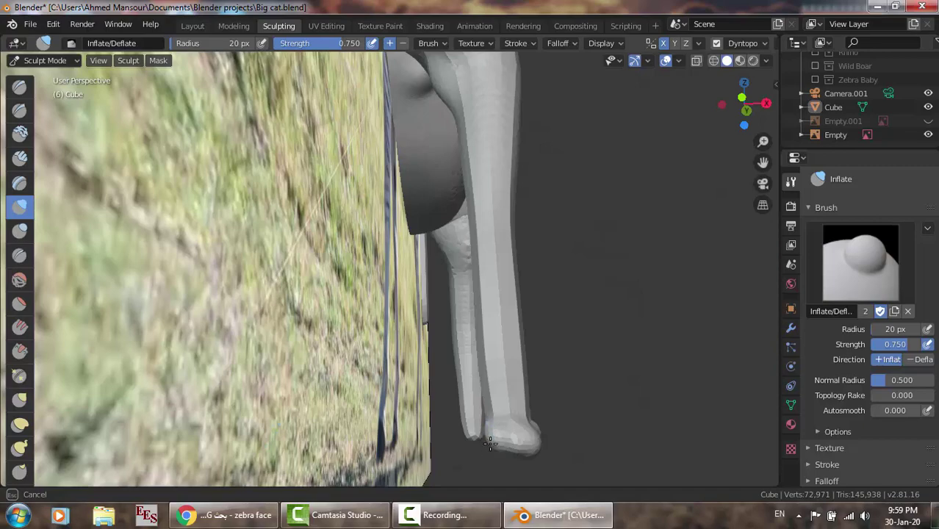
Check the hoof from side and angled views, then carve a crease with the Crease brush.
middle_drag(486, 445, 464, 470)
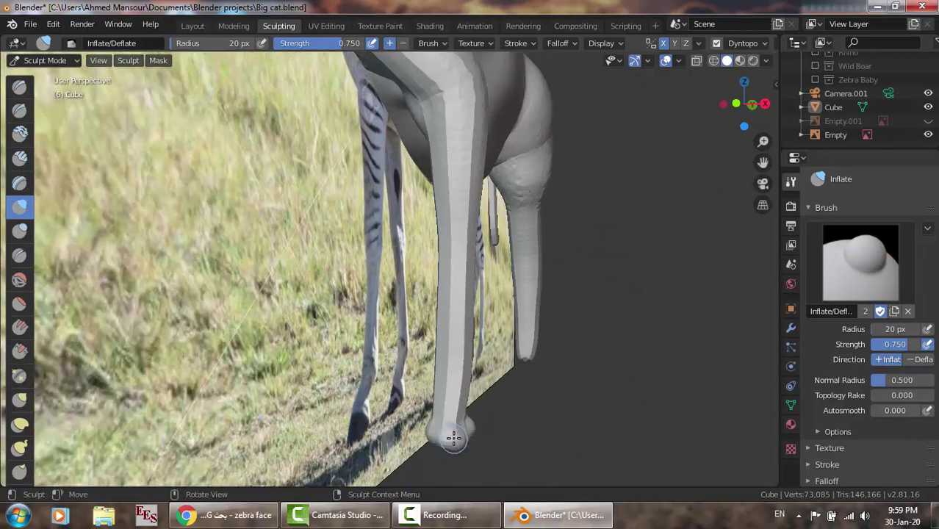
key(KP_3)
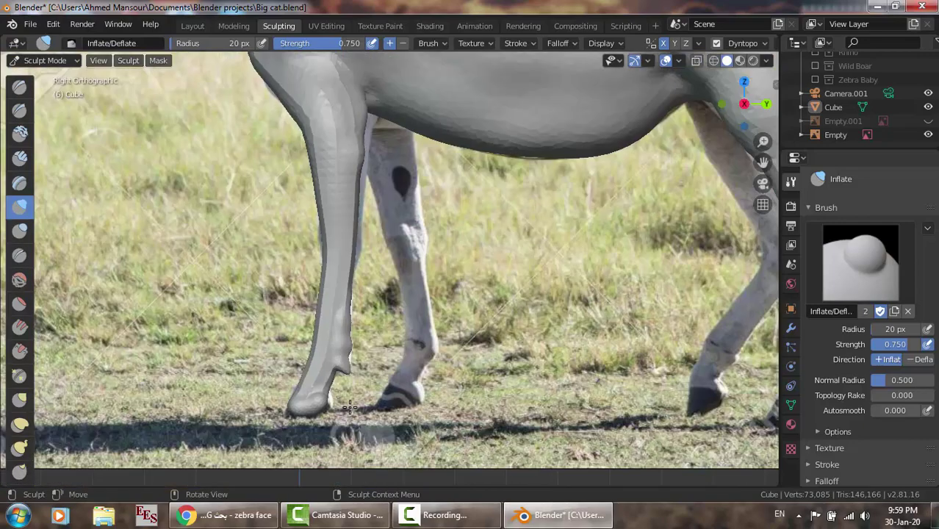
middle_drag(349, 408, 236, 399)
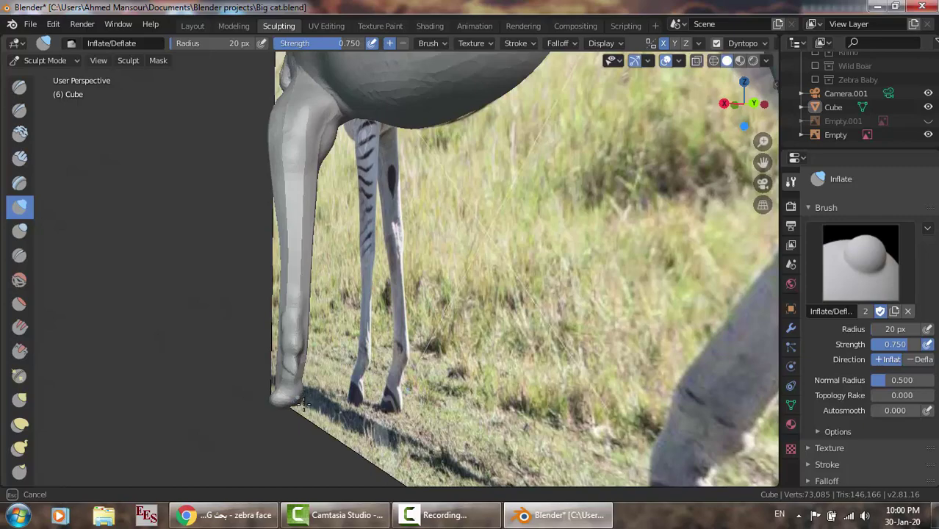
middle_drag(303, 397, 419, 391)
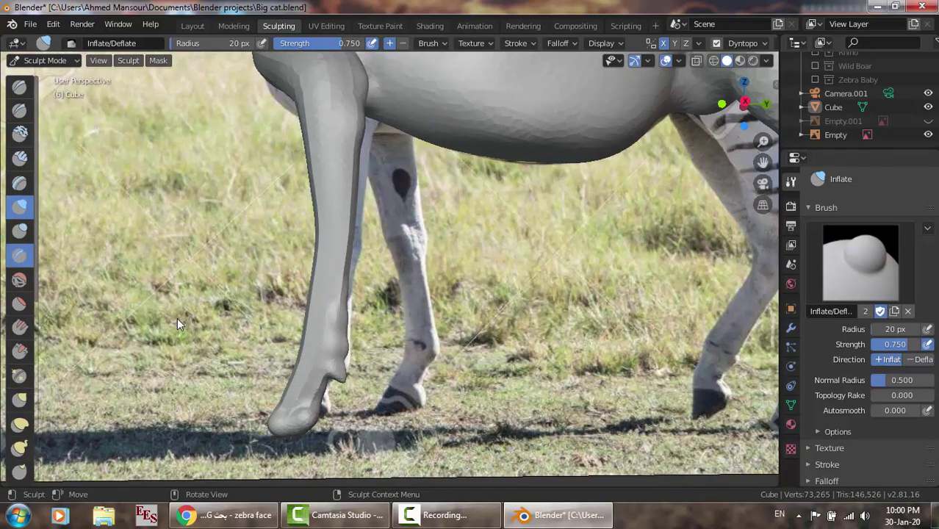
click(19, 255)
drag(308, 409, 296, 397)
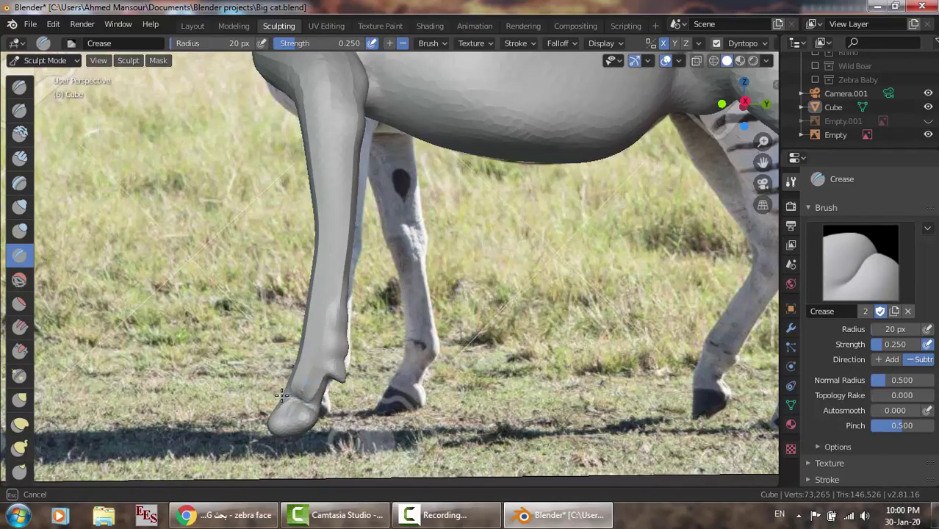
Finish creasing the front hoof from the side and an angled view.
drag(285, 393, 290, 399)
key(KP_3)
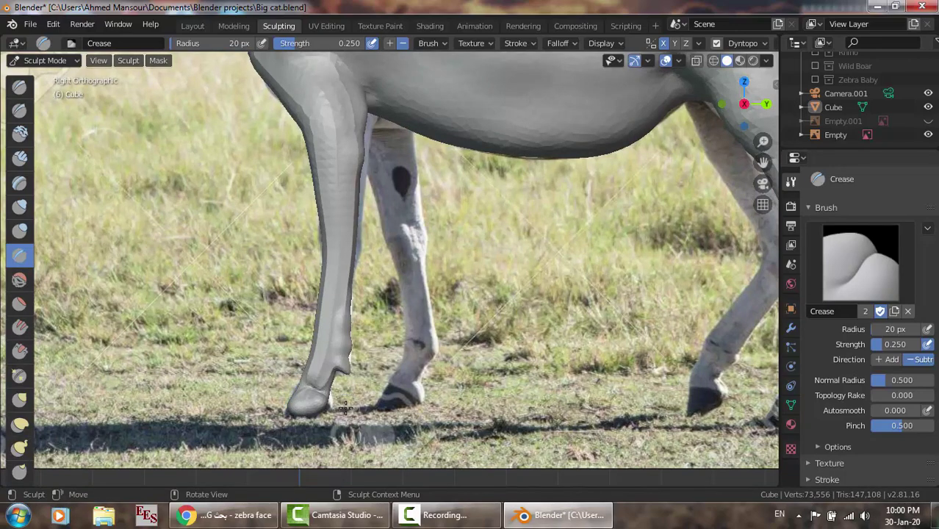
mouse_move(346, 408)
middle_down()
mouse_move(458, 399)
mouse_move(450, 402)
middle_up()
mouse_move(438, 403)
mouse_down()
mouse_move(429, 410)
mouse_move(436, 444)
mouse_up()
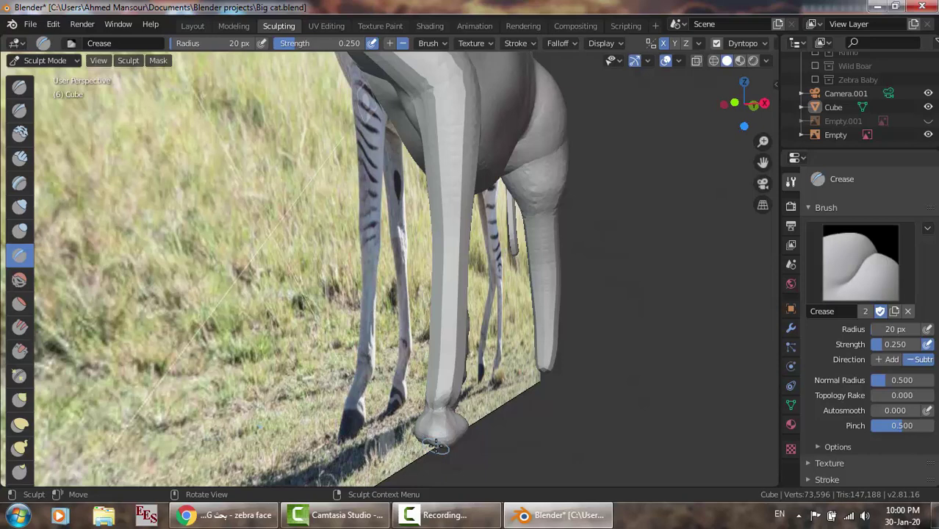
Flatten the front hoof with the Flatten/Contrast brush in Right Orthographic view.
click(19, 304)
mouse_move(455, 422)
mouse_down()
mouse_move(424, 432)
mouse_move(465, 434)
mouse_move(428, 439)
mouse_move(433, 417)
mouse_move(463, 433)
mouse_up()
key(KP_3)
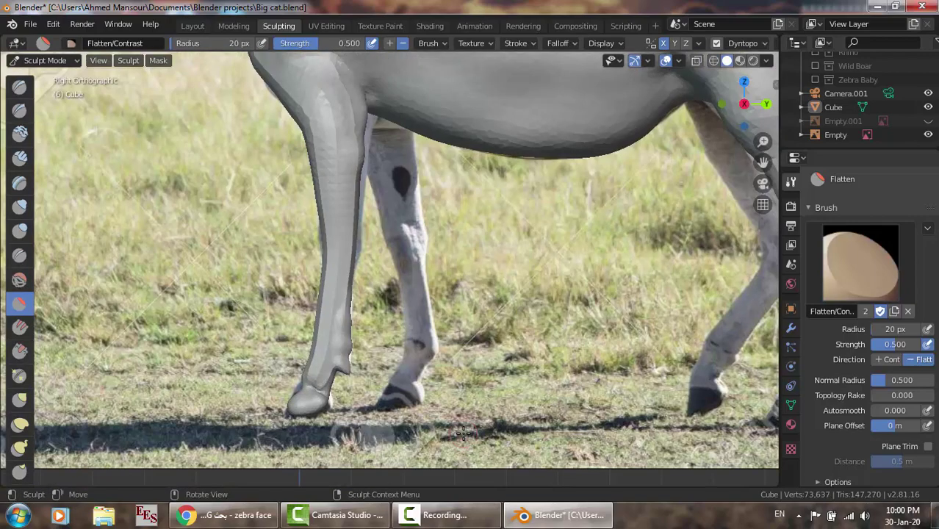
mouse_move(325, 369)
mouse_down()
mouse_move(311, 389)
mouse_move(343, 332)
mouse_up()
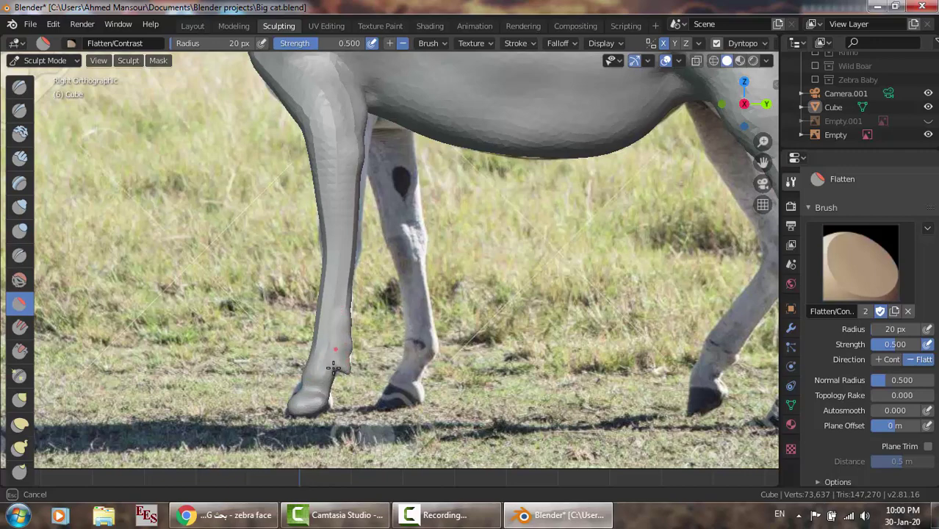
mouse_move(333, 367)
mouse_down()
mouse_move(318, 394)
mouse_move(293, 401)
mouse_up()
middle_drag(293, 401, 446, 380)
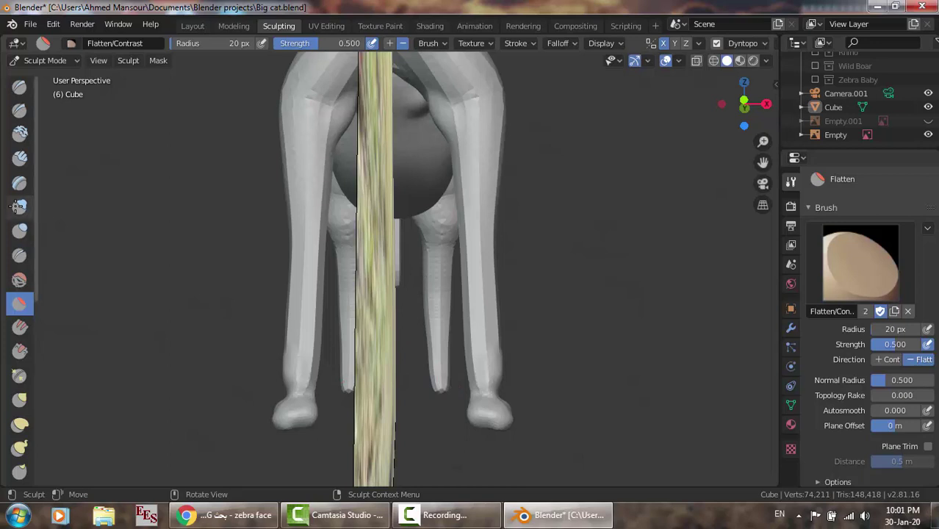
Inflate the right front foot with the Inflate/Deflate brush.
click(19, 206)
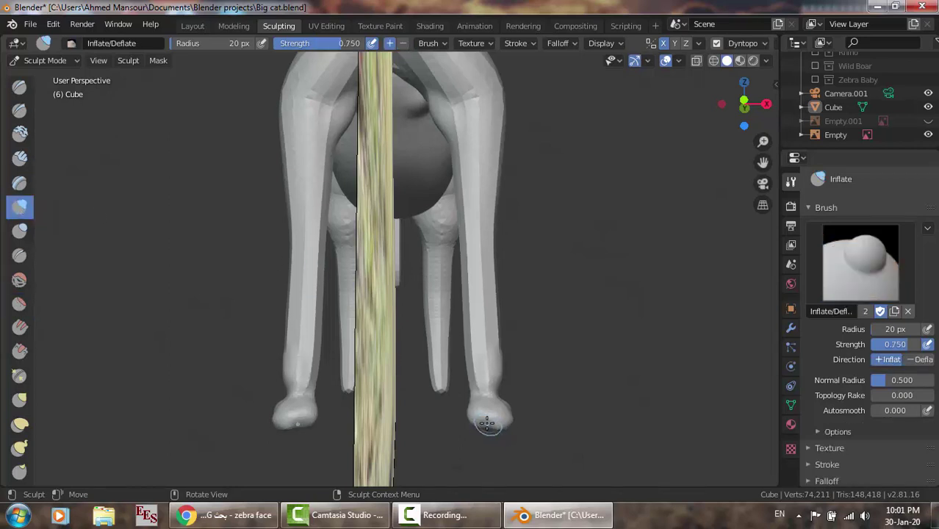
mouse_move(482, 420)
mouse_down()
mouse_move(519, 425)
mouse_move(493, 420)
mouse_move(489, 428)
mouse_up()
middle_drag(489, 428, 327, 459)
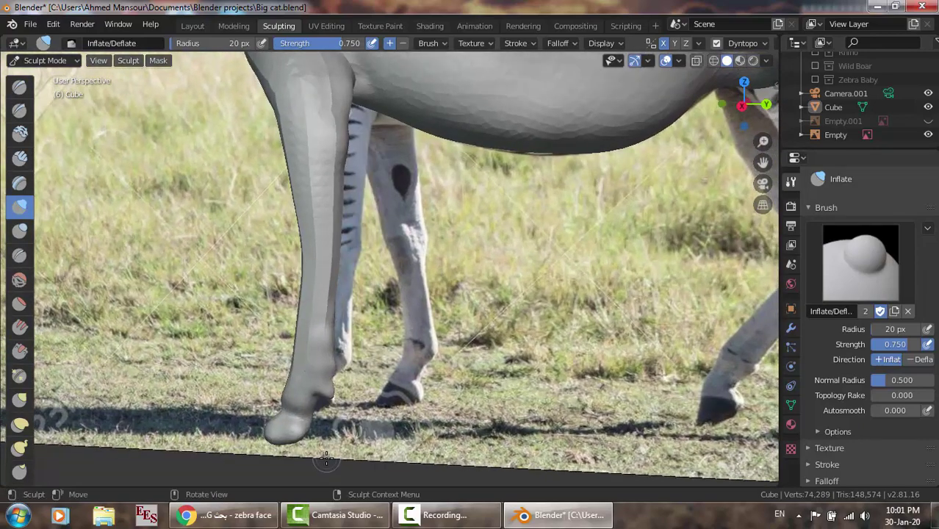
Zoom out to the hind leg near the tail and inflate its hoof.
scroll(326, 459, down, 2)
scroll(326, 459, down, 1)
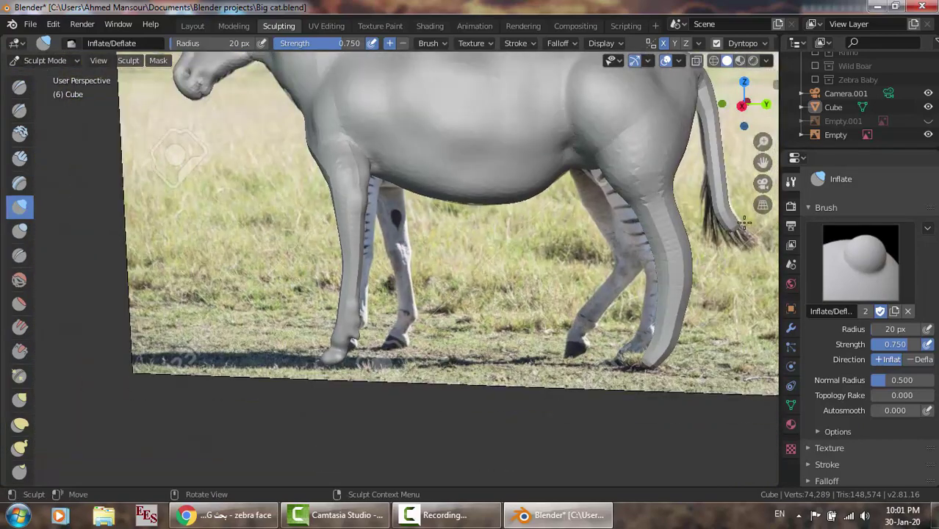
drag(764, 163, 762, 165)
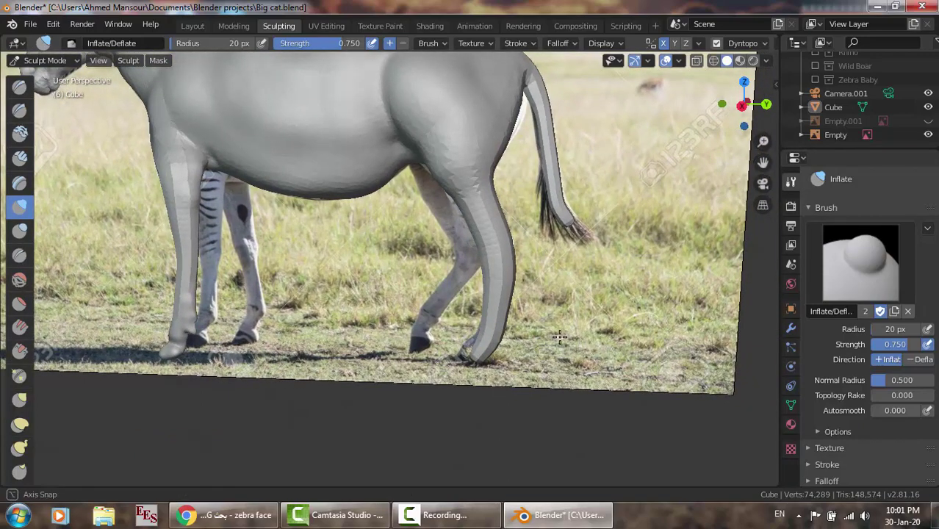
middle_drag(544, 334, 579, 330)
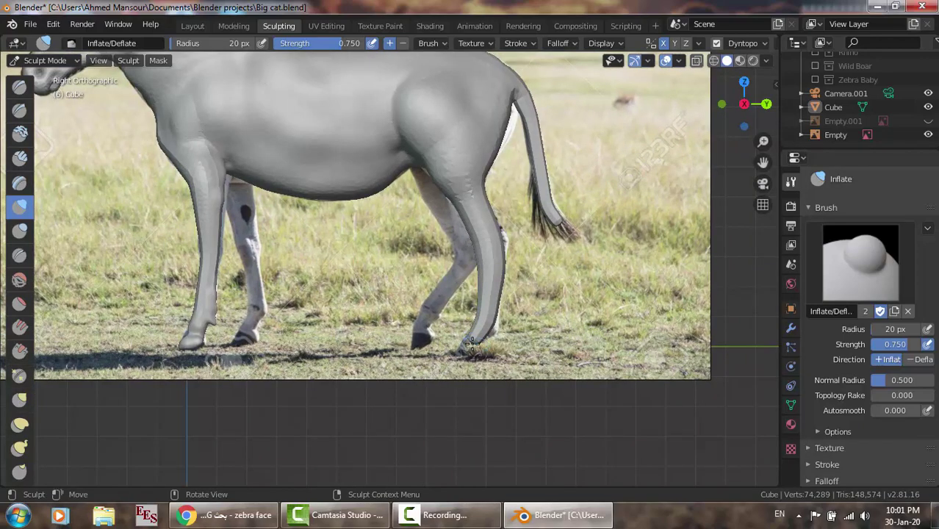
middle_drag(472, 344, 498, 342)
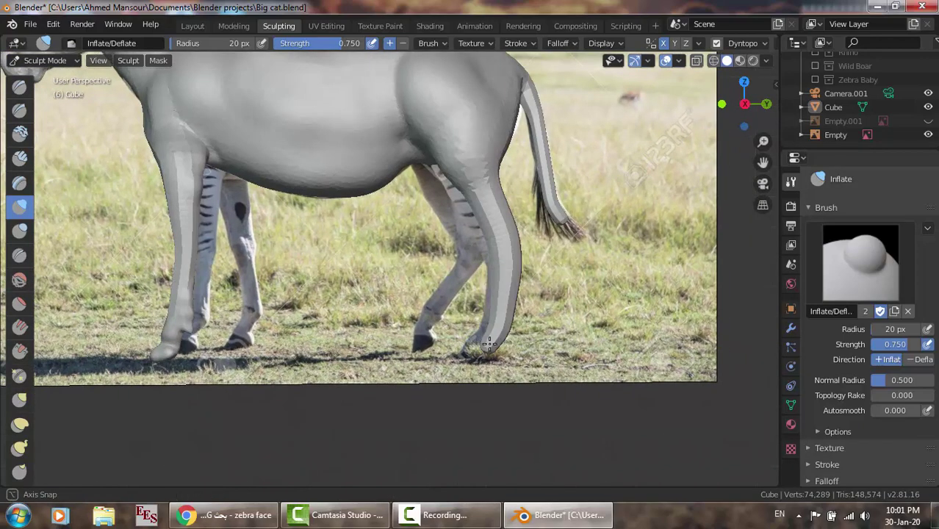
drag(498, 341, 487, 349)
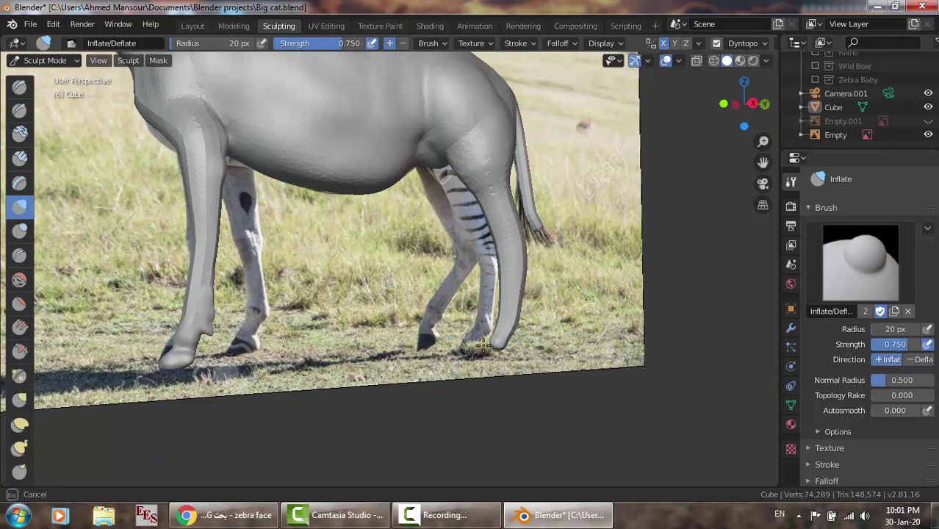
drag(491, 343, 485, 345)
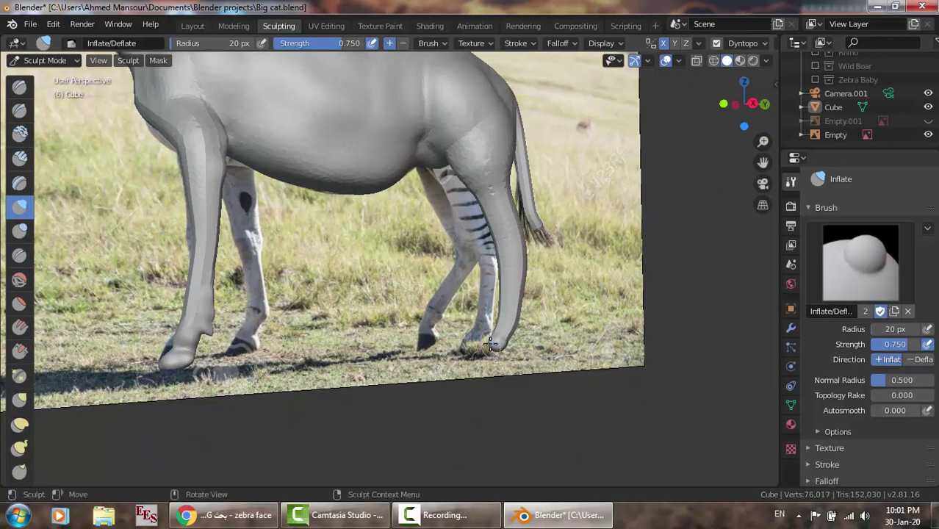
key(KP_3)
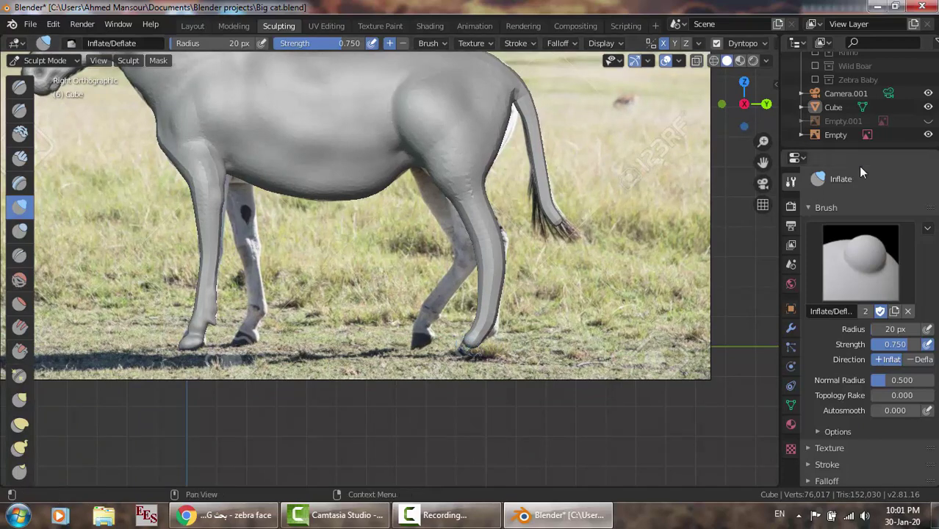
Hide the reference photo and pull a small spur from the hind heel with Snake Hook.
click(928, 136)
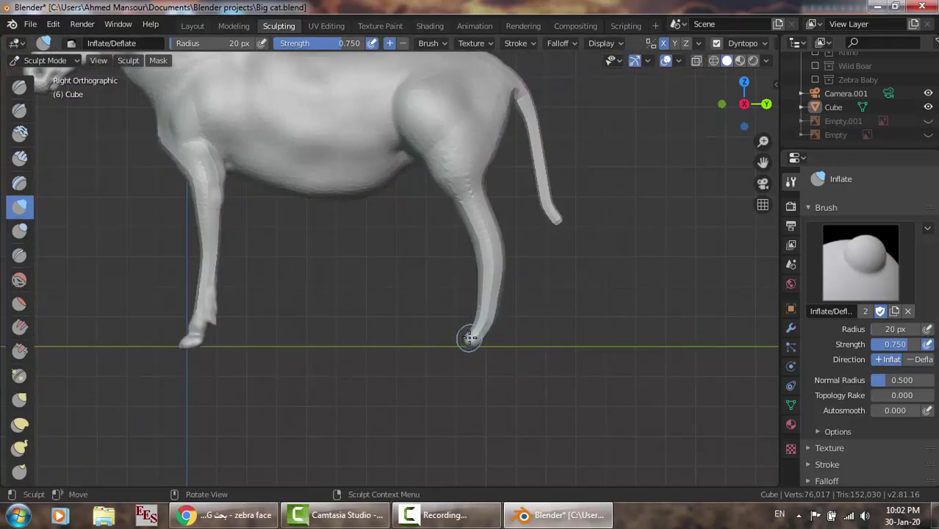
scroll(470, 338, up, 2)
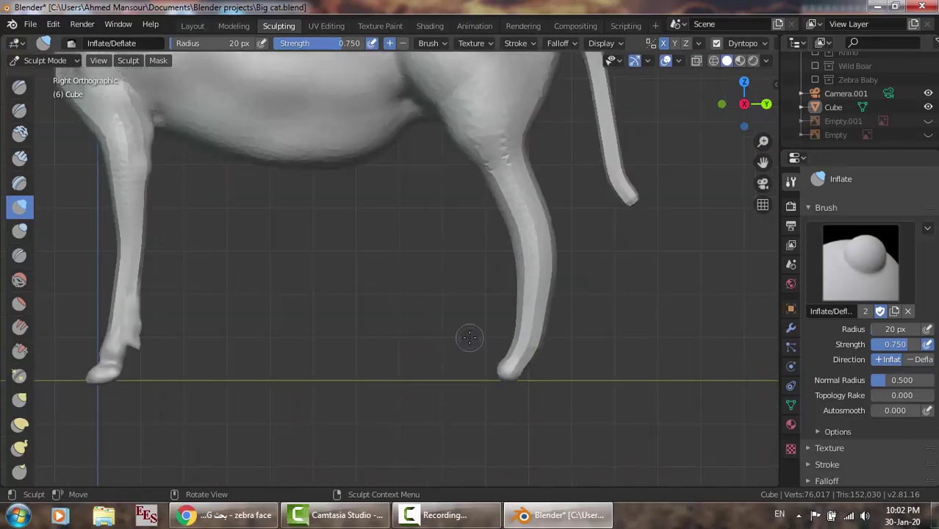
middle_drag(532, 343, 452, 343)
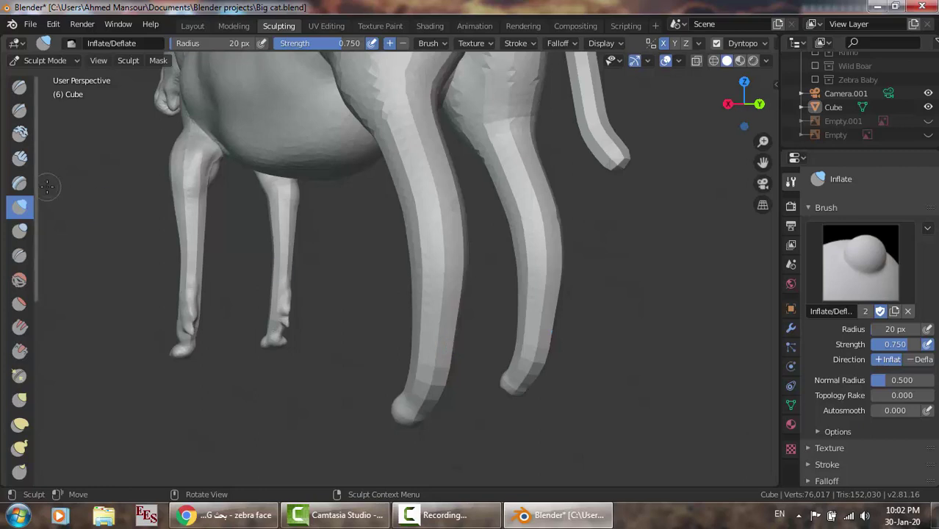
click(20, 448)
mouse_move(439, 390)
mouse_down()
mouse_move(452, 406)
mouse_move(436, 392)
mouse_up()
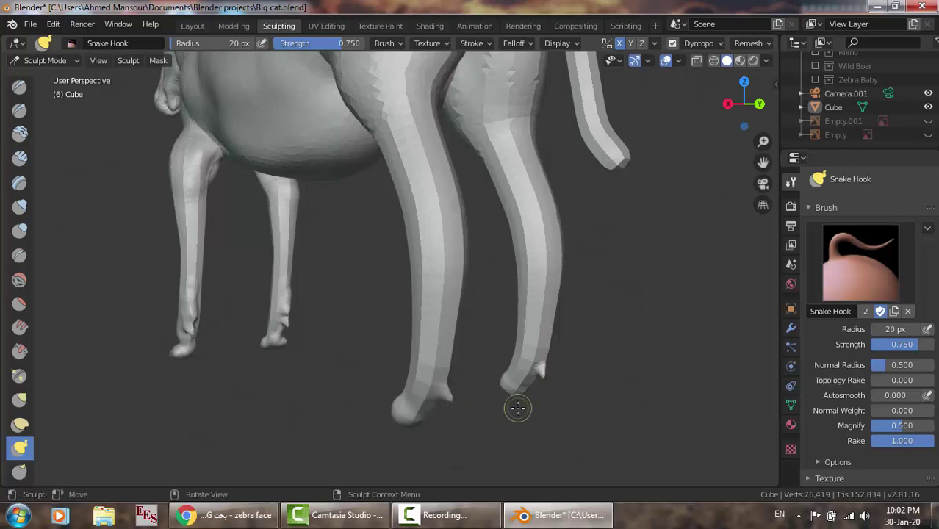
Inflate the tip of the right hind foot with the Inflate/Deflate brush.
middle_drag(553, 403, 698, 394)
scroll(683, 399, up, 3)
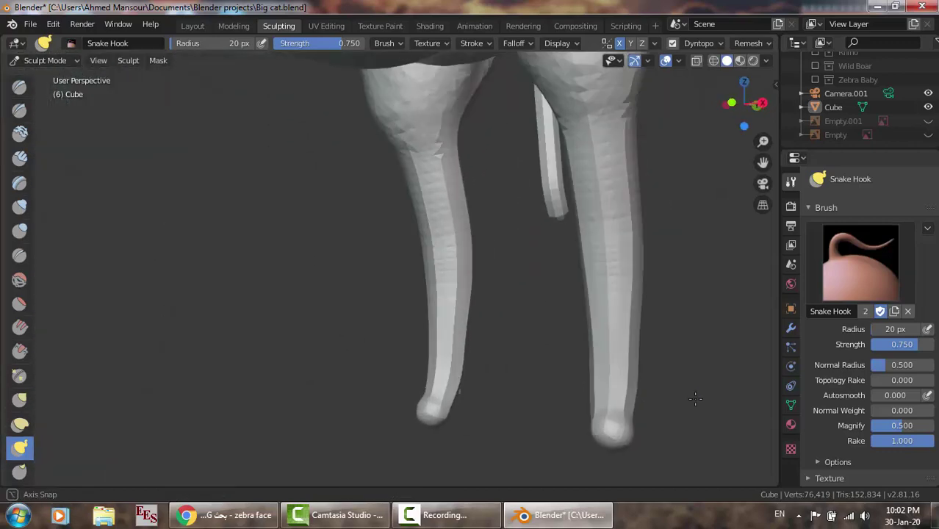
click(19, 208)
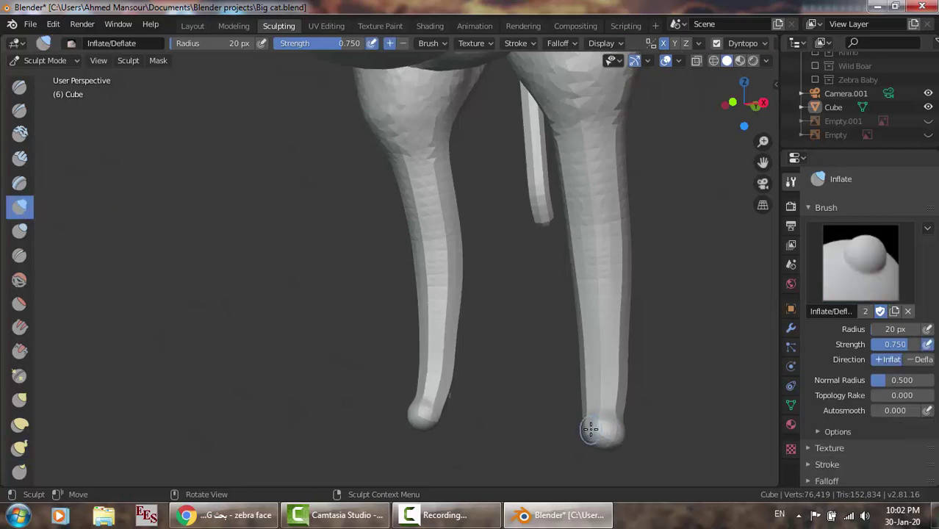
mouse_move(591, 425)
mouse_down()
mouse_move(597, 439)
mouse_move(586, 433)
mouse_move(617, 438)
mouse_move(603, 420)
mouse_up()
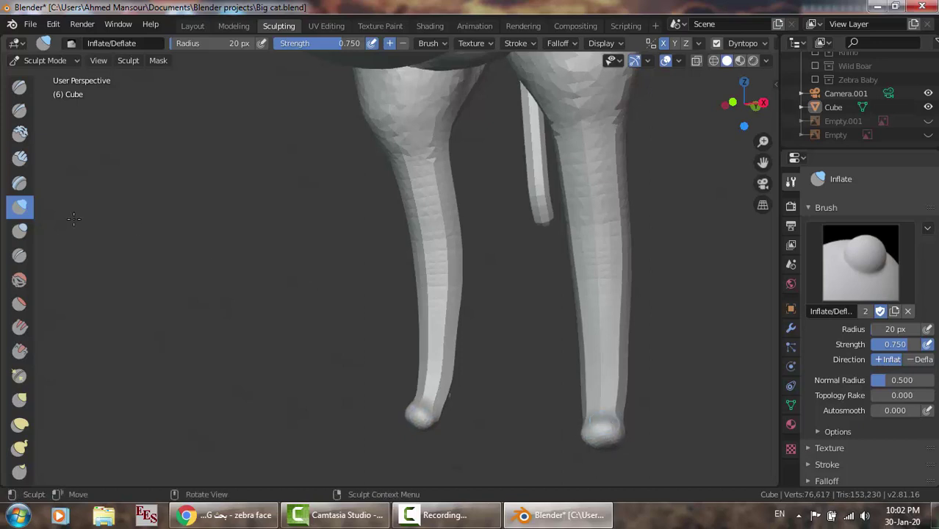
click(19, 255)
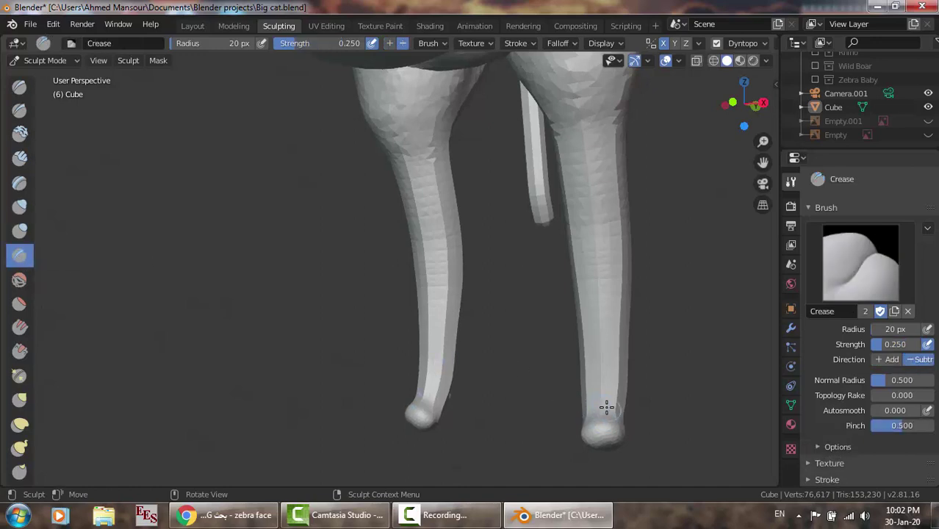
Crease the right hind foot near the heel in Right Orthographic view.
mouse_move(606, 405)
mouse_down()
mouse_move(582, 410)
mouse_move(616, 416)
mouse_up()
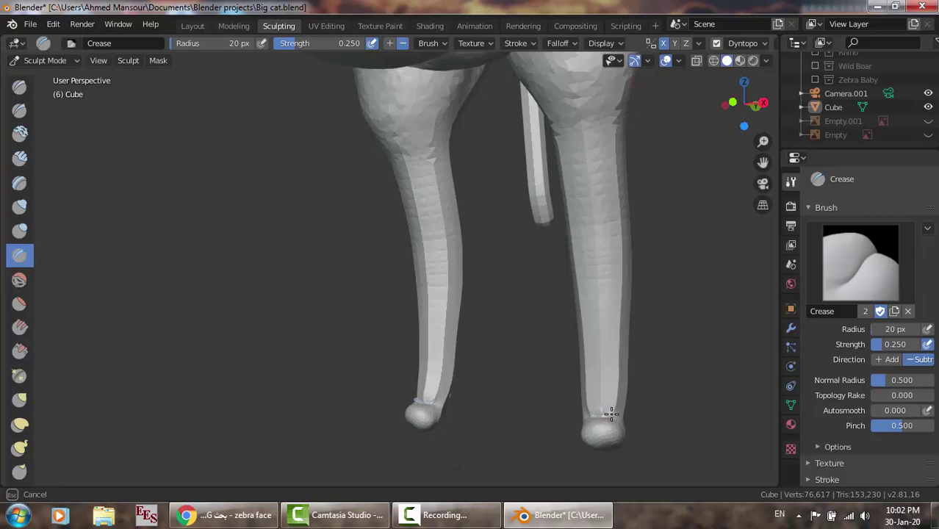
key(KP_3)
scroll(611, 414, up, 2)
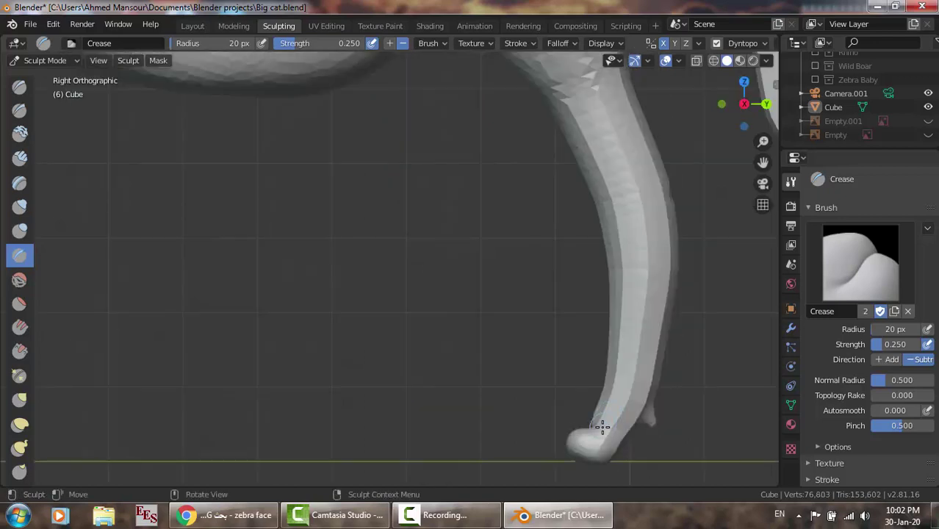
mouse_move(600, 426)
mouse_down()
mouse_move(601, 435)
mouse_move(596, 416)
mouse_up()
scroll(597, 416, down, 1)
scroll(597, 416, down, 3)
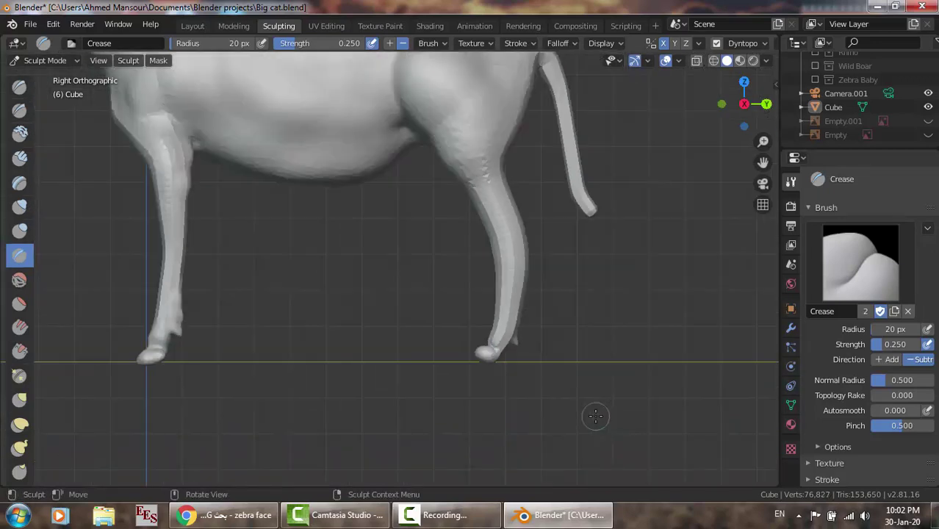
scroll(597, 416, up, 1)
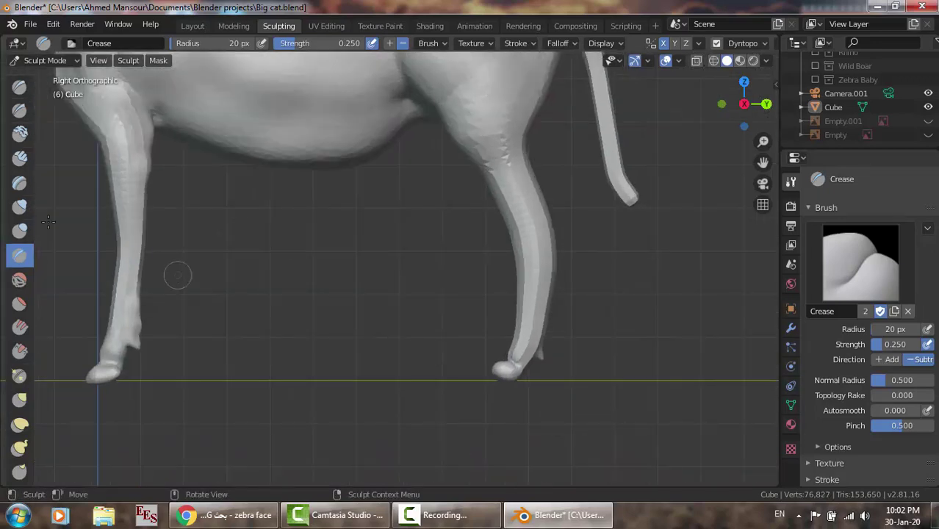
Inflate the hind hoof with several Inflate/Deflate strokes.
click(17, 210)
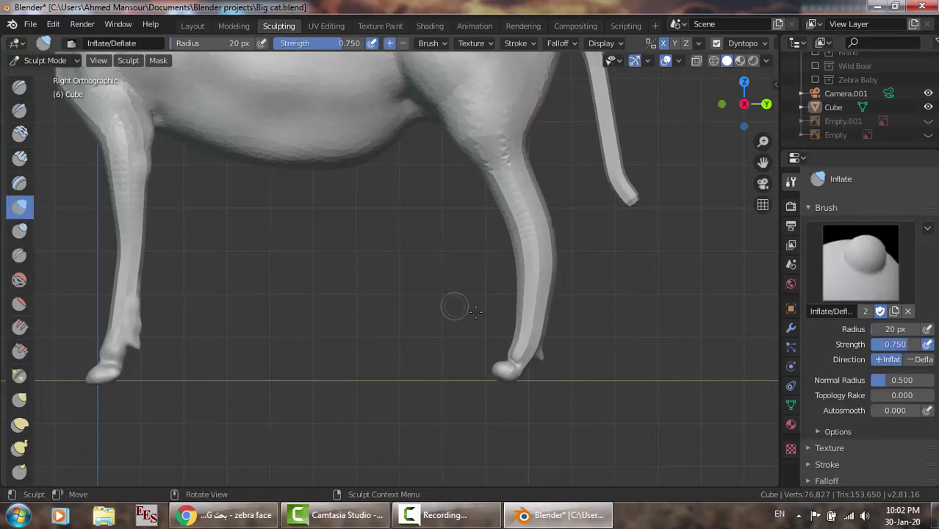
drag(494, 372, 492, 370)
scroll(492, 369, down, 2)
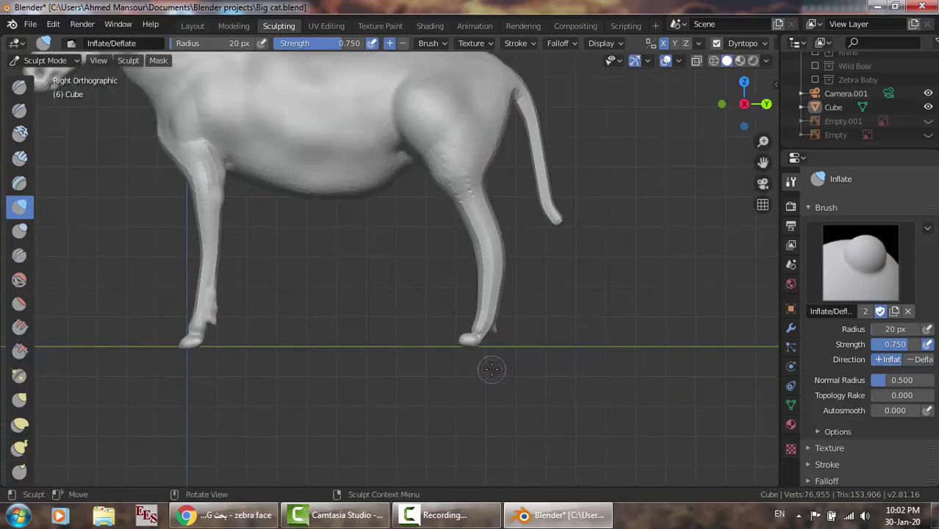
scroll(491, 369, up, 2)
drag(494, 370, 486, 377)
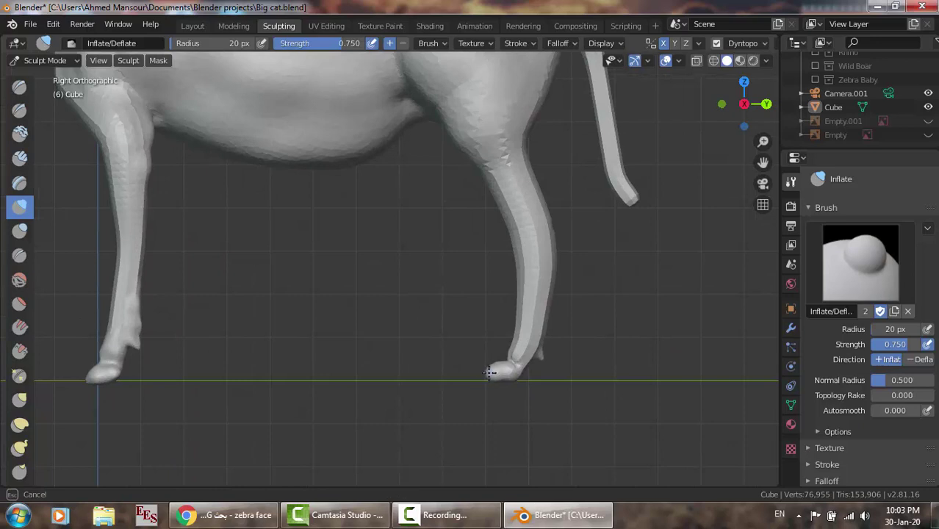
drag(182, 304, 185, 307)
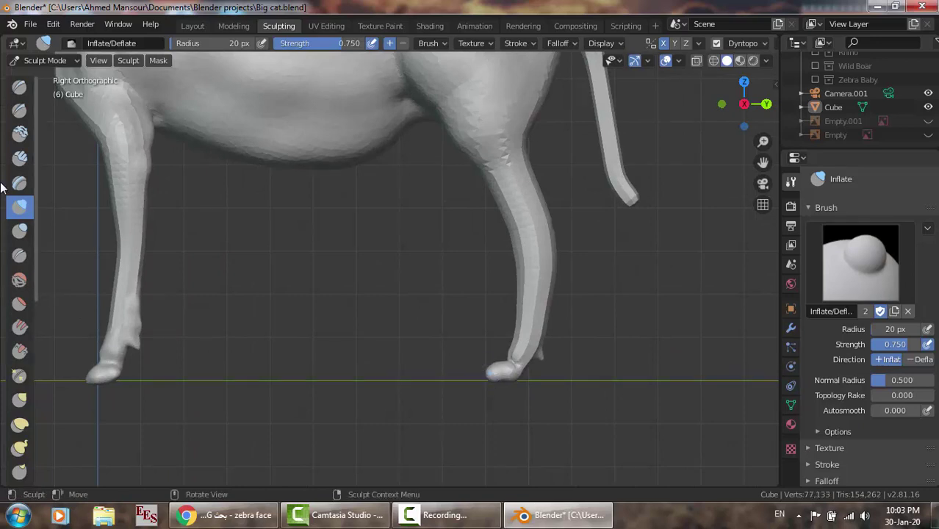
Add sharp detail to the foot with Draw Sharp, comparing briefly against the zebra photo.
click(19, 110)
drag(494, 366, 491, 366)
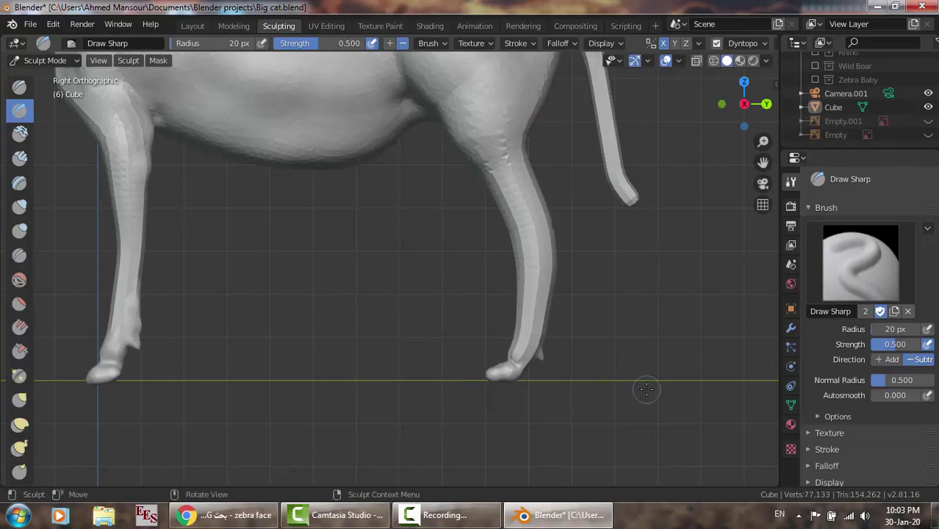
click(929, 135)
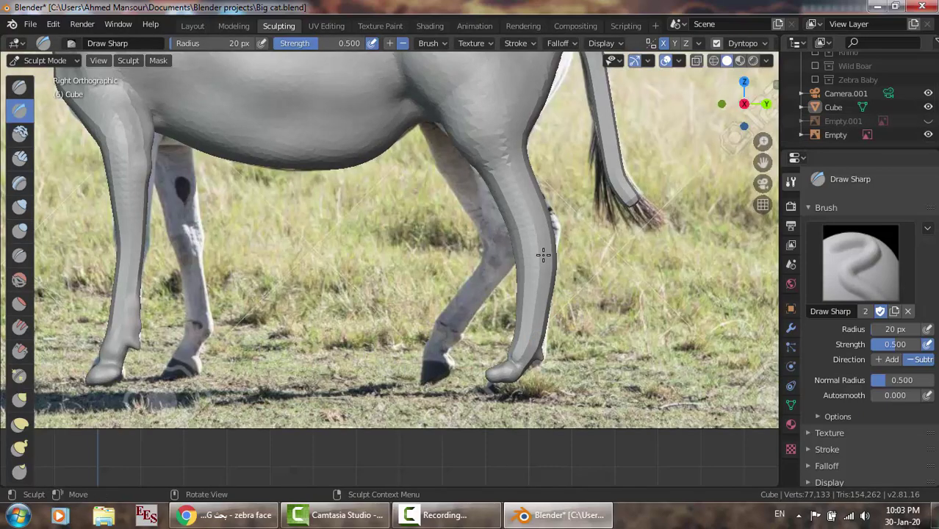
click(929, 135)
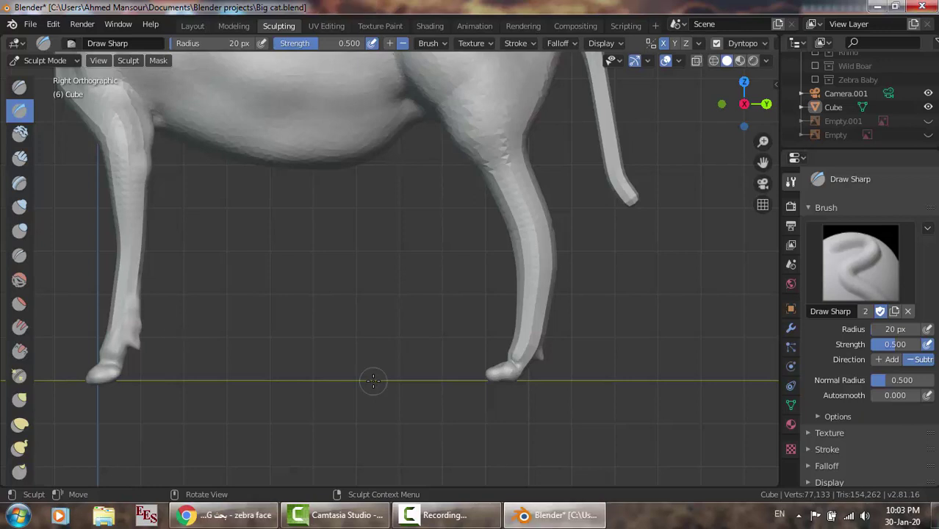
click(19, 305)
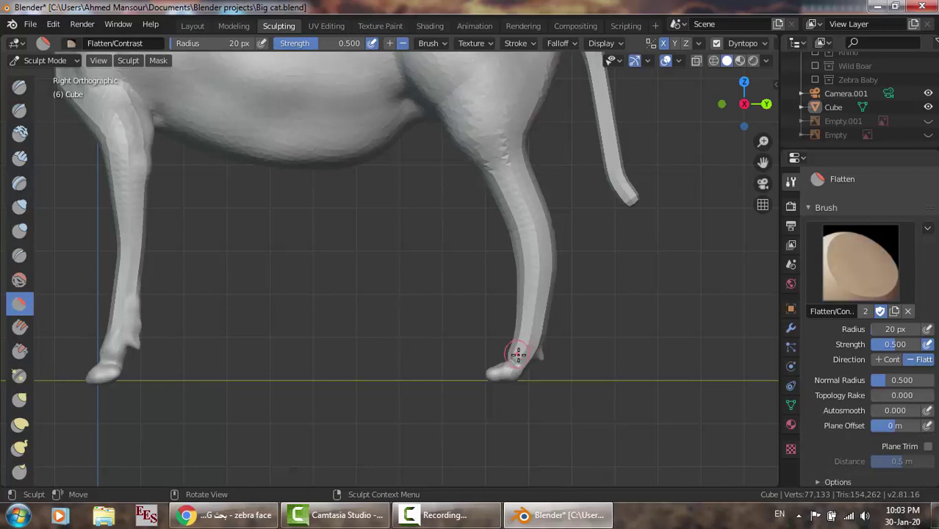
Flatten the lower hind leg along its length with Flatten/Contrast.
mouse_move(512, 353)
mouse_down()
mouse_move(511, 366)
mouse_move(488, 368)
mouse_move(522, 335)
mouse_move(531, 342)
mouse_move(520, 356)
mouse_move(527, 300)
mouse_up()
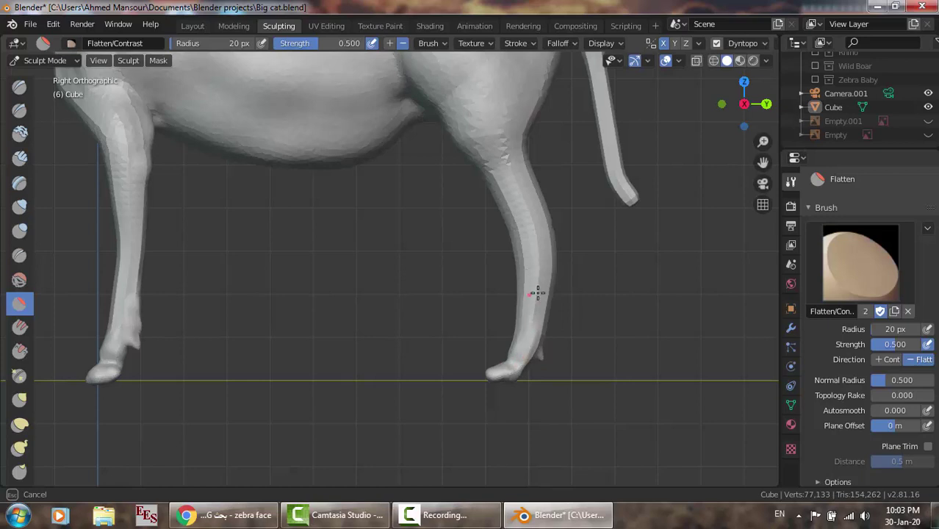
mouse_move(541, 266)
mouse_down()
mouse_move(527, 250)
mouse_move(528, 350)
mouse_move(507, 365)
mouse_move(423, 376)
mouse_up()
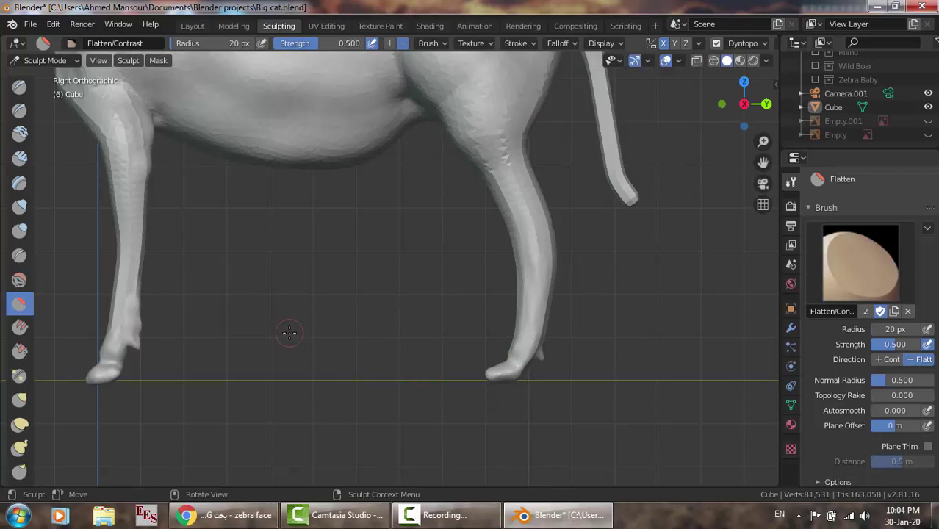
middle_drag(292, 333, 385, 329)
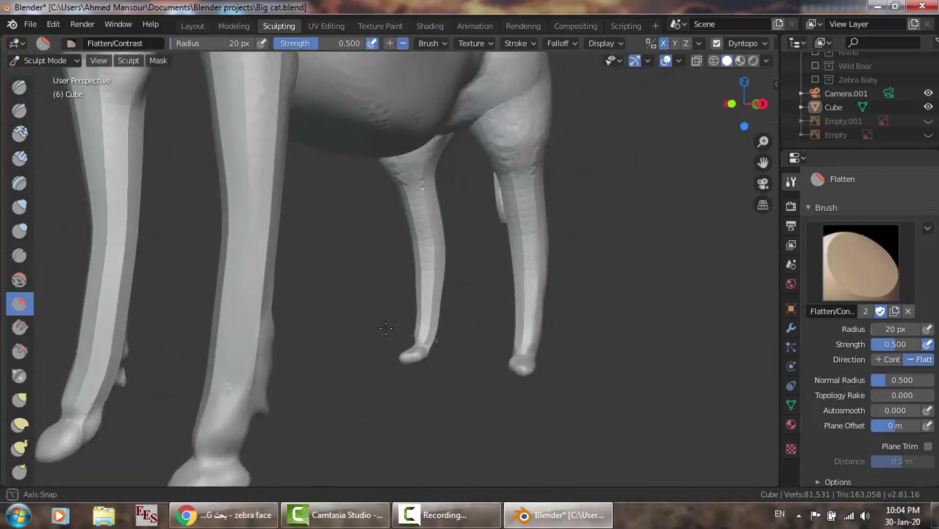
scroll(586, 385, up, 2)
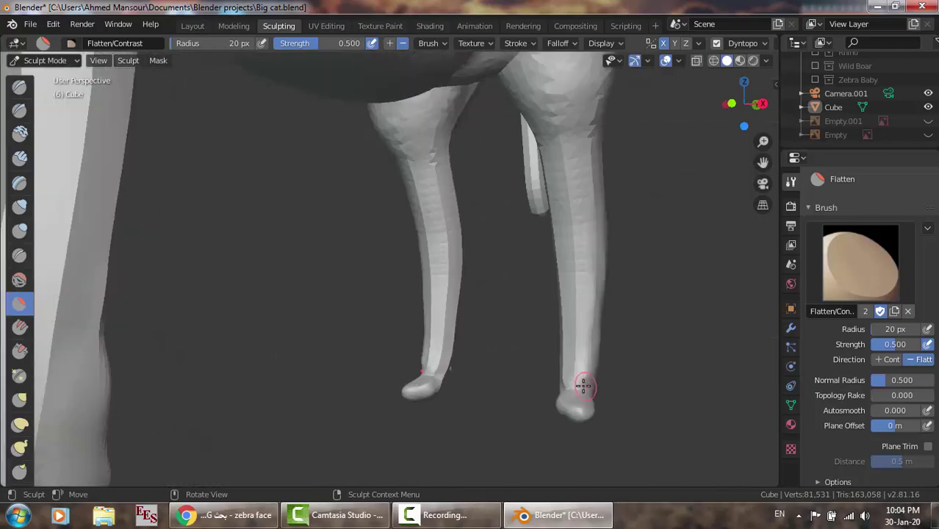
Inflate the right hind foot and swell the hoof tip, then select Smooth.
click(19, 208)
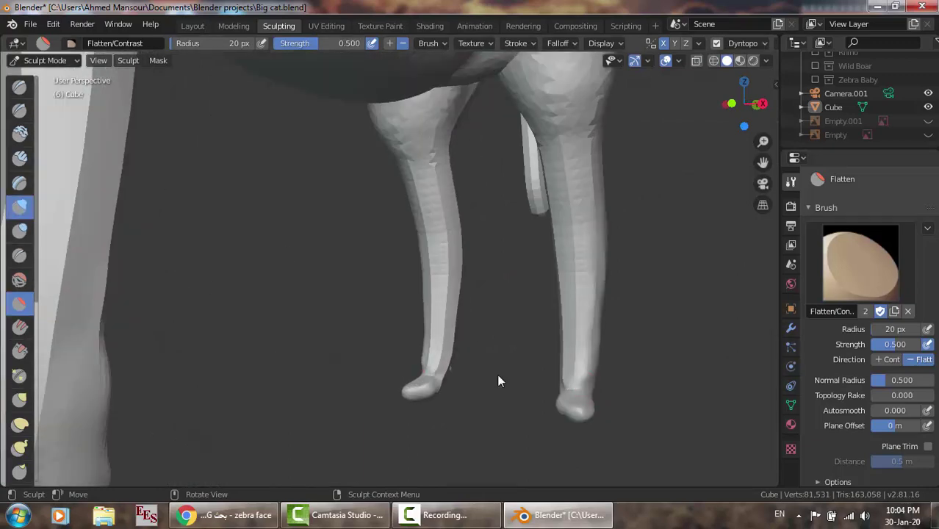
mouse_move(561, 399)
mouse_down()
mouse_move(560, 409)
mouse_move(580, 401)
mouse_up()
key(KP_3)
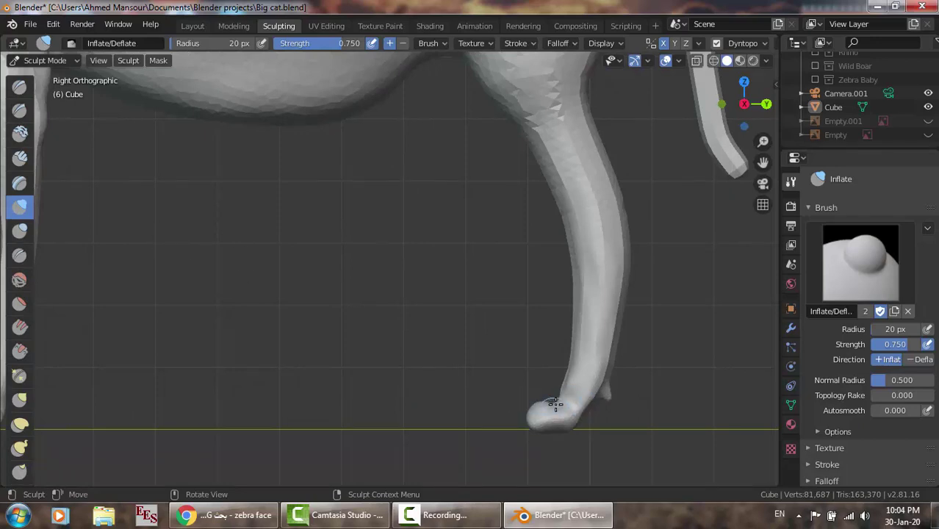
mouse_move(556, 404)
mouse_down()
mouse_move(558, 395)
mouse_move(542, 400)
mouse_move(499, 362)
mouse_up()
click(19, 279)
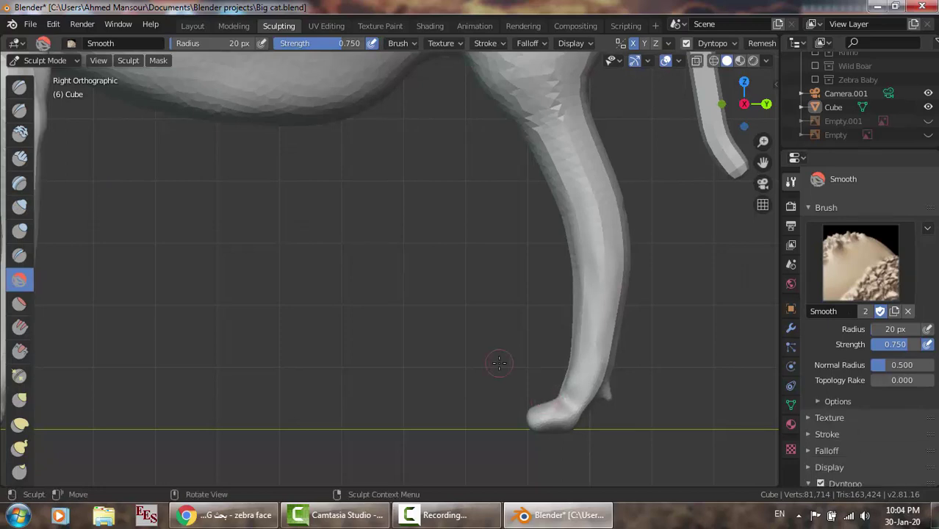
scroll(500, 362, down, 2)
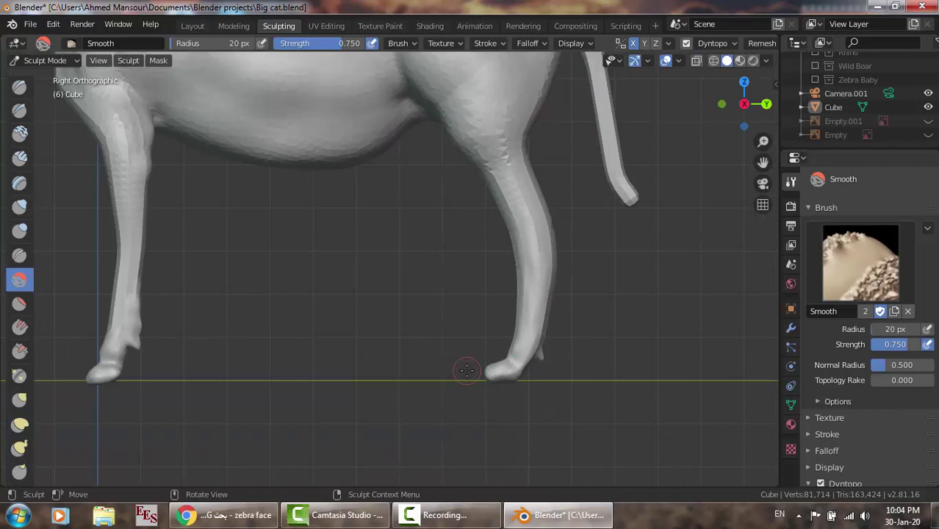
scroll(466, 371, down, 3)
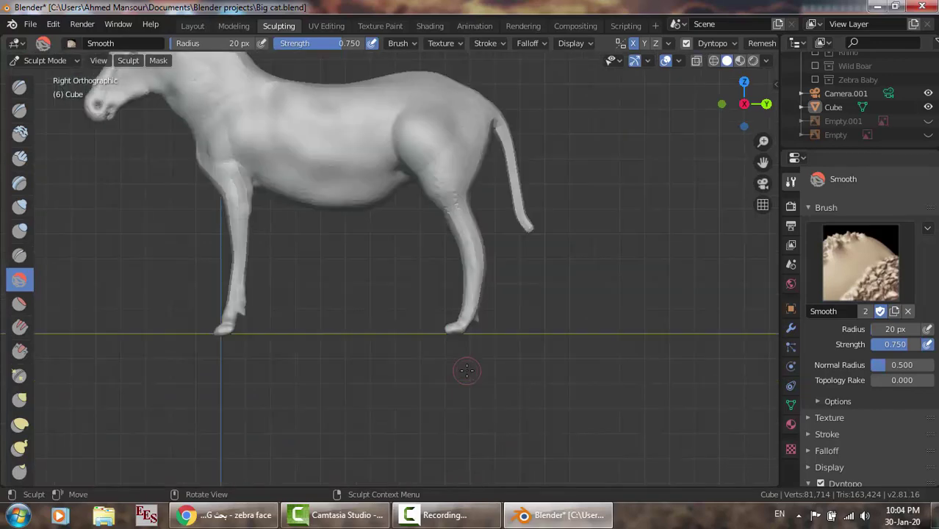
Show the zebra photo, toggle the mesh to compare body and tail, then select Draw Sharp.
scroll(467, 370, down, 1)
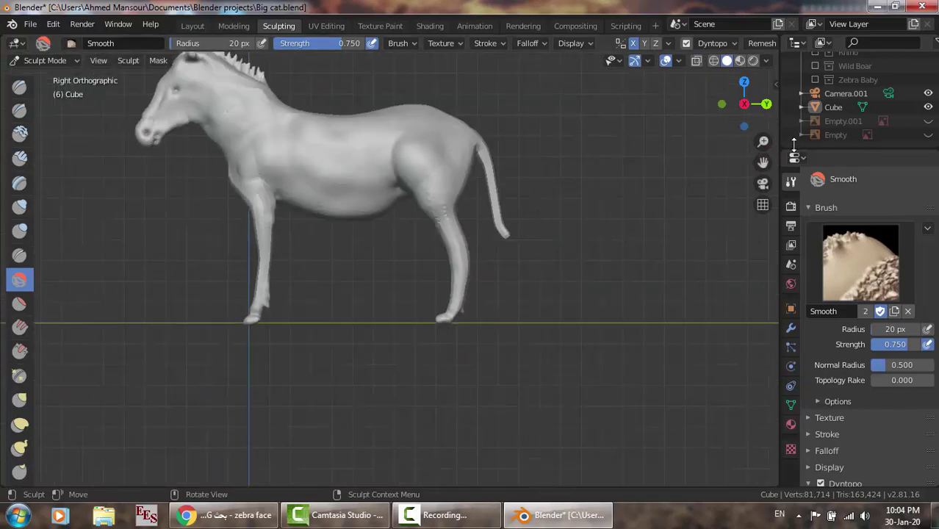
click(928, 136)
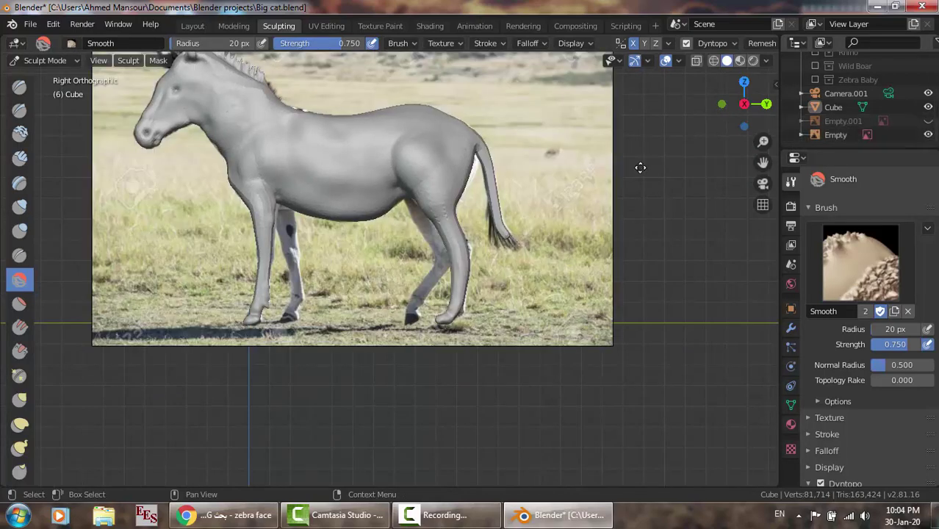
scroll(559, 193, up, 4)
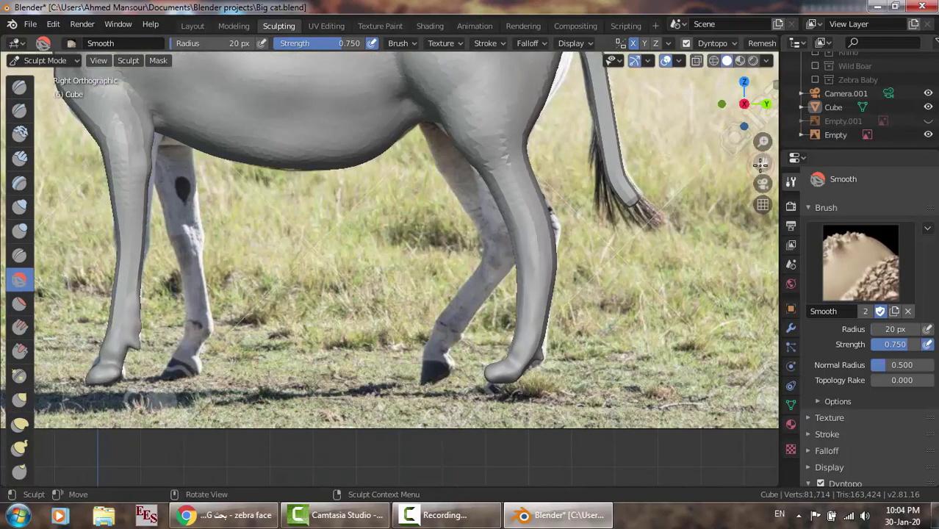
drag(763, 162, 715, 232)
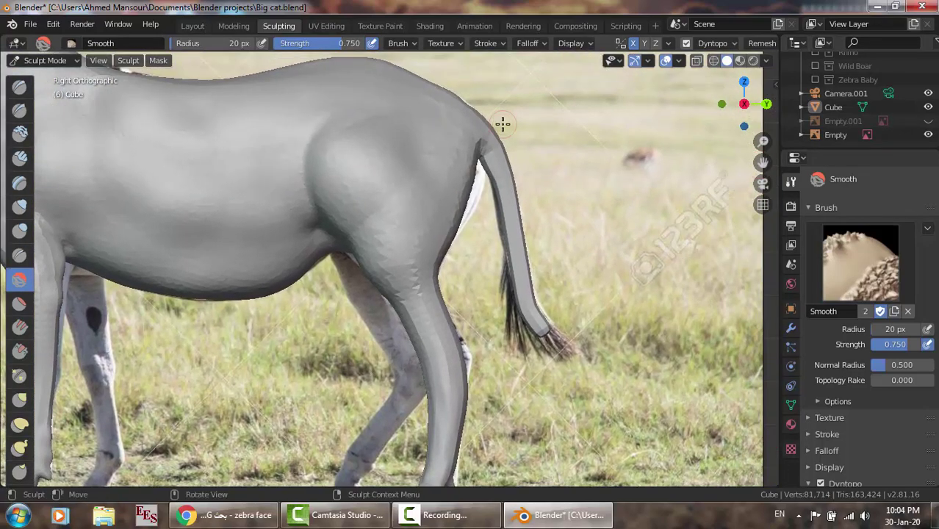
click(928, 108)
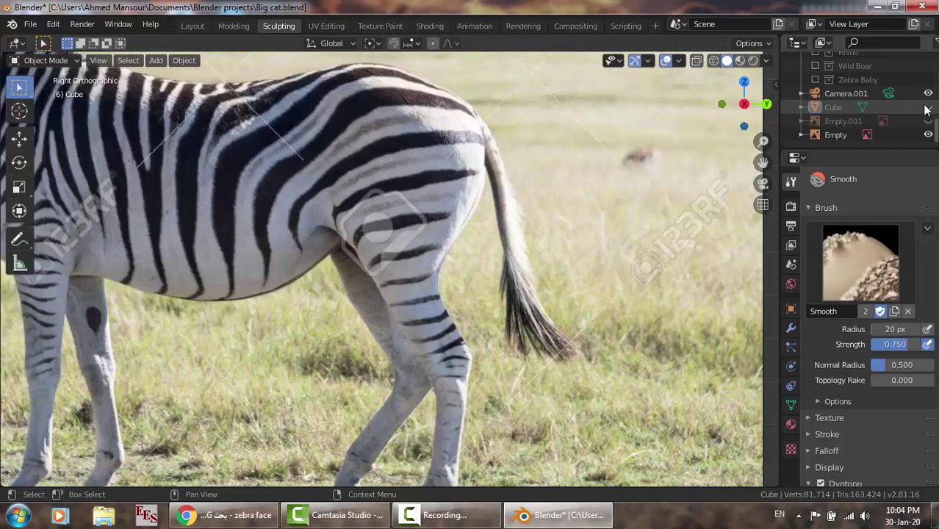
click(928, 108)
click(927, 108)
click(928, 108)
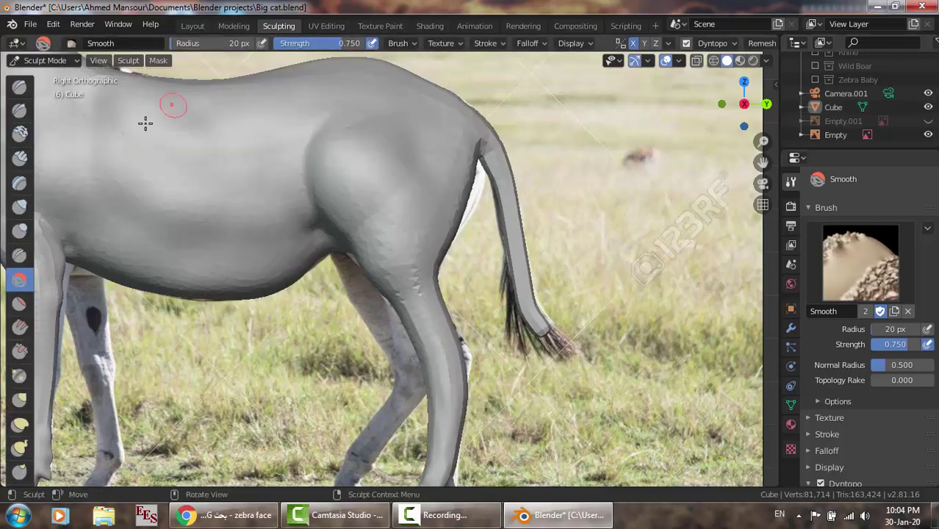
click(28, 115)
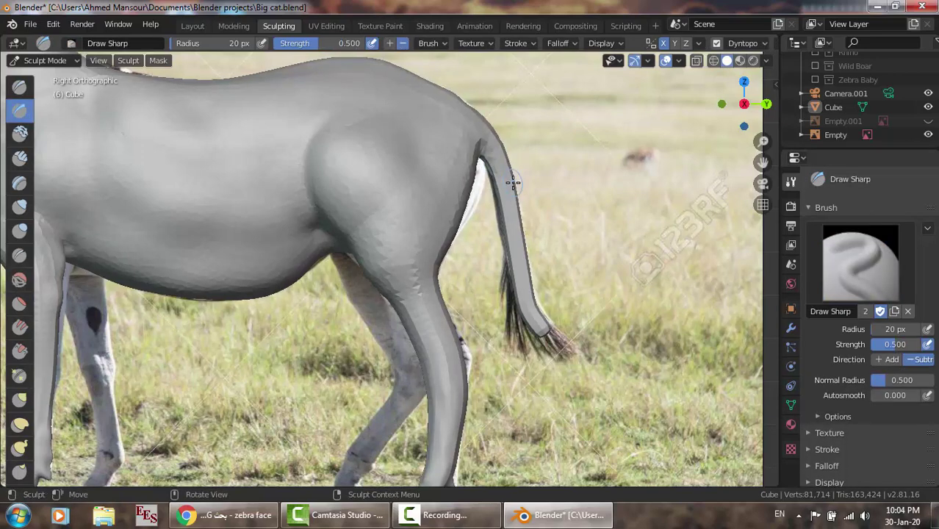
Sharpen the tail base outline and inflate the back of the thigh beside the tail.
drag(513, 184, 502, 141)
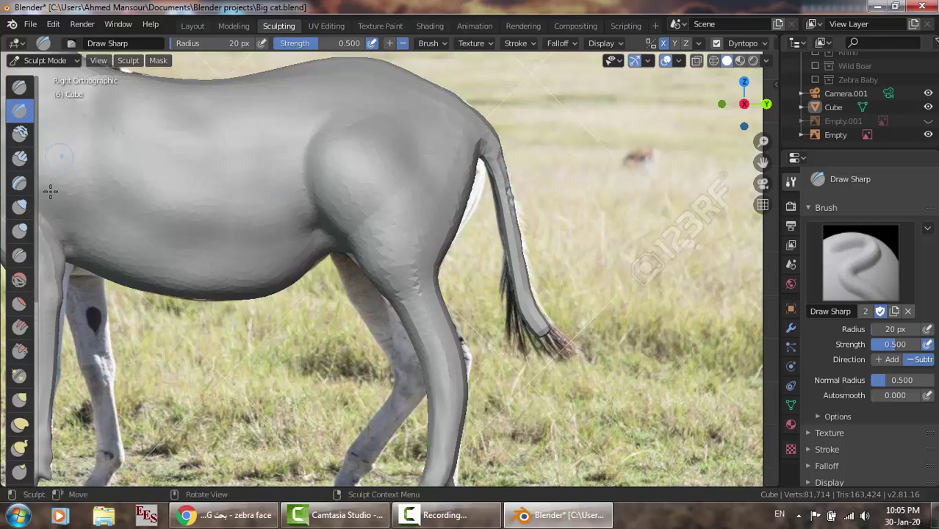
click(20, 207)
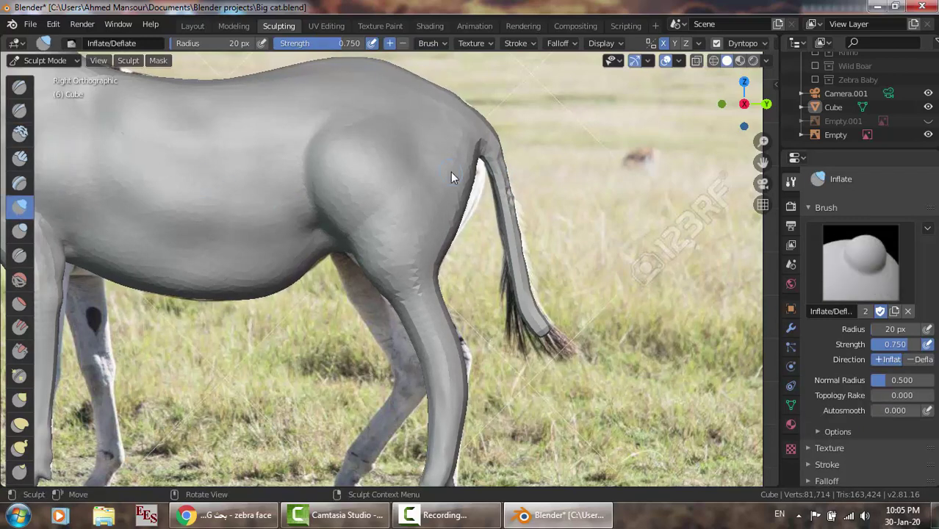
middle_drag(450, 172, 416, 174)
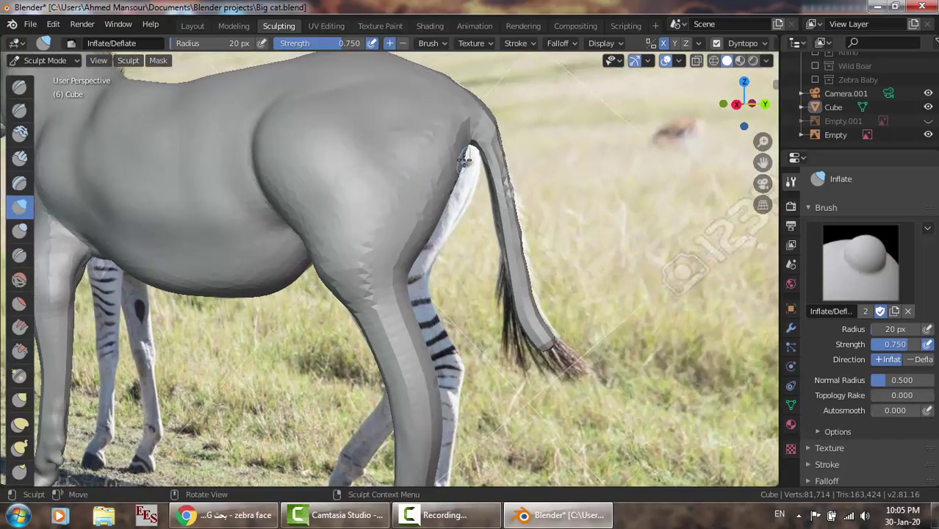
mouse_move(464, 160)
mouse_down()
mouse_move(444, 213)
mouse_move(460, 150)
mouse_move(442, 200)
mouse_move(461, 153)
mouse_move(456, 197)
mouse_move(481, 156)
mouse_up()
key(KP_3)
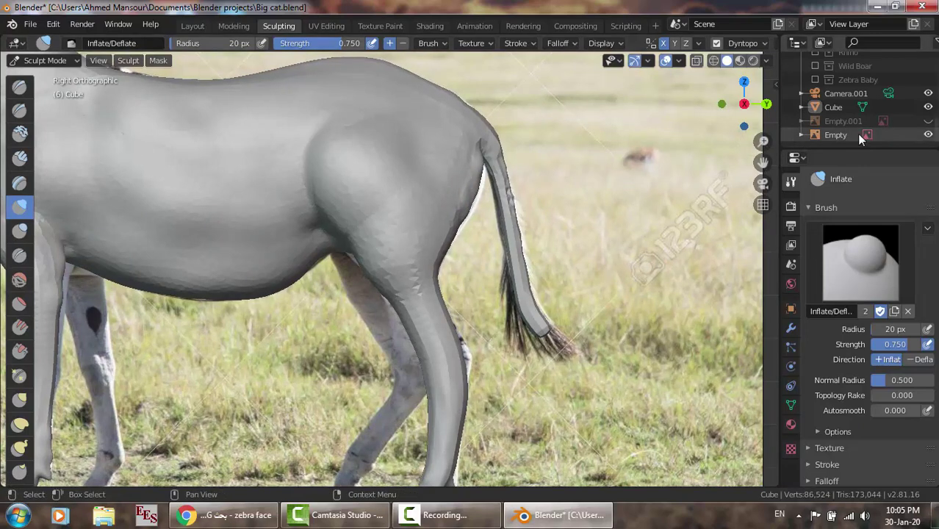
Sharpen the edge along the tail with Draw Sharp, then flatten along it.
click(19, 111)
drag(506, 270, 505, 243)
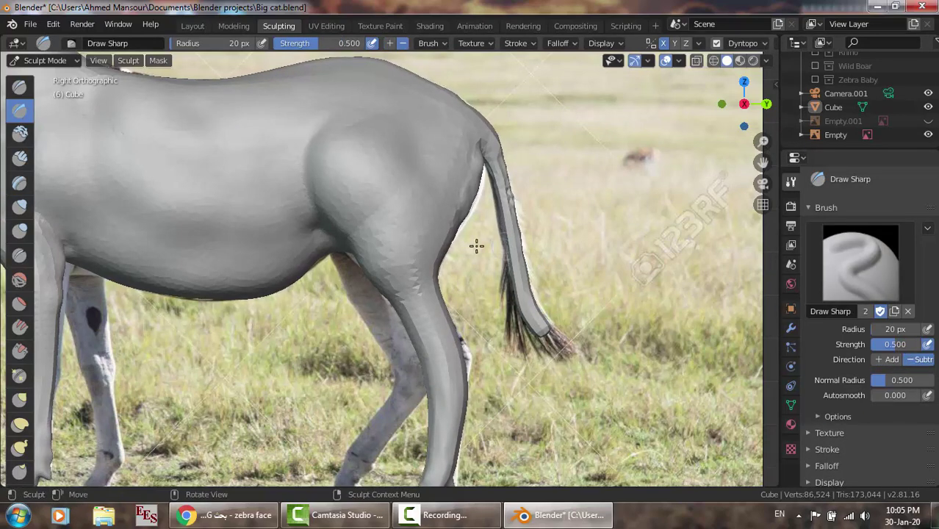
click(19, 304)
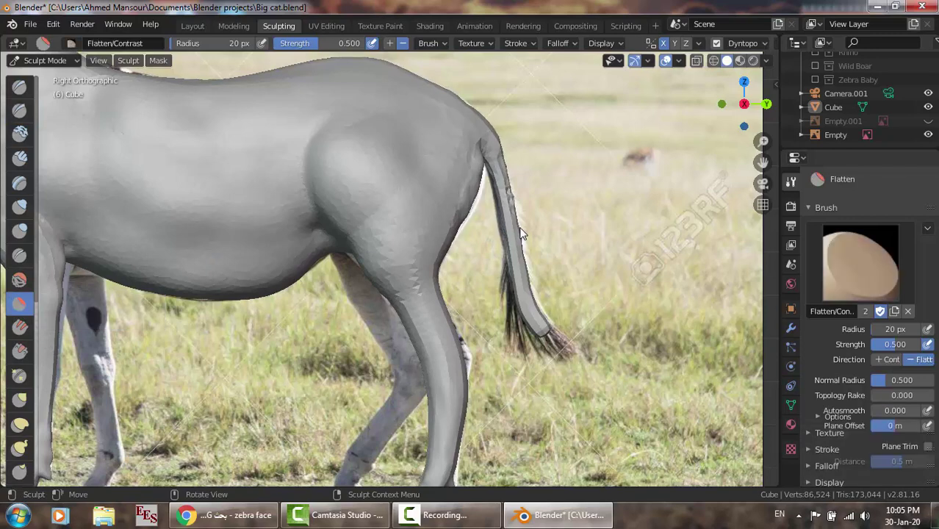
mouse_move(505, 206)
mouse_down()
mouse_move(514, 221)
mouse_move(489, 142)
mouse_move(533, 317)
mouse_move(506, 254)
mouse_up()
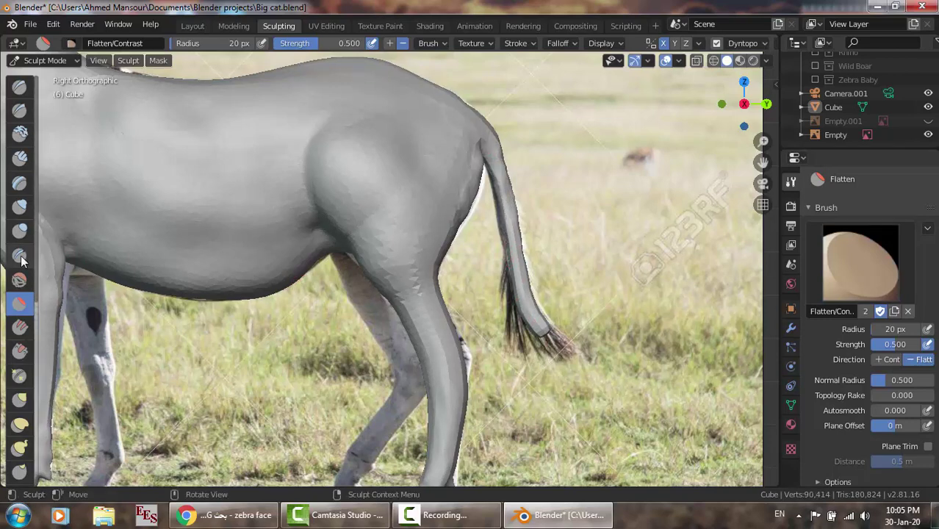
Pull tail geometry down toward the tip with the Snake Hook brush.
click(20, 447)
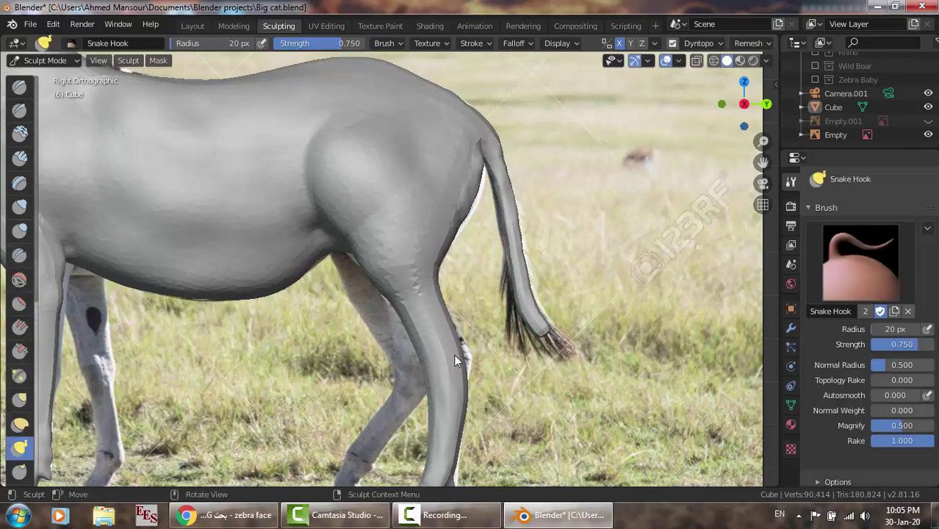
drag(512, 269, 507, 345)
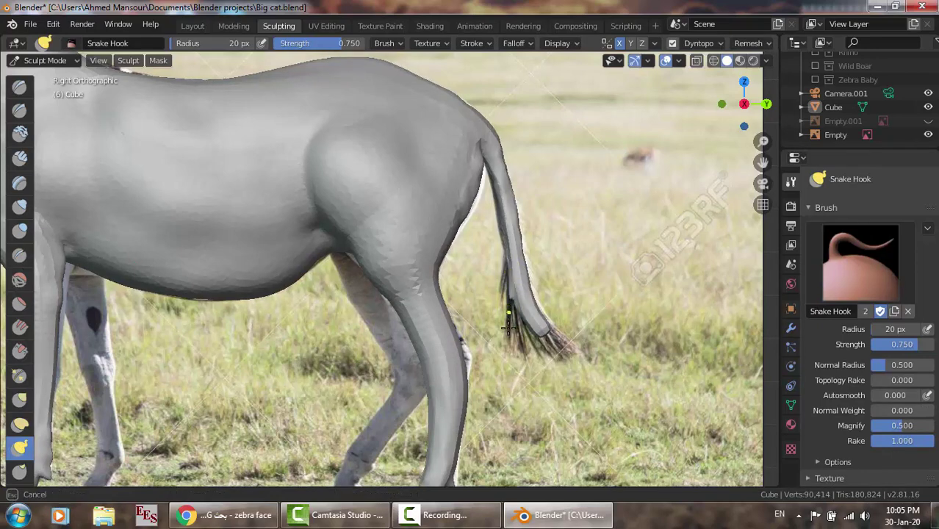
drag(514, 306, 514, 303)
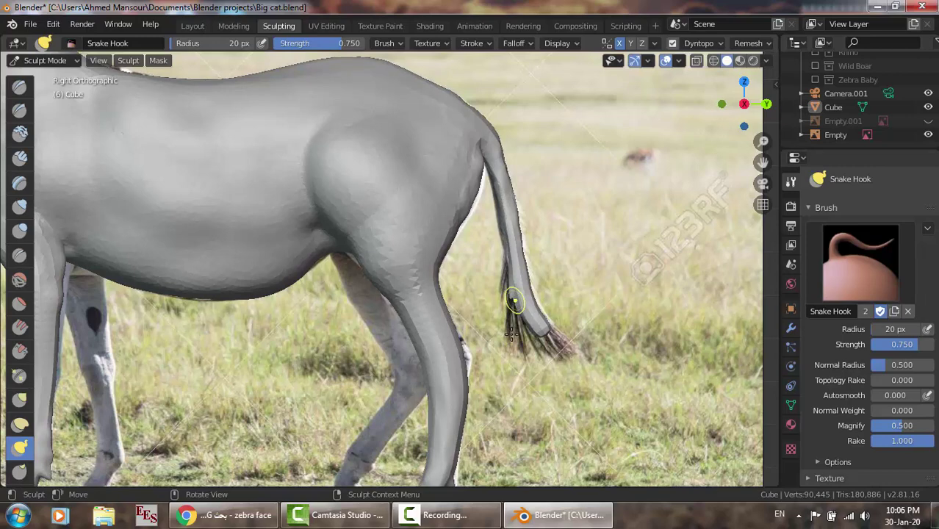
mouse_move(507, 300)
mouse_down()
mouse_move(507, 335)
mouse_move(523, 358)
mouse_move(582, 353)
mouse_move(539, 364)
mouse_up()
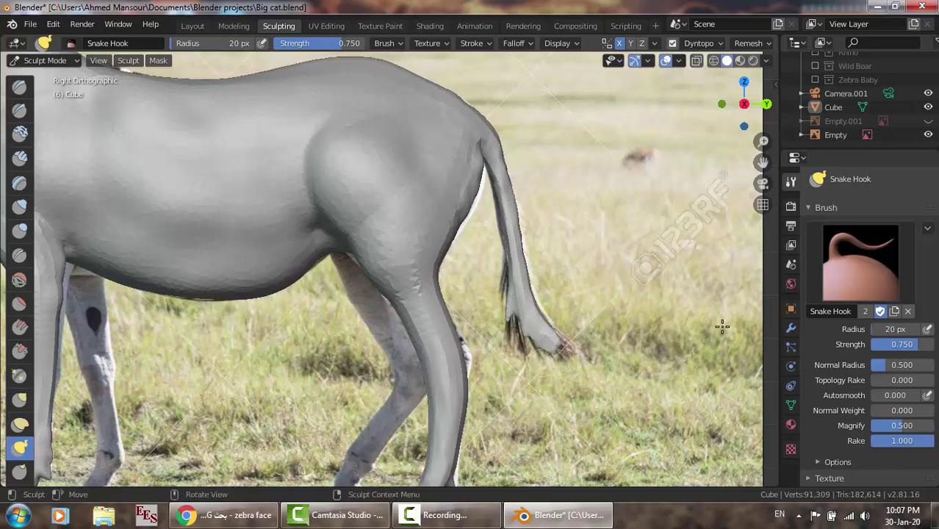
Set the brush radius to 10 px and pull thin hair strands from the tail tip.
click(889, 327)
text(1)
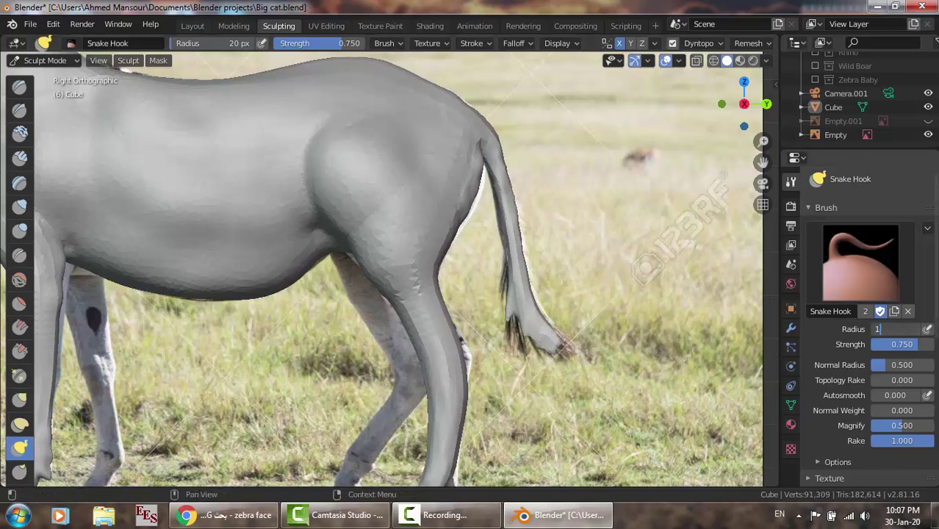
text(0)
key(Return)
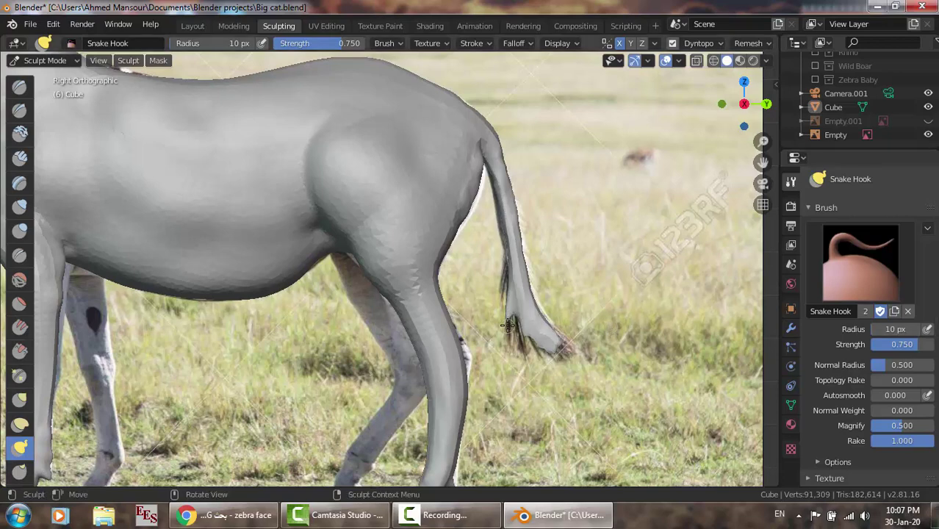
mouse_move(518, 316)
mouse_down()
mouse_move(517, 349)
mouse_move(528, 360)
mouse_move(498, 290)
mouse_move(584, 345)
mouse_move(565, 359)
mouse_move(538, 337)
mouse_up()
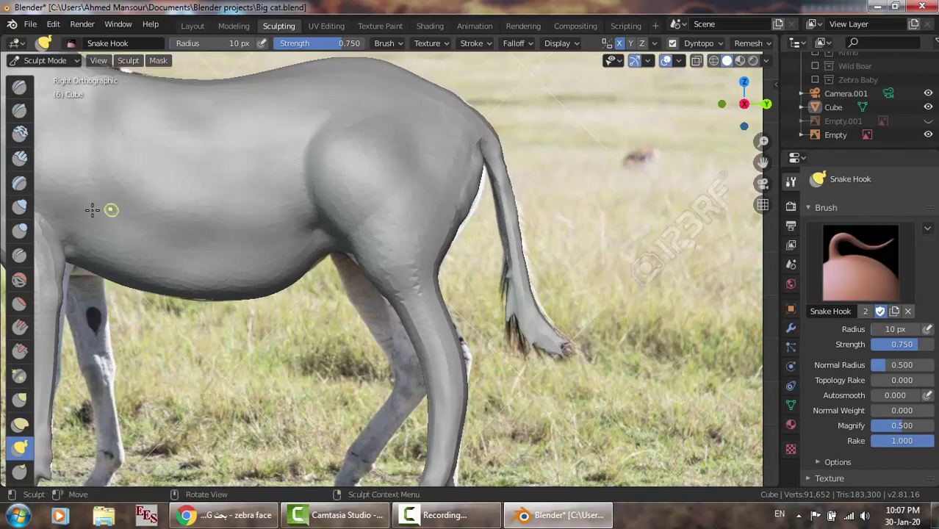
click(19, 109)
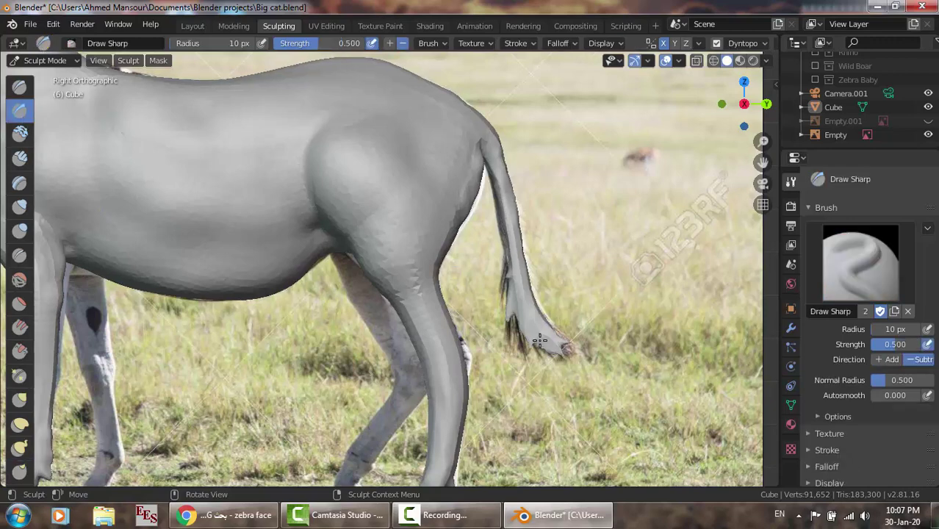
Refine the tail tip and hind-leg edge, then set the brush radius to 50 px.
mouse_move(537, 338)
mouse_down()
mouse_move(551, 360)
mouse_move(524, 324)
mouse_move(520, 337)
mouse_move(571, 353)
mouse_up()
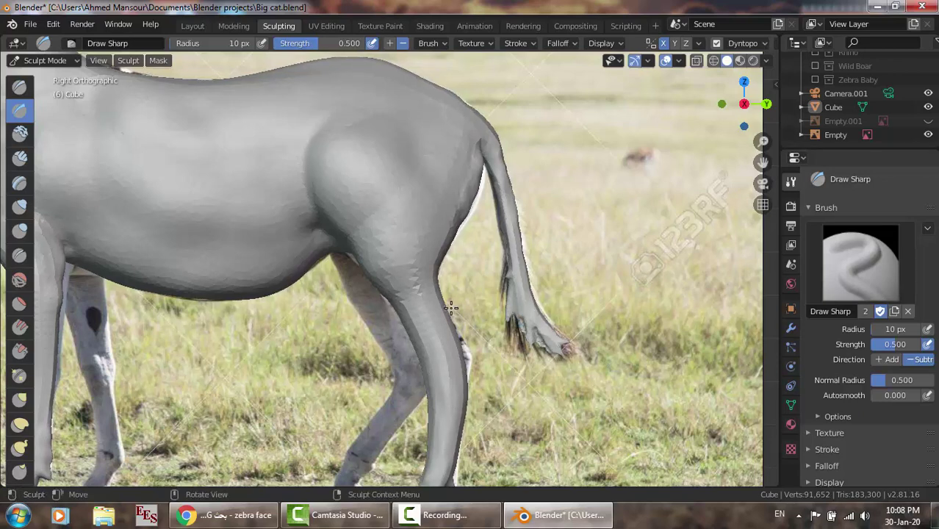
mouse_move(444, 310)
mouse_down()
mouse_move(437, 284)
mouse_move(453, 324)
mouse_up()
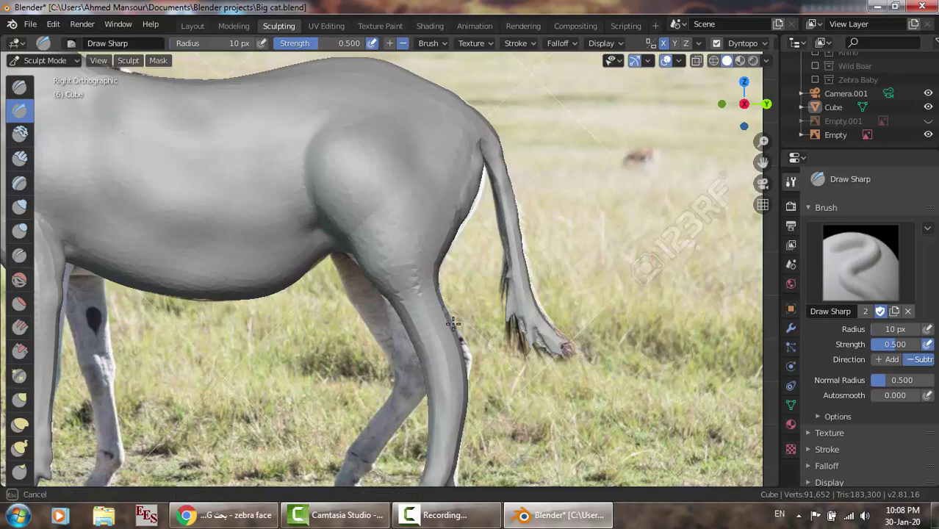
click(906, 327)
text(50)
key(Return)
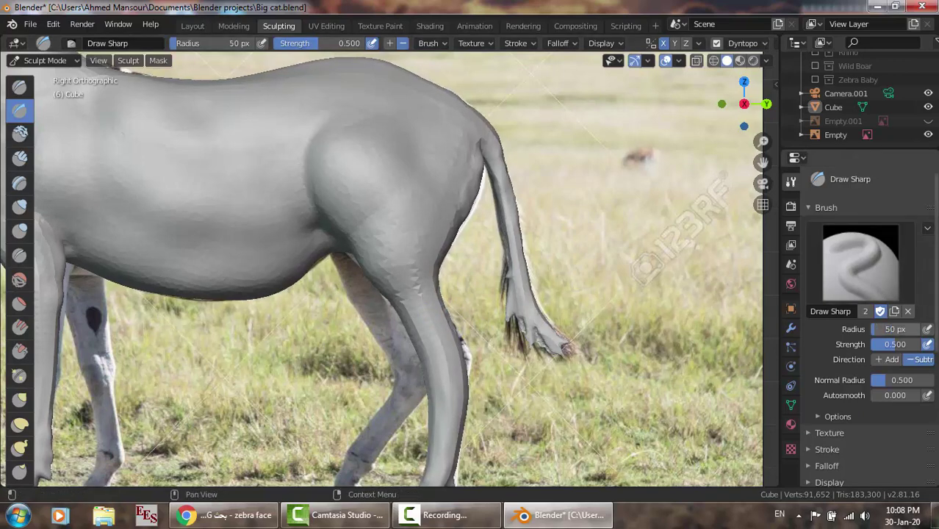
Compare with the photo, undo the leg strokes, and inflate the hind leg instead.
click(929, 107)
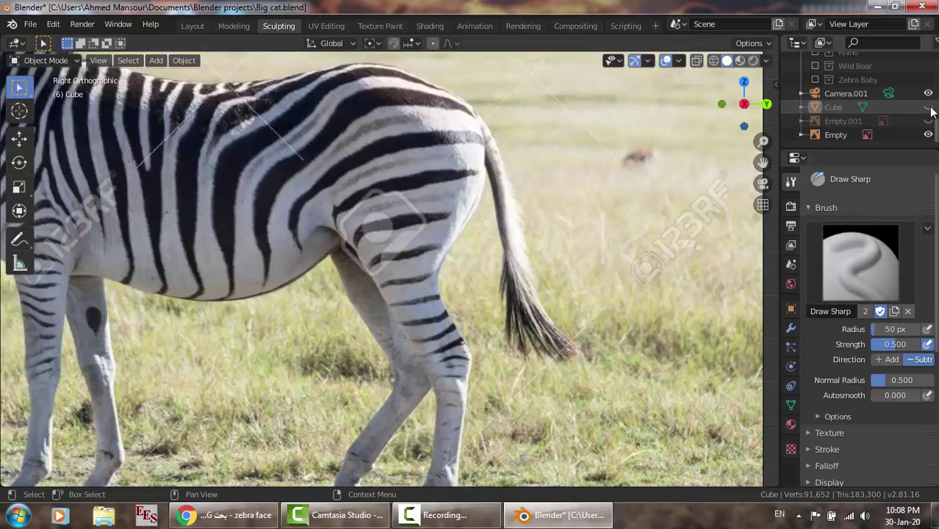
click(928, 107)
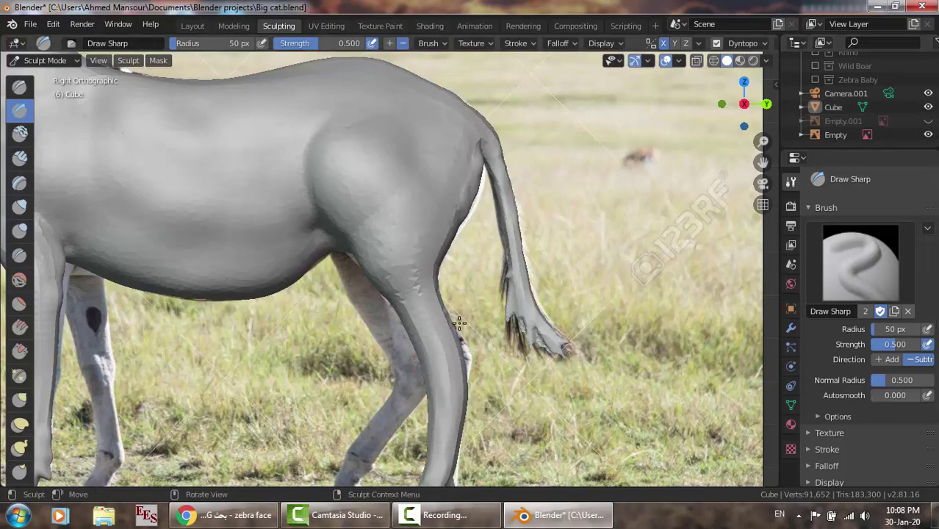
mouse_move(455, 322)
mouse_down()
mouse_move(442, 301)
mouse_move(447, 310)
mouse_up()
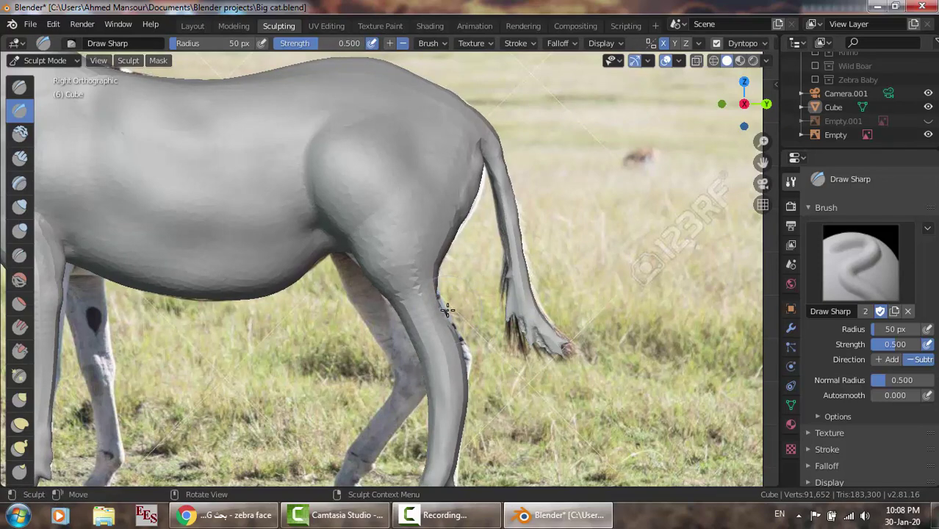
mouse_move(469, 404)
mouse_down()
mouse_move(467, 388)
mouse_move(457, 458)
mouse_up()
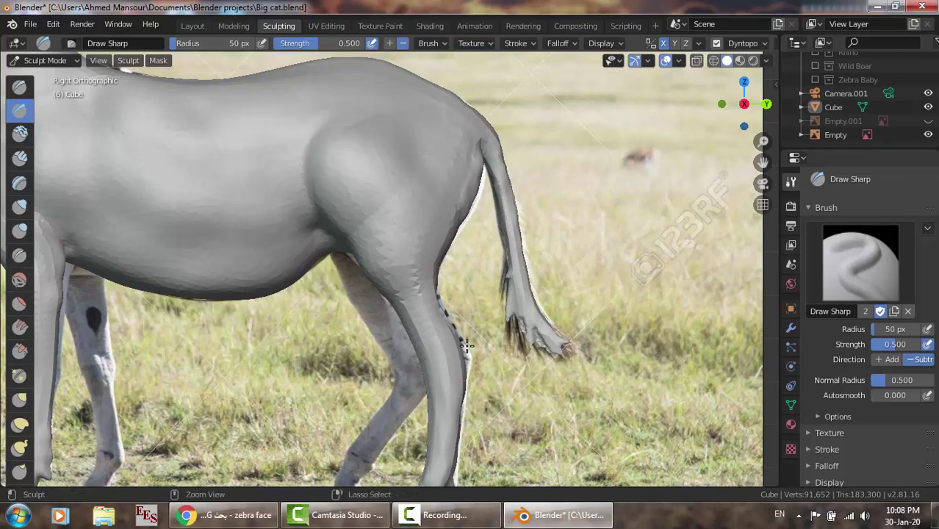
key(ctrl+z)
key(ctrl+z)
key(ctrl+z)
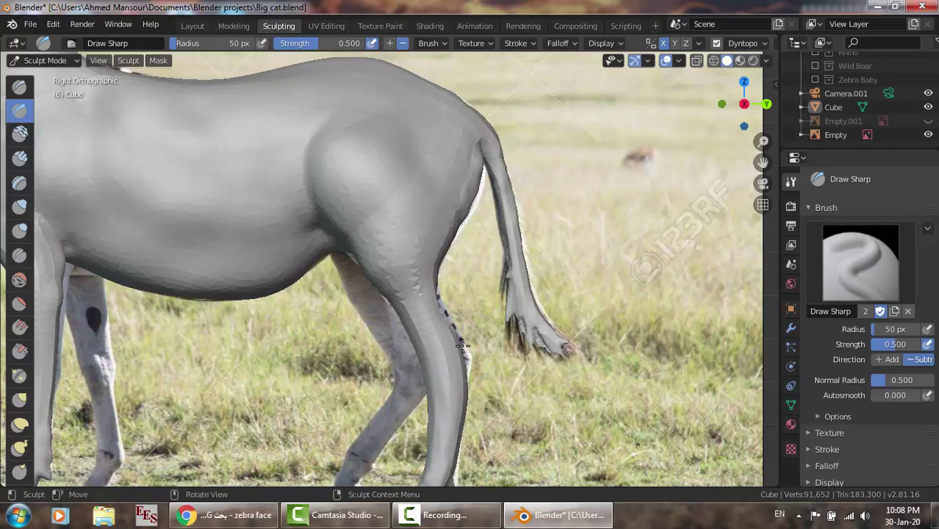
middle_drag(462, 346, 381, 330)
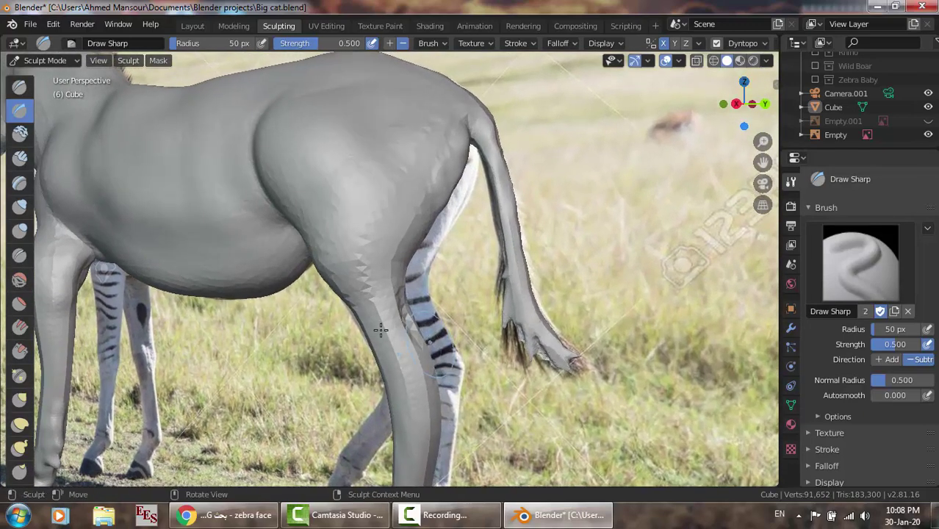
click(19, 206)
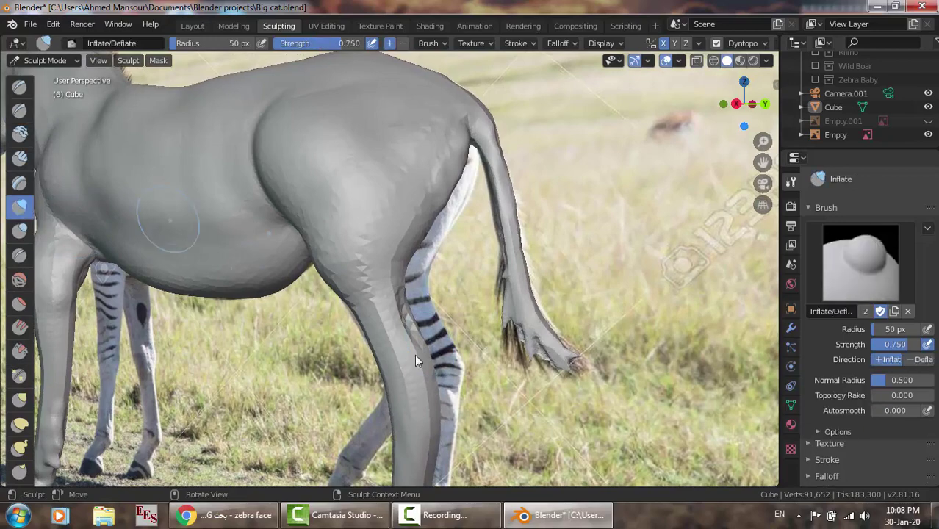
drag(428, 373, 432, 378)
key(KP_3)
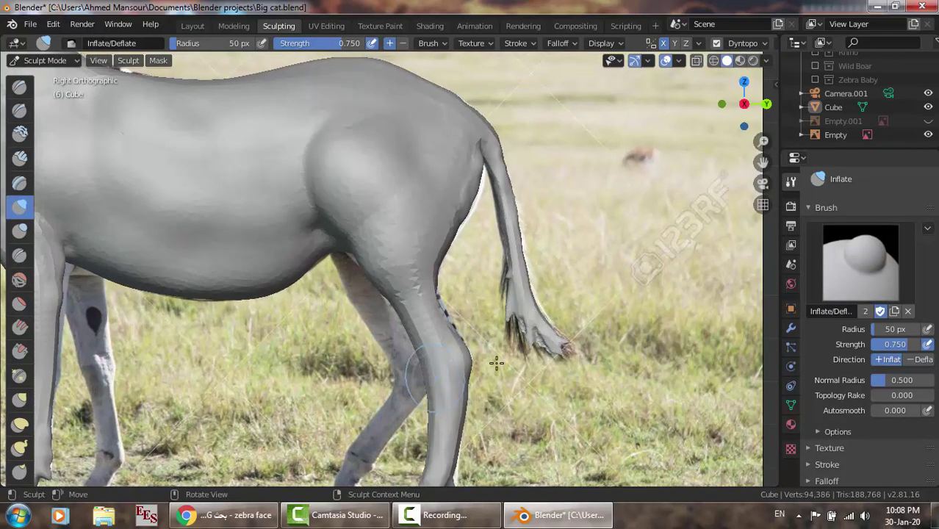
scroll(515, 359, down, 1)
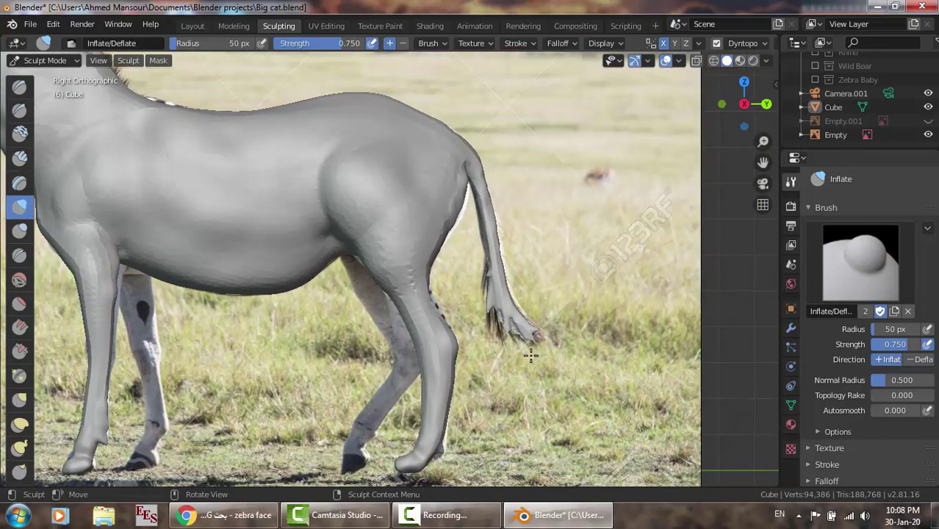
Toggle the Cube's visibility repeatedly to compare the sculpt's shape with the zebra photo.
click(929, 109)
click(928, 109)
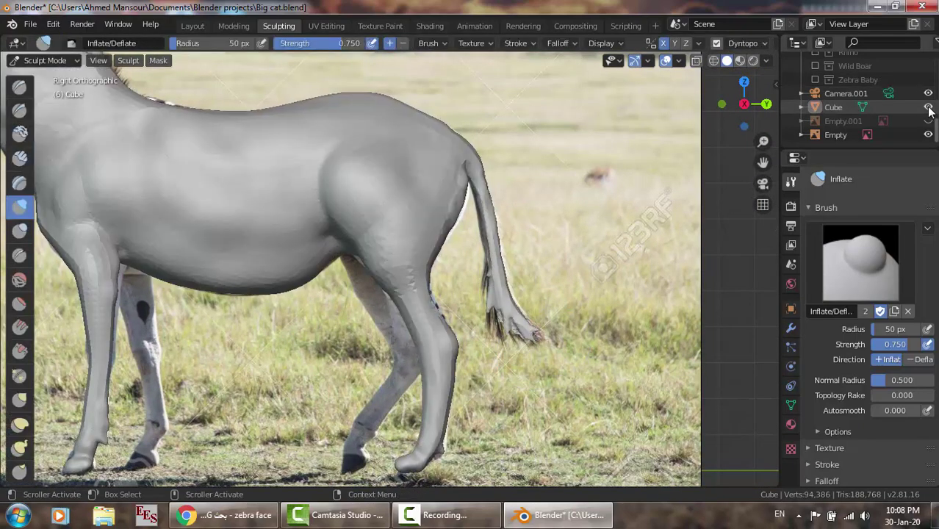
click(929, 109)
click(928, 109)
click(928, 108)
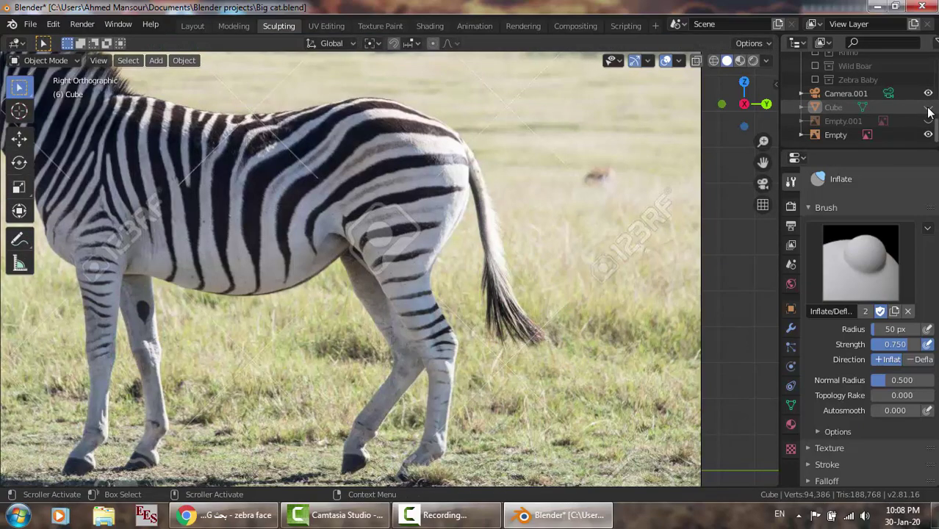
click(929, 109)
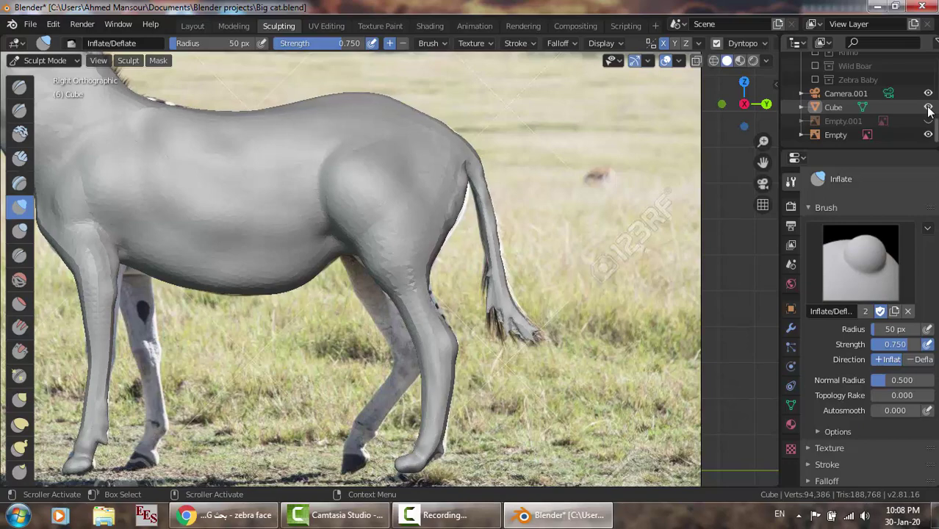
click(929, 109)
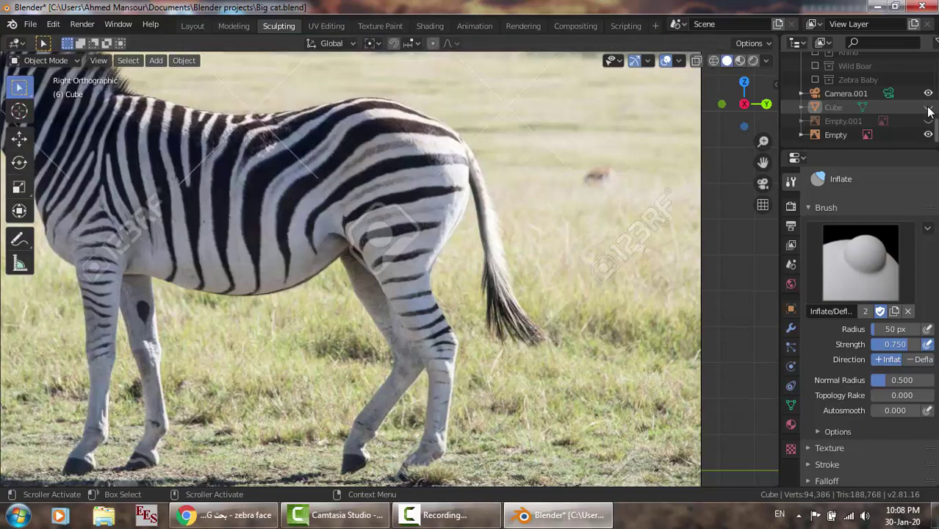
click(929, 108)
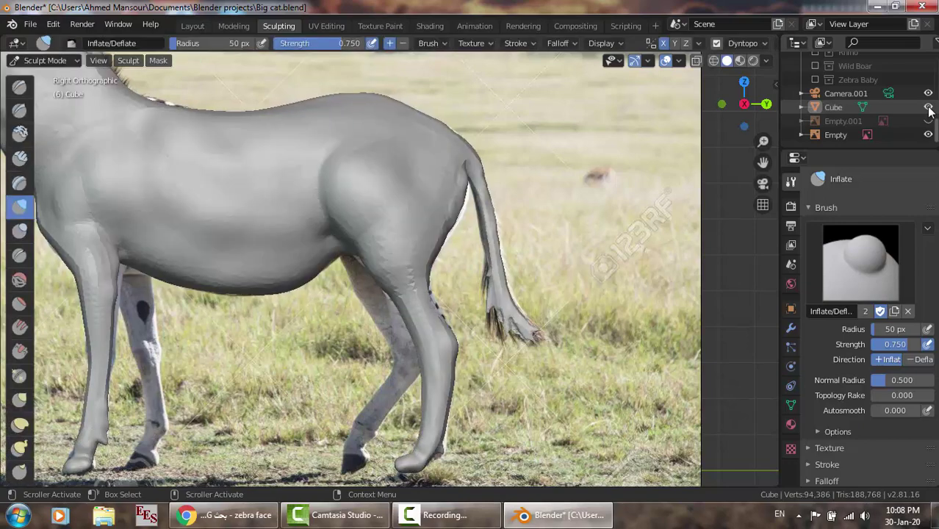
click(928, 109)
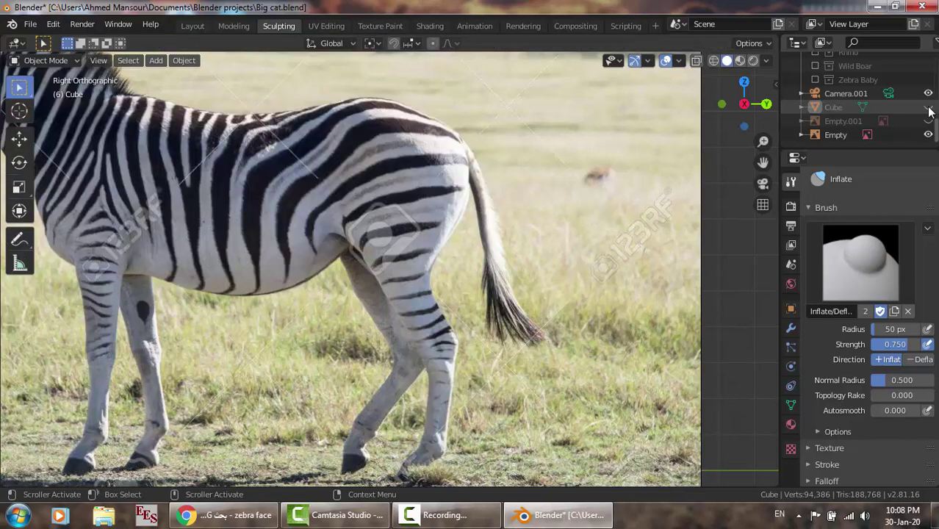
click(928, 109)
click(929, 109)
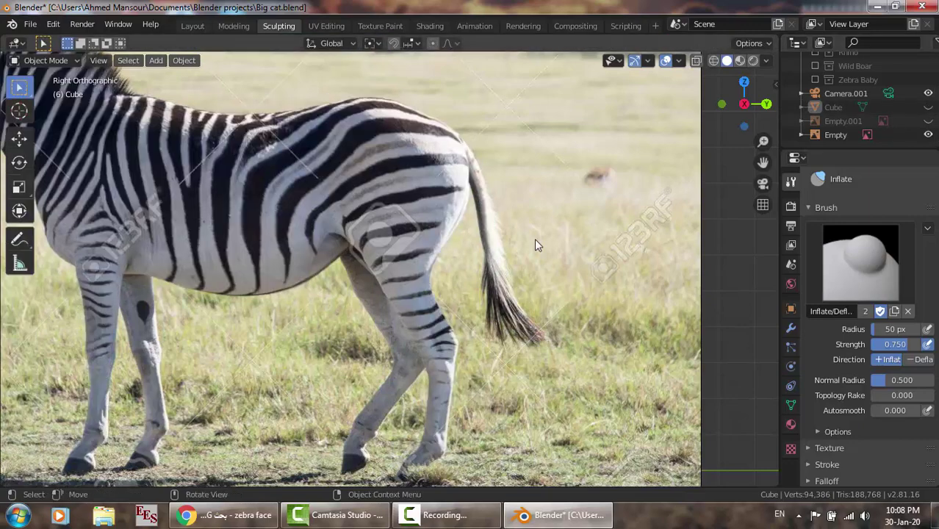
click(928, 108)
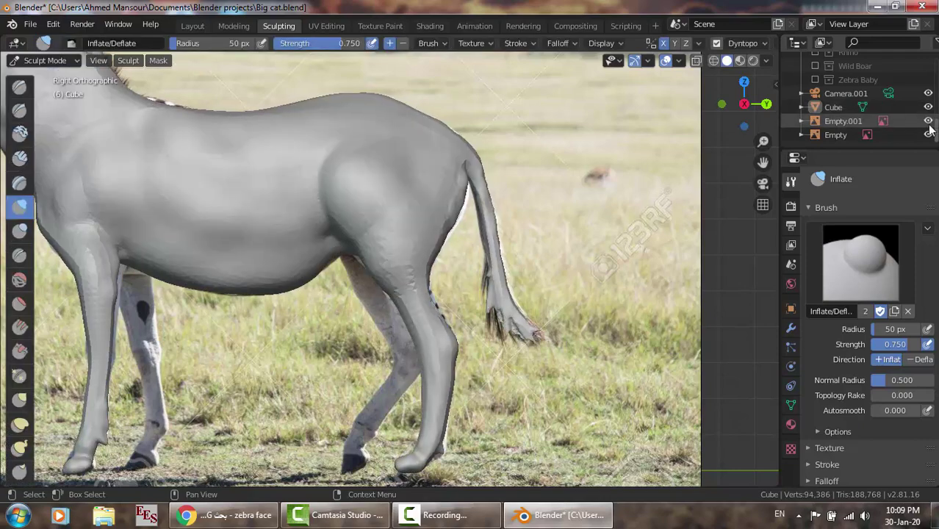
Hide the Empty.001 and Empty reference images and zoom out to the whole mesh.
click(929, 121)
click(929, 135)
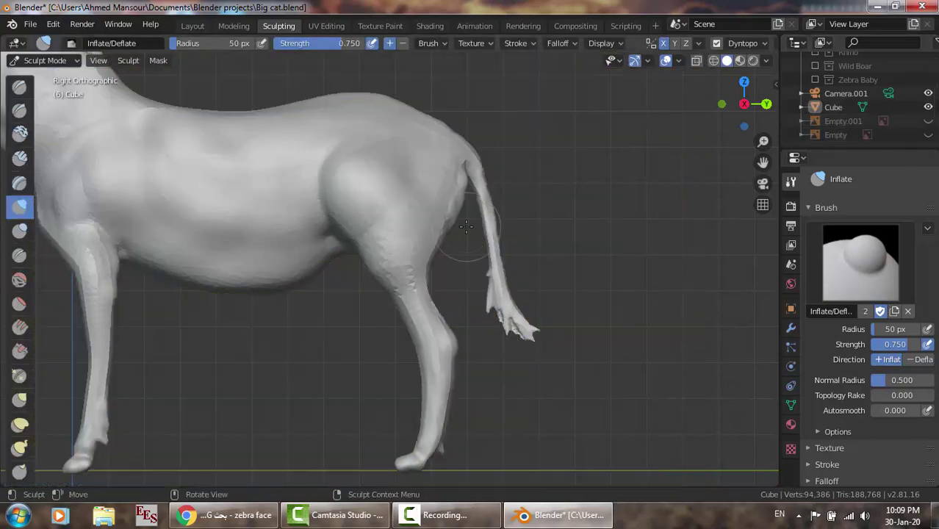
scroll(466, 226, down, 3)
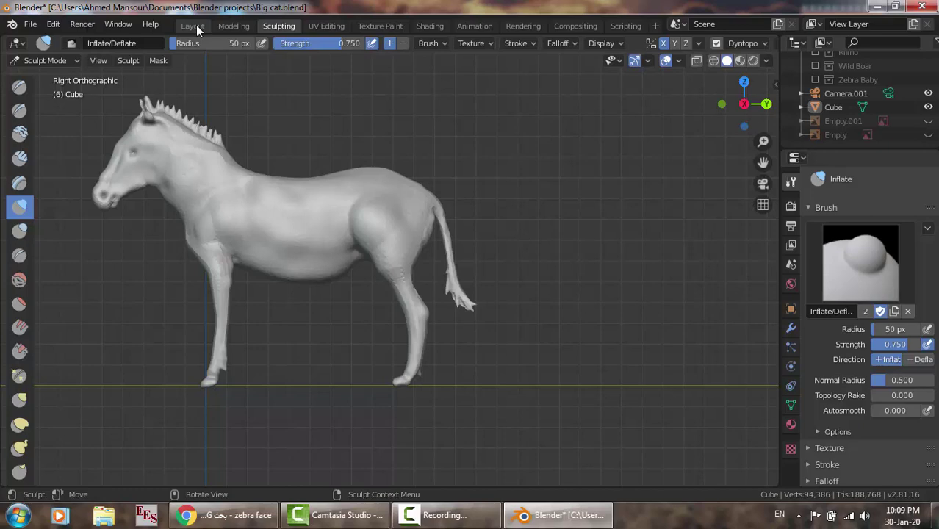
Go to the Layout workspace, orbit to a three-quarter view of the zebra, and browse the File and Add menus.
click(192, 26)
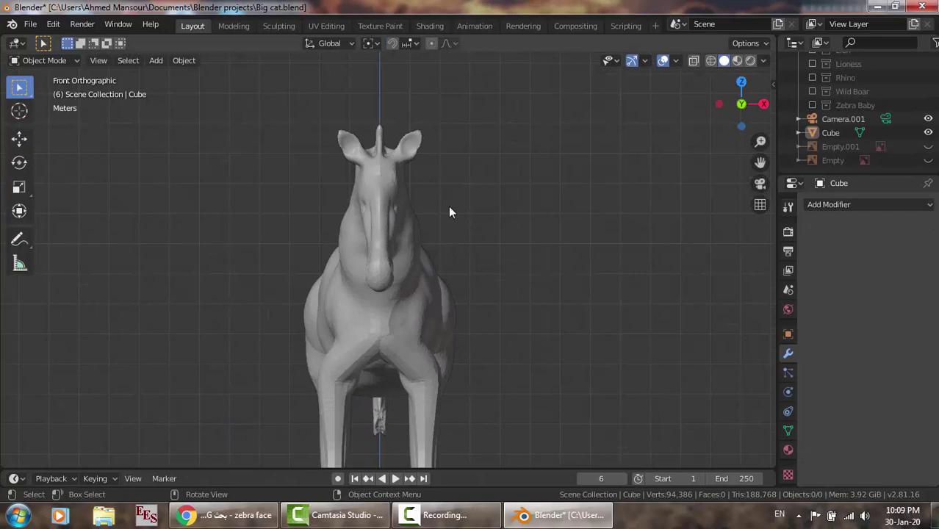
click(31, 26)
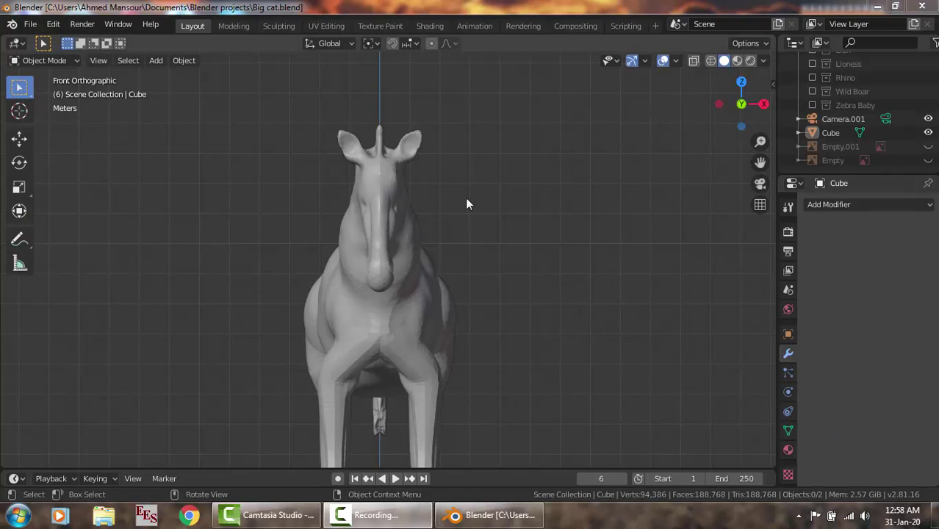
middle_drag(460, 203, 433, 207)
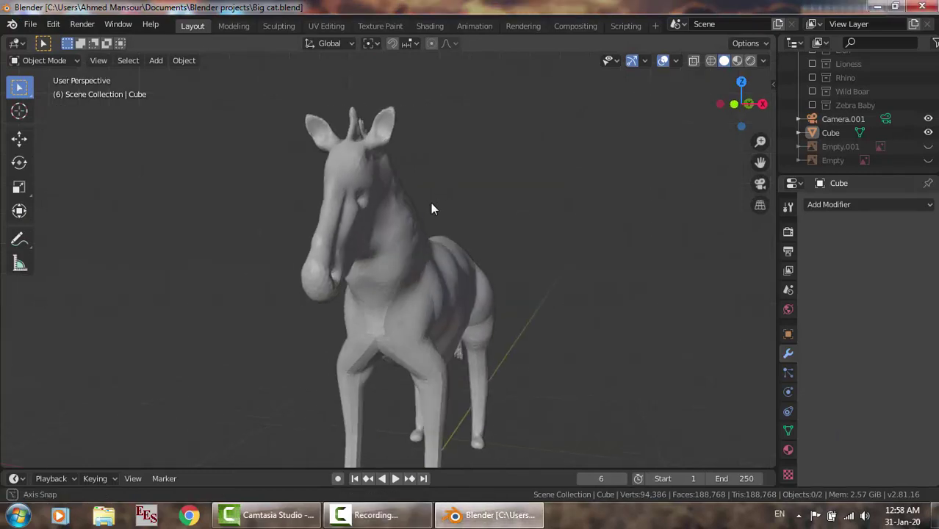
scroll(433, 208, down, 2)
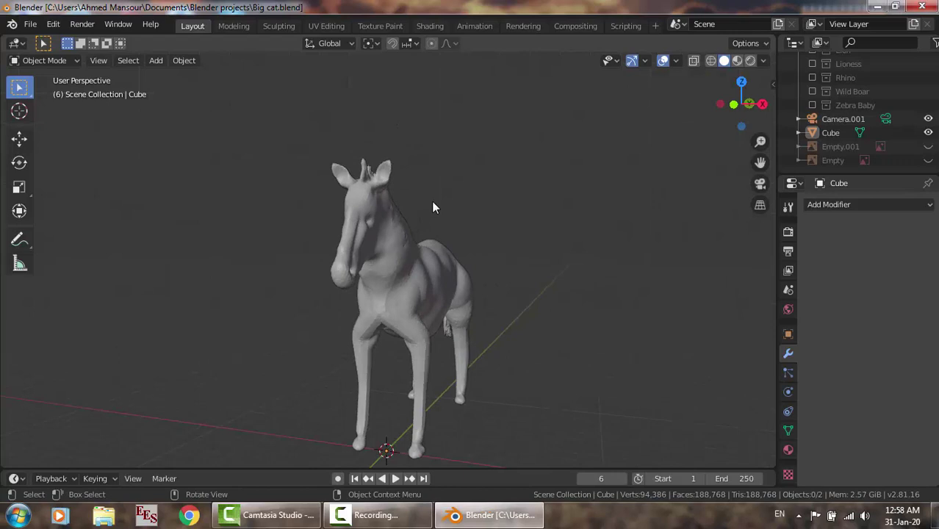
middle_drag(433, 202, 362, 202)
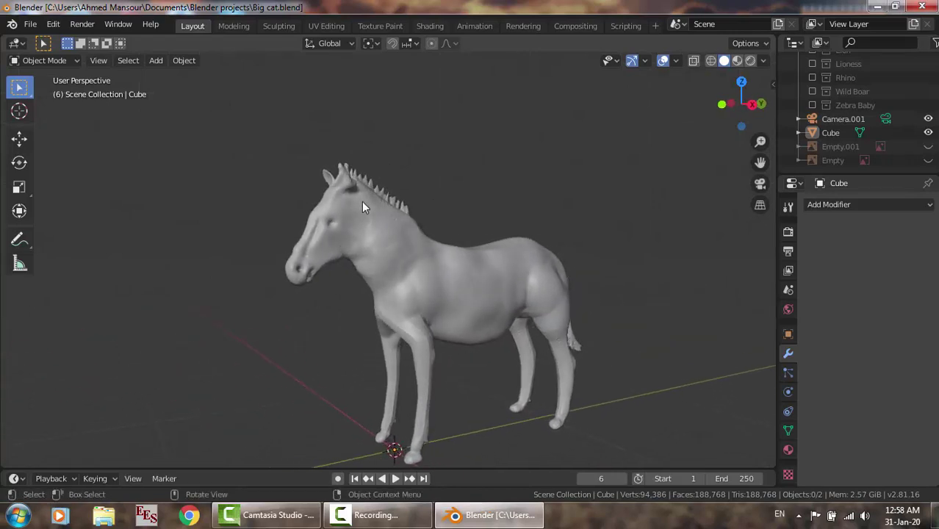
click(155, 61)
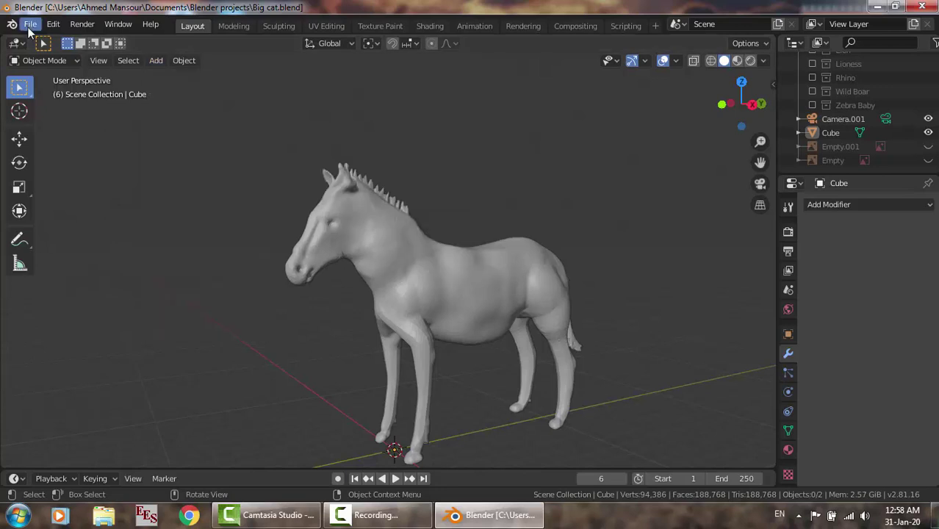
click(29, 28)
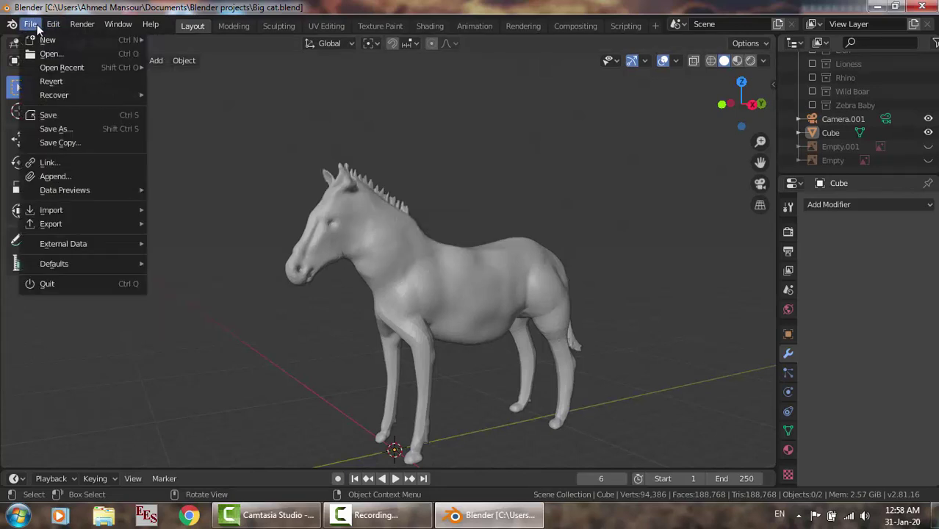
Add a Horse (Meta-Rig) armature and view it from the right side.
click(156, 61)
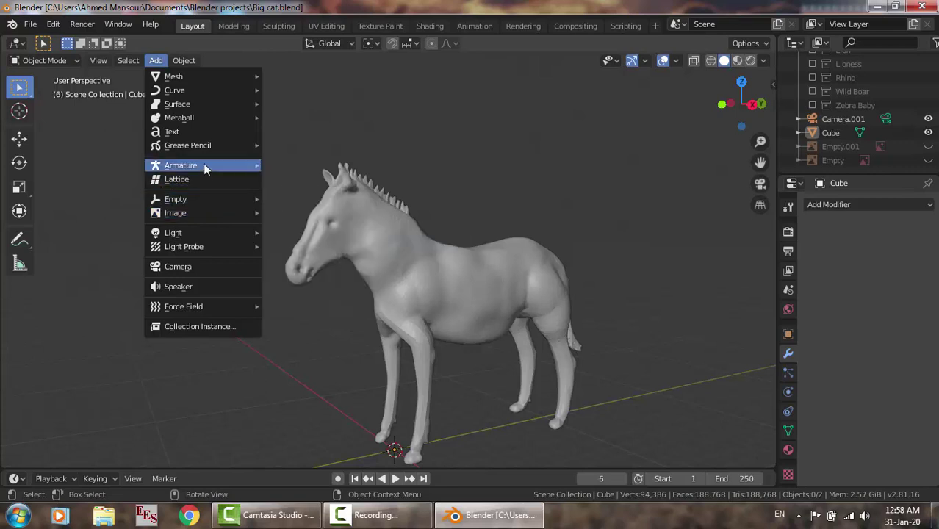
mouse_move(181, 165)
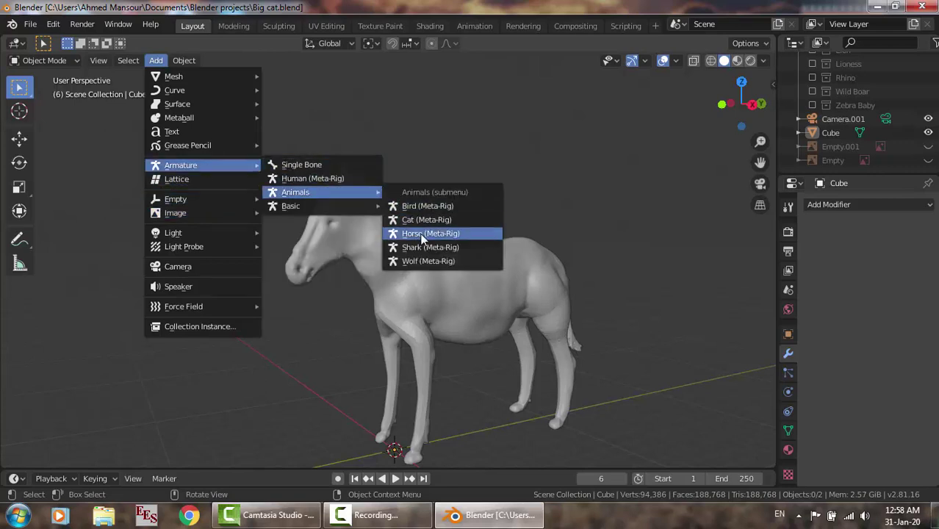
mouse_move(296, 192)
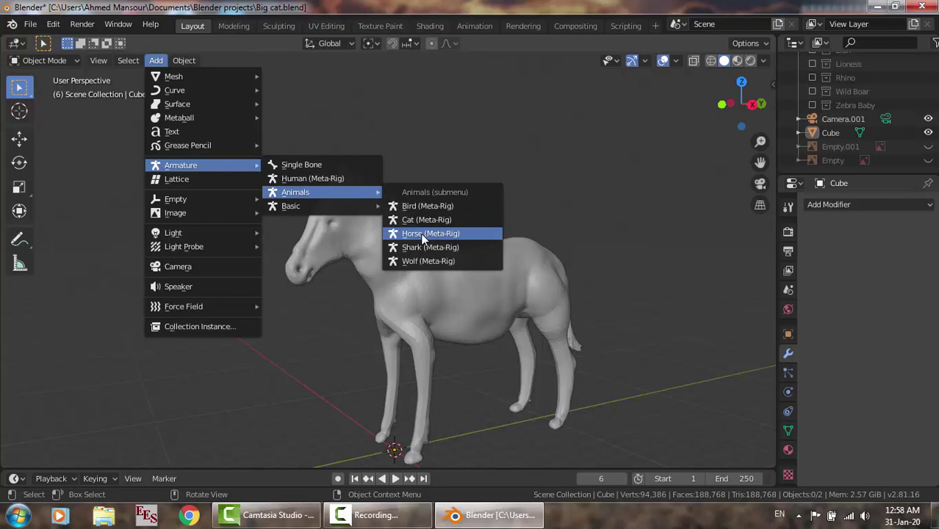
click(423, 235)
key(KP_3)
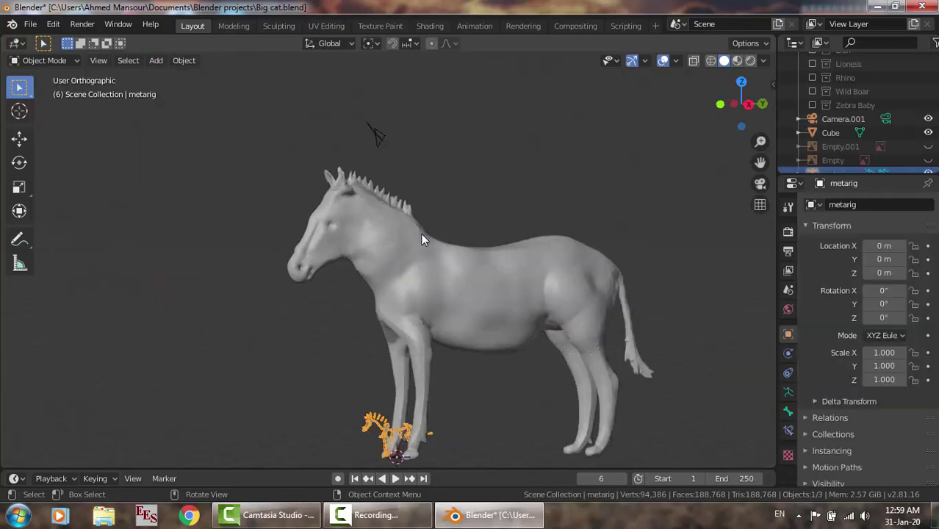
scroll(421, 239, down, 1)
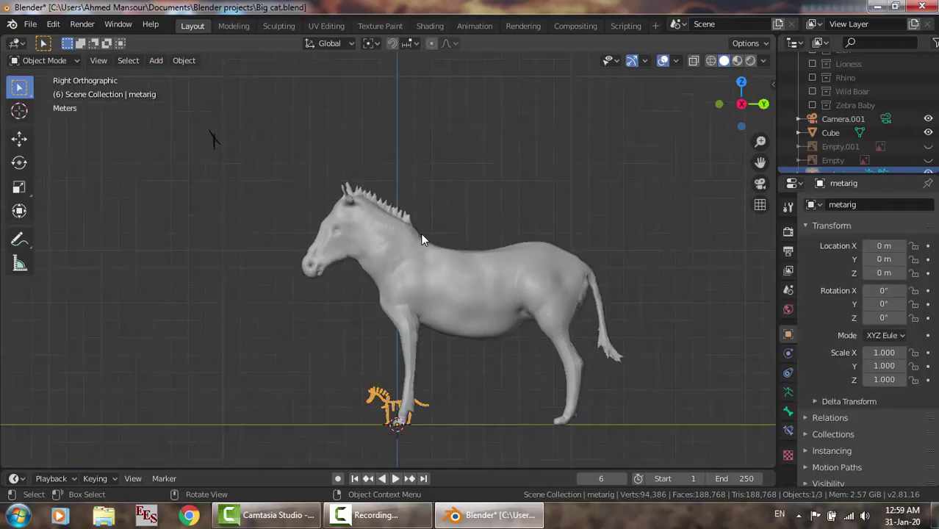
Scale the metarig to 4.459 and move it to Y 3.3221 m, Z 1.226 m inside the zebra.
key(s)
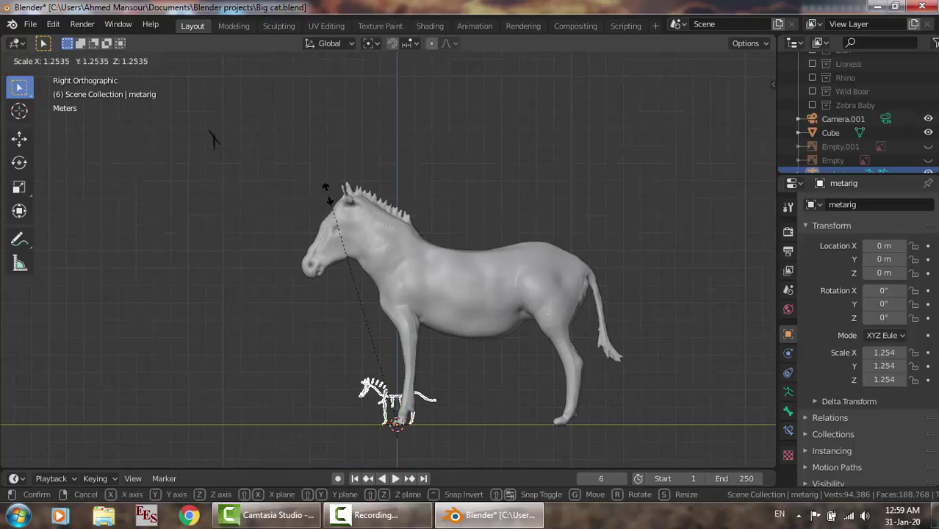
click(285, 170)
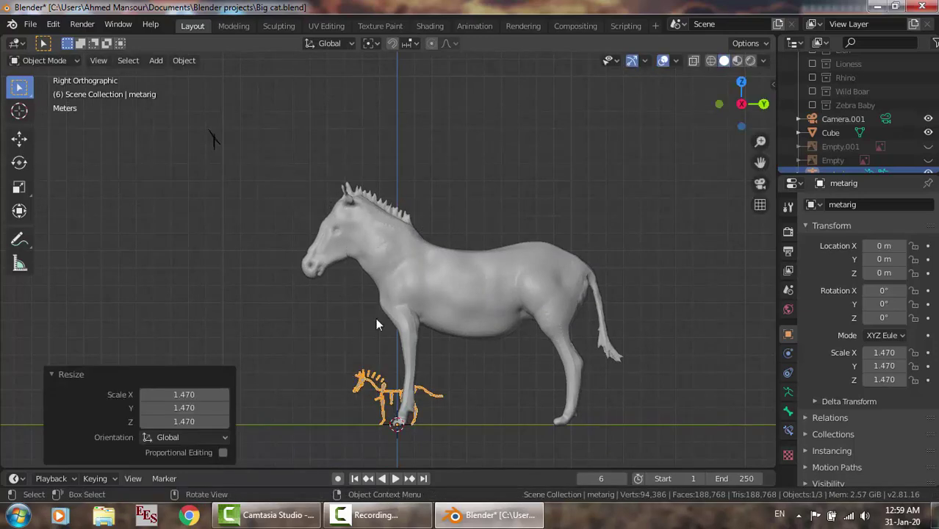
key(s)
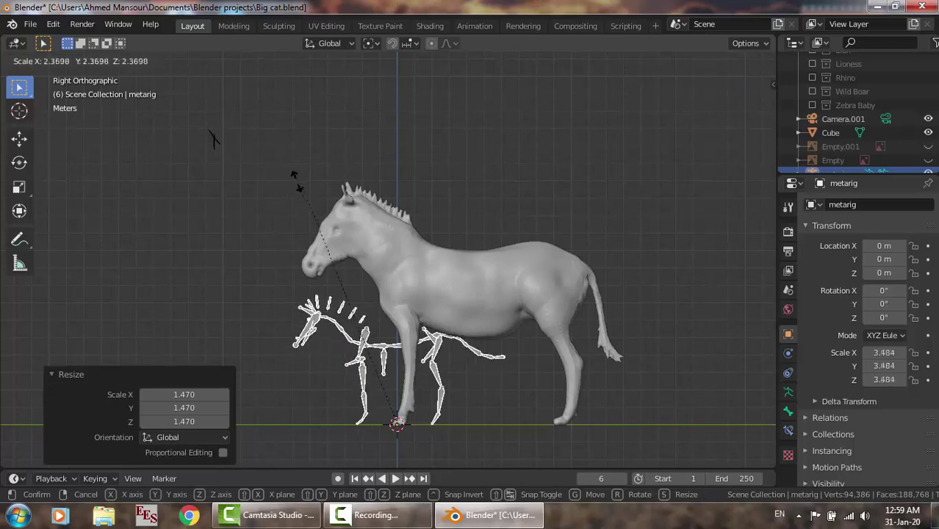
click(296, 181)
key(s)
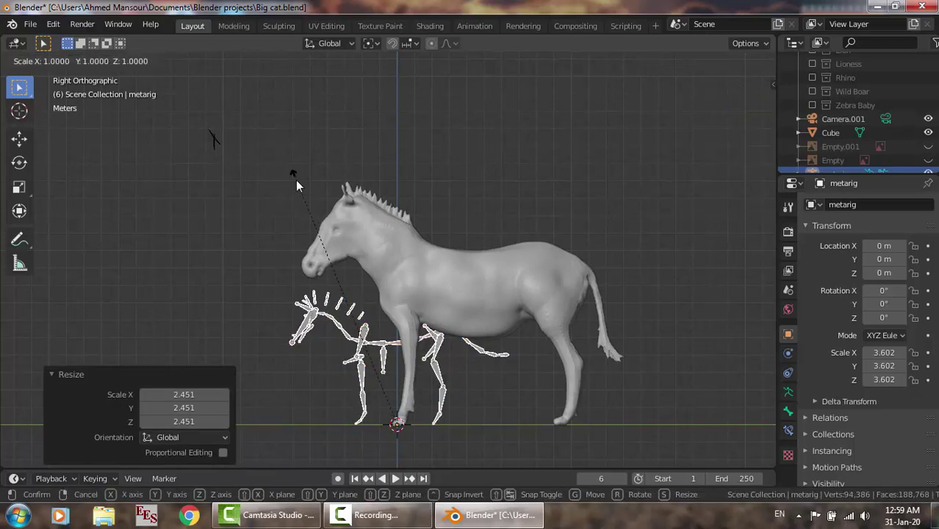
click(266, 126)
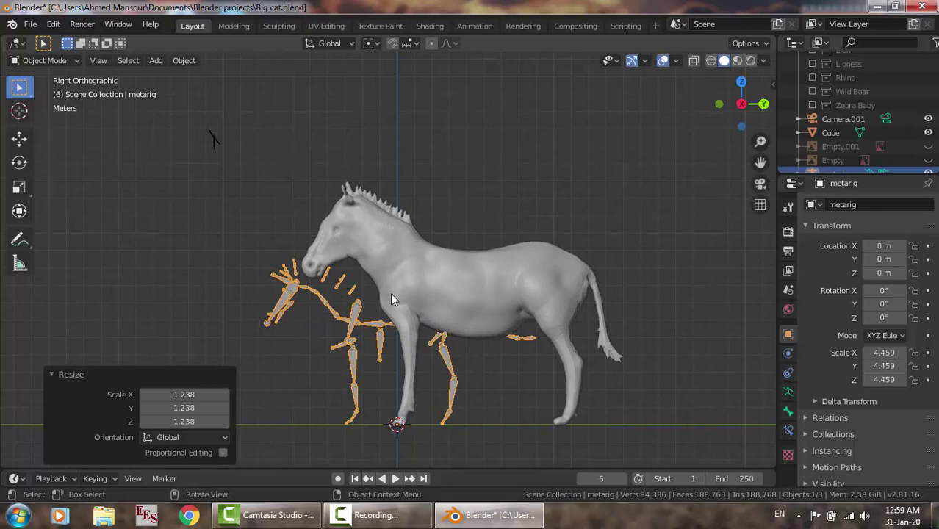
key(g)
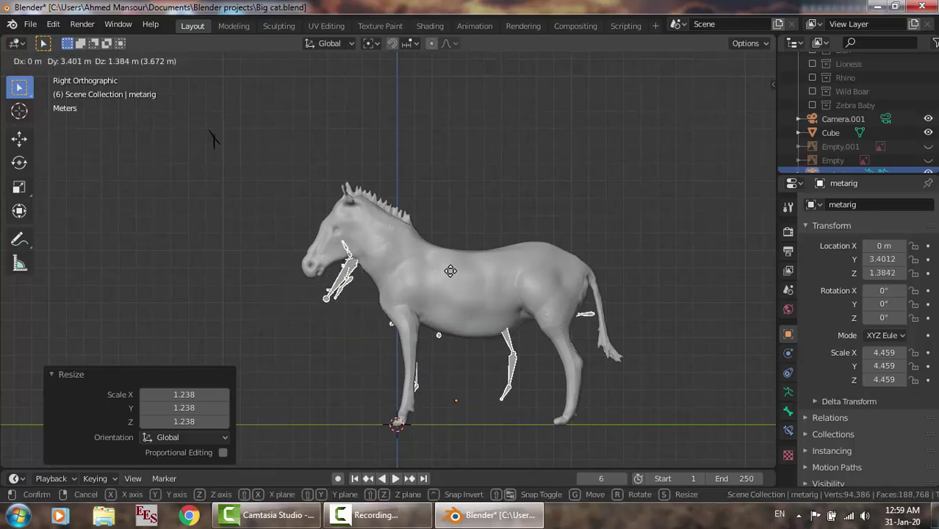
click(449, 274)
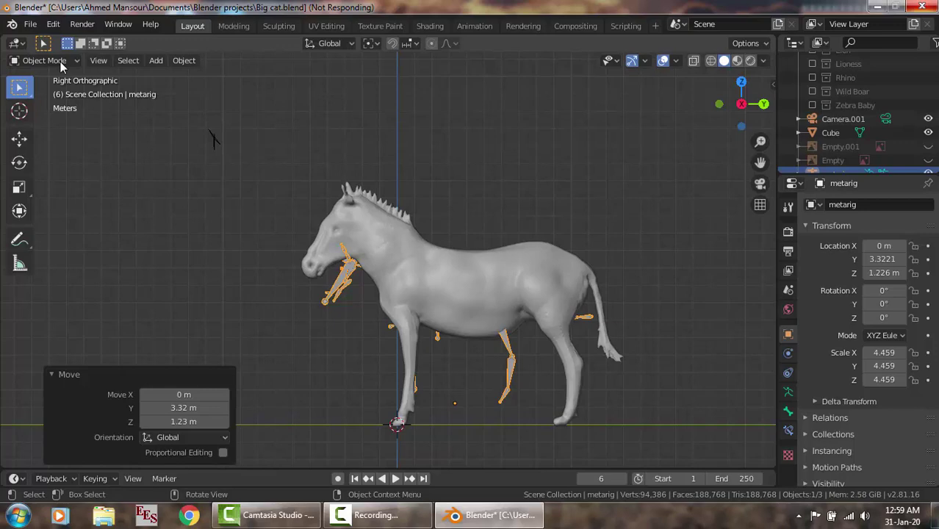
click(62, 66)
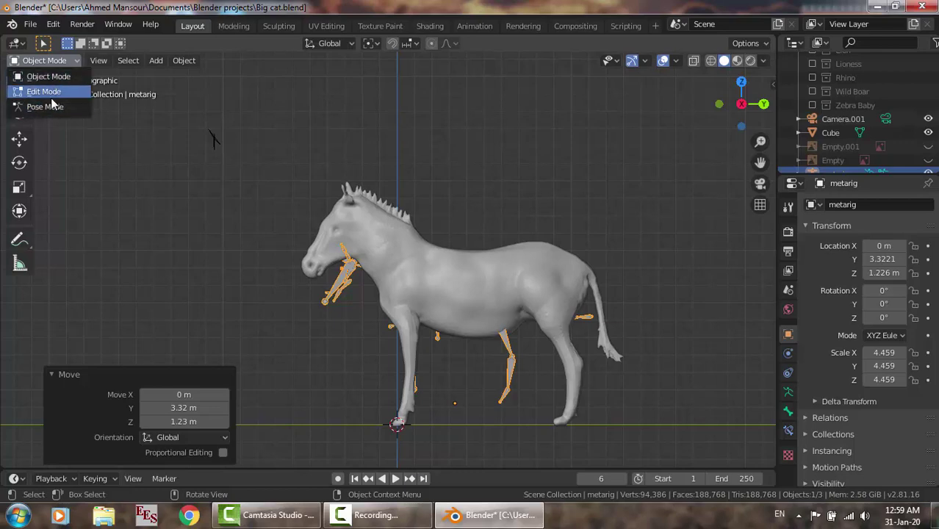
Enter armature Edit Mode with X-axis mirroring and enable In Front in Viewport Display.
click(51, 94)
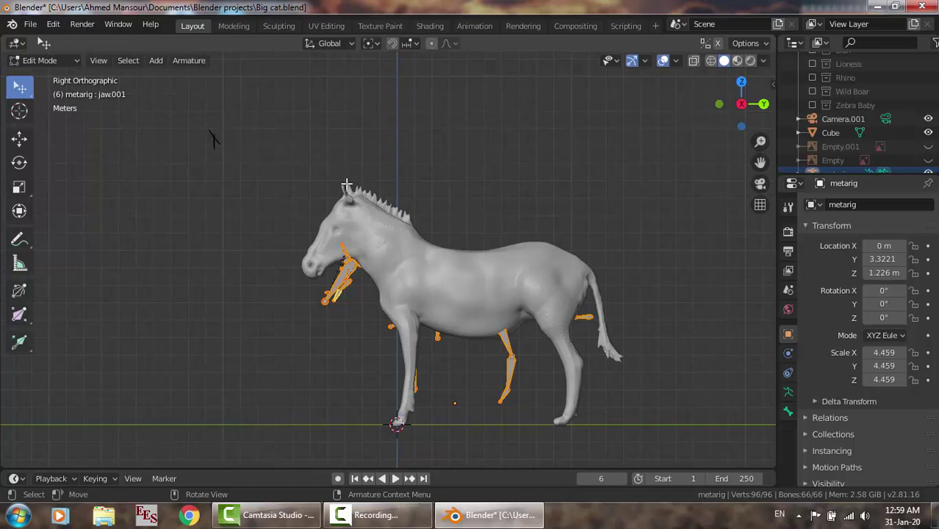
click(787, 209)
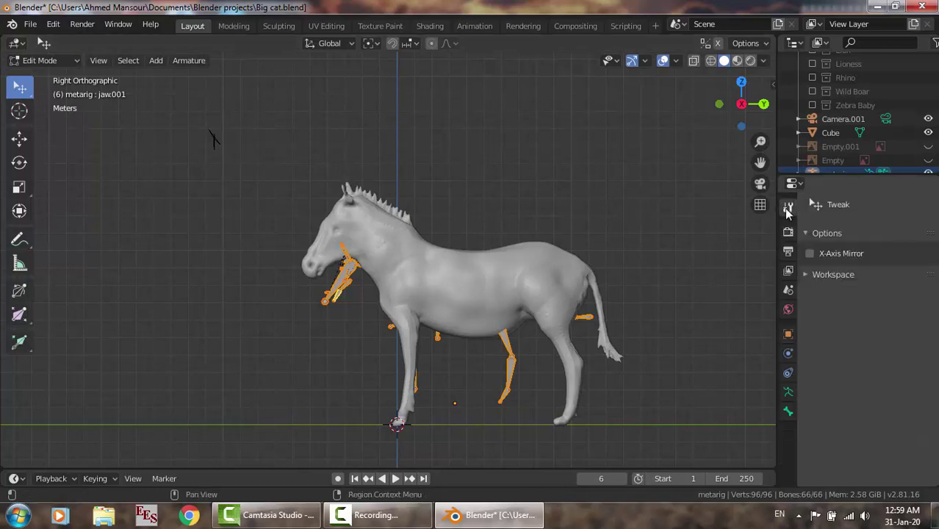
click(811, 254)
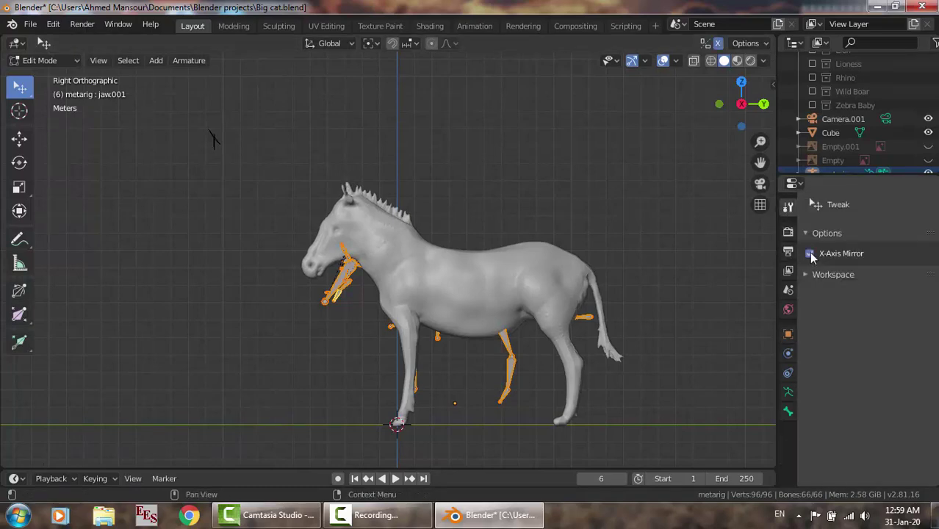
click(788, 393)
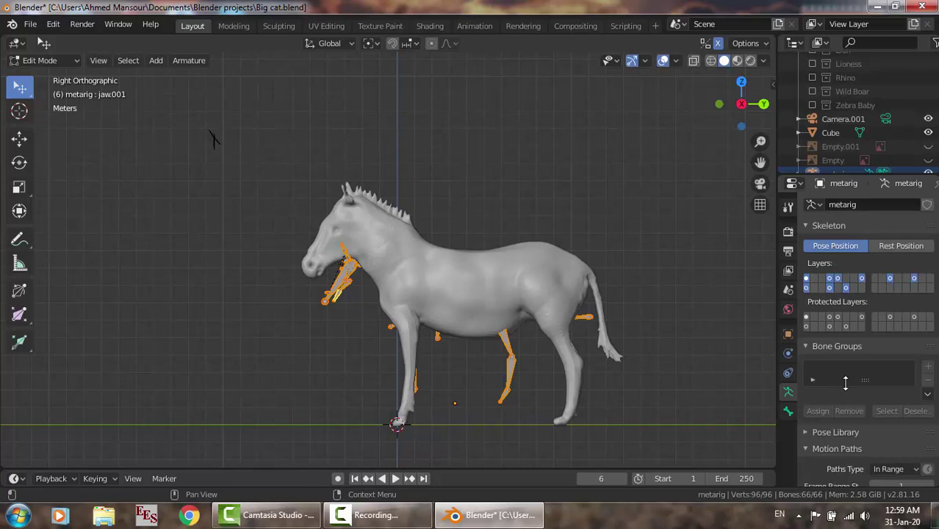
scroll(846, 384, down, 2)
scroll(845, 384, down, 2)
scroll(845, 384, down, 4)
scroll(846, 384, down, 1)
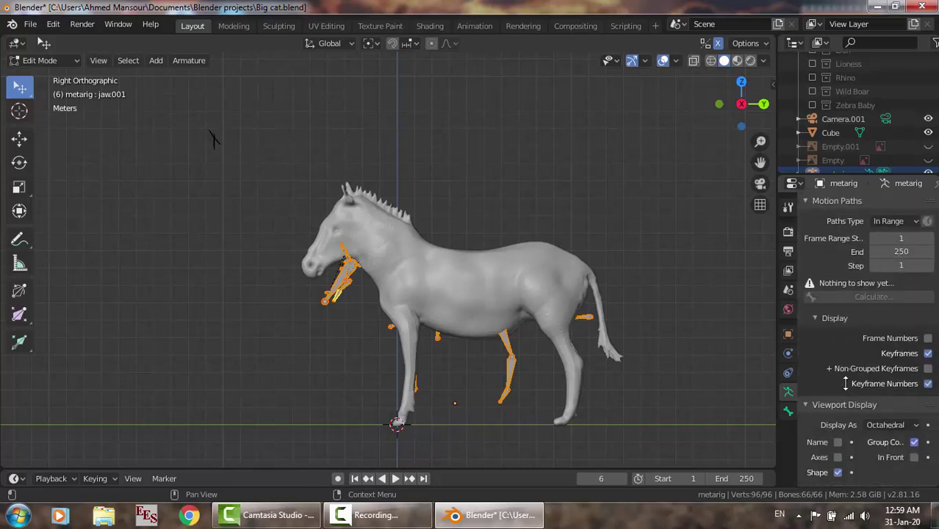
scroll(874, 365, down, 6)
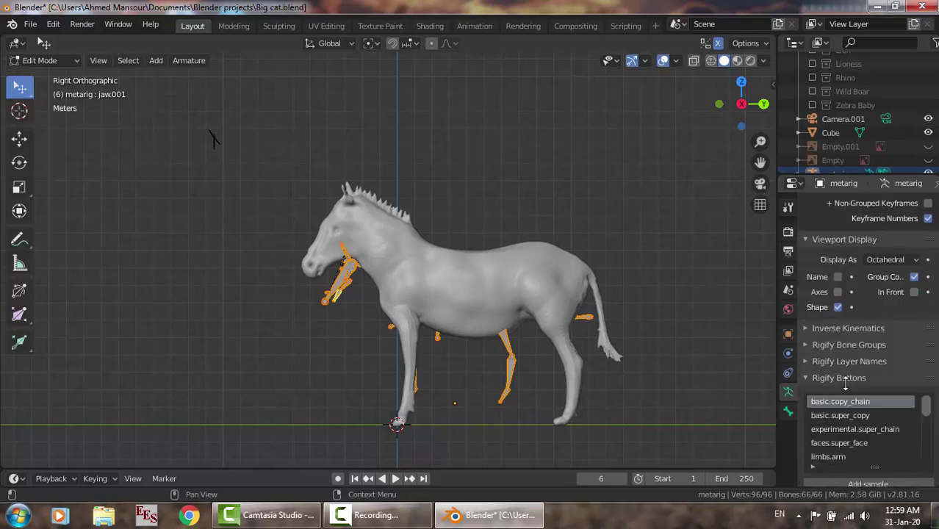
click(914, 293)
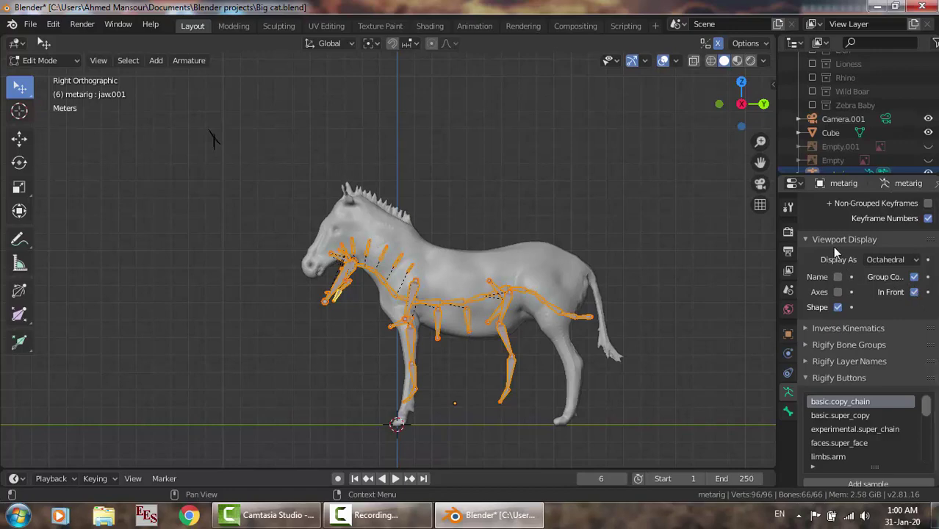
Move all 66 bones by Y −0.554 m, Z 2.41 m up into the zebra's body.
click(788, 208)
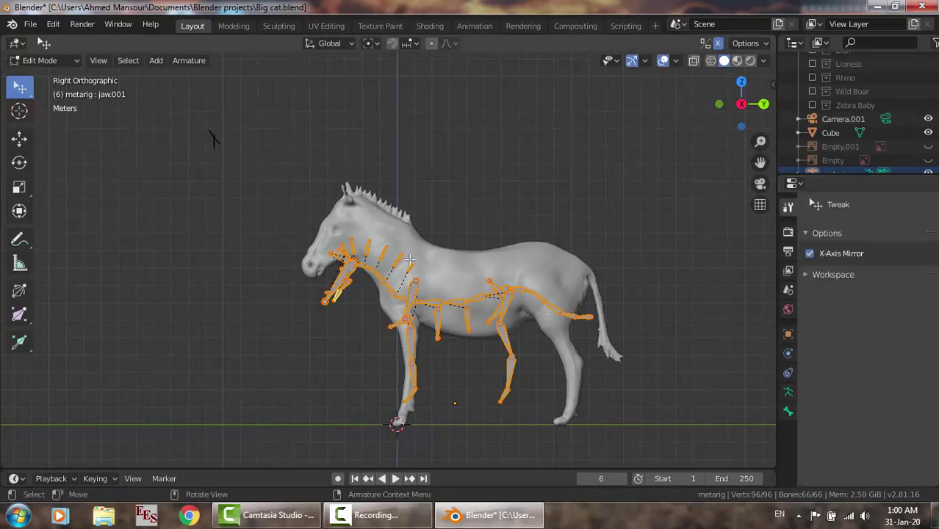
key(g)
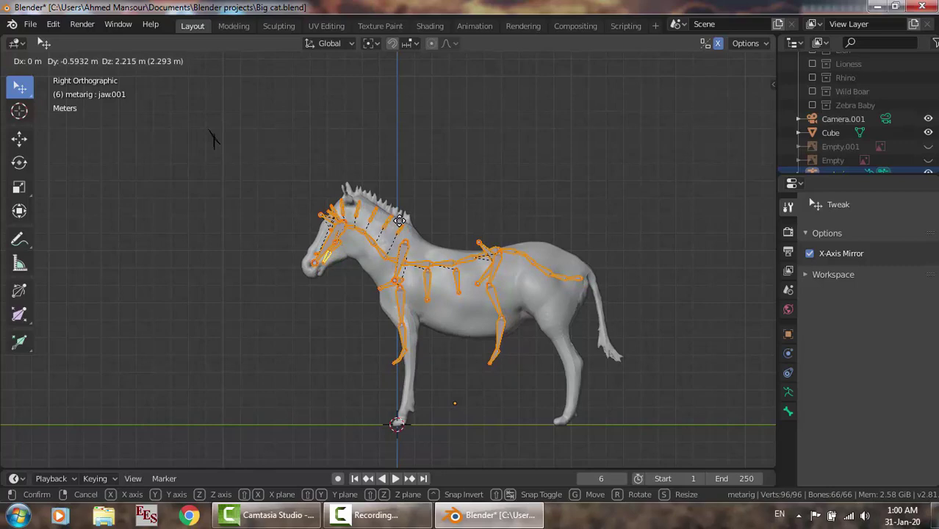
click(401, 217)
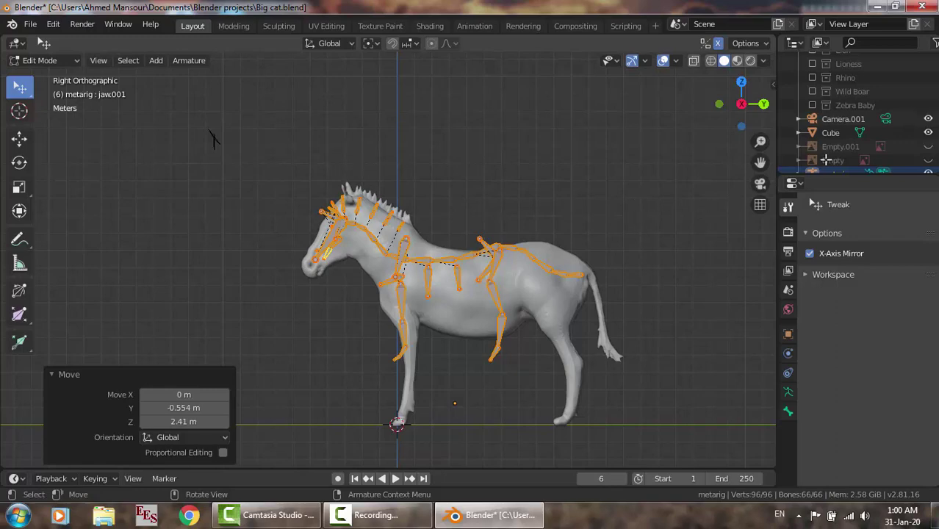
click(512, 228)
scroll(860, 125, down, 1)
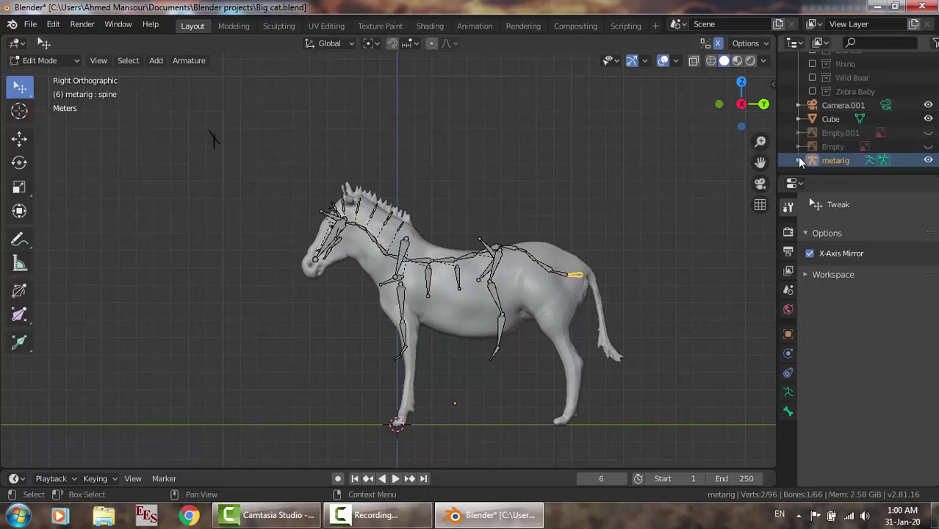
Box-select the front-leg bones and move them down inside the zebra's foreleg.
scroll(799, 159, down, 1)
click(800, 133)
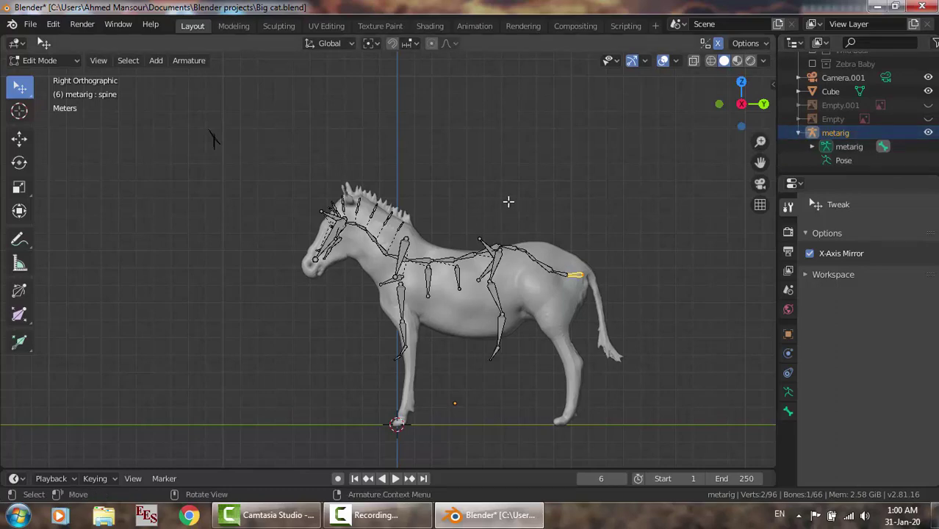
key(b)
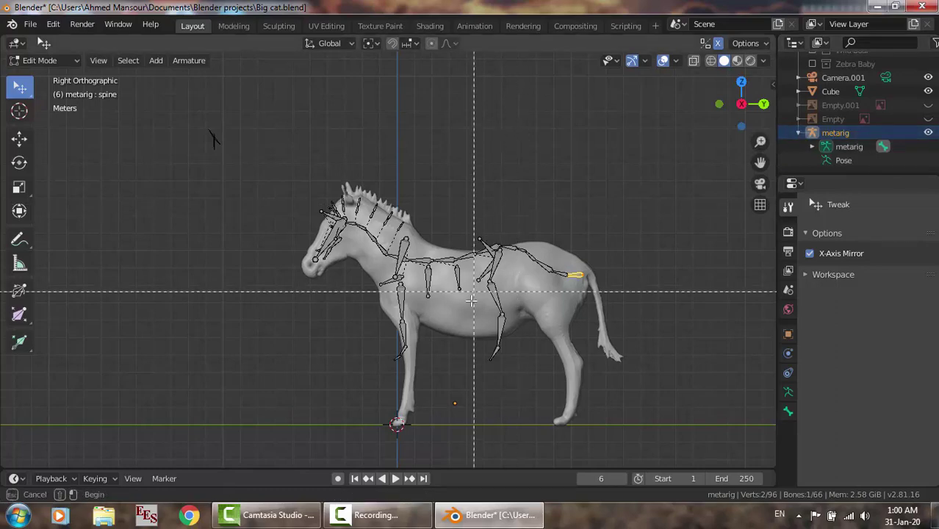
right_click(596, 232)
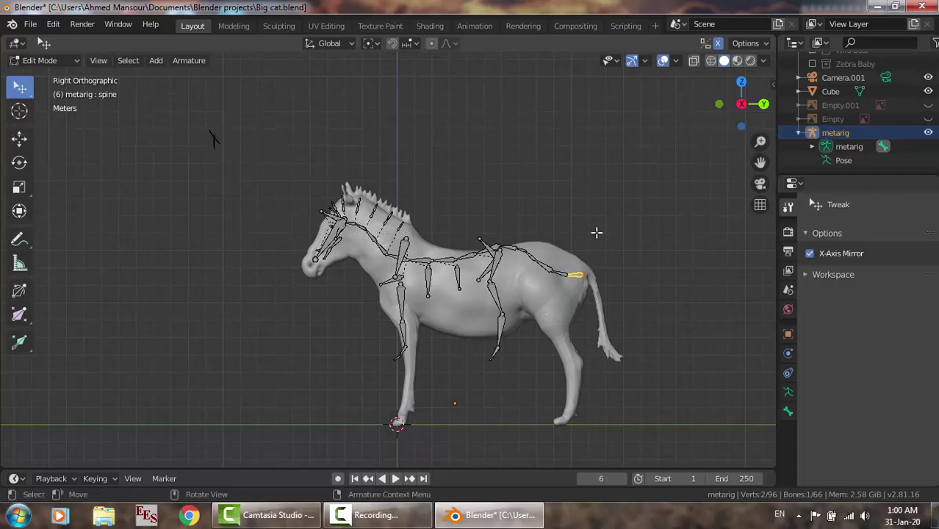
click(874, 131)
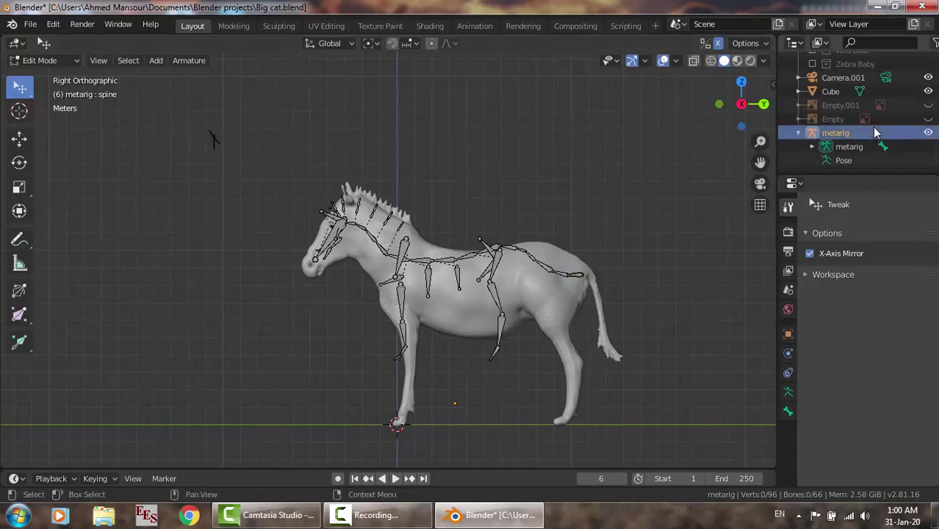
key(b)
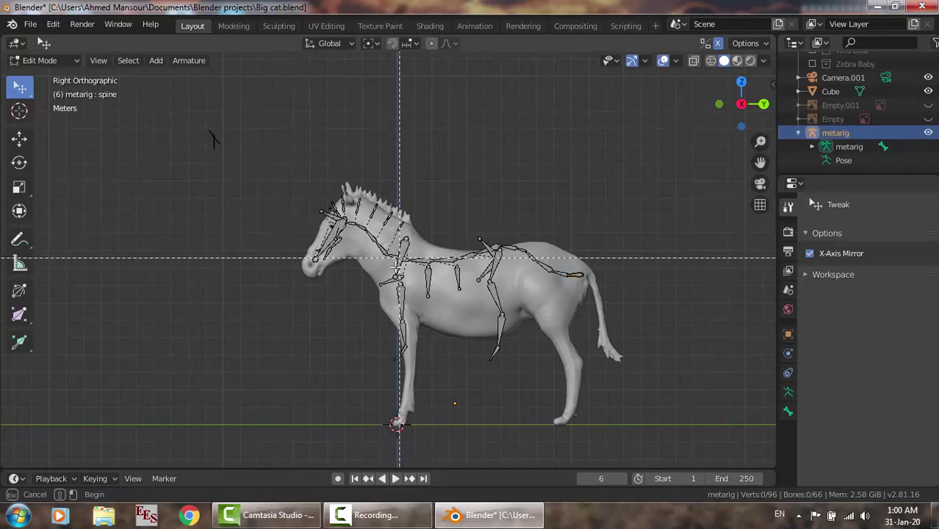
drag(373, 272, 413, 364)
key(g)
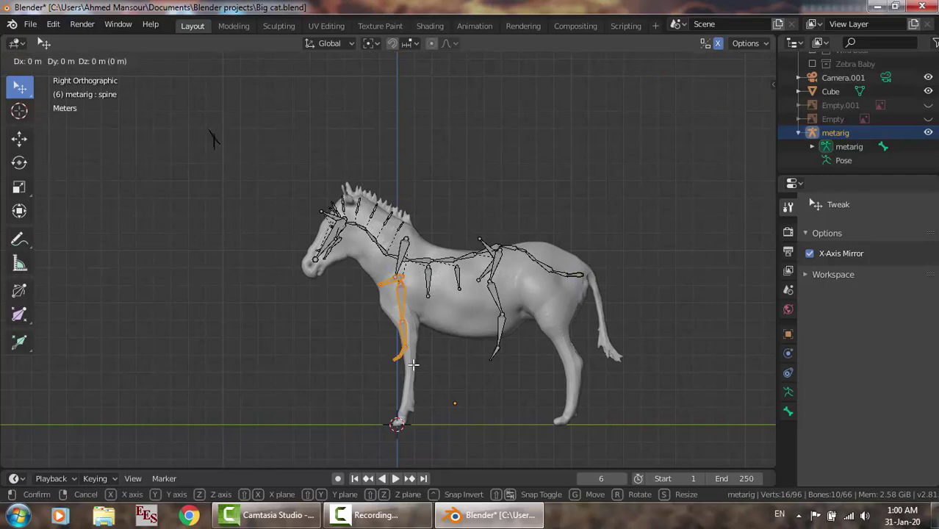
click(409, 426)
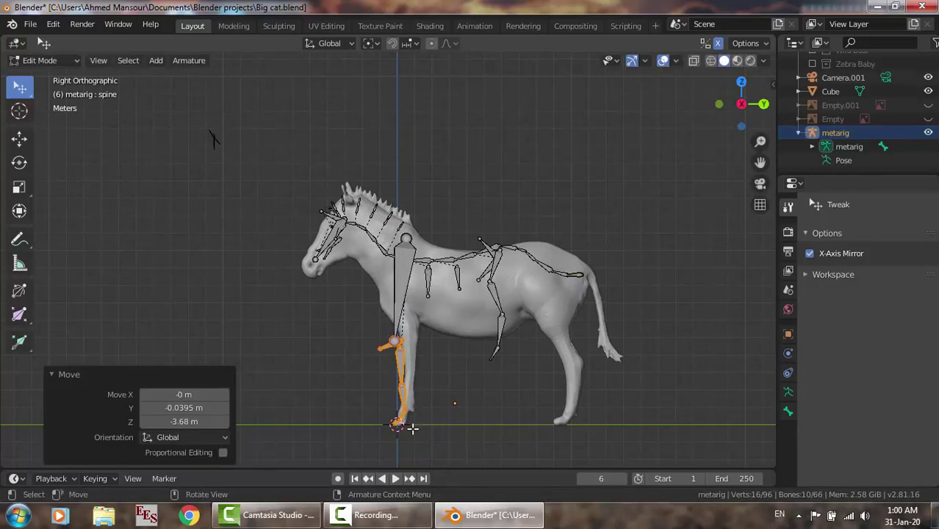
Shrink the upper front-leg bone to 0.48 scale.
key(alt+a)
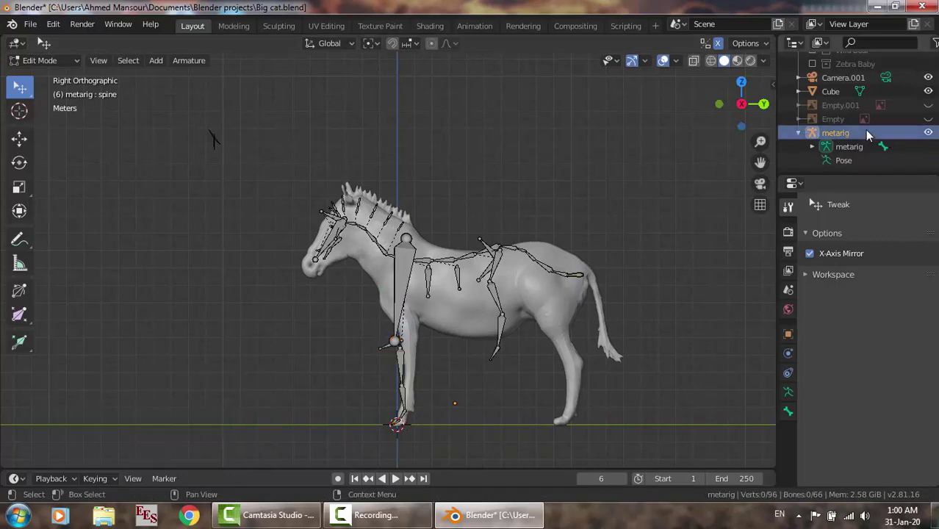
key(b)
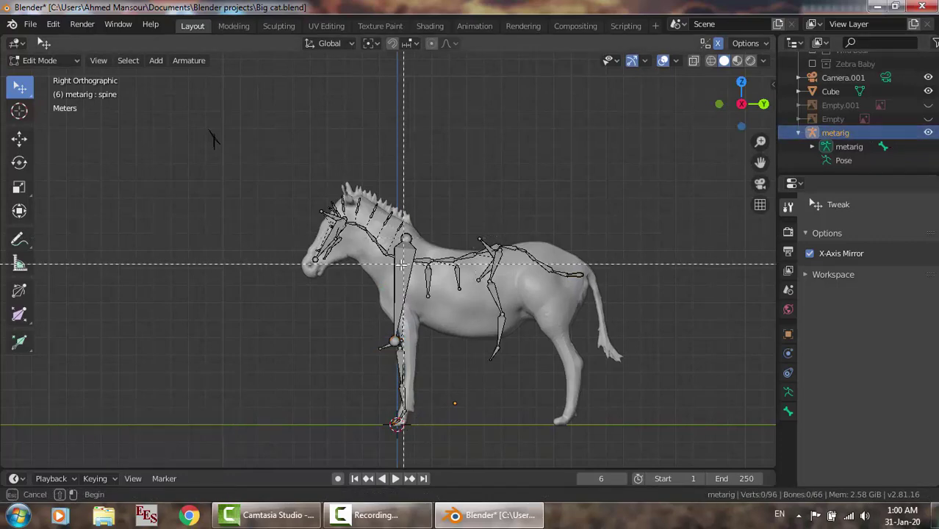
drag(379, 271, 405, 314)
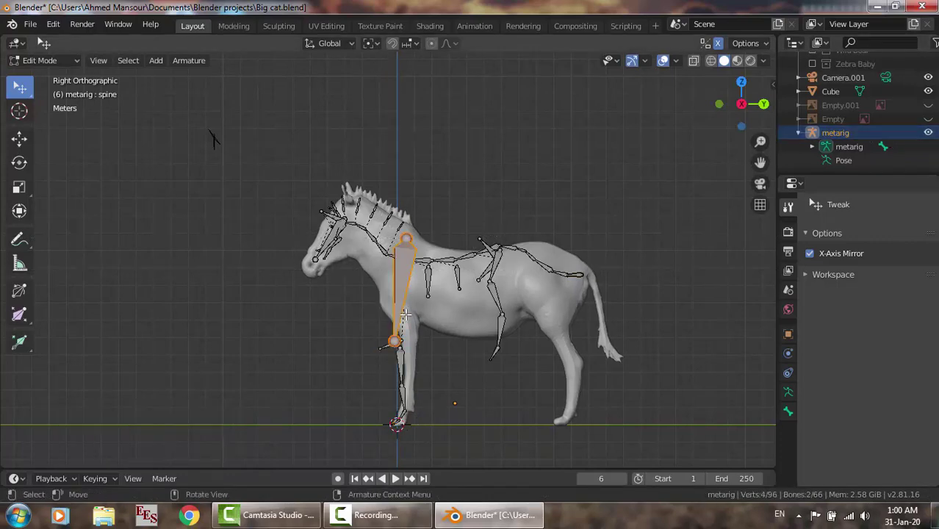
key(s)
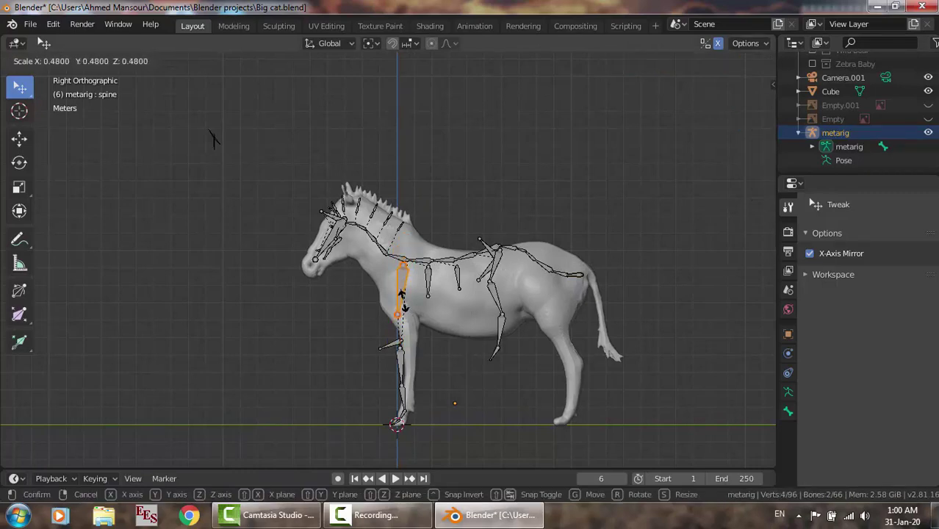
click(402, 297)
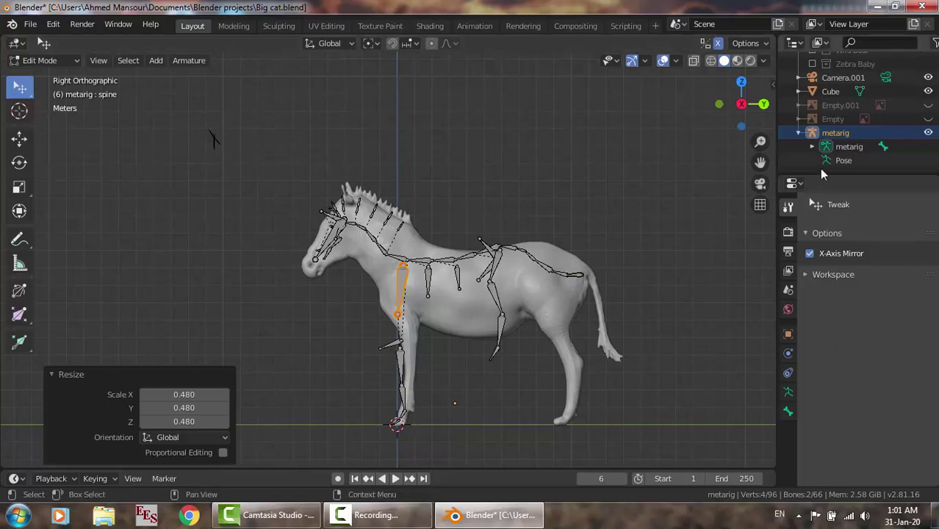
Raise the lower front-leg bones to meet the shortened upper bone.
click(850, 138)
key(b)
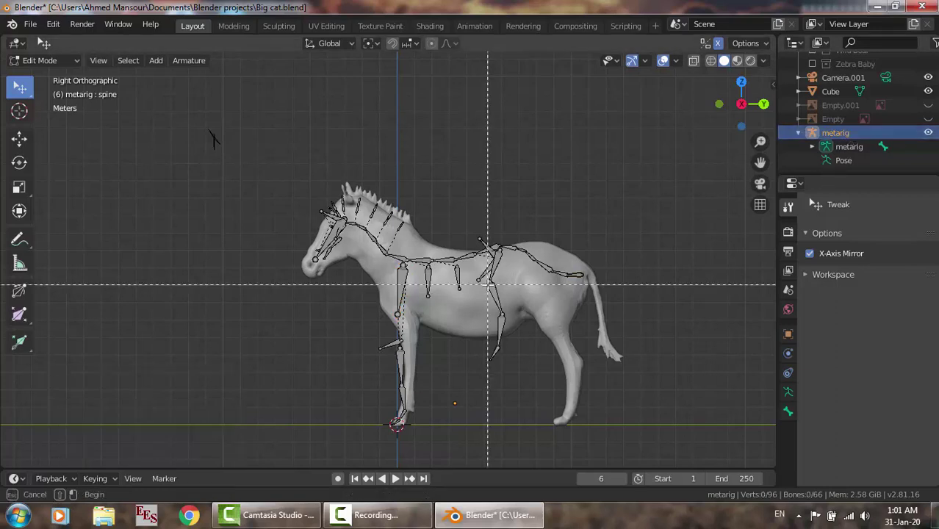
drag(374, 333, 420, 400)
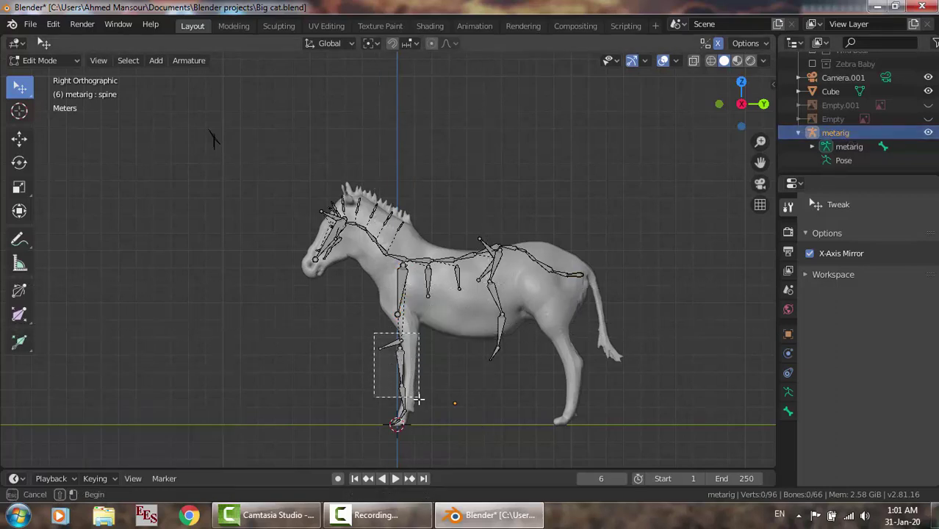
key(g)
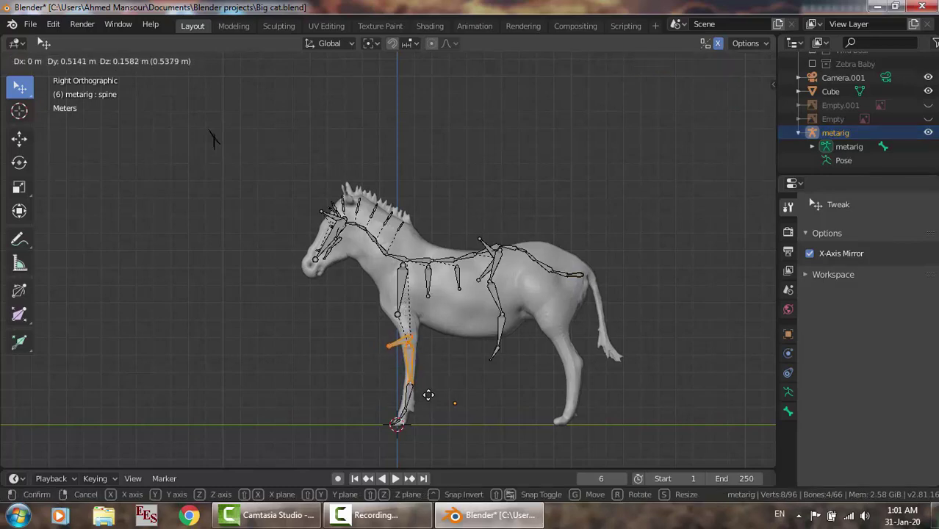
click(428, 395)
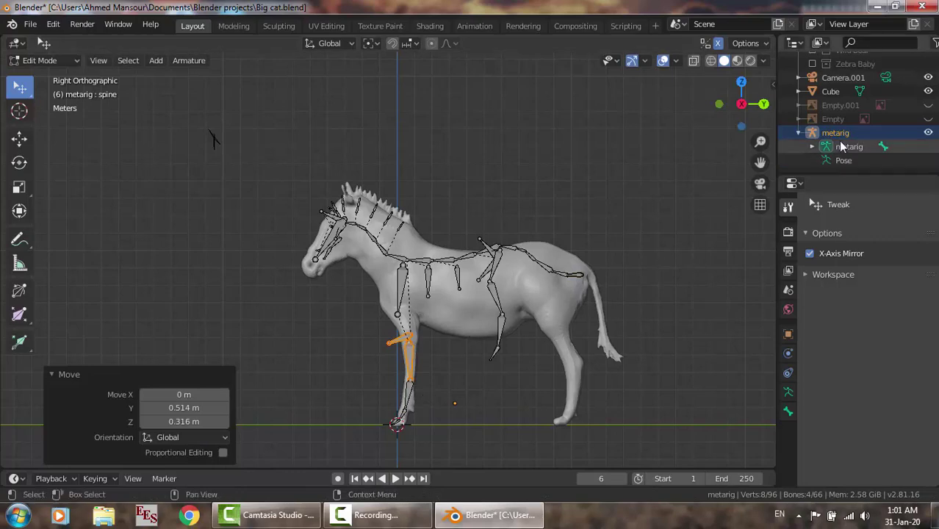
click(830, 134)
key(b)
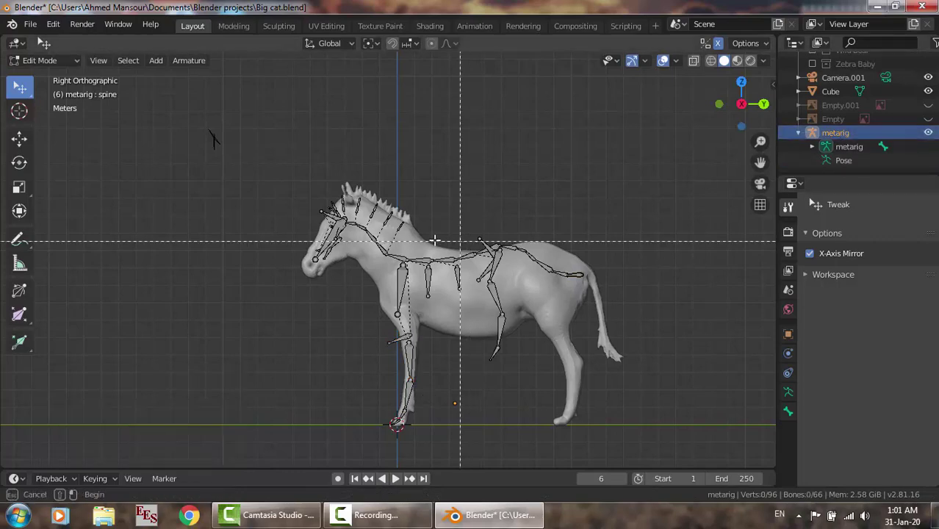
mouse_move(409, 230)
mouse_down()
mouse_move(510, 321)
mouse_move(650, 380)
mouse_up()
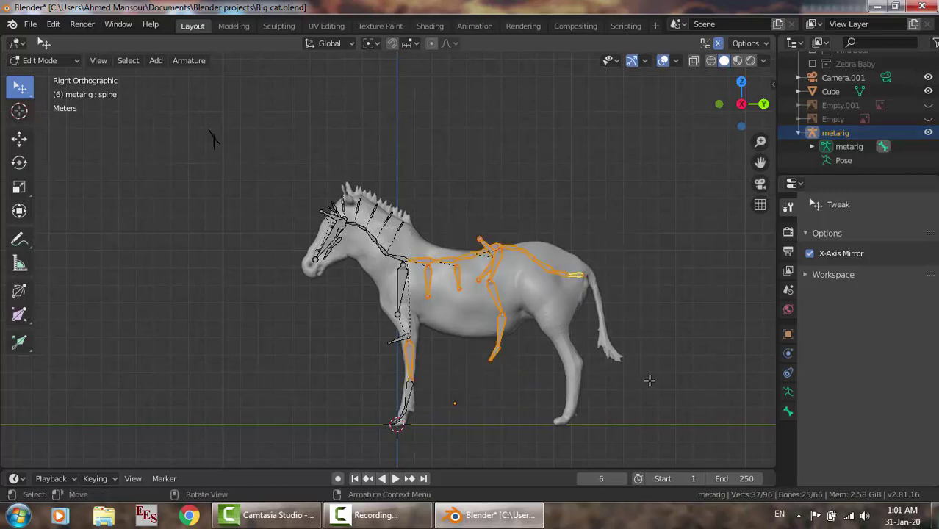
Move the rig's rear half over the hindquarters and drop its leg bones into the hind leg.
click(840, 136)
key(b)
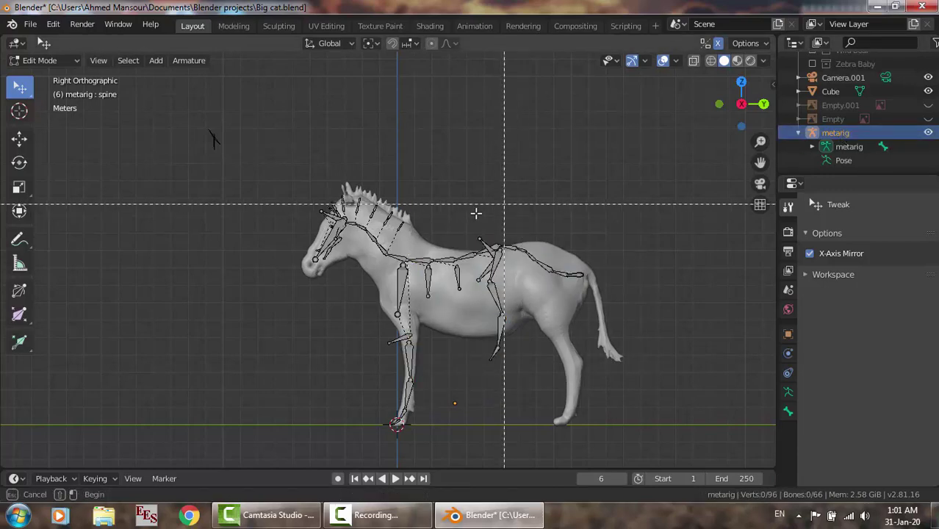
drag(419, 215, 658, 383)
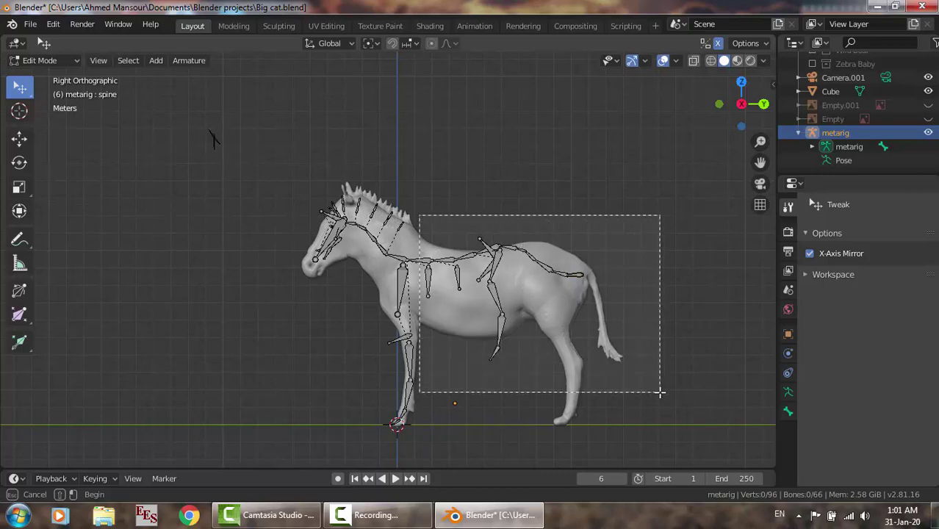
key(g)
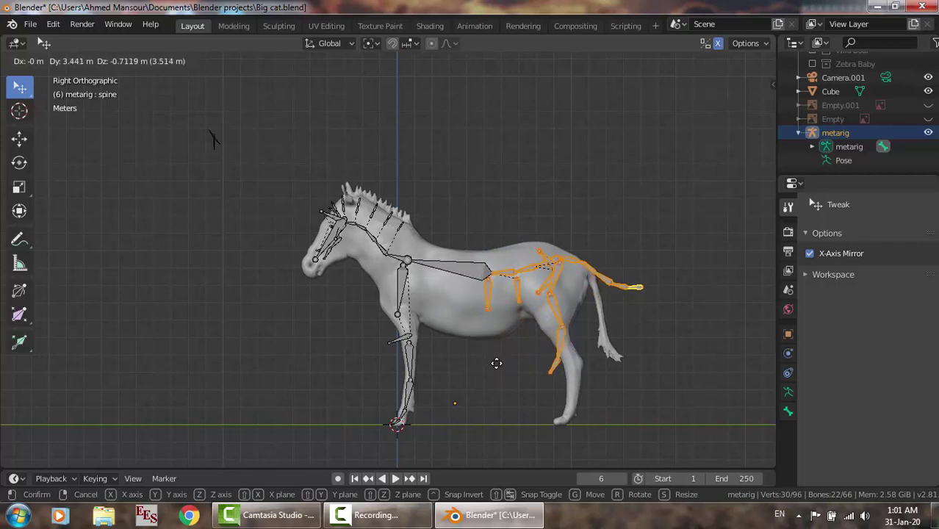
click(497, 362)
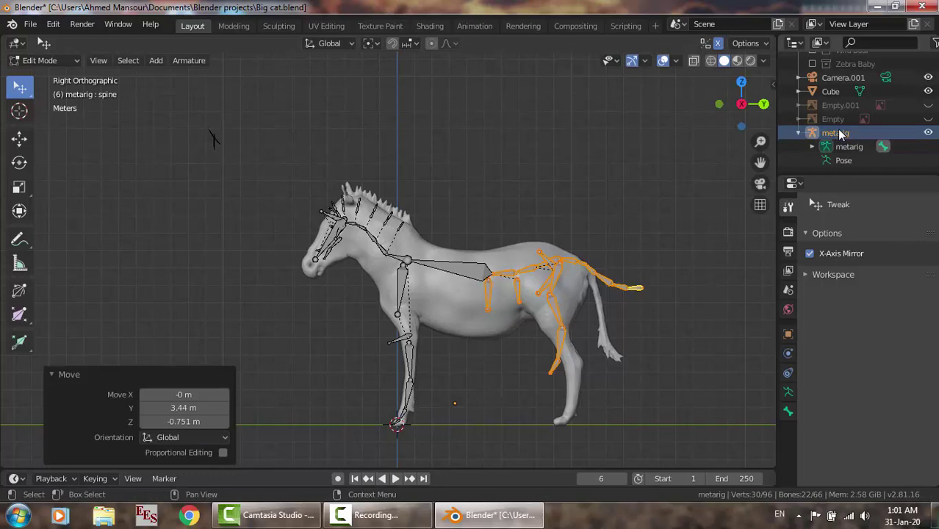
key(alt+a)
key(b)
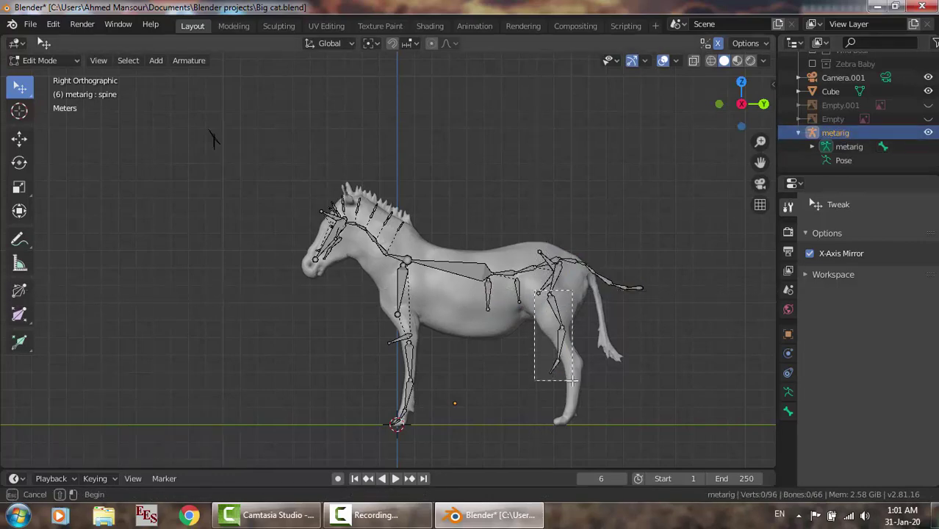
drag(534, 289, 572, 380)
key(g)
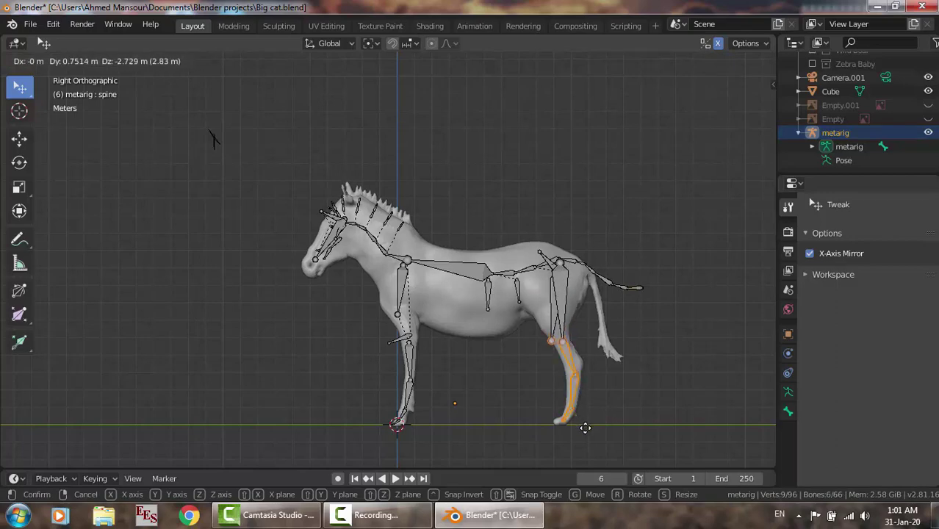
click(585, 428)
Scale the hip bone to 0.546 and the mid-back spine bone to 0.438.
click(667, 230)
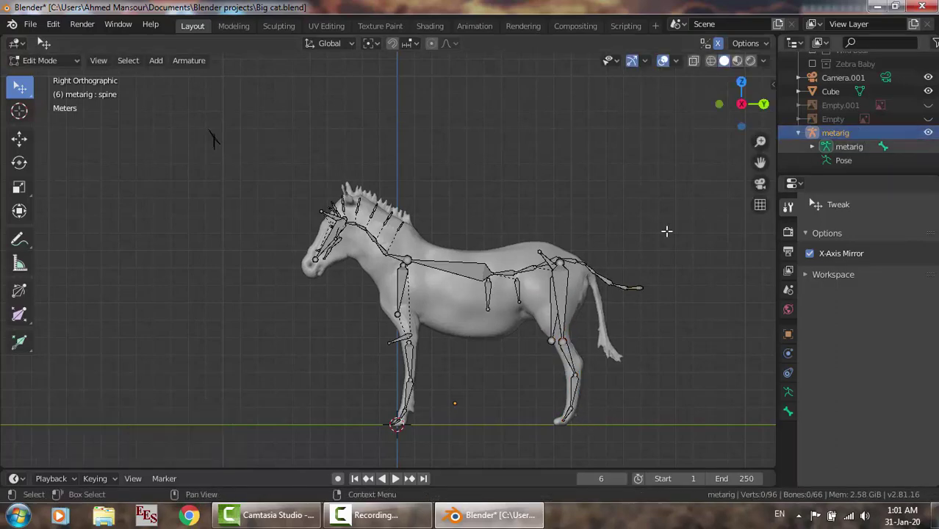
key(b)
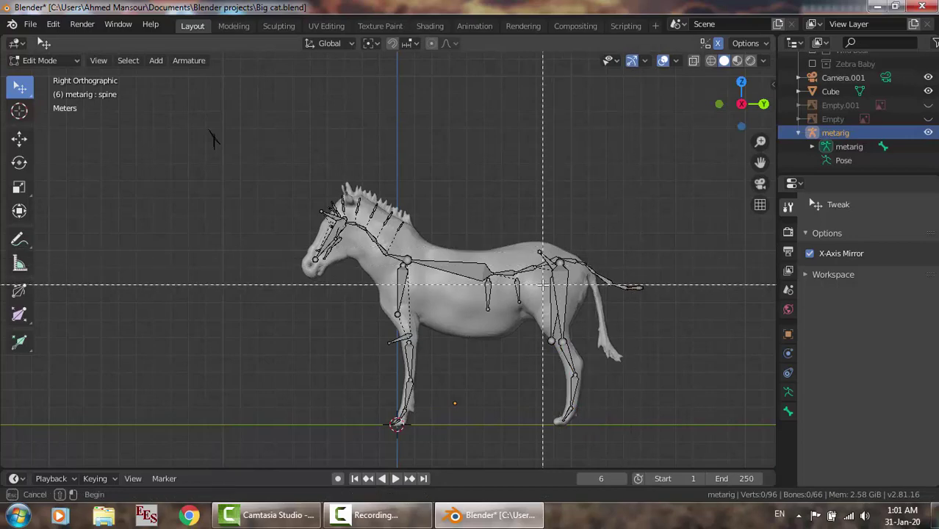
drag(543, 285, 572, 313)
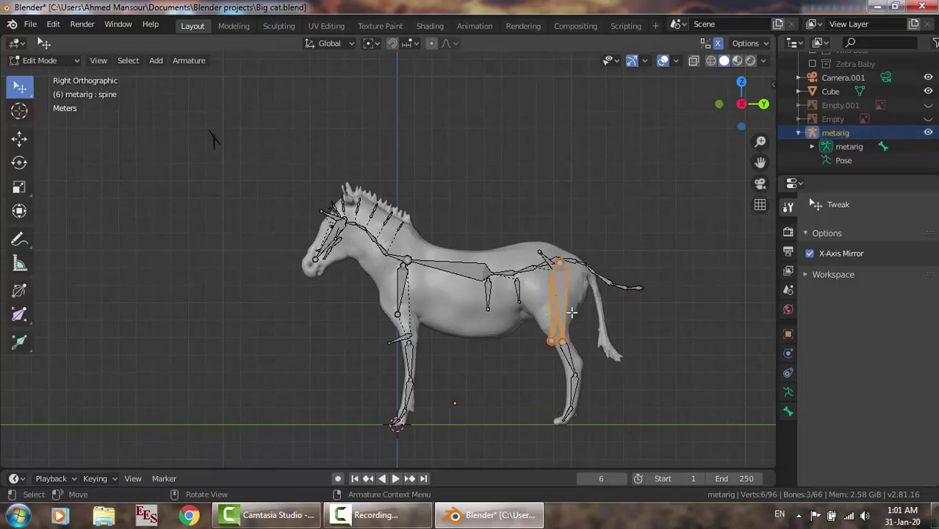
key(s)
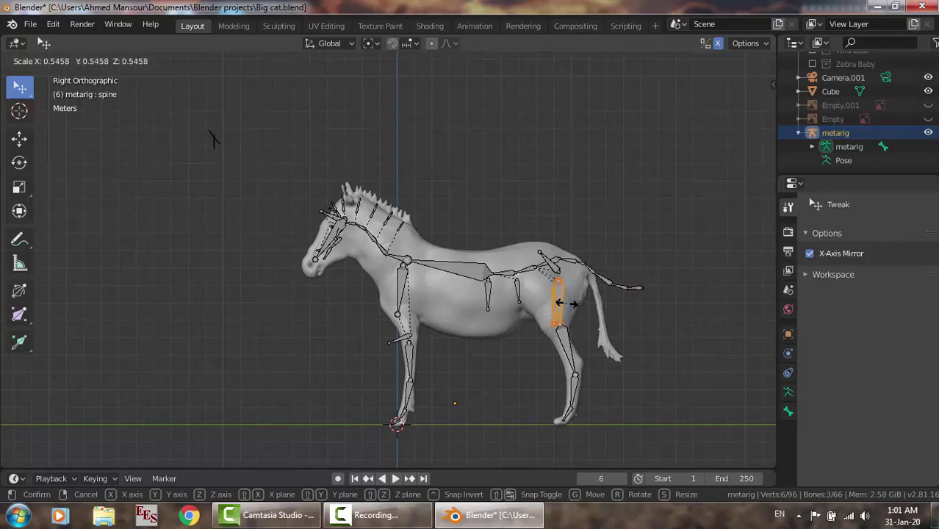
click(566, 304)
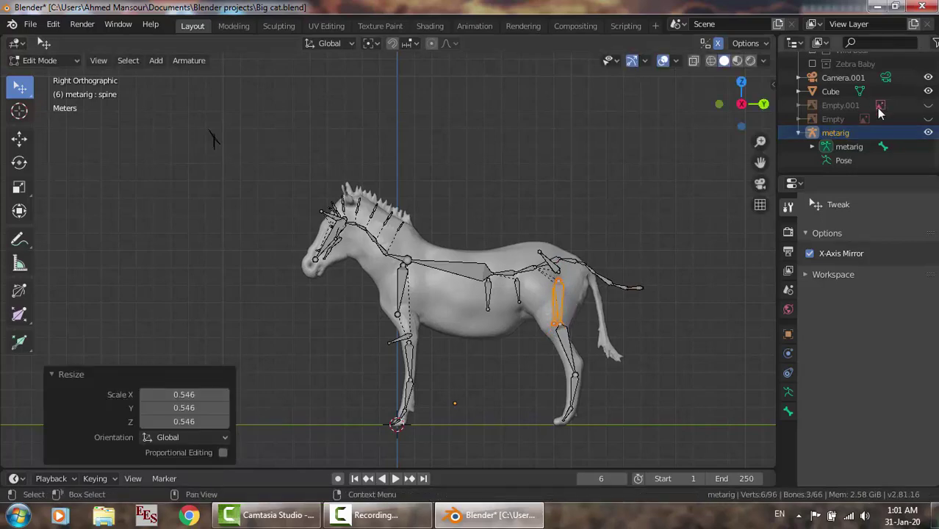
click(860, 135)
key(b)
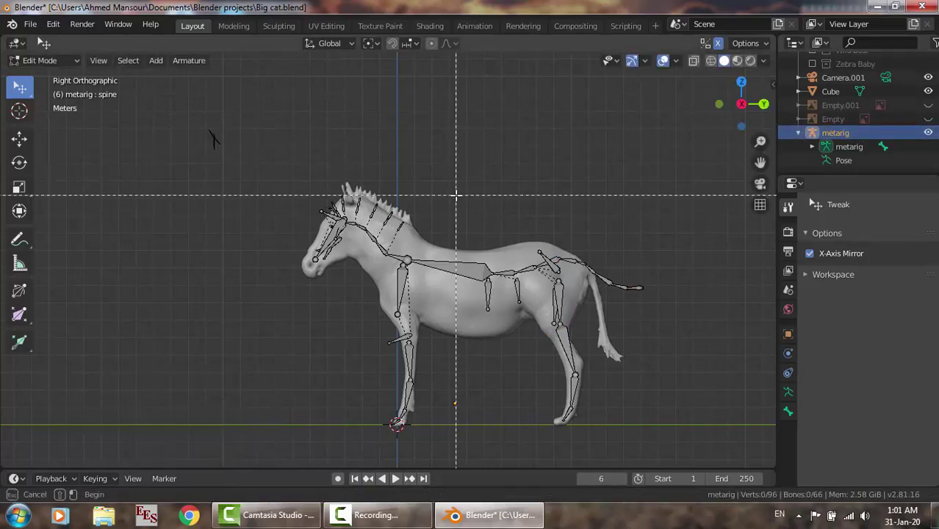
drag(444, 251, 461, 276)
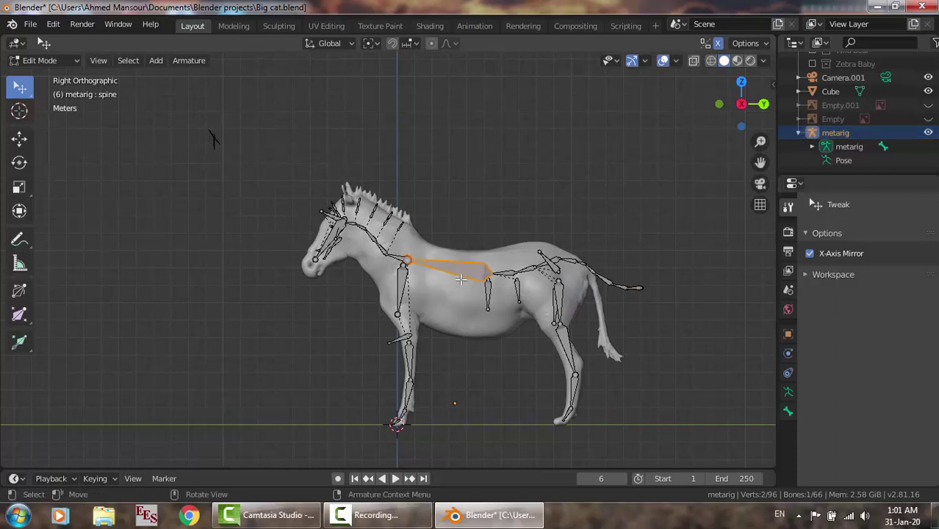
key(s)
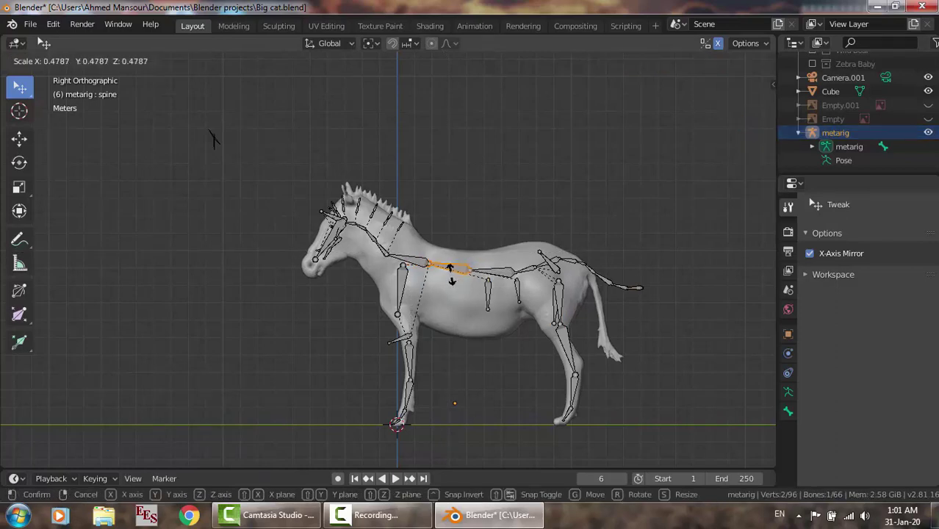
click(452, 272)
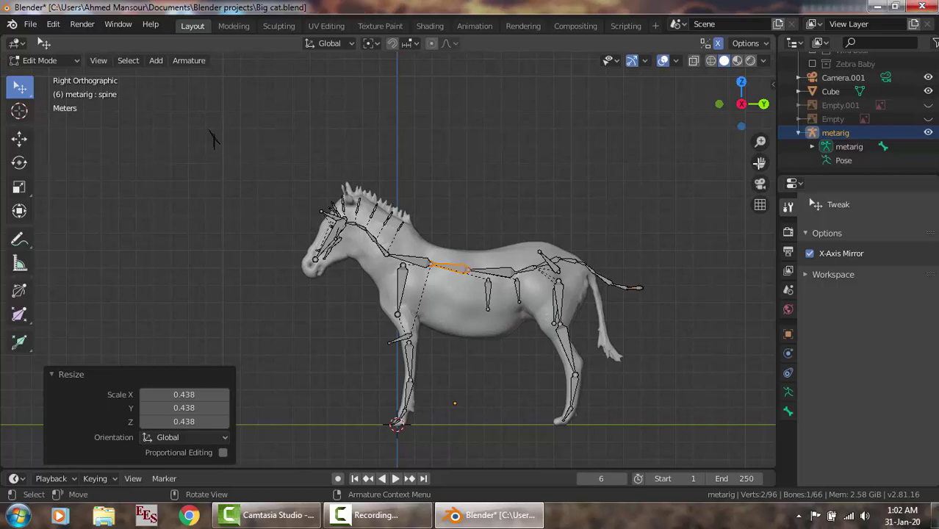
Raise the middle and hind spine bones onto the zebra's back line.
drag(760, 163, 750, 140)
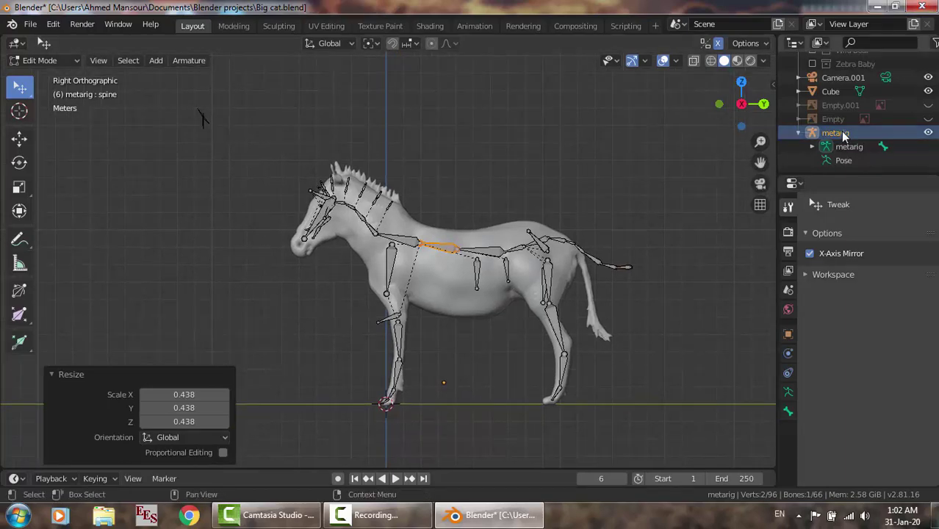
click(480, 197)
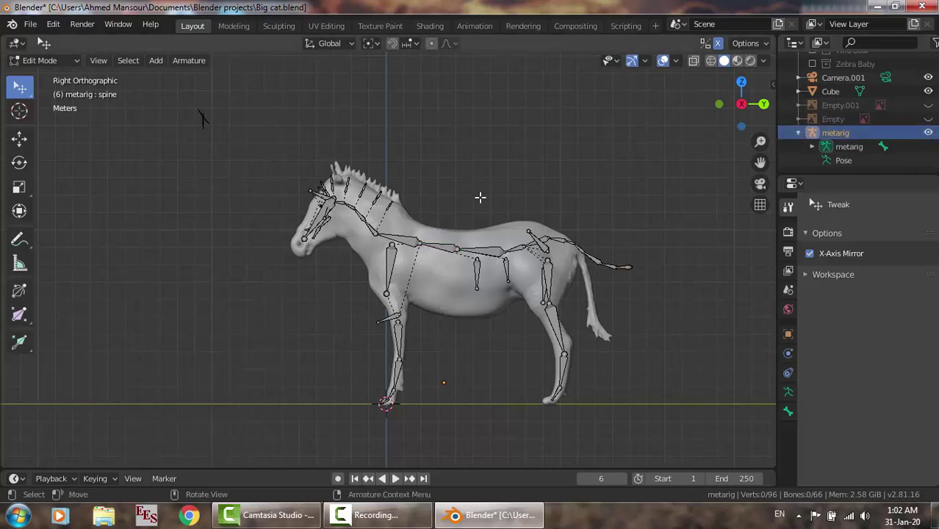
key(b)
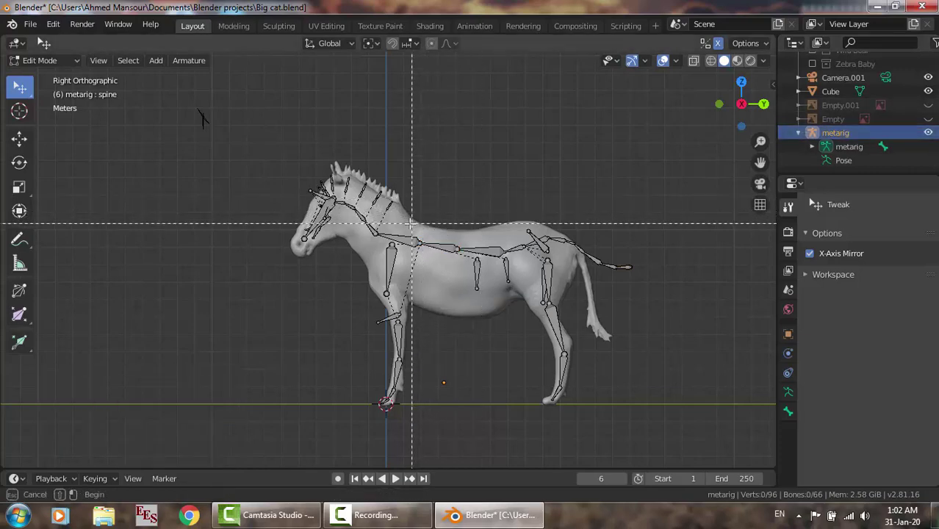
drag(432, 230, 517, 288)
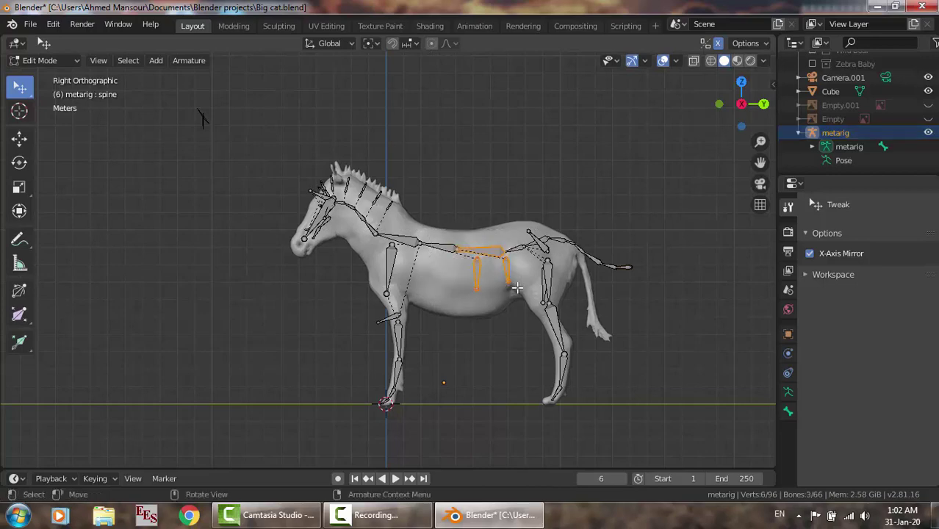
key(g)
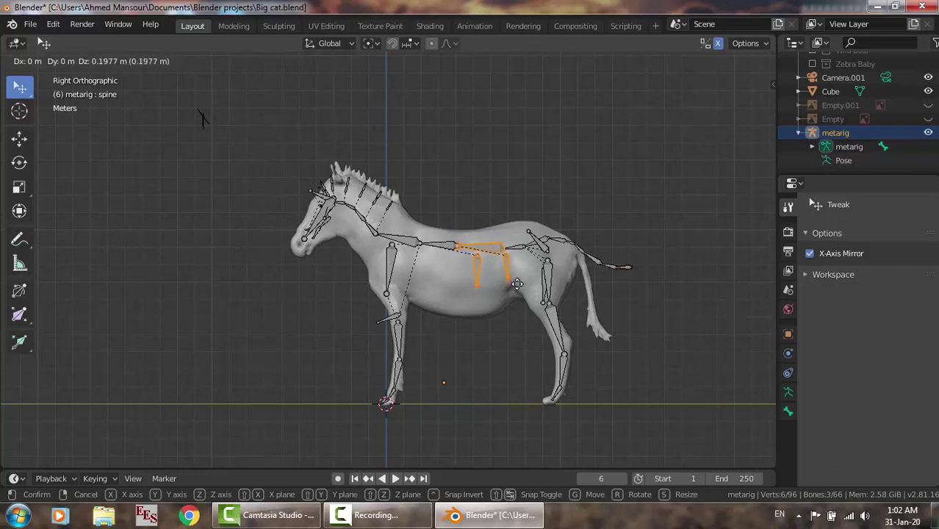
click(518, 284)
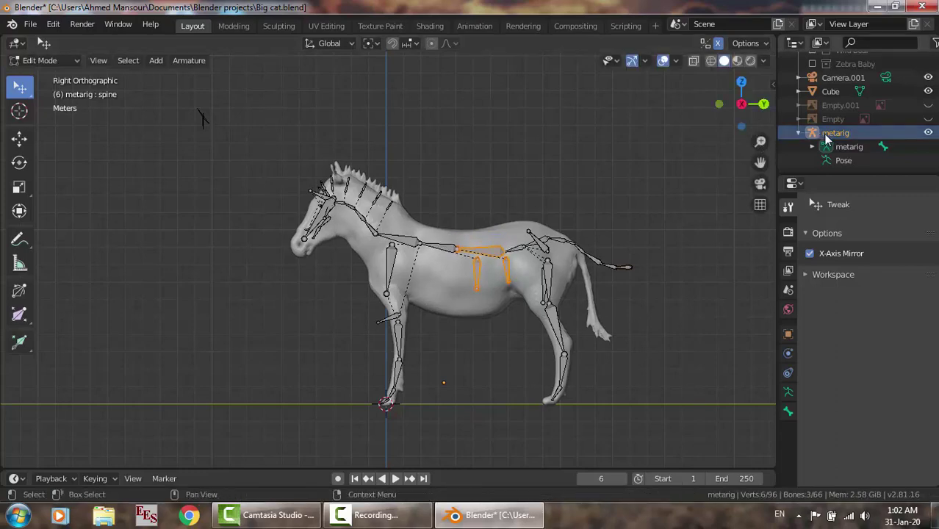
click(813, 136)
key(b)
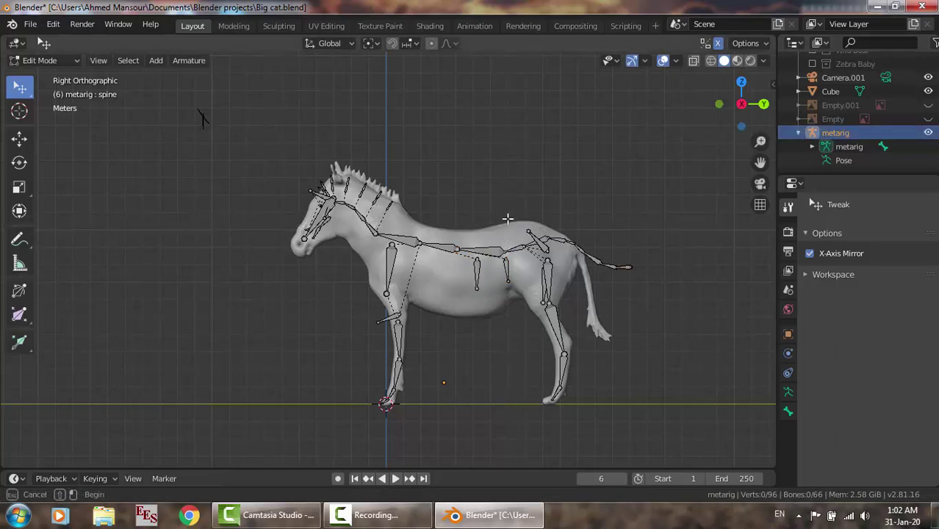
drag(507, 218, 561, 269)
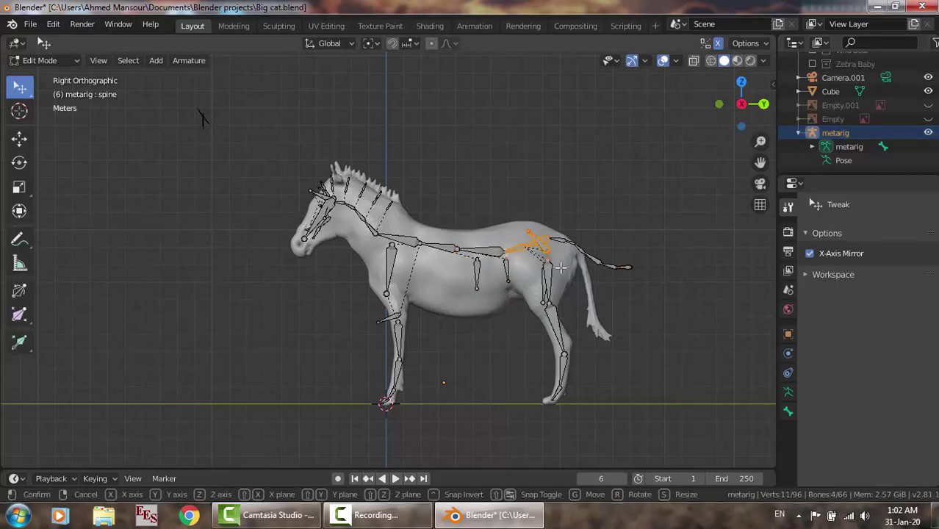
key(g)
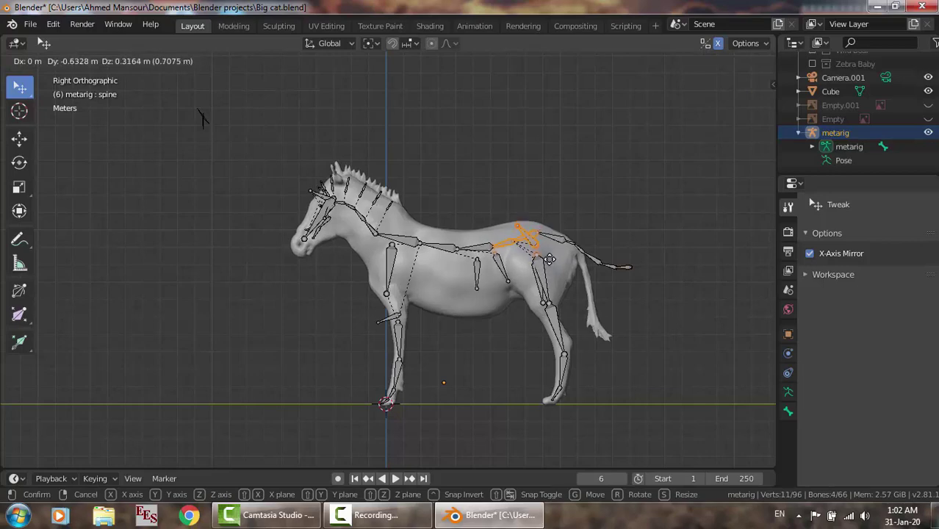
click(547, 258)
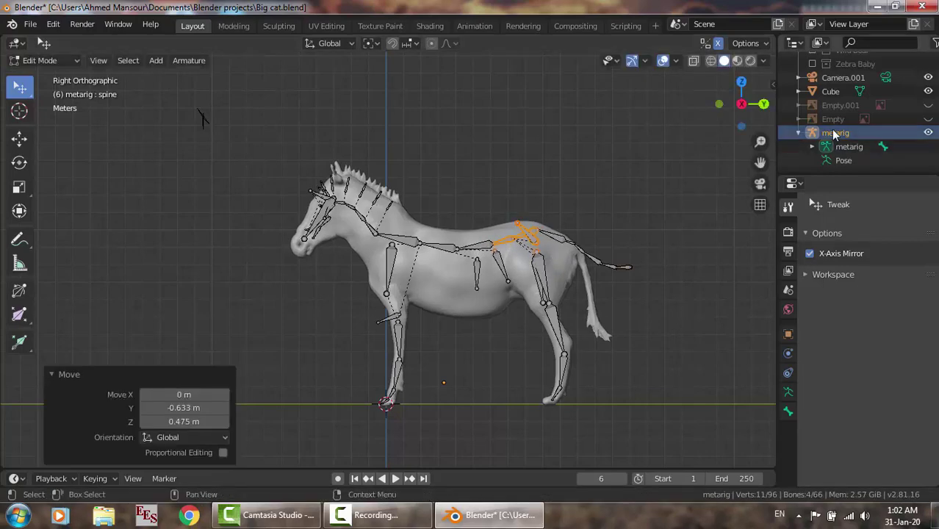
Raise the front spine bone at the neck base by Y 0.0791 m, Z 0.356 m.
key(alt+a)
key(b)
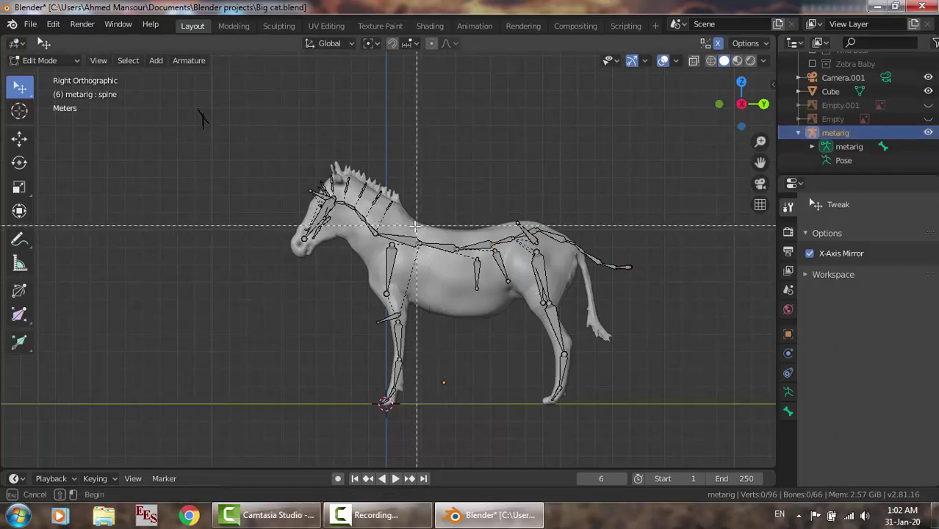
drag(408, 230, 416, 252)
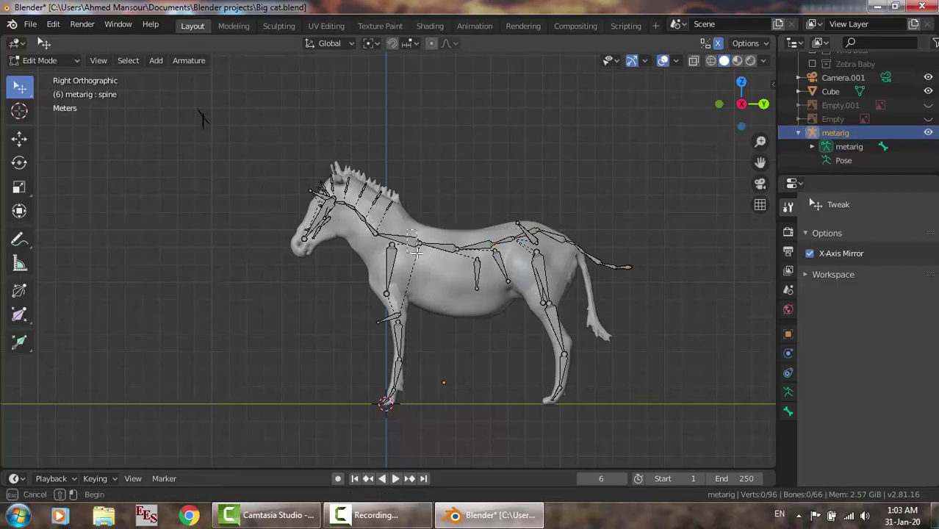
key(g)
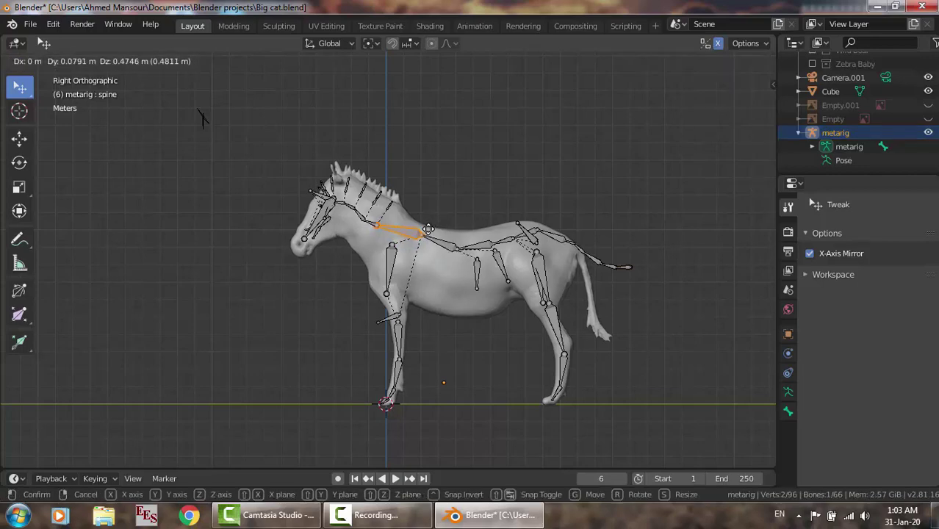
click(427, 230)
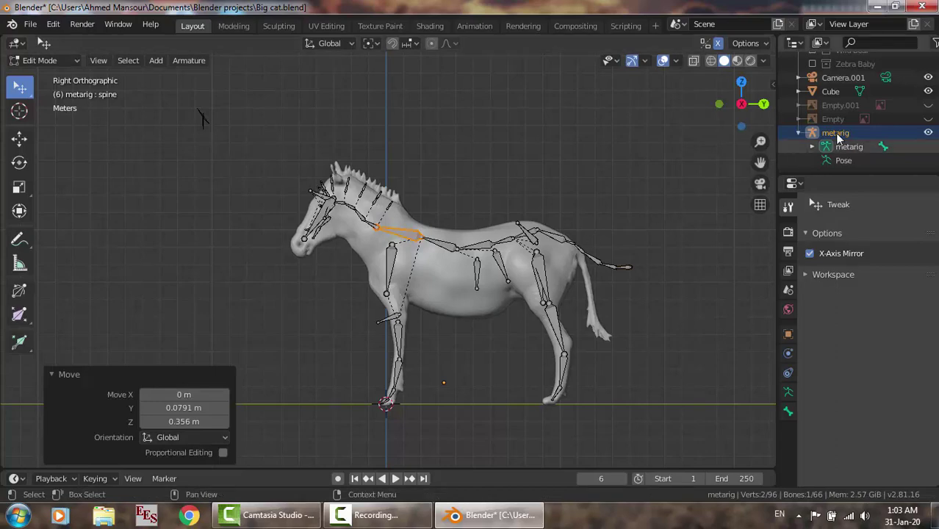
click(836, 133)
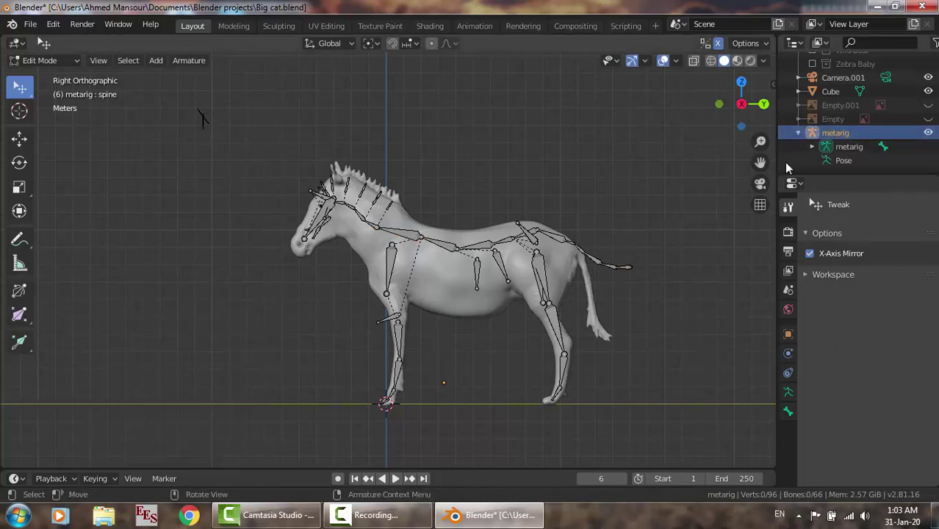
drag(761, 161, 753, 116)
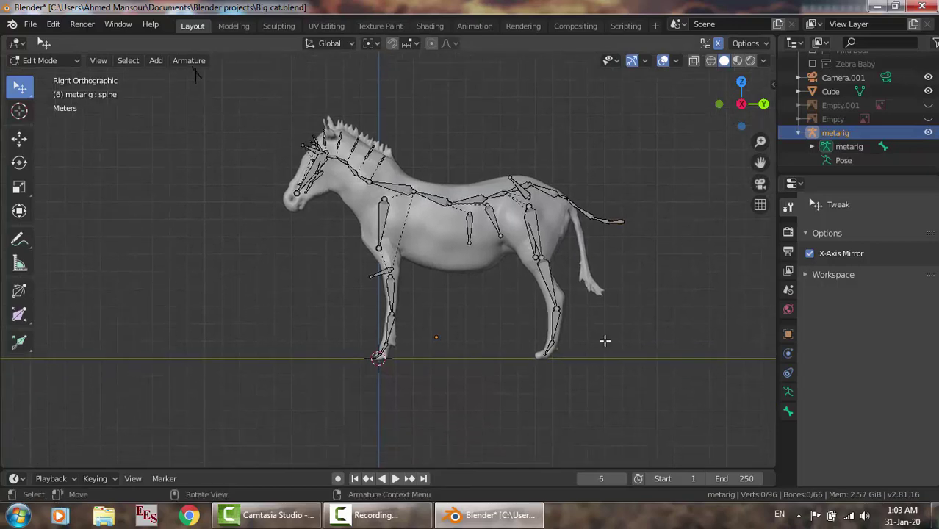
scroll(605, 340, up, 3)
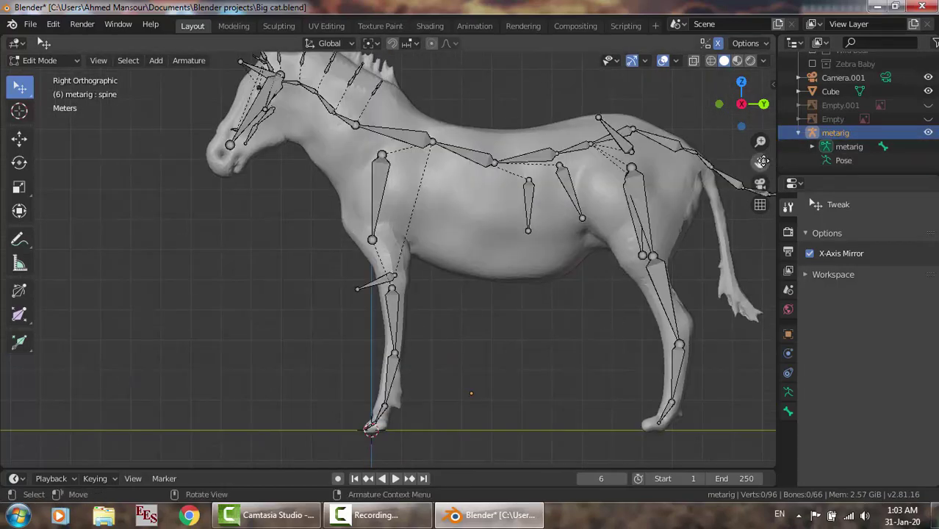
drag(761, 161, 692, 149)
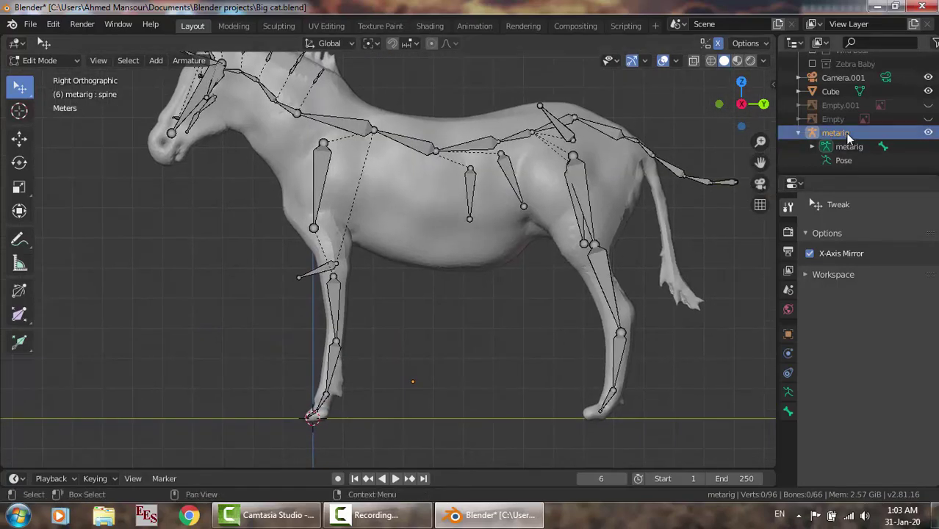
key(b)
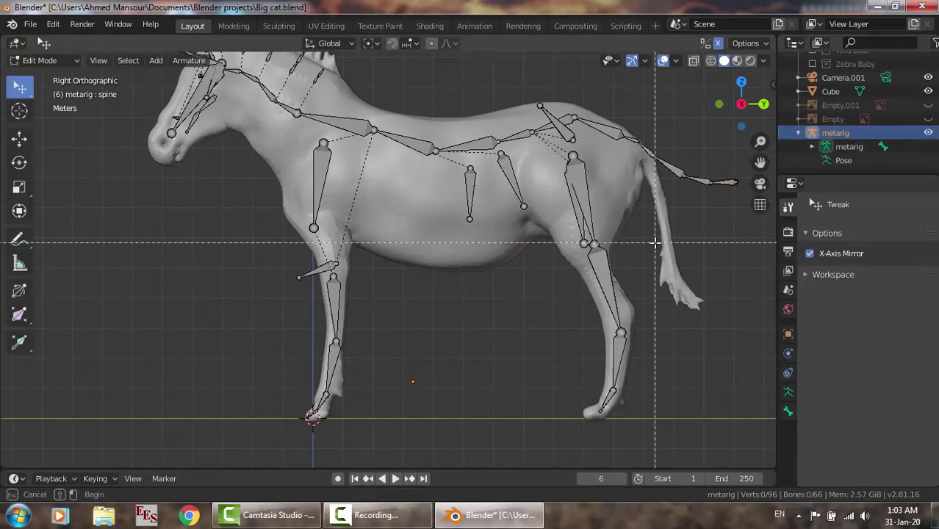
drag(588, 266, 628, 305)
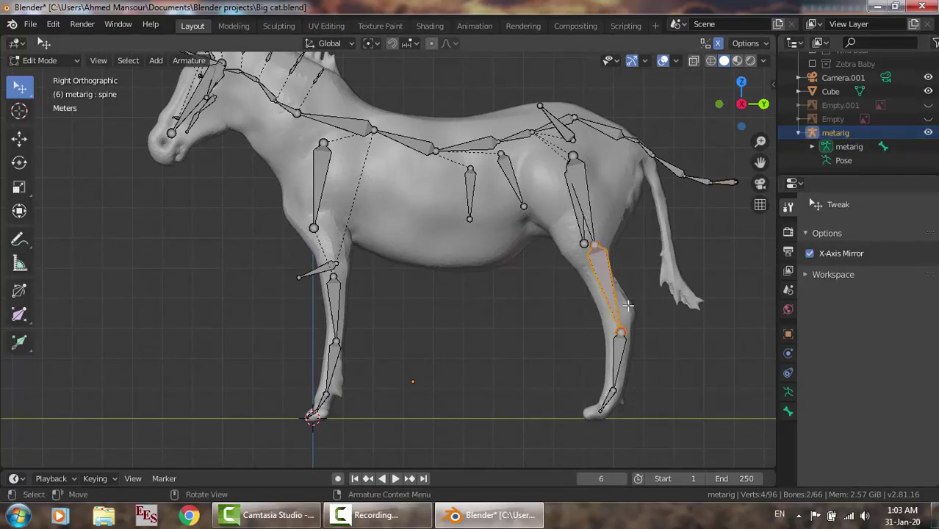
click(19, 163)
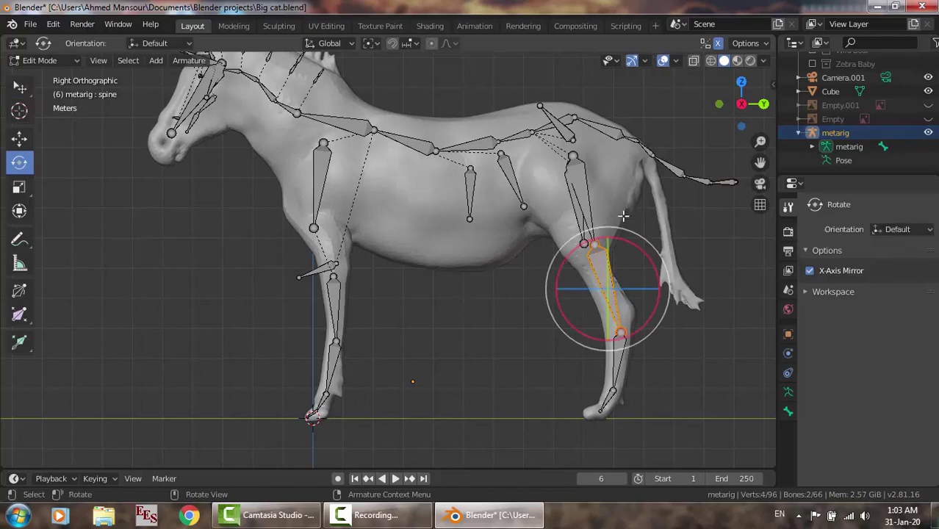
drag(637, 246, 625, 249)
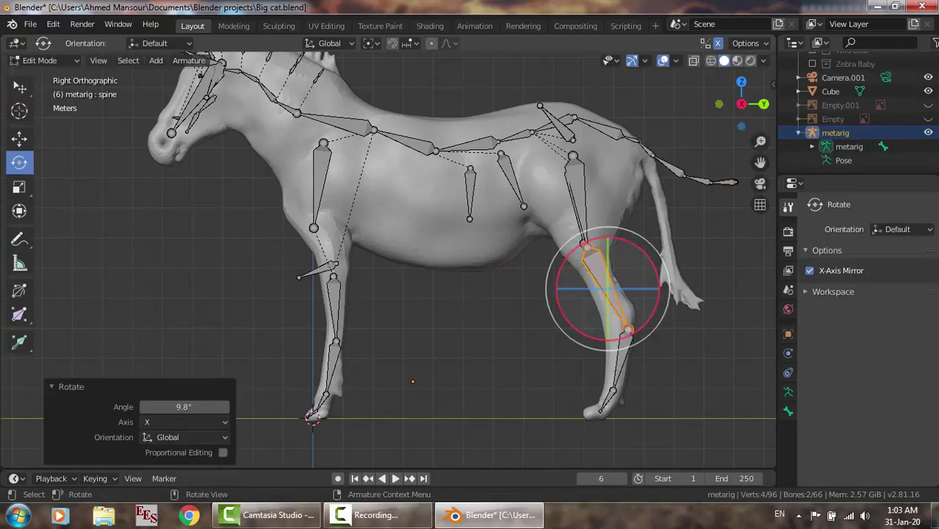
key(g)
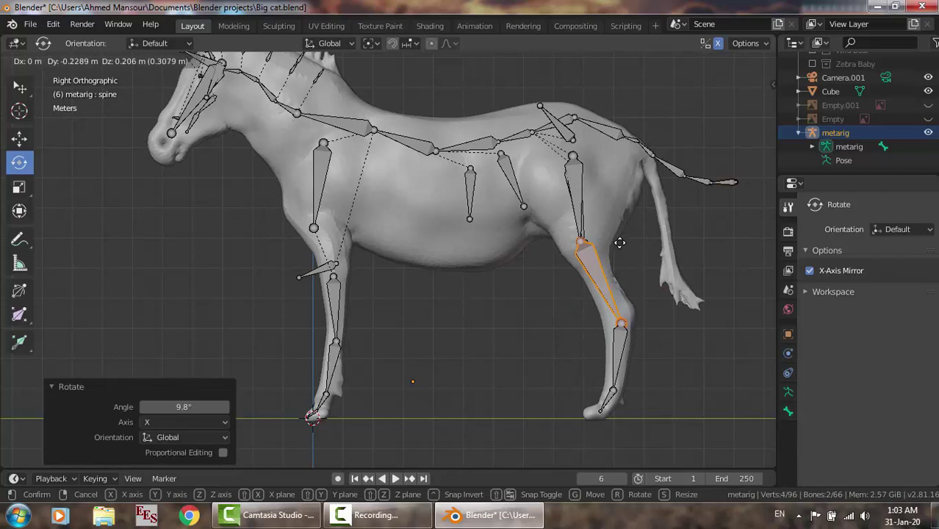
click(619, 242)
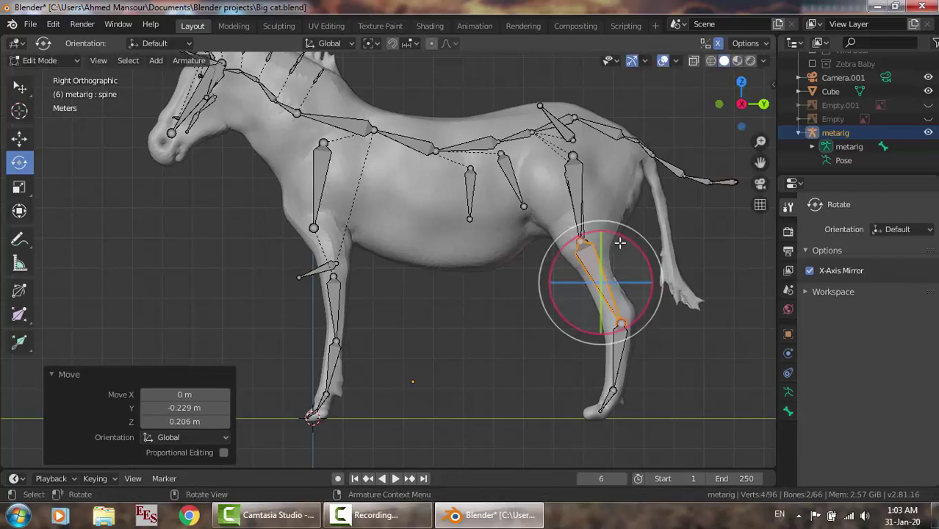
click(852, 132)
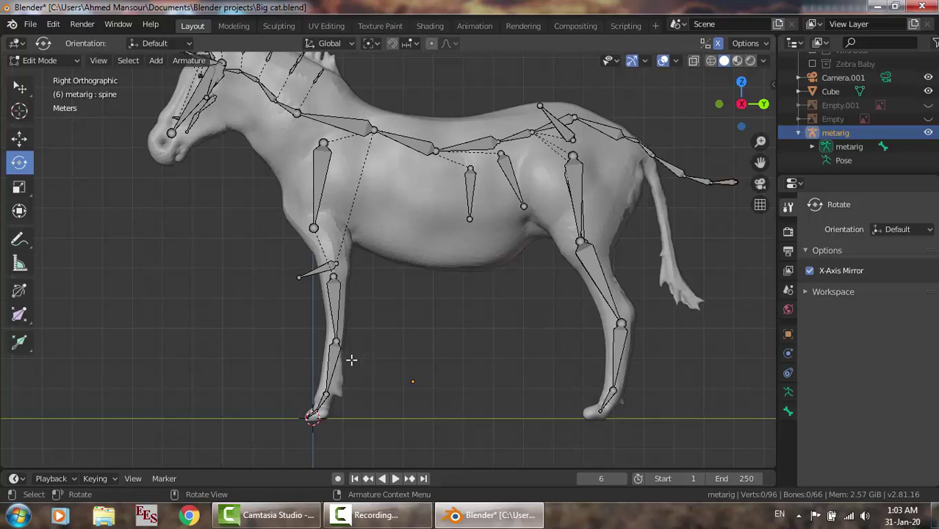
key(b)
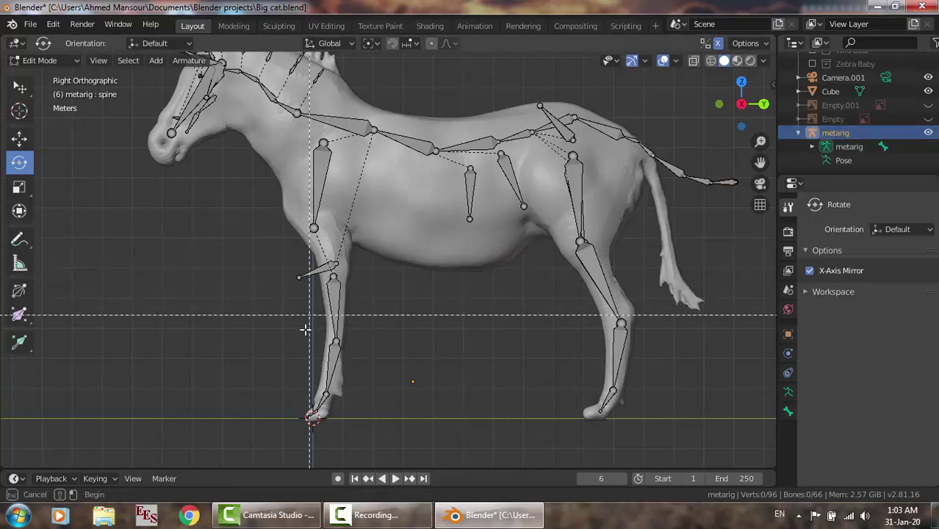
drag(299, 360, 300, 382)
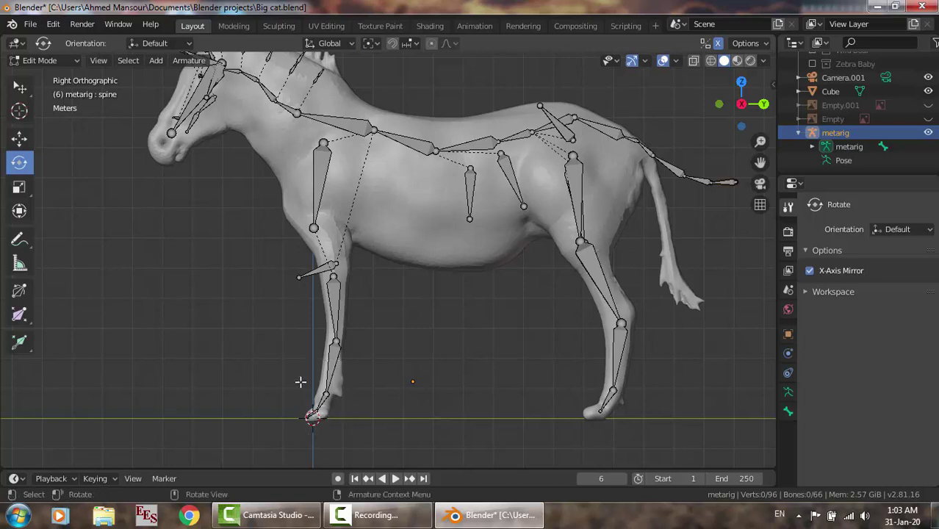
scroll(431, 338, down, 1)
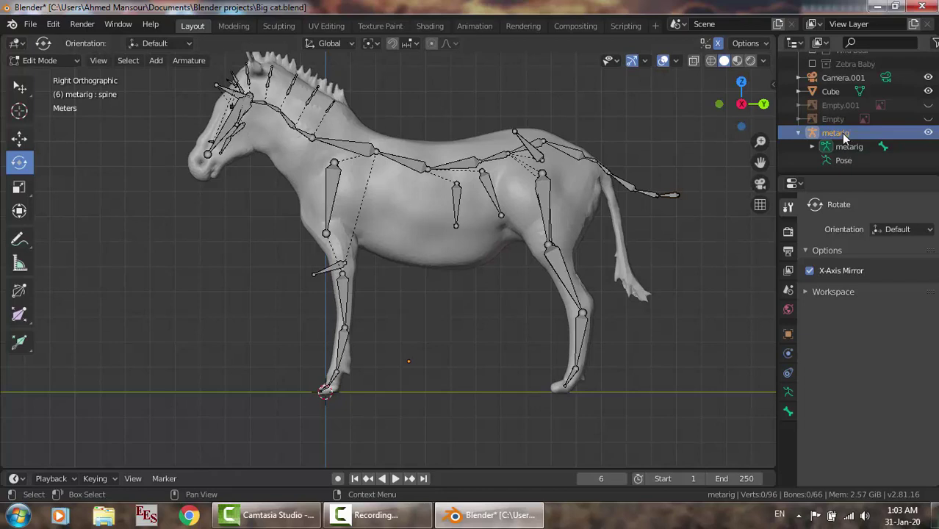
Rotate the tail bones downward and move them onto the zebra's tail.
key(b)
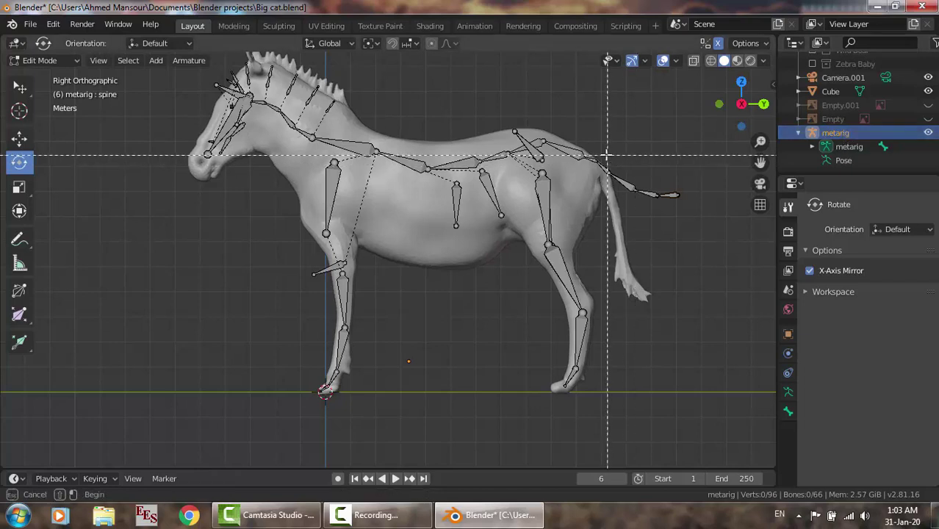
drag(599, 150, 726, 245)
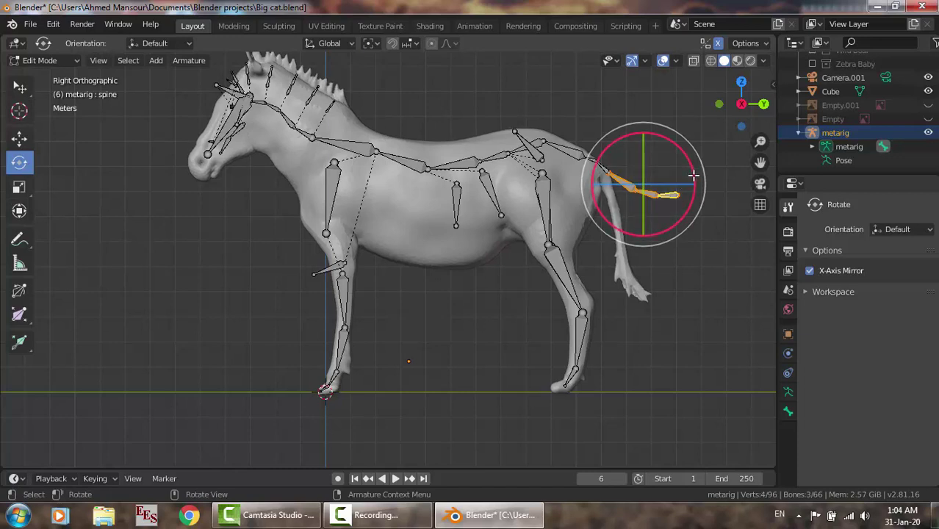
drag(693, 175, 669, 208)
key(g)
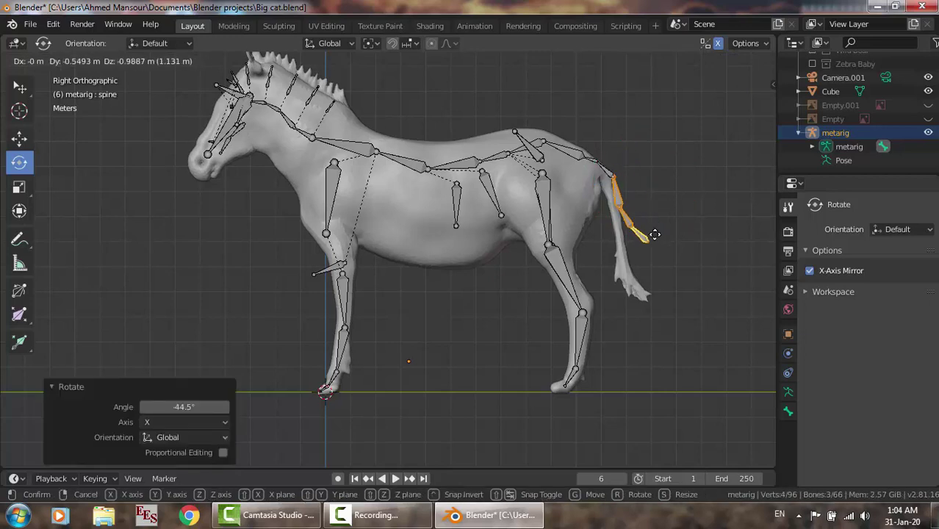
click(650, 233)
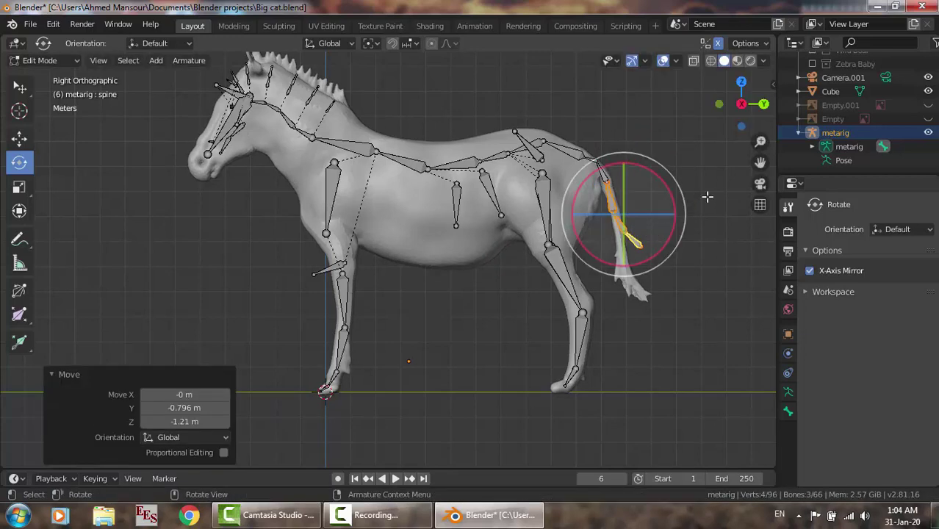
key(alt+a)
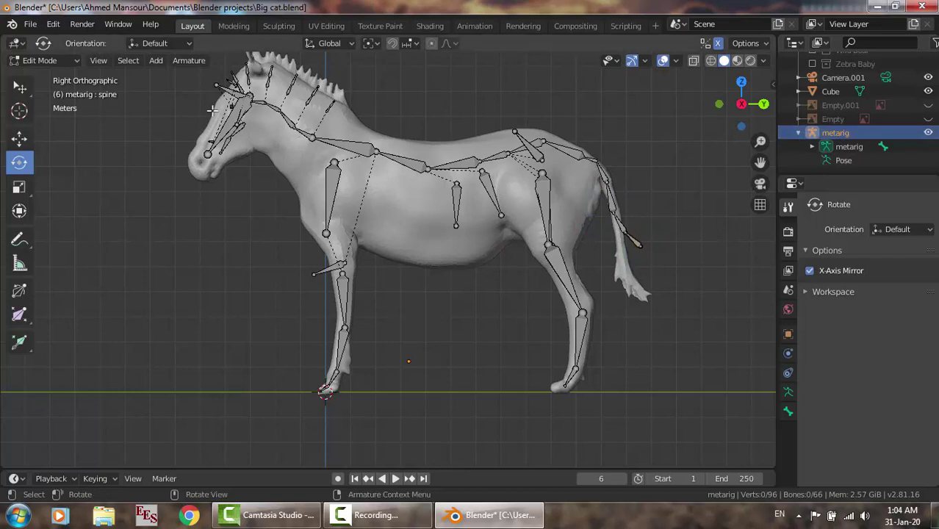
Bend the tail-tip bone further down and position it along the hanging tail.
key(b)
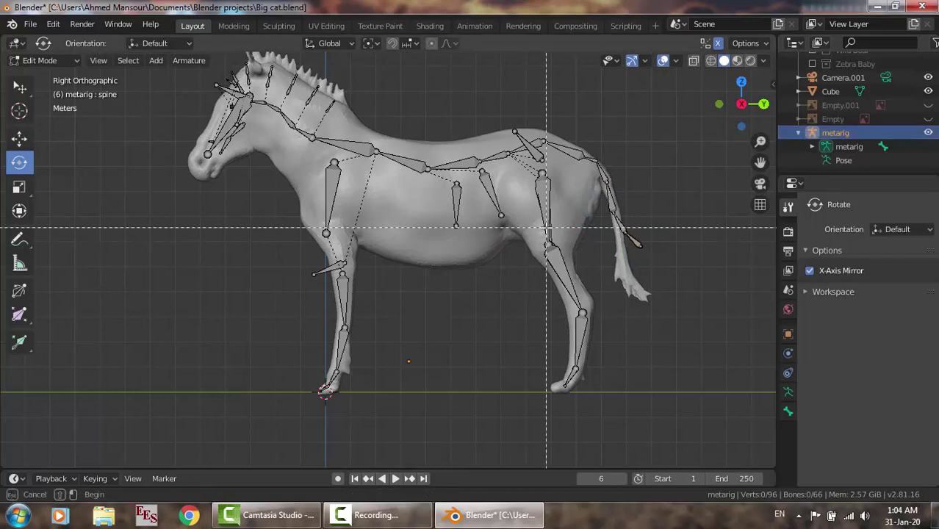
drag(659, 254, 613, 225)
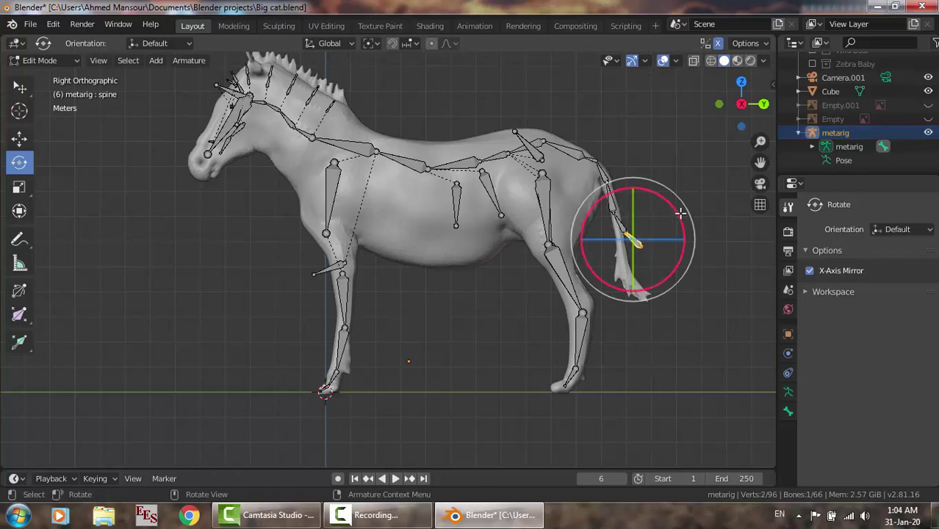
mouse_move(665, 208)
mouse_down()
mouse_move(677, 218)
mouse_move(669, 246)
mouse_up()
key(g)
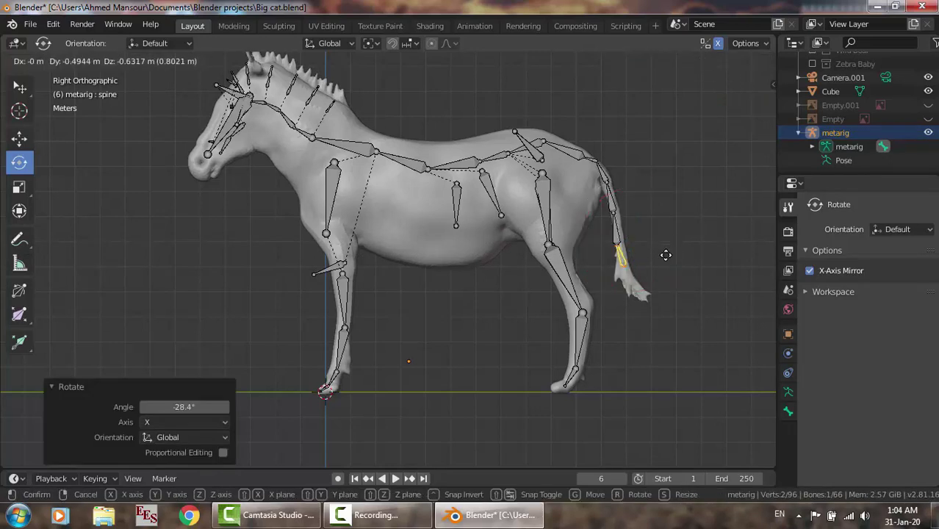
click(667, 256)
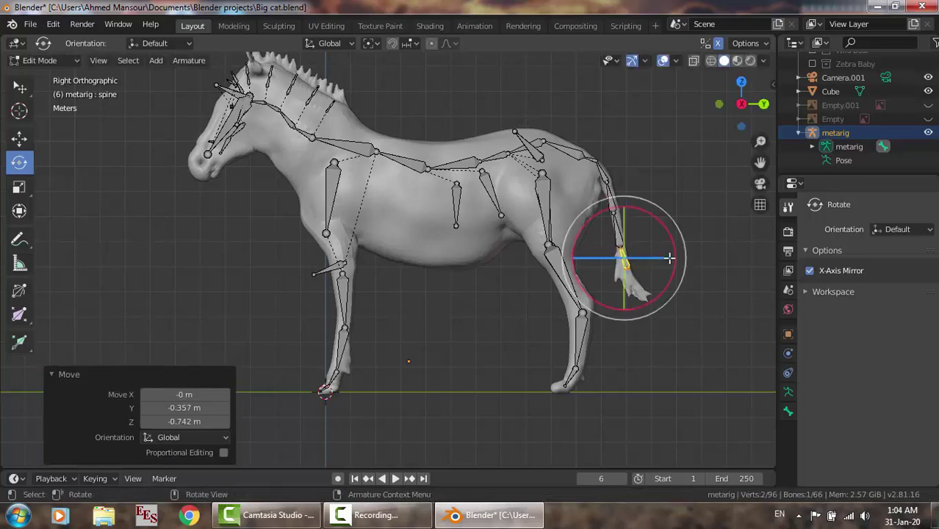
click(868, 133)
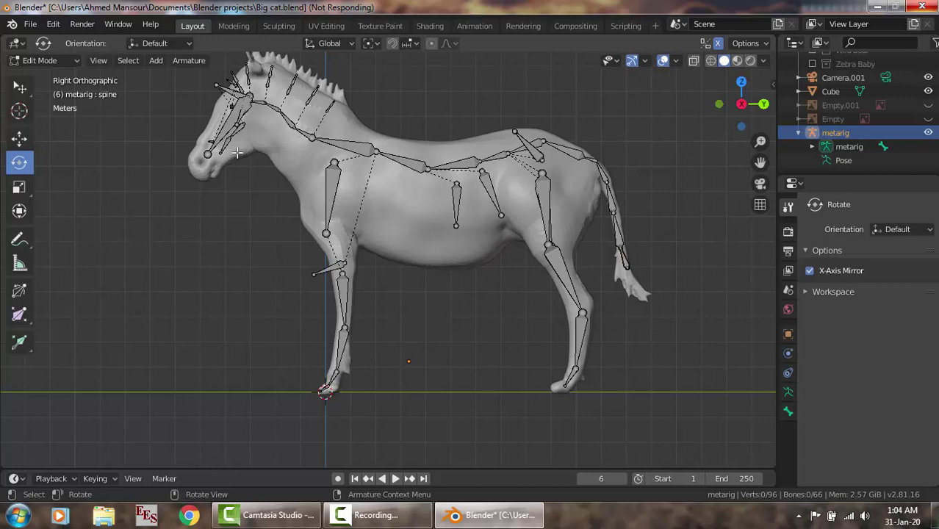
In front view, box-select the screen-right leg bones and move them sideways along X.
key(KP_1)
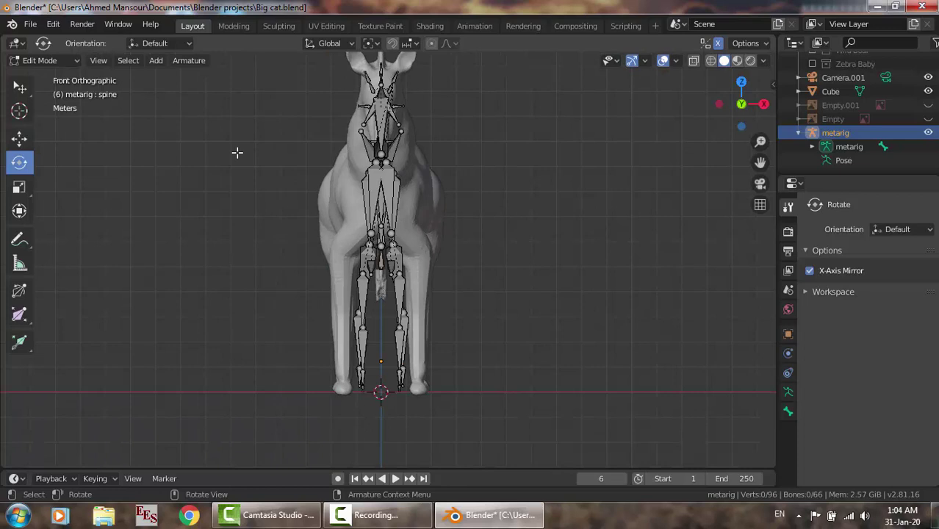
drag(761, 162, 498, 215)
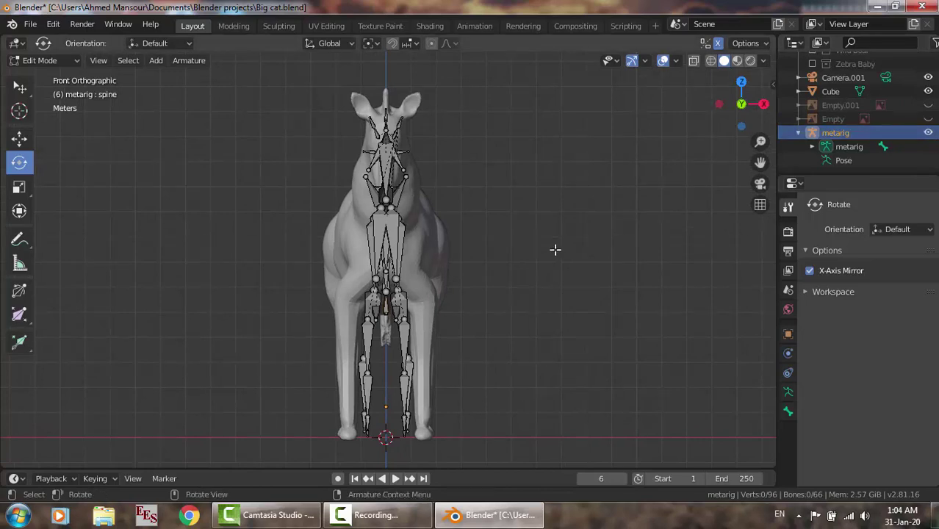
key(b)
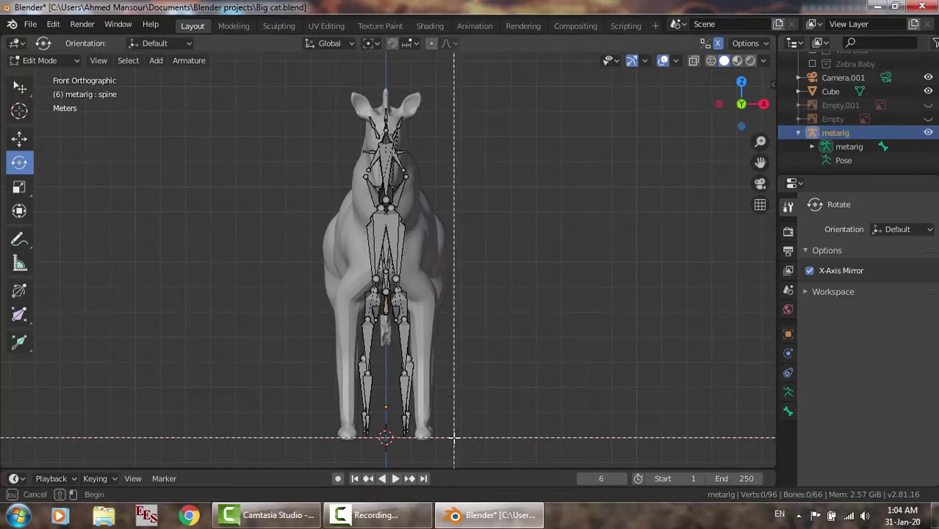
drag(452, 442, 393, 218)
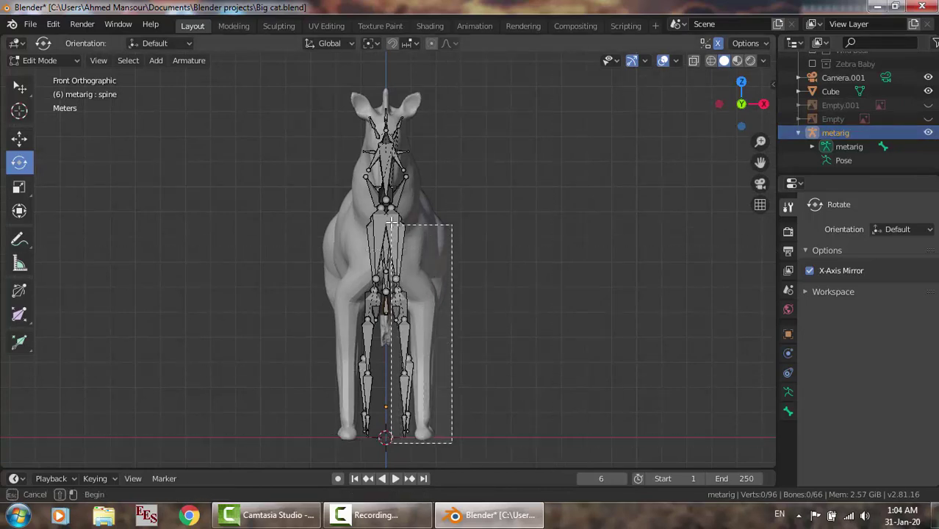
key(g)
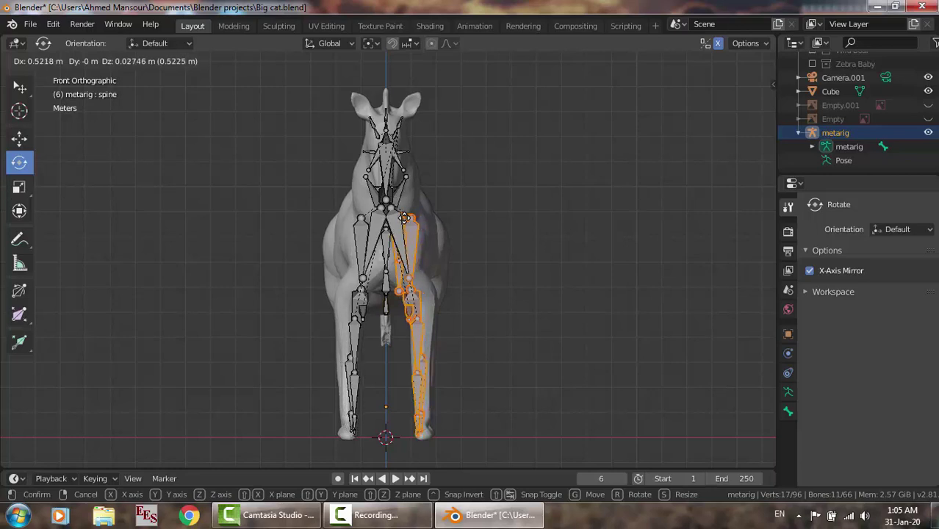
click(404, 219)
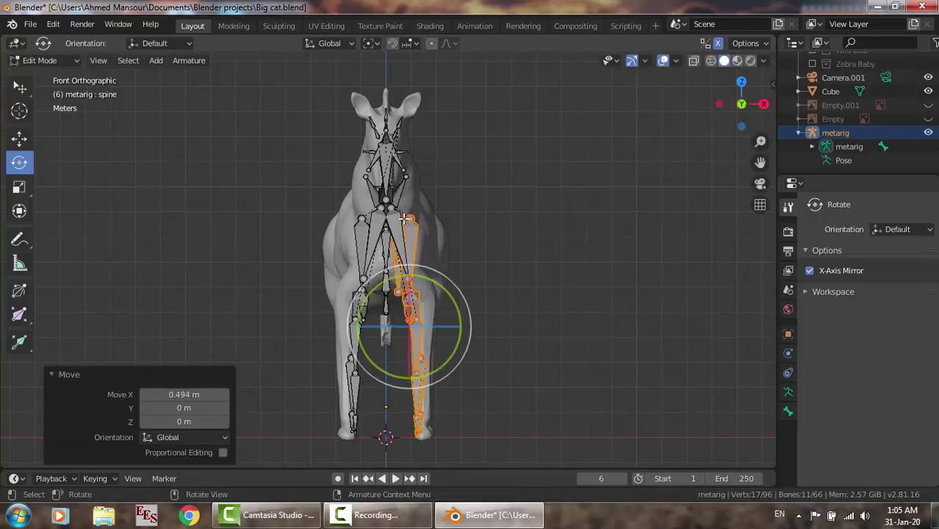
Refine the leg bones' position to X 0.172 m, Z −0.0191 m inside the zebra's legs.
click(20, 87)
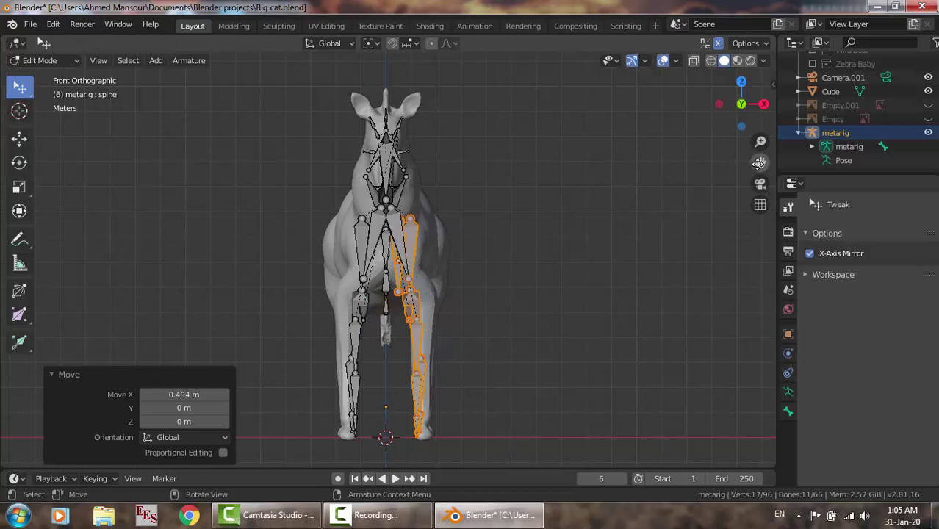
drag(761, 162, 771, 113)
scroll(445, 370, up, 2)
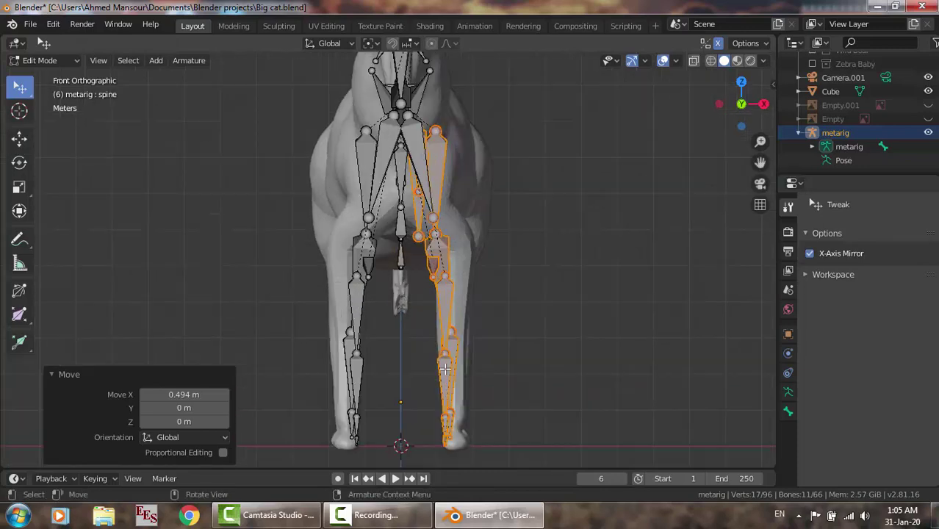
key(g)
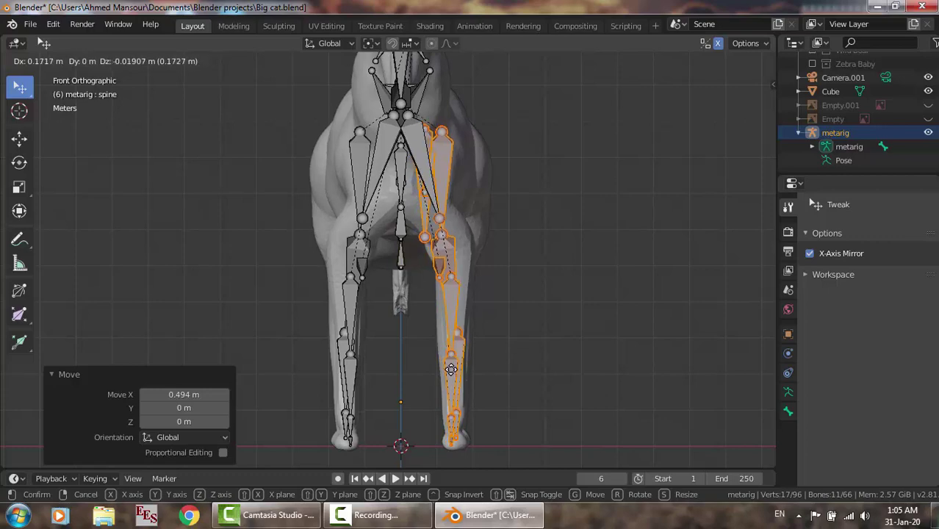
click(451, 368)
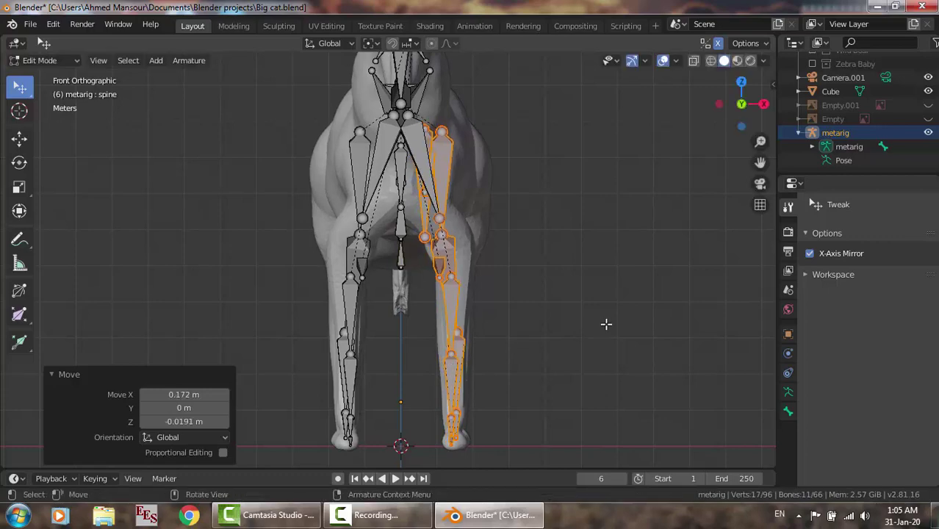
middle_drag(606, 324, 562, 325)
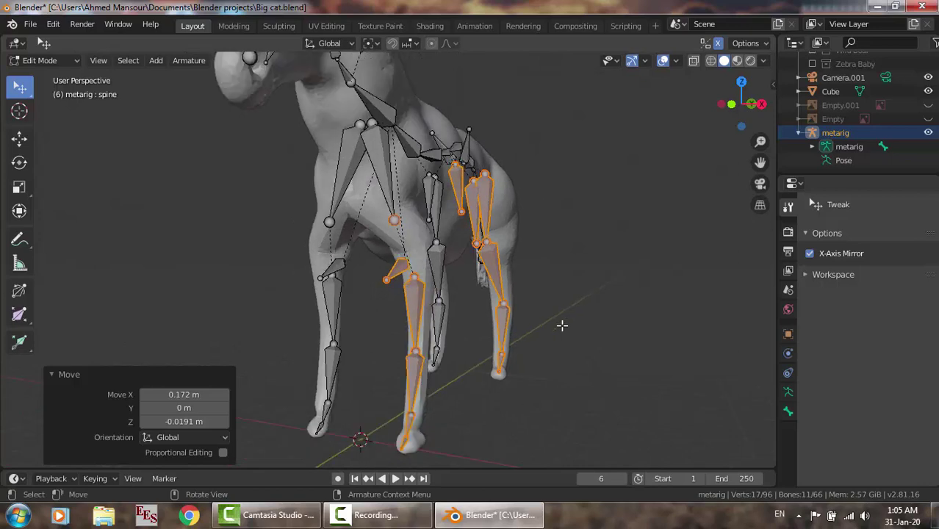
Nudge the front-leg knee joint by X 0.0535, Y 0.0269, Z 0.02 m, then check it from behind.
click(864, 133)
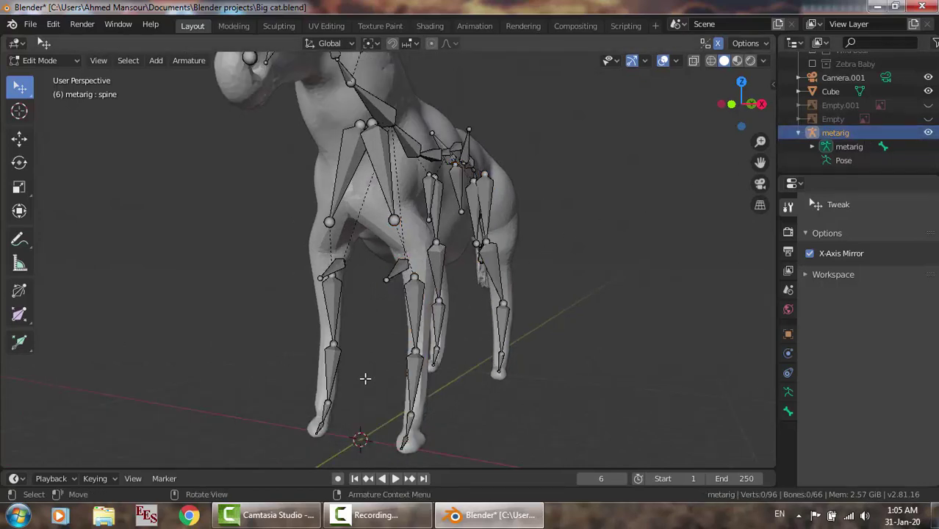
key(b)
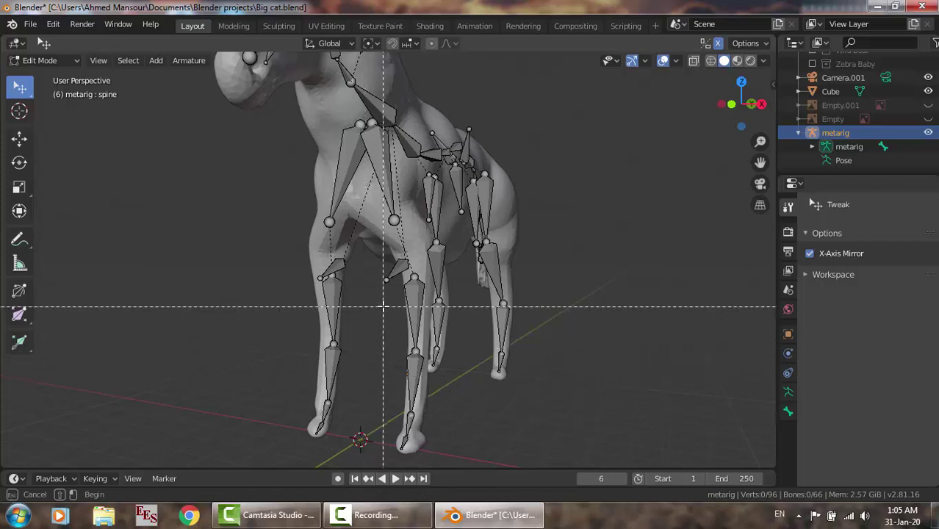
drag(390, 317, 420, 388)
key(g)
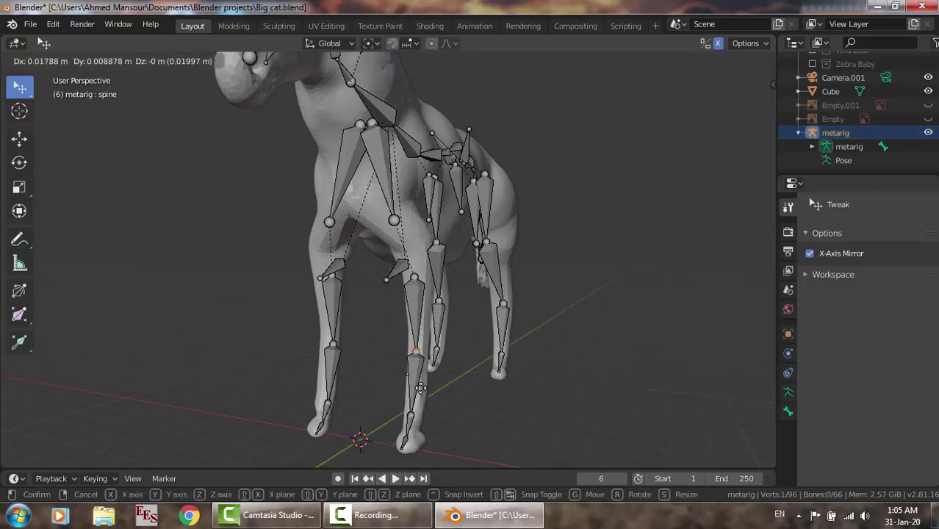
click(422, 387)
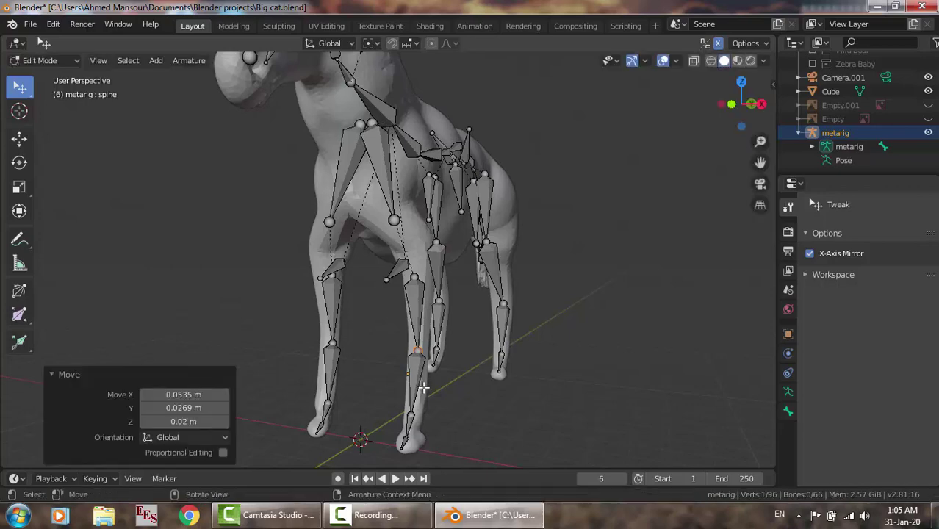
mouse_move(422, 387)
middle_down()
mouse_move(469, 378)
mouse_move(219, 386)
middle_up()
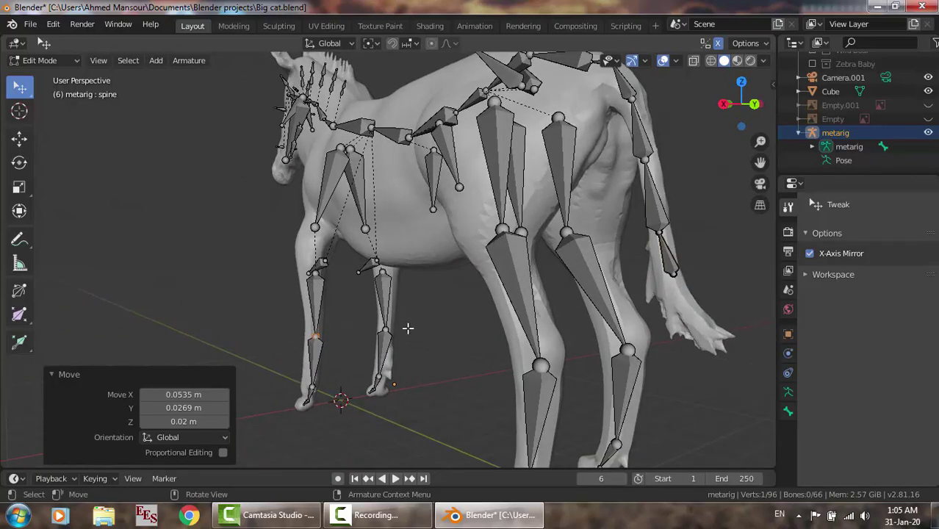
scroll(408, 328, down, 4)
scroll(408, 328, down, 1)
middle_drag(407, 329, 350, 334)
scroll(351, 334, up, 2)
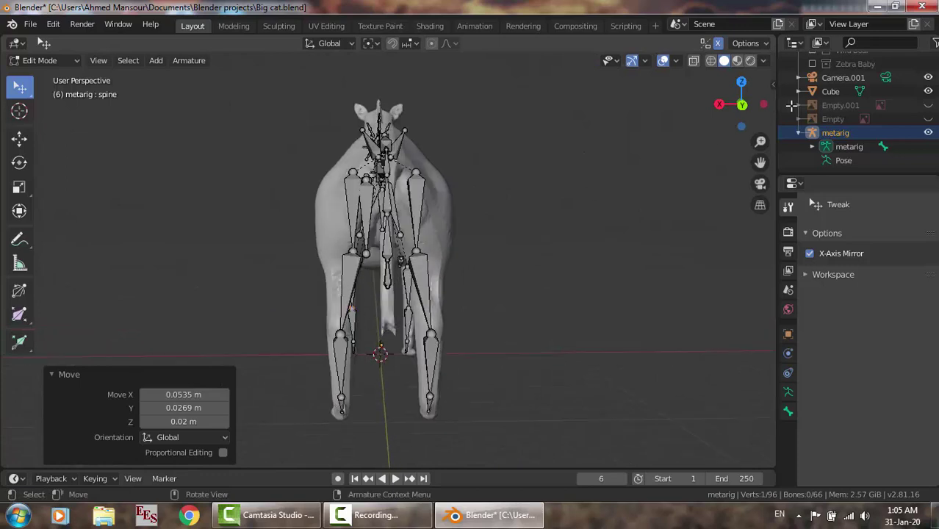
Try moving the upper hind-leg bone, then cancel and clear the selection.
click(870, 133)
key(b)
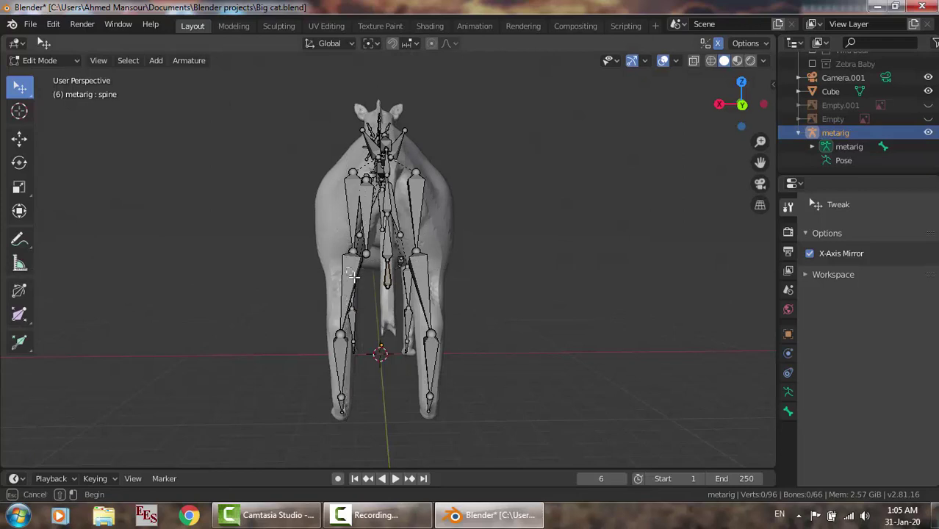
drag(353, 276, 350, 278)
key(g)
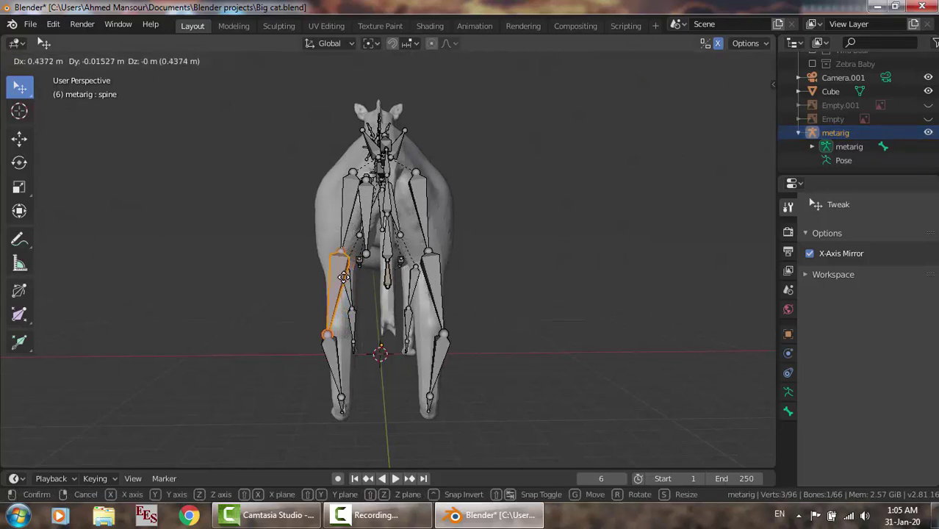
right_click(346, 275)
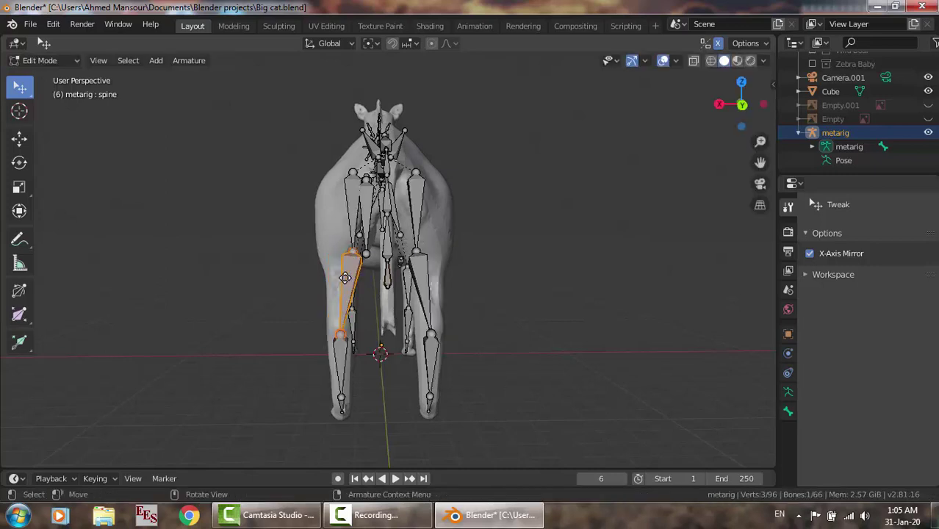
click(872, 129)
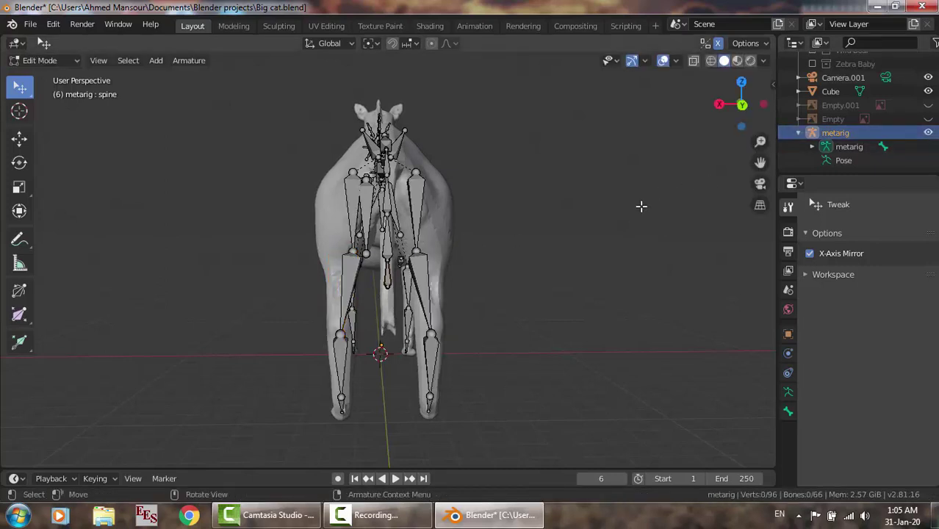
middle_drag(642, 206, 623, 208)
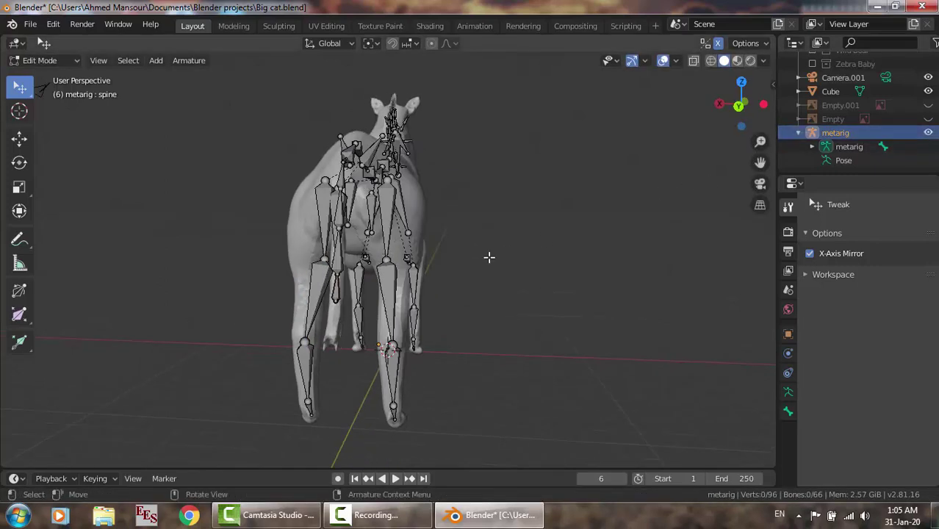
Rotate and move the hind-leg bone into the mesh leg (X 0.291, Y 0.0361, Z 0.0243 m).
key(b)
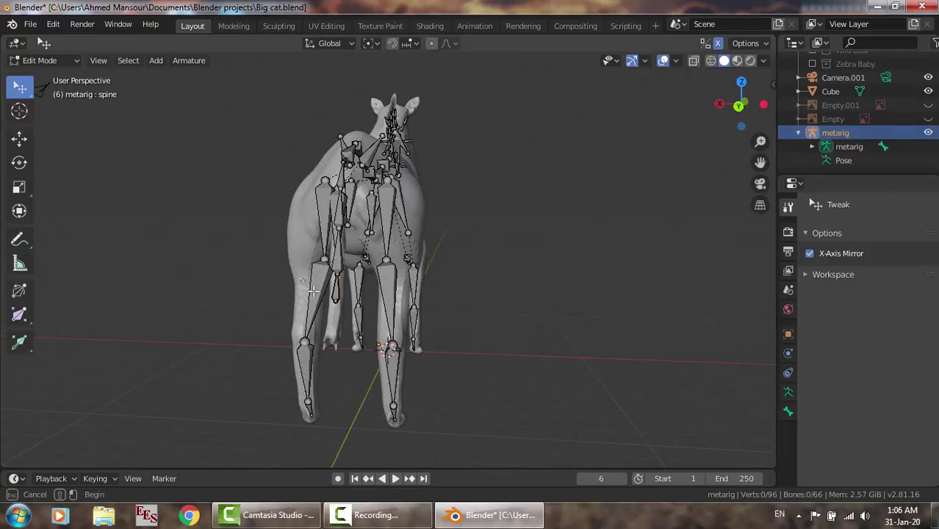
drag(300, 278, 318, 299)
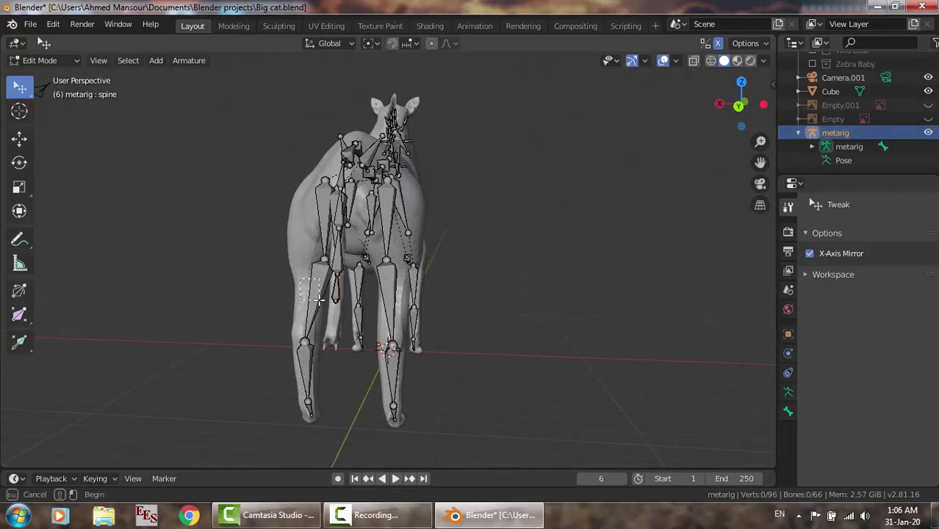
click(19, 162)
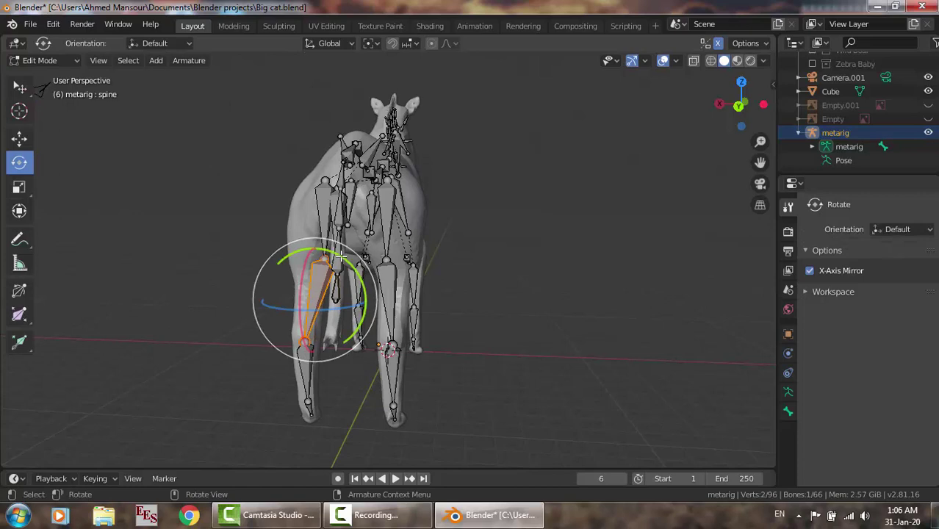
drag(342, 257, 344, 258)
key(g)
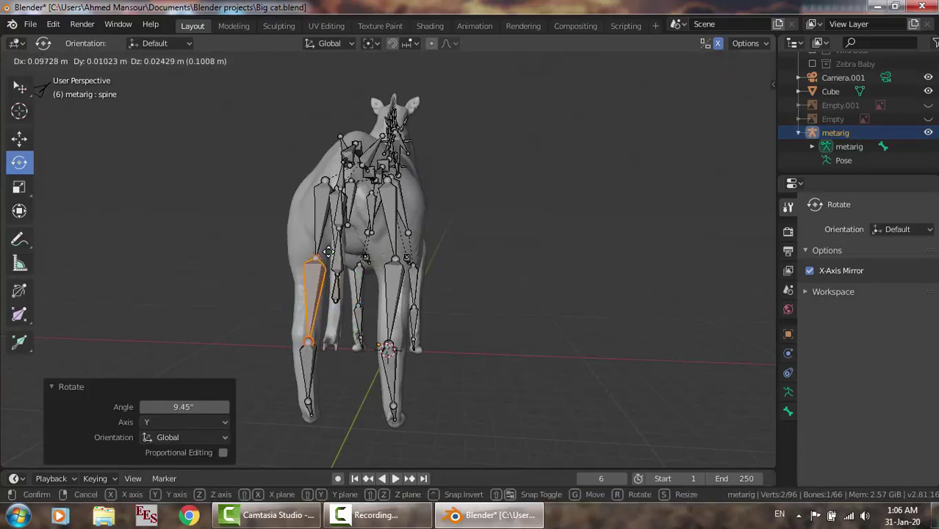
click(325, 252)
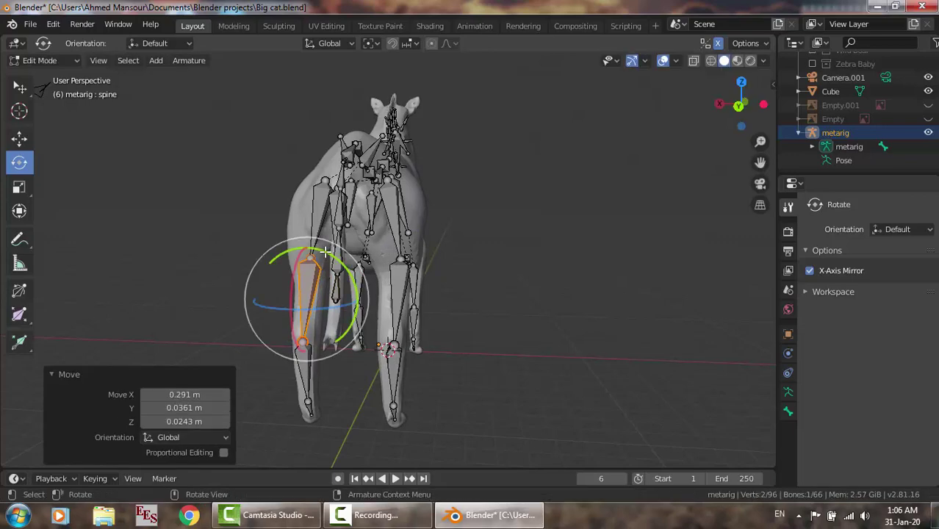
mouse_move(334, 250)
middle_down()
mouse_move(366, 242)
mouse_move(537, 253)
mouse_move(510, 261)
middle_up()
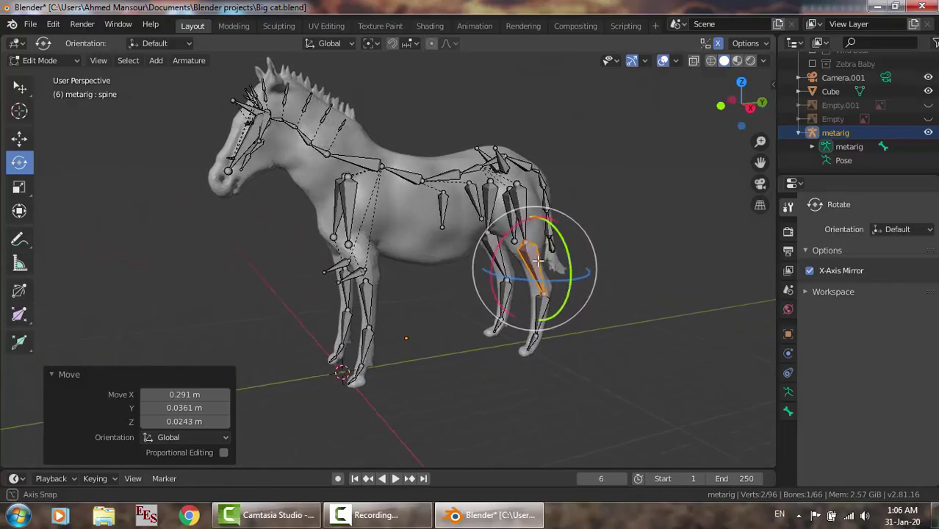
mouse_move(510, 261)
middle_down()
mouse_move(604, 260)
mouse_move(579, 275)
mouse_move(195, 141)
middle_up()
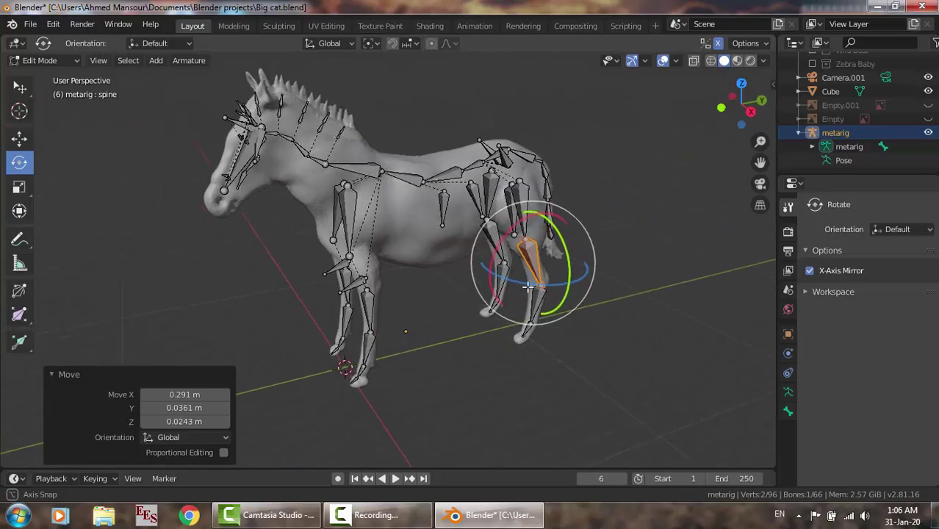
click(19, 87)
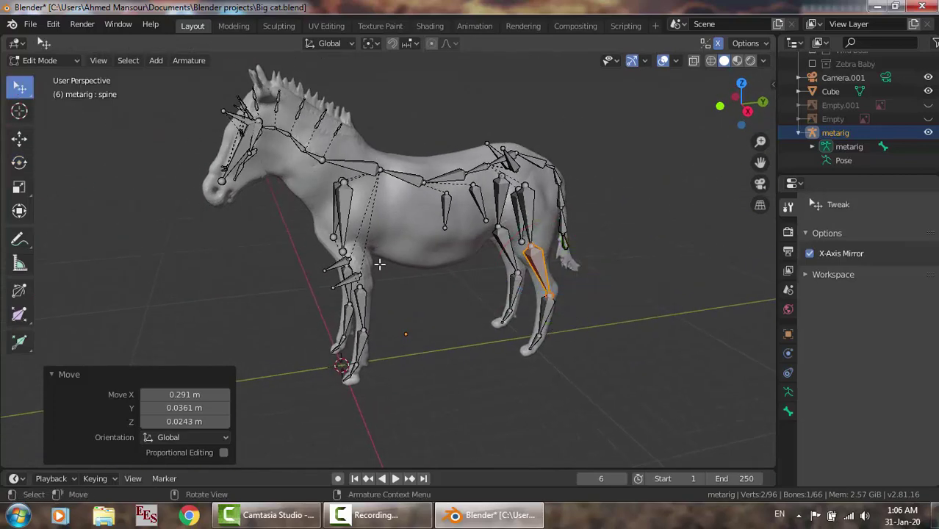
Switch to Object Mode and select Cube, then metarig as the active object.
click(56, 62)
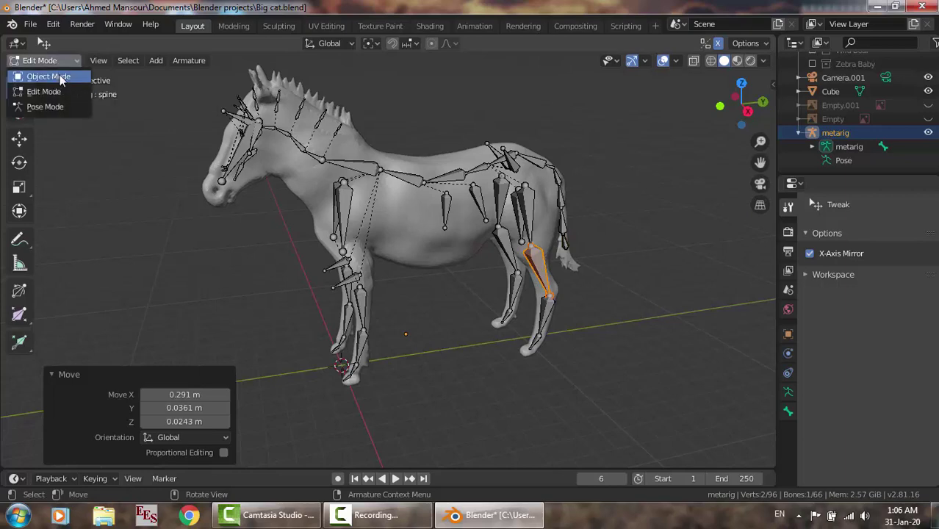
click(60, 78)
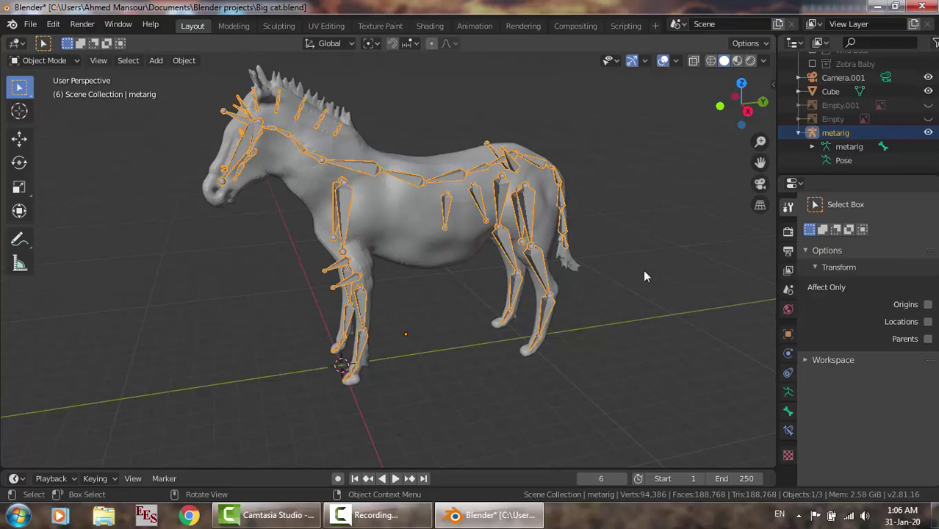
click(831, 91)
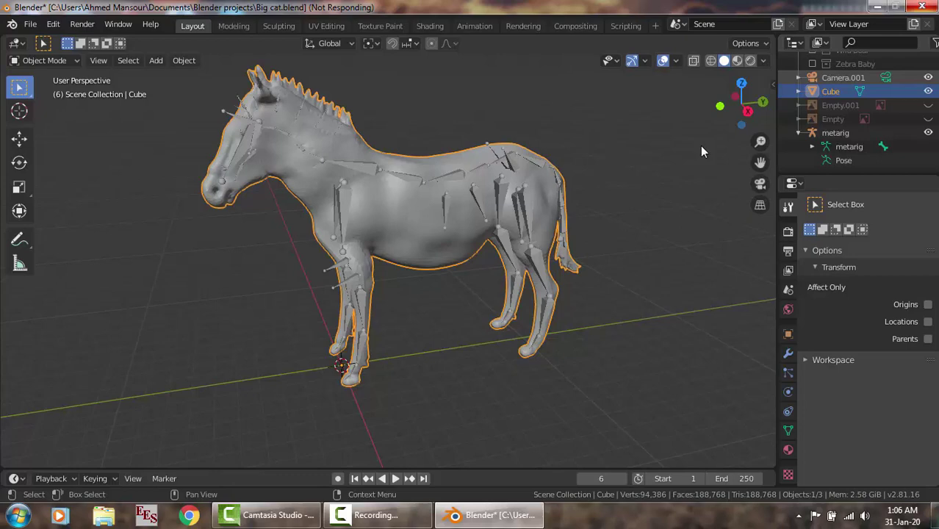
ctrl+click(857, 134)
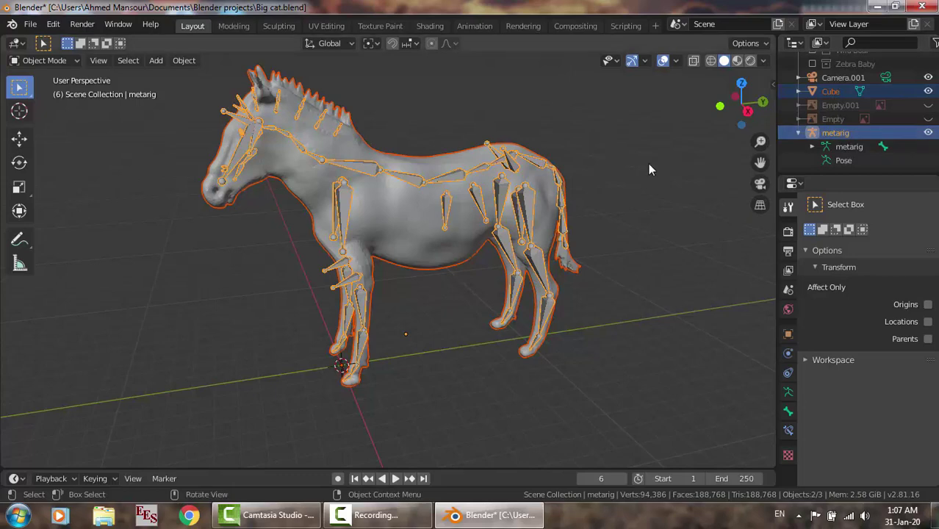
Parent the zebra to the metarig With Automatic Weights and test-rotate a leg bone in Pose Mode.
key(ctrl+p)
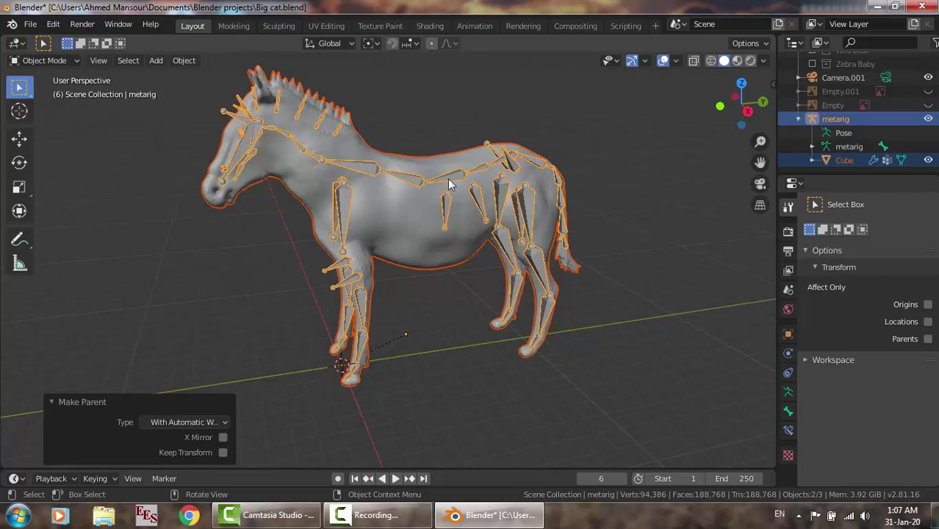
click(40, 61)
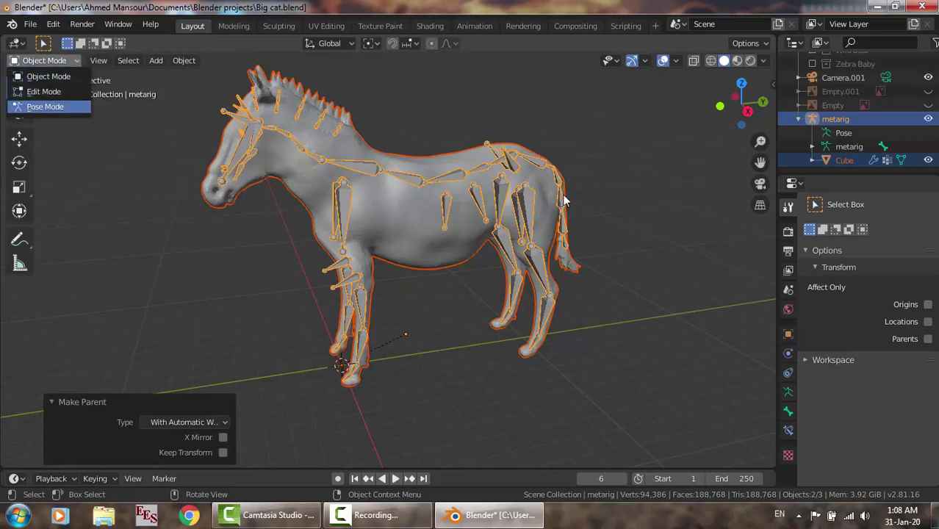
key(Return)
middle_drag(564, 203, 564, 195)
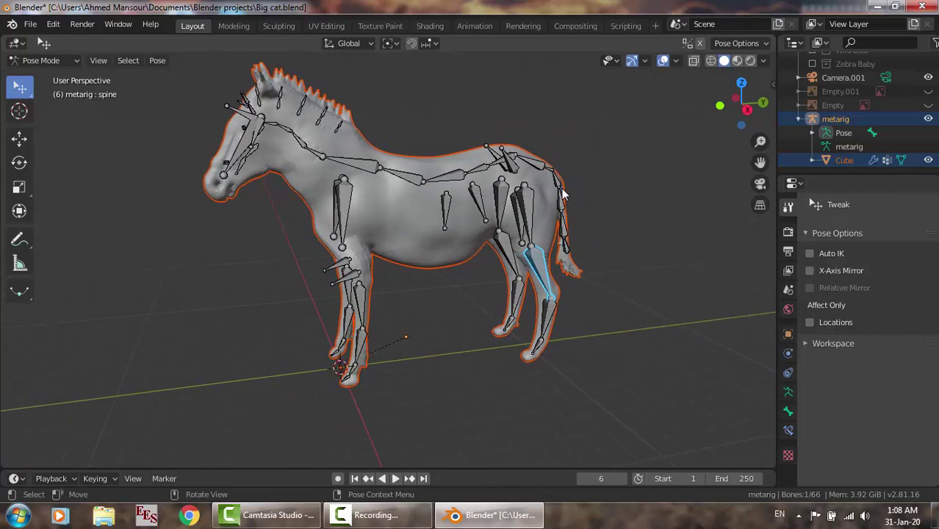
click(19, 165)
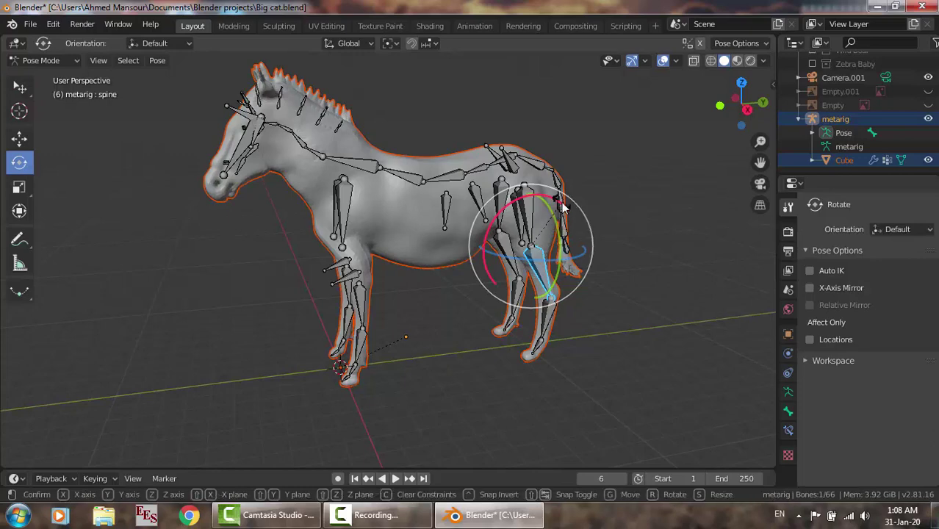
mouse_move(563, 208)
mouse_down()
mouse_move(588, 208)
mouse_move(550, 197)
mouse_up()
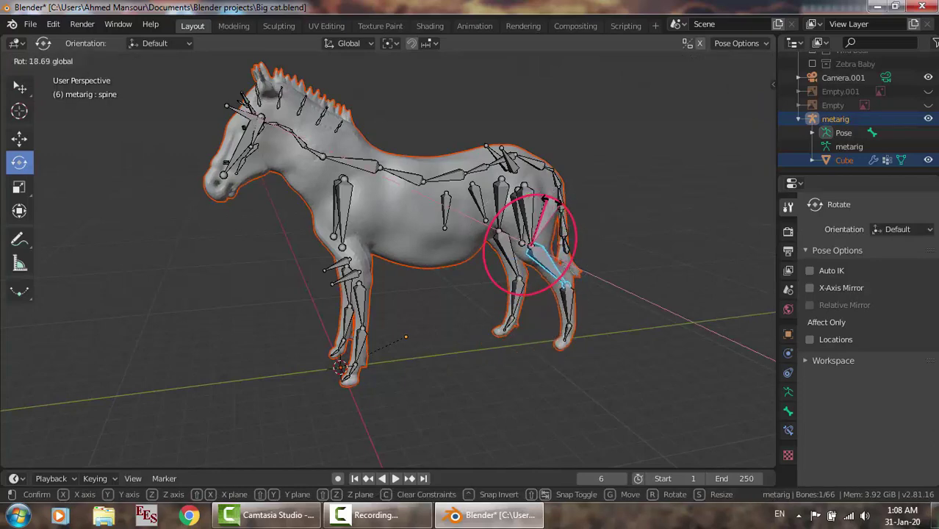
drag(541, 194, 542, 193)
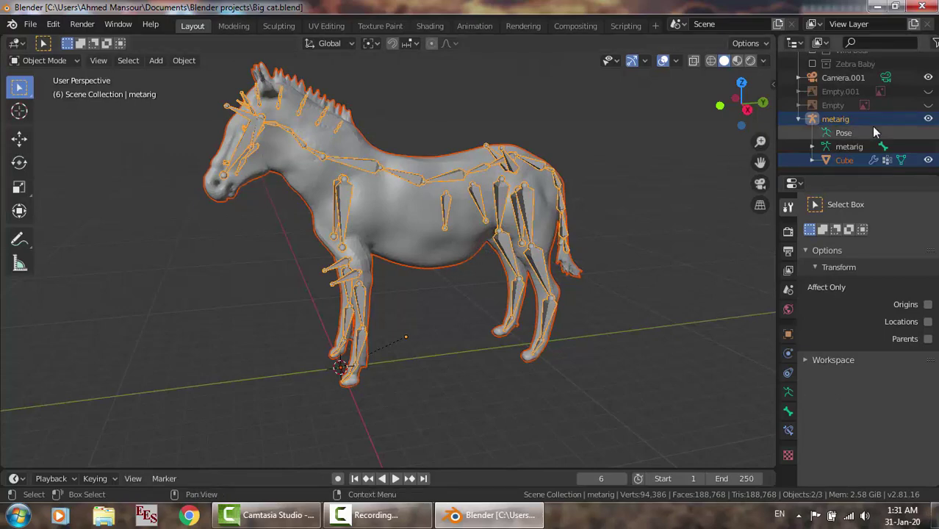
Hide the metarig, select Cube, enter the Texture Paint workspace and unlink the Material Base Color image.
click(930, 119)
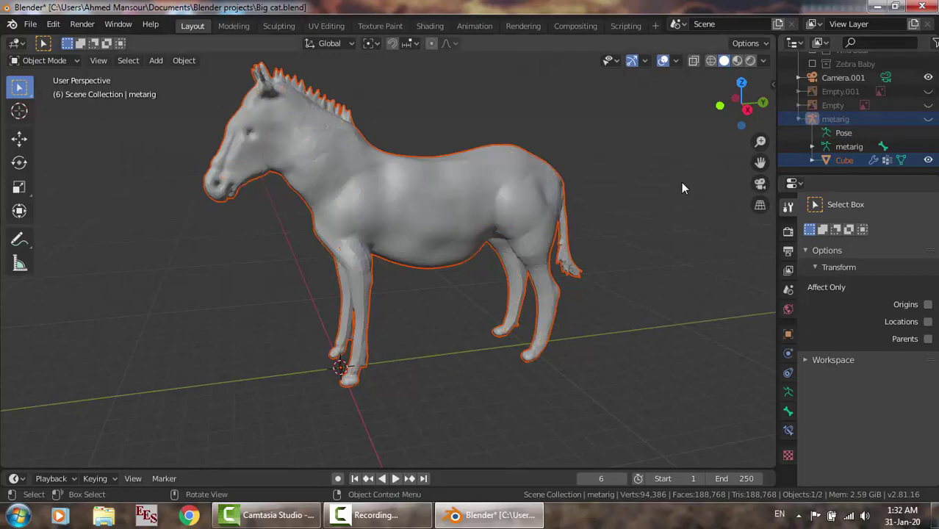
click(852, 160)
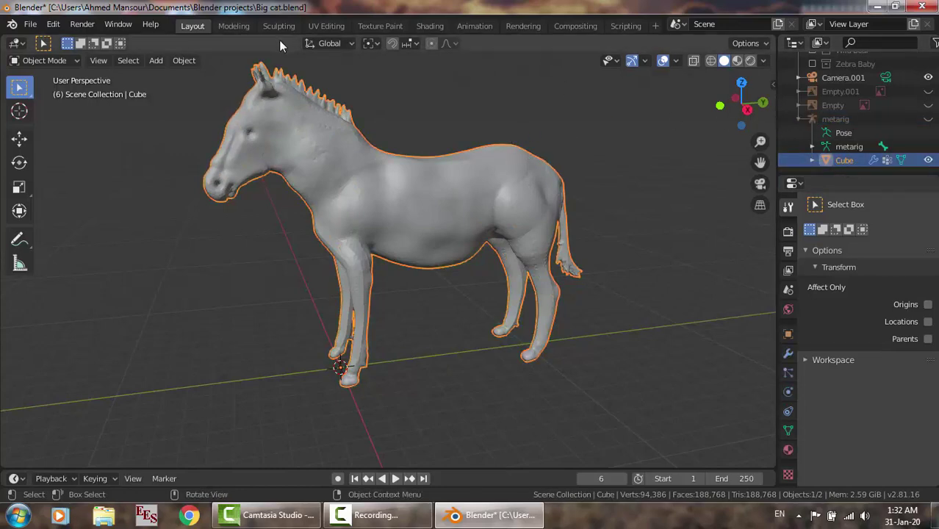
click(381, 27)
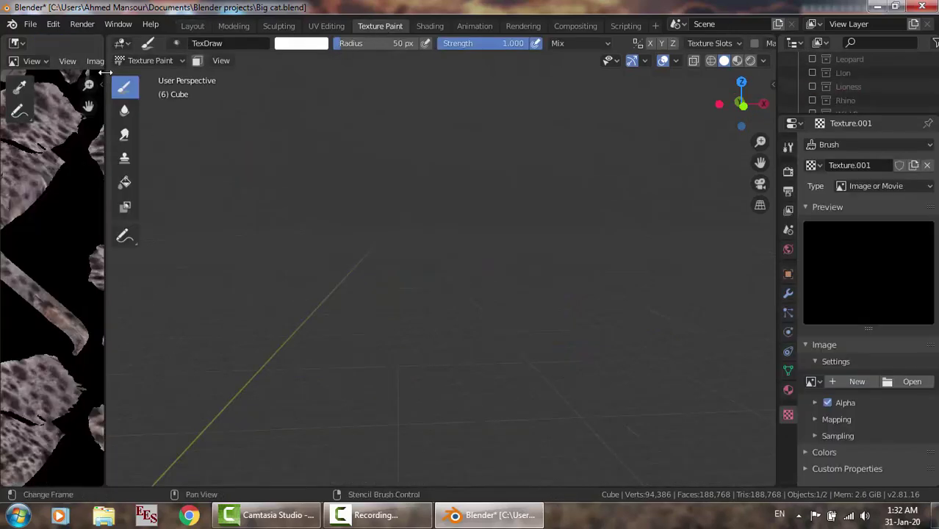
drag(103, 71, 321, 69)
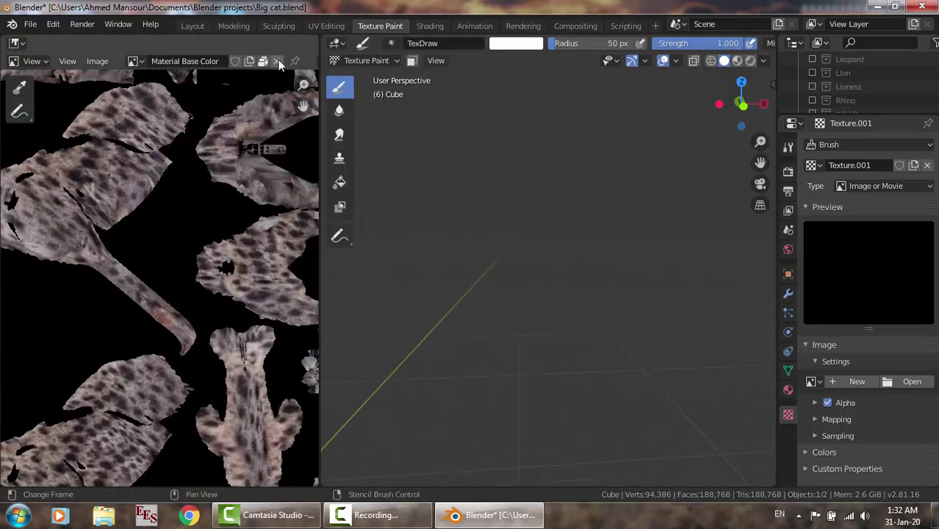
click(278, 59)
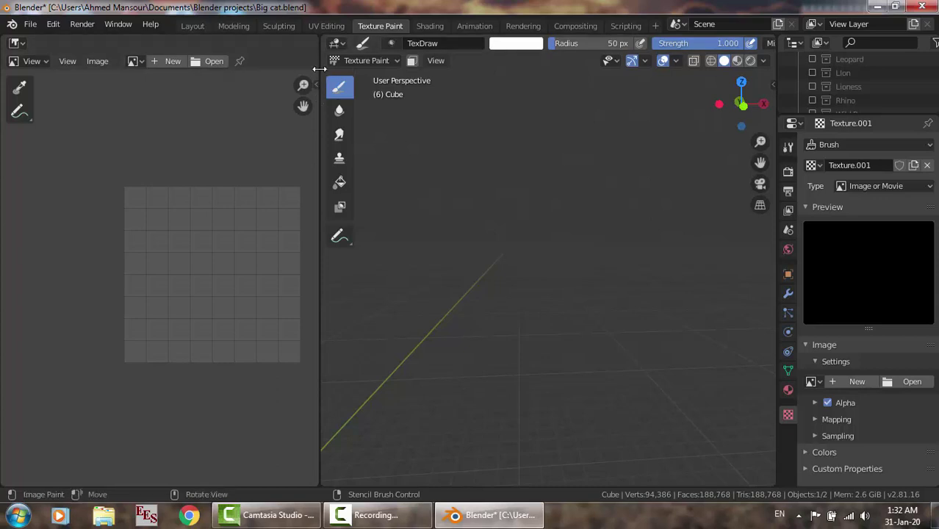
drag(321, 69, 171, 75)
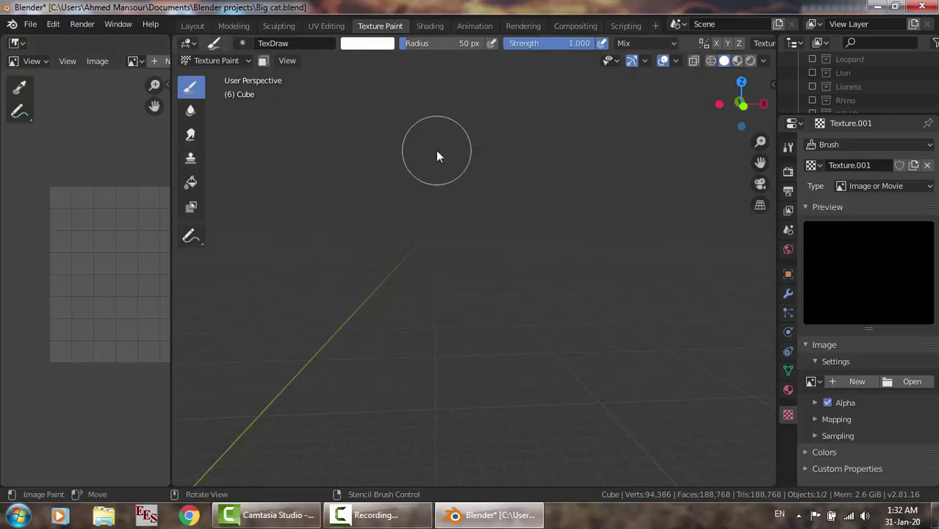
Frame the zebra in a centred side view while staying in Texture Paint mode.
middle_drag(439, 188, 402, 164)
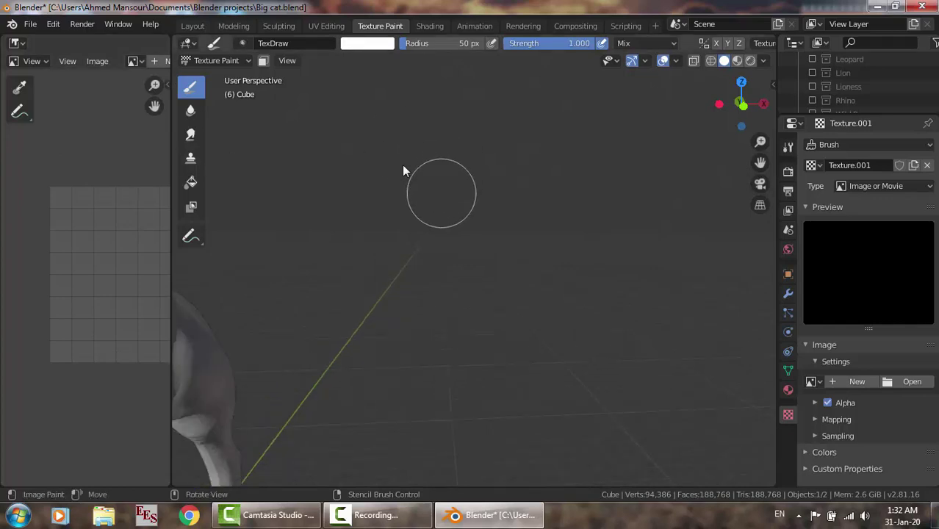
click(232, 62)
click(232, 61)
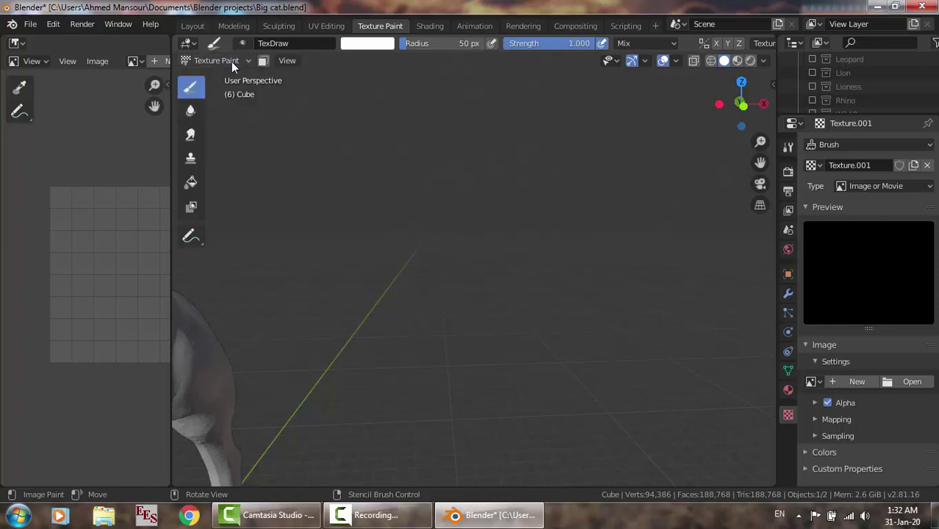
scroll(475, 158, down, 1)
scroll(476, 164, down, 2)
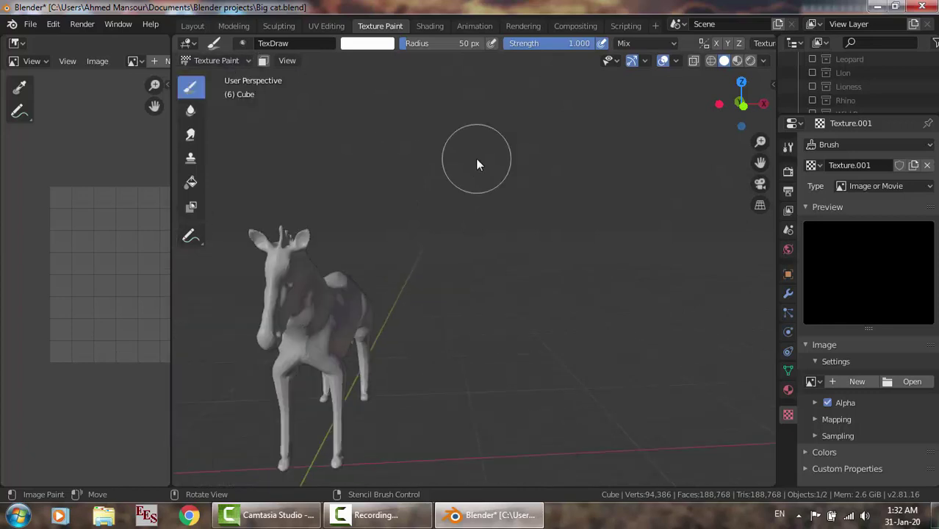
mouse_move(476, 158)
middle_down()
mouse_move(414, 150)
mouse_move(354, 158)
middle_up()
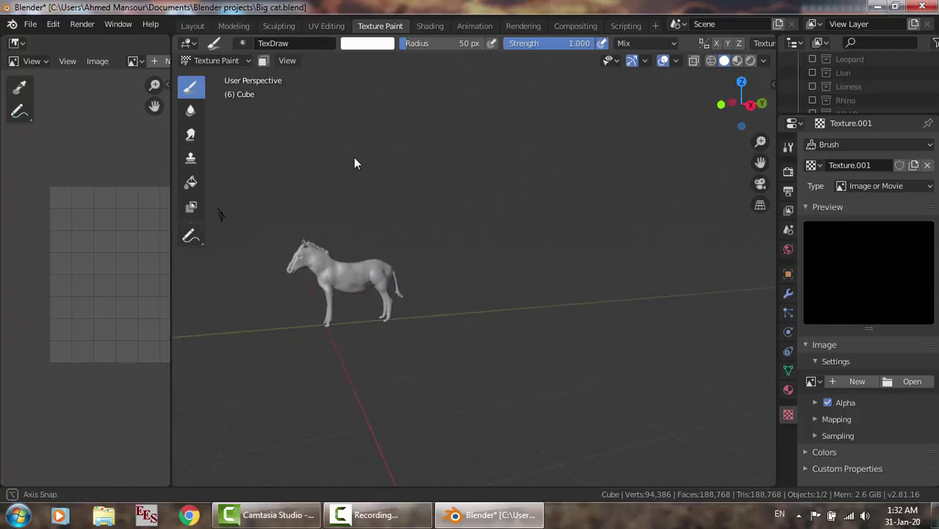
mouse_move(760, 163)
mouse_down()
mouse_move(419, 243)
mouse_move(435, 241)
mouse_up()
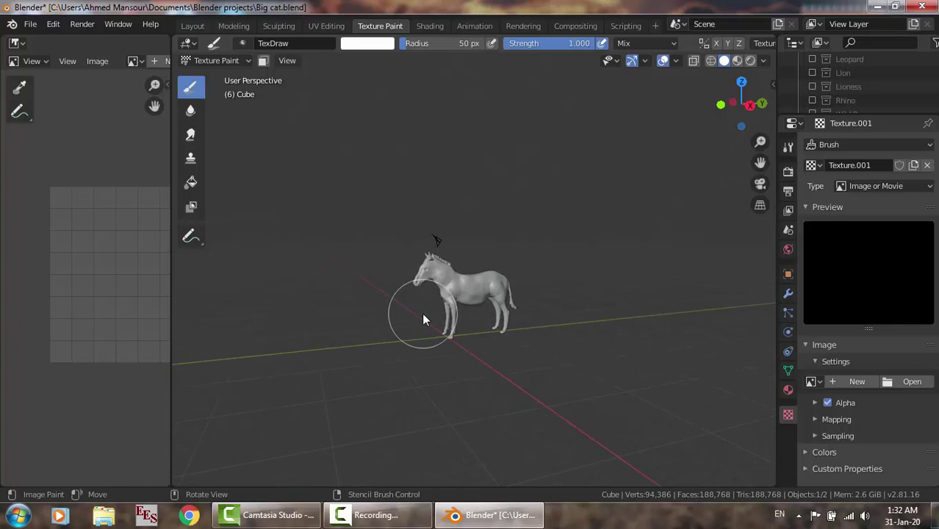
scroll(422, 313, up, 2)
scroll(422, 313, up, 2)
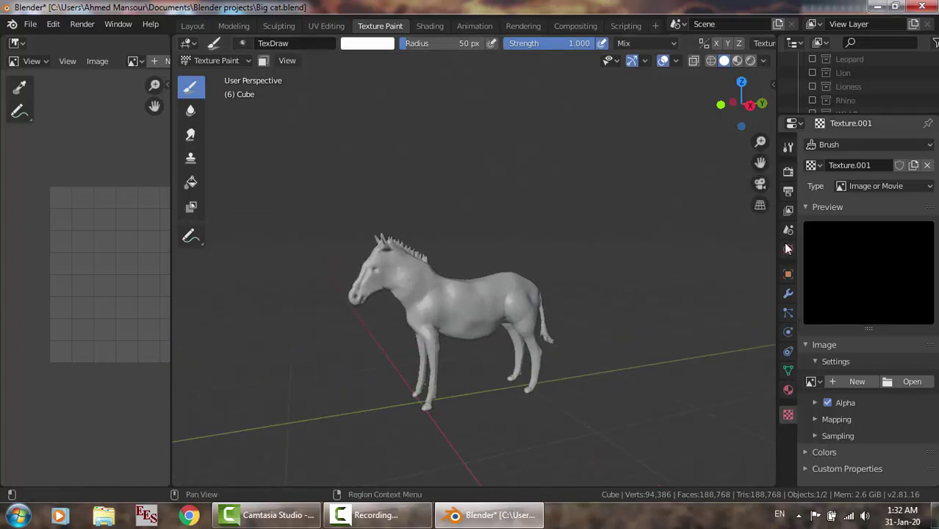
Add simple UVs and a black Base Color texture slot to the zebra.
click(793, 146)
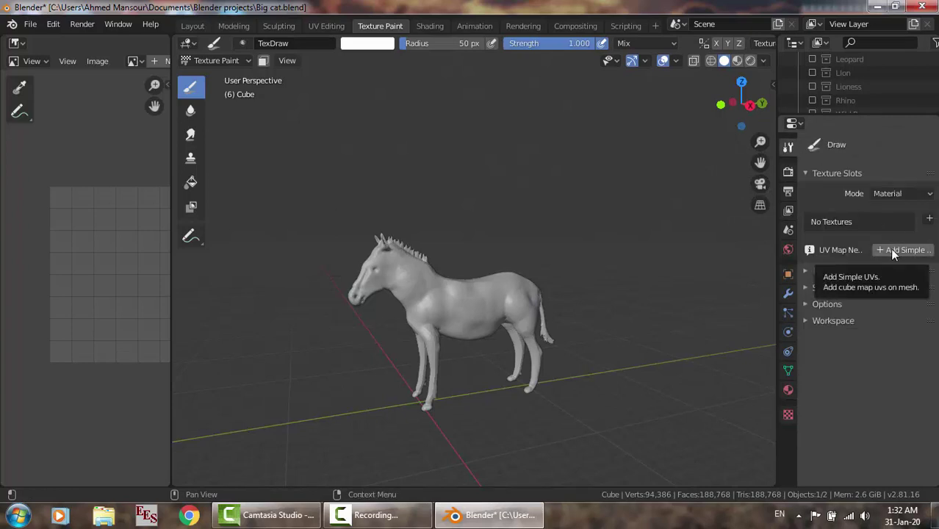
click(892, 250)
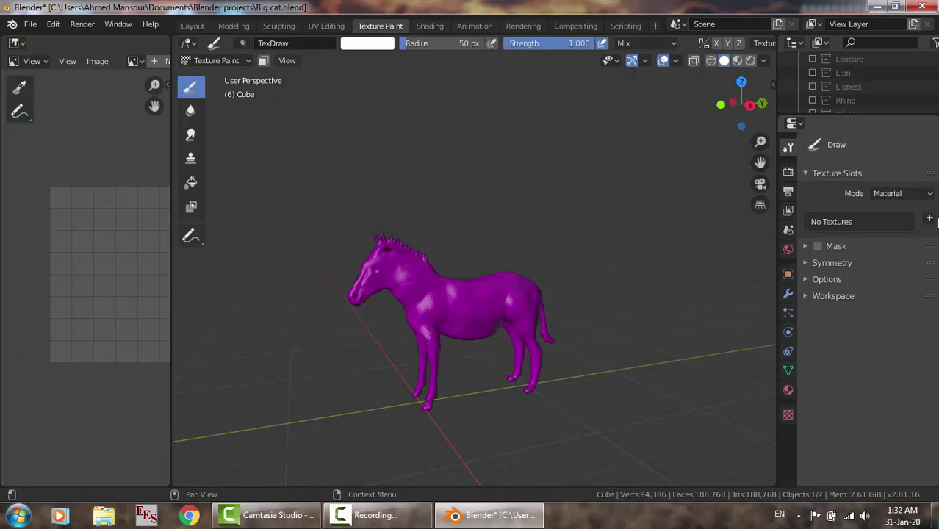
click(929, 219)
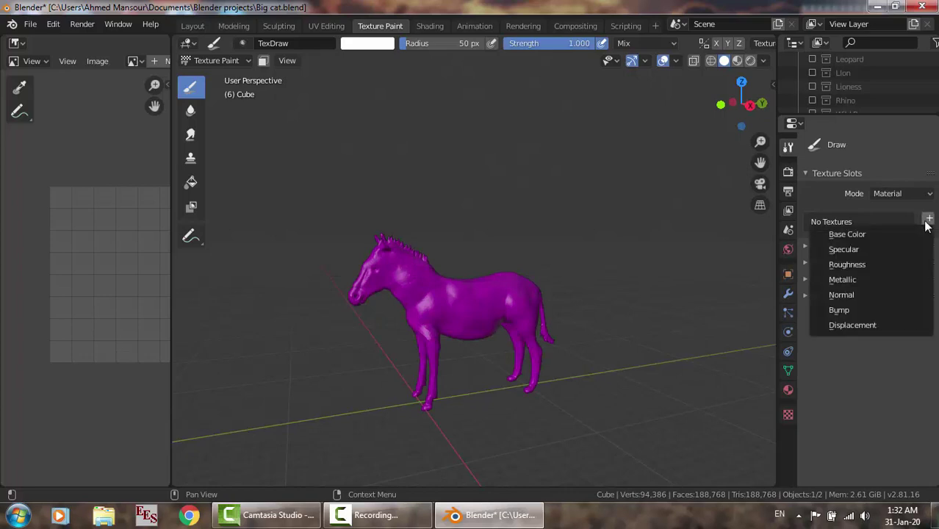
click(875, 232)
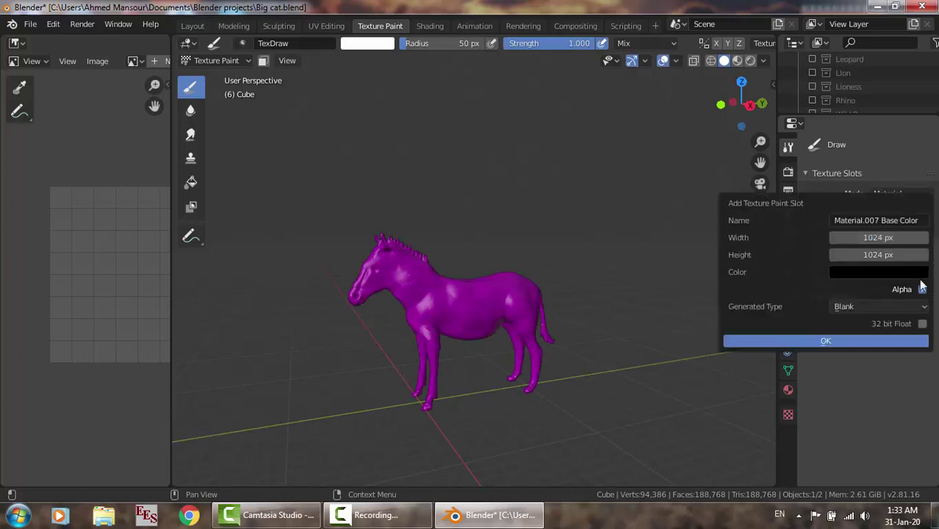
click(827, 341)
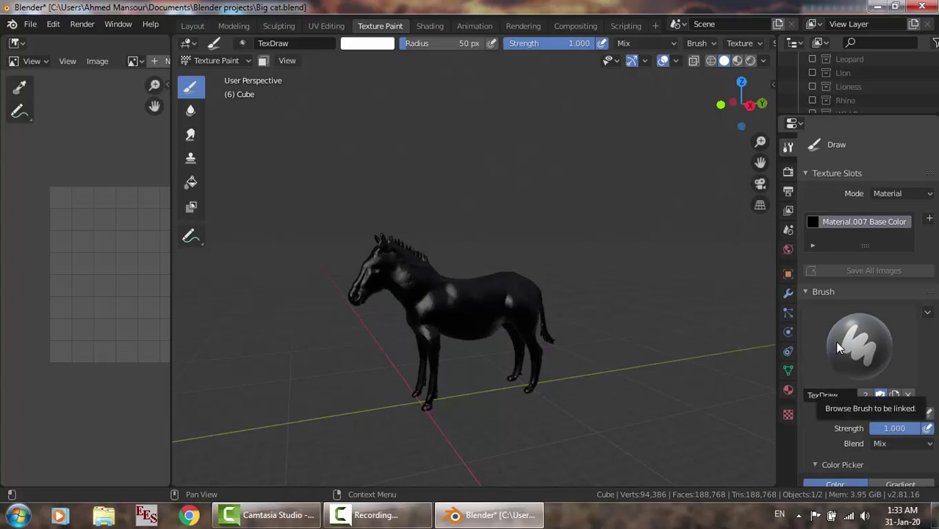
Set the brush radius to 20 px and browse for a brush texture image.
click(789, 416)
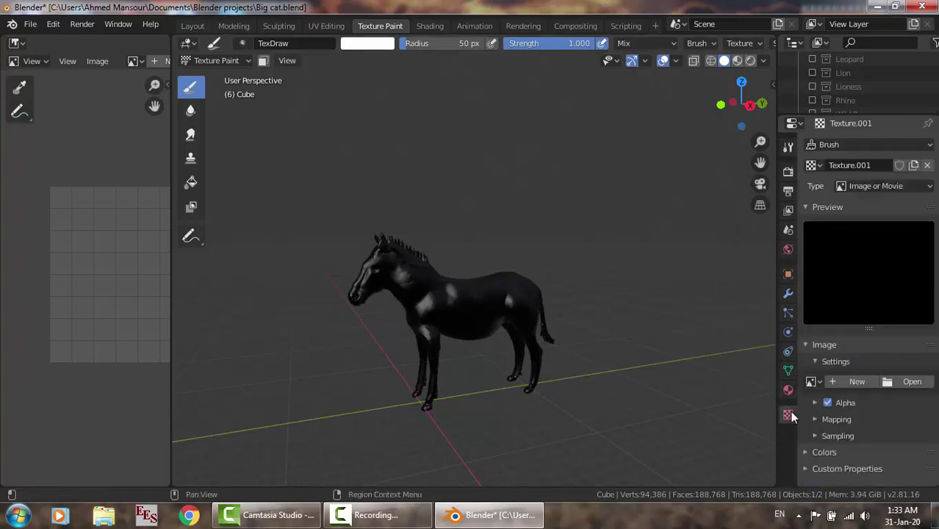
click(789, 146)
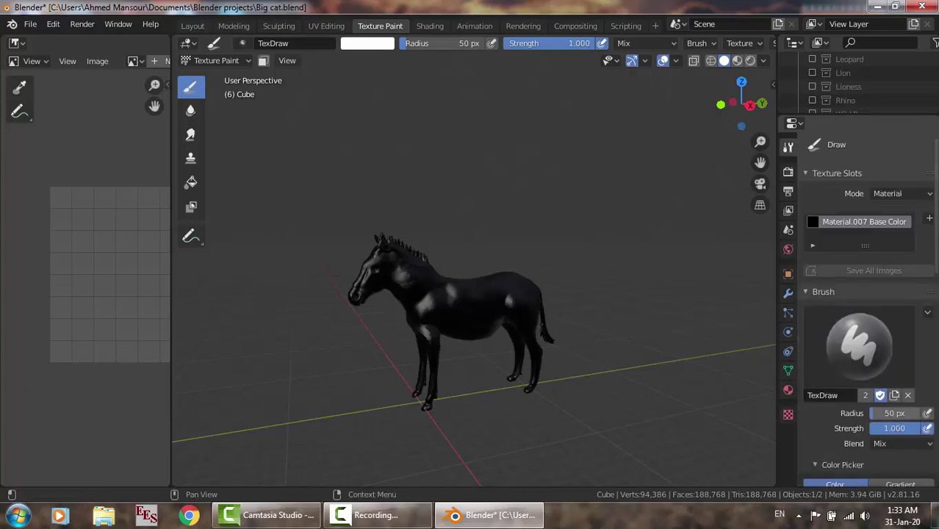
click(897, 416)
text(20)
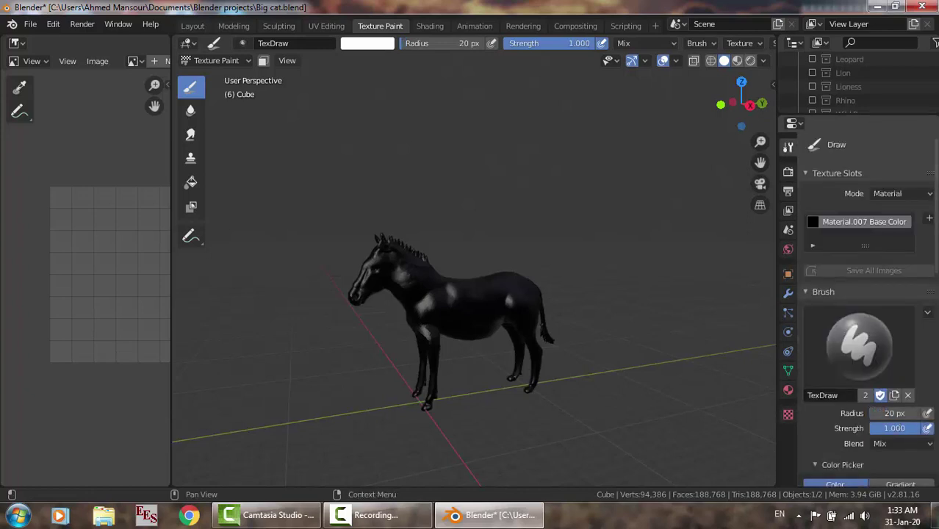
key(Return)
click(788, 415)
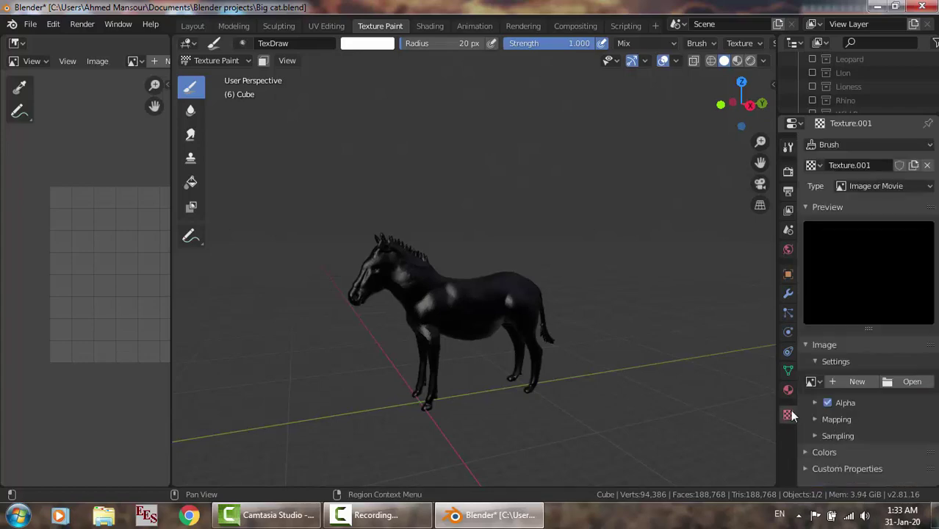
click(911, 382)
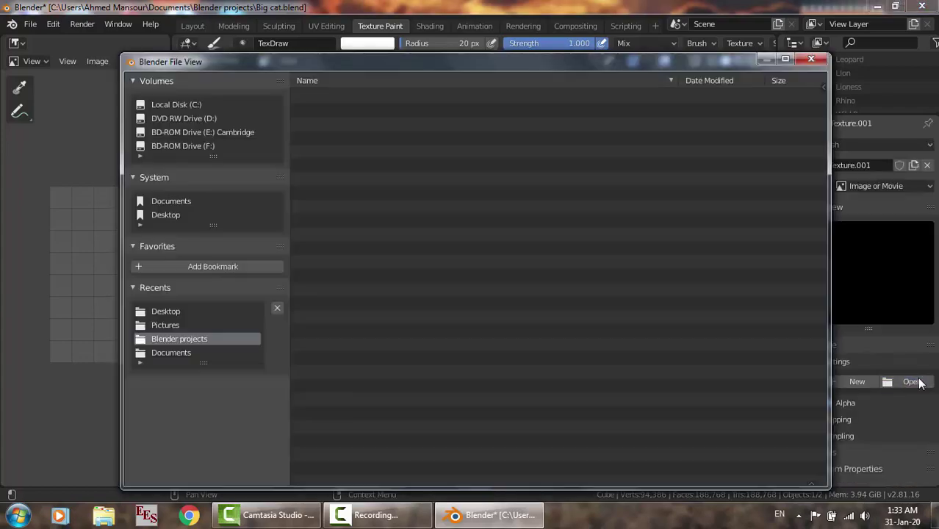
Load 1.jpg from the Desktop as the brush texture image, then view from the right.
click(169, 312)
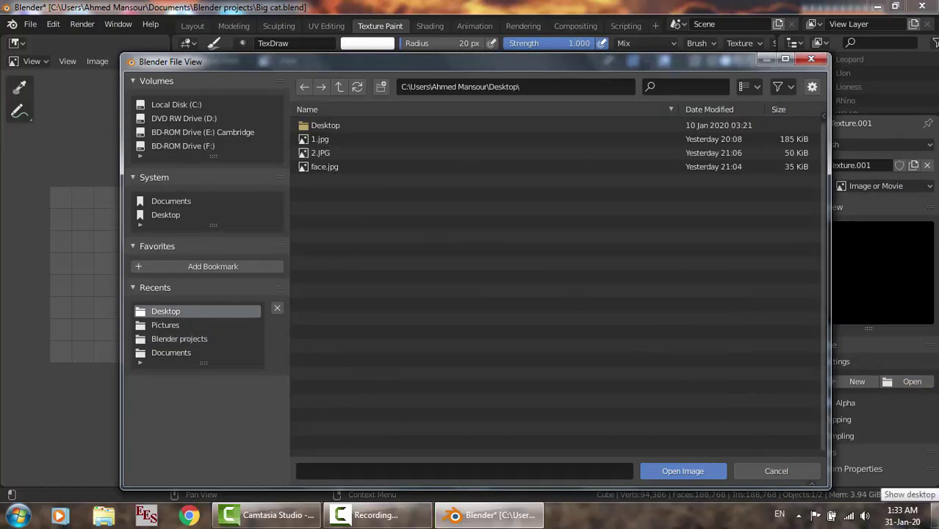
mouse_move(937, 515)
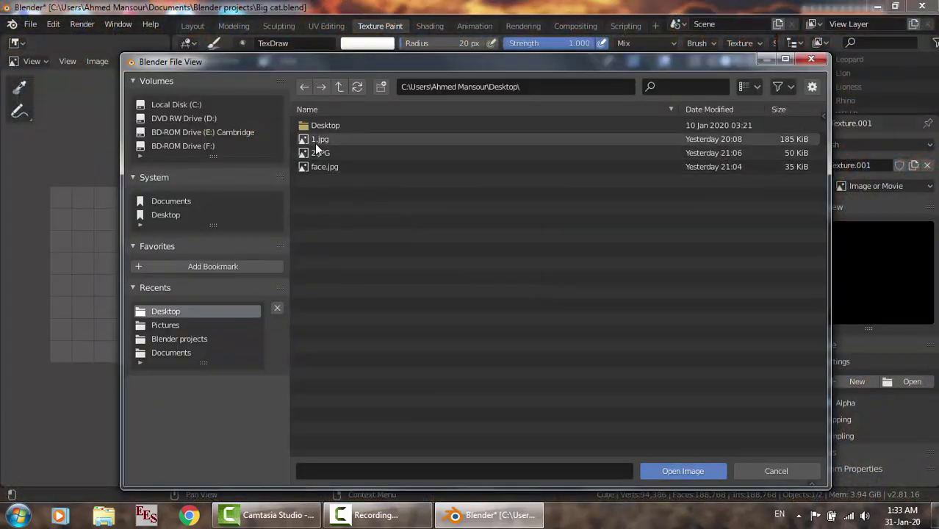
double_click(315, 140)
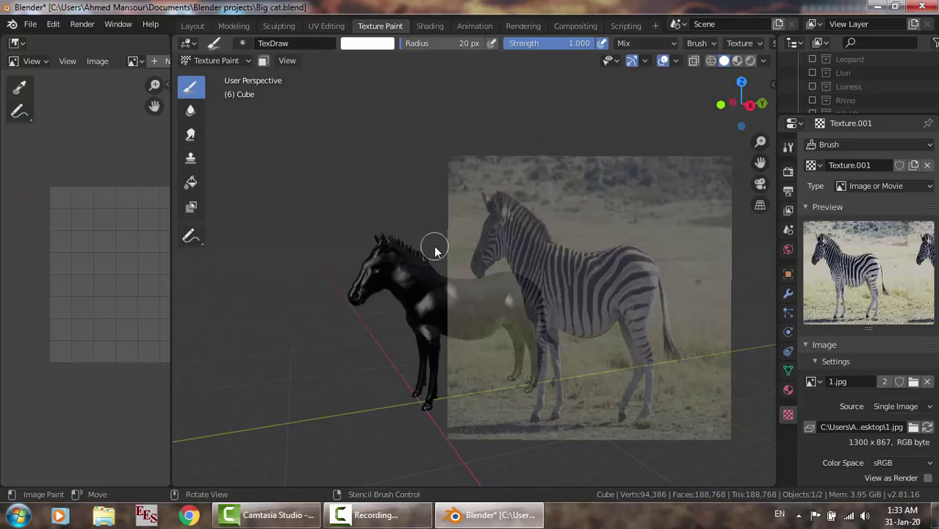
key(KP_3)
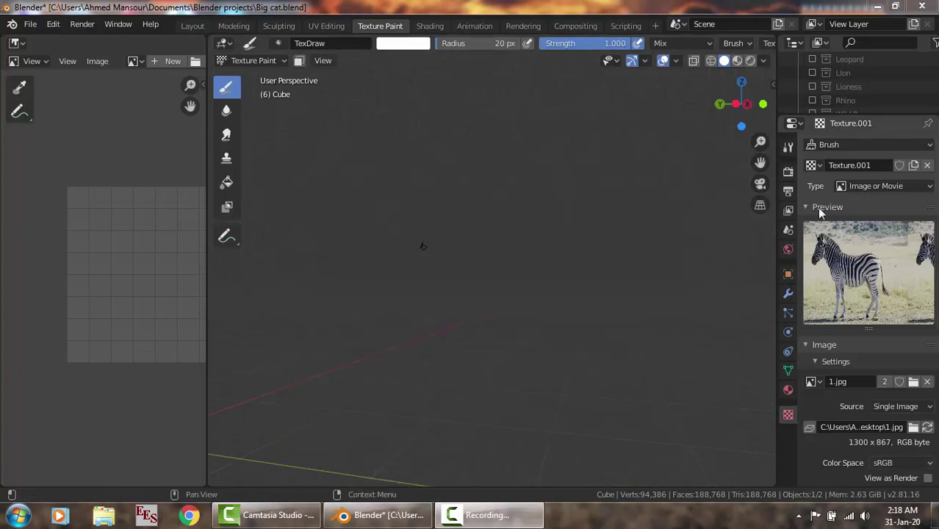
Set the 1.jpg brush texture's Mapping to Stencil in the Active Tool settings.
click(790, 150)
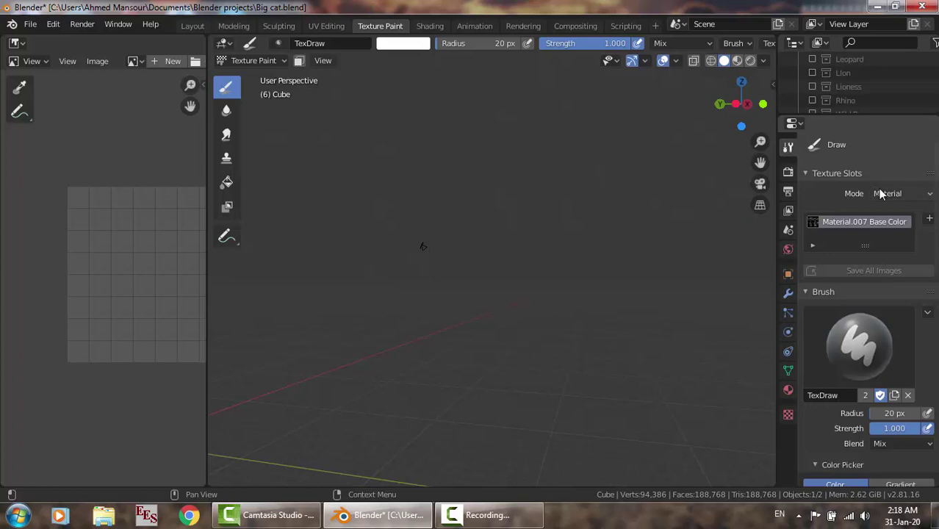
scroll(870, 320, down, 2)
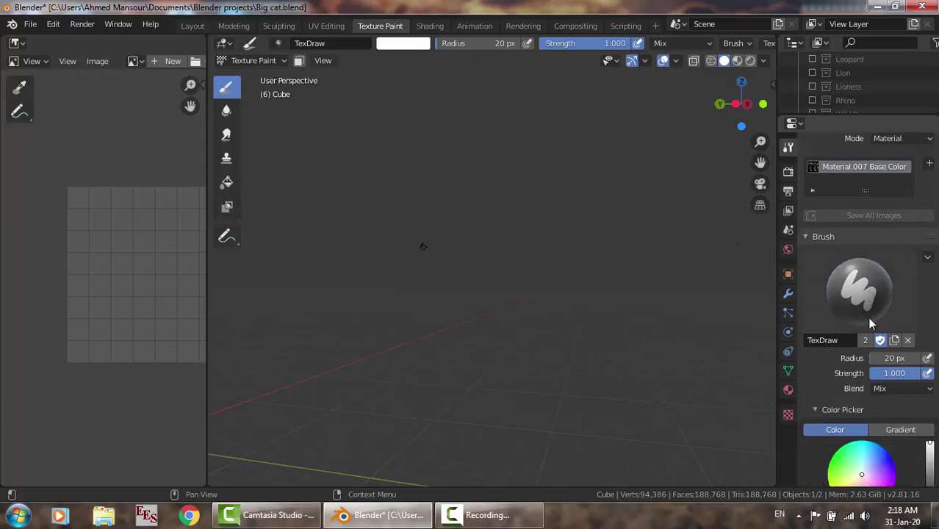
scroll(868, 317, down, 1)
scroll(868, 317, down, 1)
scroll(867, 316, down, 1)
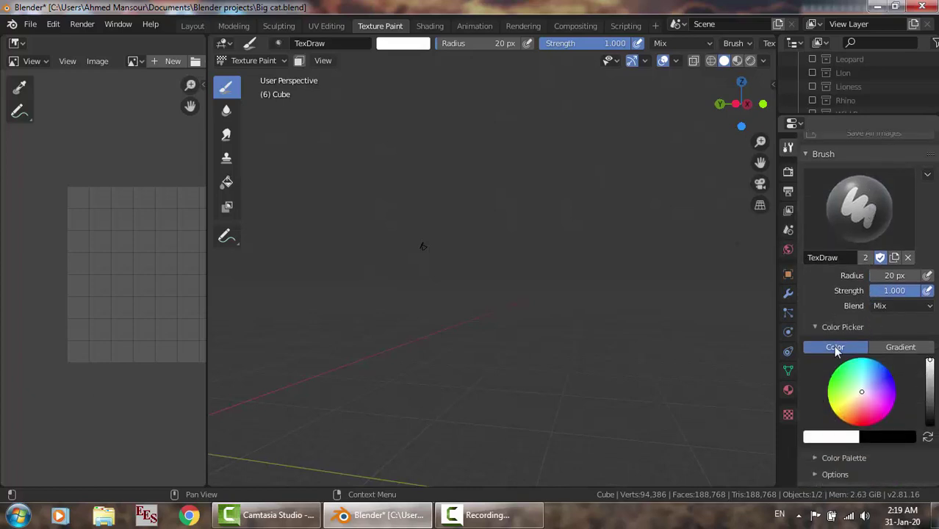
scroll(835, 352, down, 2)
scroll(835, 351, down, 2)
scroll(835, 351, down, 1)
scroll(836, 352, down, 1)
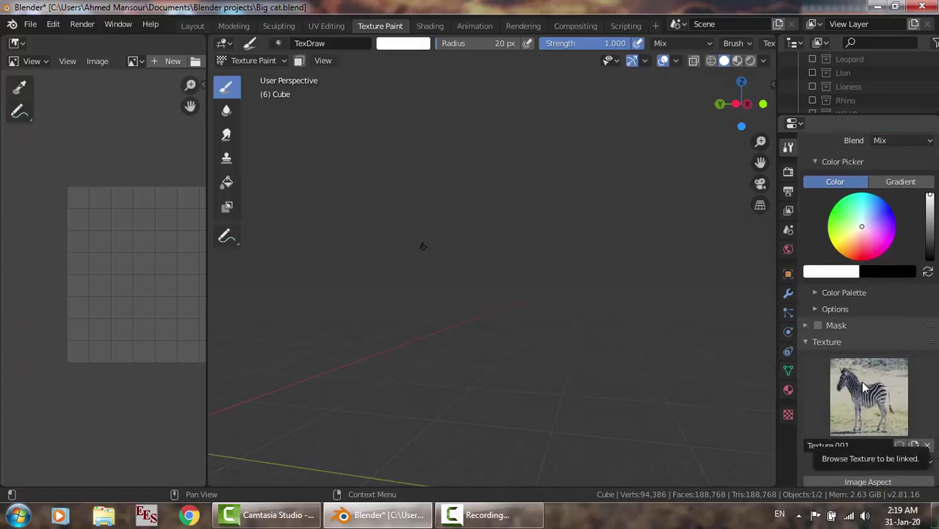
scroll(864, 387, down, 2)
scroll(864, 387, down, 1)
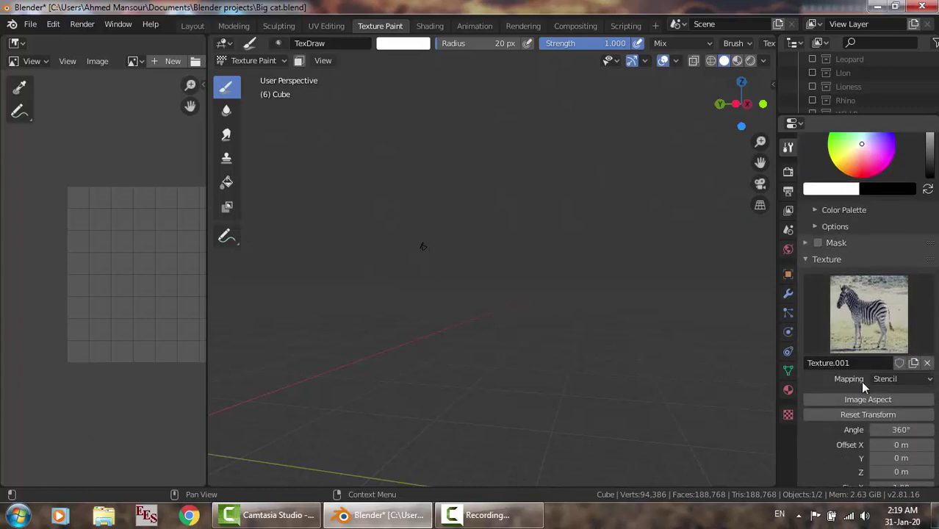
scroll(861, 380, down, 2)
click(893, 327)
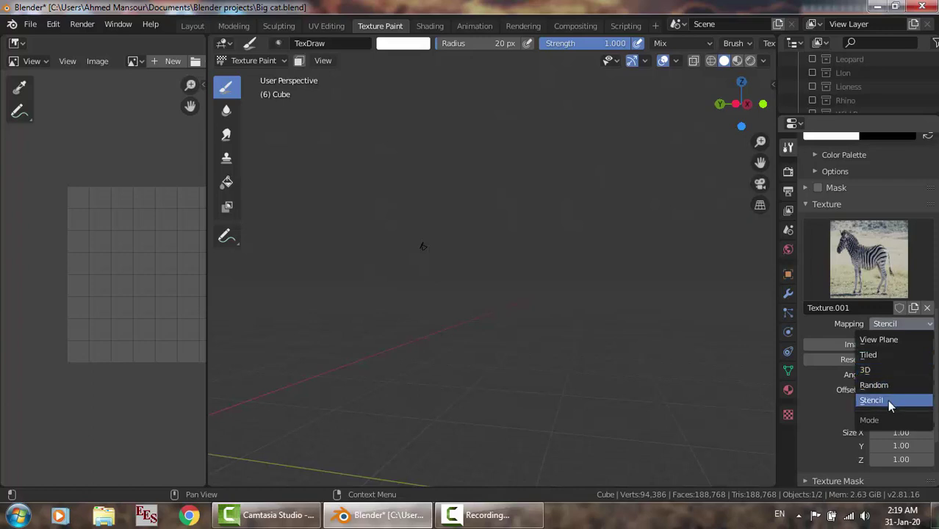
click(887, 400)
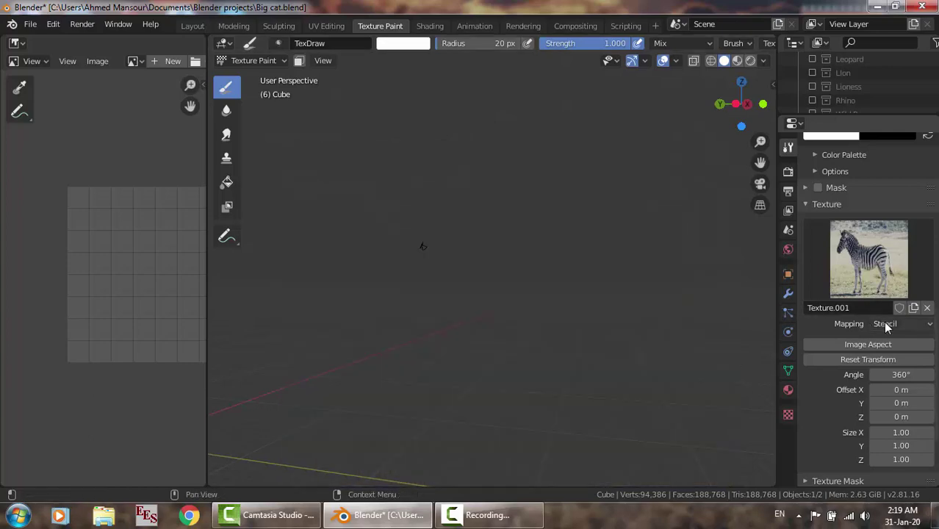
scroll(883, 321, down, 1)
scroll(883, 321, down, 1)
scroll(884, 321, down, 2)
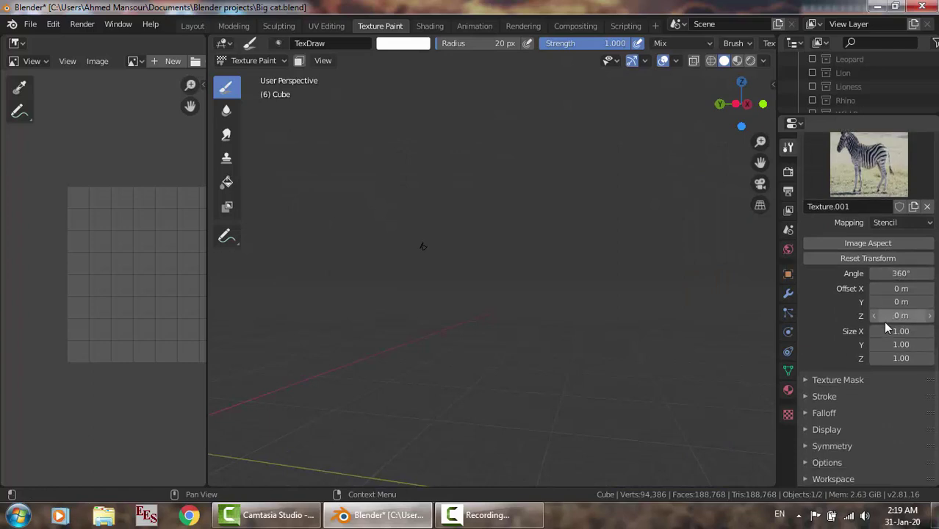
scroll(885, 326, up, 5)
scroll(885, 329, up, 3)
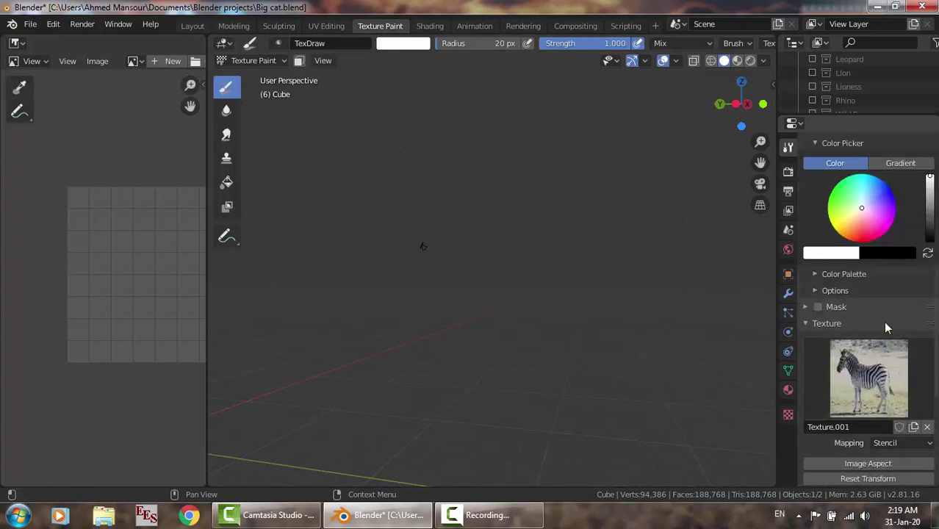
scroll(886, 329, up, 1)
scroll(886, 329, up, 3)
scroll(886, 329, up, 3)
scroll(886, 328, up, 3)
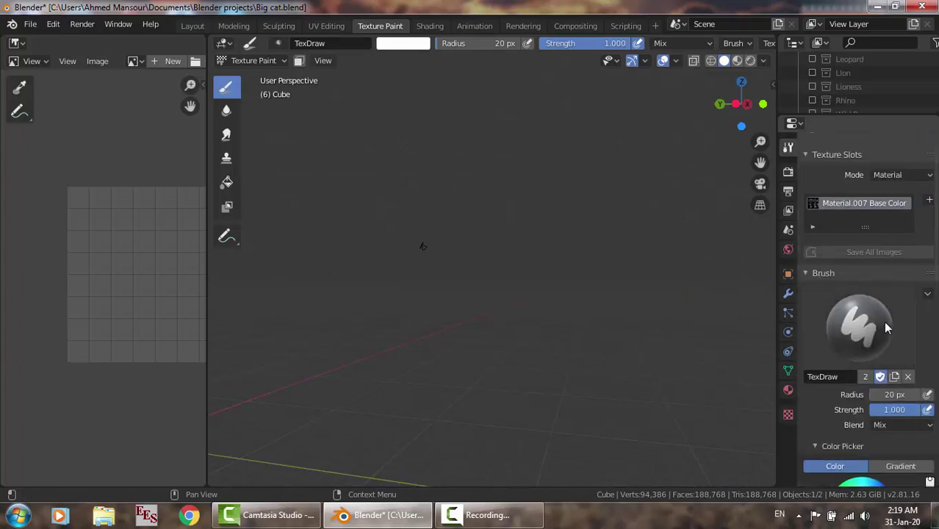
scroll(885, 328, up, 2)
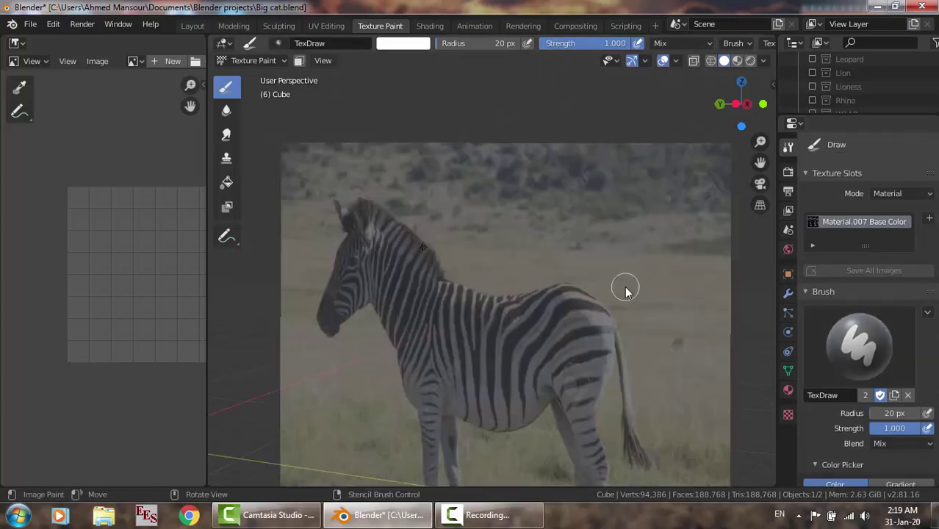
key(z)
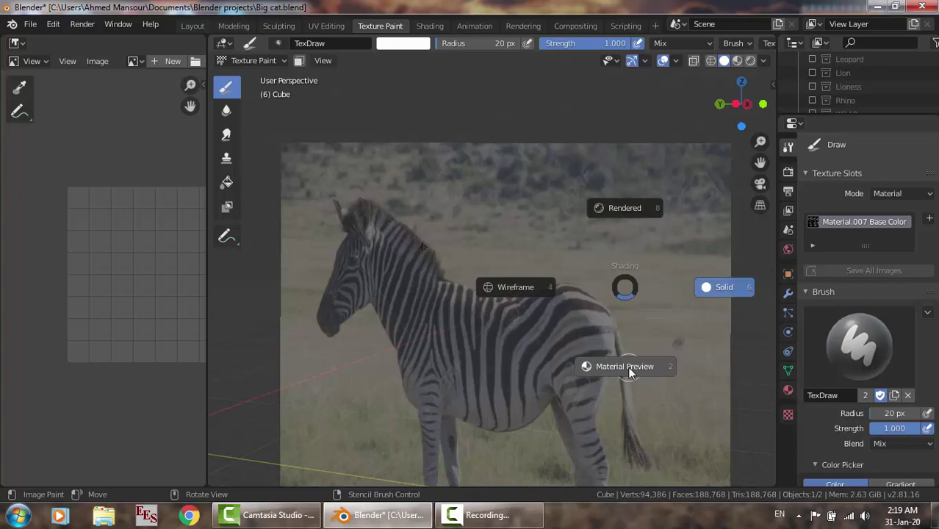
key(Escape)
click(255, 61)
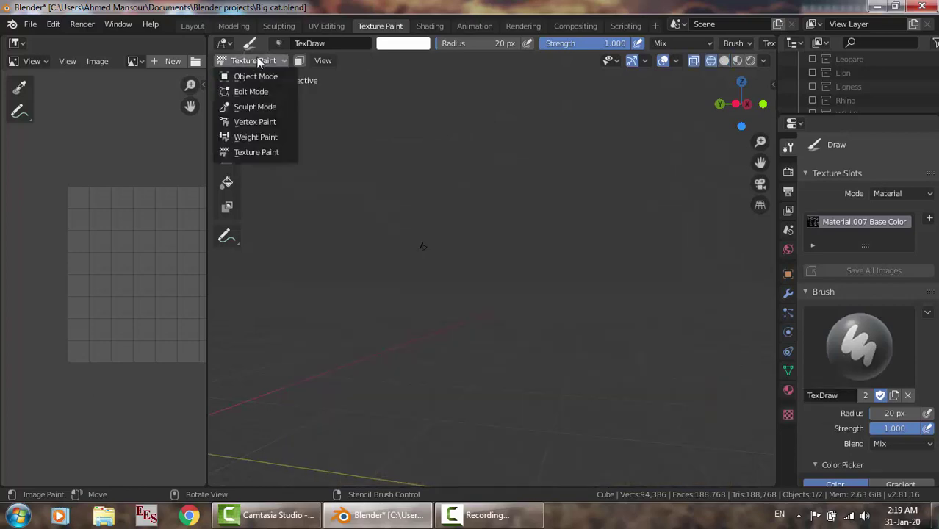
click(256, 60)
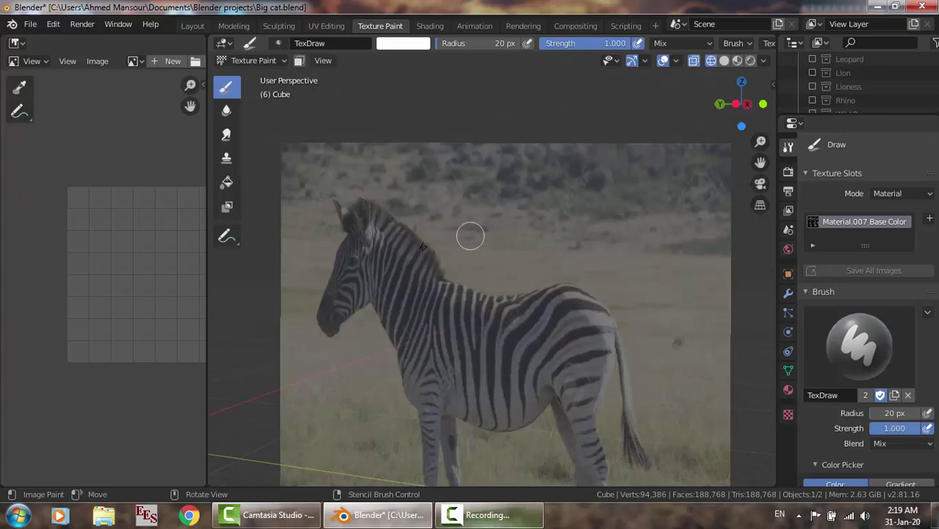
mouse_move(488, 516)
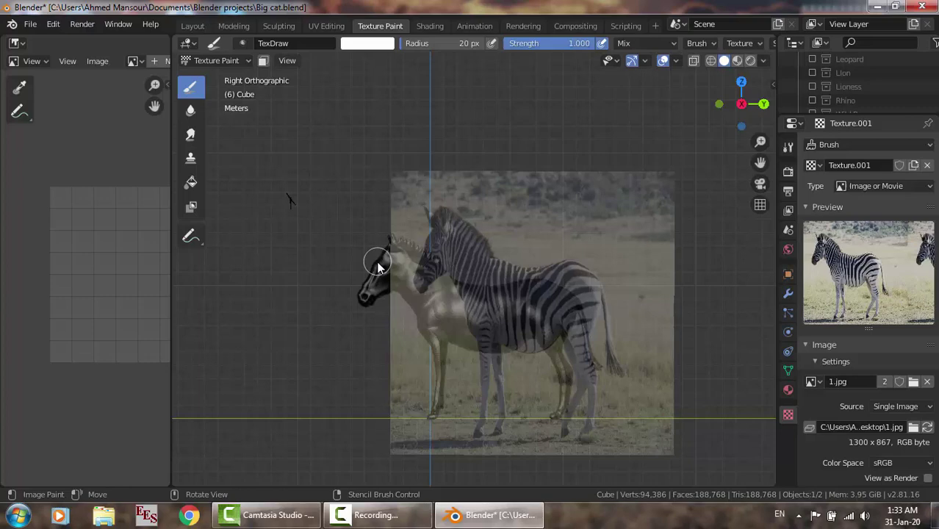
Move and shrink the 1.jpg stencil so the photo zebra overlaps the sculpted body.
mouse_move(377, 267)
right_down()
mouse_move(348, 281)
mouse_move(360, 277)
right_up()
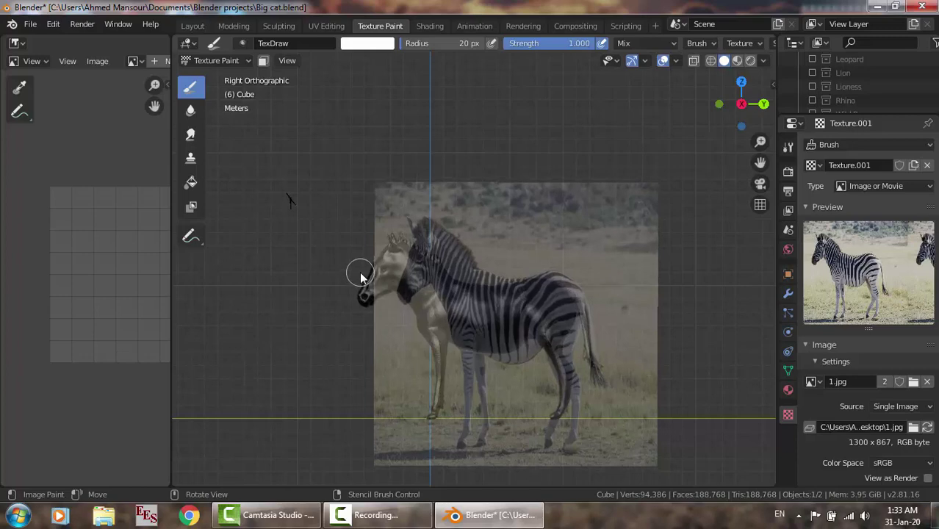
right_drag(360, 276, 358, 278)
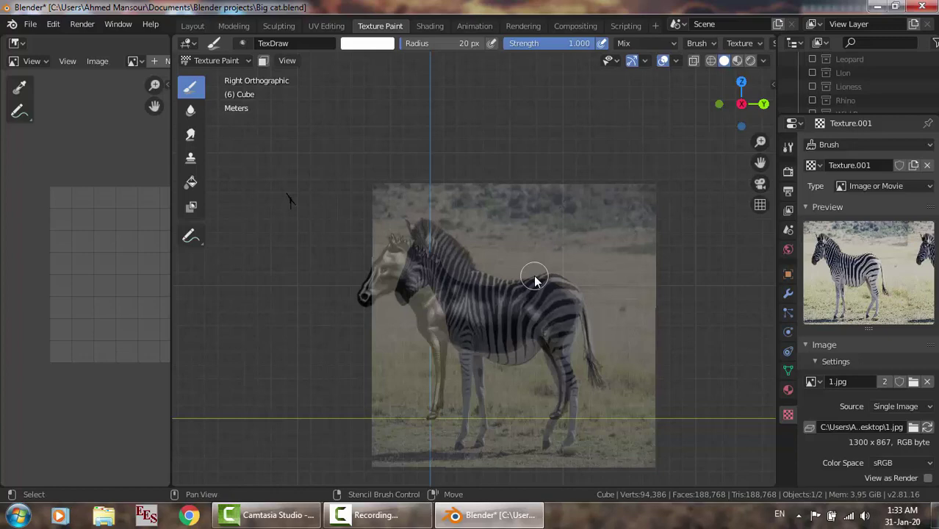
mouse_move(534, 275)
shift+right_down()
mouse_move(541, 263)
mouse_move(538, 274)
mouse_move(532, 268)
shift+right_up()
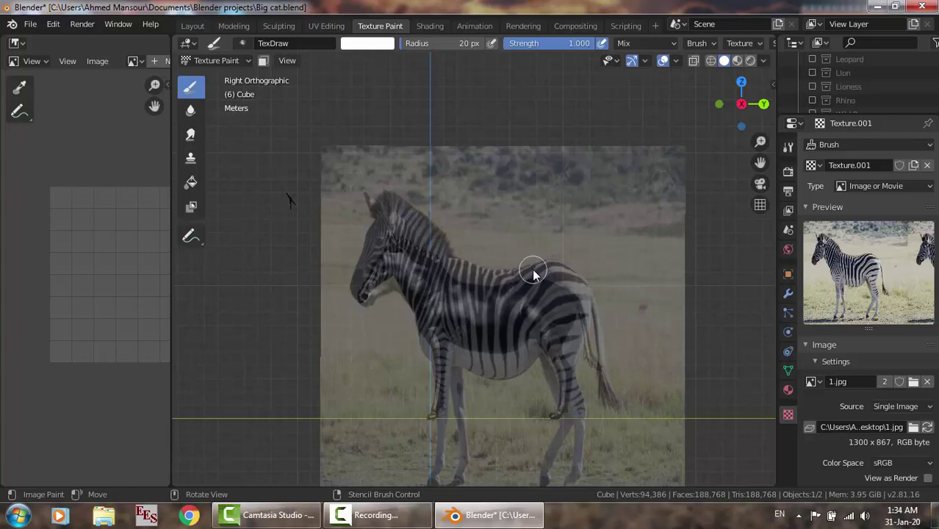
mouse_move(492, 245)
shift+right_down()
mouse_move(507, 261)
mouse_move(529, 258)
mouse_move(516, 256)
shift+right_up()
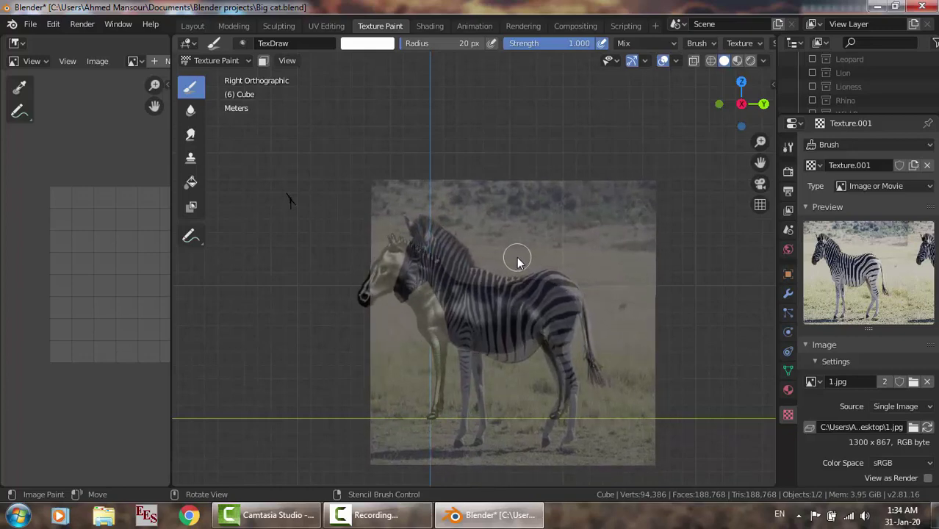
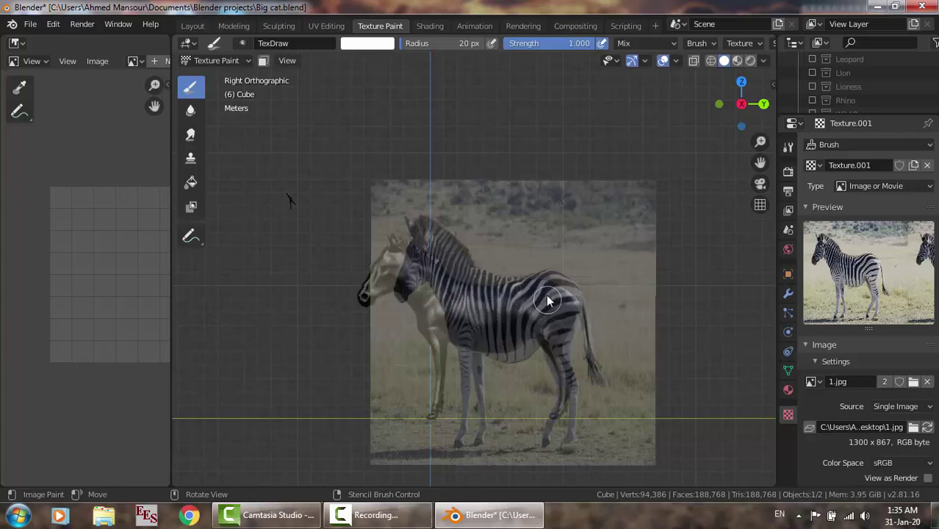
Paint darker photo stripes onto the zebra's body, belly, front leg and chest.
mouse_move(547, 301)
mouse_down()
mouse_move(566, 323)
mouse_move(556, 336)
mouse_move(557, 325)
mouse_move(520, 333)
mouse_move(514, 317)
mouse_up()
mouse_move(483, 343)
mouse_down()
mouse_move(466, 336)
mouse_move(454, 303)
mouse_up()
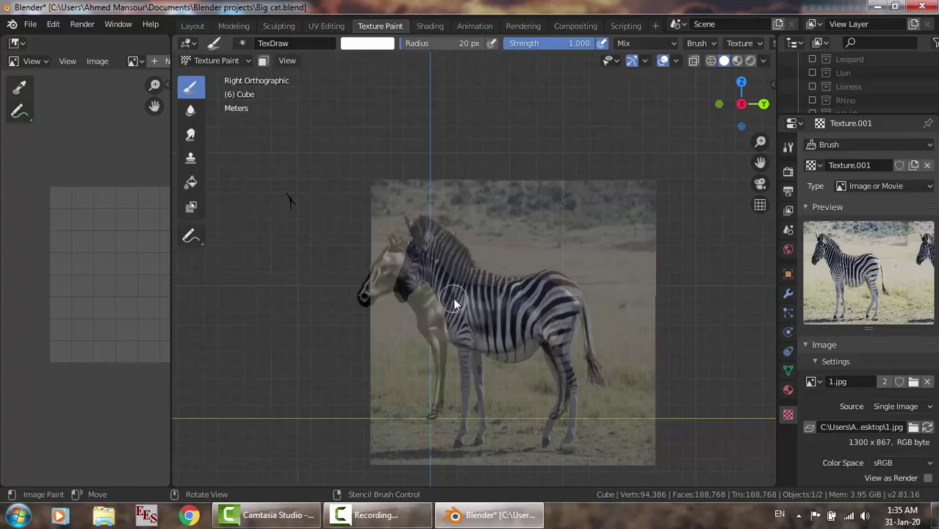
mouse_move(479, 332)
mouse_down()
mouse_move(493, 326)
mouse_move(468, 289)
mouse_up()
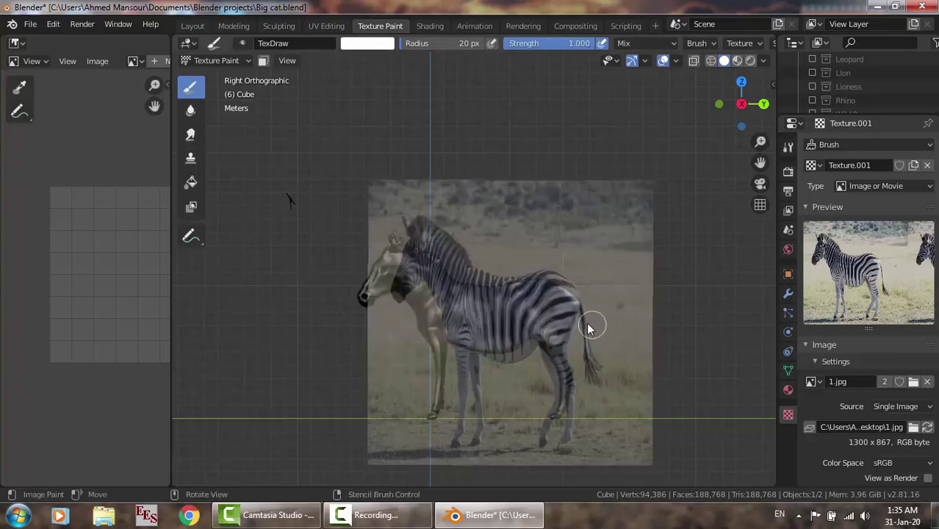
Realign the stencil over the zebra, then paint clearer stripes on the rump and back.
right_drag(591, 325, 570, 324)
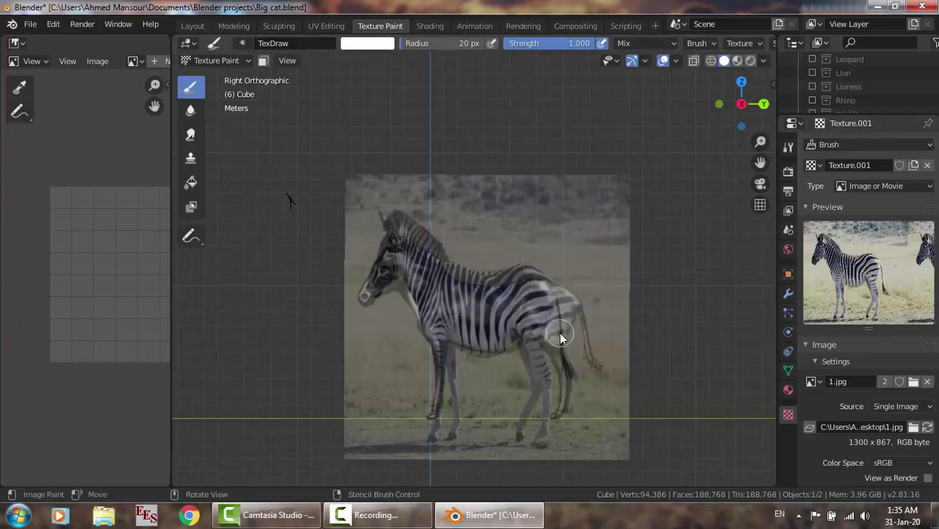
right_drag(560, 337, 580, 343)
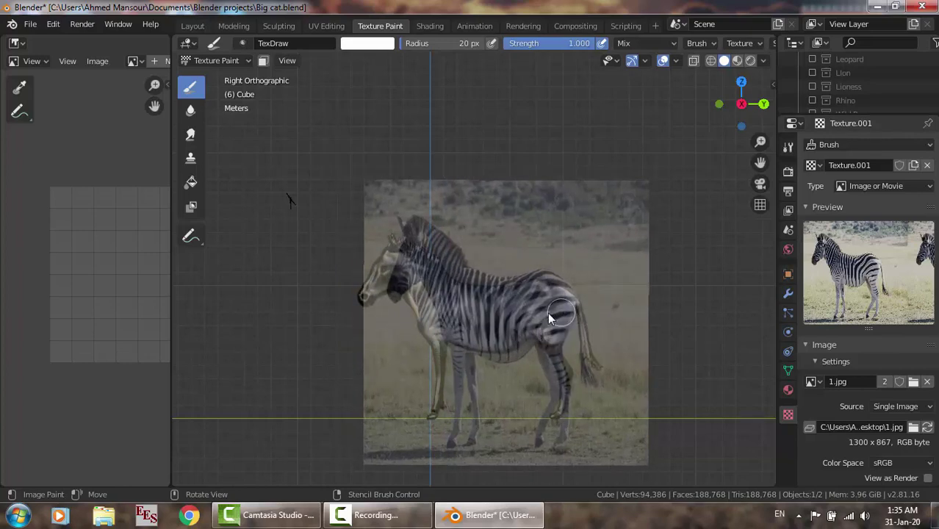
mouse_move(548, 312)
mouse_down()
mouse_move(549, 327)
mouse_move(559, 288)
mouse_move(534, 307)
mouse_up()
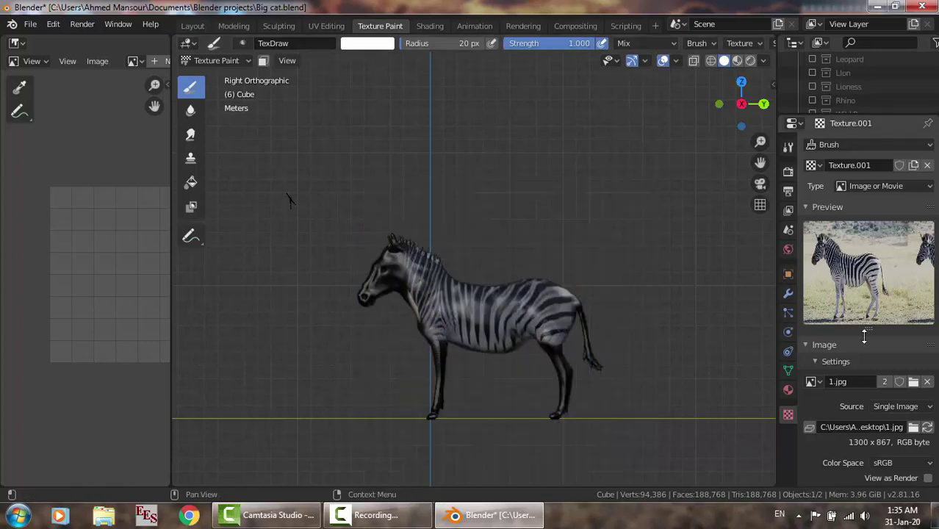
Move the 1.jpg stencil down-left over the zebra and shrink it to the model's size.
mouse_move(543, 320)
right_down()
mouse_move(514, 332)
mouse_move(519, 324)
mouse_move(502, 314)
mouse_move(534, 316)
mouse_move(540, 275)
mouse_move(539, 295)
right_up()
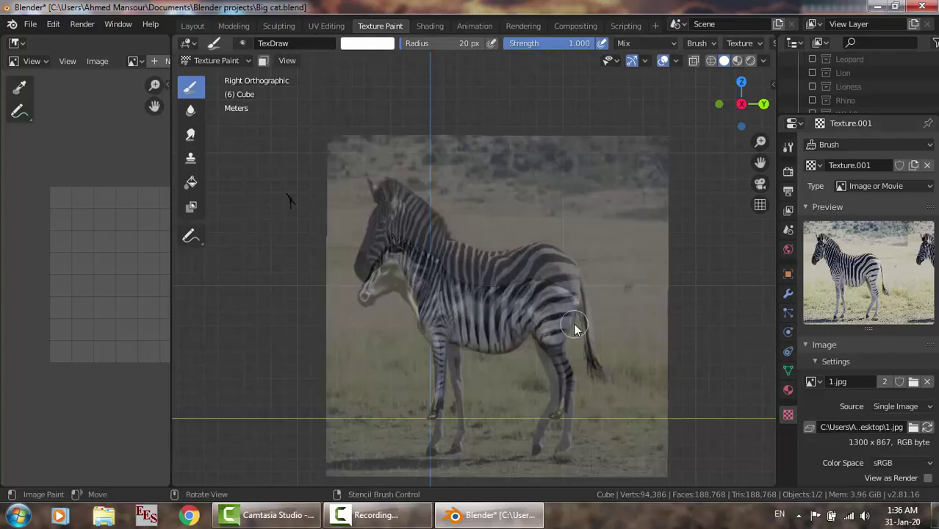
right_drag(573, 325, 571, 344)
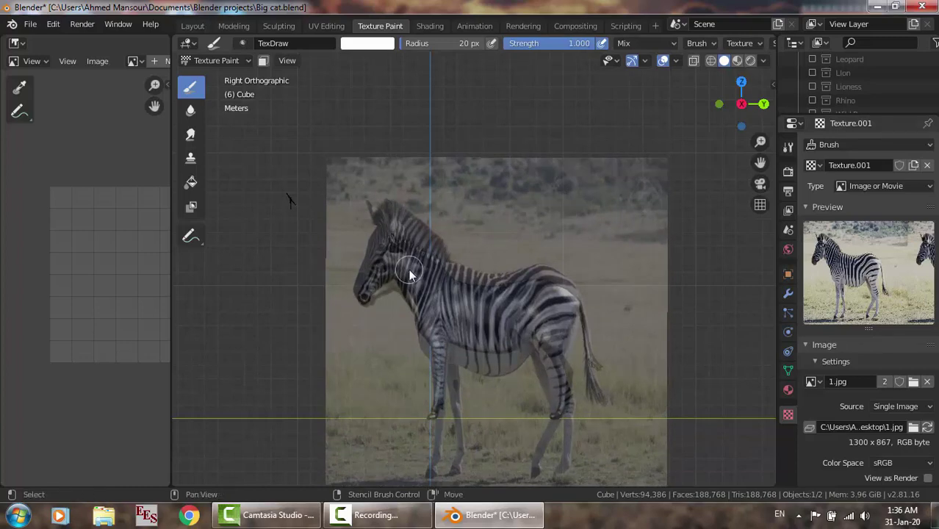
right_drag(410, 273, 416, 283)
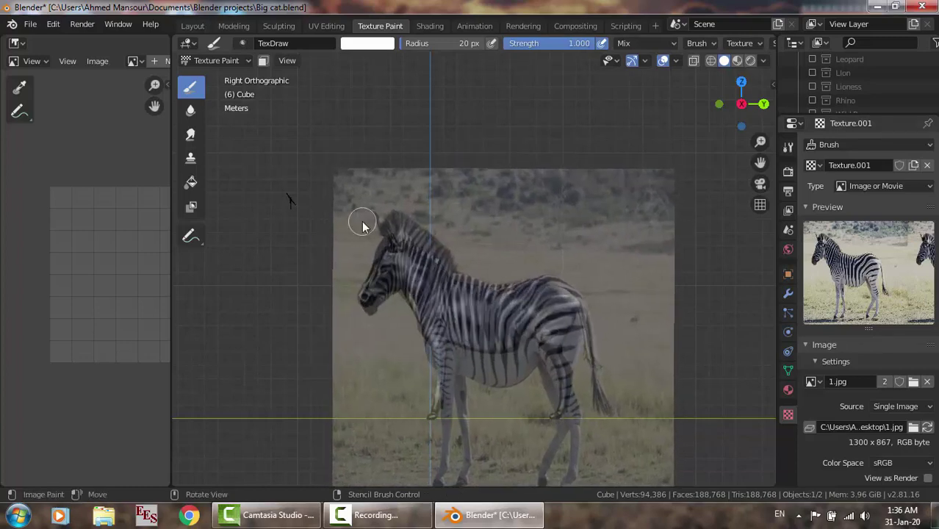
mouse_move(361, 219)
shift+right_down()
mouse_move(397, 247)
mouse_move(368, 235)
shift+right_up()
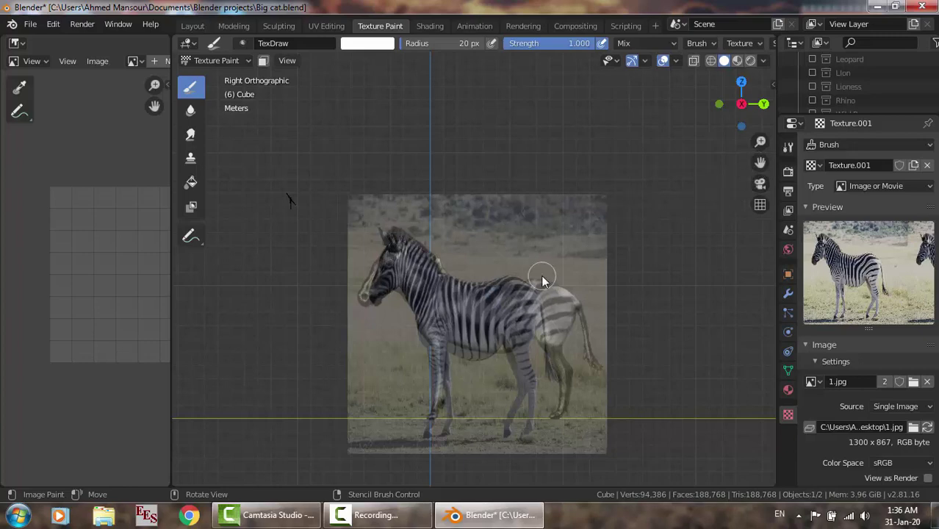
Zoom in, enlarge the stencil to match, and paint stripes onto the zebra's head.
scroll(541, 279, up, 3)
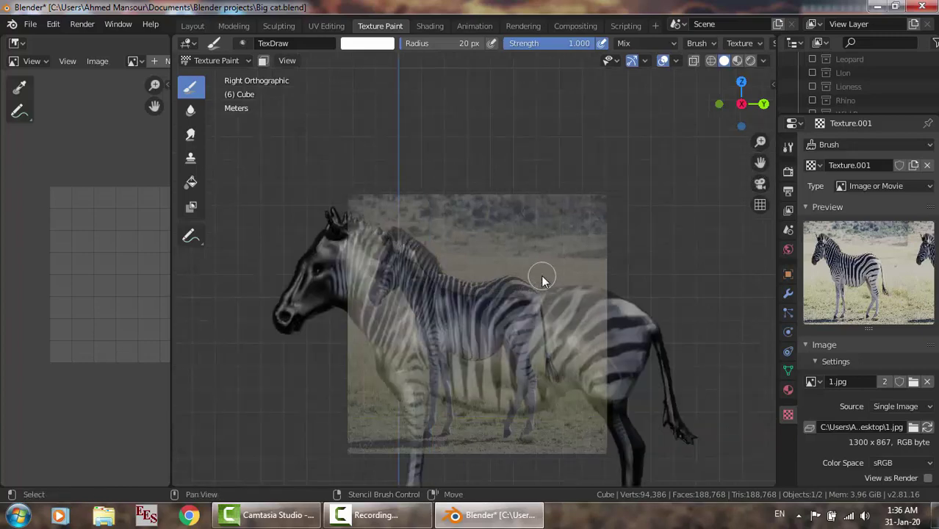
mouse_move(541, 275)
shift+right_down()
mouse_move(586, 282)
mouse_move(578, 319)
mouse_move(562, 326)
mouse_move(572, 329)
shift+right_up()
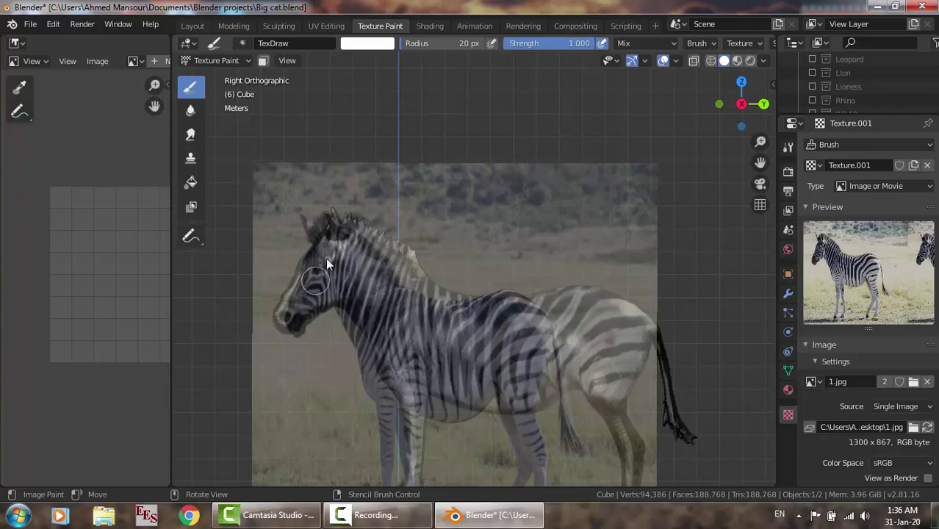
mouse_move(327, 264)
mouse_down()
mouse_move(310, 269)
mouse_move(328, 250)
mouse_up()
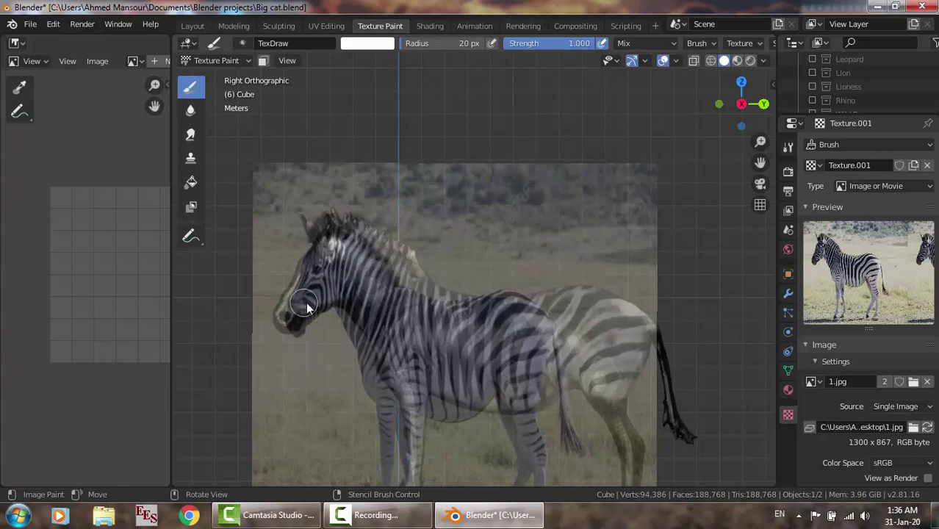
Darken the muzzle with stencil paint, then shift the stencil left and enlarge it slightly.
drag(306, 287, 314, 274)
right_drag(320, 252, 311, 251)
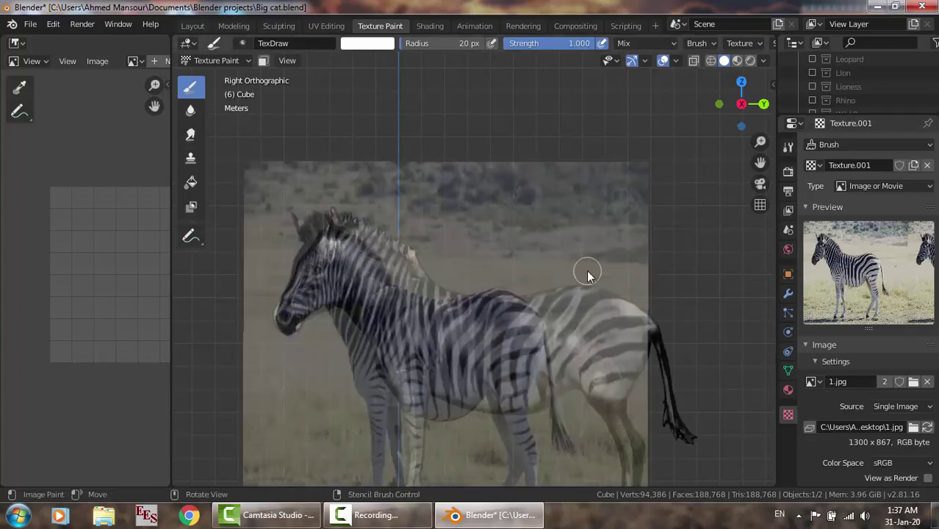
mouse_move(590, 273)
shift+right_down()
mouse_move(460, 174)
mouse_move(459, 153)
mouse_move(518, 151)
mouse_move(507, 147)
shift+right_up()
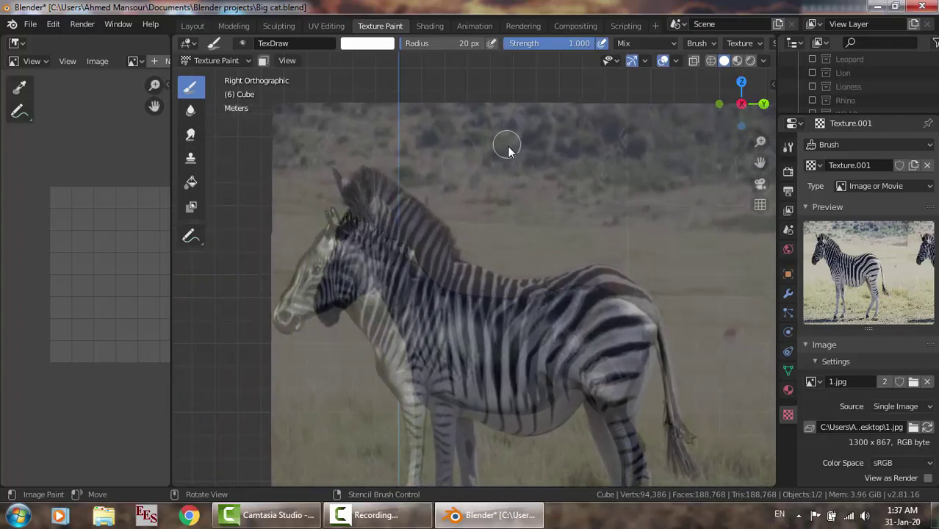
Zoom out and move the stencil up and left to line up with the legs.
scroll(608, 198, down, 1)
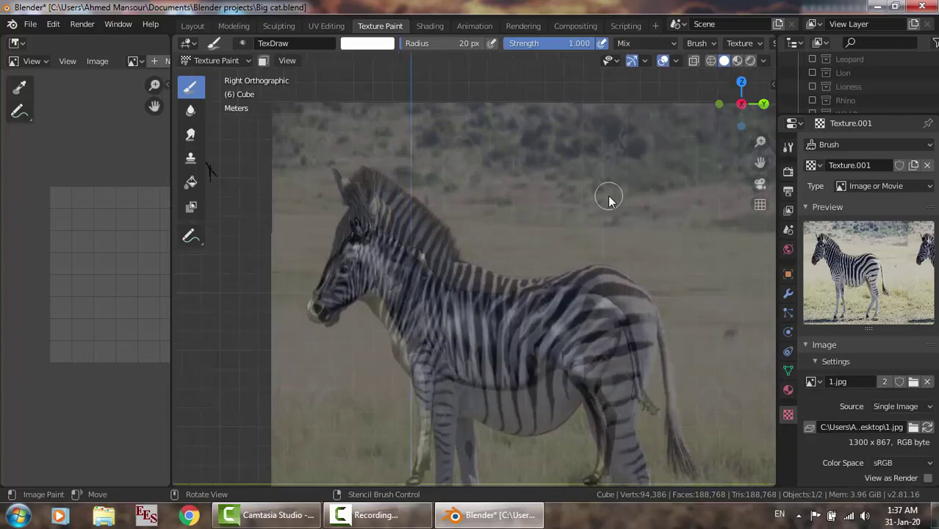
scroll(609, 199, down, 1)
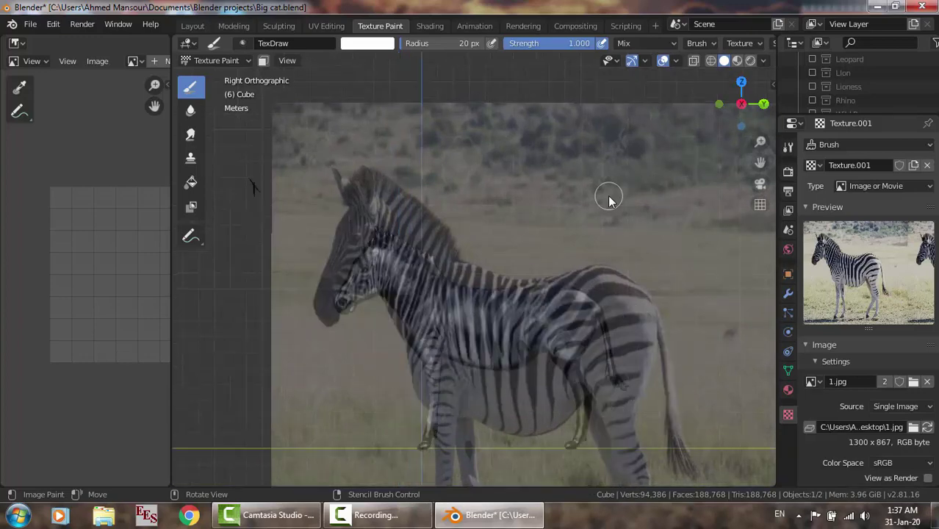
mouse_move(608, 199)
right_down()
mouse_move(569, 152)
mouse_move(608, 236)
mouse_move(620, 236)
right_up()
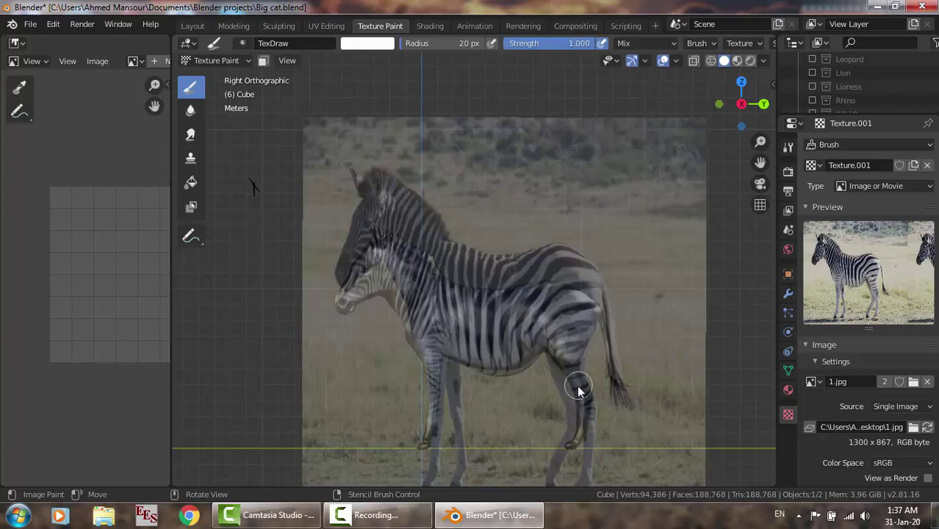
Paint stripes down the hind leg, then raise the stencil and paint the front legs.
mouse_move(577, 385)
mouse_down()
mouse_move(583, 411)
mouse_move(588, 405)
mouse_up()
drag(567, 371, 584, 402)
right_drag(592, 345, 596, 311)
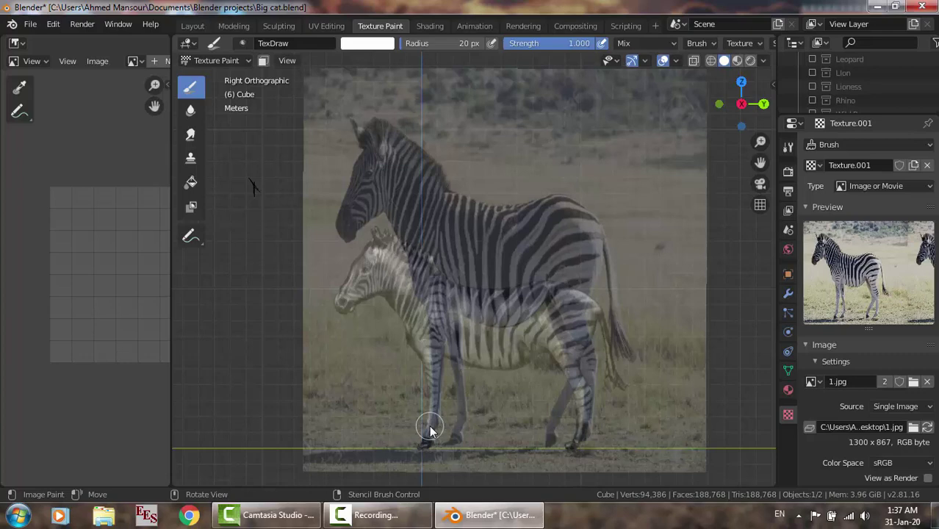
drag(429, 425, 448, 430)
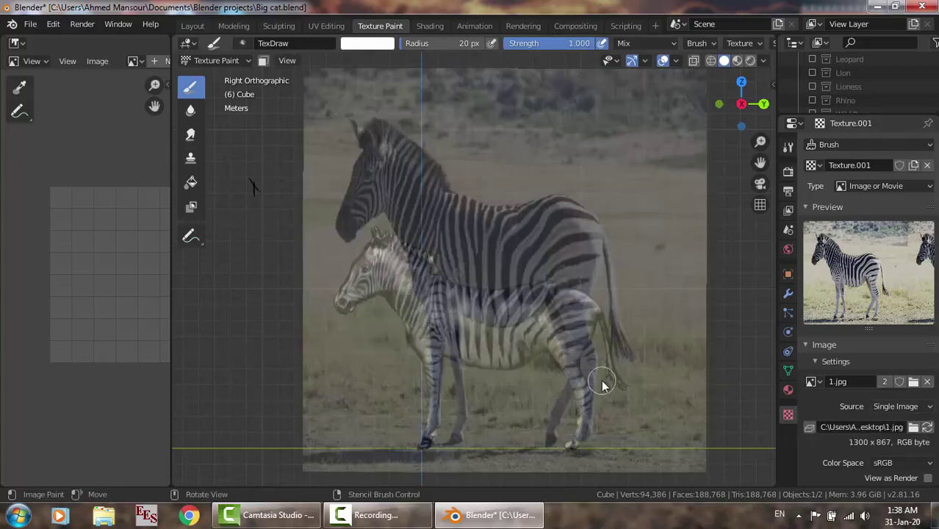
Line the stencil's tail up with the model's tail and paint a light stroke along it.
right_drag(601, 385, 724, 390)
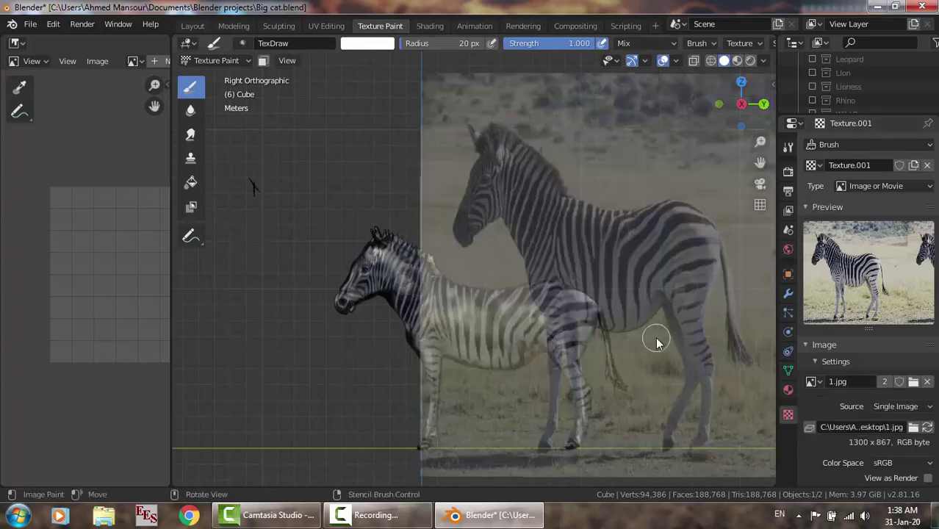
right_drag(656, 342, 535, 336)
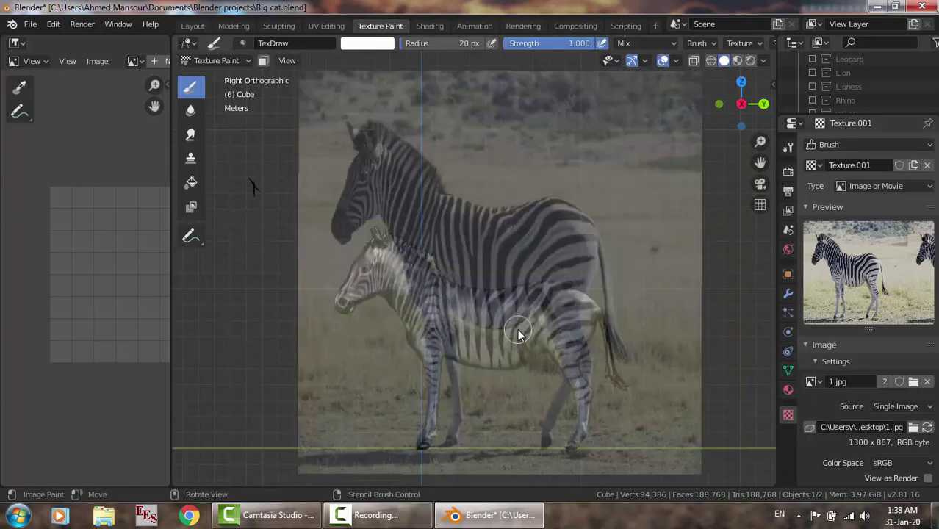
mouse_move(517, 328)
right_down()
mouse_move(517, 394)
mouse_move(508, 372)
mouse_move(392, 337)
right_up()
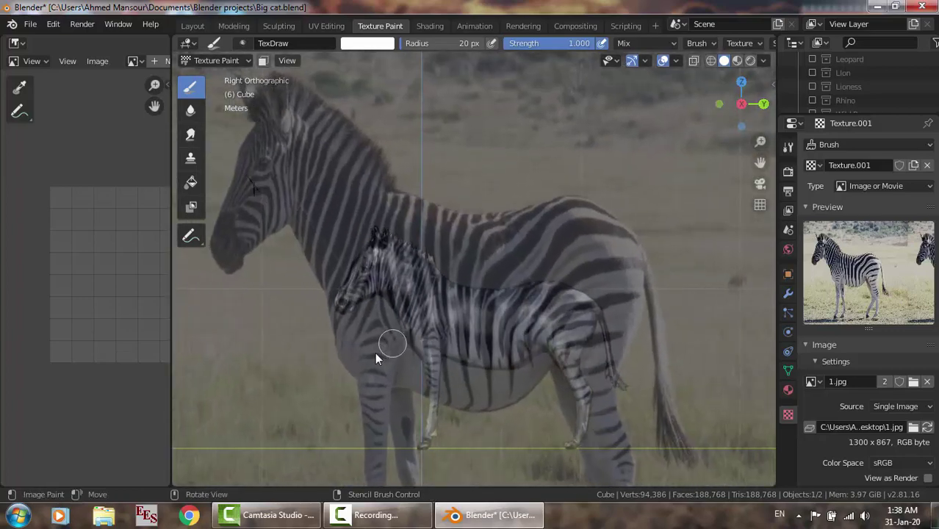
right_drag(392, 337, 344, 369)
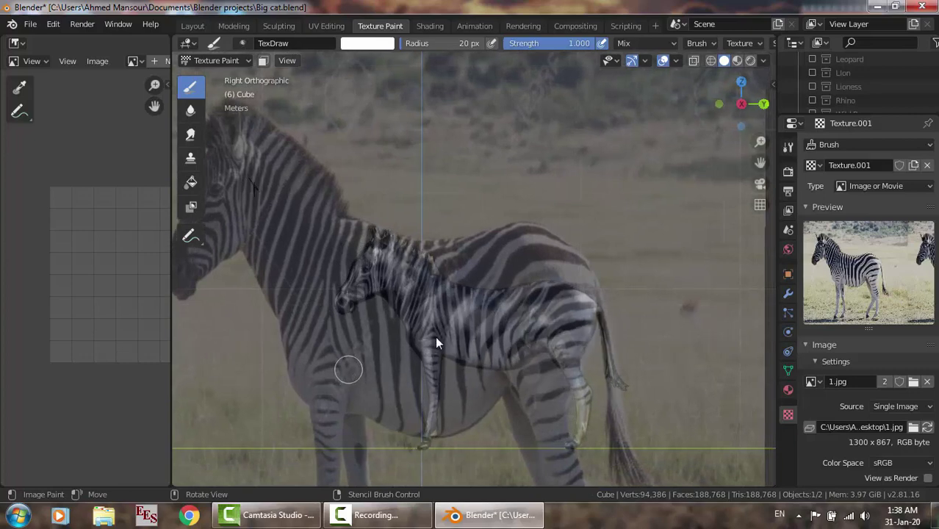
drag(600, 318, 619, 382)
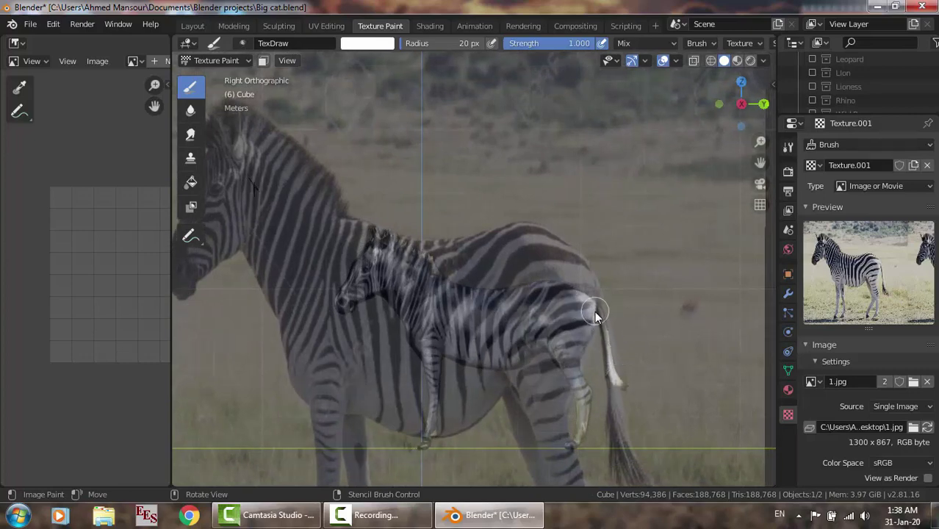
Move the stencil back up and shrink it to the model's size.
mouse_move(592, 309)
right_down()
mouse_move(594, 230)
mouse_move(619, 278)
mouse_move(561, 224)
mouse_move(461, 174)
mouse_move(471, 188)
mouse_move(526, 196)
right_up()
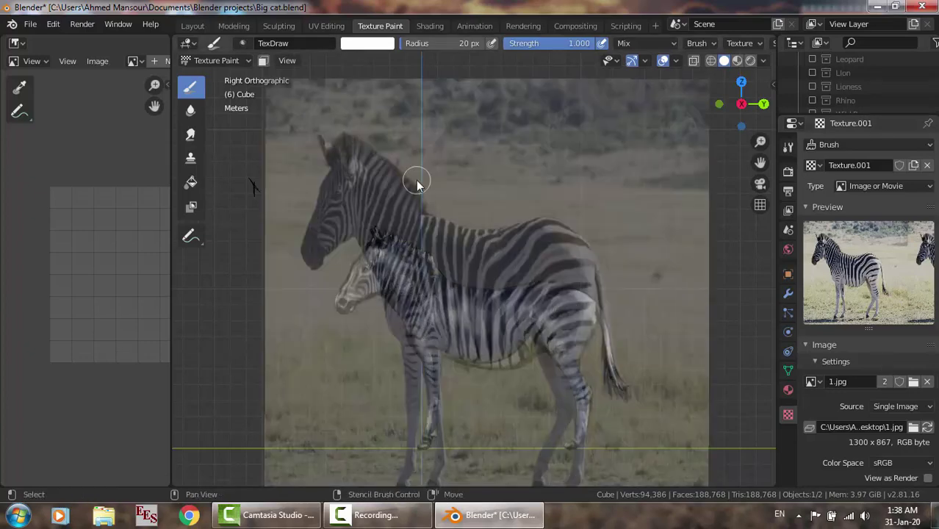
mouse_move(417, 183)
shift+right_down()
mouse_move(455, 220)
mouse_move(439, 243)
shift+right_up()
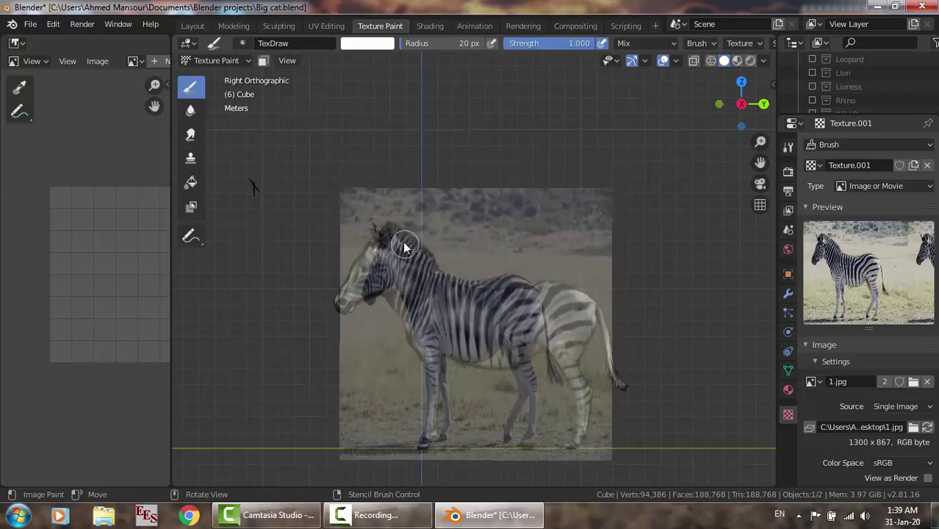
right_drag(403, 242, 398, 250)
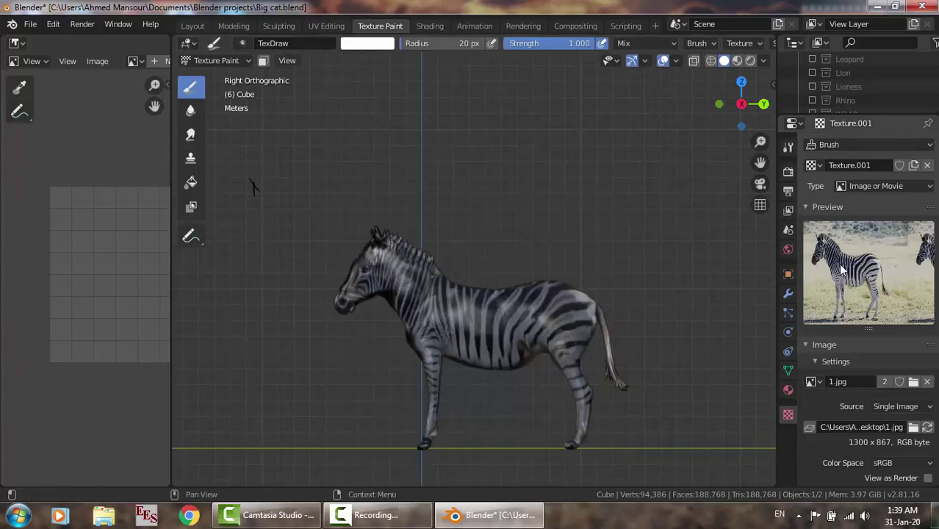
Rotate the view with numpad 4 and shift the photo stencil left over the striped model.
key(KP_4)
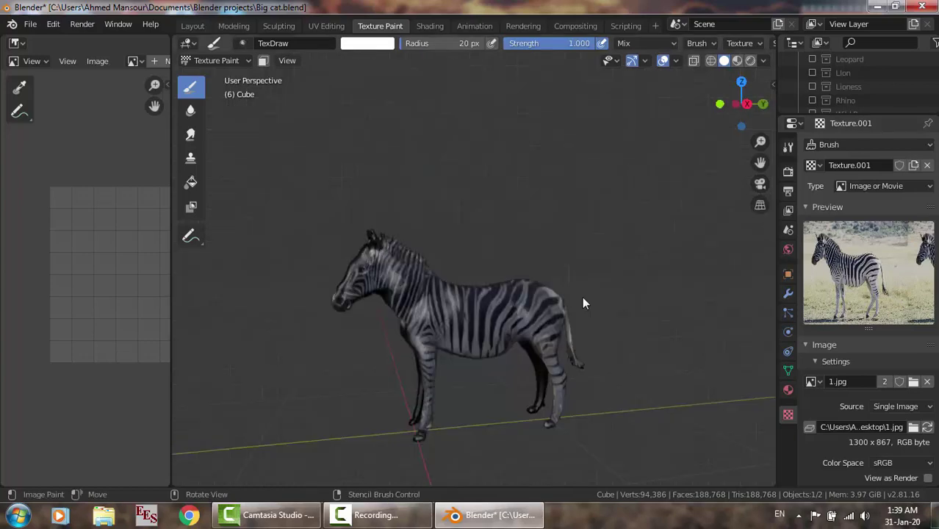
key(KP_4)
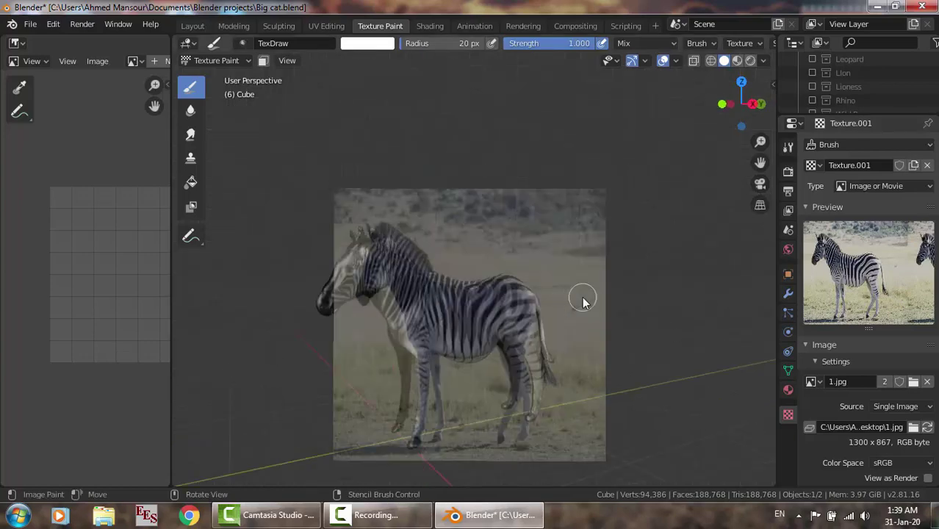
mouse_move(583, 302)
right_down()
mouse_move(584, 274)
mouse_move(580, 288)
right_up()
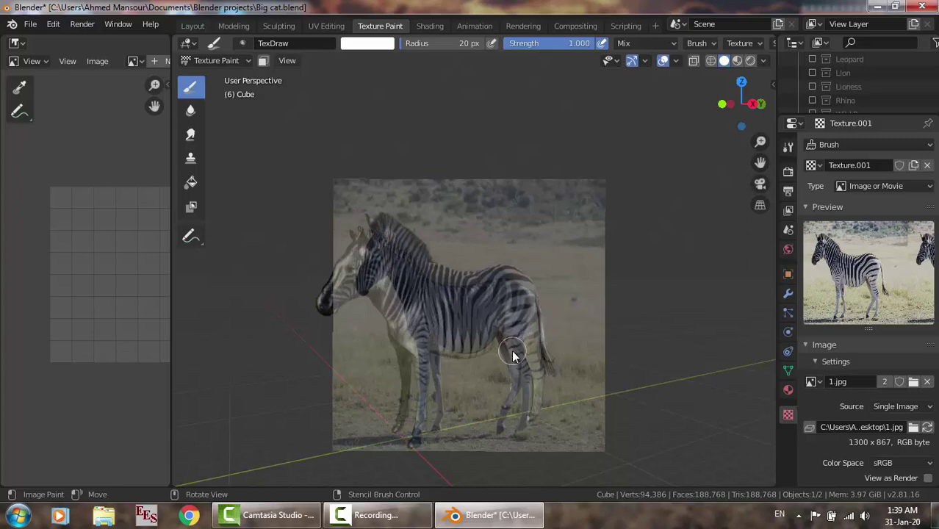
mouse_move(513, 356)
right_down()
mouse_move(479, 356)
mouse_move(506, 333)
right_up()
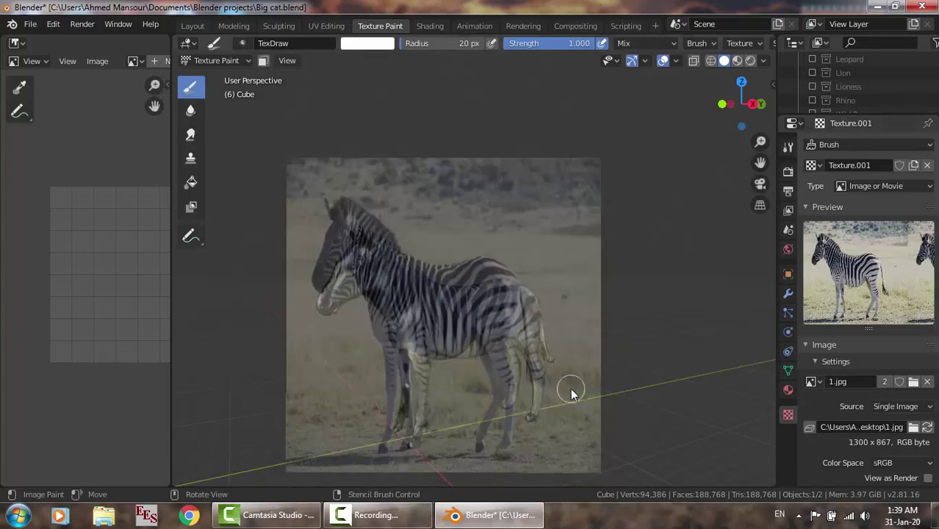
right_drag(566, 388, 478, 385)
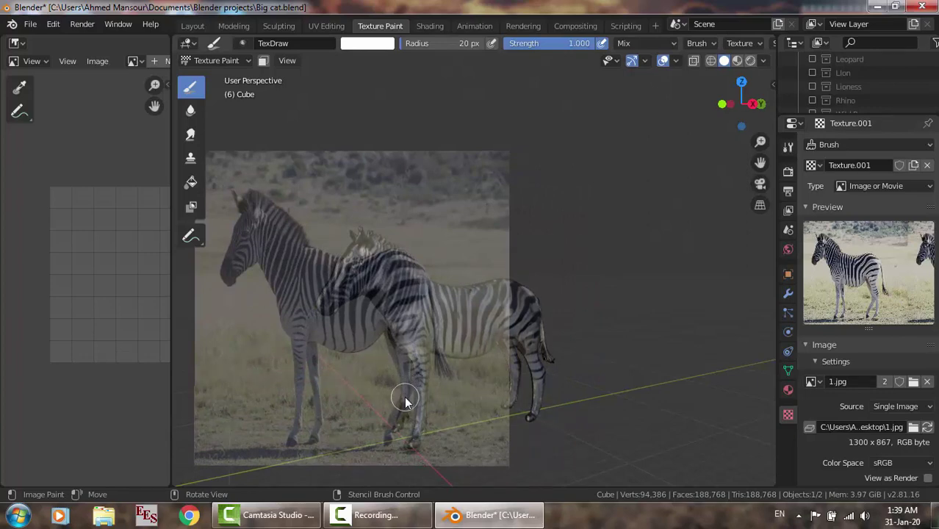
right_drag(405, 401, 393, 382)
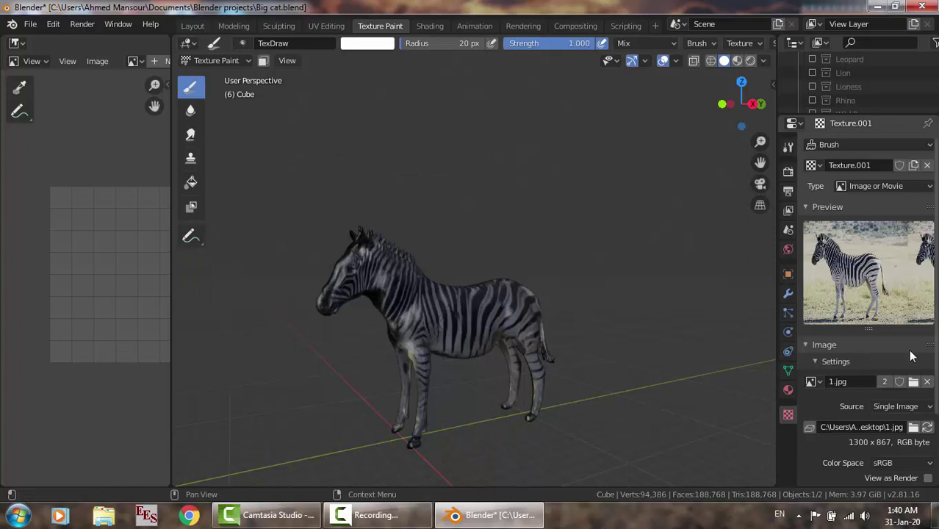
right_drag(477, 396, 502, 397)
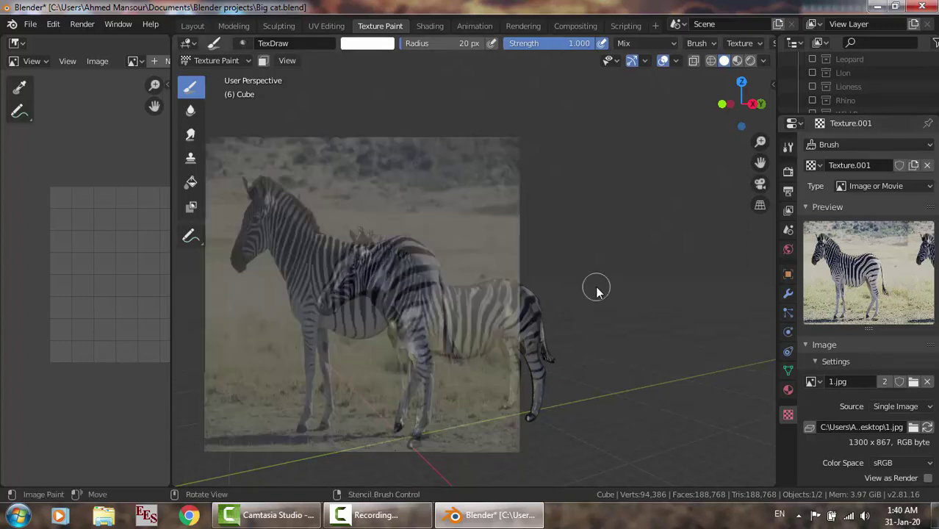
Orbit round to the zebra's front and snap to Front Orthographic view.
middle_drag(596, 291, 741, 283)
middle_drag(747, 277, 752, 280)
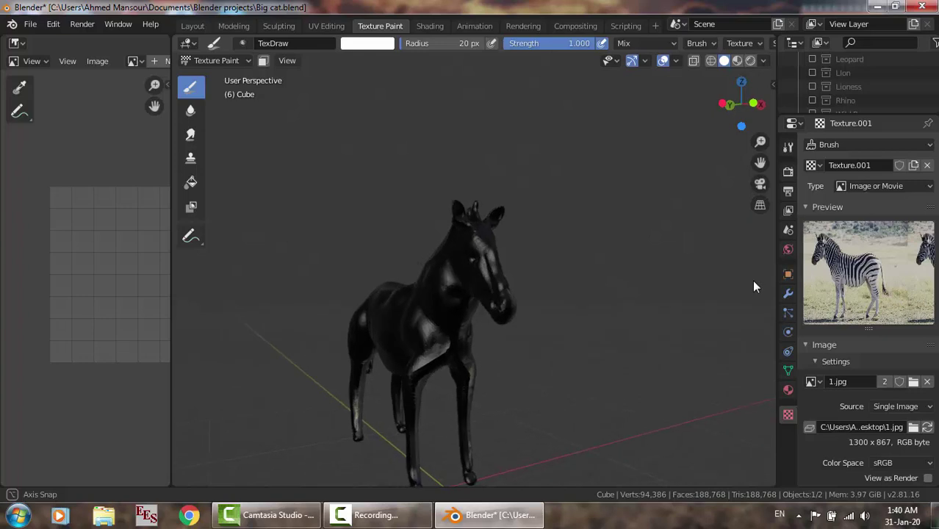
key(KP_1)
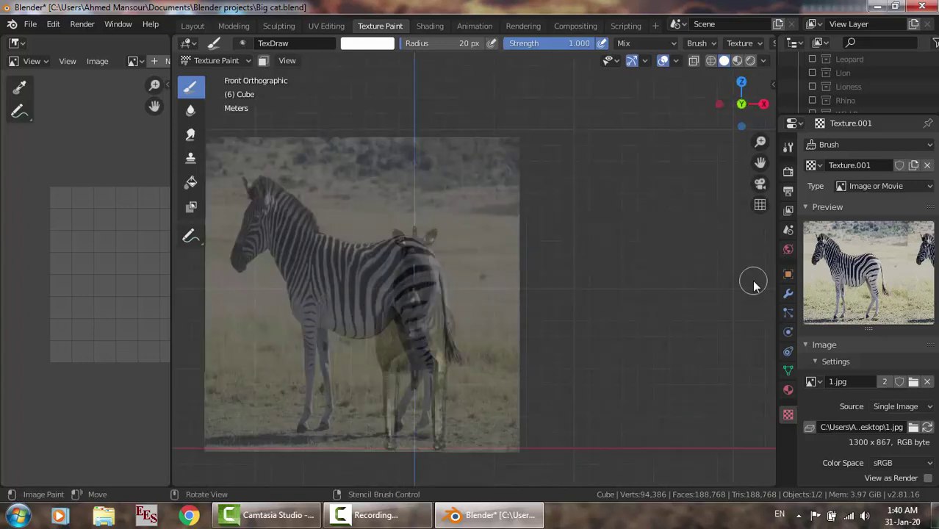
Turn to the zebra's left side and swap the stencil texture from 1.jpg to Desktop's 2.JPG.
drag(719, 103, 549, 269)
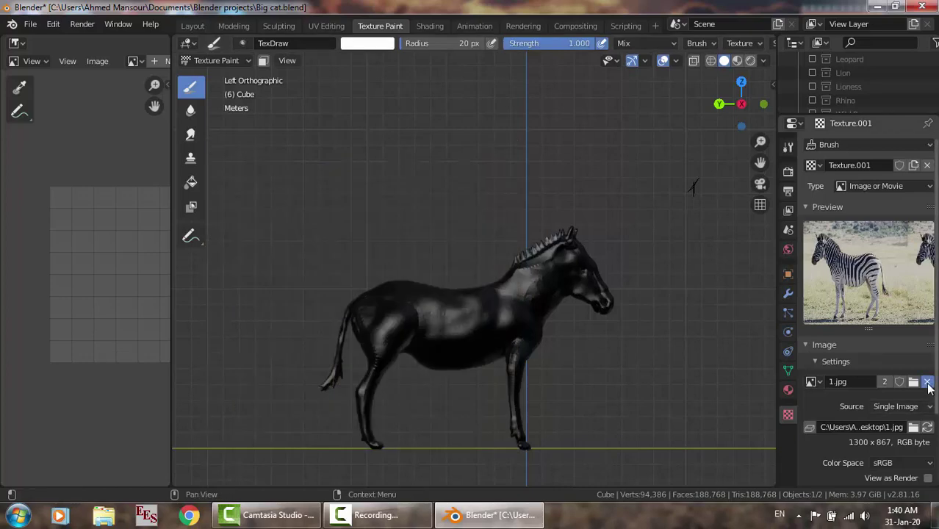
click(927, 382)
click(912, 383)
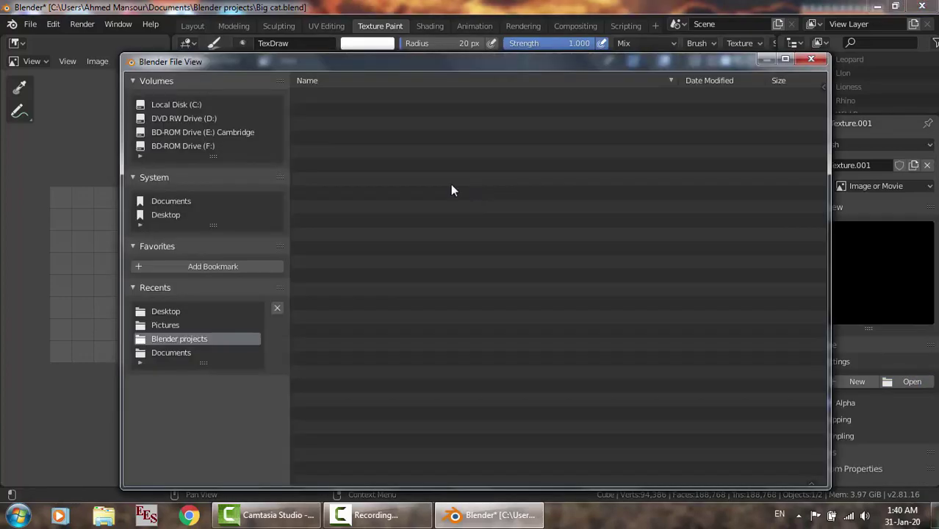
click(167, 312)
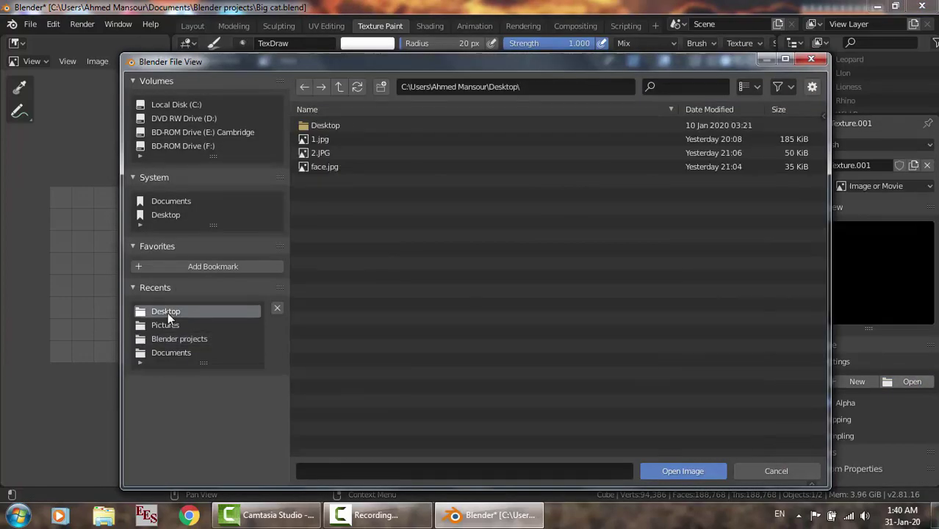
click(333, 153)
double_click(332, 153)
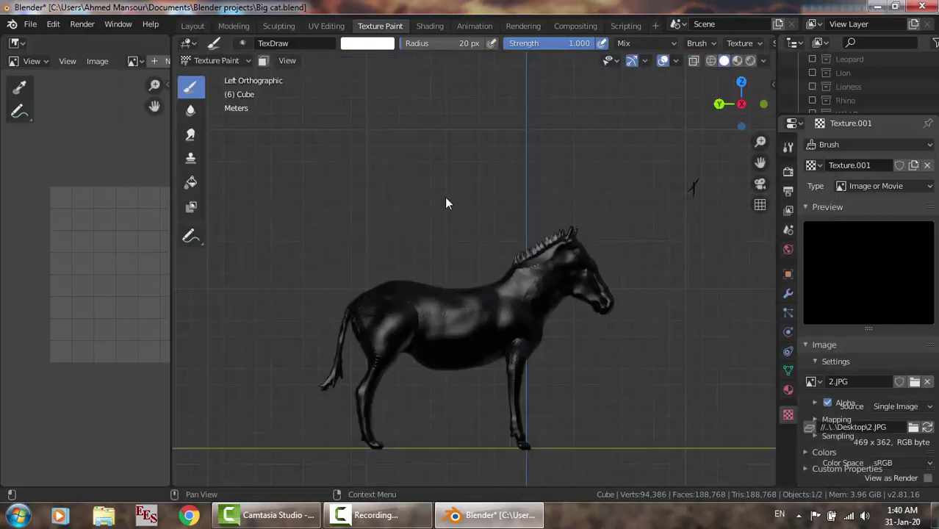
Place the 2.JPG stencil over the body and paint stripes on the belly and back.
right_drag(447, 200, 554, 242)
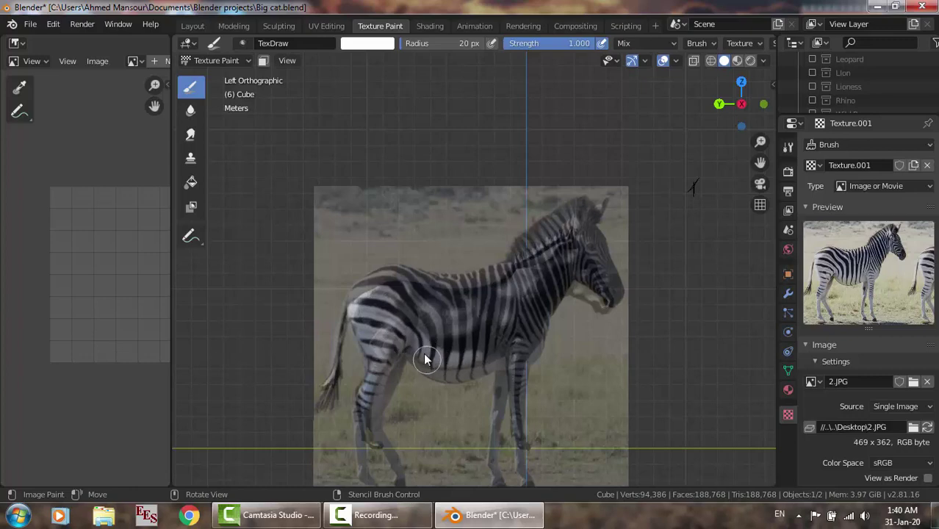
drag(509, 341, 431, 341)
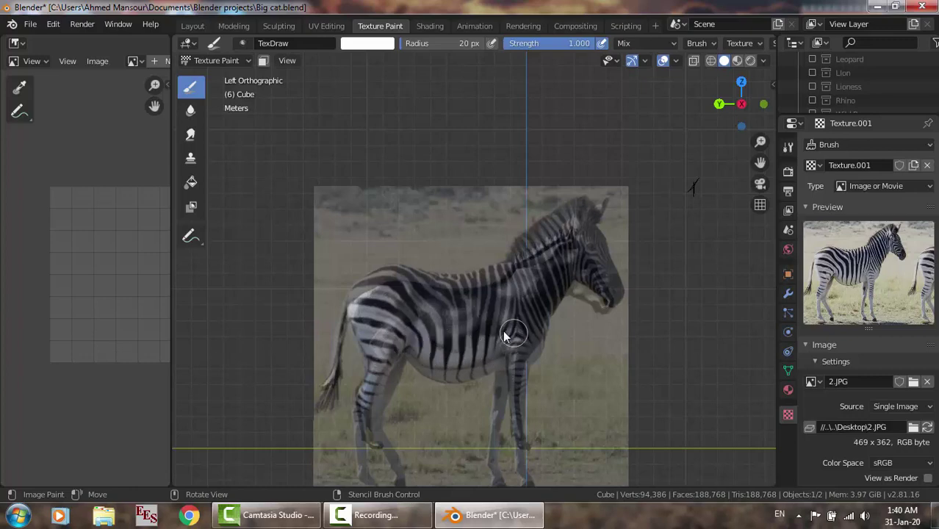
mouse_move(420, 310)
mouse_down()
mouse_move(400, 294)
mouse_move(433, 288)
mouse_move(385, 281)
mouse_move(474, 289)
mouse_move(435, 310)
mouse_move(462, 340)
mouse_up()
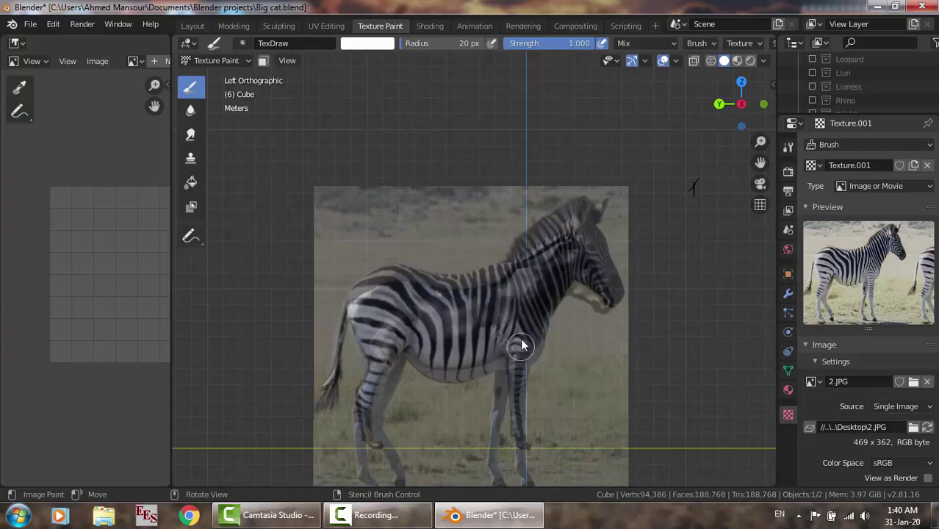
Paint stripes from the belly up the neck, then nudge and shrink the stencil to fit.
mouse_move(520, 335)
mouse_down()
mouse_move(556, 269)
mouse_move(451, 291)
mouse_move(480, 299)
mouse_move(453, 321)
mouse_move(518, 285)
mouse_move(560, 240)
mouse_move(526, 253)
mouse_move(561, 232)
mouse_move(575, 290)
mouse_move(532, 336)
mouse_up()
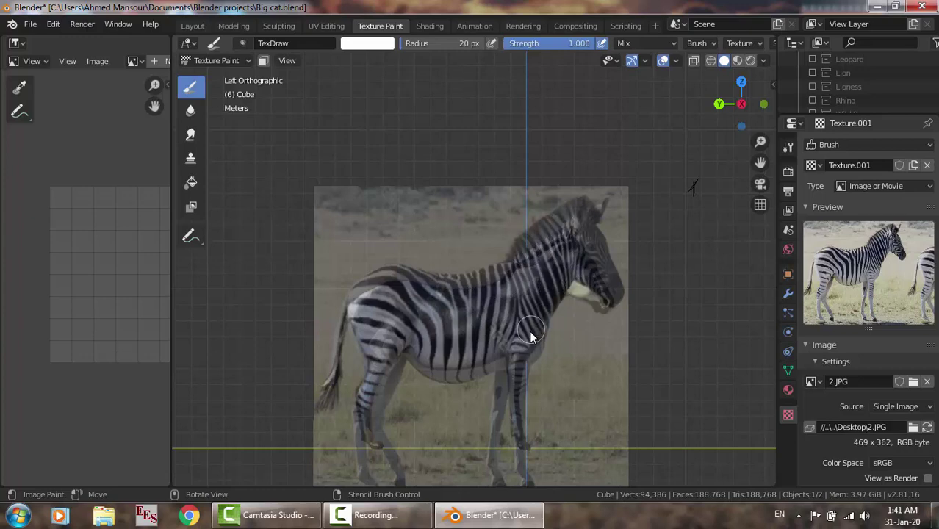
mouse_move(522, 367)
right_down()
mouse_move(510, 372)
mouse_move(516, 365)
right_up()
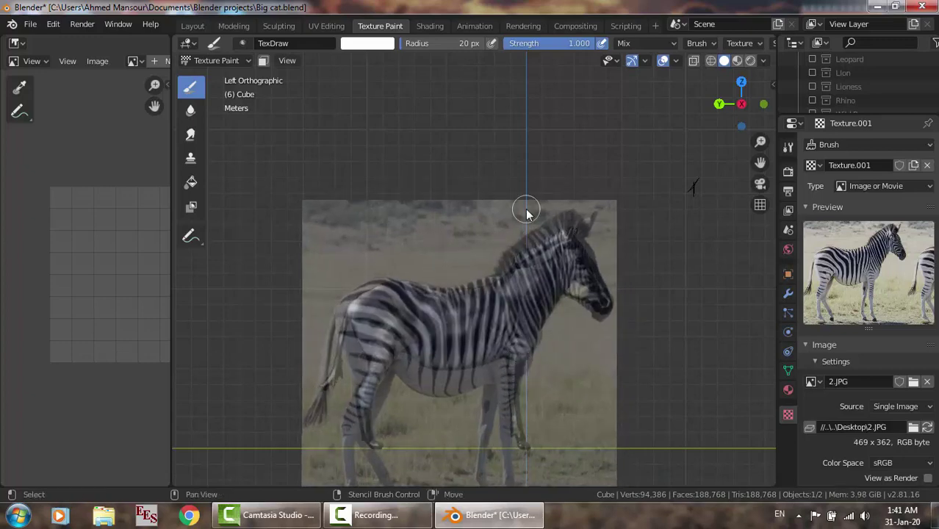
mouse_move(529, 217)
shift+right_down()
mouse_move(542, 241)
mouse_move(506, 257)
mouse_move(559, 239)
shift+right_up()
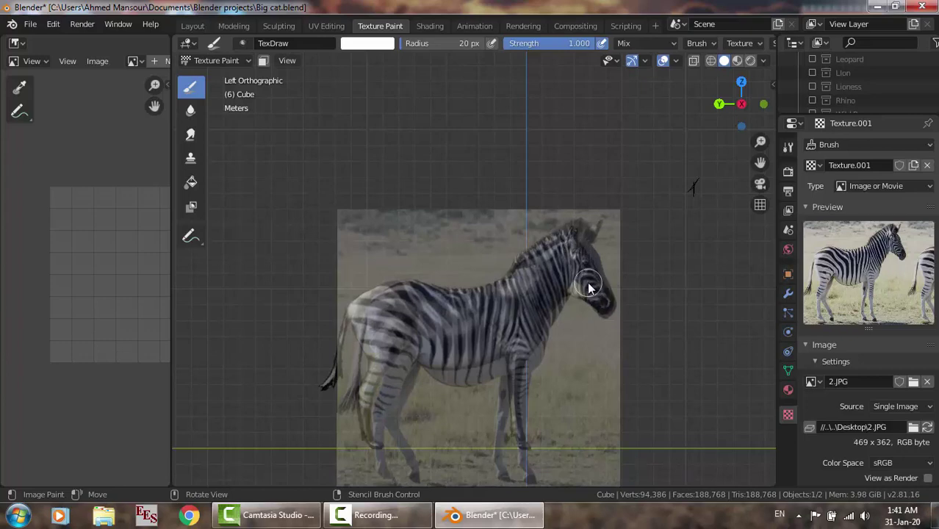
Nudge the stencil and darken stripes on the neck, mane, belly and mid-body.
mouse_move(520, 194)
right_down()
mouse_move(519, 204)
mouse_move(529, 200)
right_up()
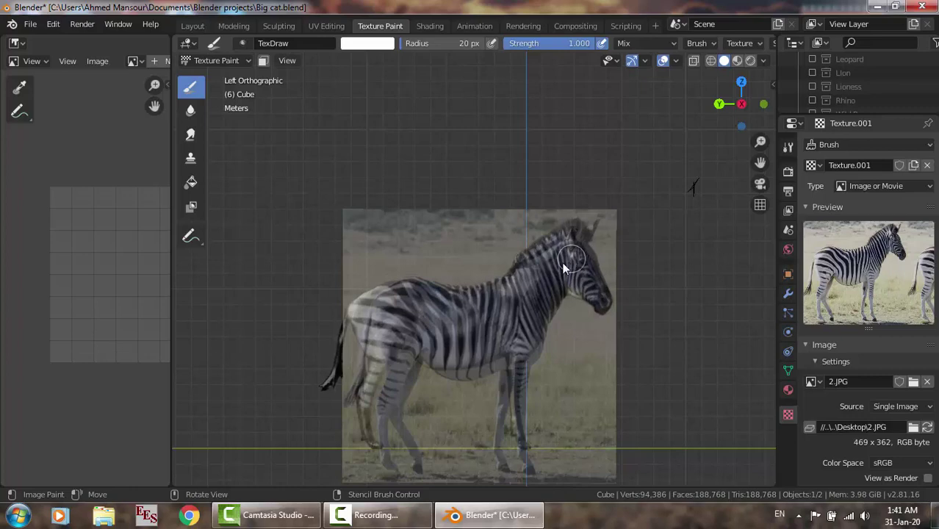
mouse_move(571, 258)
mouse_down()
mouse_move(533, 268)
mouse_move(508, 328)
mouse_move(478, 331)
mouse_move(502, 305)
mouse_move(436, 301)
mouse_up()
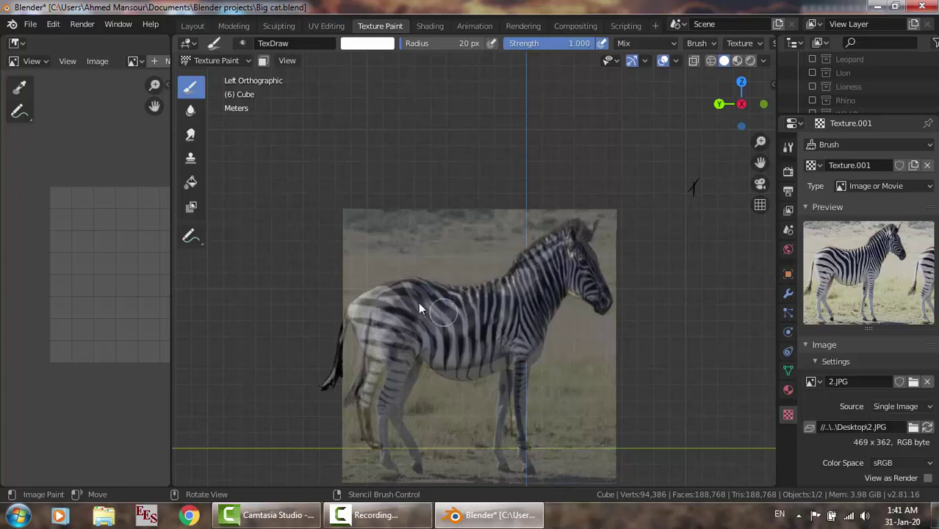
mouse_move(457, 349)
mouse_down()
mouse_move(453, 358)
mouse_move(514, 342)
mouse_move(518, 351)
mouse_move(525, 304)
mouse_move(482, 304)
mouse_move(523, 352)
mouse_move(522, 315)
mouse_up()
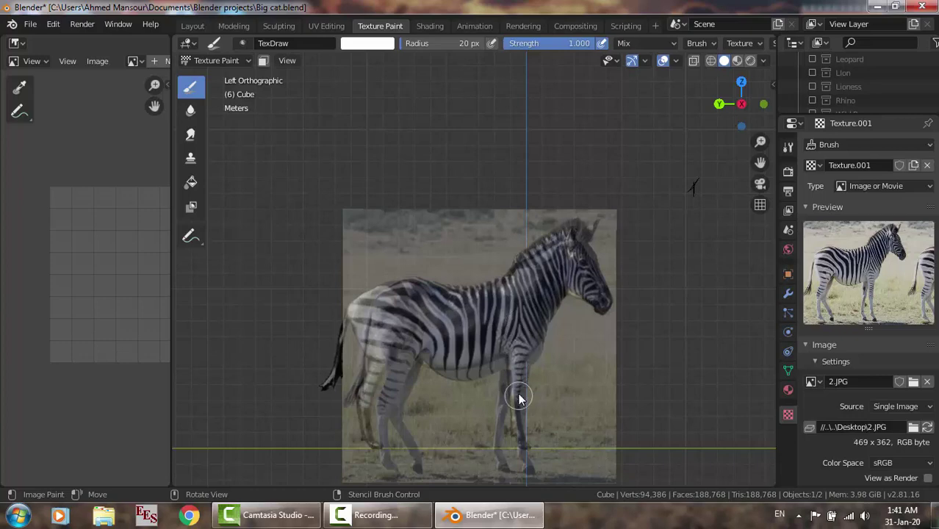
Paint stripes onto the front leg, then slide the stencil up and left to realign it.
drag(524, 439, 514, 376)
mouse_move(520, 377)
right_down()
mouse_move(508, 373)
mouse_move(519, 372)
right_up()
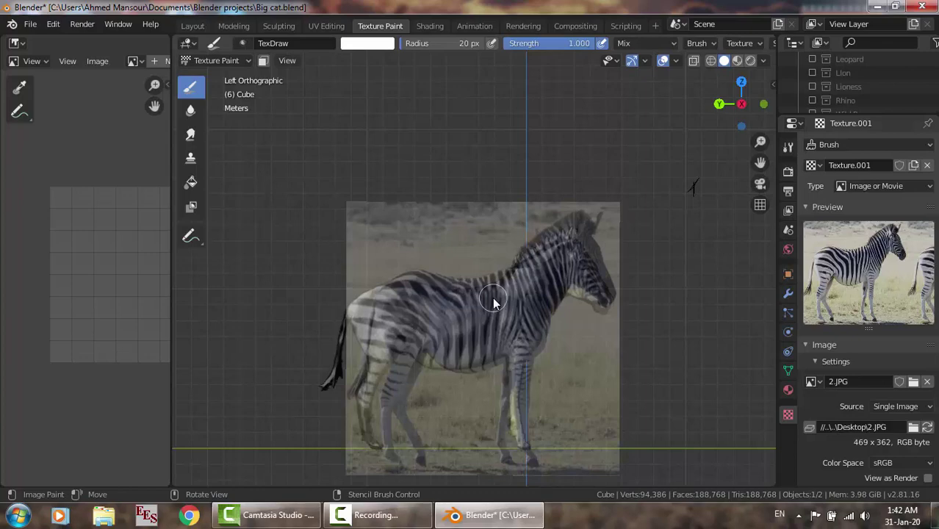
right_drag(492, 296, 483, 304)
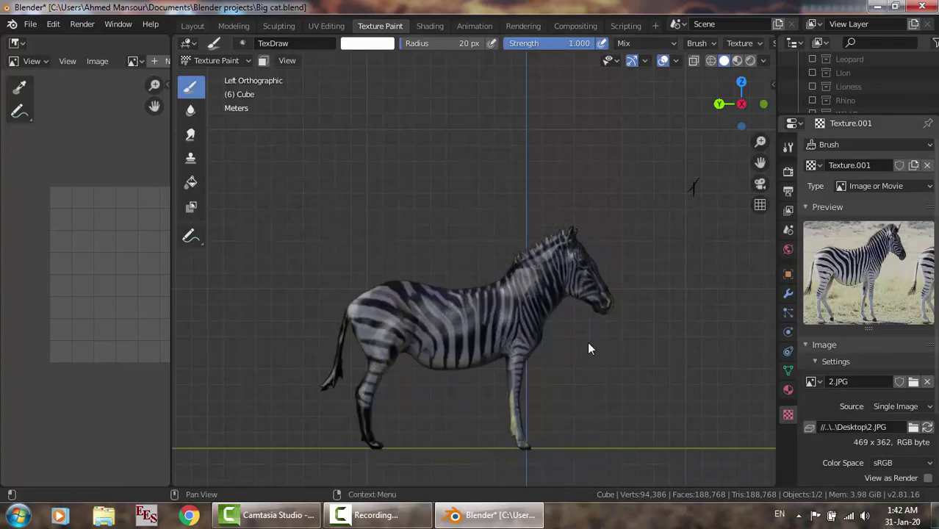
Enlarge the stencil, paint the back and belly, then nudge the stencil back into alignment.
shift+right_drag(588, 344, 595, 337)
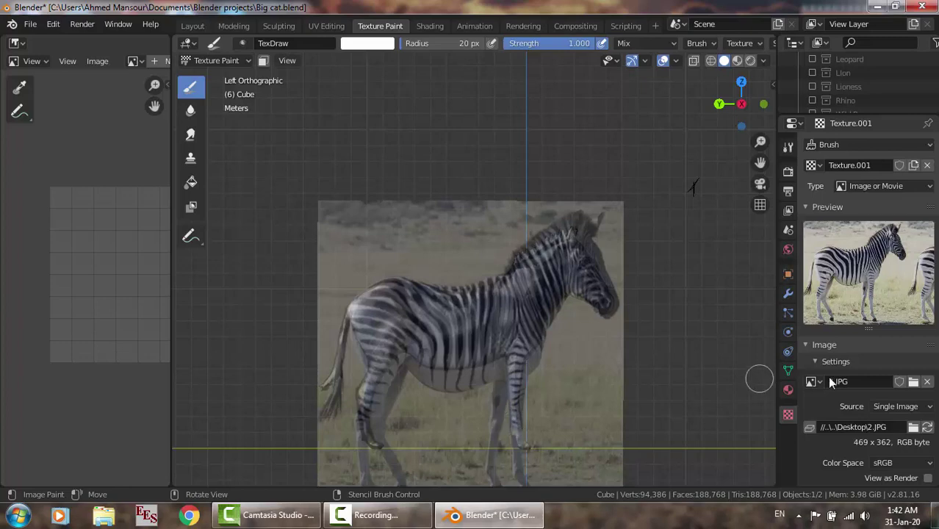
mouse_move(410, 292)
mouse_down()
mouse_move(431, 318)
mouse_move(394, 300)
mouse_move(365, 307)
mouse_move(404, 318)
mouse_move(367, 384)
mouse_up()
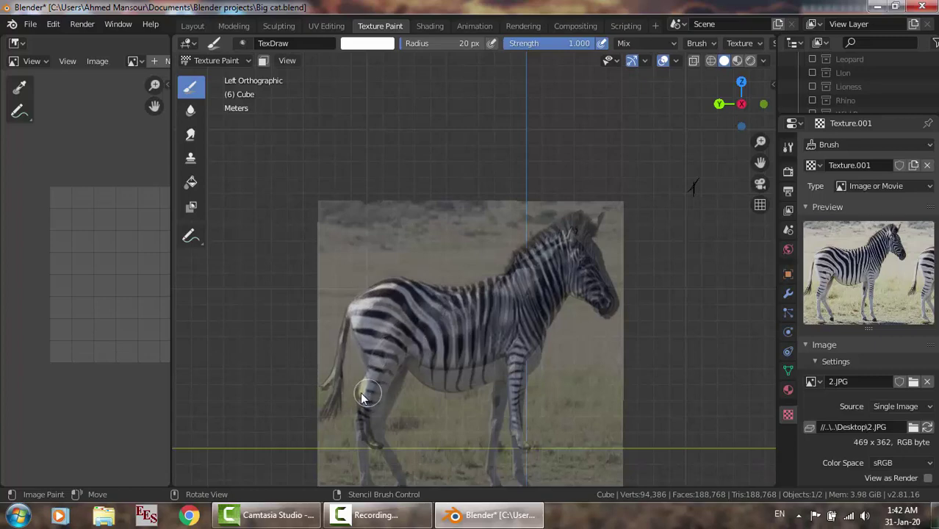
right_drag(361, 392, 360, 395)
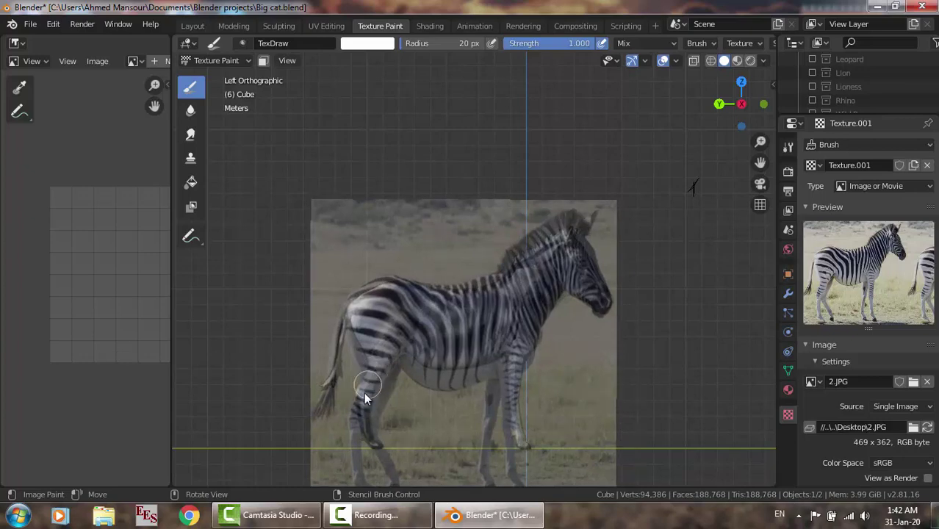
right_drag(360, 411, 364, 397)
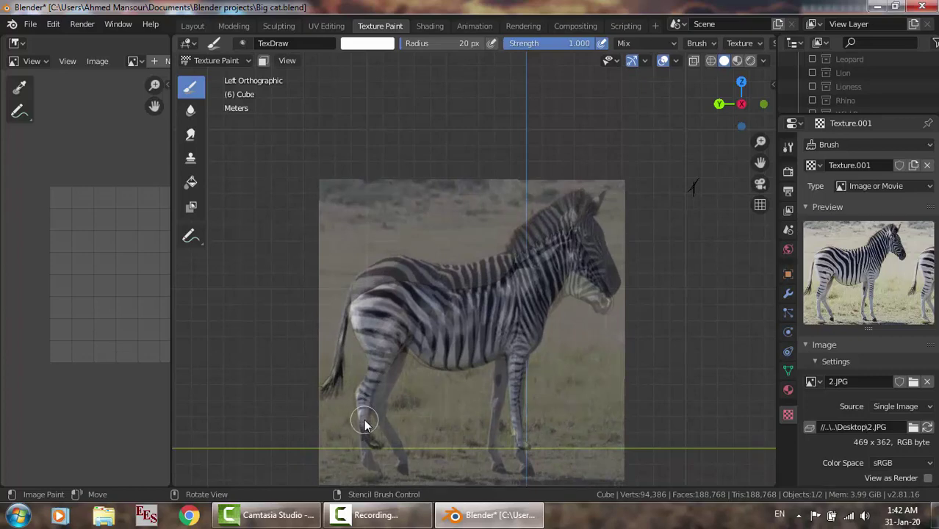
right_drag(365, 424, 361, 390)
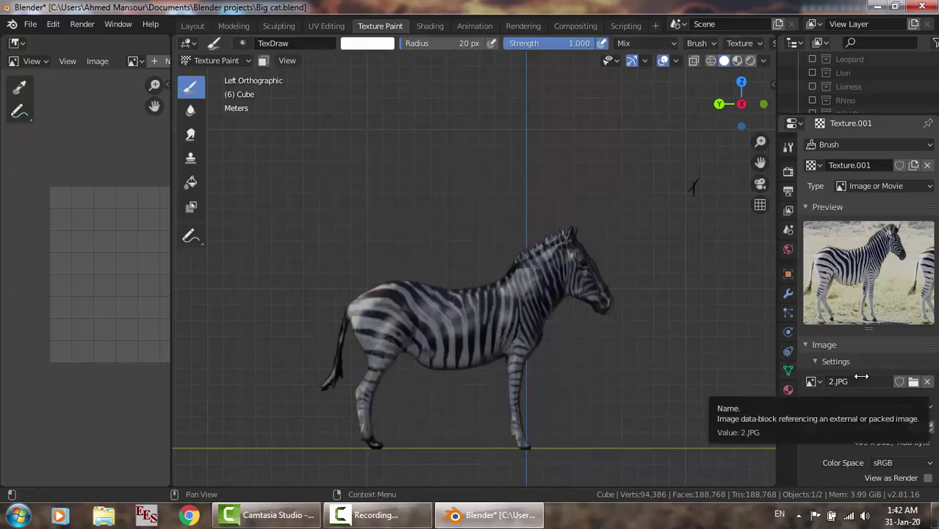
Move the stencil down to paint the rump, then shift it up and right over the model.
right_drag(475, 327, 476, 366)
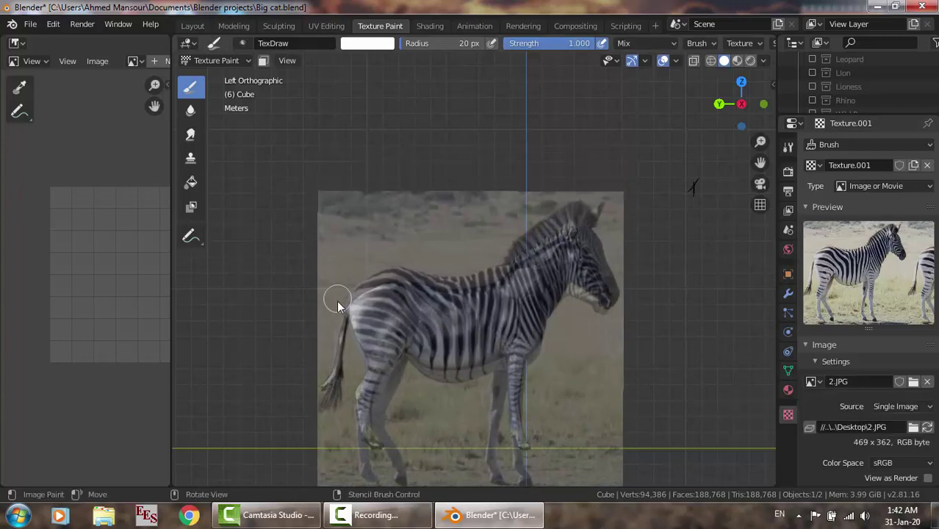
drag(345, 314, 340, 344)
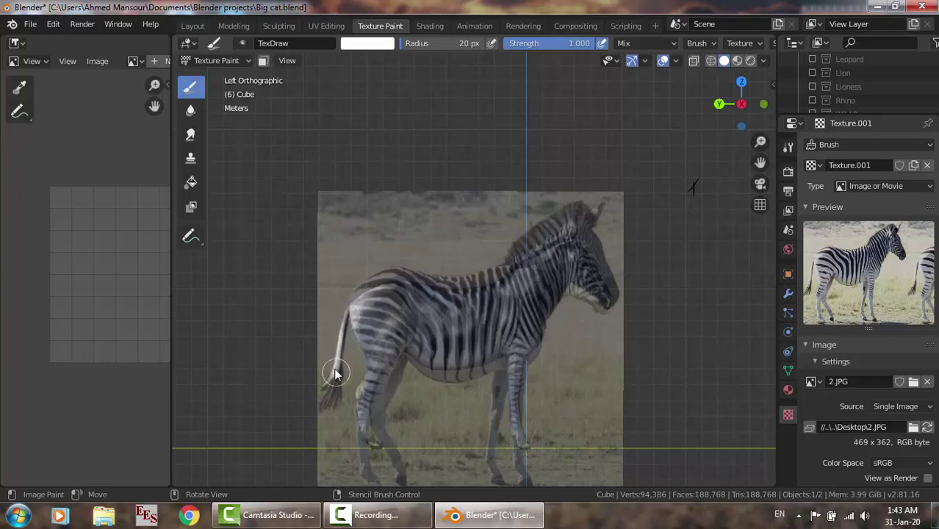
right_drag(335, 372, 337, 349)
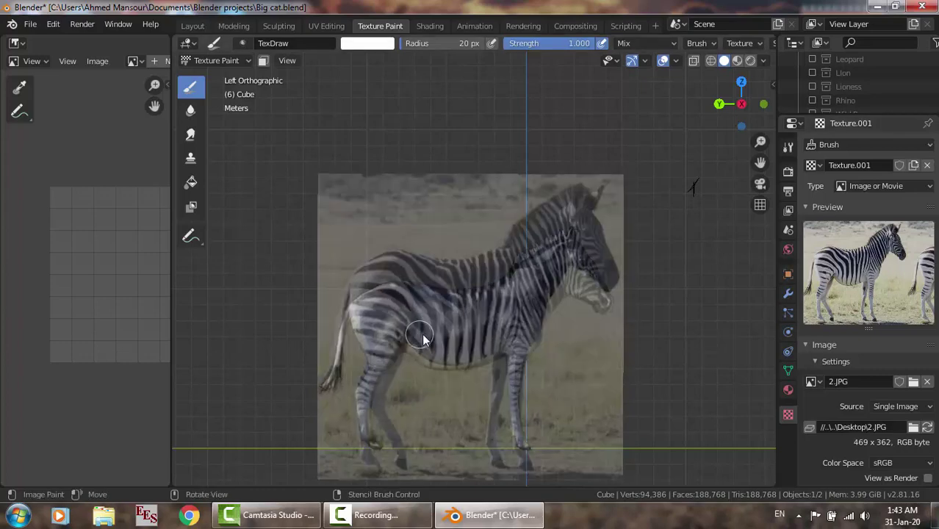
mouse_move(419, 336)
right_down()
mouse_move(434, 338)
mouse_move(430, 321)
mouse_move(434, 333)
right_up()
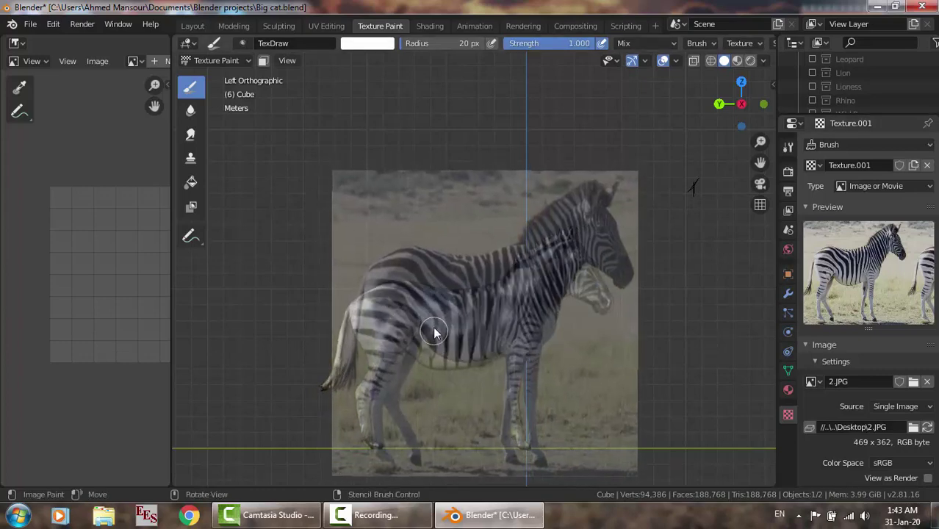
Nudge the 2.JPG stencil down-right and paint a stripe stroke onto the zebra.
mouse_move(434, 333)
middle_down()
mouse_move(449, 334)
mouse_move(435, 326)
middle_up()
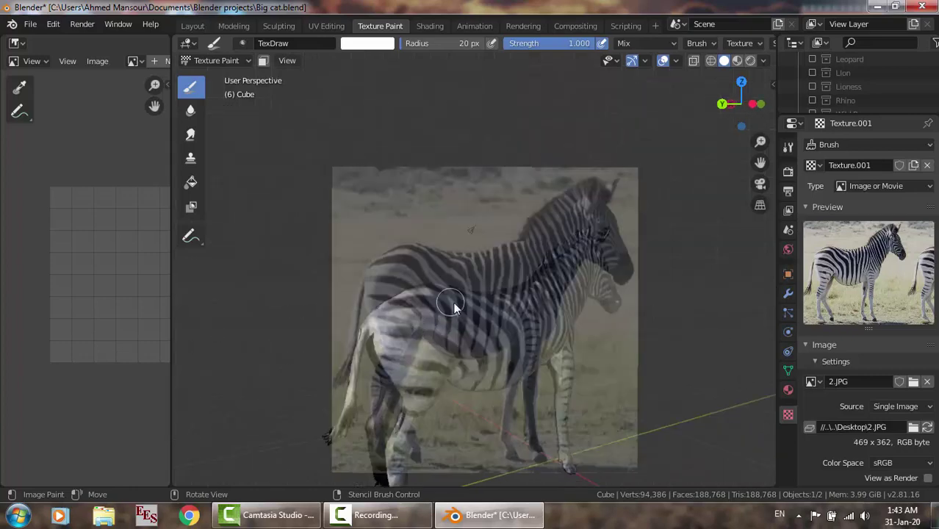
mouse_move(453, 307)
right_down()
mouse_move(453, 336)
mouse_move(478, 321)
right_up()
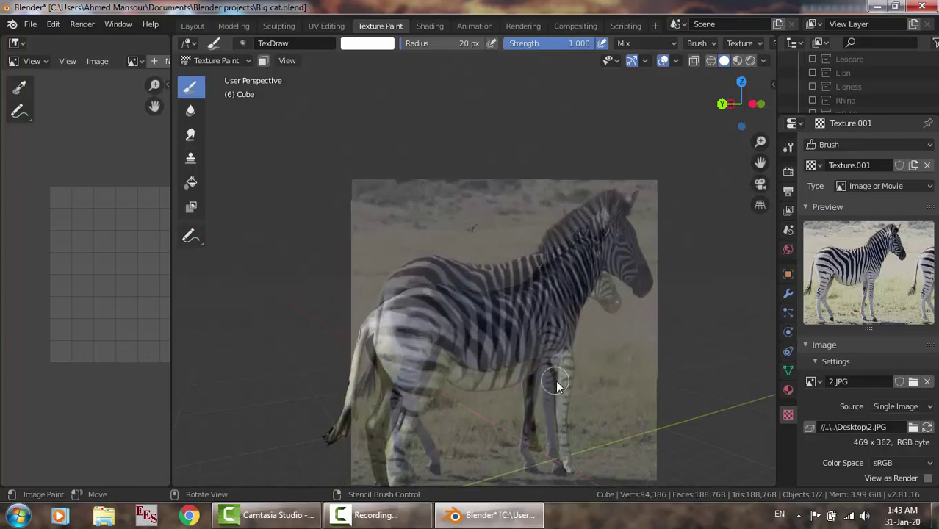
mouse_move(539, 375)
mouse_down()
mouse_move(623, 327)
mouse_move(535, 373)
mouse_move(532, 393)
mouse_up()
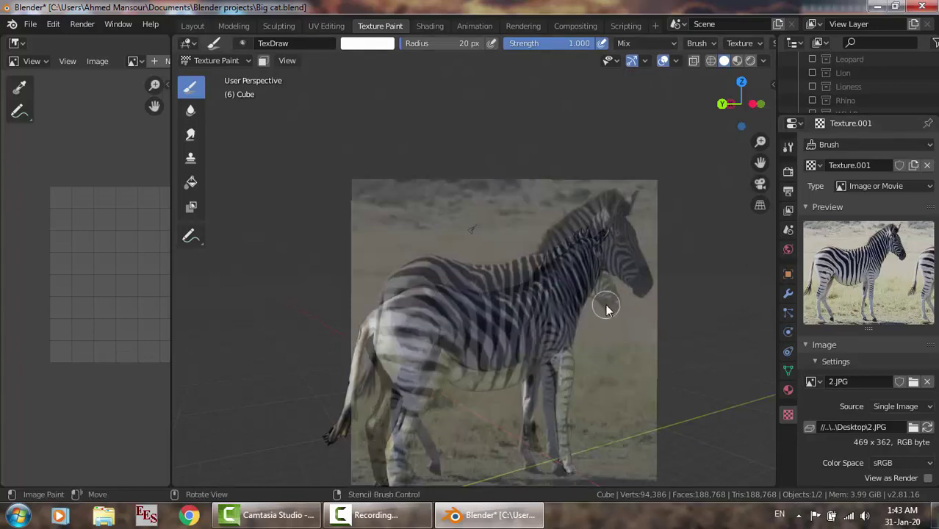
Enlarge the stencil beyond the model and slide it left to span tail to neck.
scroll(607, 305, down, 2)
middle_drag(604, 306, 575, 286)
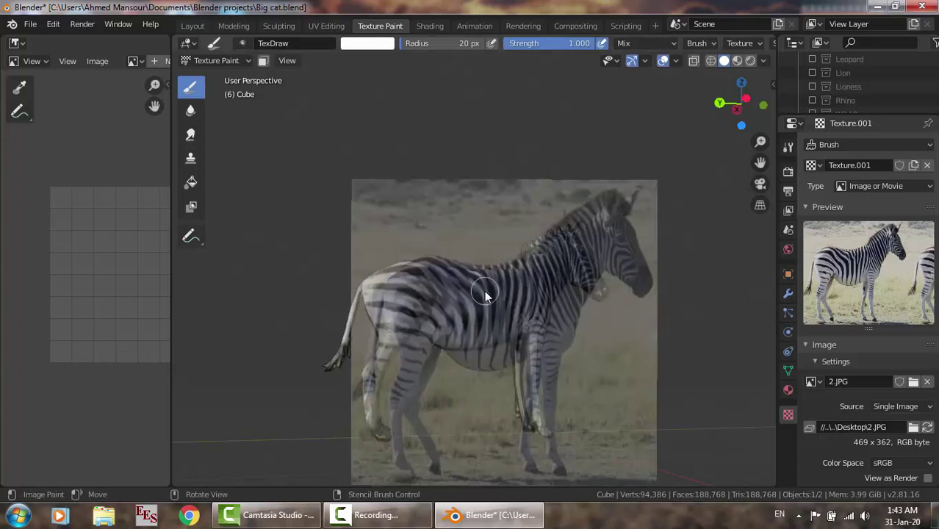
shift+right_drag(485, 291, 621, 229)
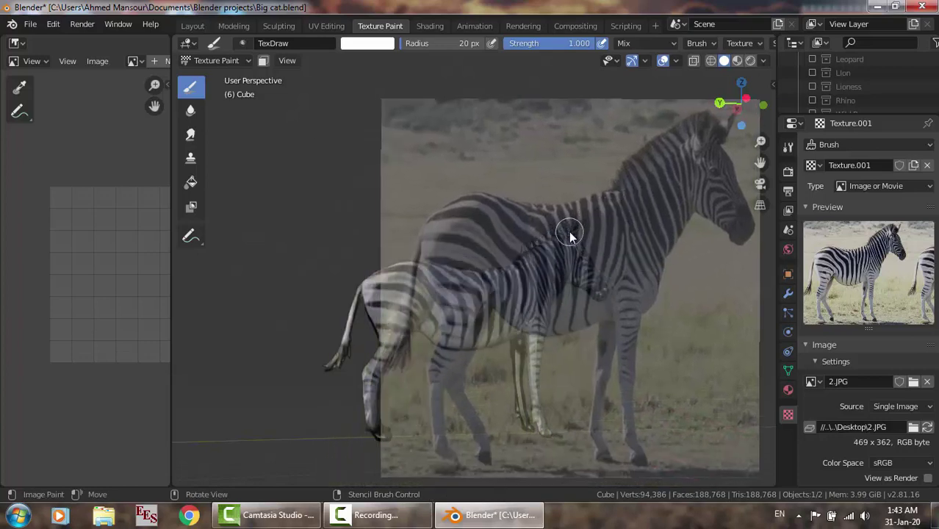
right_drag(622, 229, 482, 232)
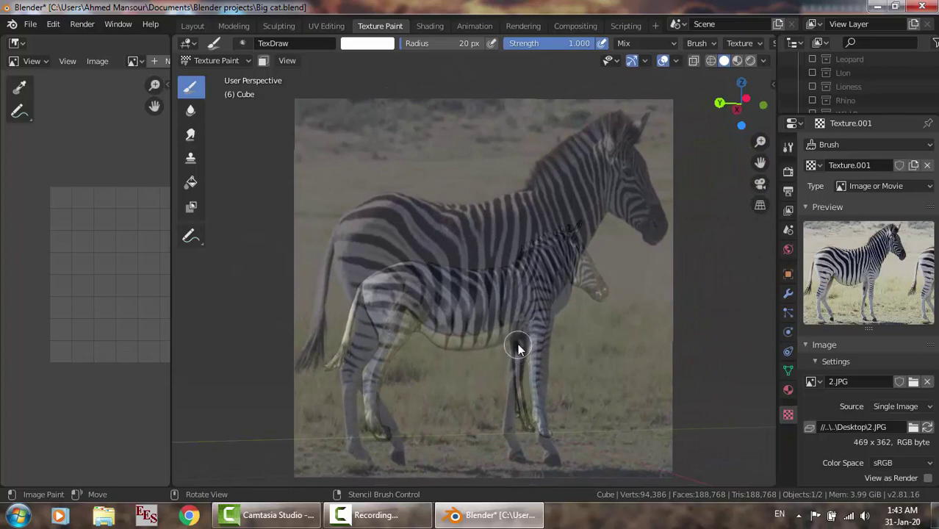
Align and resize the stencil over the zebra's body and paint its stripes on.
right_drag(510, 353, 494, 355)
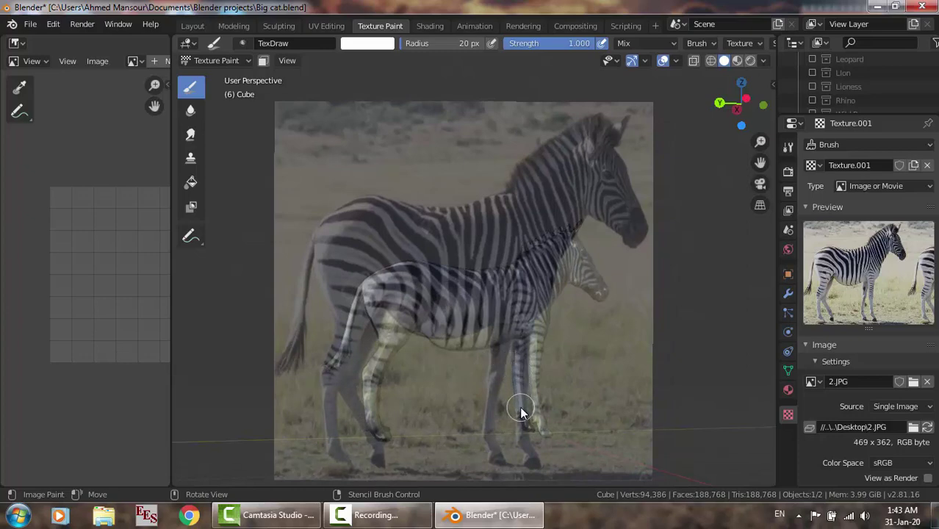
right_drag(520, 411, 516, 375)
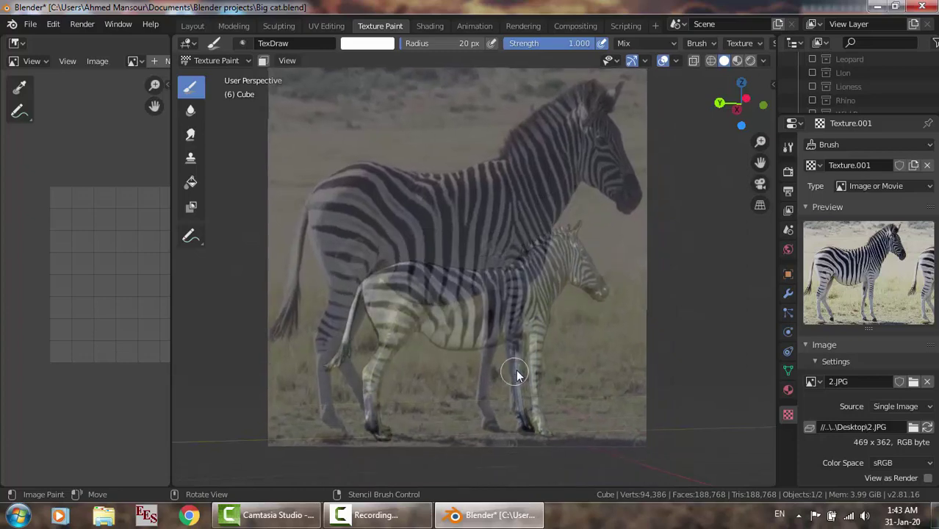
mouse_move(517, 375)
shift+right_down()
mouse_move(505, 381)
mouse_move(487, 356)
mouse_move(501, 395)
shift+right_up()
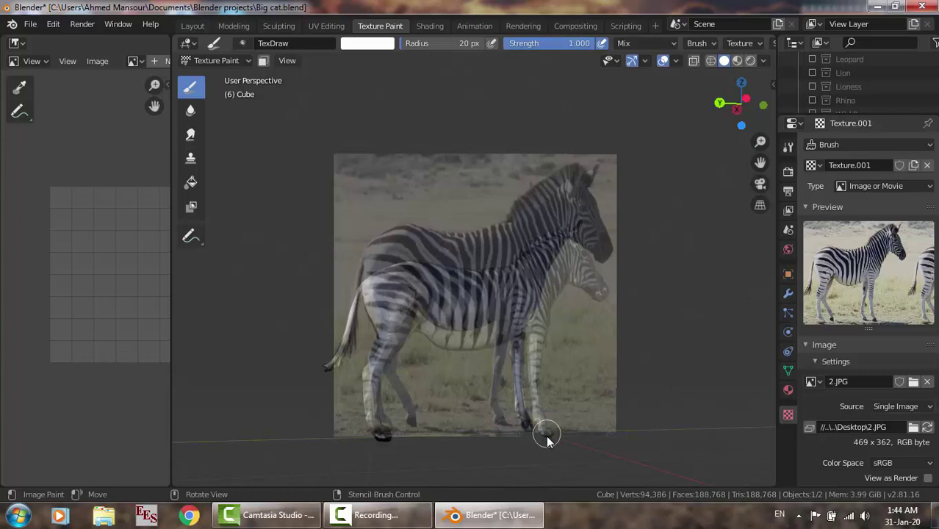
right_drag(546, 435, 573, 442)
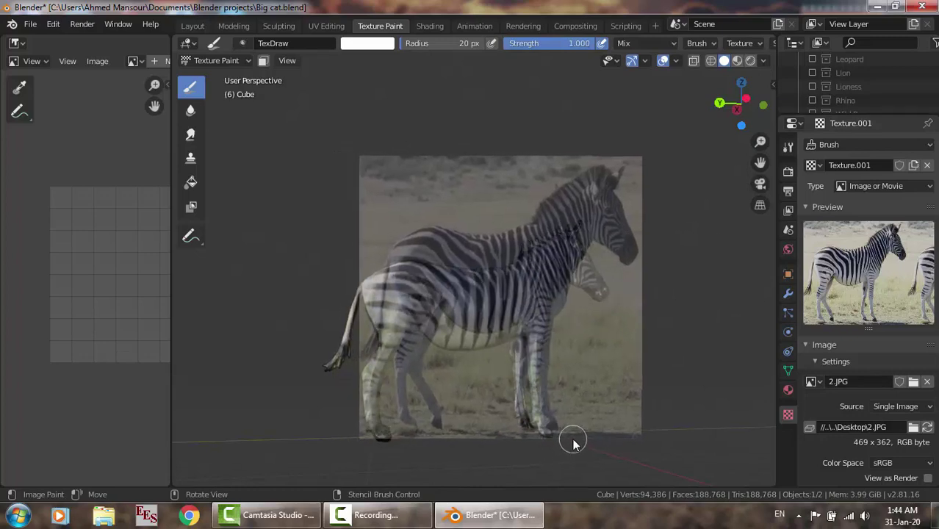
mouse_move(573, 442)
shift+right_down()
mouse_move(694, 349)
mouse_move(635, 315)
mouse_move(649, 322)
shift+right_up()
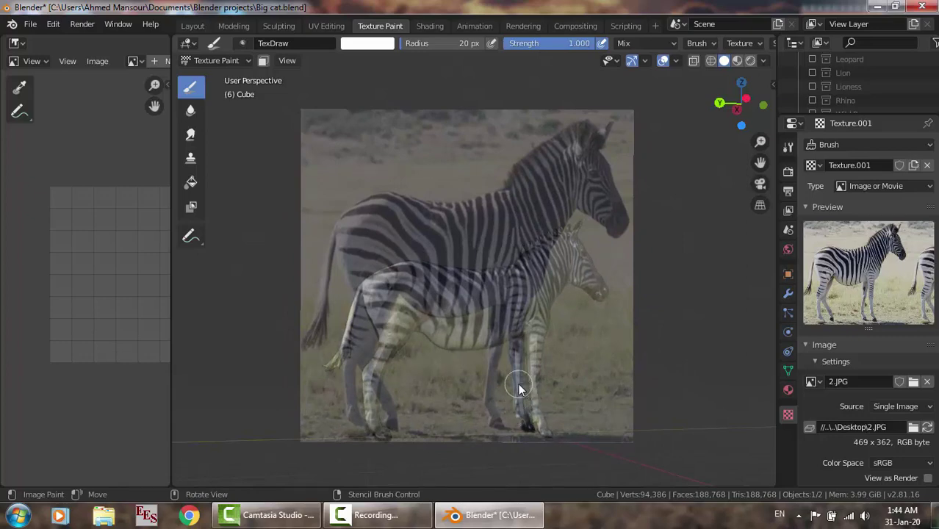
right_drag(519, 388, 519, 390)
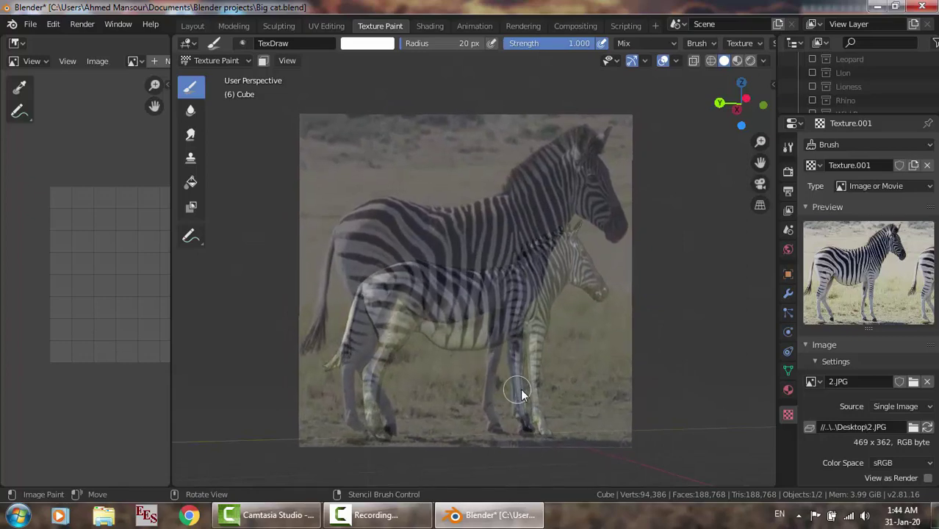
drag(519, 389, 552, 385)
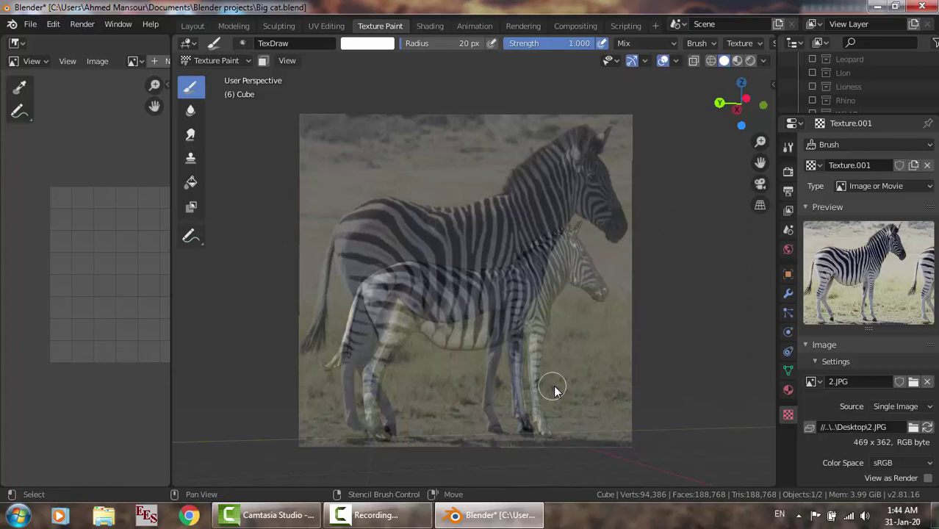
Enlarge the stencil photo and slide it right and down over the model's legs.
shift+right_drag(553, 385, 610, 350)
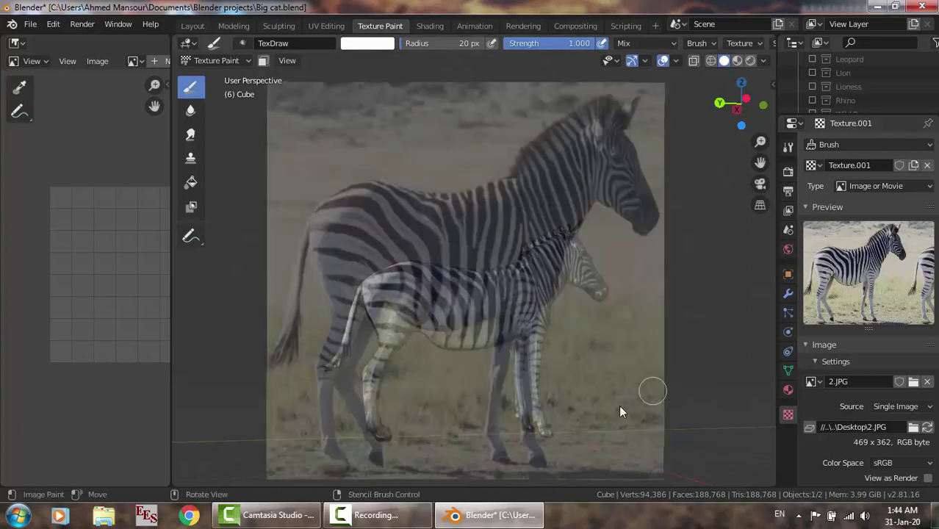
right_drag(538, 419, 531, 420)
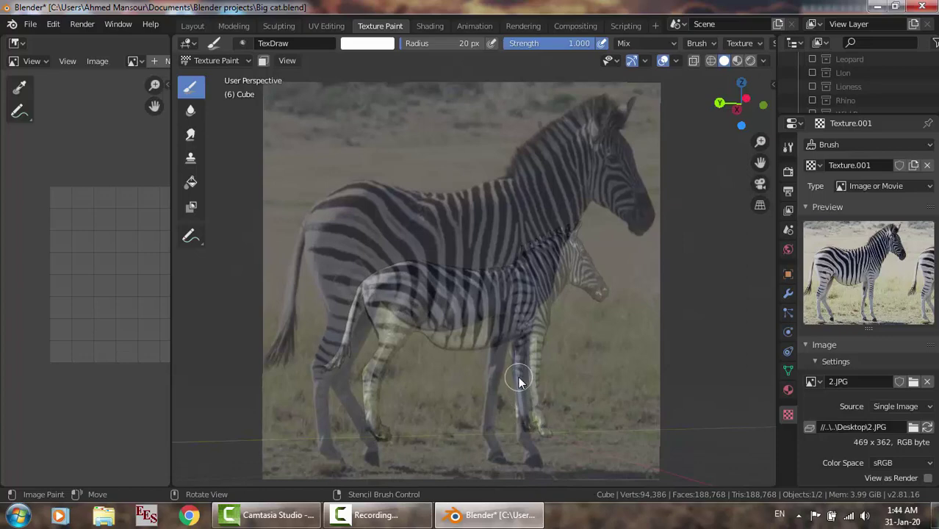
right_drag(518, 382, 552, 367)
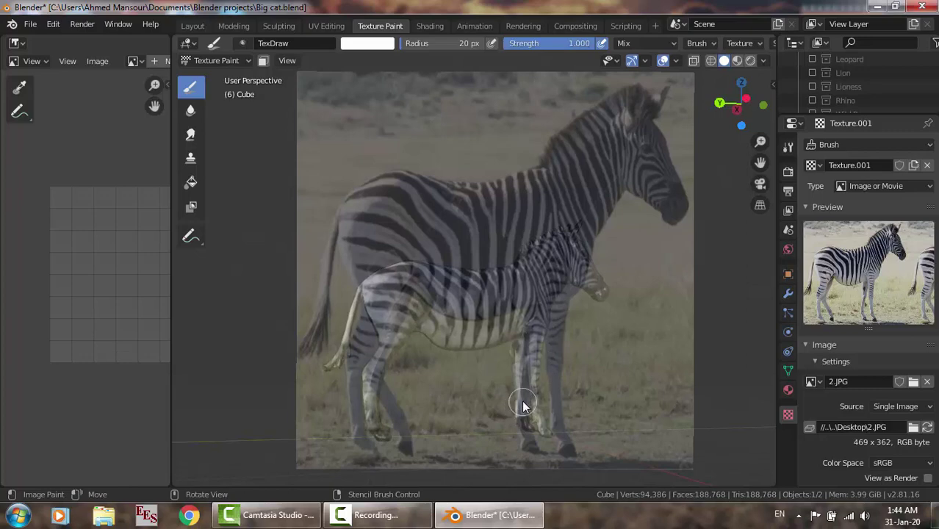
mouse_move(520, 398)
shift+right_down()
mouse_move(488, 377)
mouse_move(604, 413)
mouse_move(522, 337)
mouse_move(535, 326)
shift+right_up()
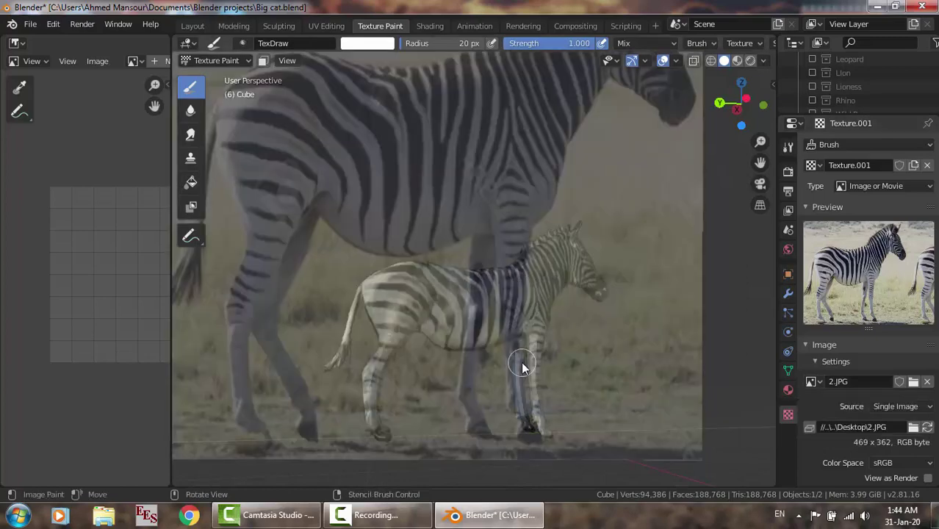
right_drag(524, 367, 656, 387)
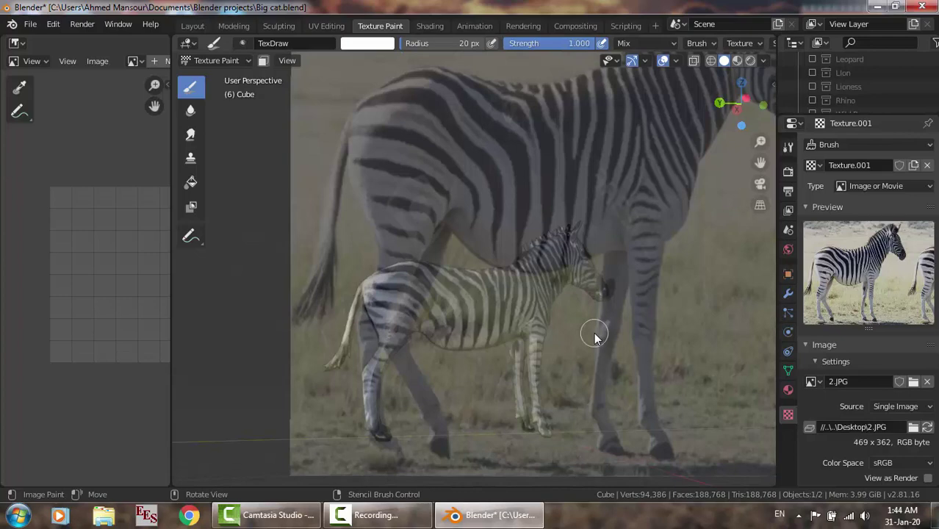
Shrink and nudge the stencil to fit the zebra's other side, then view its striped rear.
mouse_move(596, 337)
middle_down()
mouse_move(680, 344)
mouse_move(669, 324)
mouse_move(649, 337)
middle_up()
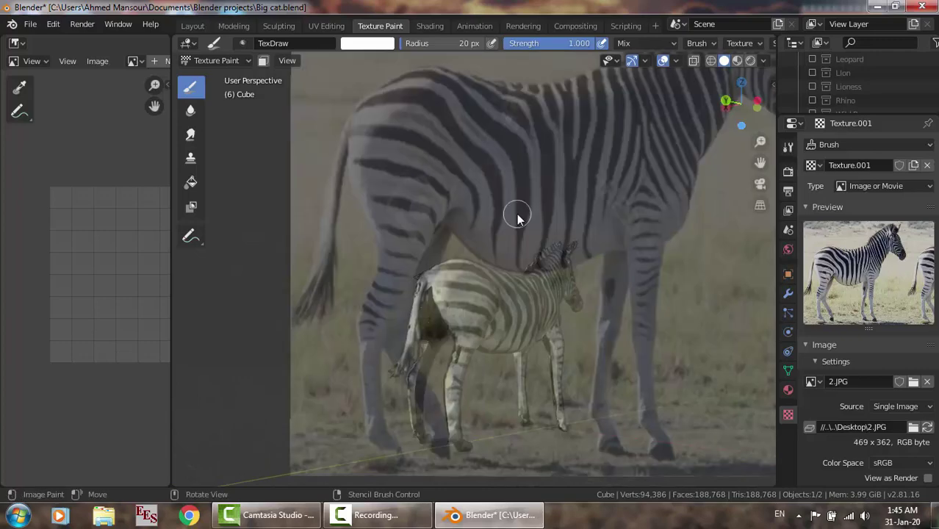
mouse_move(518, 213)
shift+right_down()
mouse_move(556, 258)
mouse_move(504, 212)
shift+right_up()
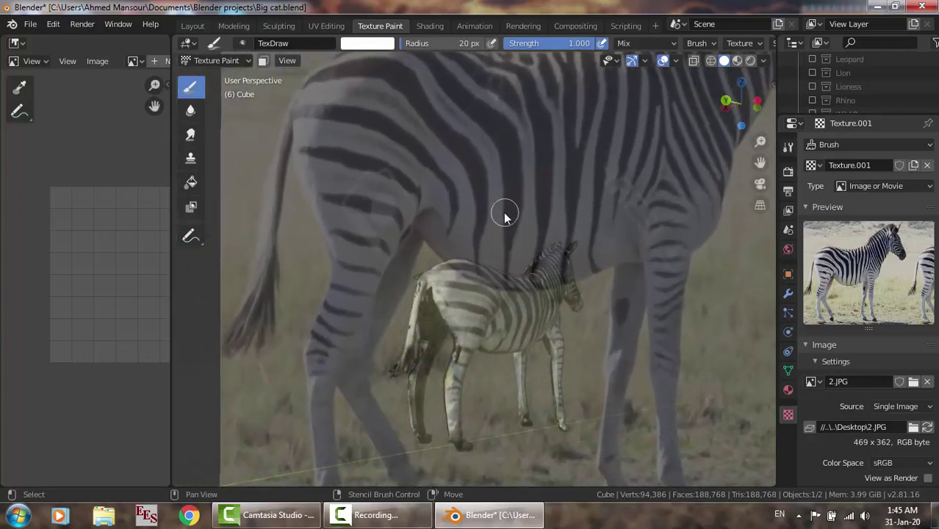
mouse_move(335, 121)
shift+right_down()
mouse_move(461, 233)
mouse_move(426, 325)
mouse_move(417, 357)
mouse_move(426, 357)
shift+right_up()
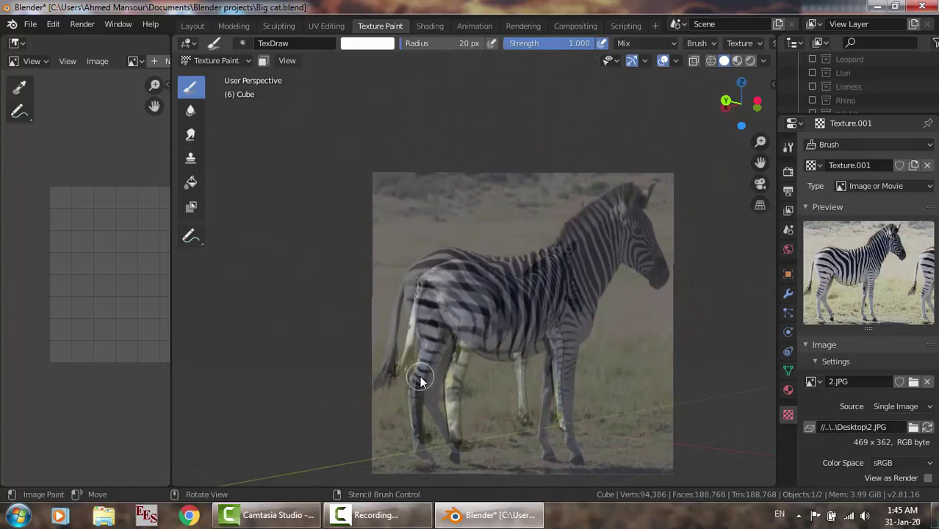
right_drag(420, 381, 417, 380)
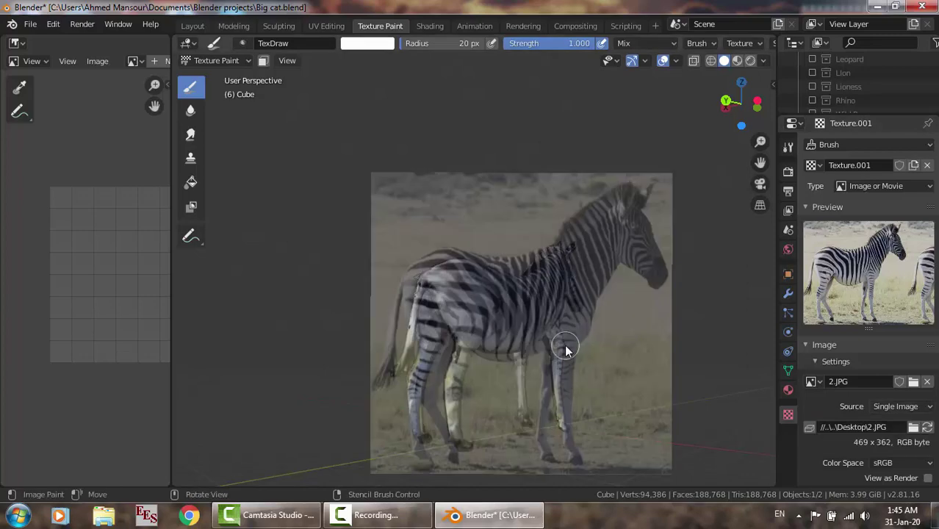
middle_drag(596, 343, 739, 357)
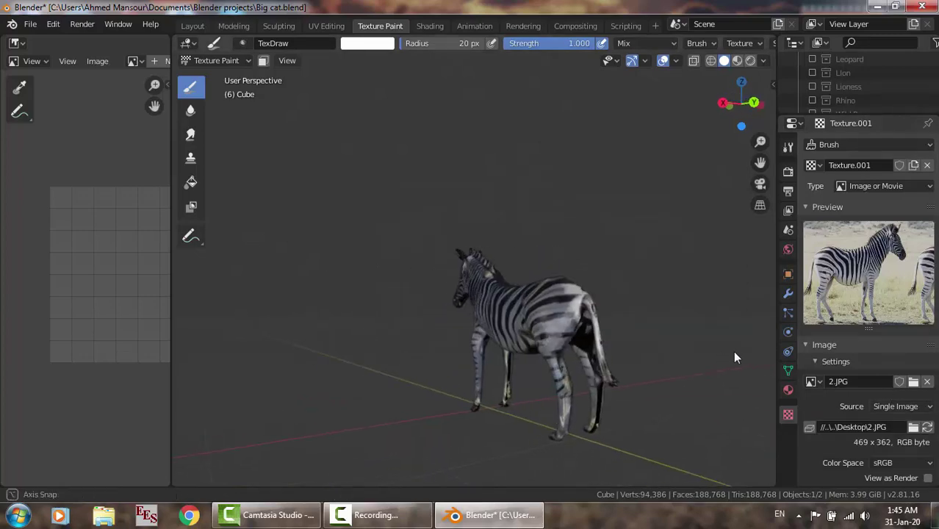
Unlink 2.JPG and load 1.jpg from the Desktop as the stencil image.
click(927, 382)
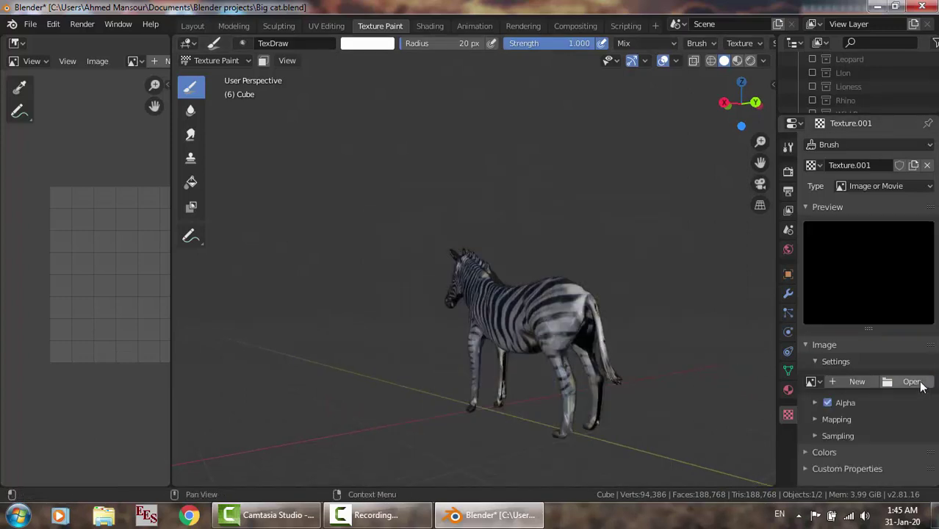
click(923, 382)
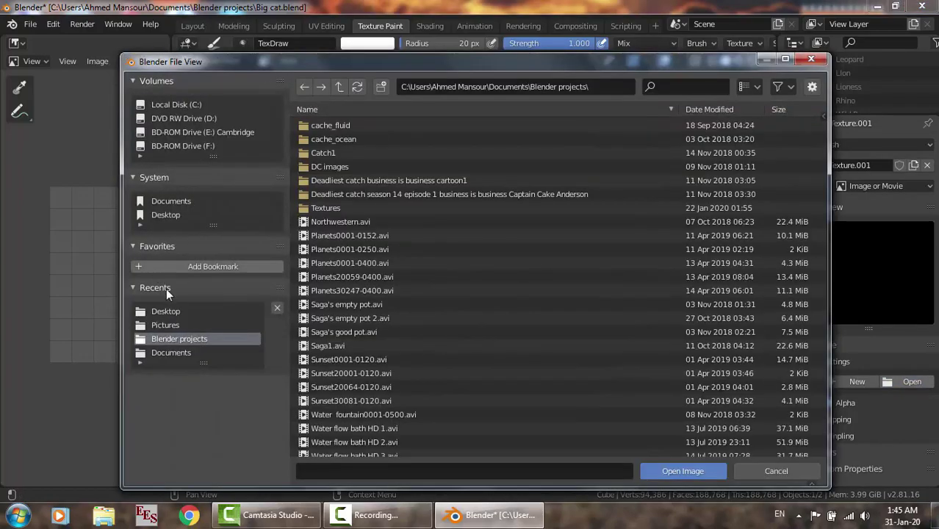
click(171, 313)
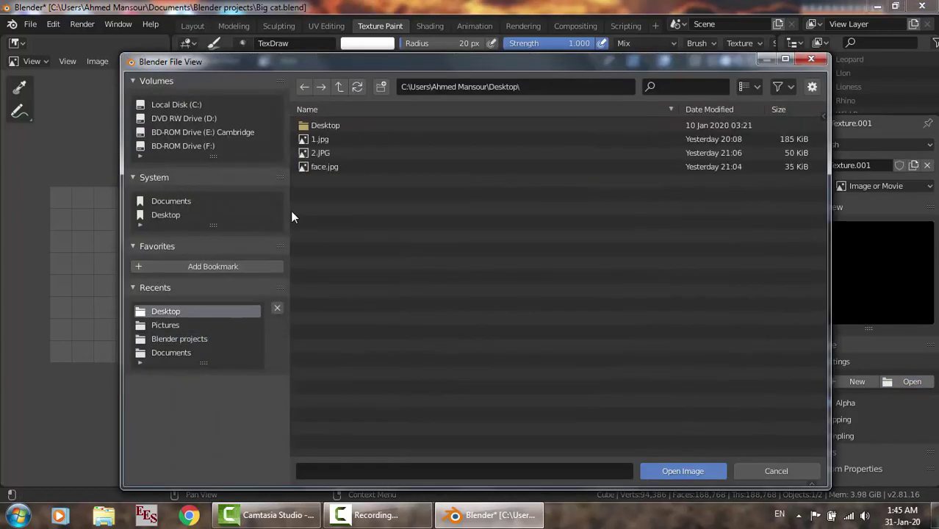
double_click(330, 140)
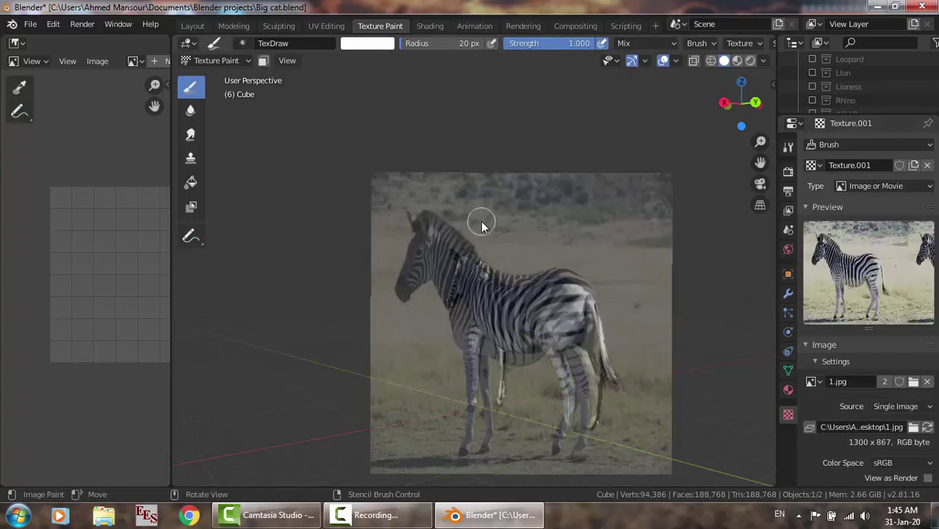
Shift the 1.jpg stencil right and down until its rump and hind legs match the model.
right_drag(481, 226, 499, 223)
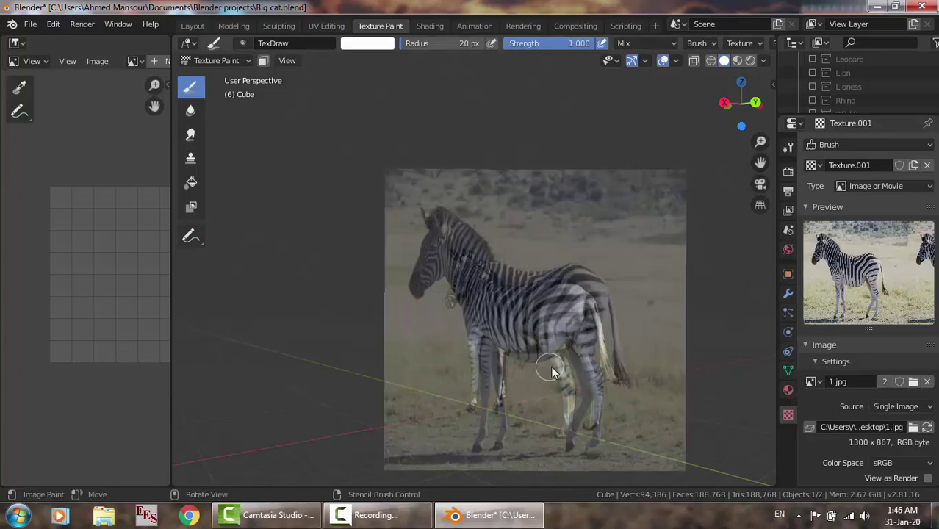
right_drag(548, 369, 553, 371)
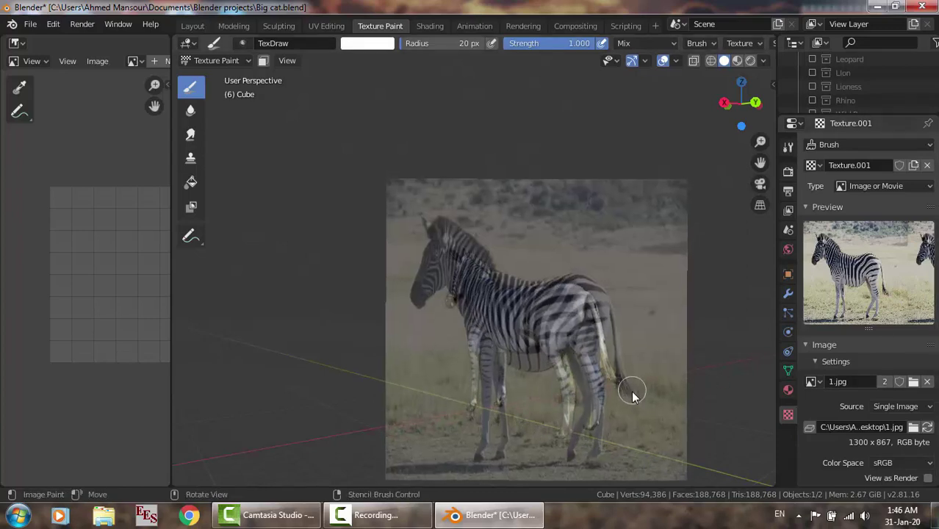
right_drag(632, 388, 630, 401)
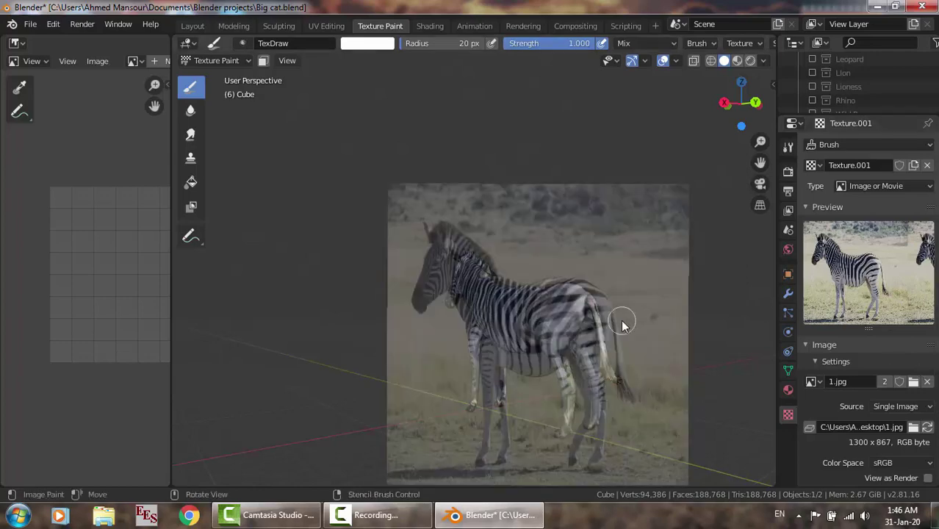
From the bottom view, position the stencil and paint stripes onto the zebra's underside.
click(743, 124)
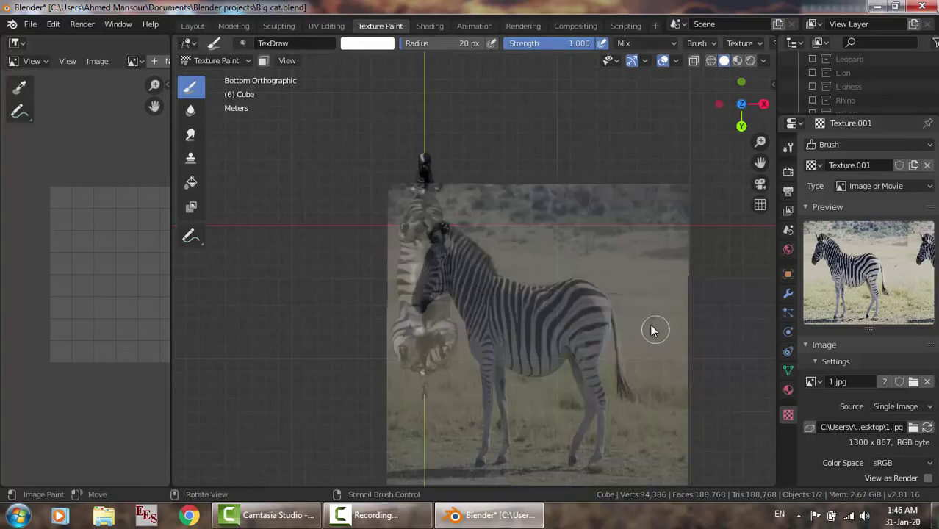
right_drag(654, 330, 556, 273)
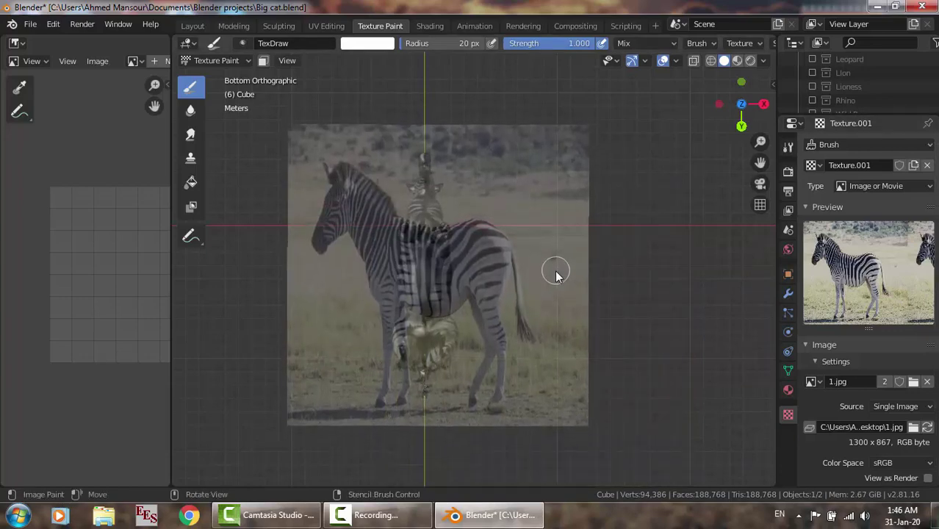
mouse_move(556, 274)
right_down()
mouse_move(554, 304)
mouse_move(502, 347)
right_up()
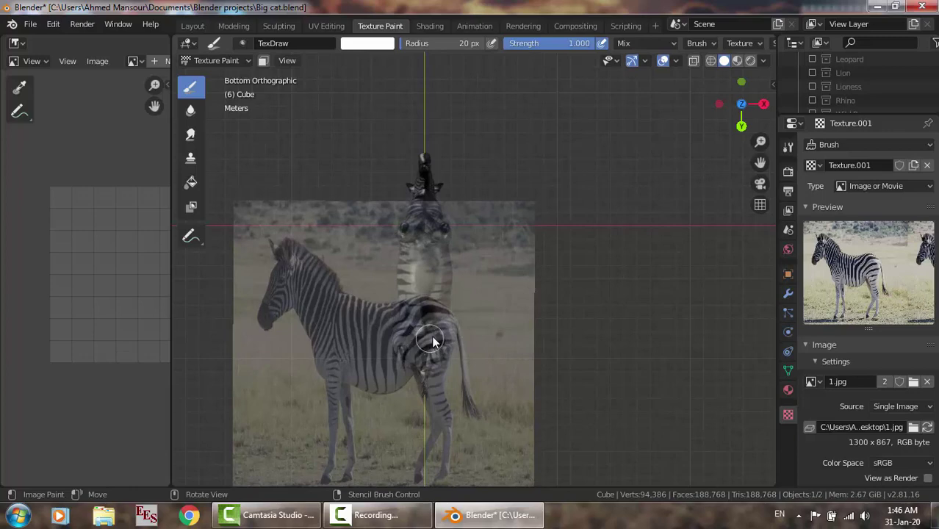
drag(420, 333, 440, 344)
Switch to top view and lay the stencil's zebra back over the model's spine.
right_drag(434, 322, 452, 272)
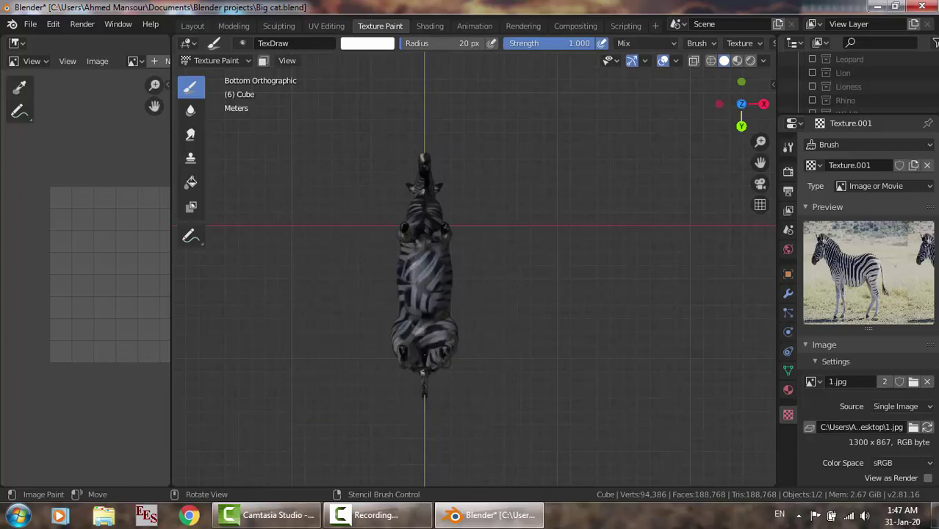
click(741, 82)
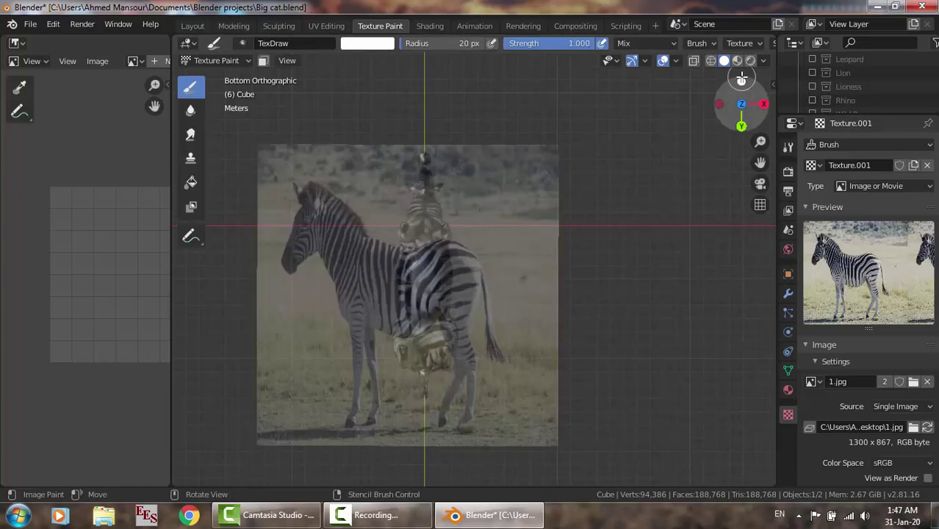
click(742, 80)
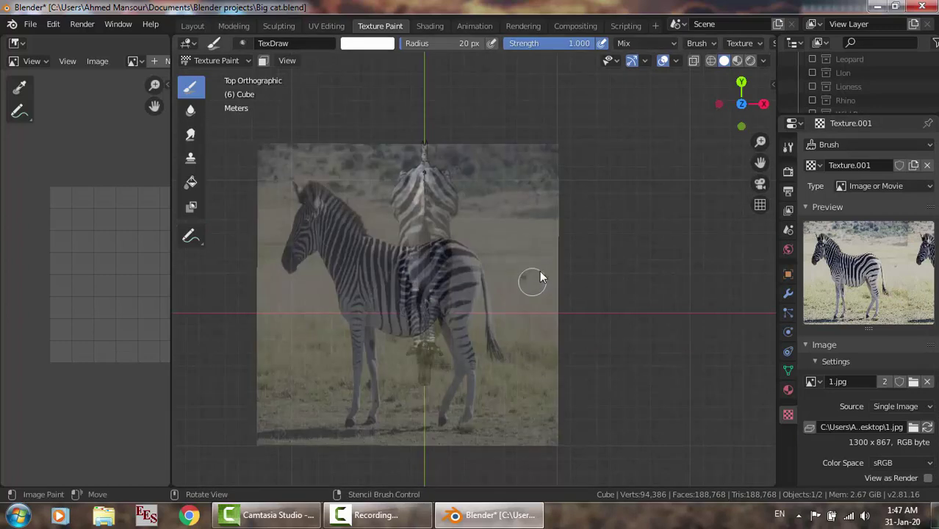
right_drag(531, 280, 562, 249)
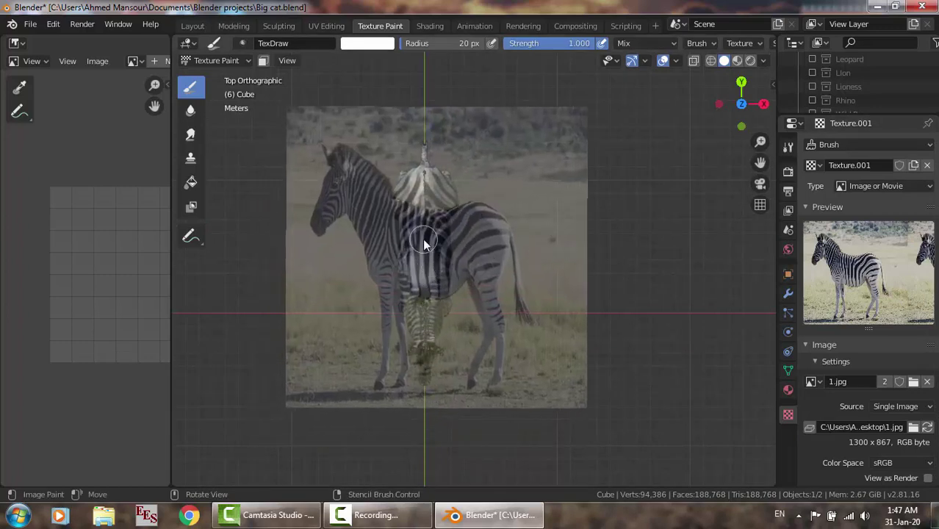
right_drag(423, 238, 424, 220)
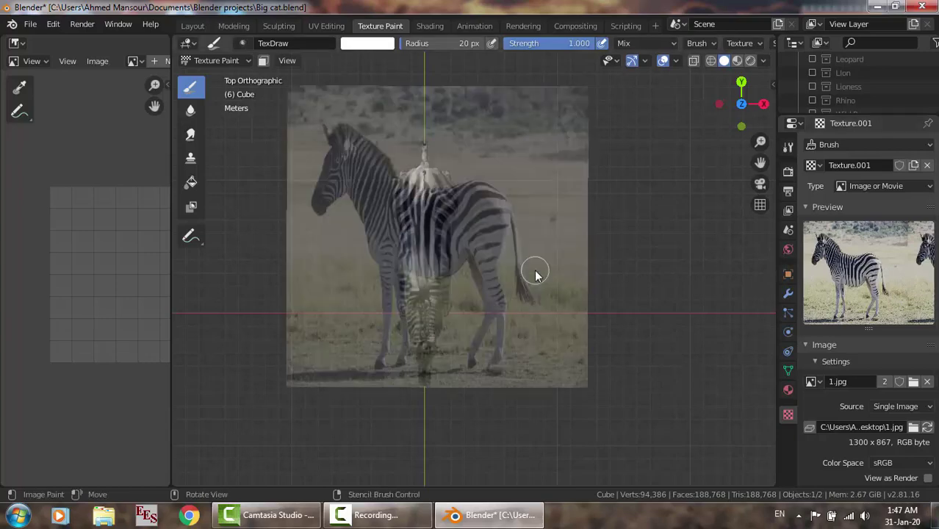
key(KP_3)
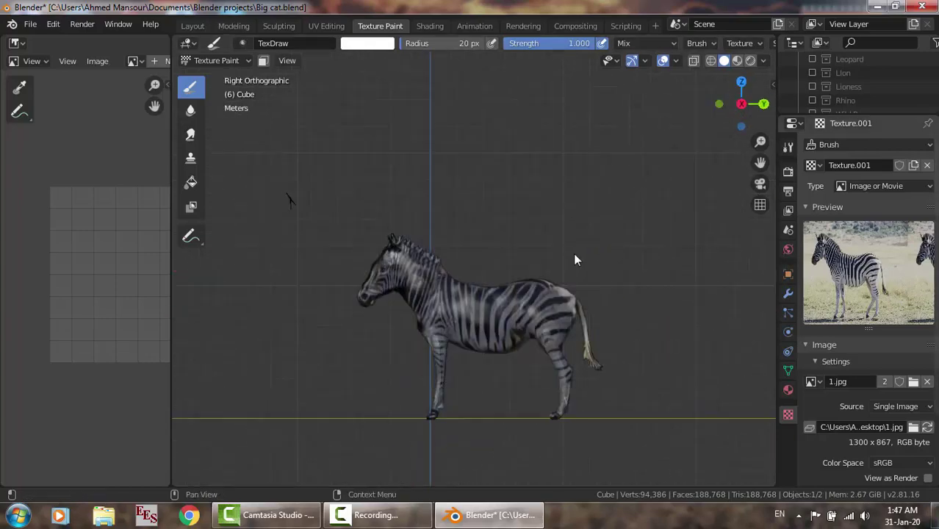
mouse_move(538, 253)
middle_down()
mouse_move(590, 259)
mouse_move(606, 318)
mouse_move(620, 296)
mouse_move(644, 288)
mouse_move(635, 281)
mouse_move(648, 263)
mouse_move(668, 265)
mouse_move(650, 260)
mouse_move(596, 286)
mouse_move(587, 300)
mouse_move(621, 331)
mouse_move(591, 370)
mouse_move(627, 295)
mouse_move(586, 264)
mouse_move(608, 260)
mouse_move(600, 255)
mouse_move(568, 266)
mouse_move(612, 255)
middle_up()
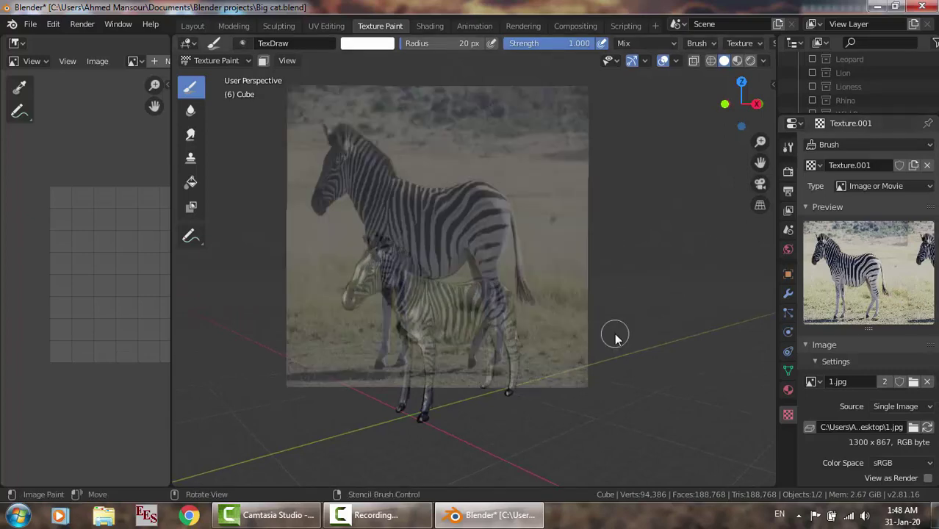
mouse_move(615, 337)
middle_down()
mouse_move(724, 325)
mouse_move(706, 322)
middle_up()
right_drag(702, 365, 698, 431)
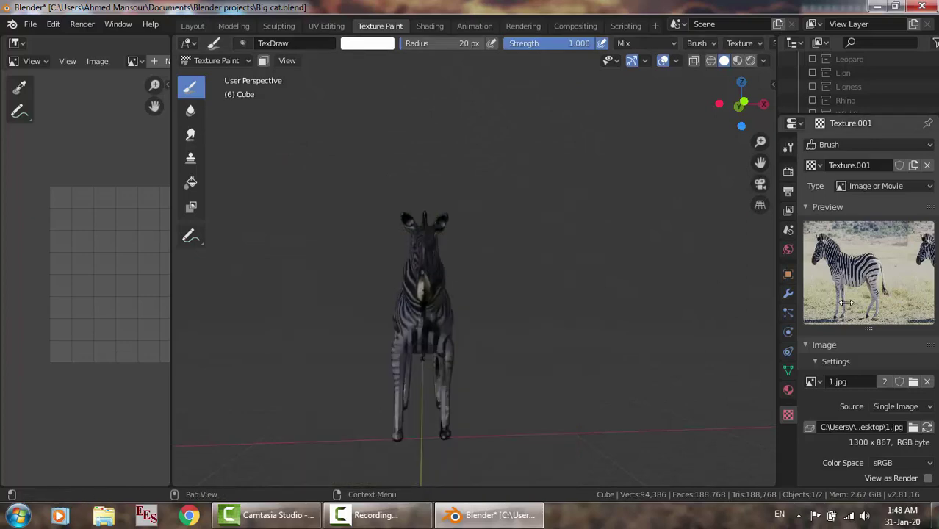
mouse_move(526, 334)
middle_down()
mouse_move(558, 340)
mouse_move(592, 325)
middle_up()
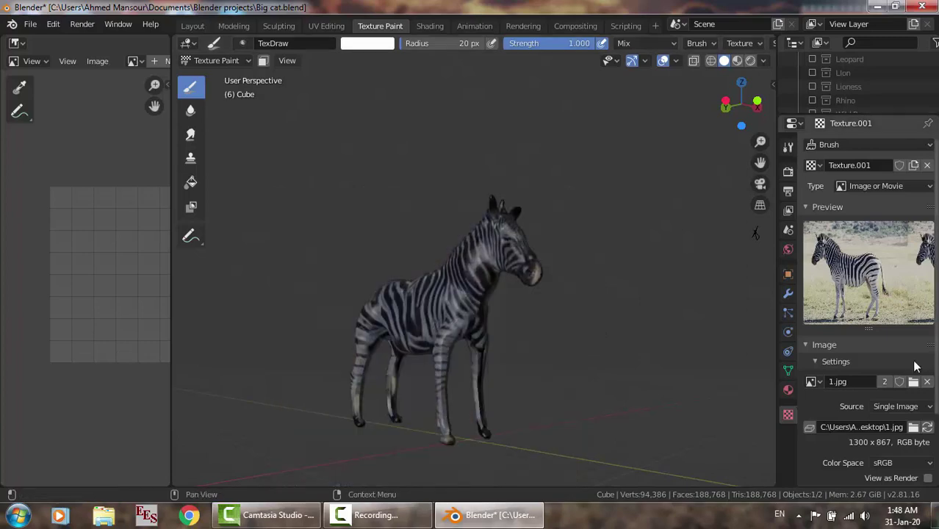
Enlarge and slide the stencil to paint stripes down the zebra's front and lower legs.
mouse_move(534, 346)
shift+right_down()
mouse_move(654, 281)
mouse_move(658, 270)
shift+right_up()
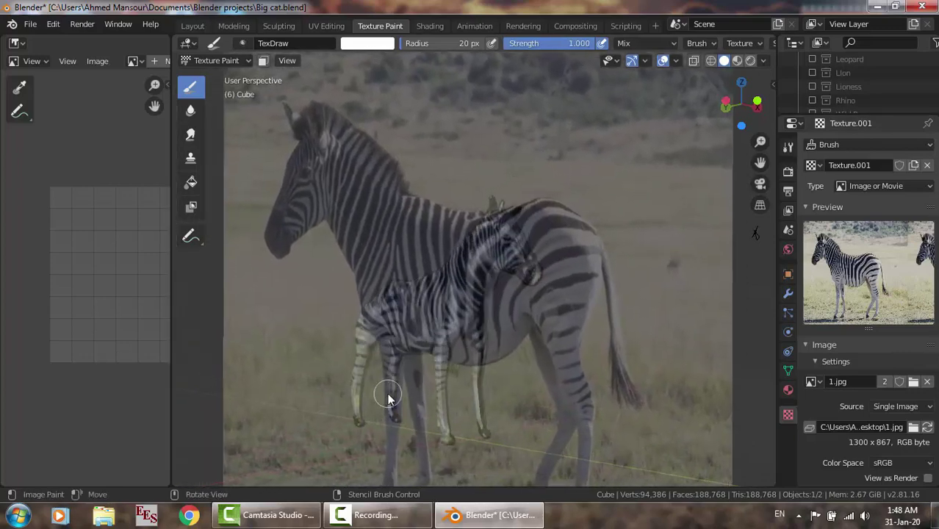
drag(393, 399, 393, 365)
right_drag(373, 363, 352, 361)
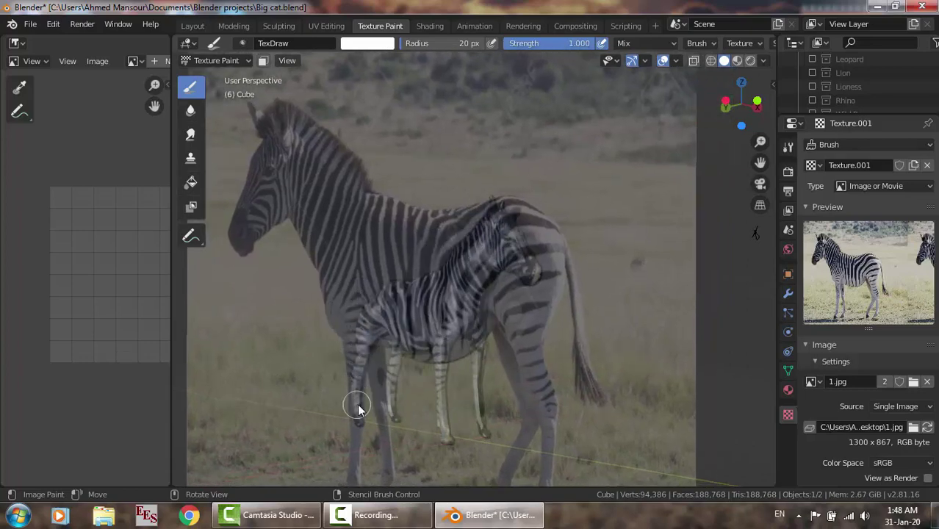
drag(358, 409, 360, 360)
right_drag(472, 419, 528, 420)
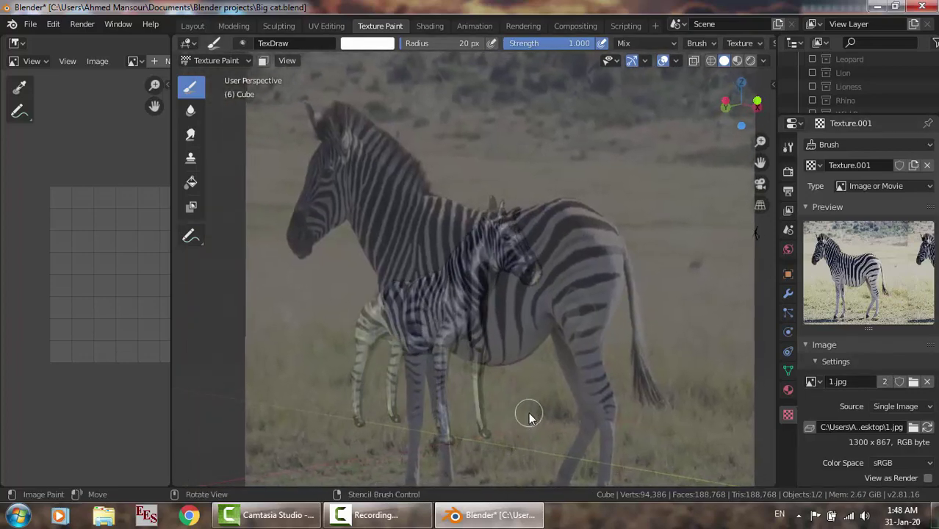
right_drag(451, 361, 483, 355)
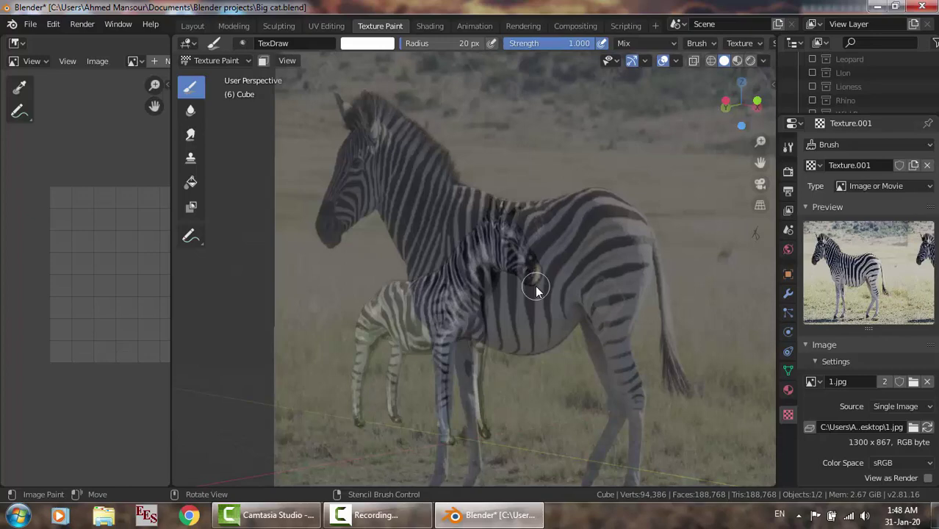
right_drag(536, 285, 572, 283)
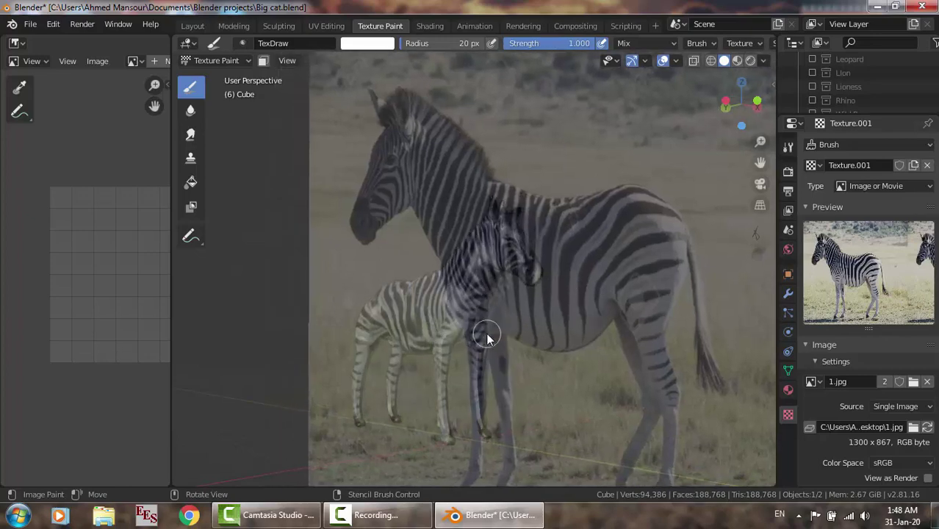
drag(478, 335, 480, 408)
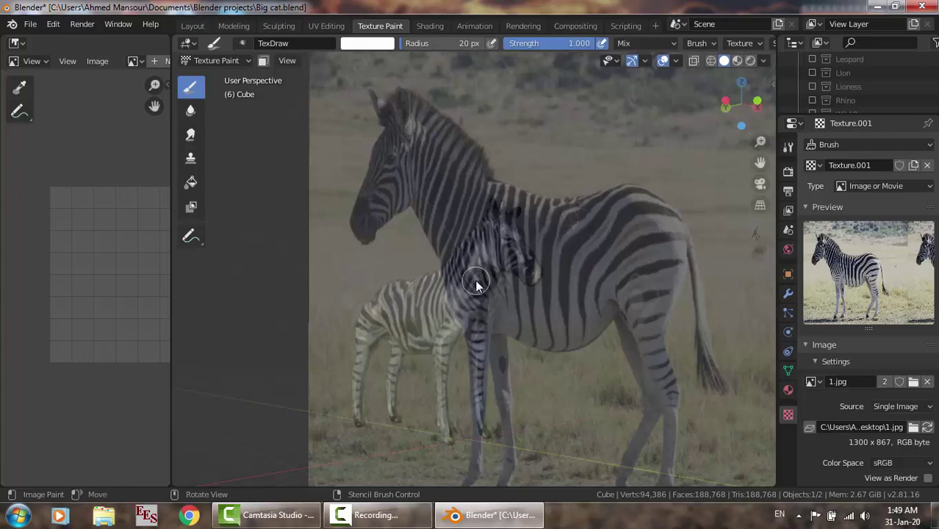
Shrink the stencil and unlink 1.jpg from the brush texture.
middle_drag(476, 283, 332, 304)
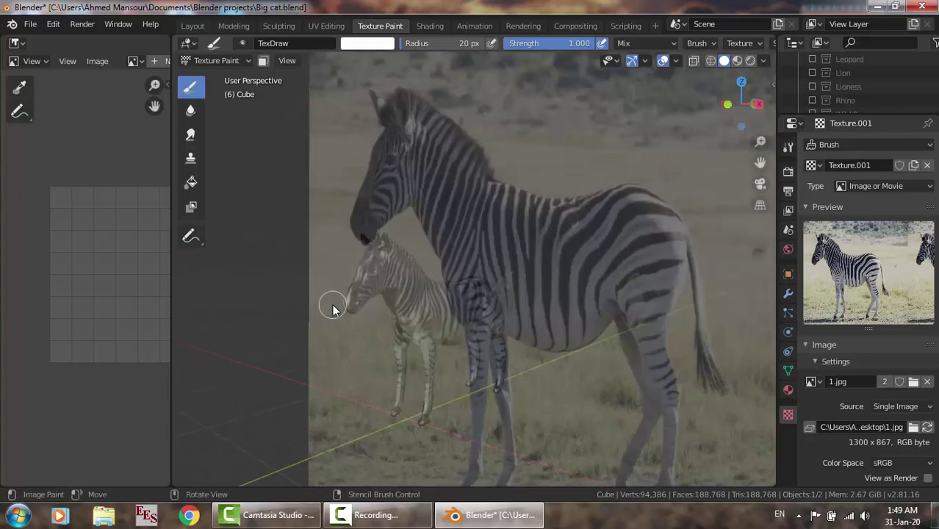
mouse_move(290, 157)
shift+right_down()
mouse_move(405, 239)
mouse_move(336, 254)
mouse_move(297, 277)
shift+right_up()
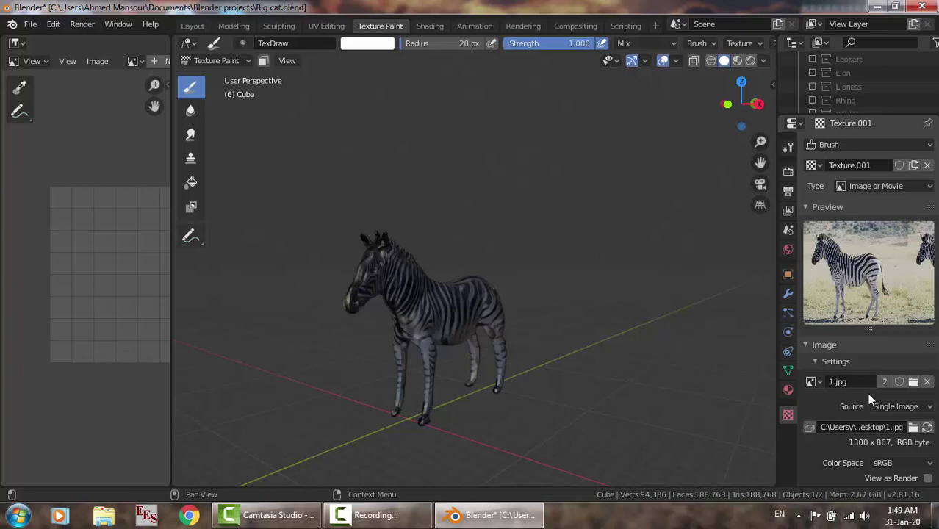
click(926, 382)
Load face.jpg from the Desktop as the brush's stencil image.
click(915, 382)
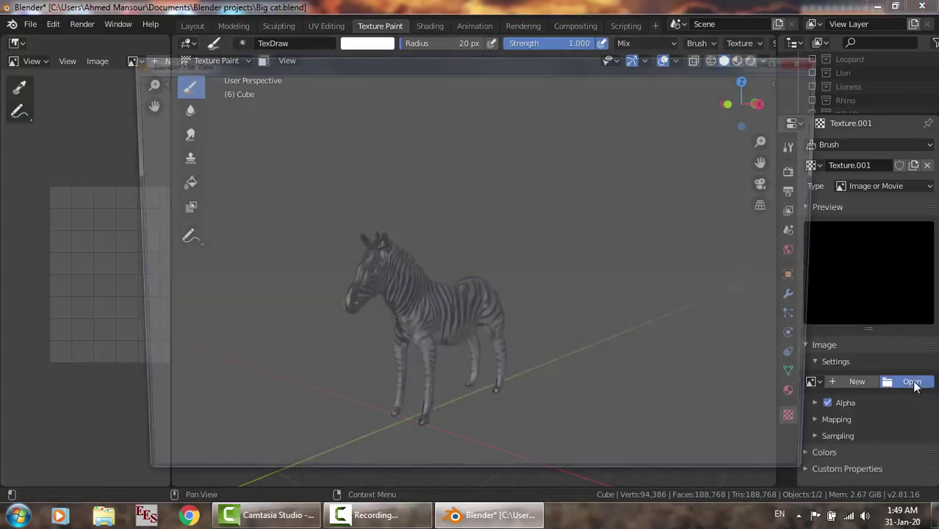
click(168, 310)
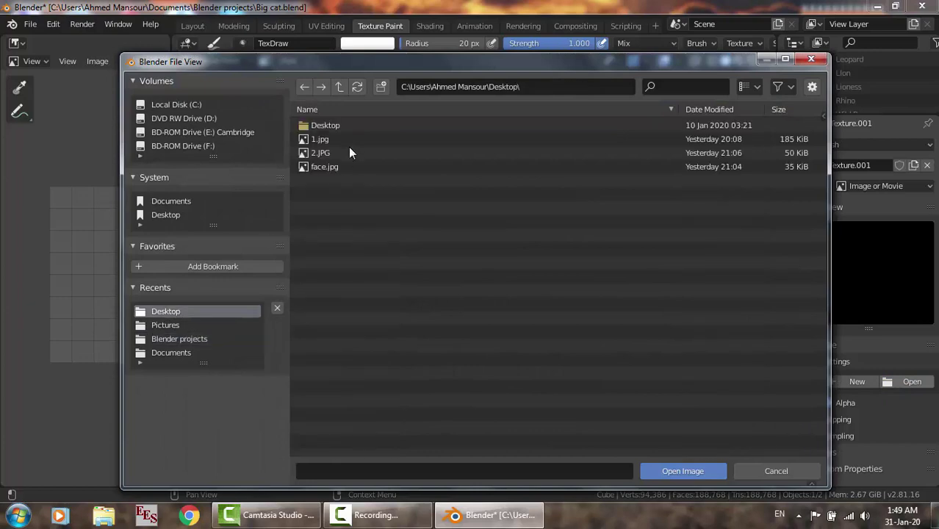
double_click(323, 167)
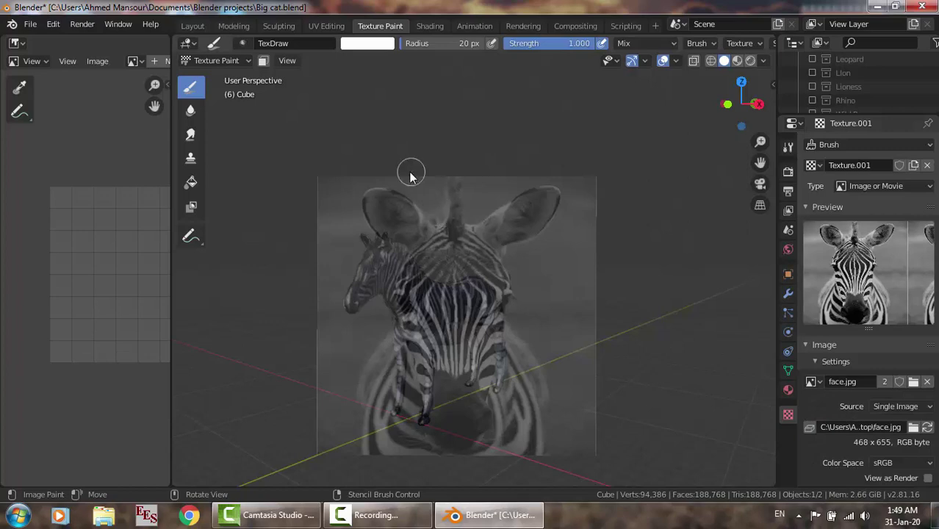
Scale the face.jpg stencil down to the model's size and switch to front orthographic view.
shift+right_drag(414, 178, 466, 246)
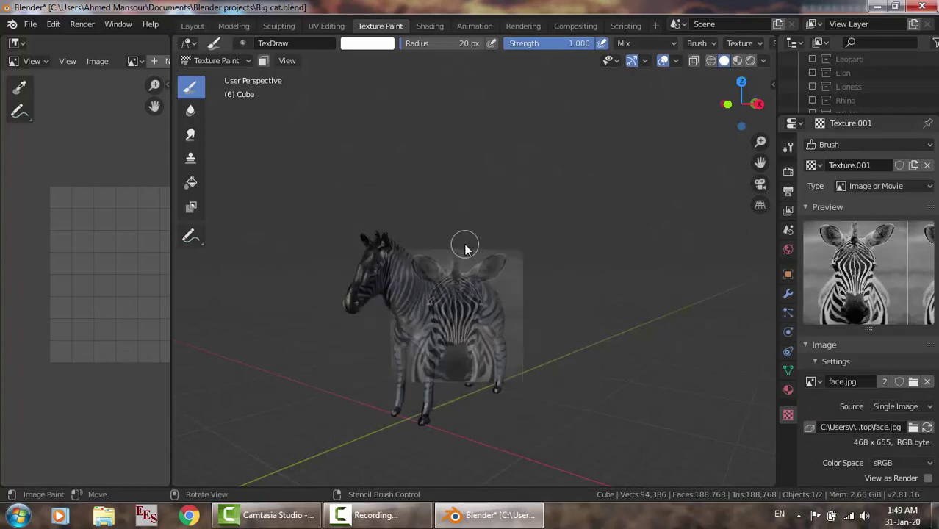
key(KP_1)
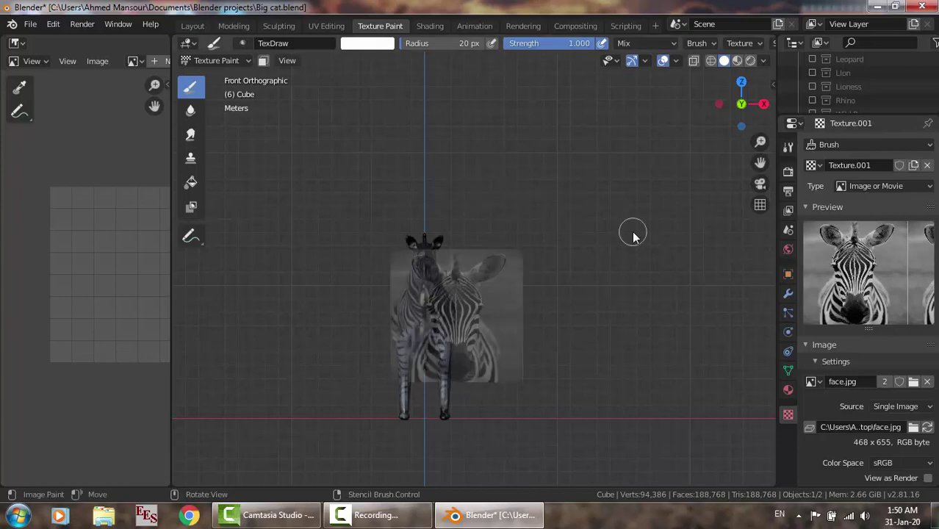
In front view, shrink and move the face stencil onto the zebra's face.
mouse_move(628, 227)
middle_down()
mouse_move(621, 214)
mouse_move(634, 223)
middle_up()
key(KP_1)
scroll(499, 231, up, 2)
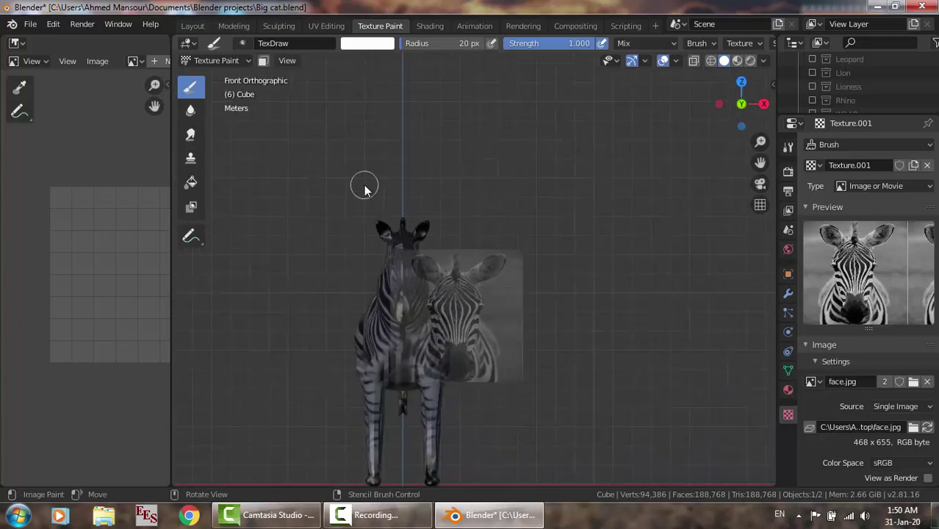
right_drag(365, 191, 331, 158)
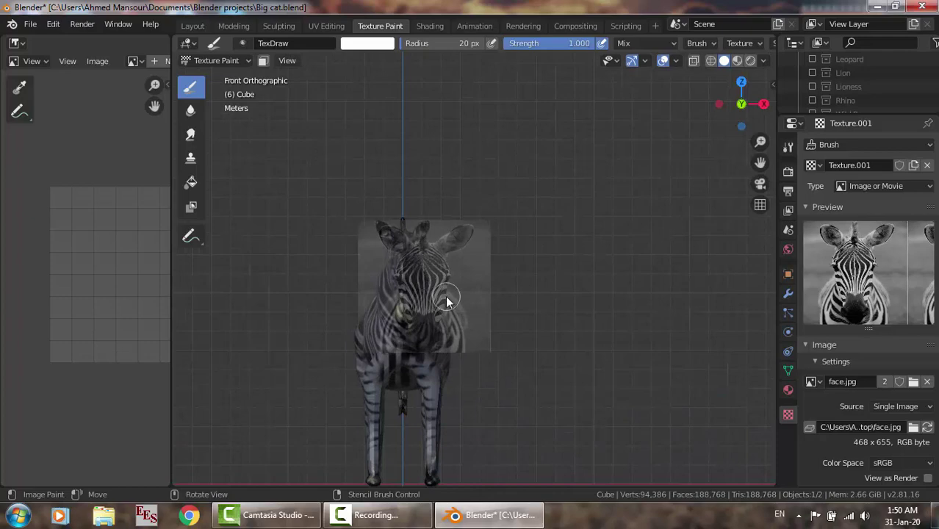
right_drag(446, 295, 422, 246)
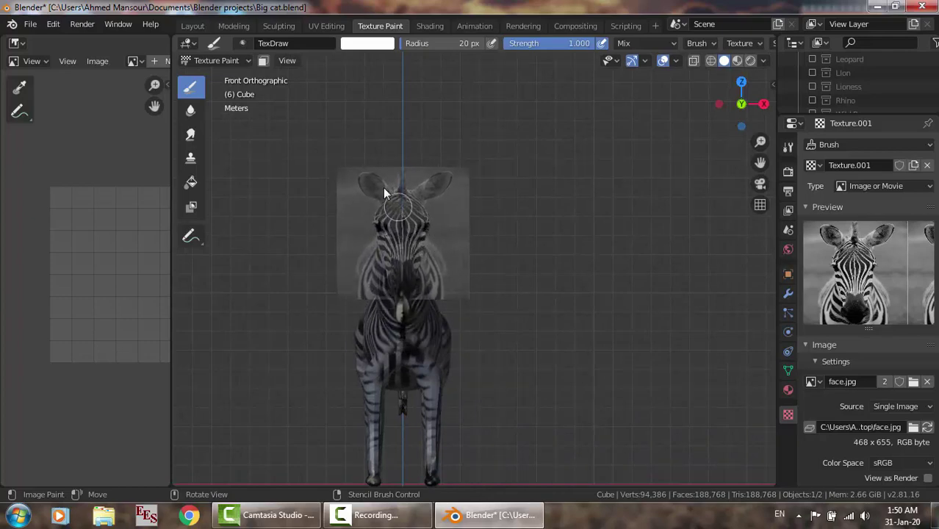
shift+right_drag(383, 186, 402, 212)
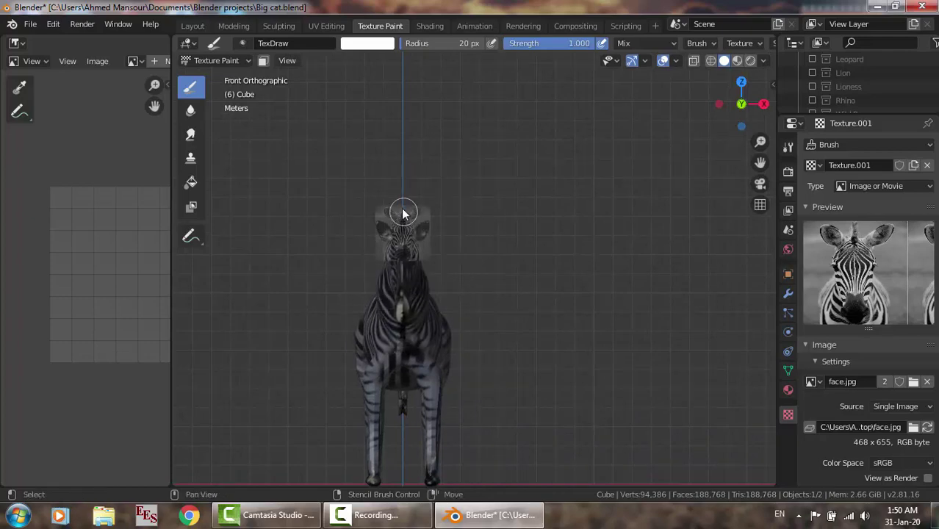
scroll(401, 208, up, 3)
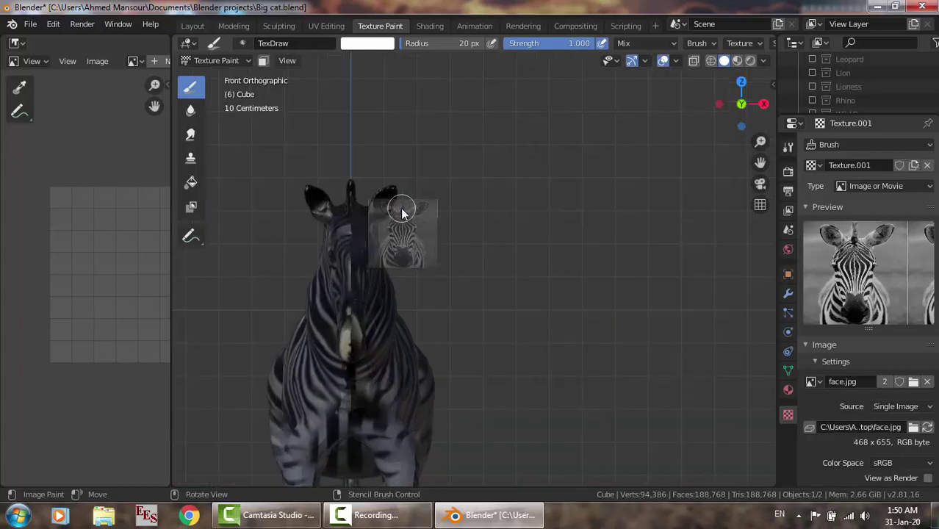
right_drag(401, 208, 351, 231)
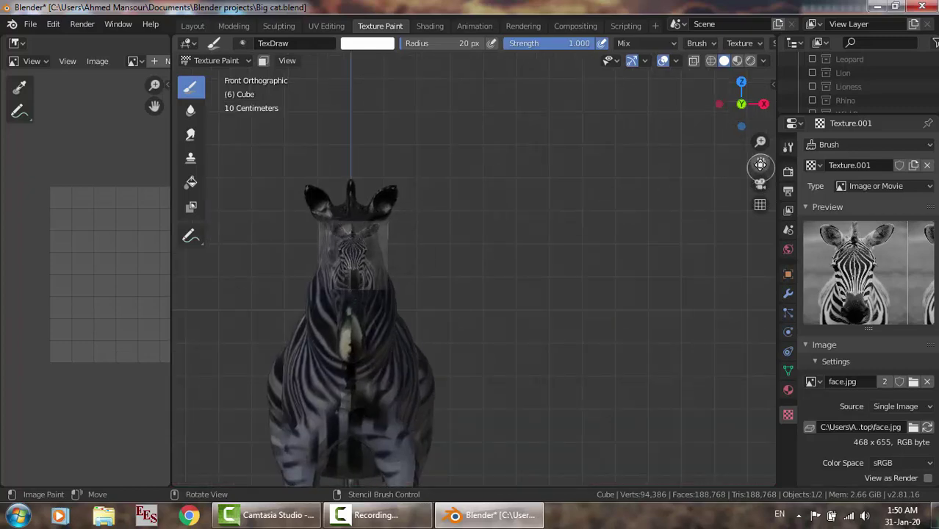
Reposition the face stencil, paint the nose stripes, then lift it over the head.
drag(761, 164, 702, 198)
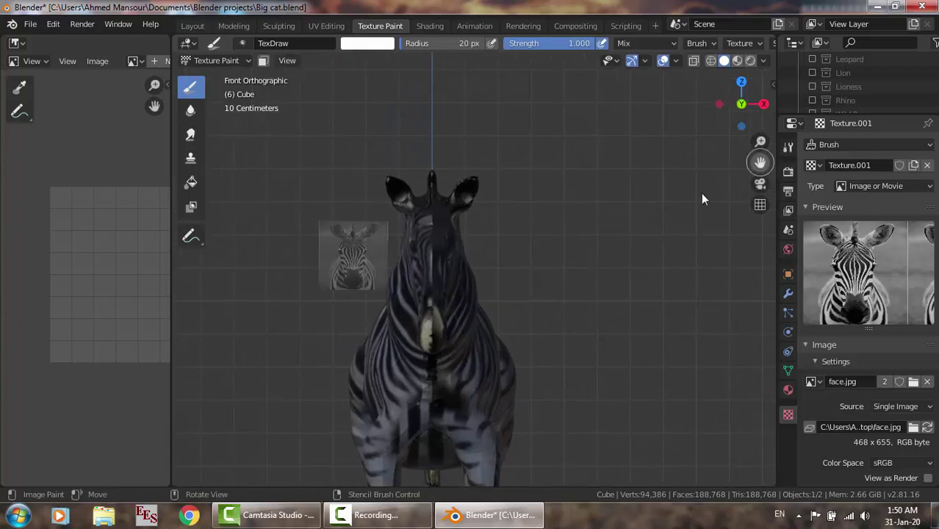
mouse_move(369, 252)
right_down()
mouse_move(440, 263)
mouse_move(476, 233)
mouse_move(464, 245)
mouse_move(464, 276)
right_up()
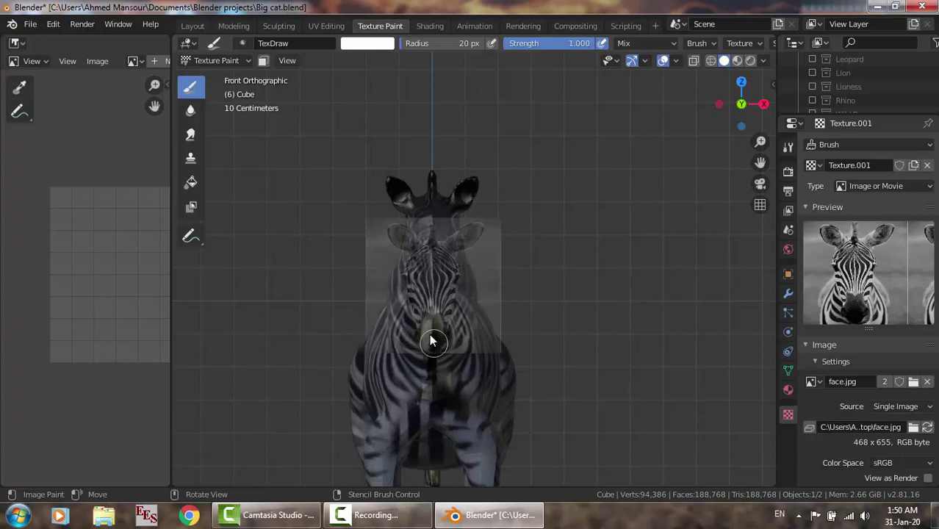
drag(430, 336, 429, 327)
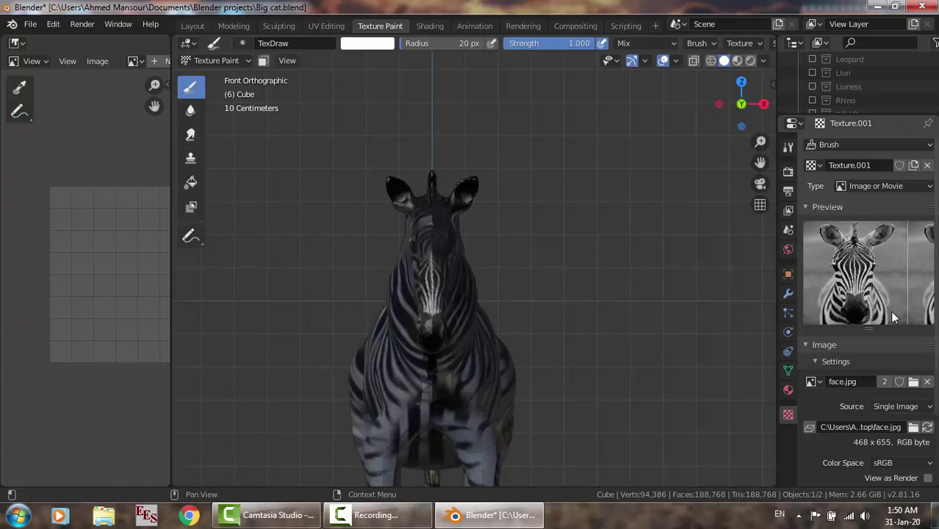
mouse_move(472, 304)
right_down()
mouse_move(472, 252)
mouse_move(474, 264)
right_up()
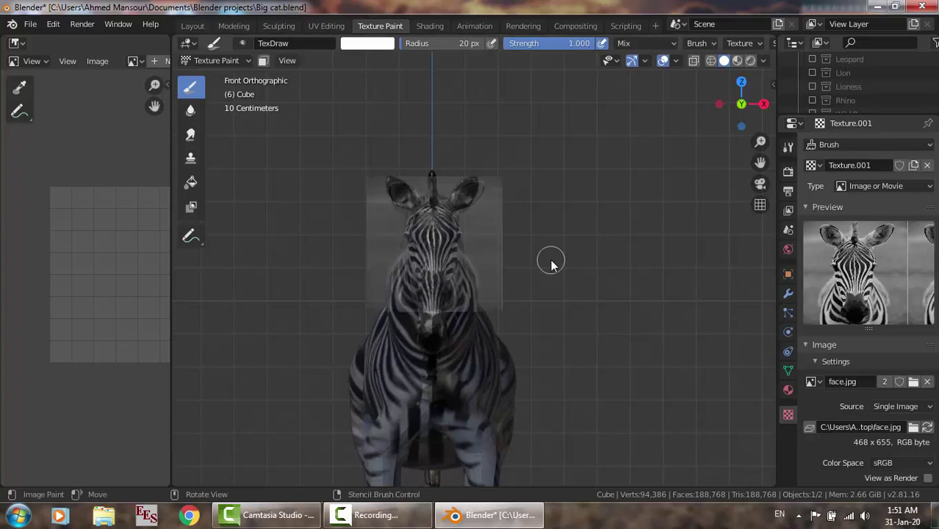
Enlarge the face stencil over the head, then orbit and zoom out to a side perspective view.
key(shift)
shift+right_drag(589, 231, 590, 254)
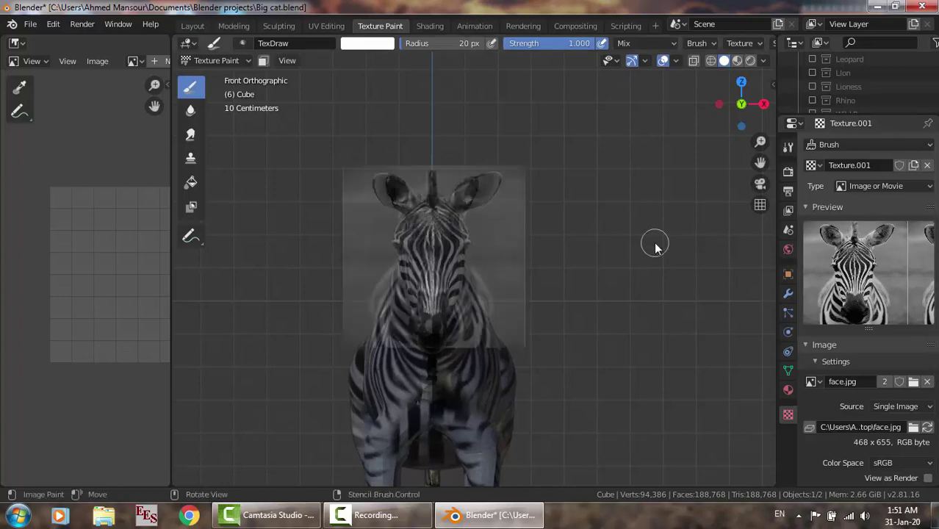
middle_drag(657, 247, 602, 247)
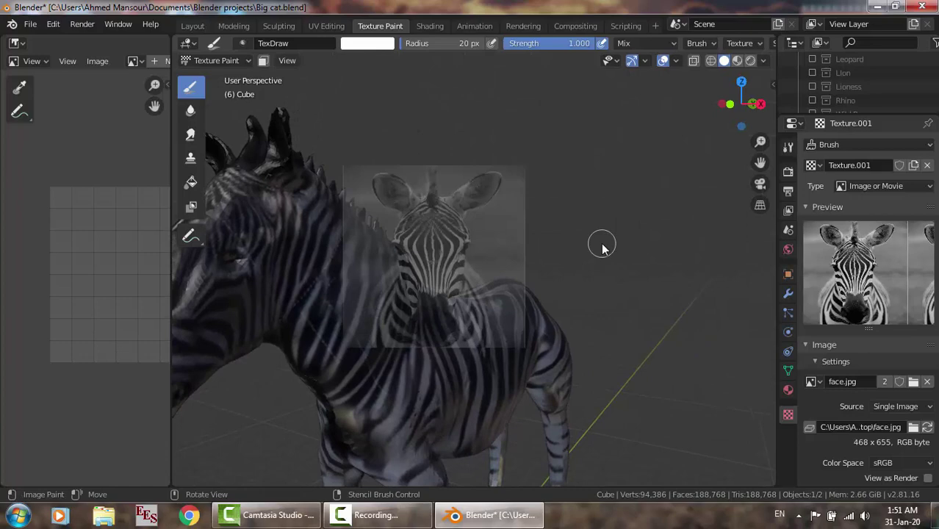
scroll(603, 247, down, 3)
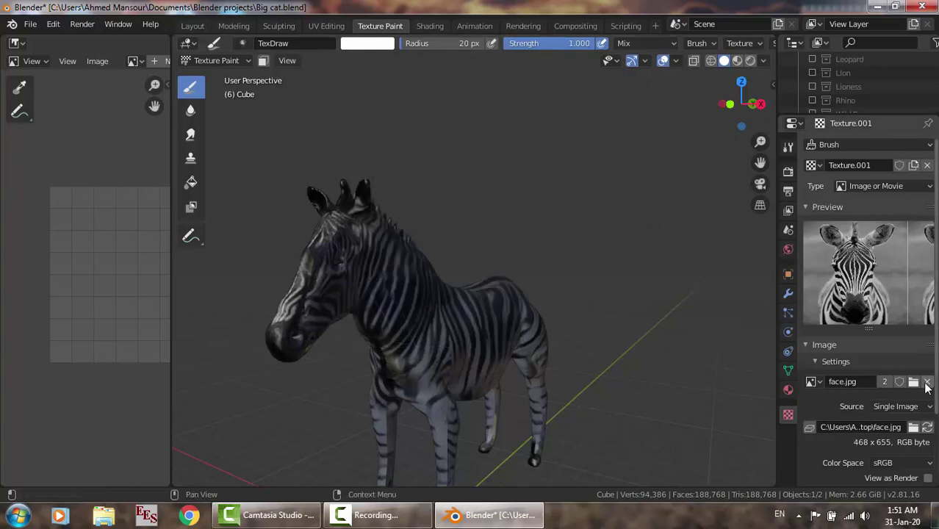
Replace the face.jpg stencil image with 1.jpg from the Desktop.
click(928, 382)
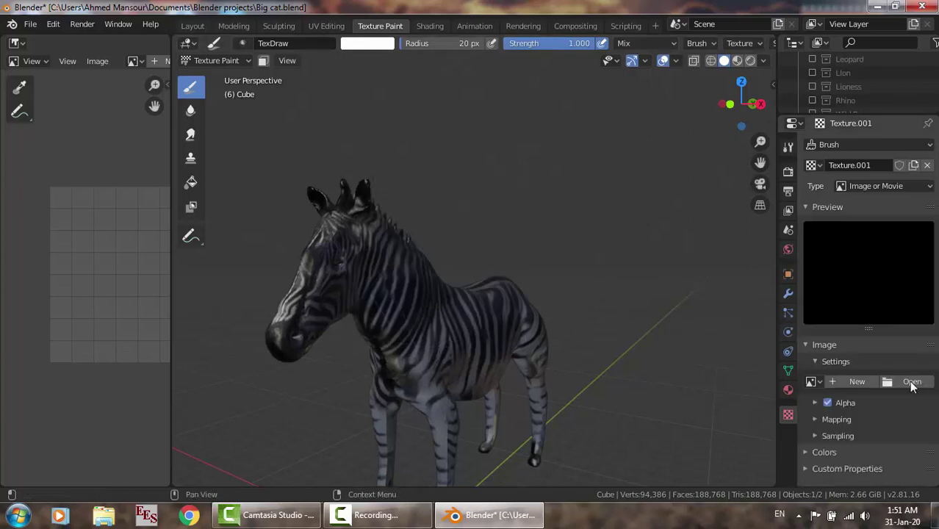
click(913, 383)
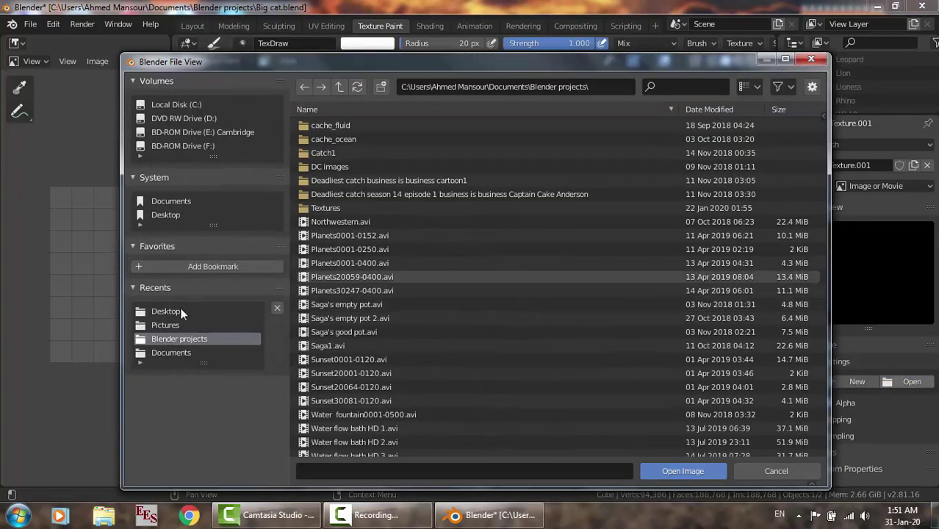
click(177, 311)
double_click(375, 141)
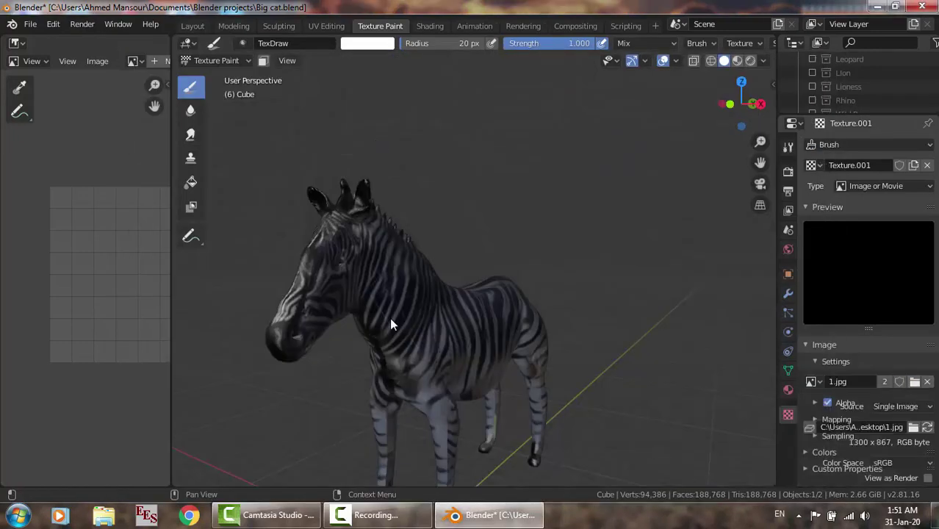
Switch to right side view and align the 1.jpg stencil over the zebra's body.
key(KP_3)
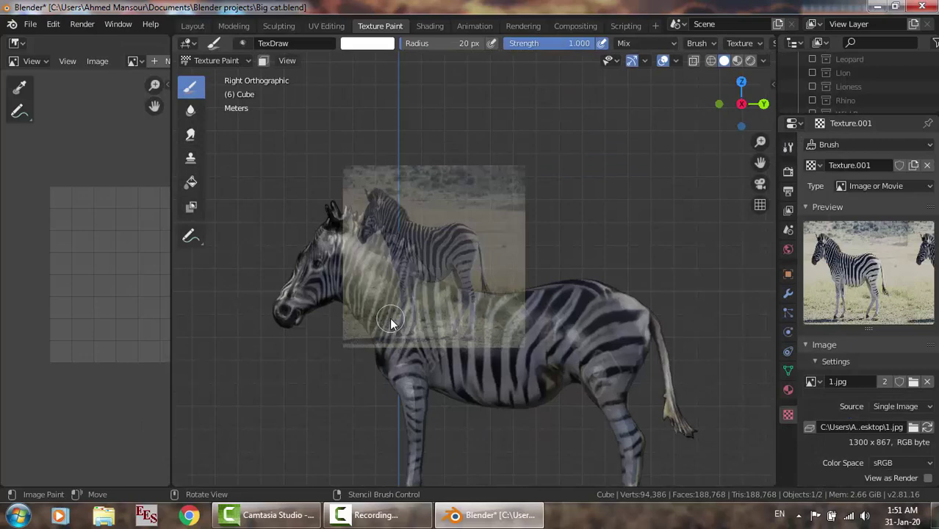
mouse_move(389, 320)
right_down()
mouse_move(357, 365)
mouse_move(265, 390)
right_up()
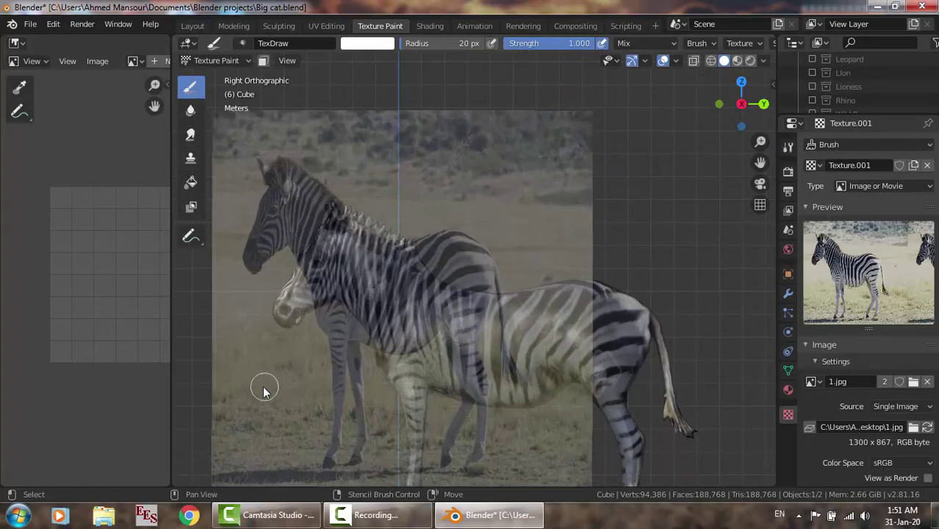
right_drag(259, 400, 304, 444)
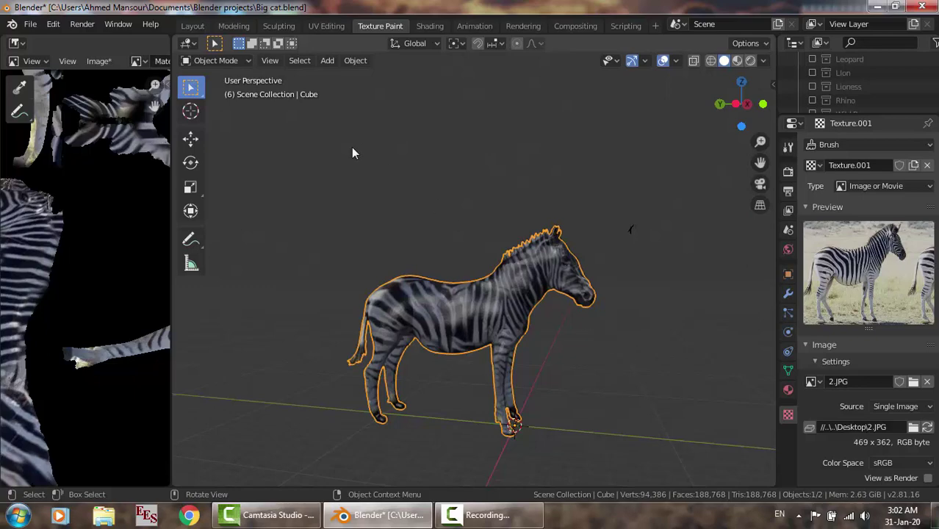
Bring up the shading pie menu, then switch to the Layout workspace.
key(z)
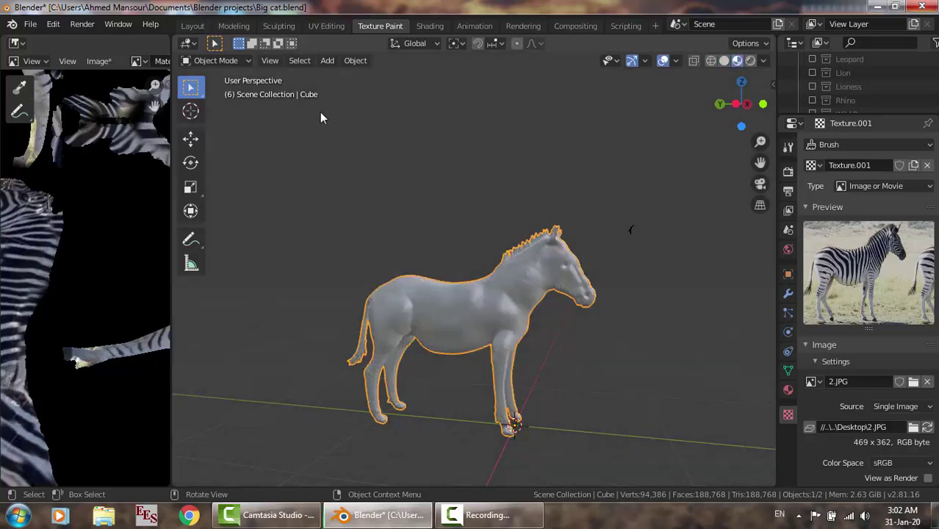
click(193, 25)
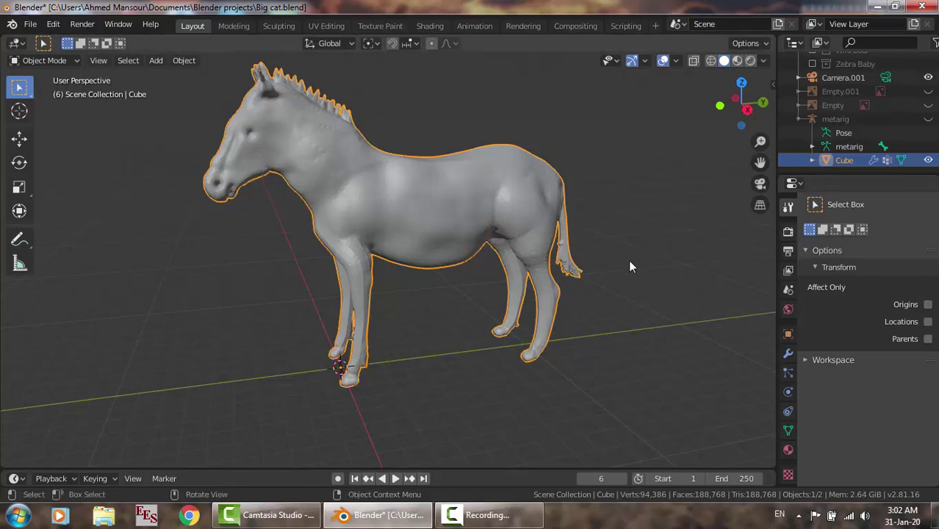
Set the viewport shading to Material Preview to show the painted stripes.
scroll(630, 266, down, 1)
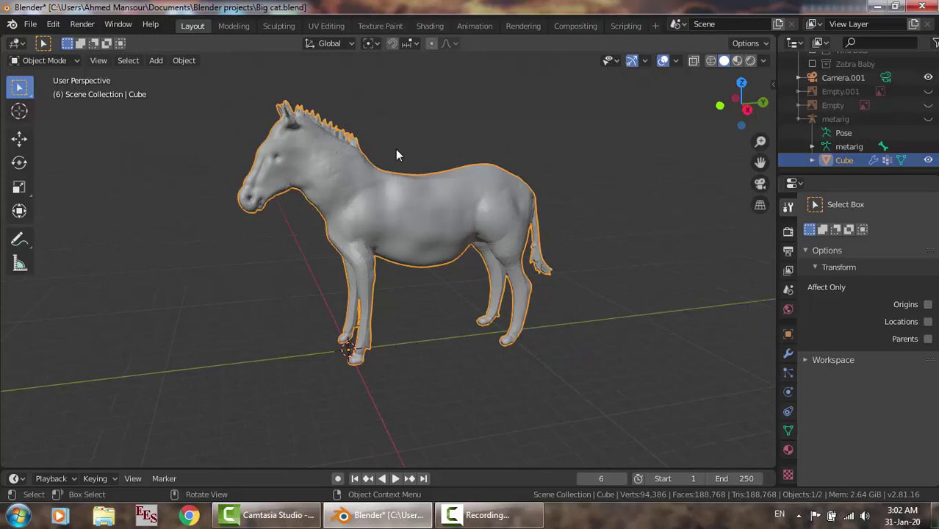
key(z)
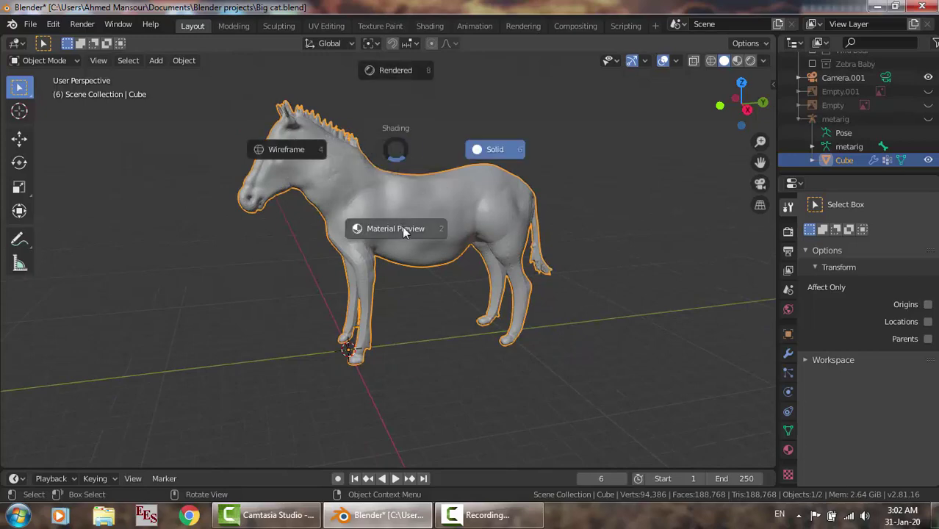
click(402, 227)
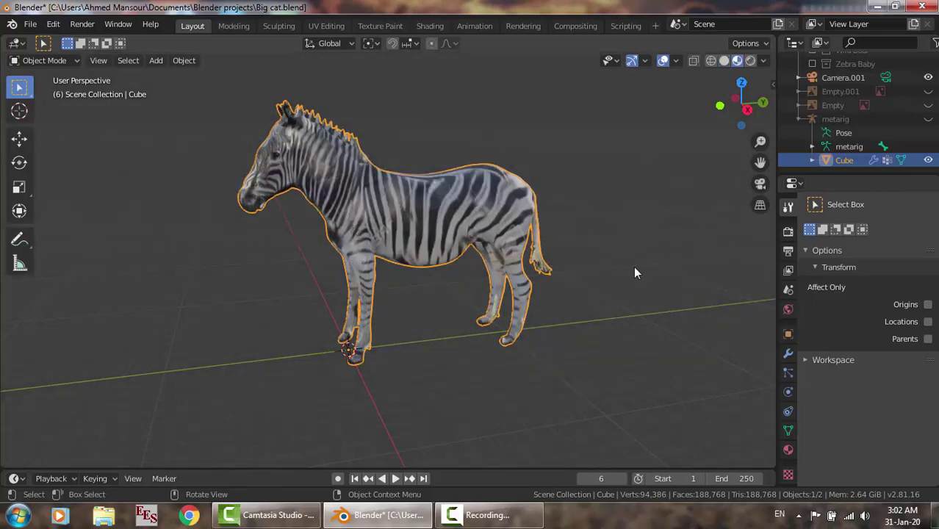
Orbit around the zebra and select the metarig in the Outliner.
scroll(635, 268, down, 1)
middle_drag(635, 267, 678, 269)
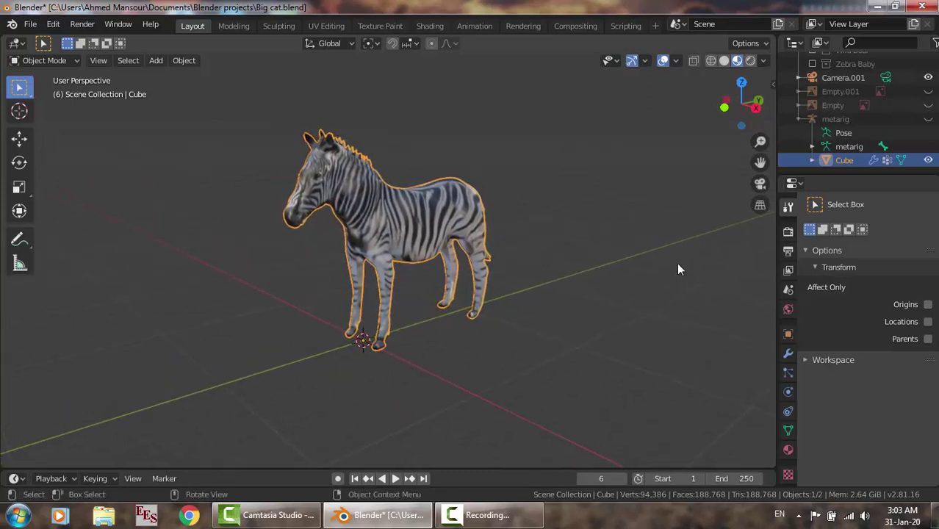
click(840, 120)
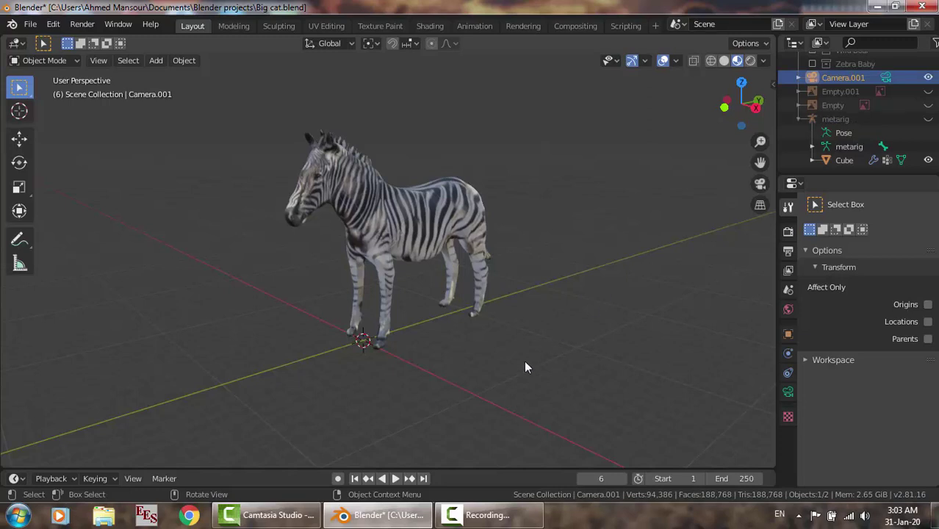
click(487, 515)
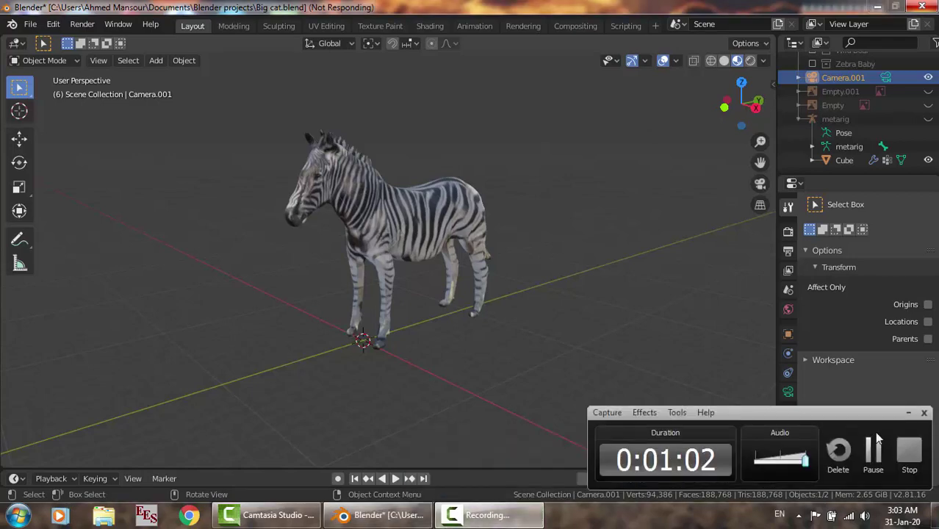
click(909, 413)
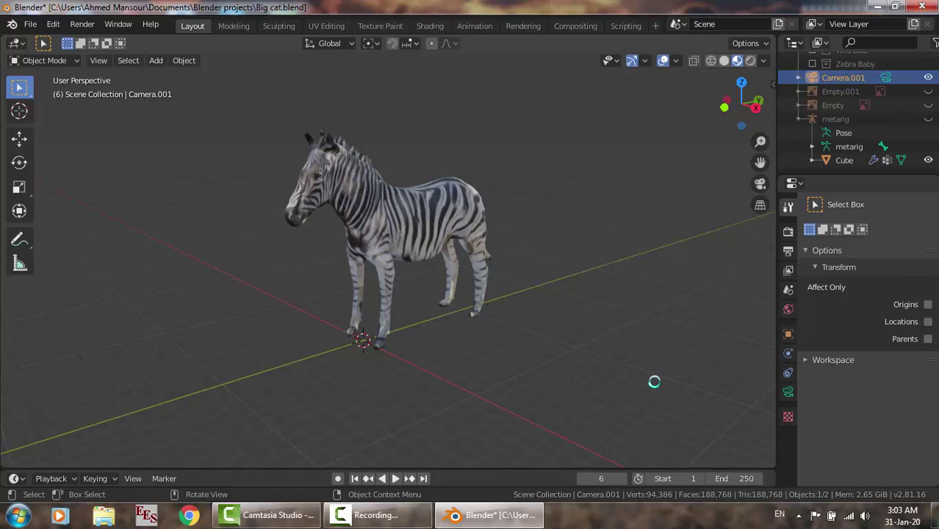
click(375, 514)
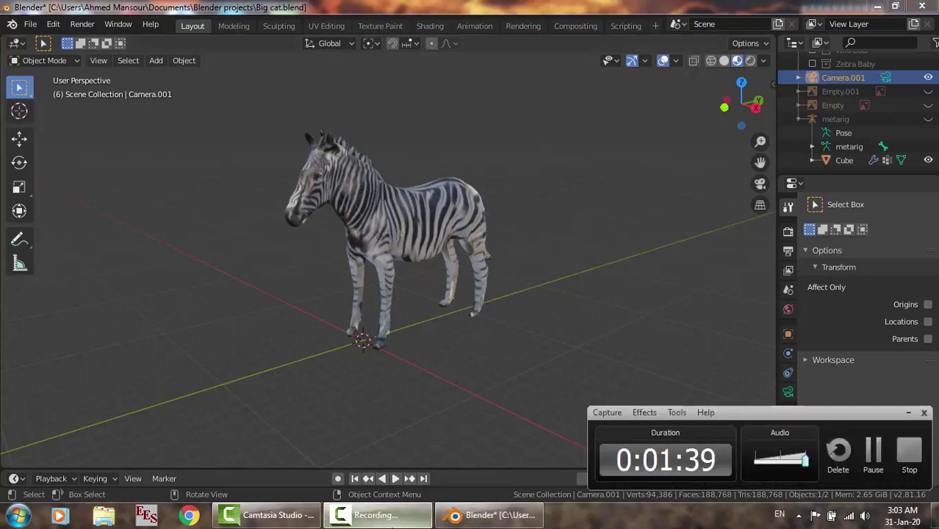
click(908, 414)
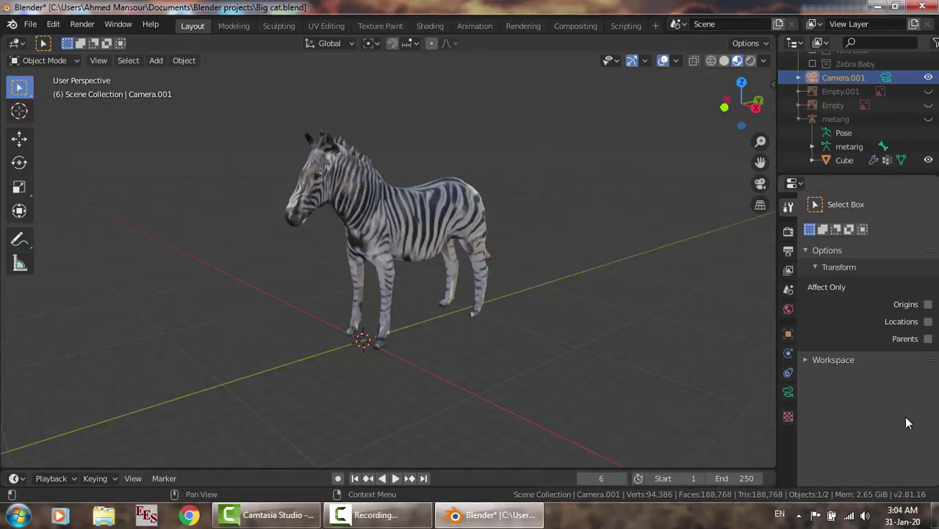